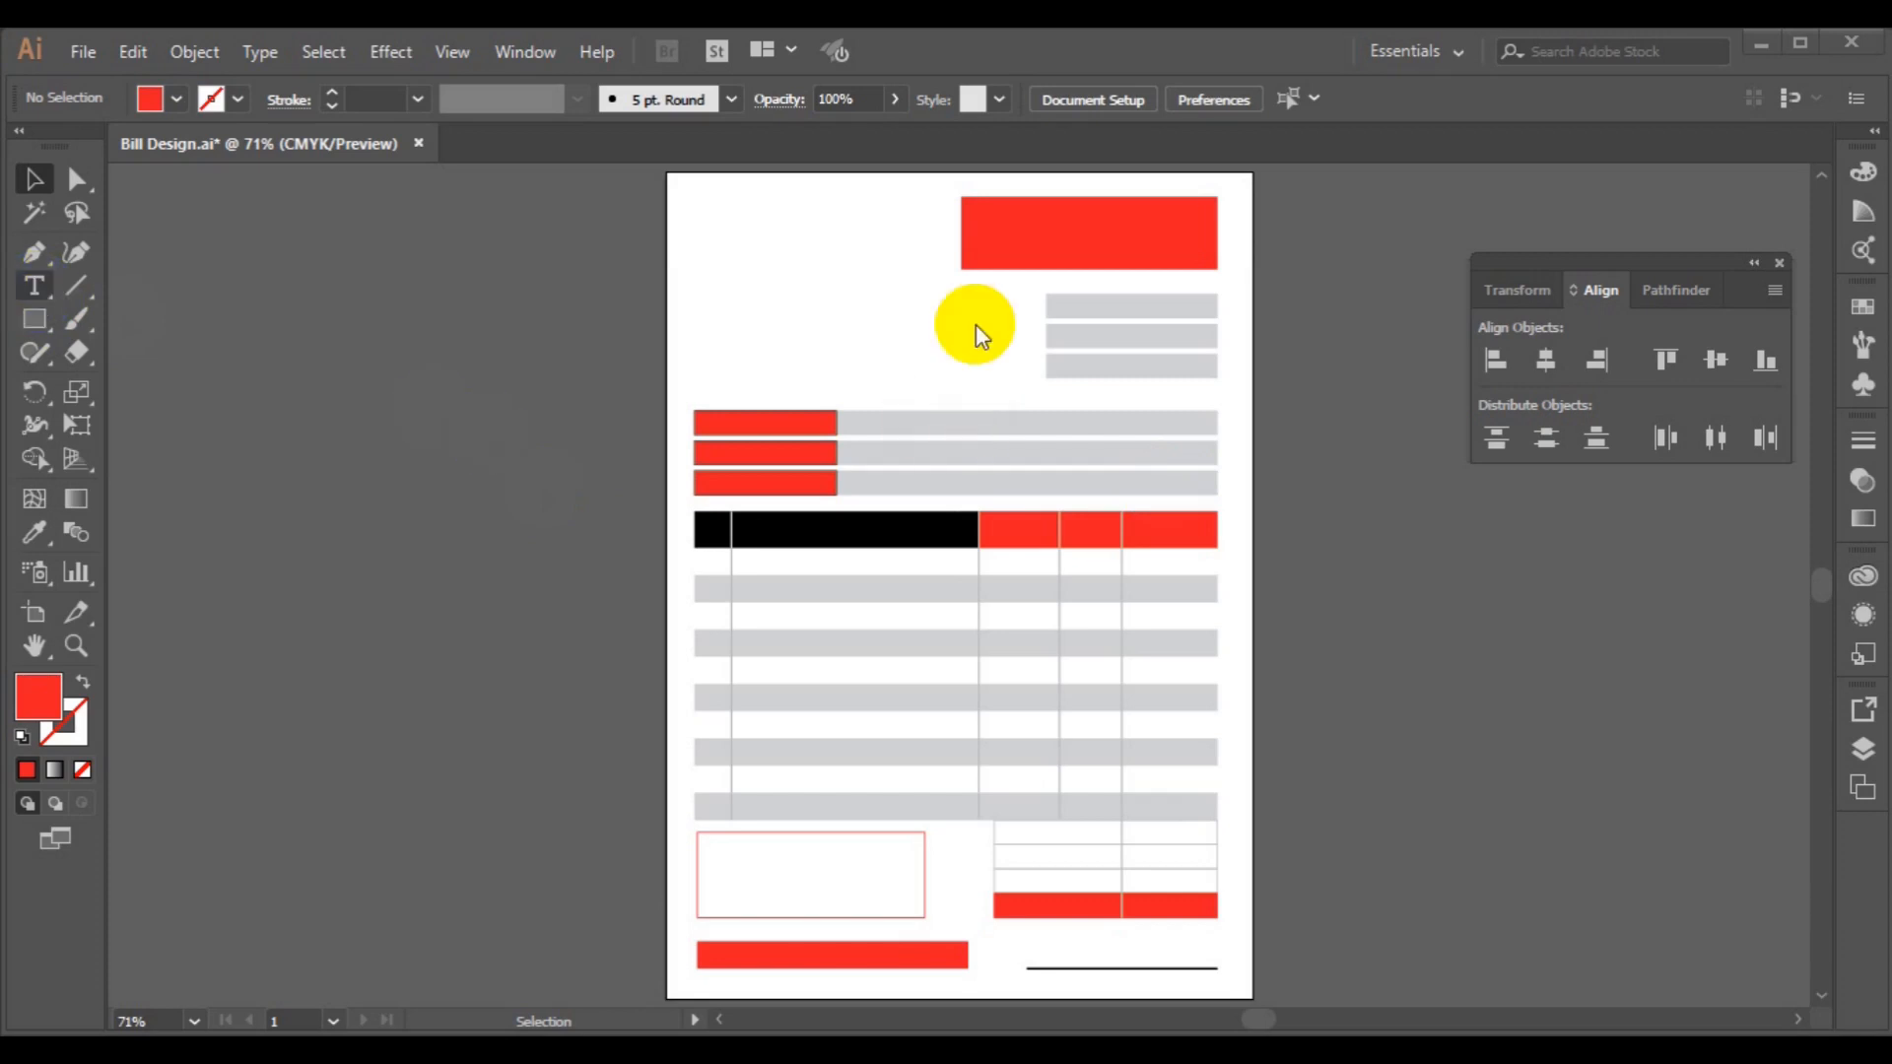
Close the floating Align panel and start a point text between the red header block and the top grey bar, to the bar's left.
key("t")
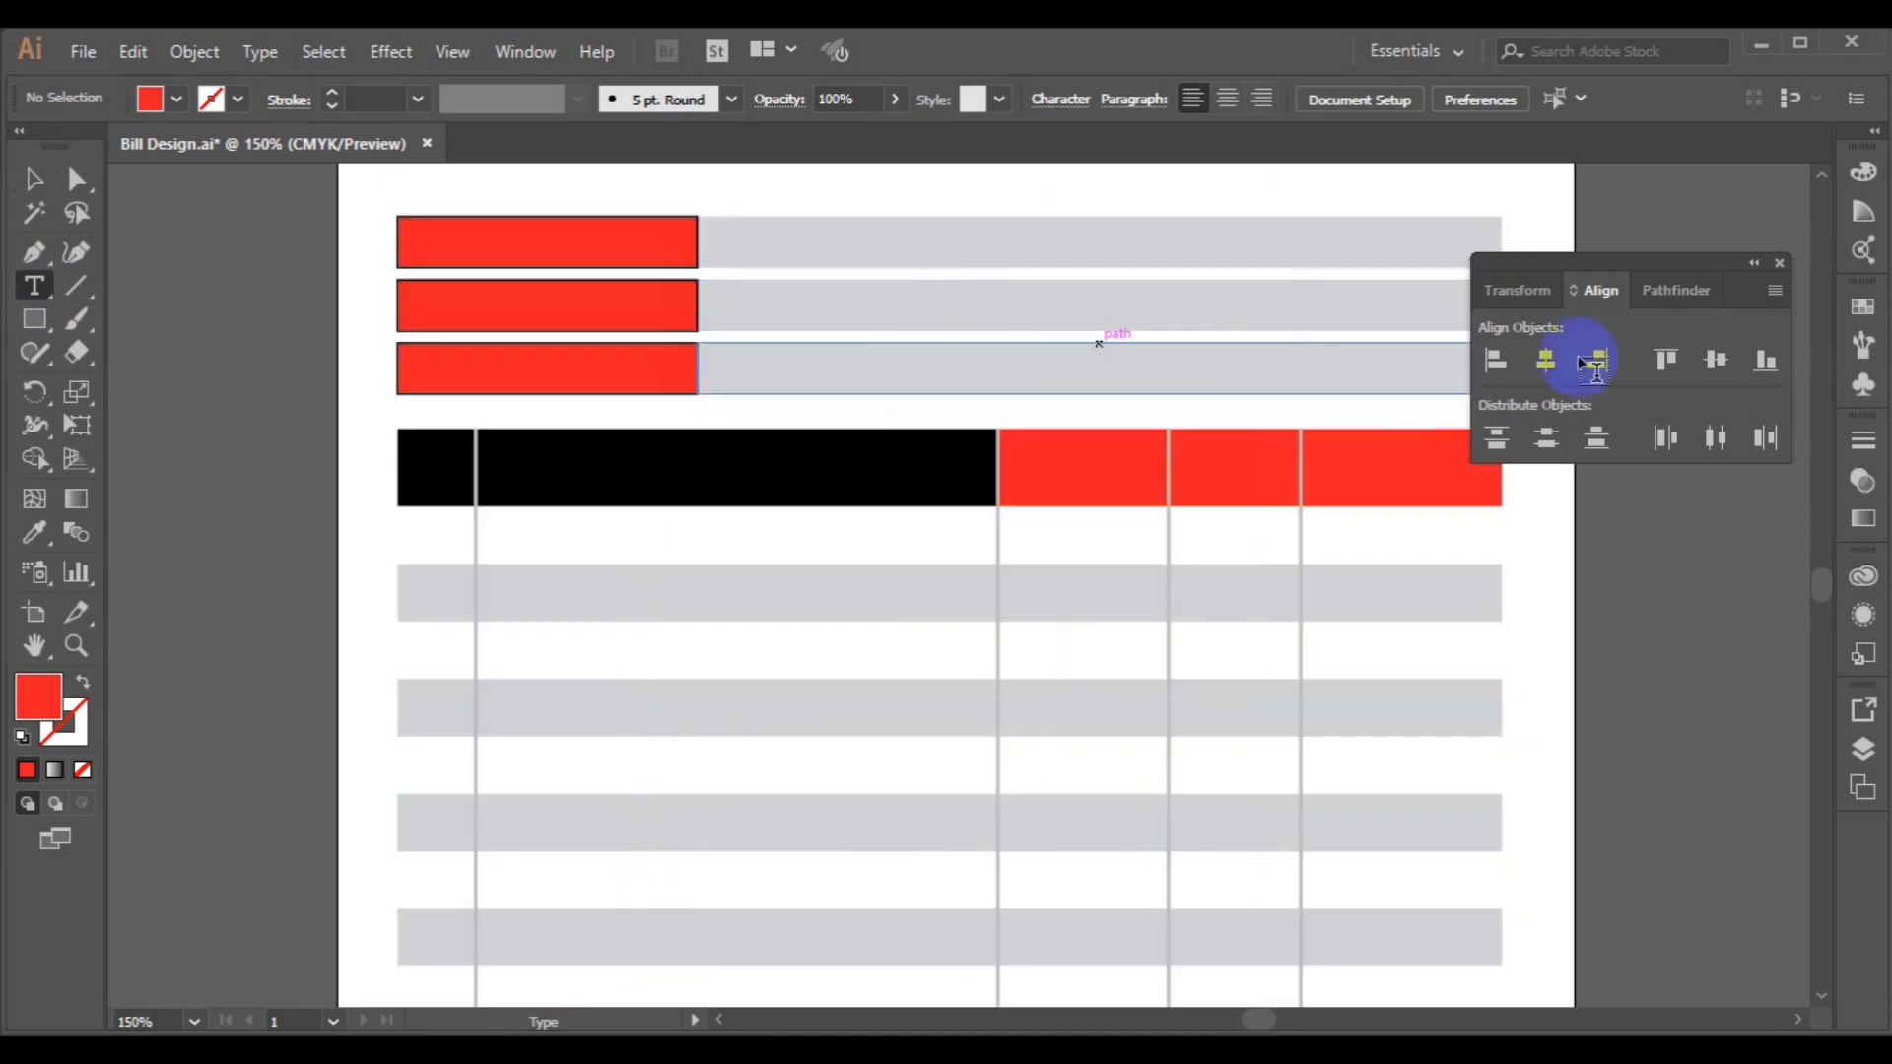
left_click(1780, 263)
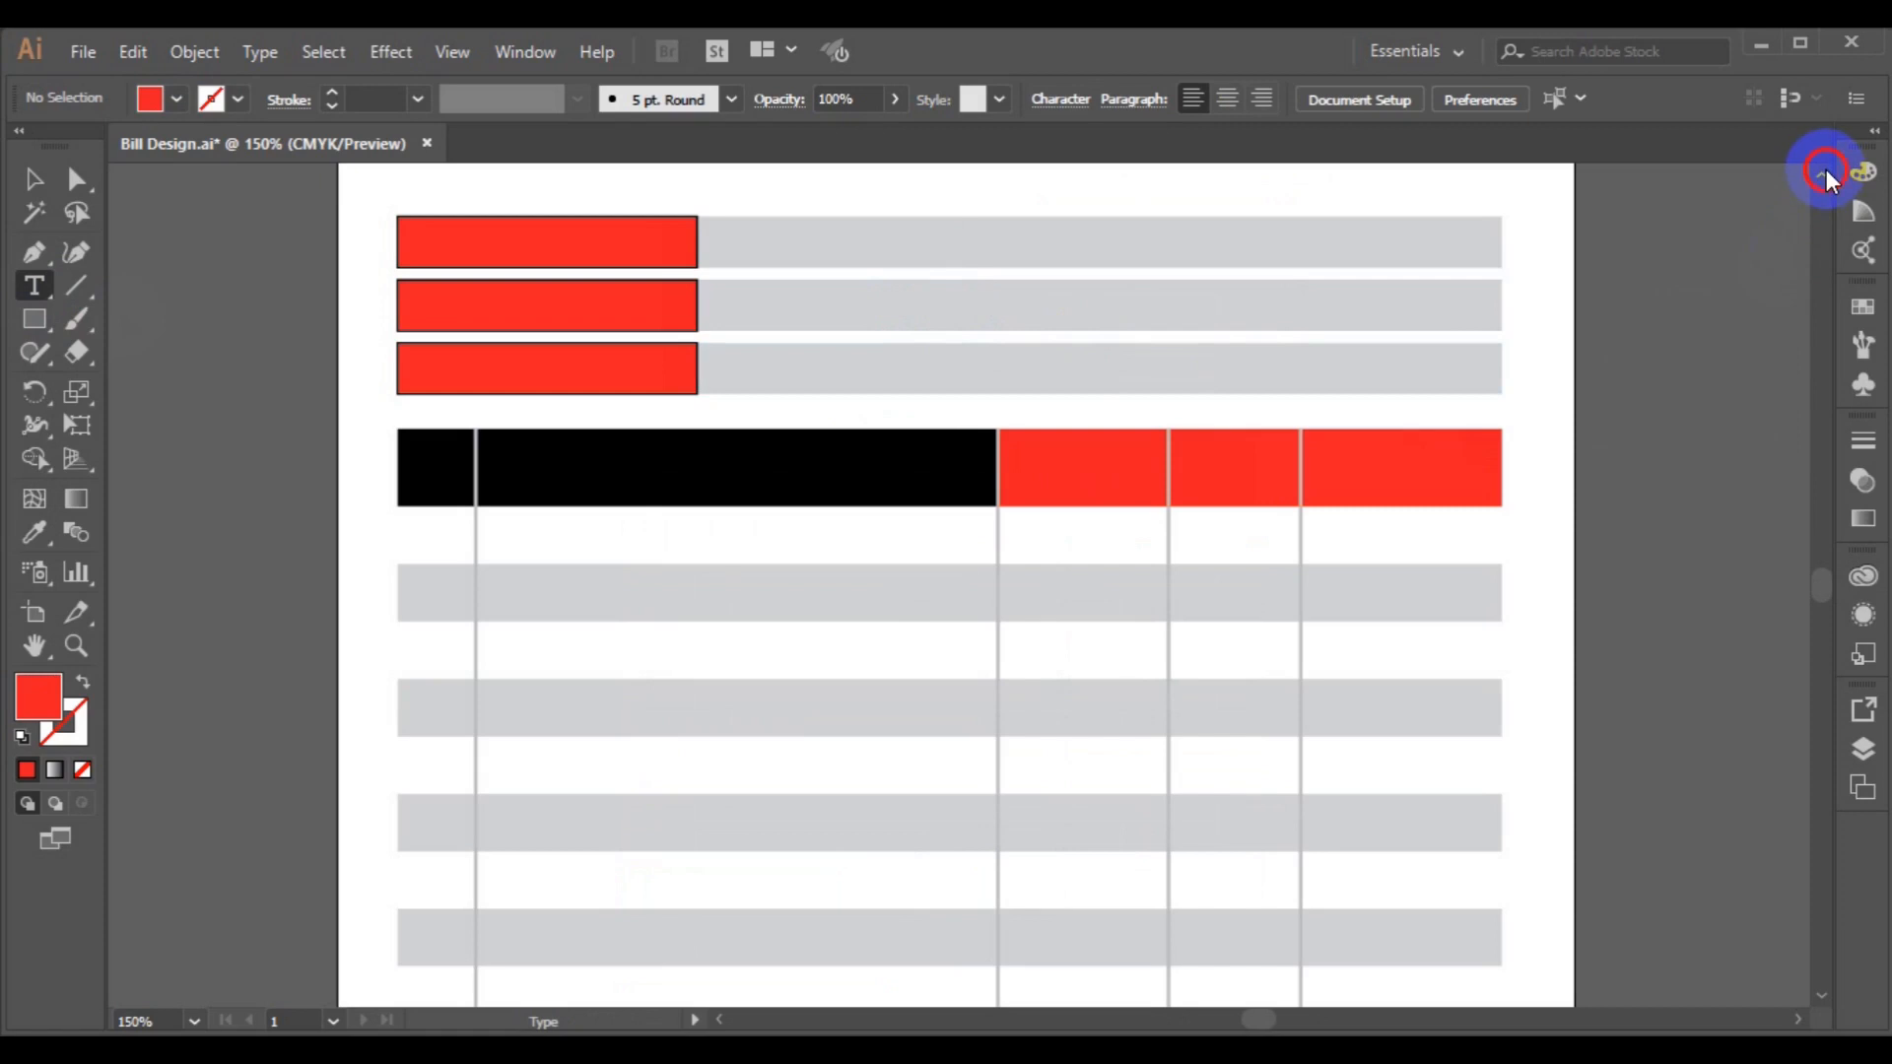
left_click(1822, 173)
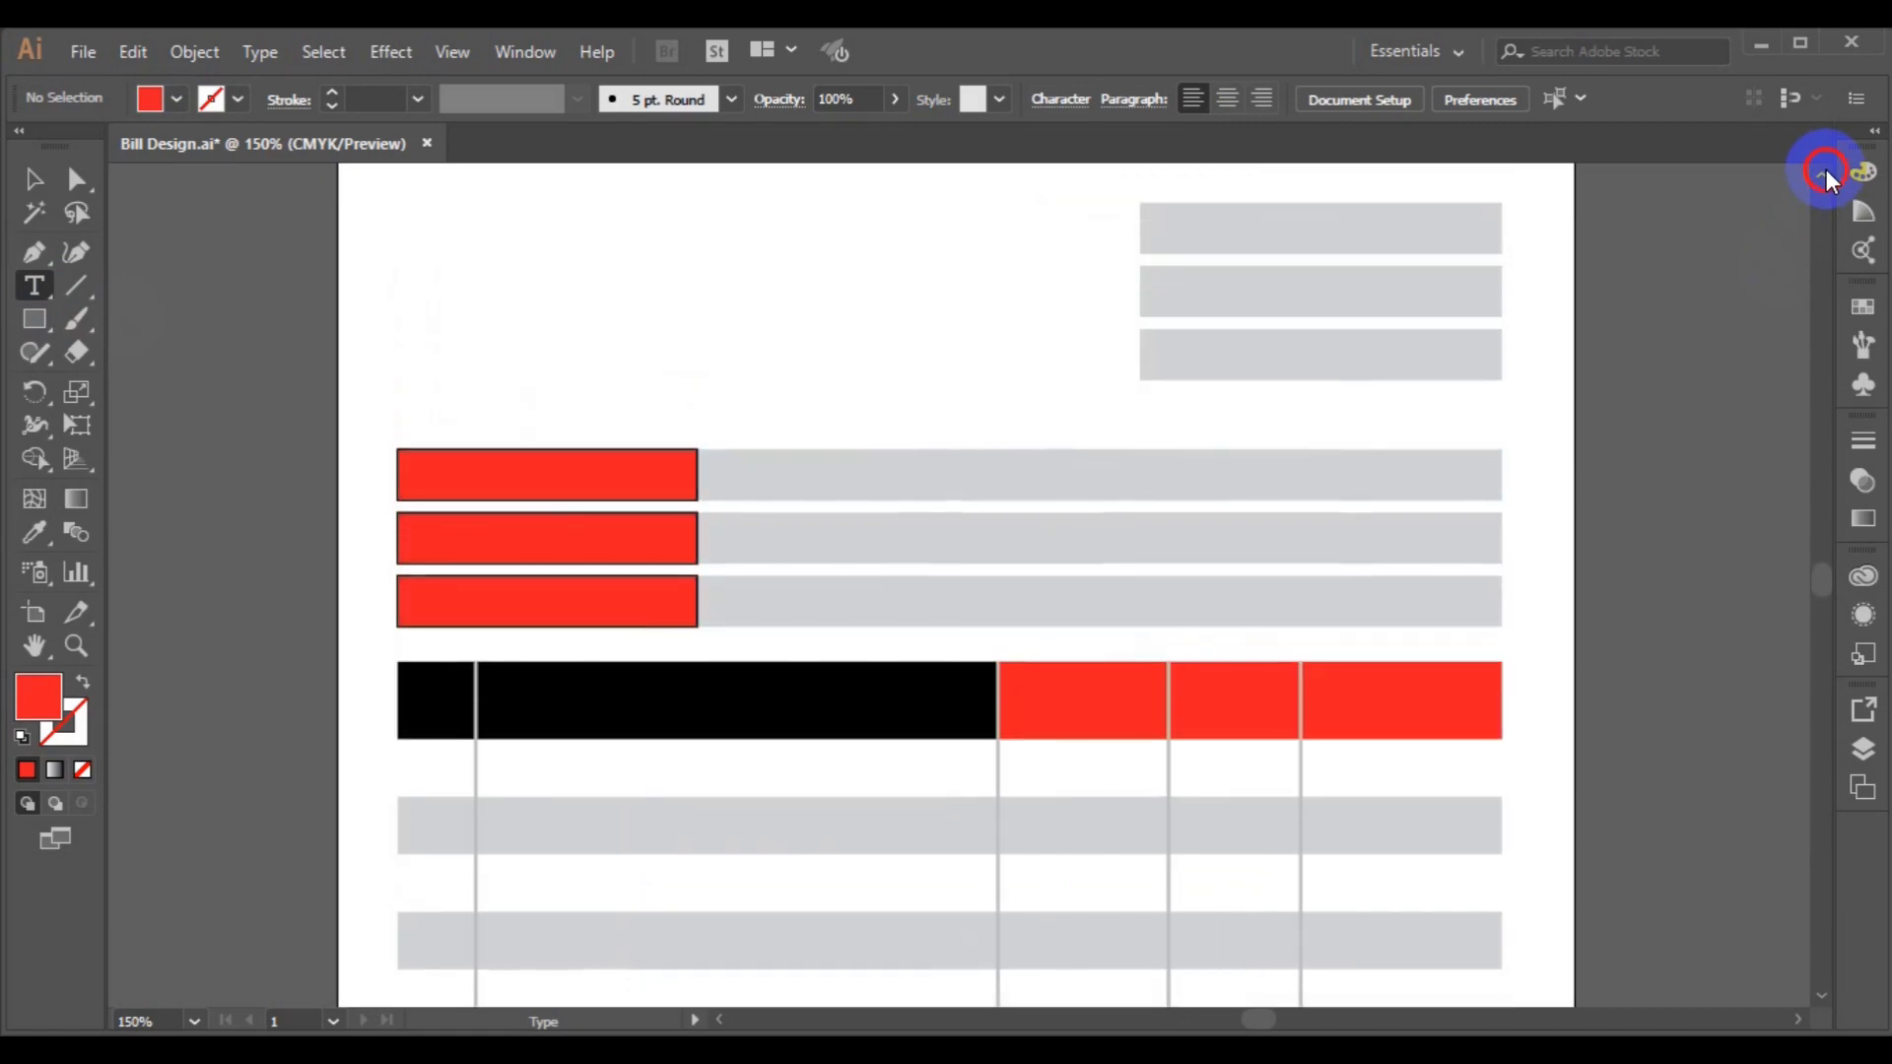
left_click(1823, 174)
left_click(1823, 175)
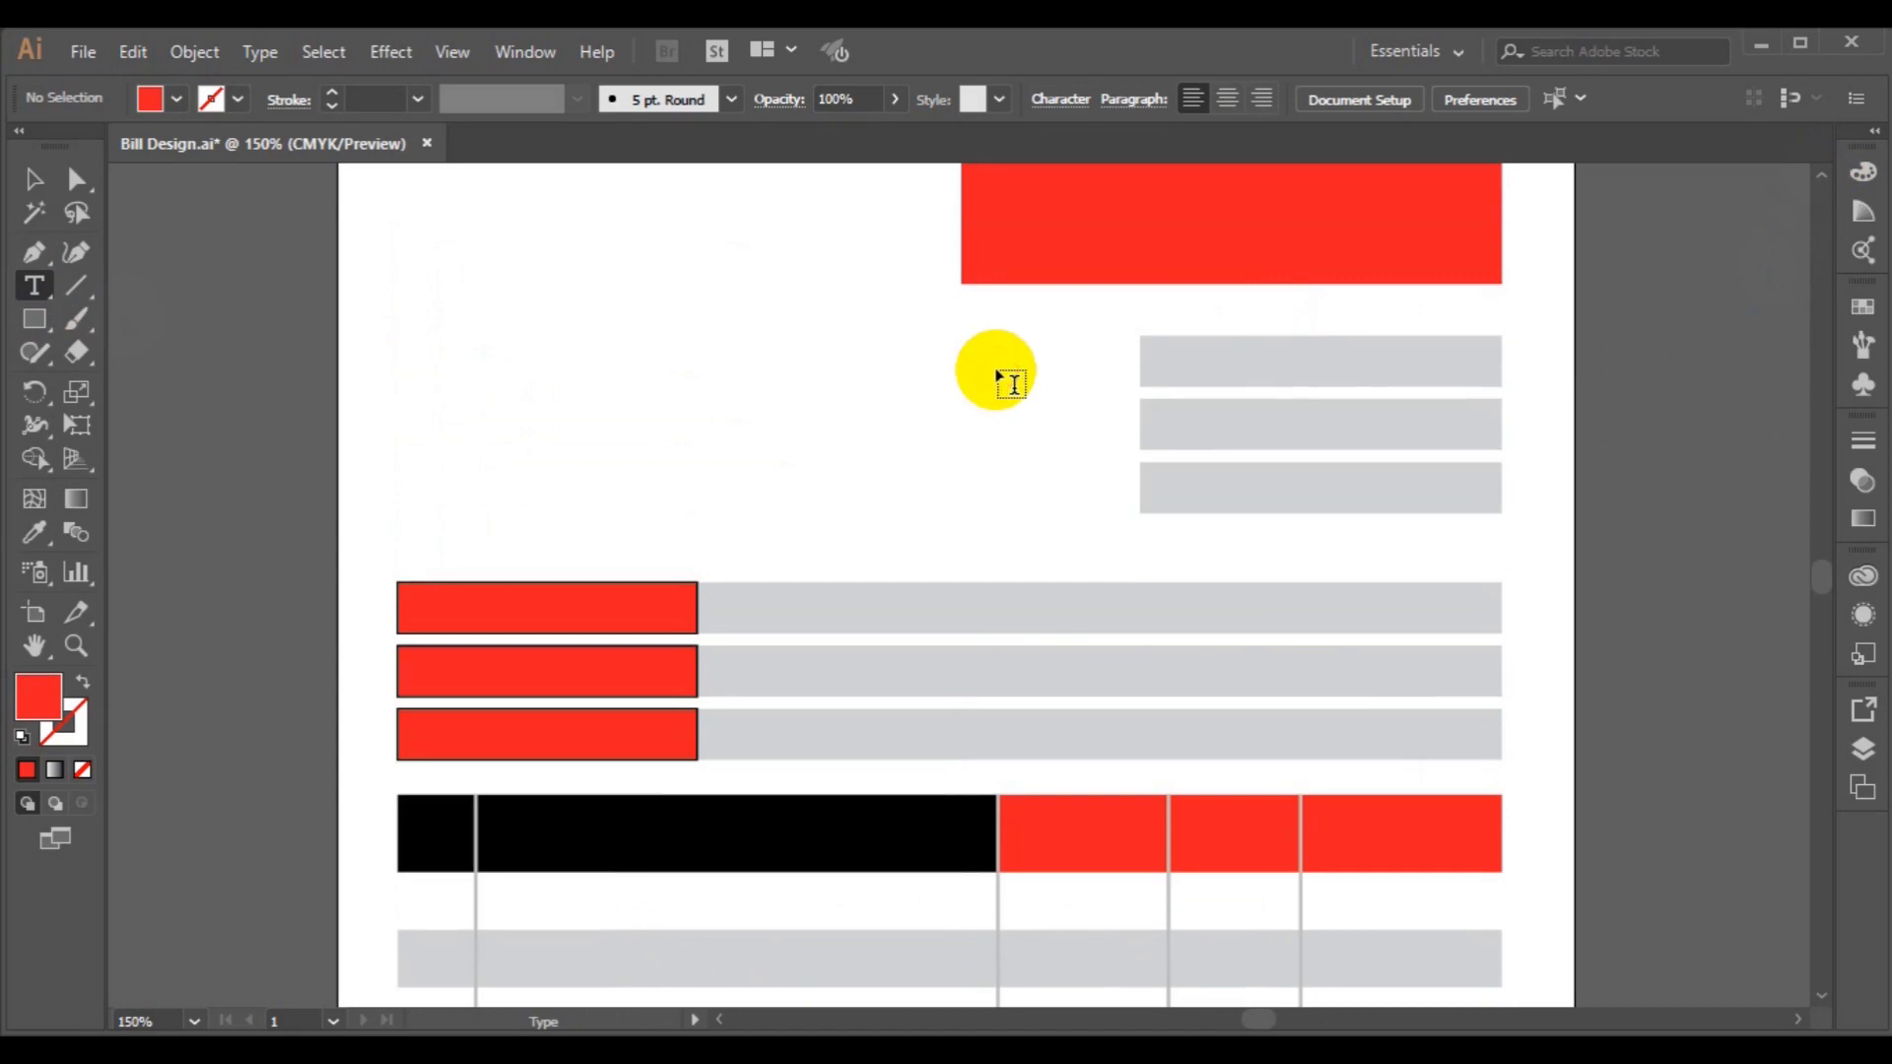
left_click(997, 373)
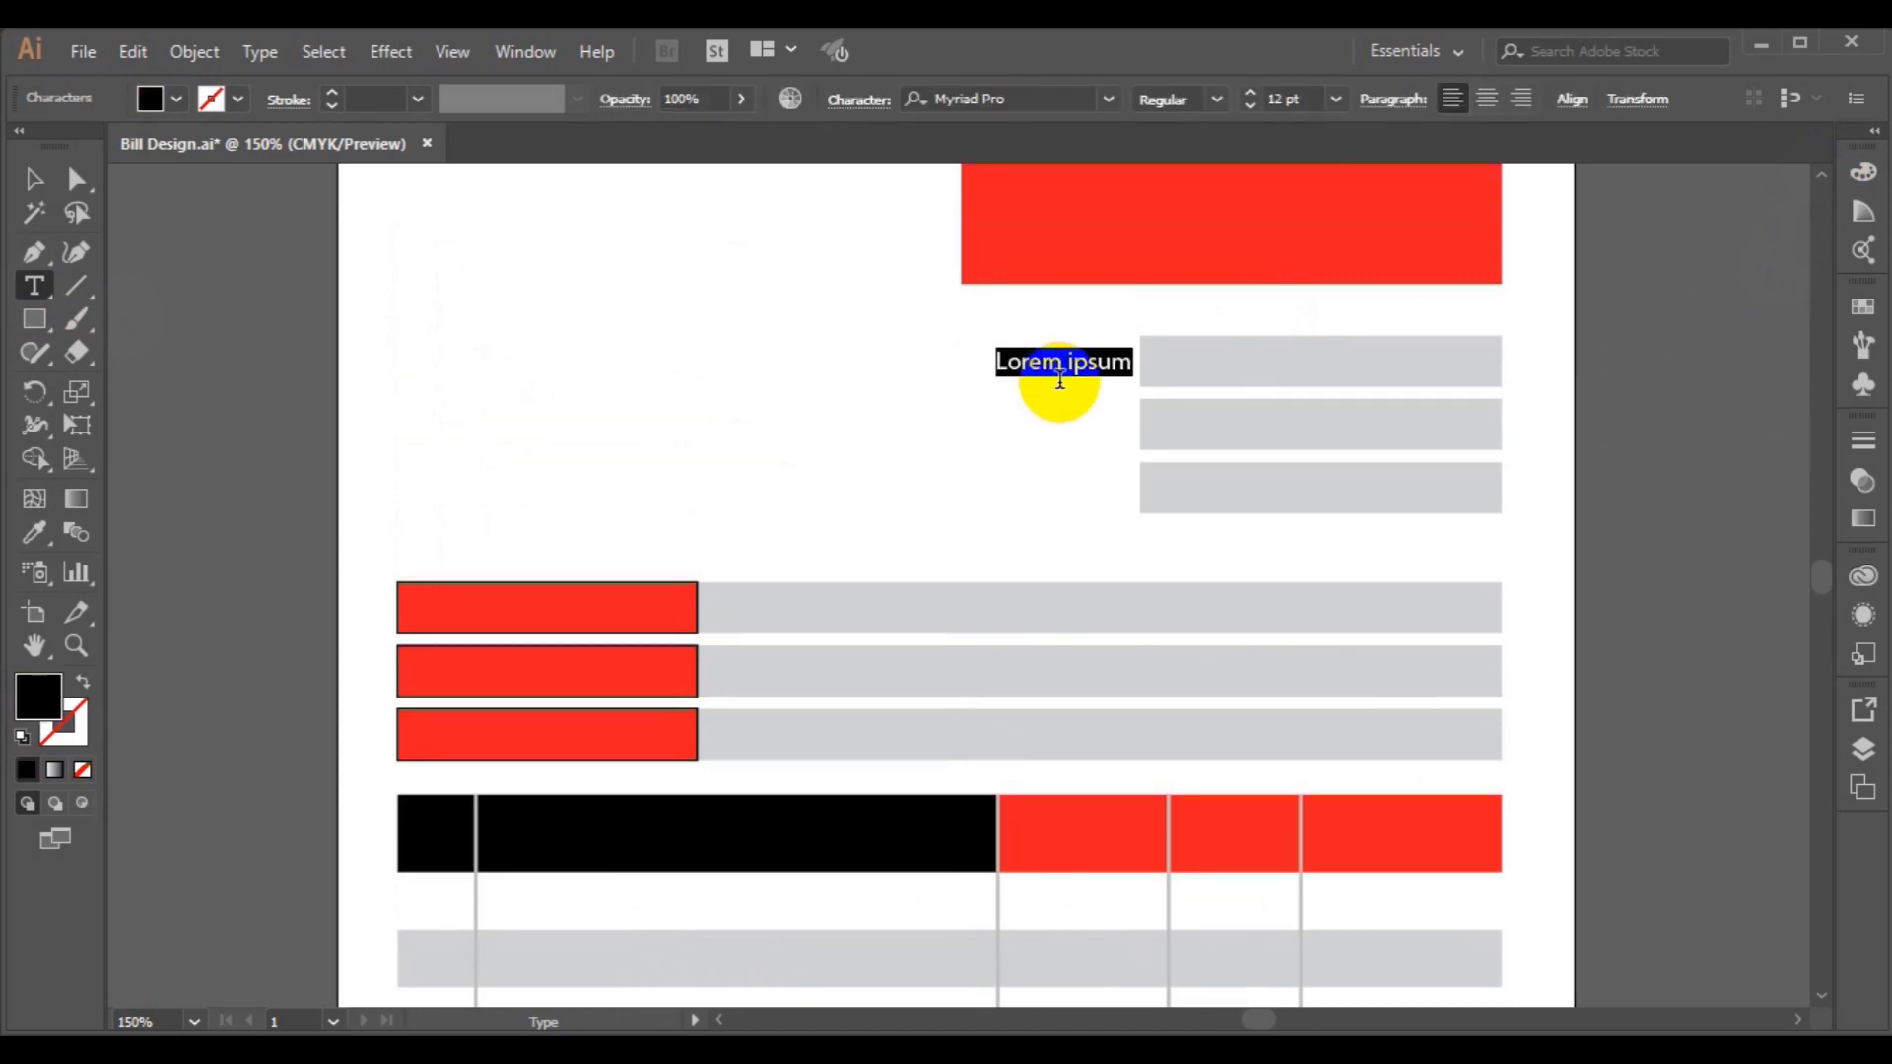
Set the placeholder text's font to Roboto Medium at 8 pt.
left_click(1106, 98)
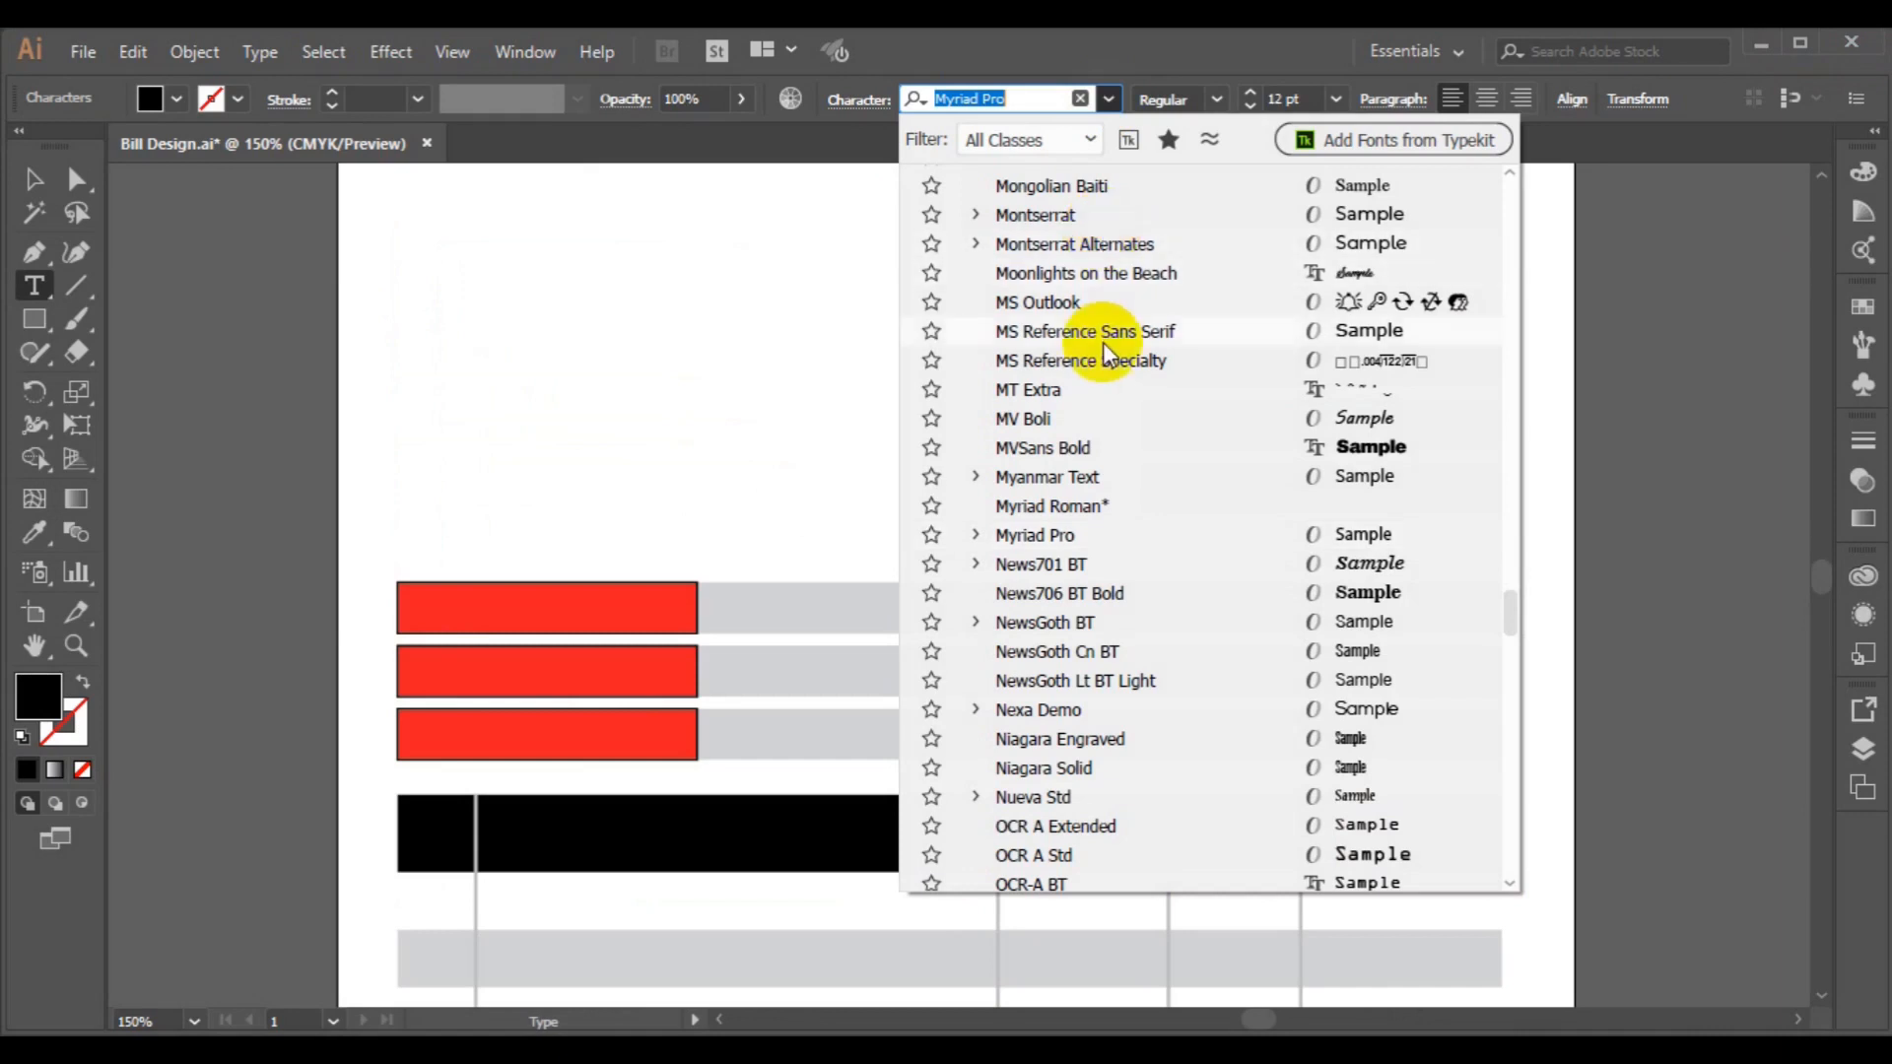
type("robo")
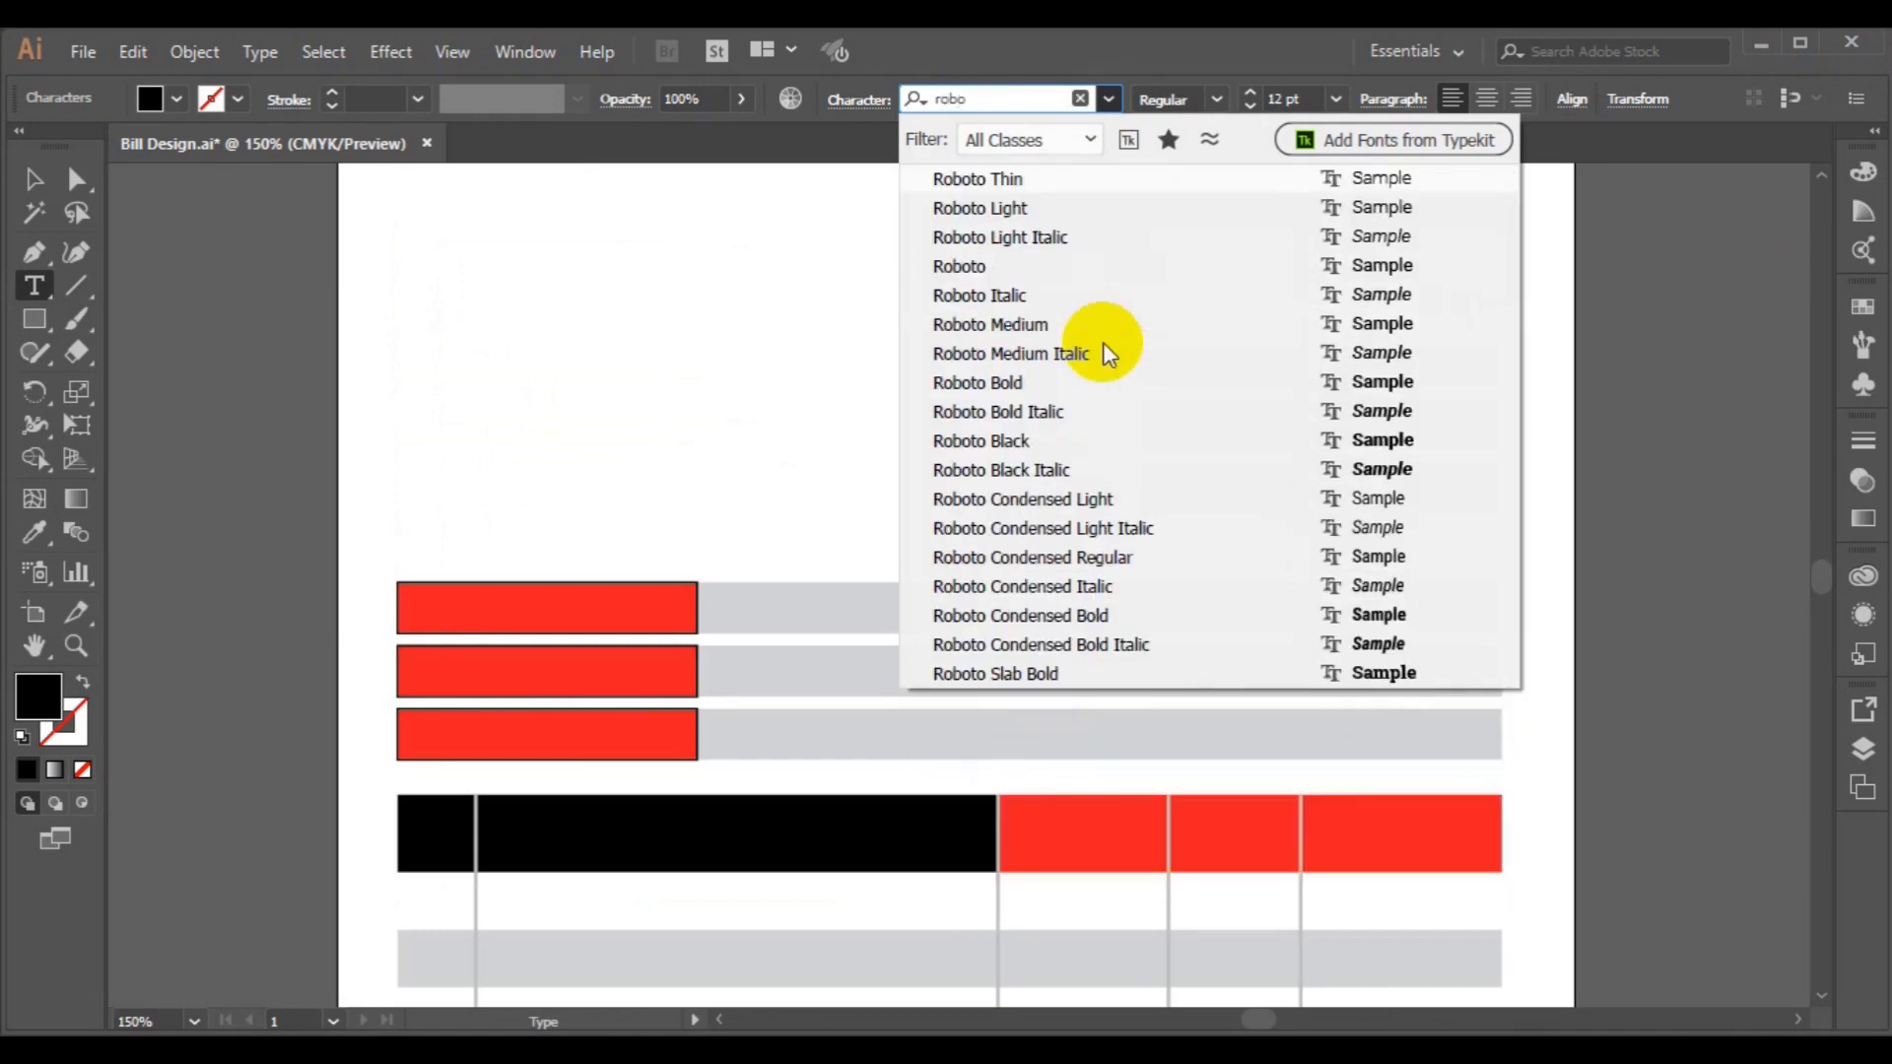
left_click(1033, 320)
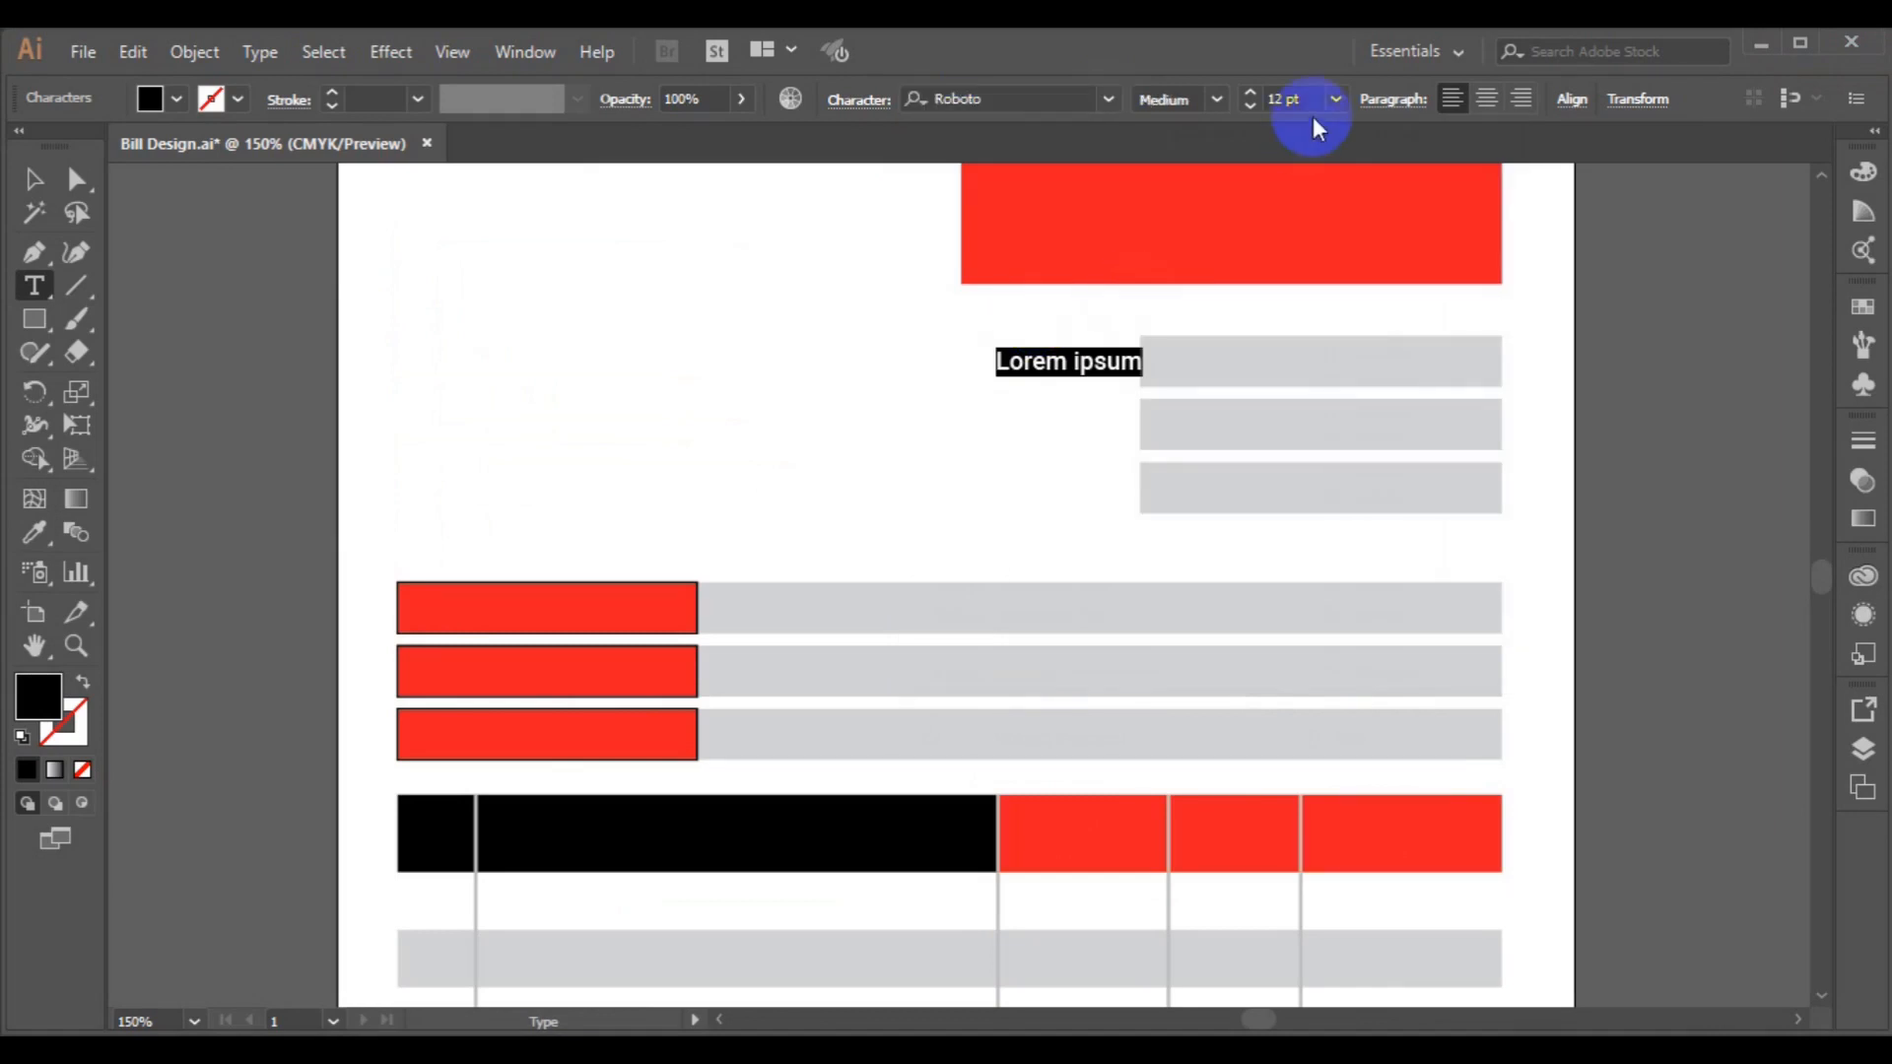
left_click(1332, 99)
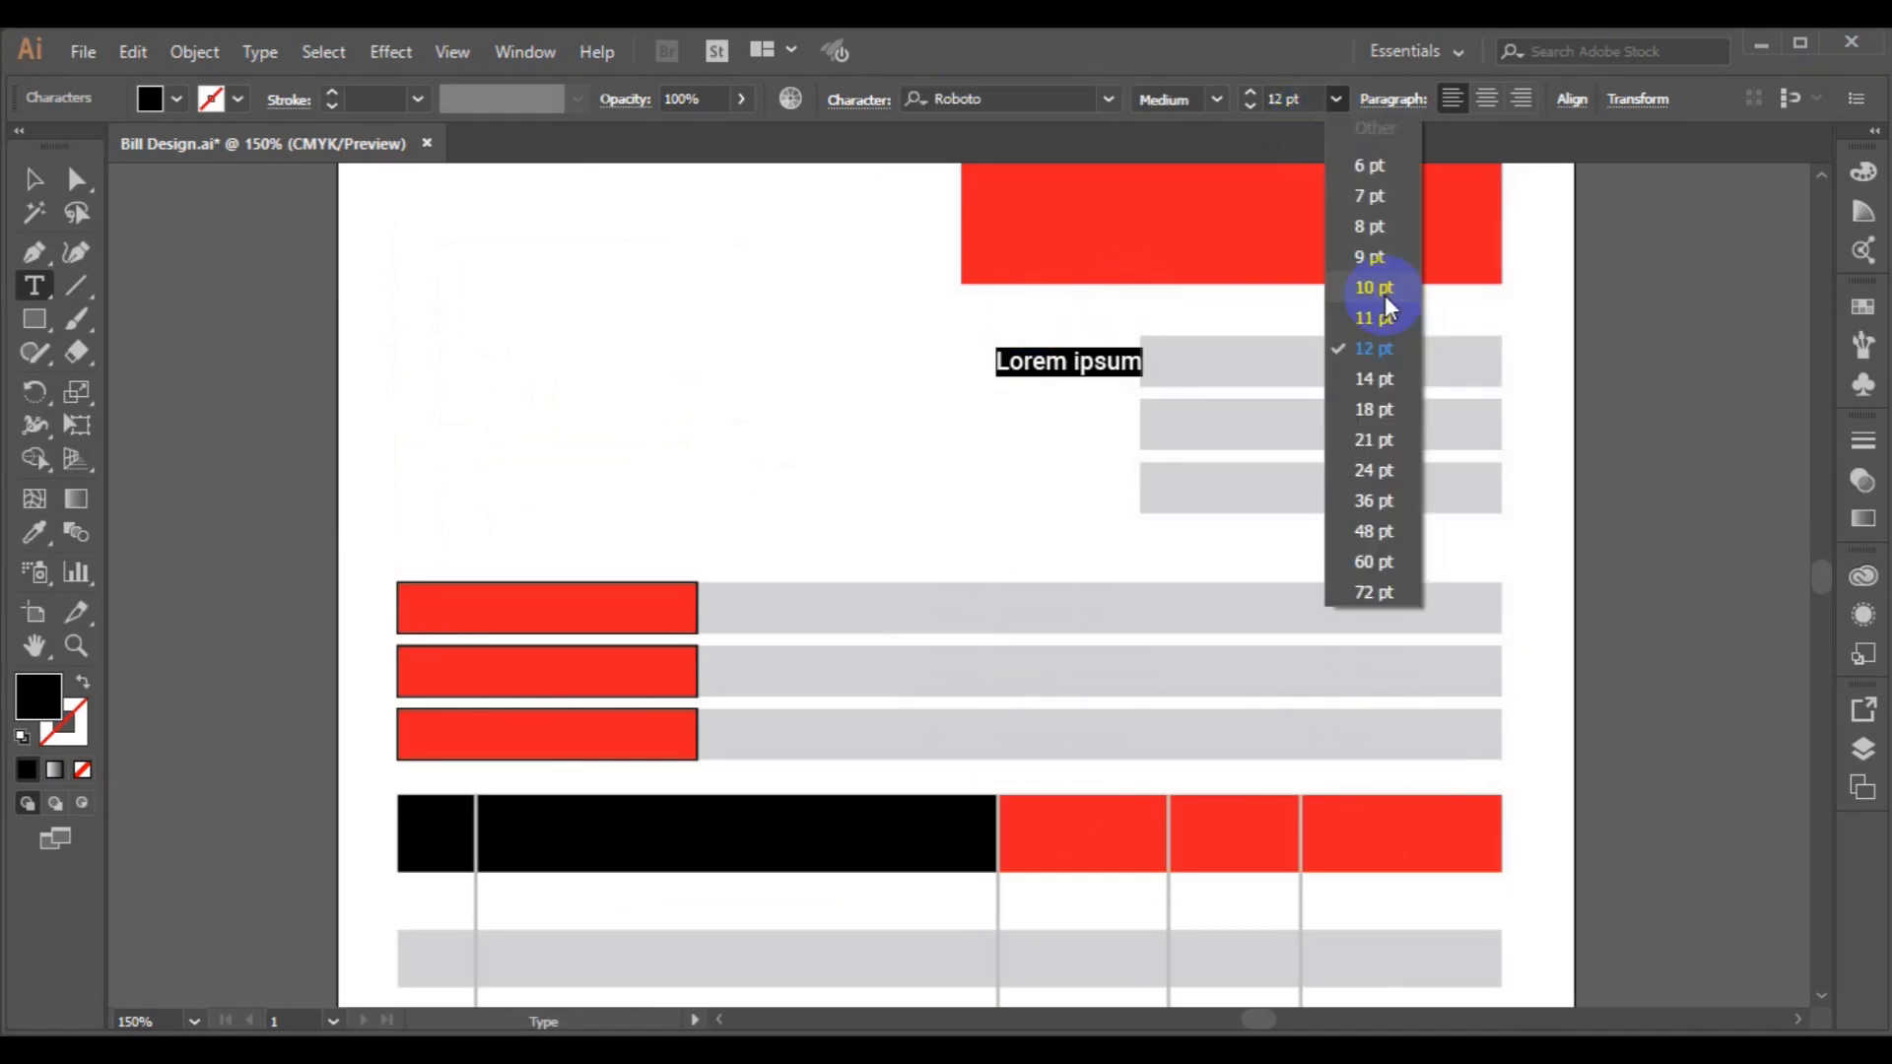
left_click(1381, 226)
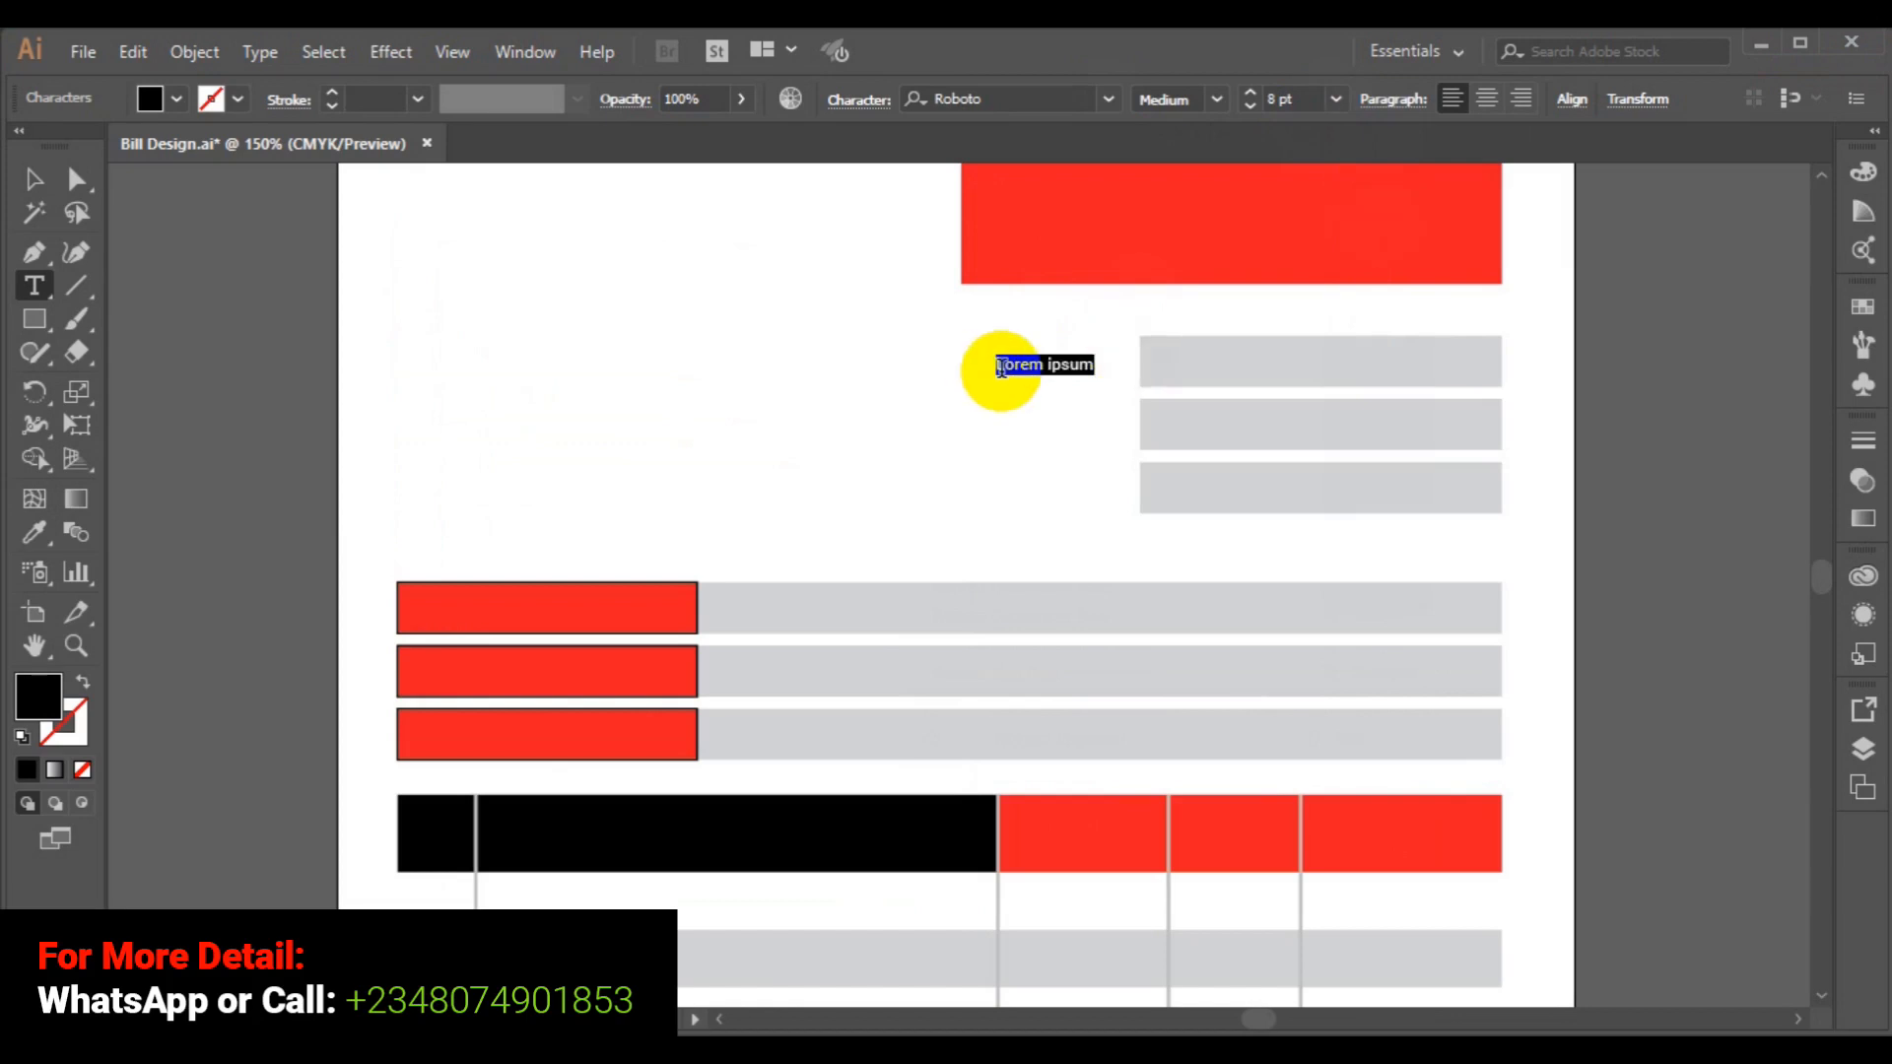
Replace the placeholder text with "Invoice No" and set its font size to 9 pt.
type("Invi")
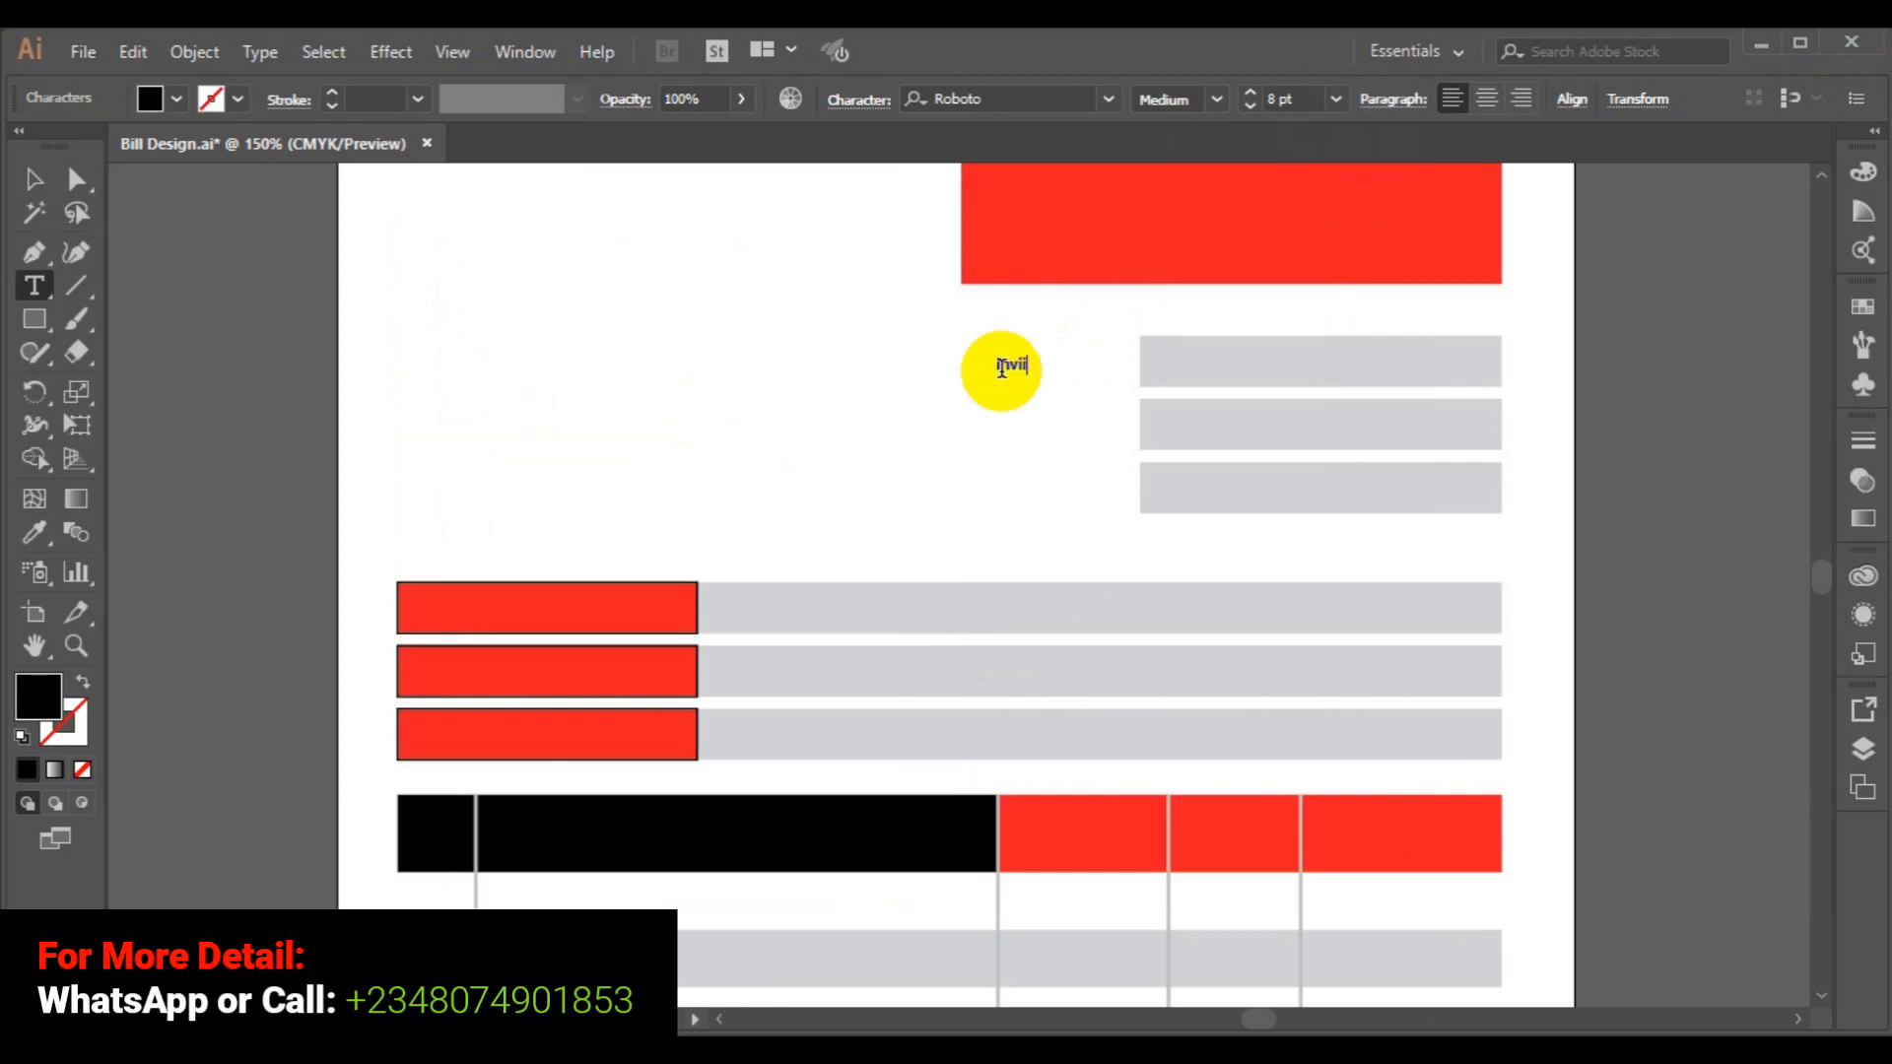
key("BackSpace")
type("oice No")
key("ctrl+a")
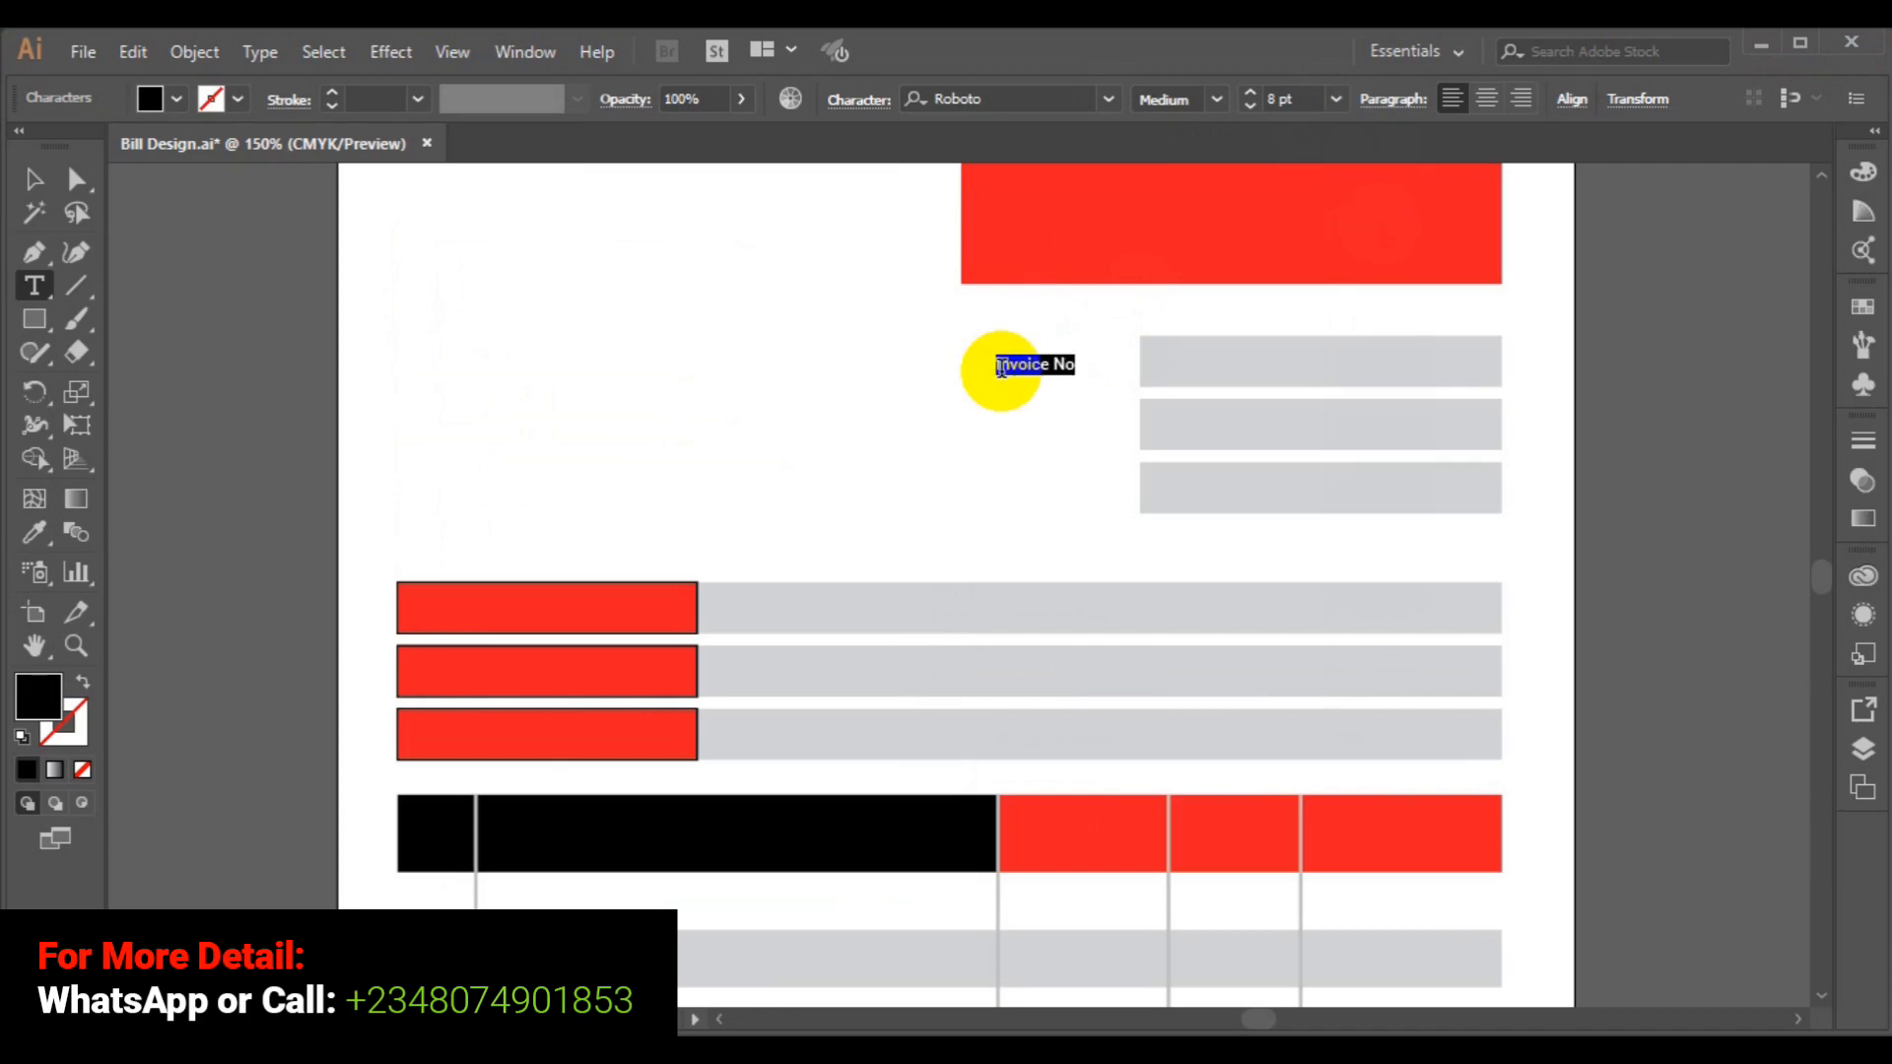
left_click(1249, 93)
Move the Invoice No label about 0.06 in up and 0.03 in right, beside the top grey bar.
left_click(33, 178)
left_click(1033, 367)
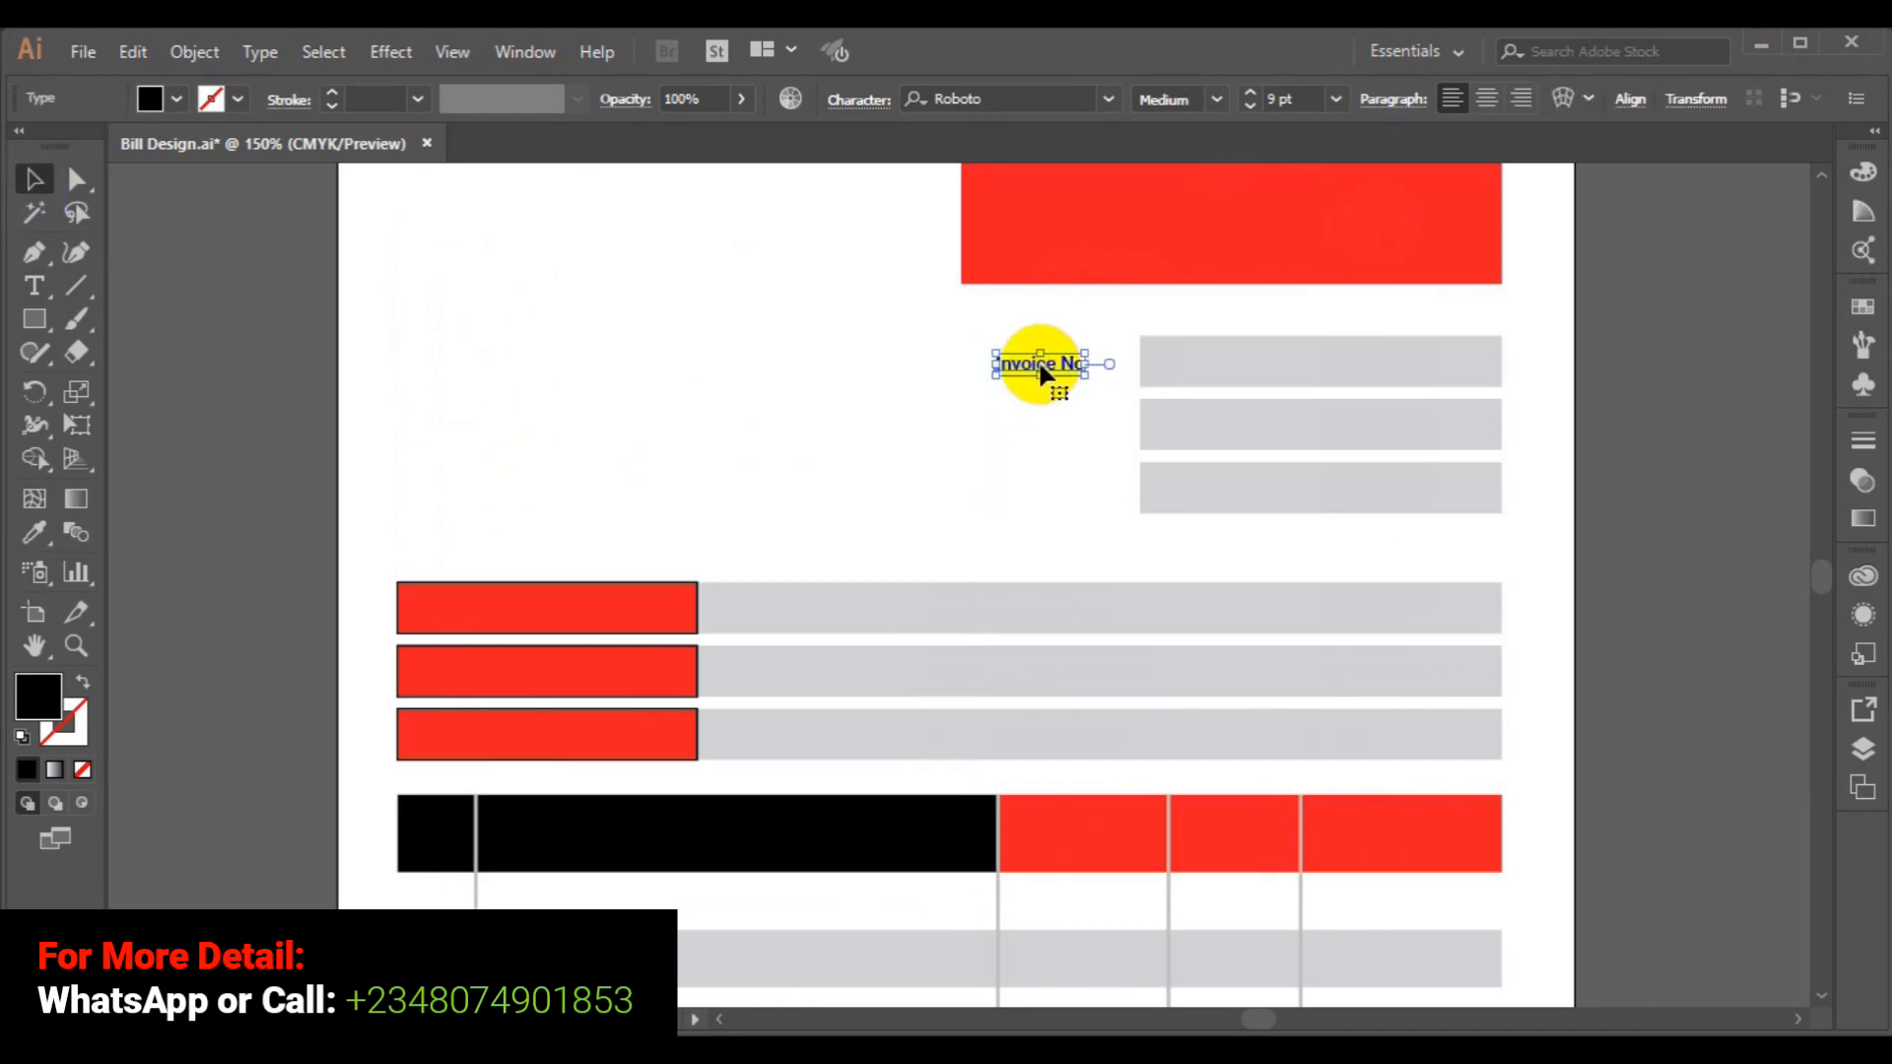
left_click(1039, 372, "ctrl")
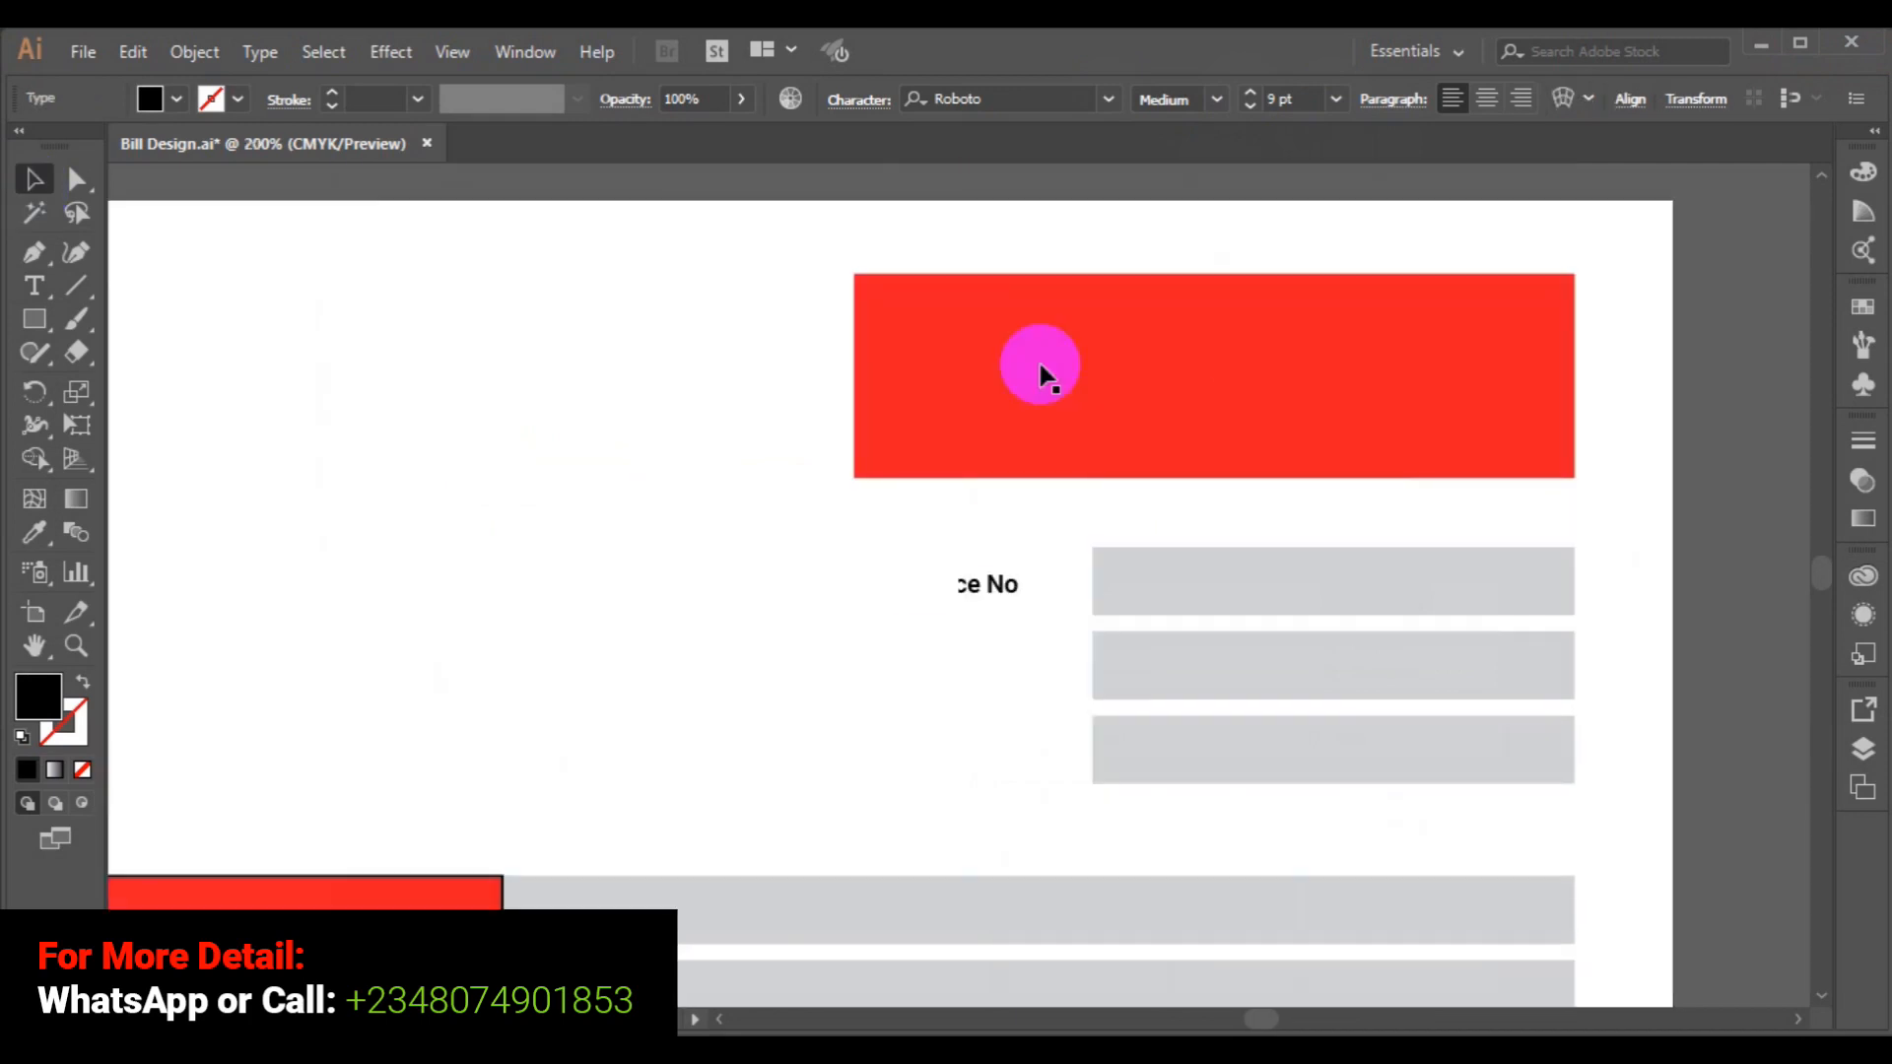
left_click(938, 581)
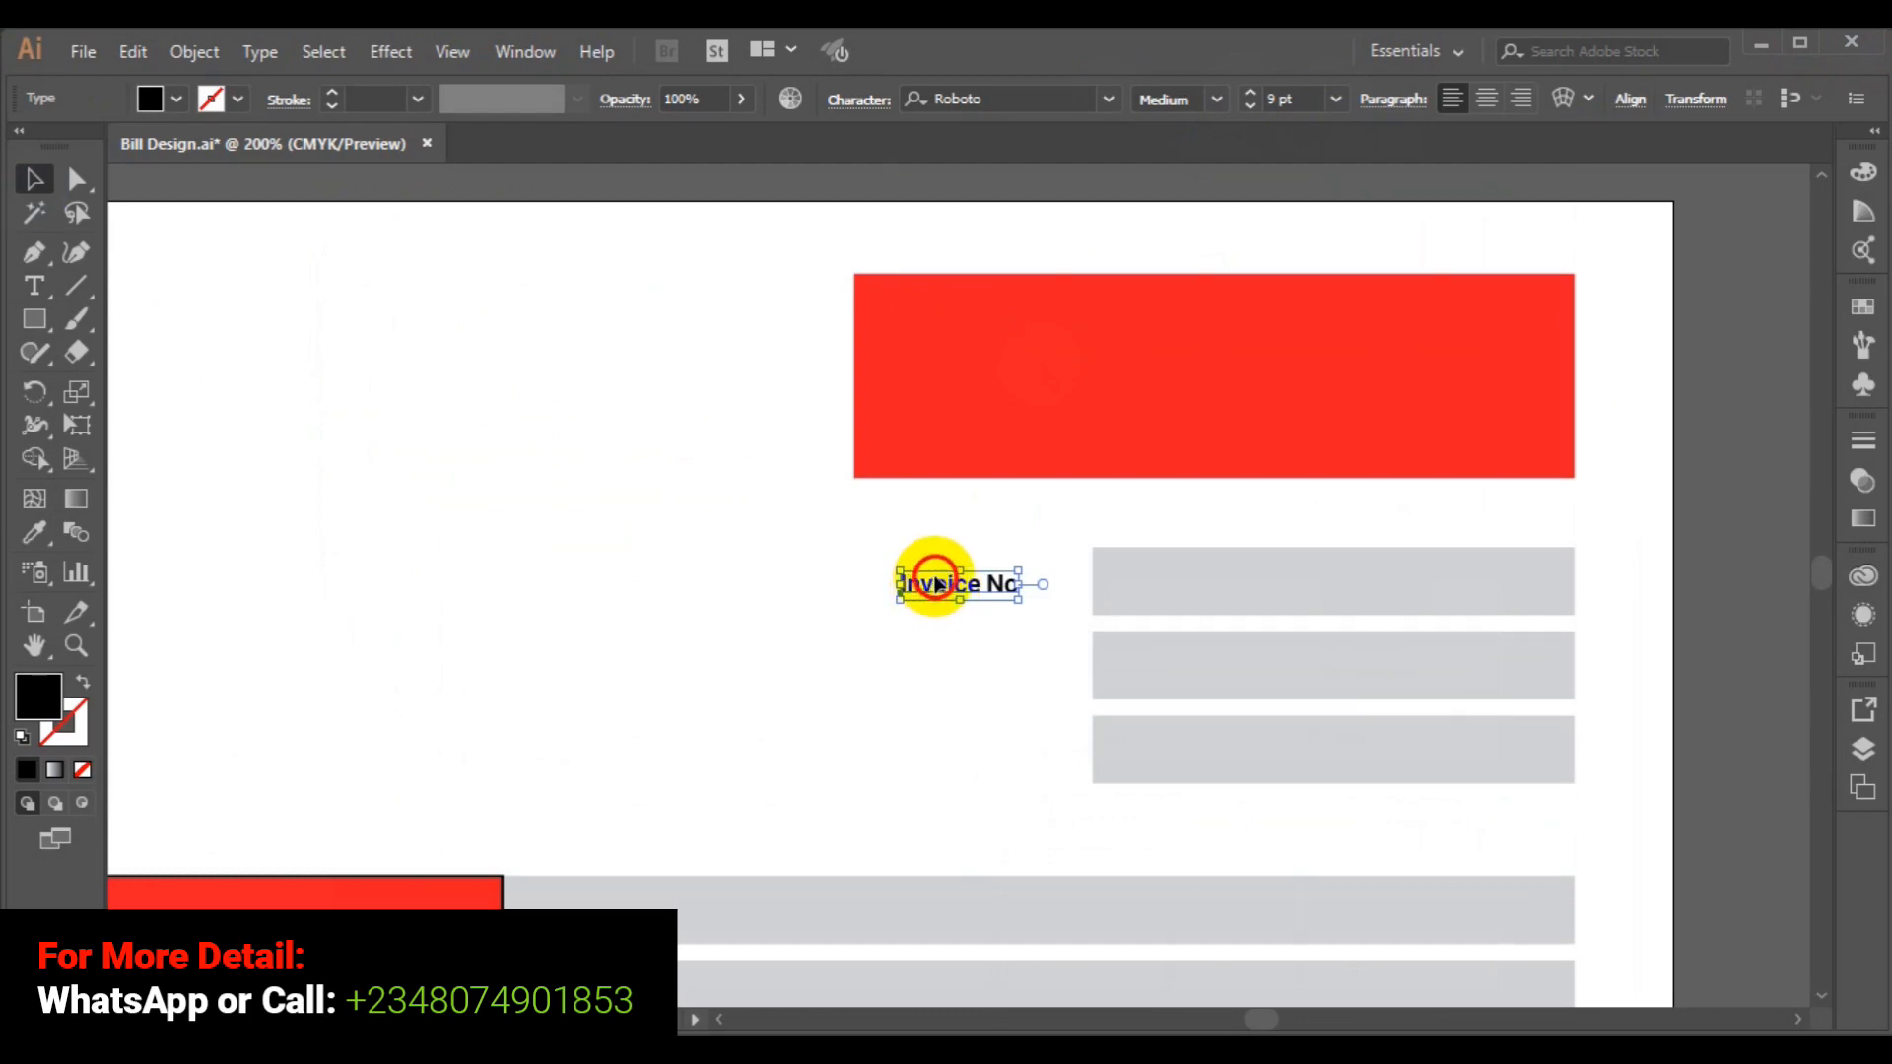
left_click_drag(938, 583, 941, 571)
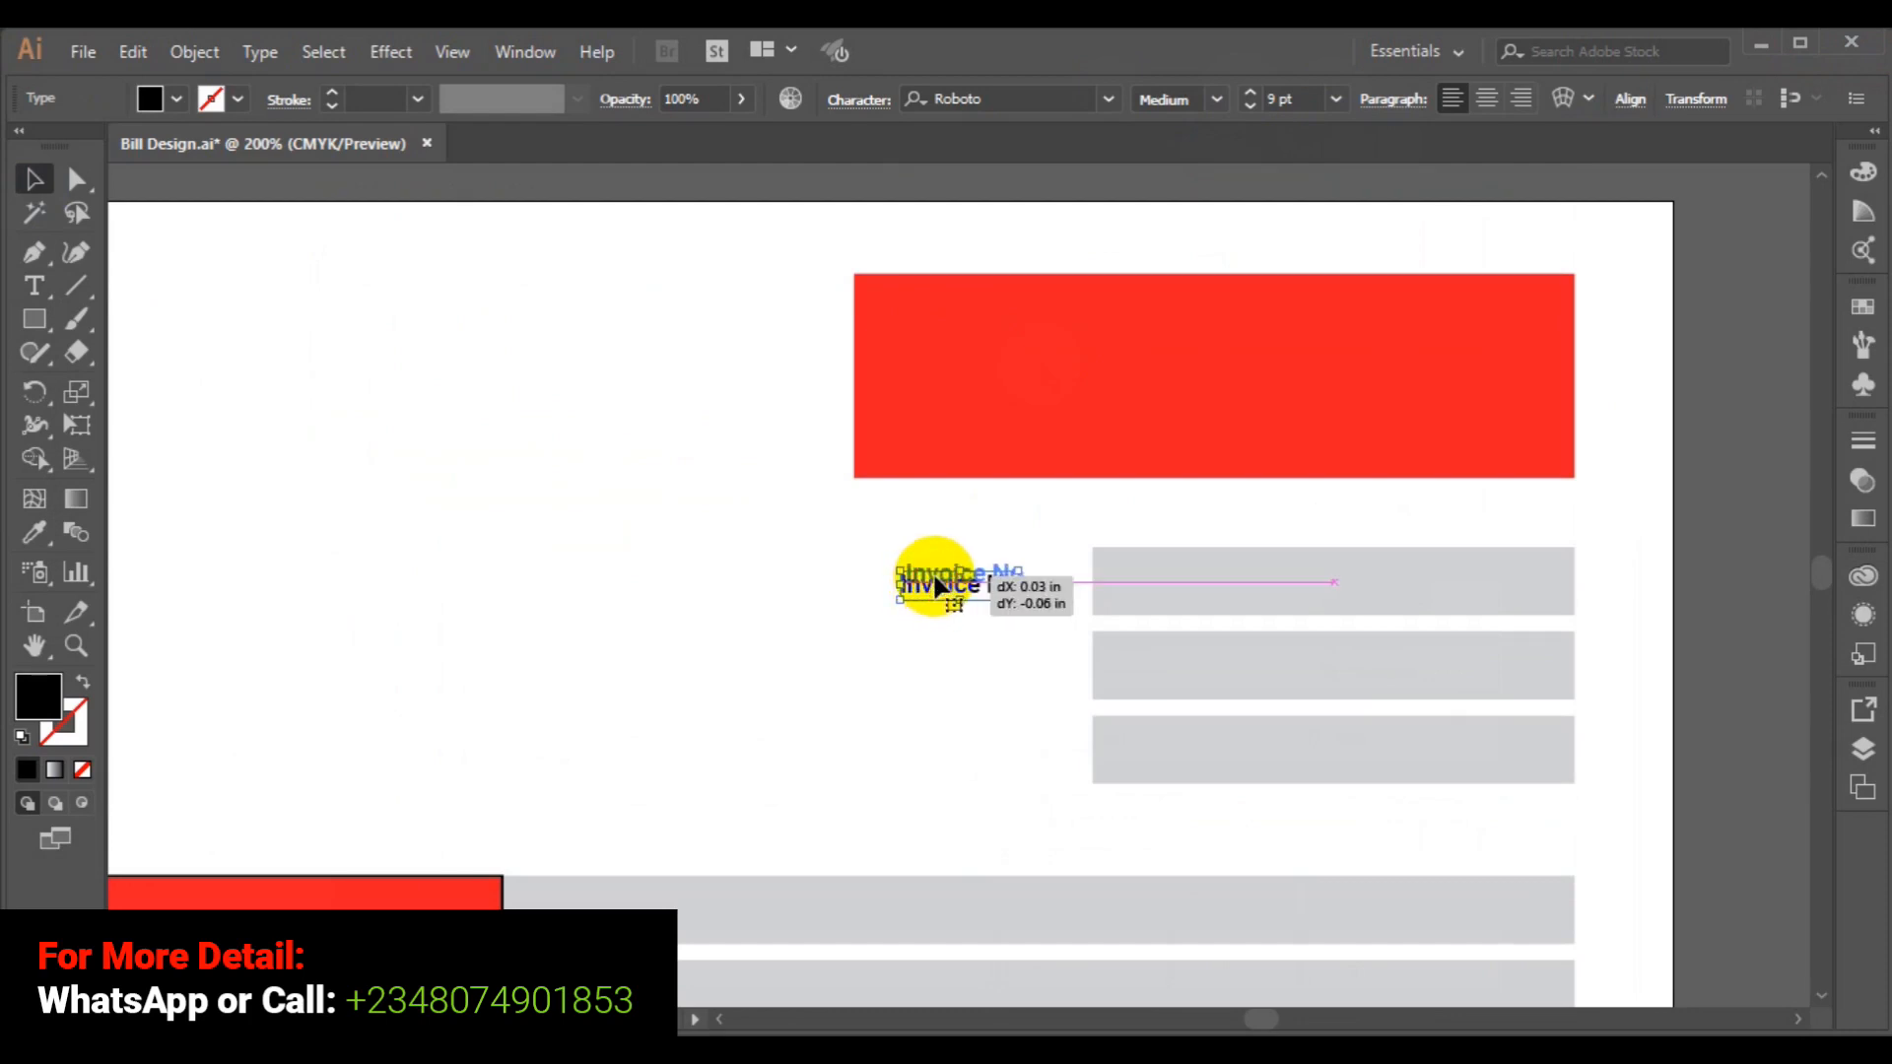
left_click_drag(939, 588, 939, 588)
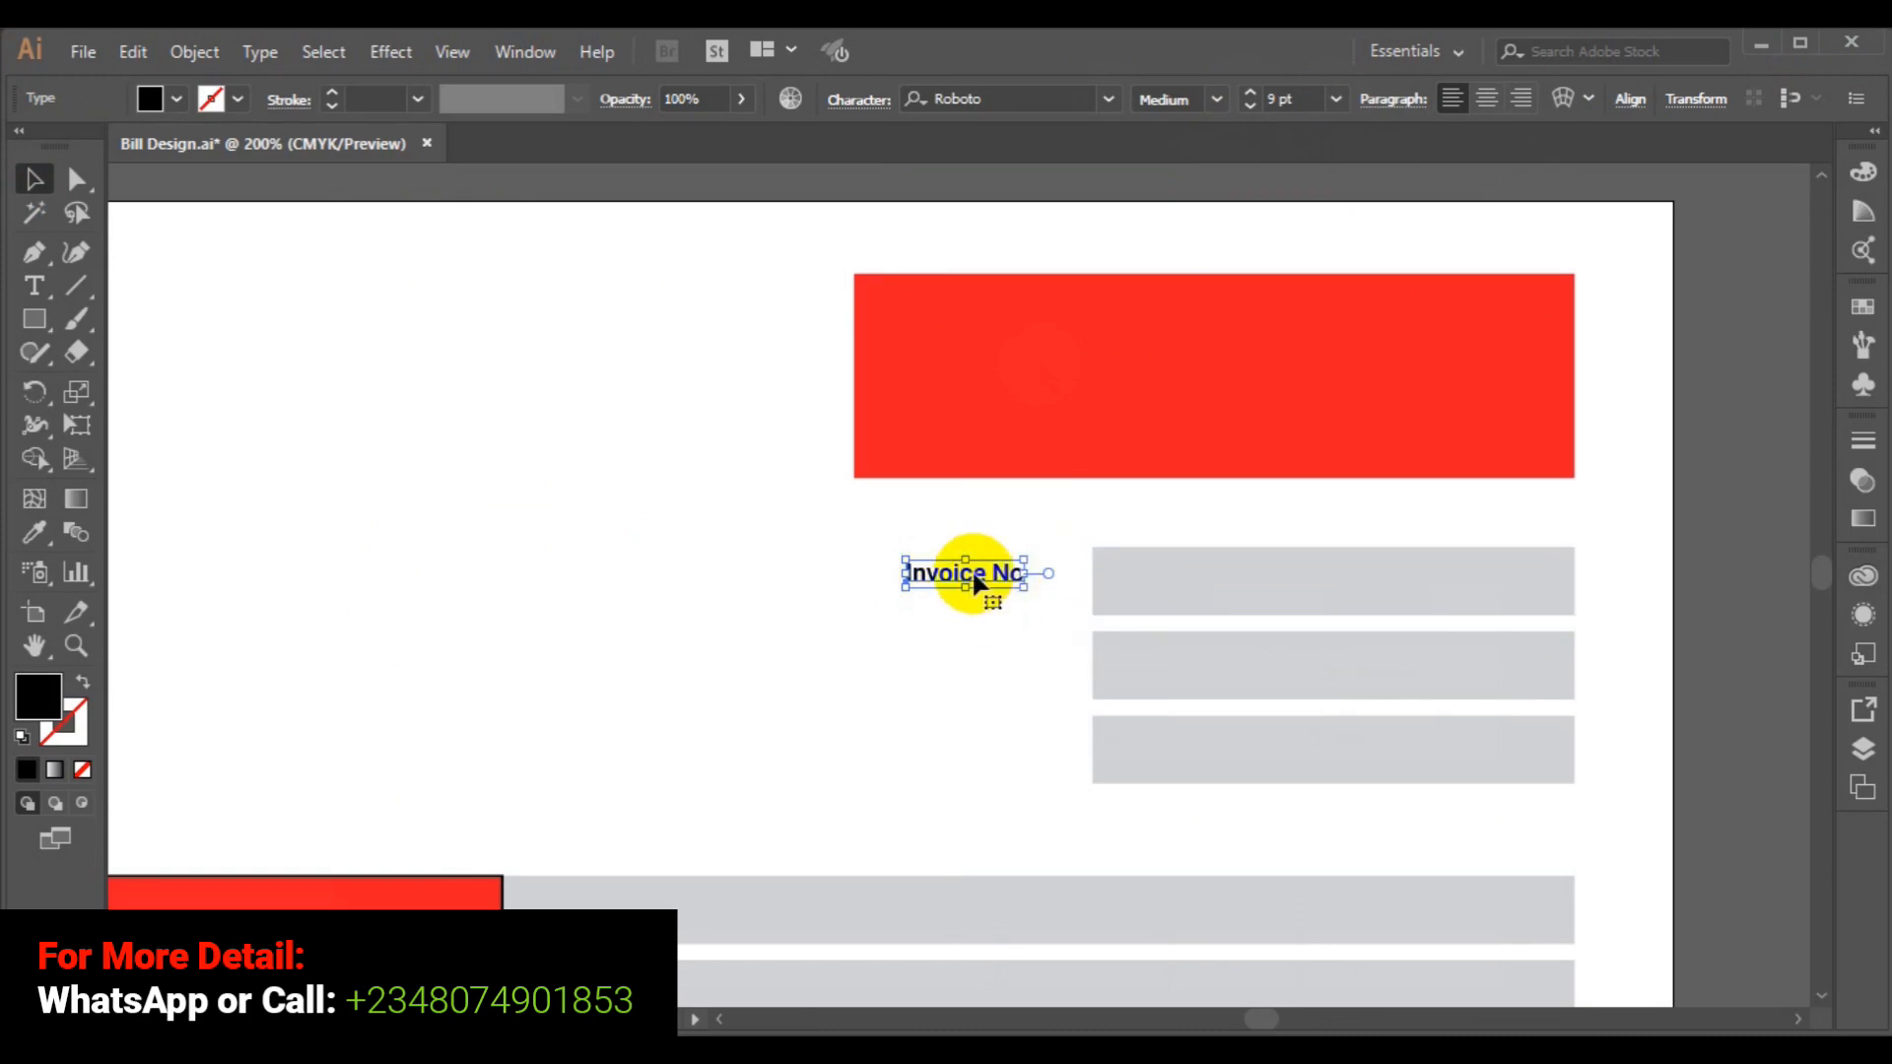
Copy the Invoice No label down beside the second grey bar, and vertically centre it with that bar, nudging both up slightly.
left_click_drag(975, 583, 978, 672)
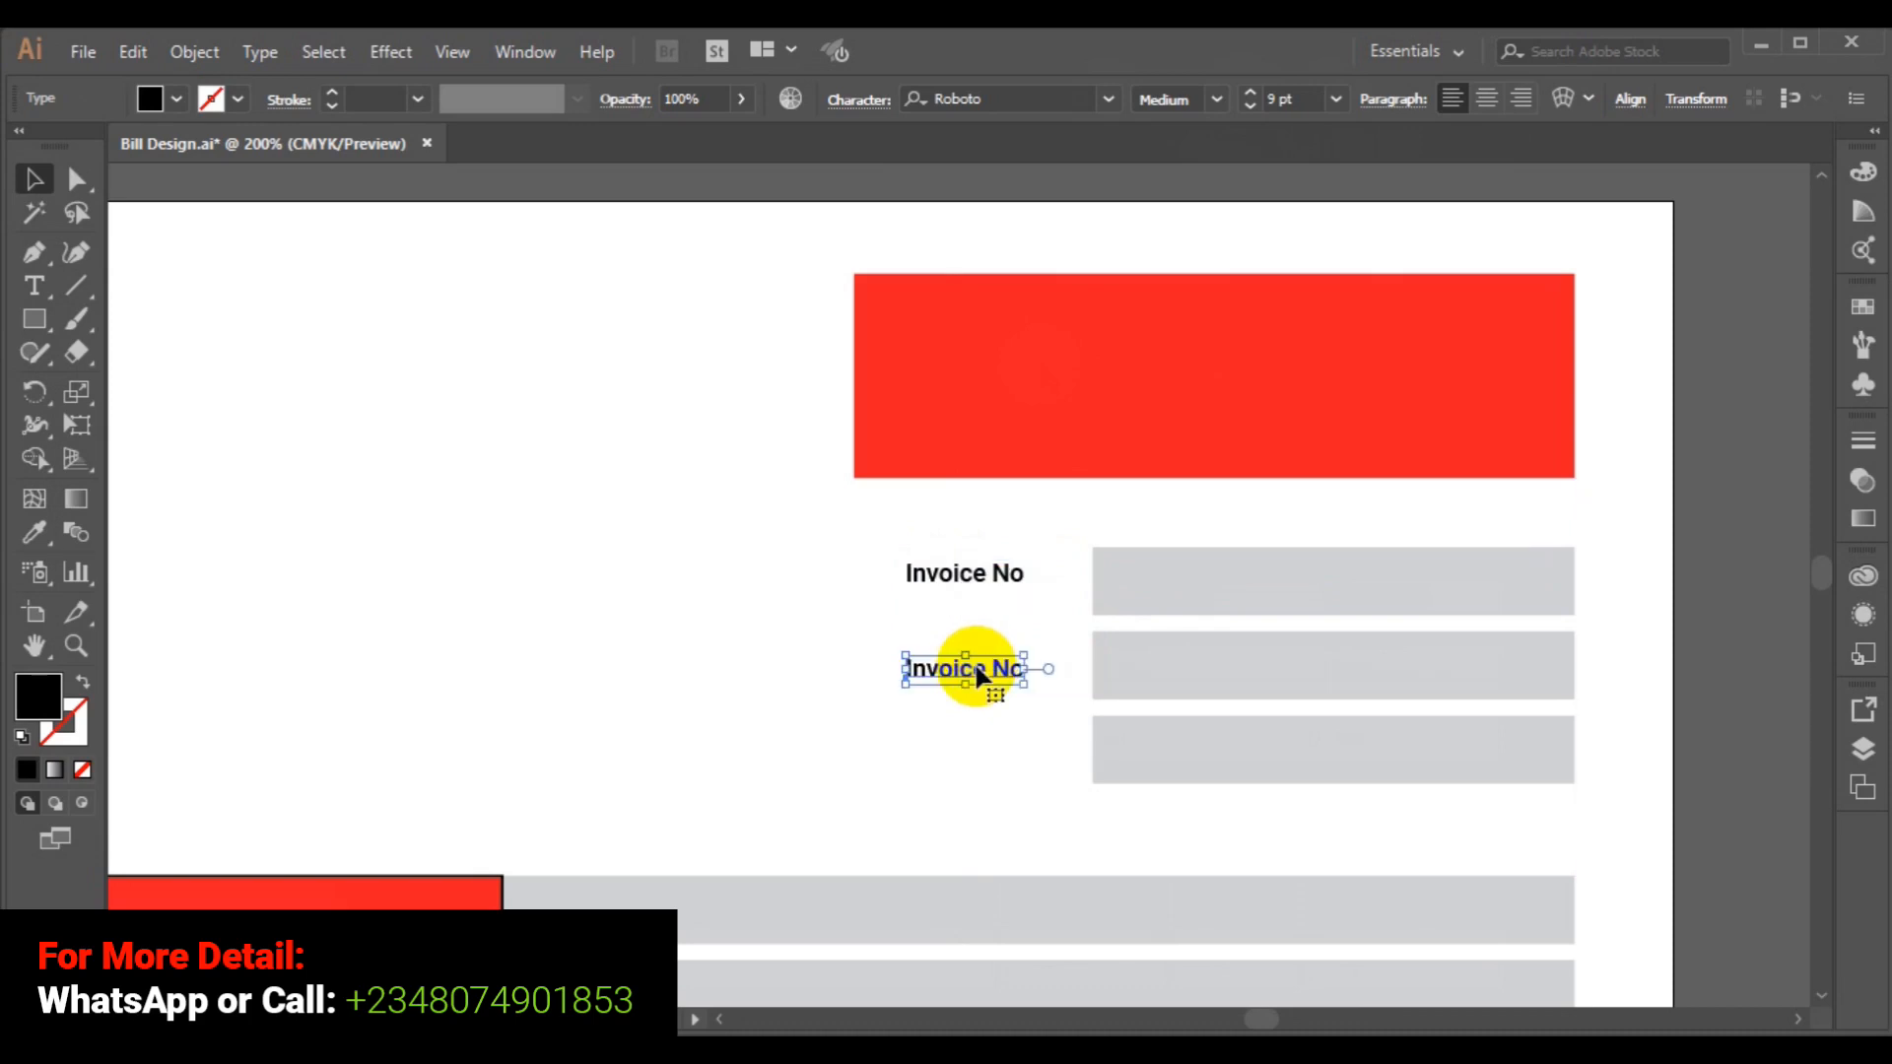
left_click(1177, 677, "shift")
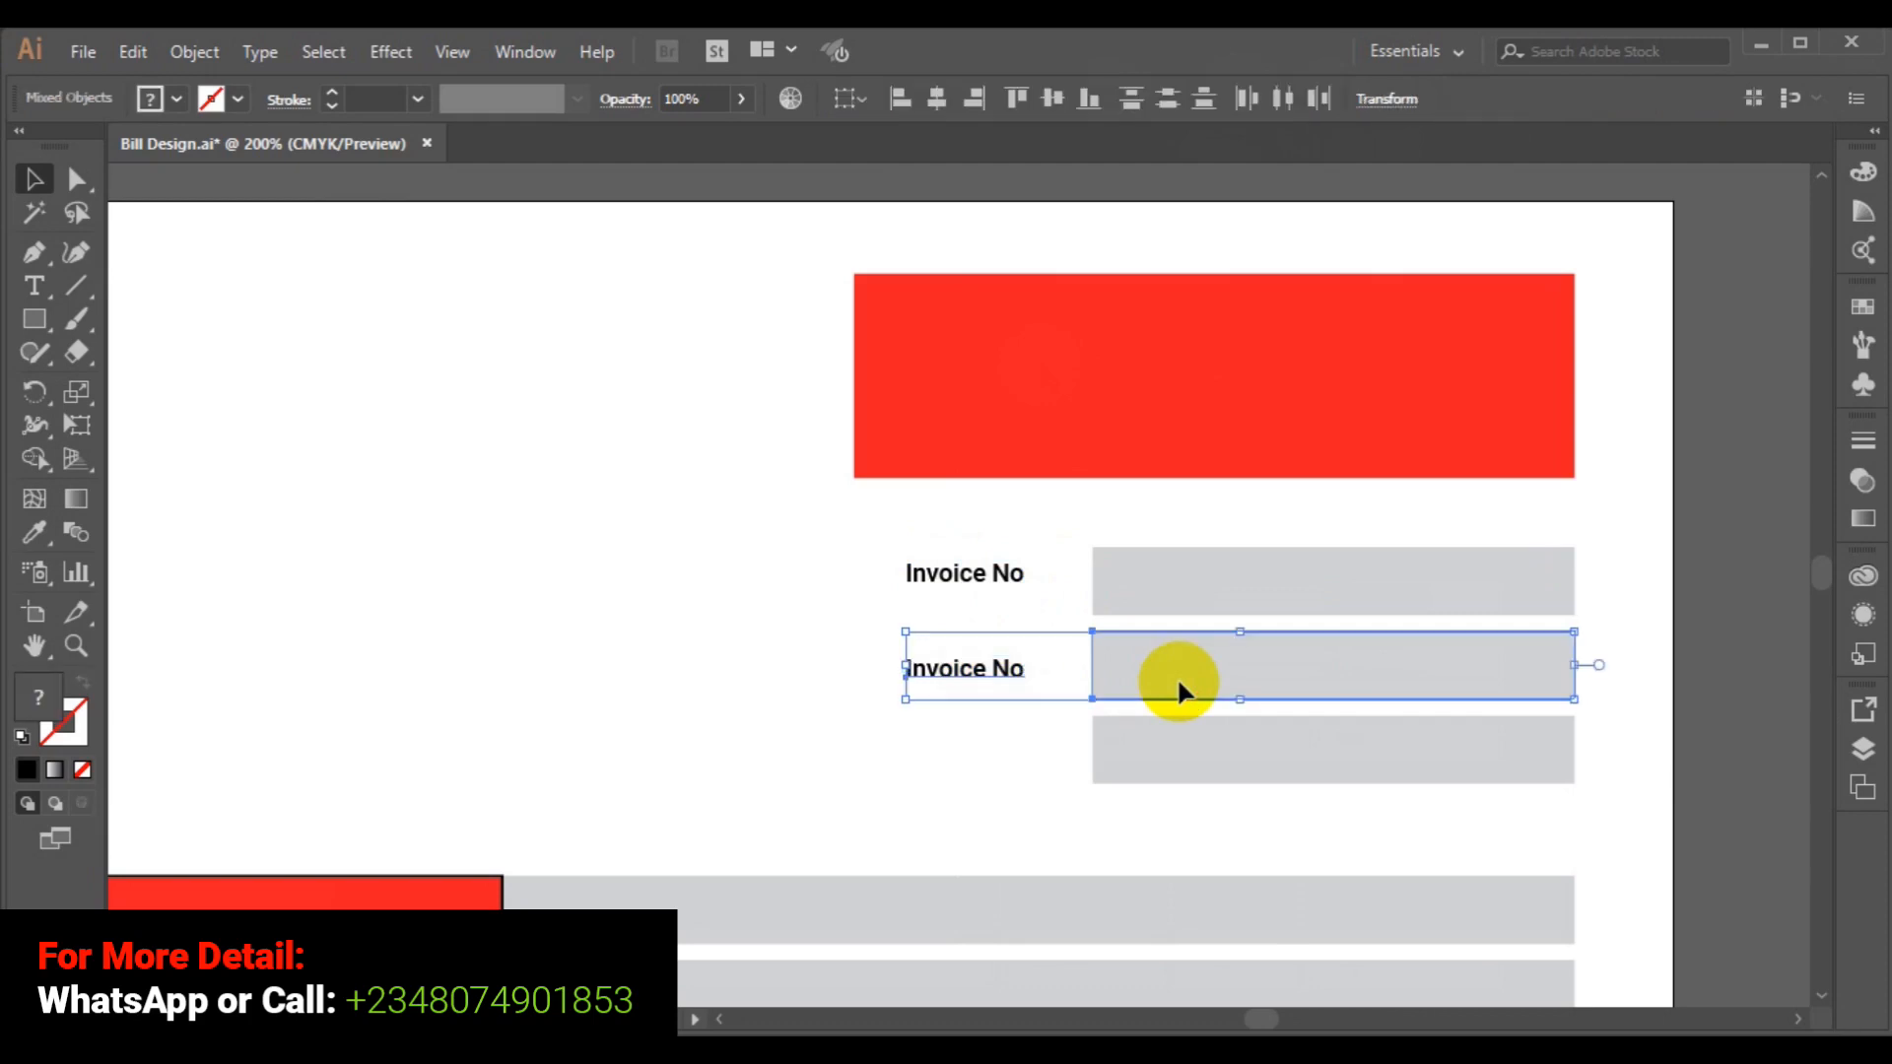
left_click(938, 98)
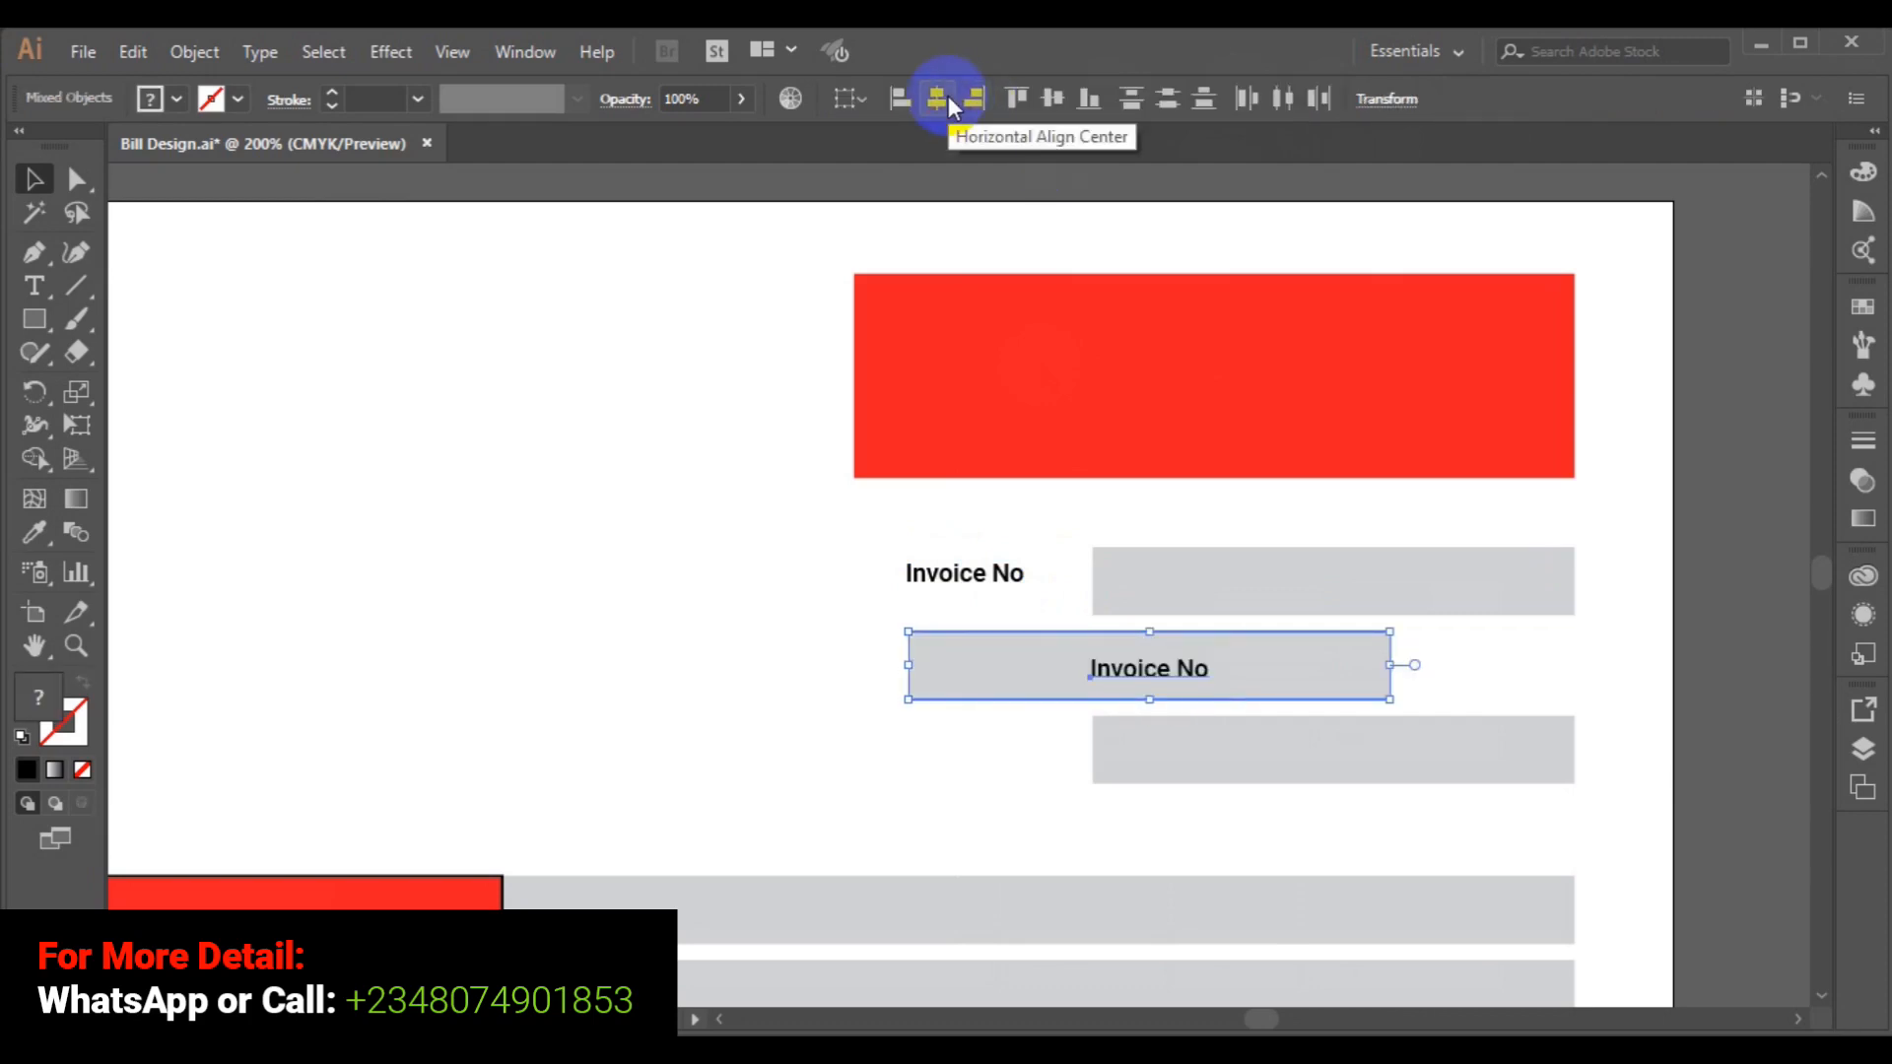
key("ctrl+z")
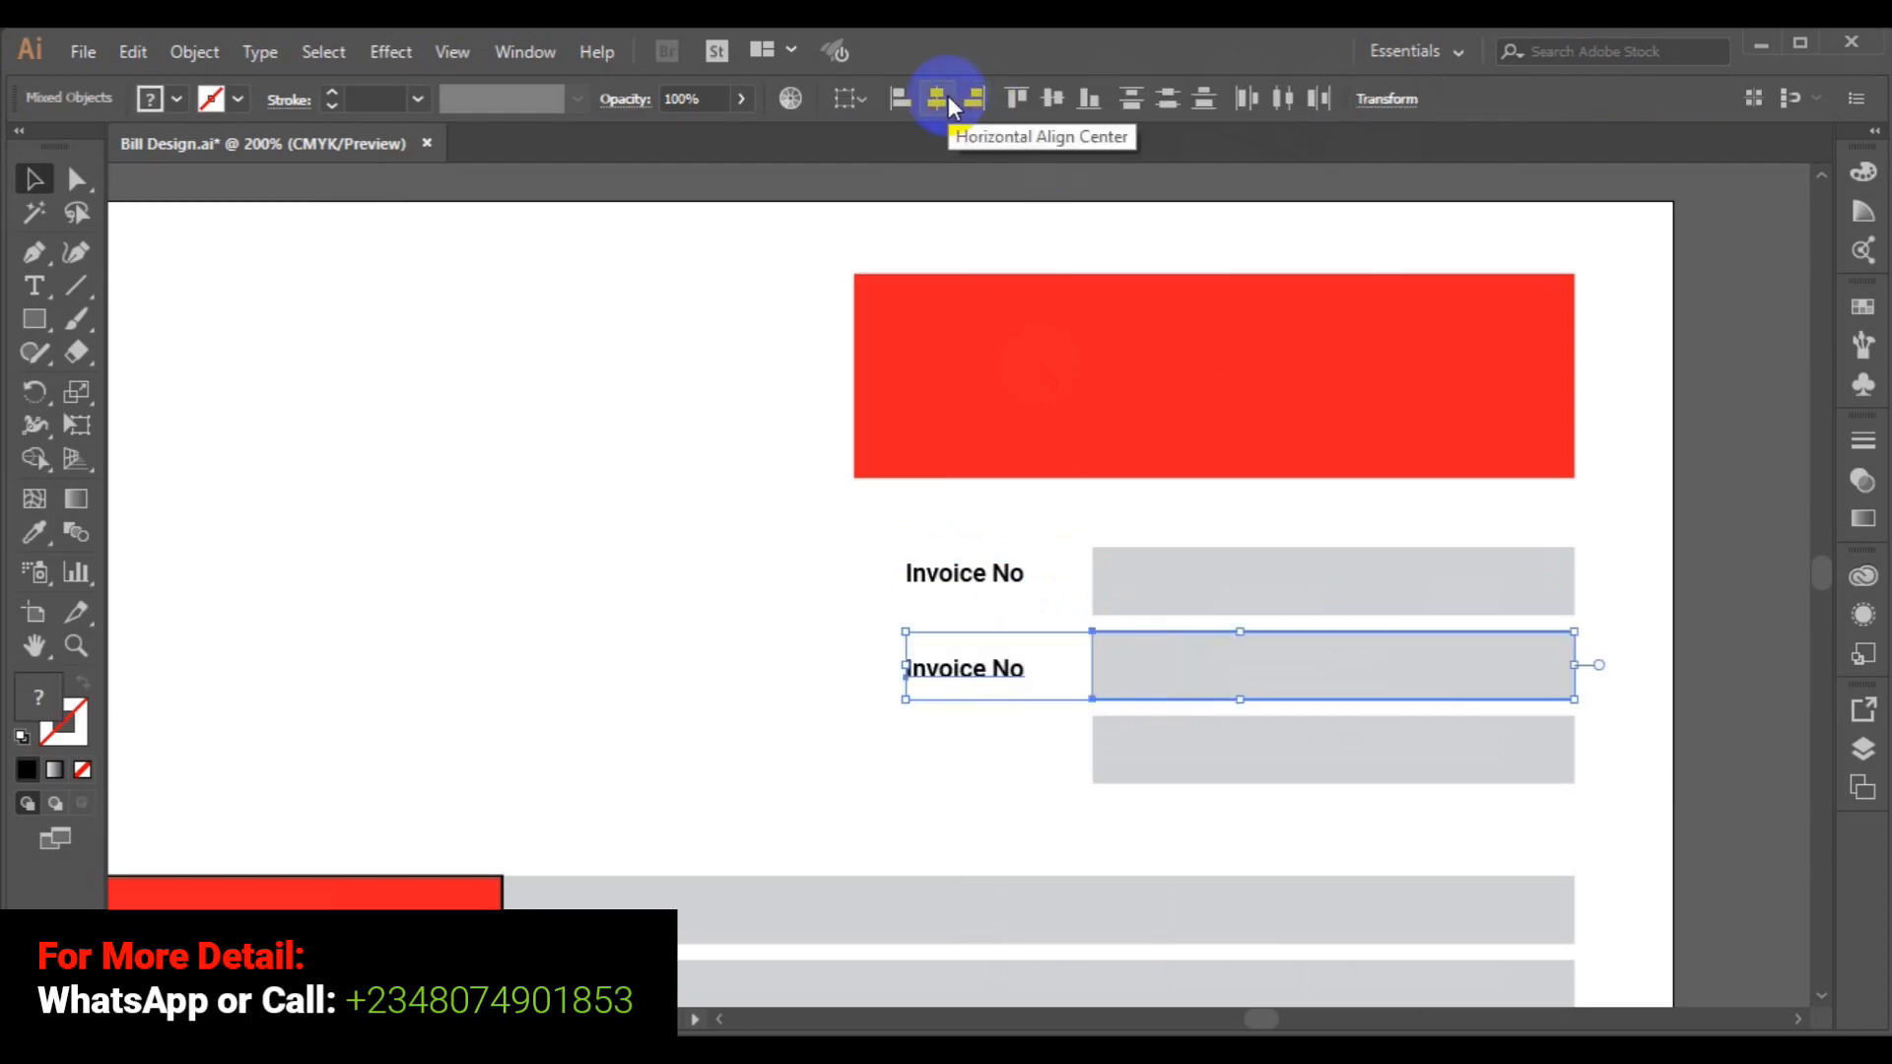
left_click(1055, 99)
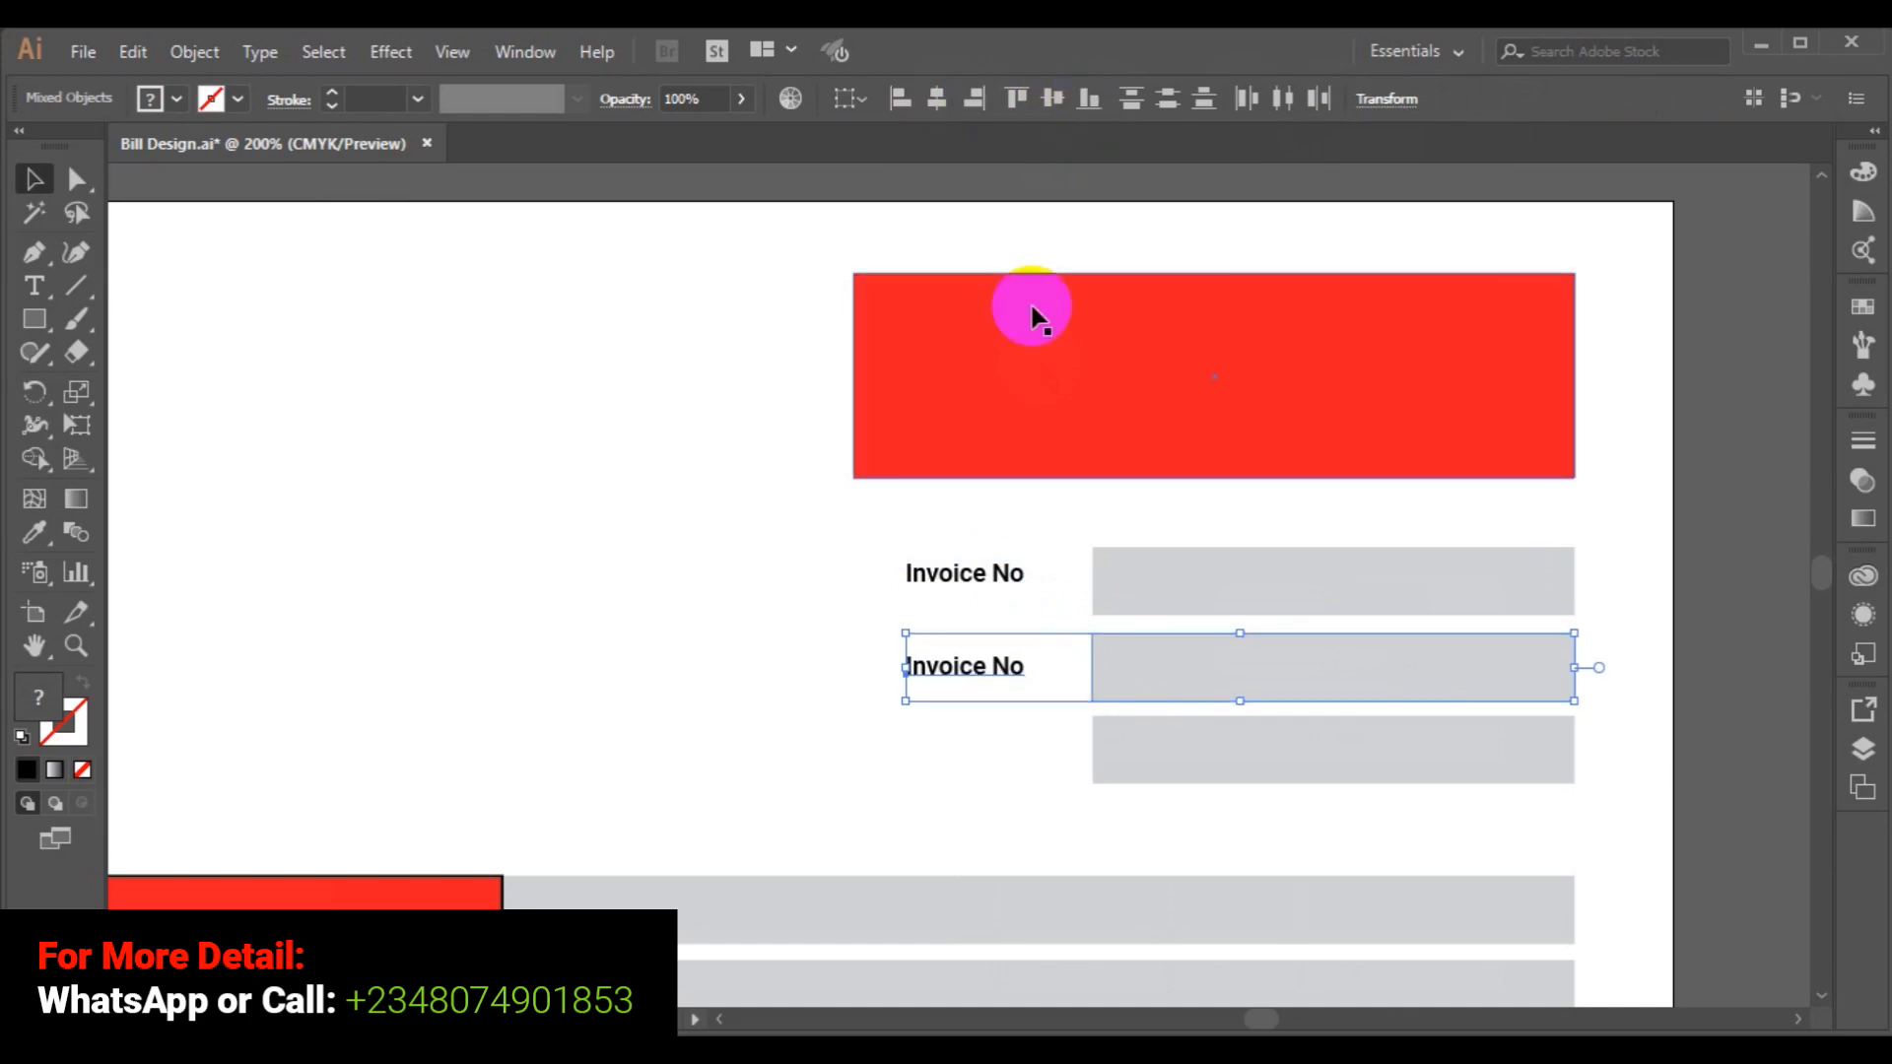
key("Up")
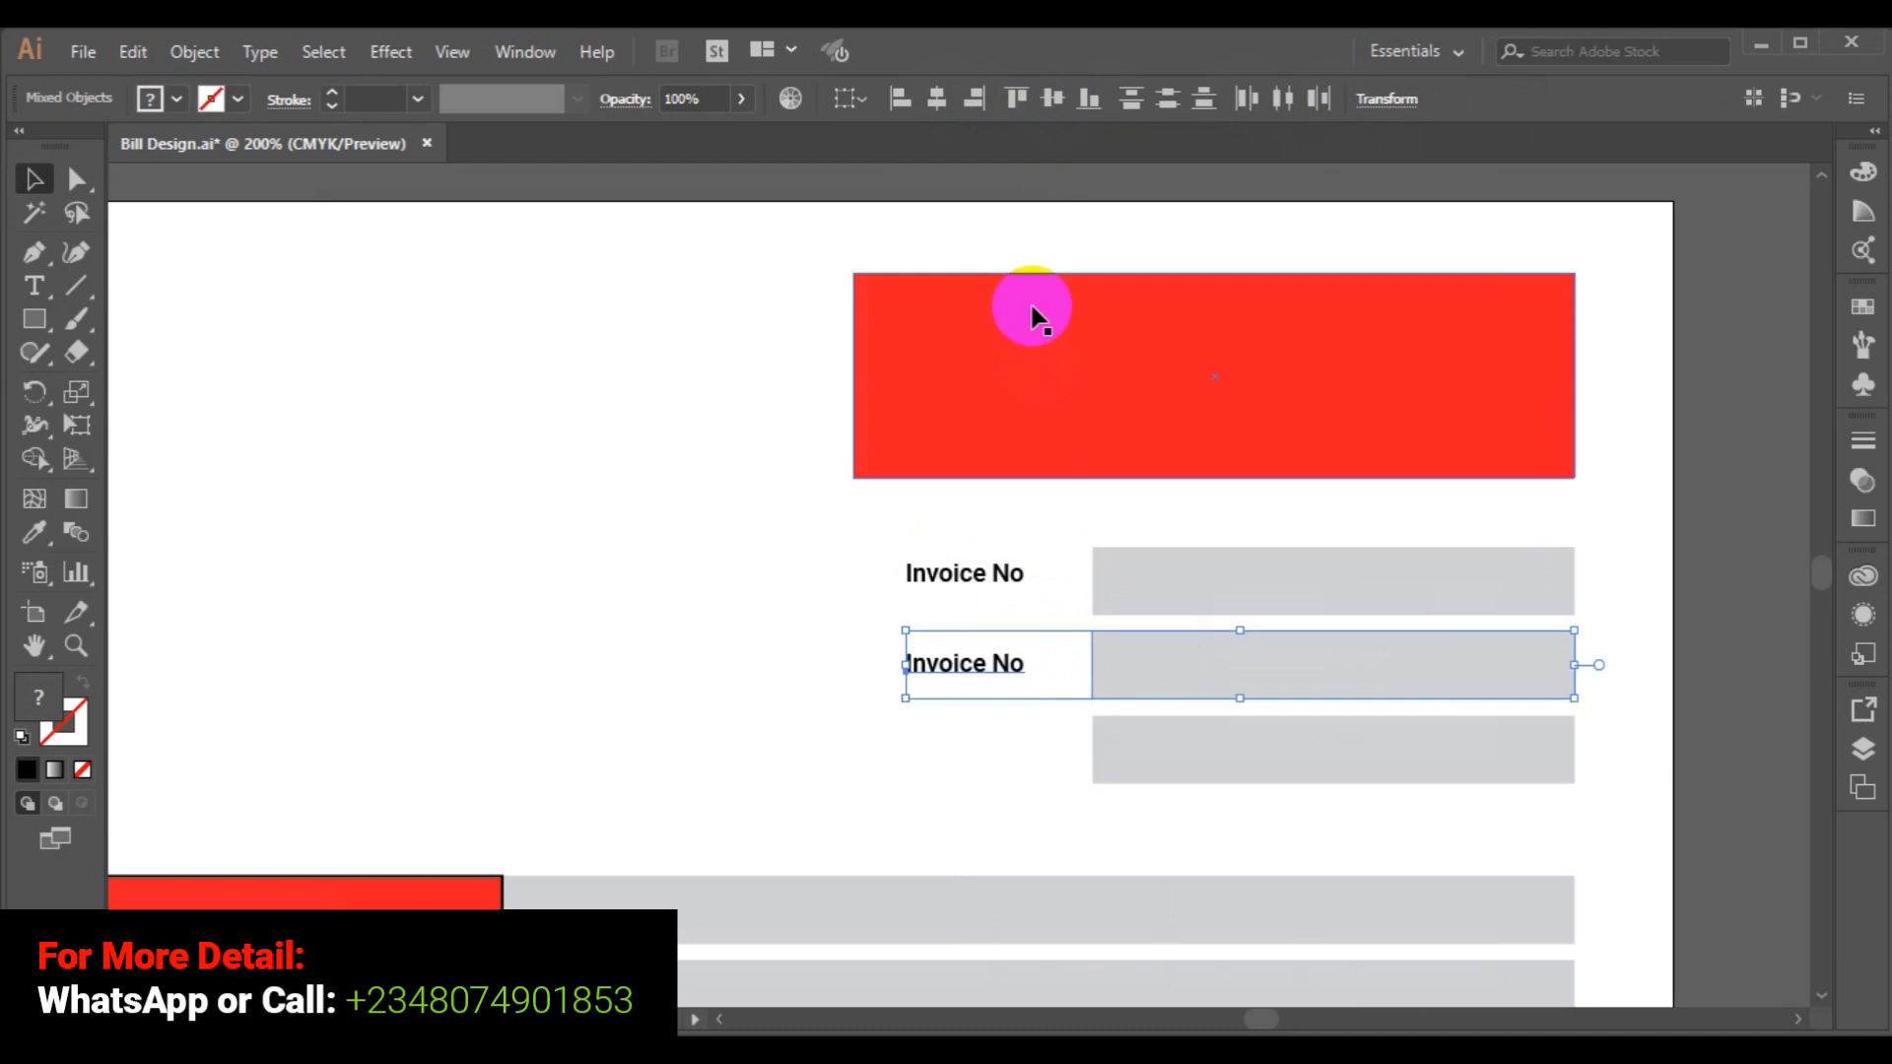
Vertically centre the first Invoice No label with the top grey bar.
left_click(991, 580)
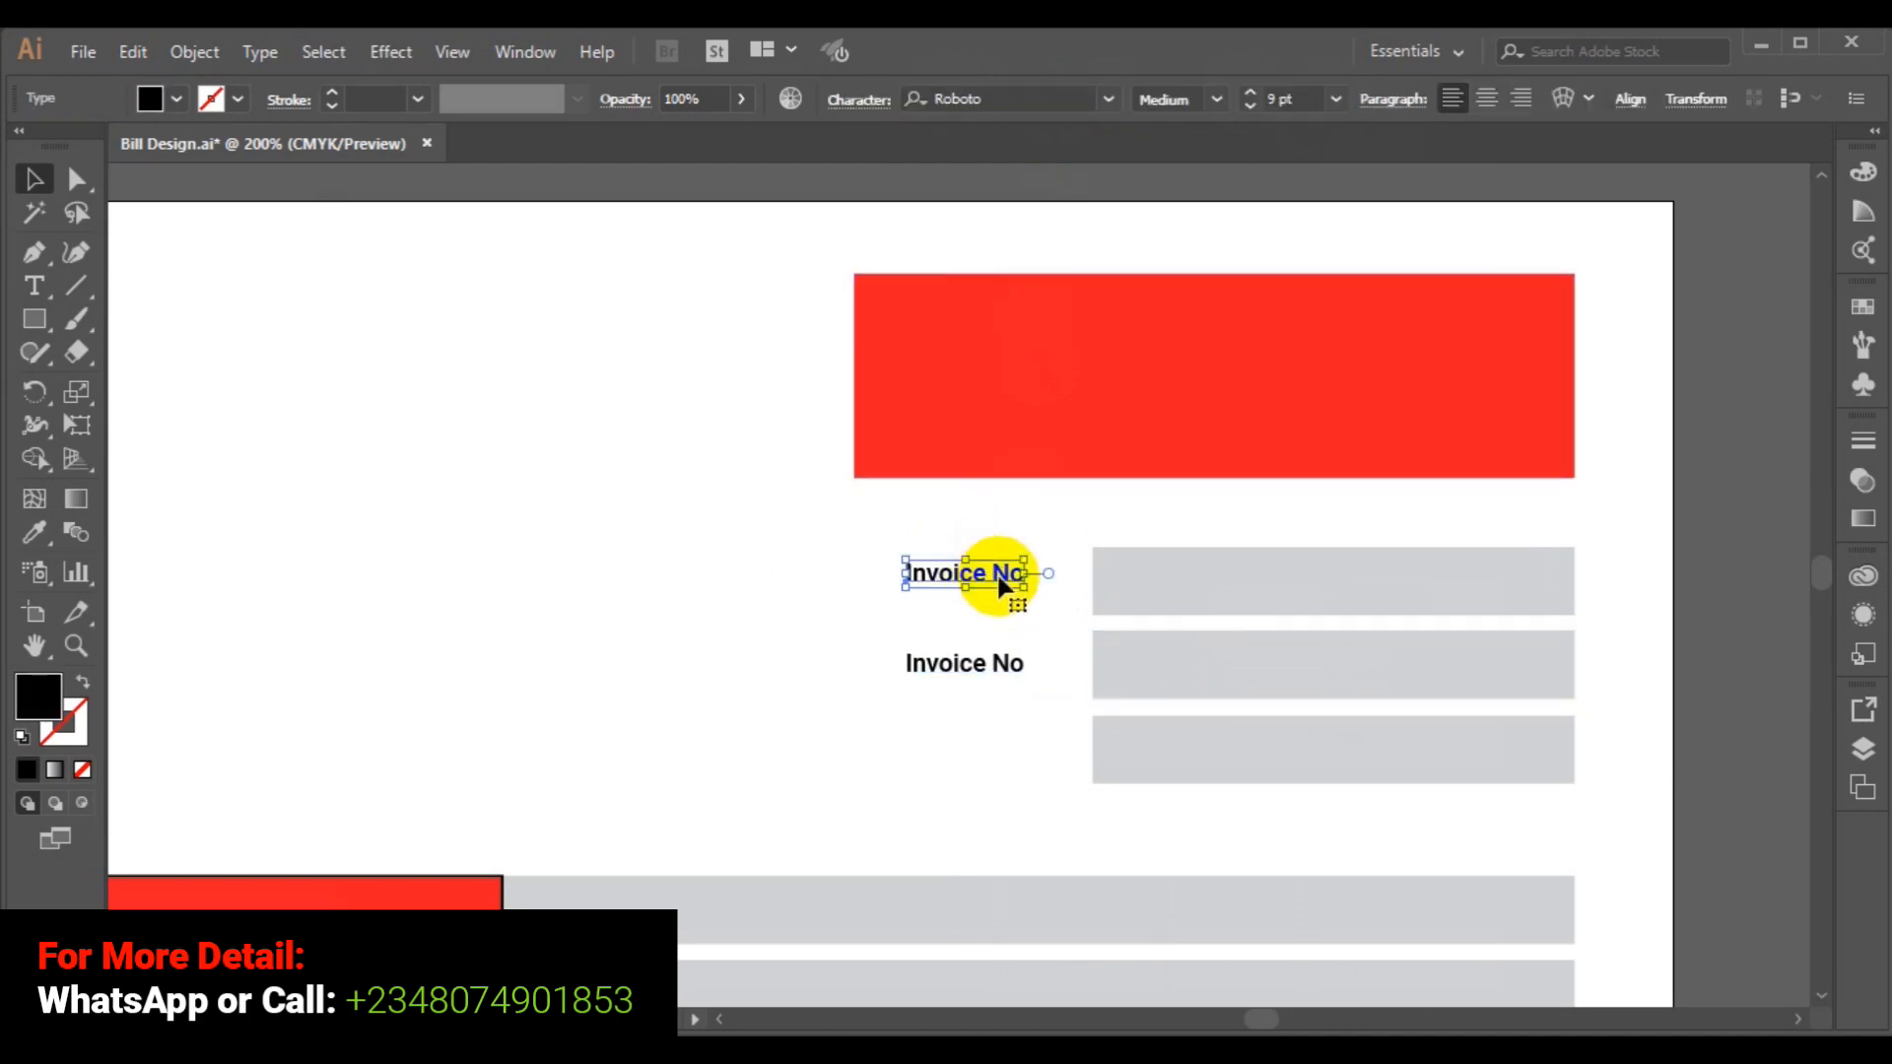
left_click(1098, 571, "shift")
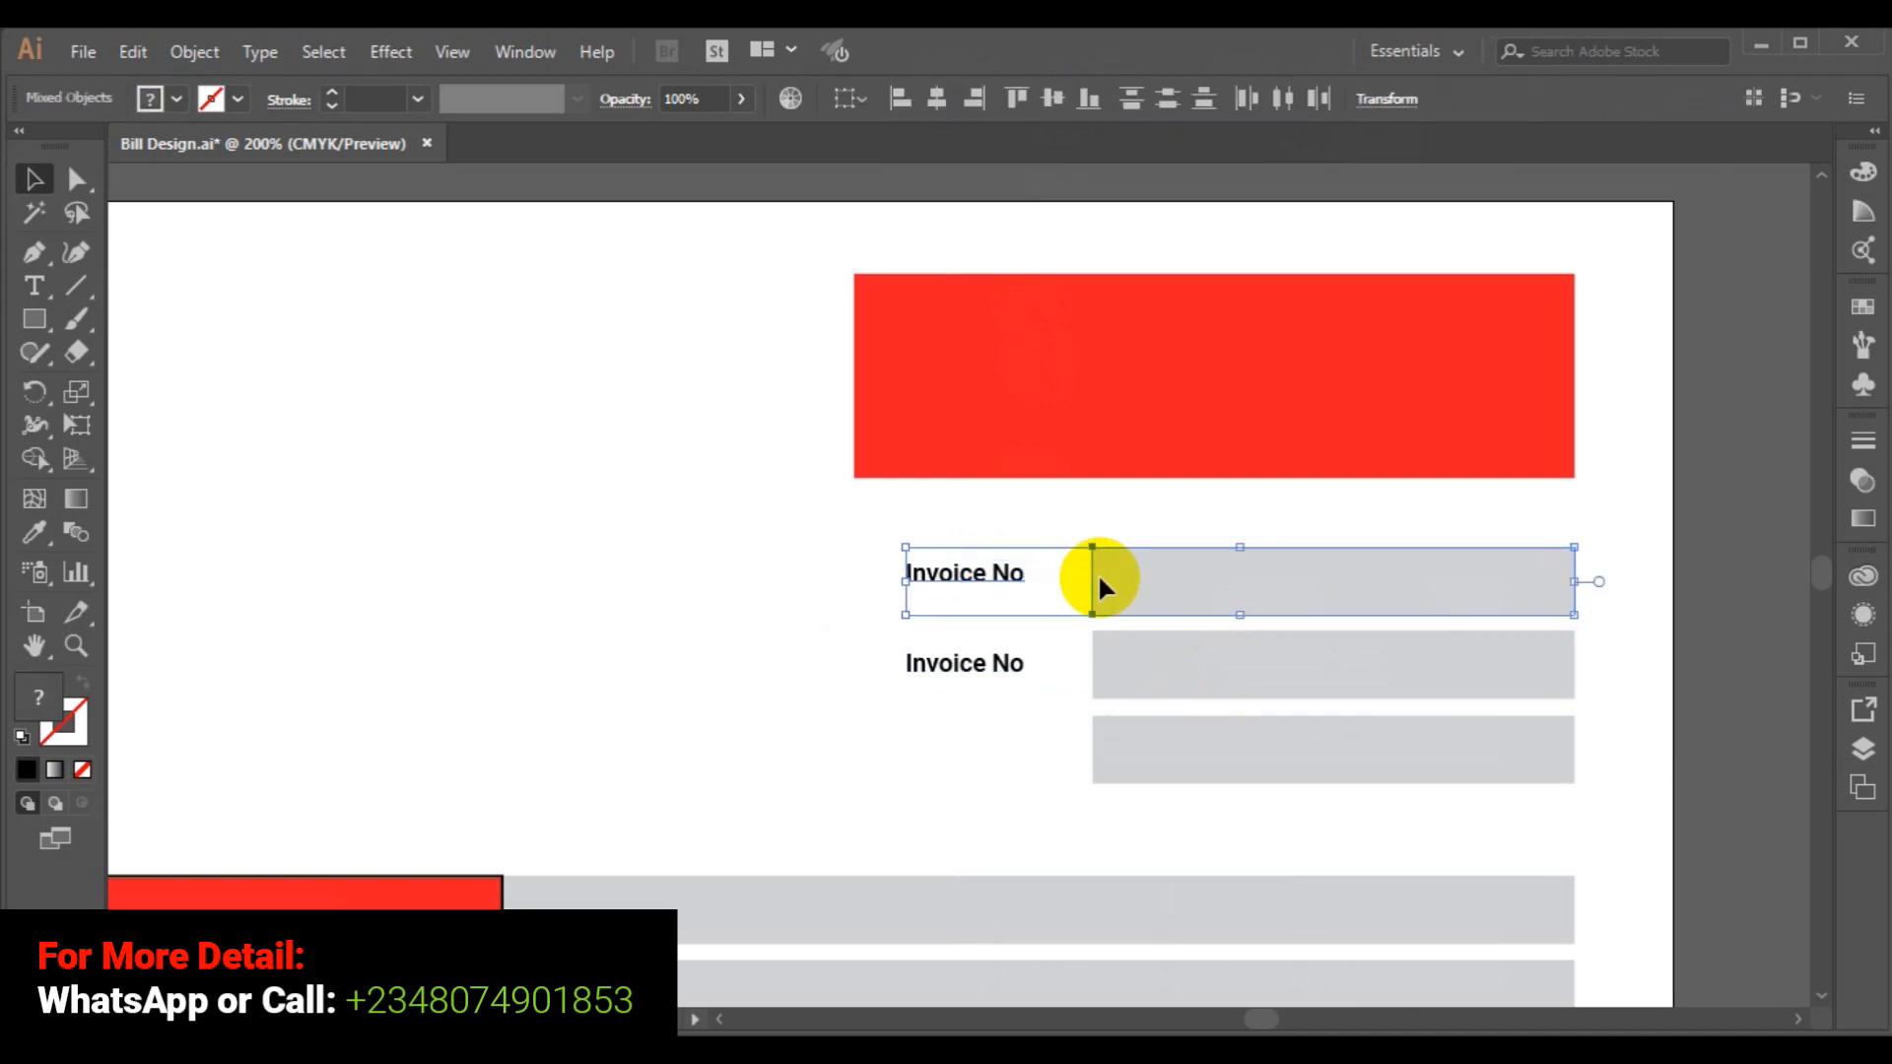
left_click(933, 99)
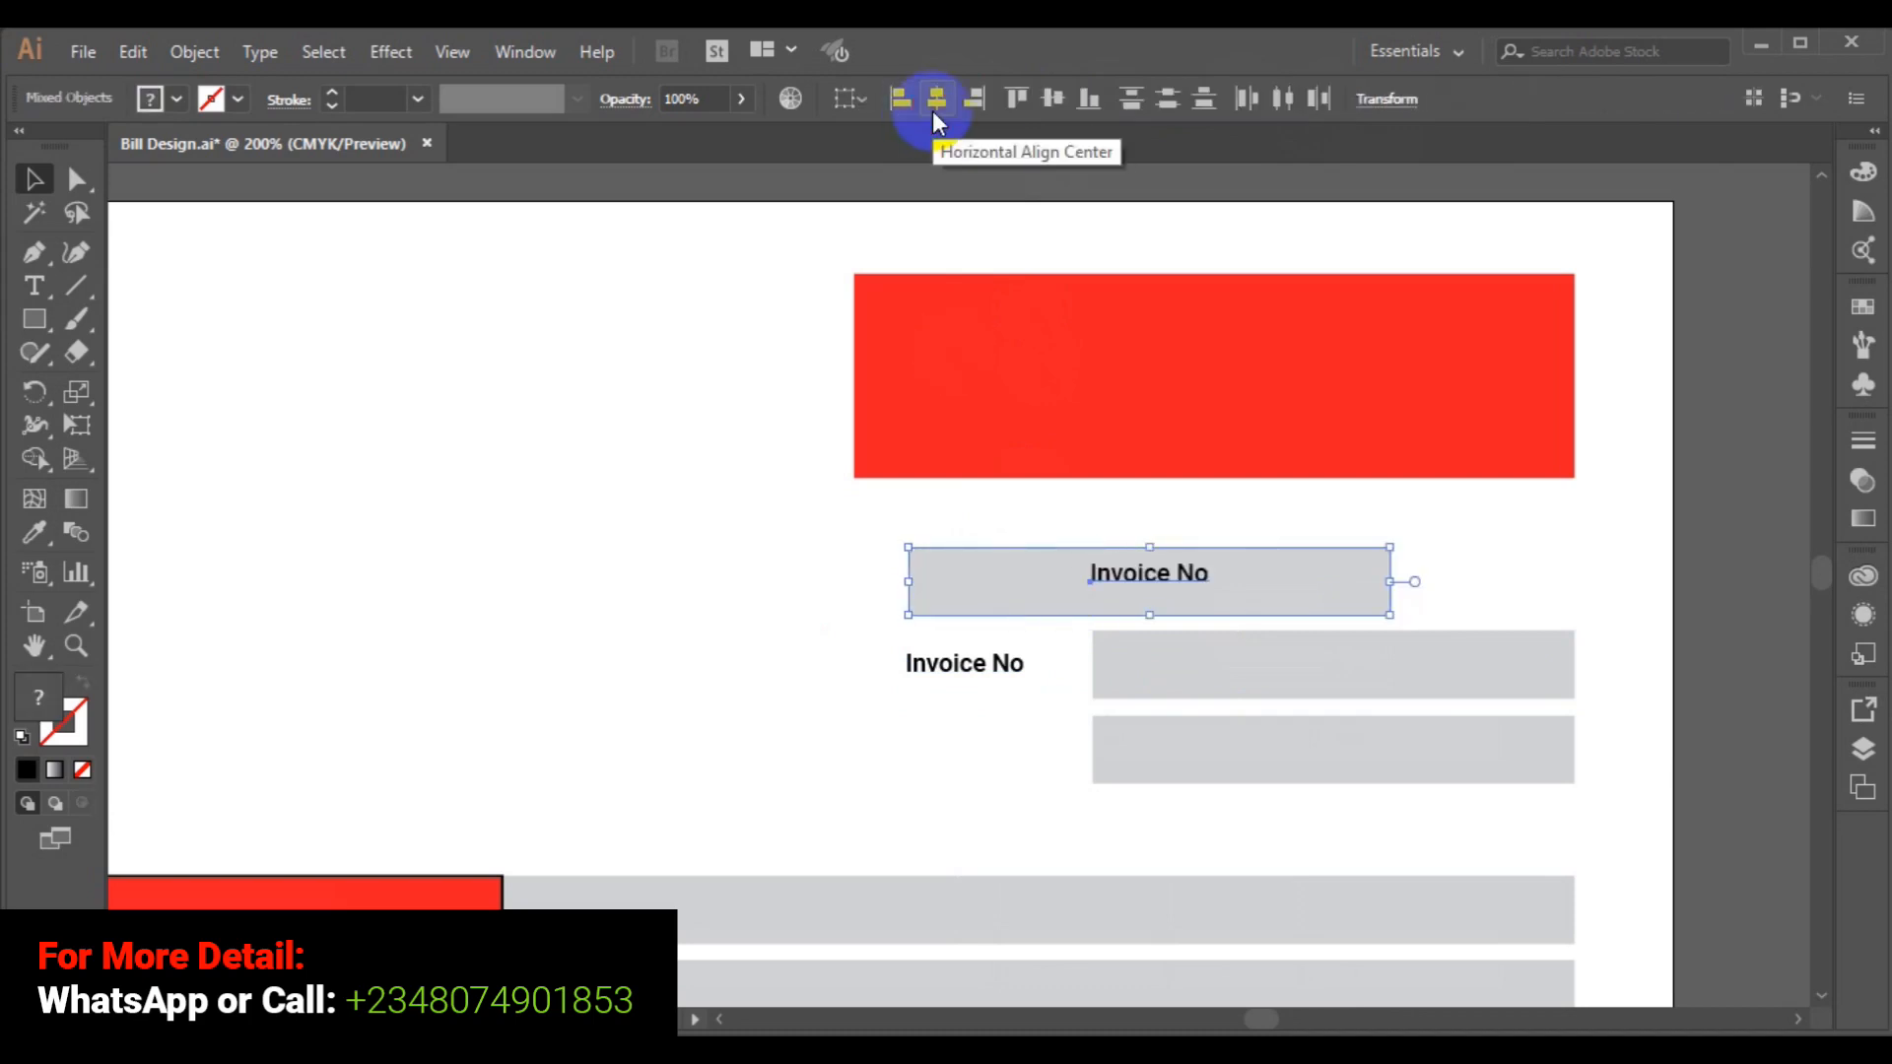
key("ctrl+z")
left_click(1067, 100)
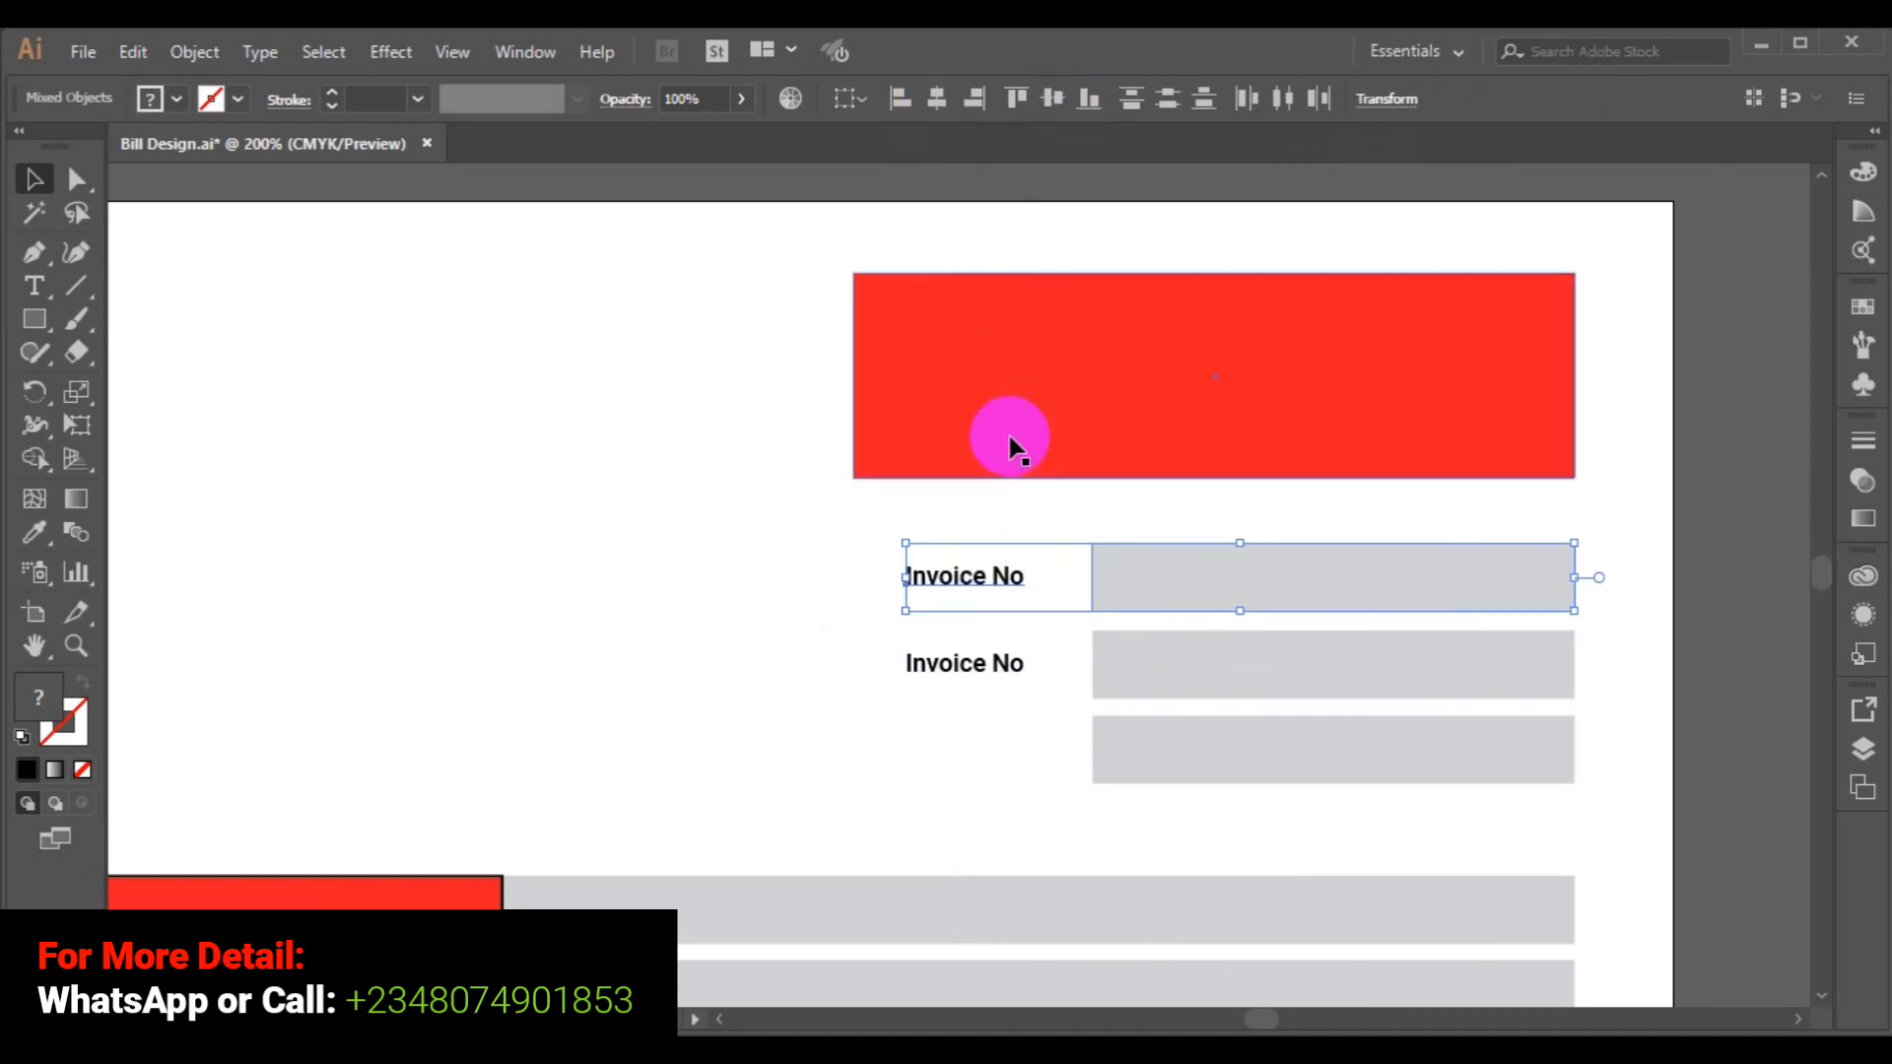
Copy the second Invoice No label about 0.42 in down and vertically centre it with the third grey bar.
left_click(995, 670)
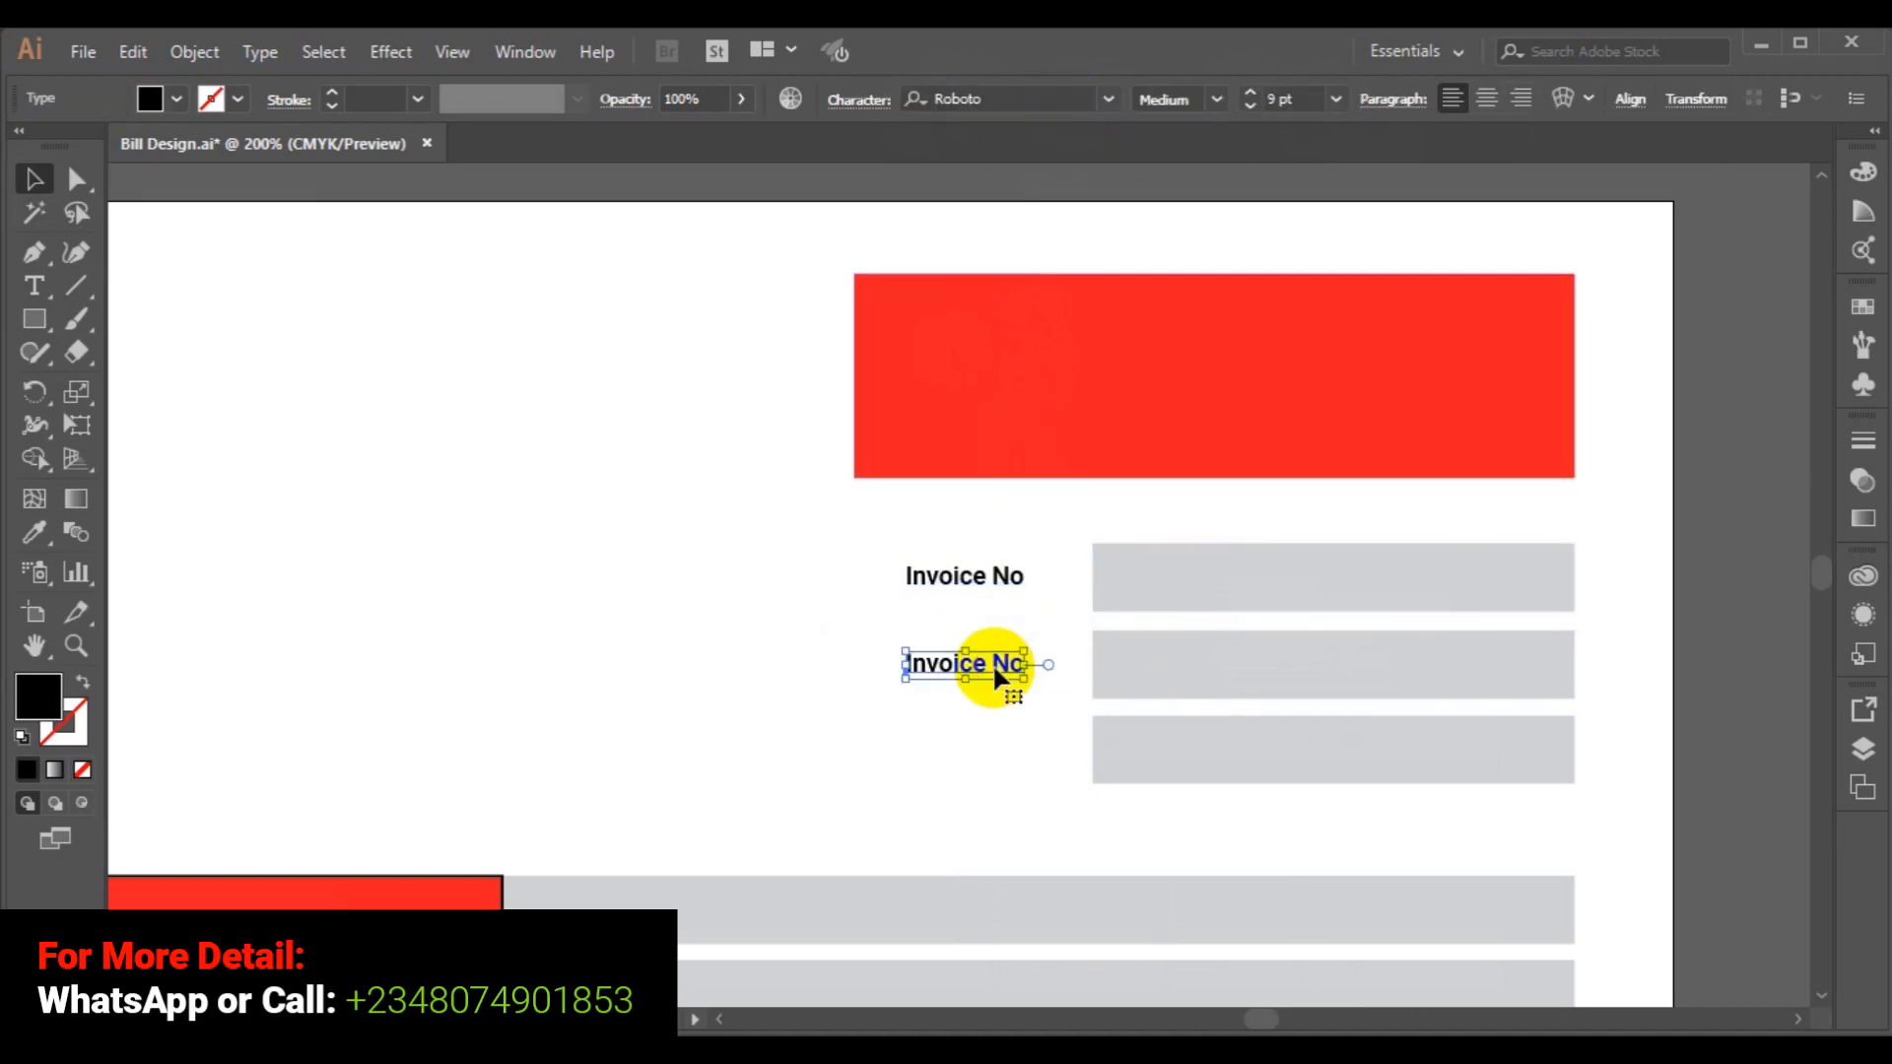
left_click_drag(991, 662, 995, 758)
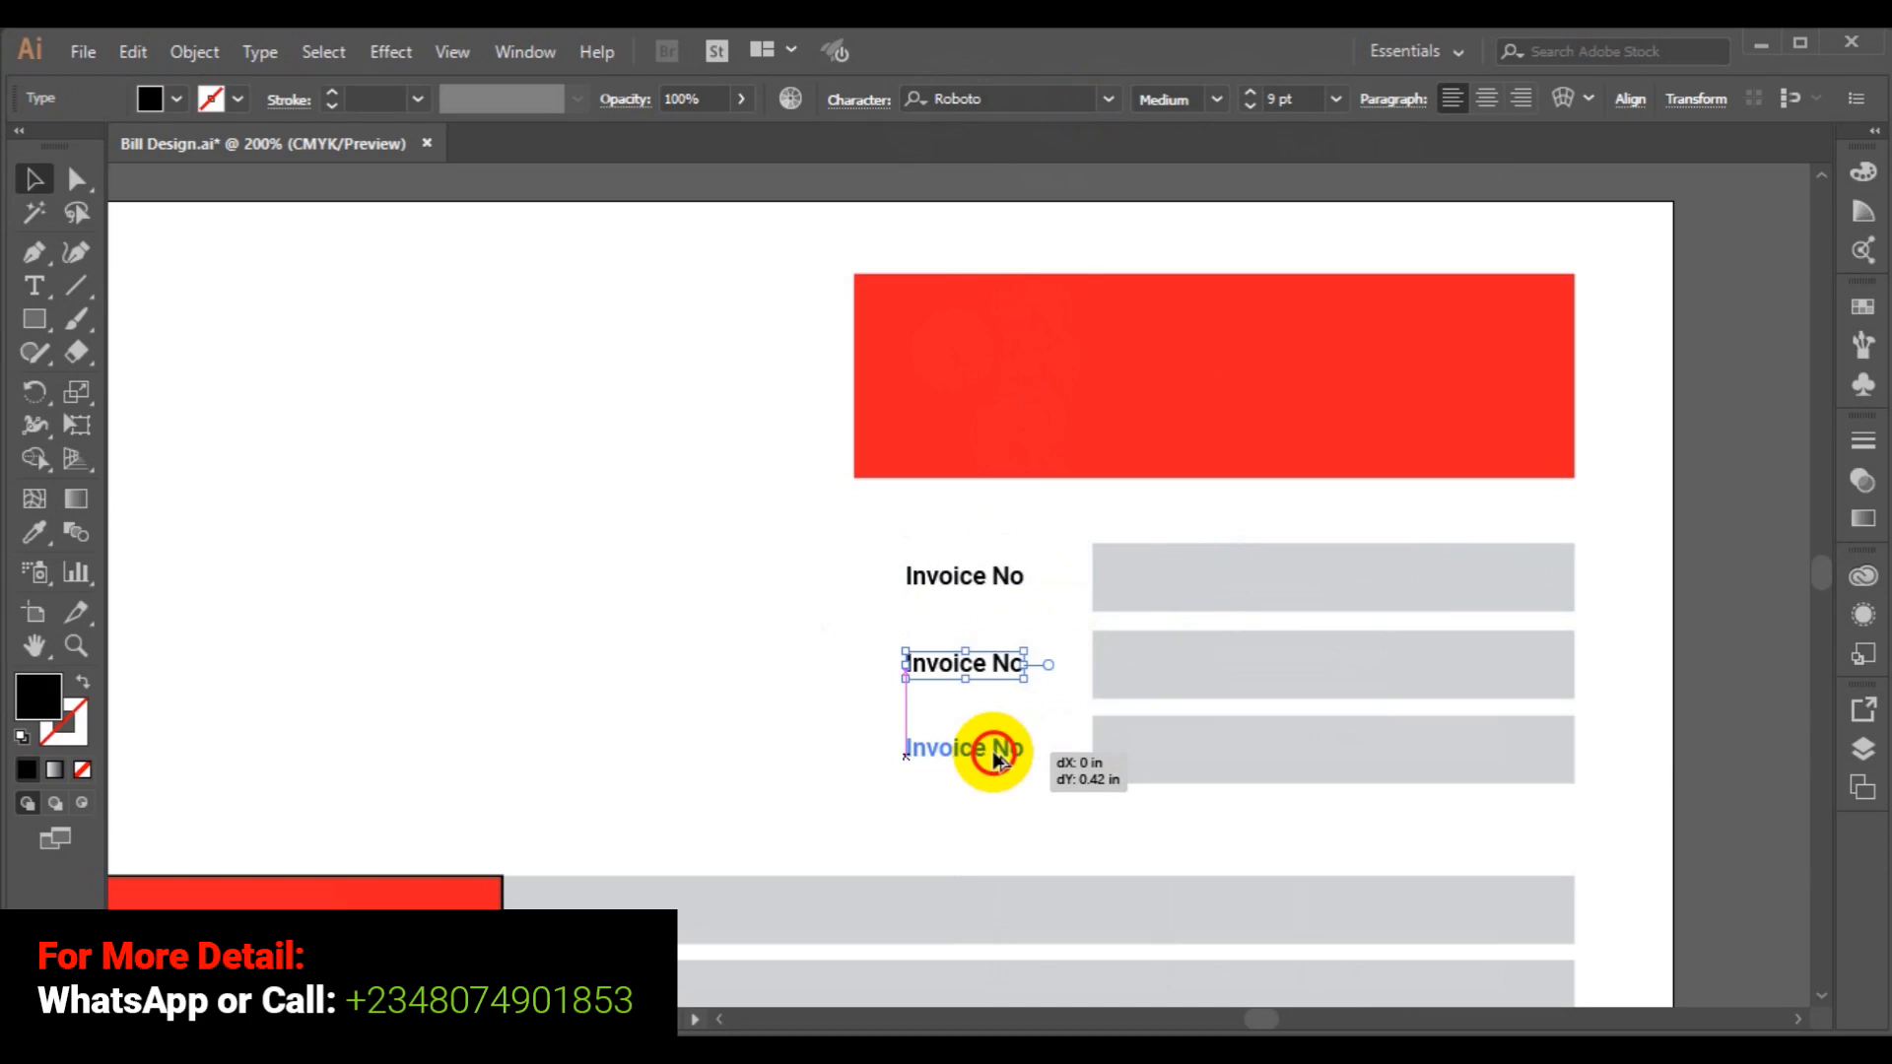
left_click_drag(992, 751, 1069, 767)
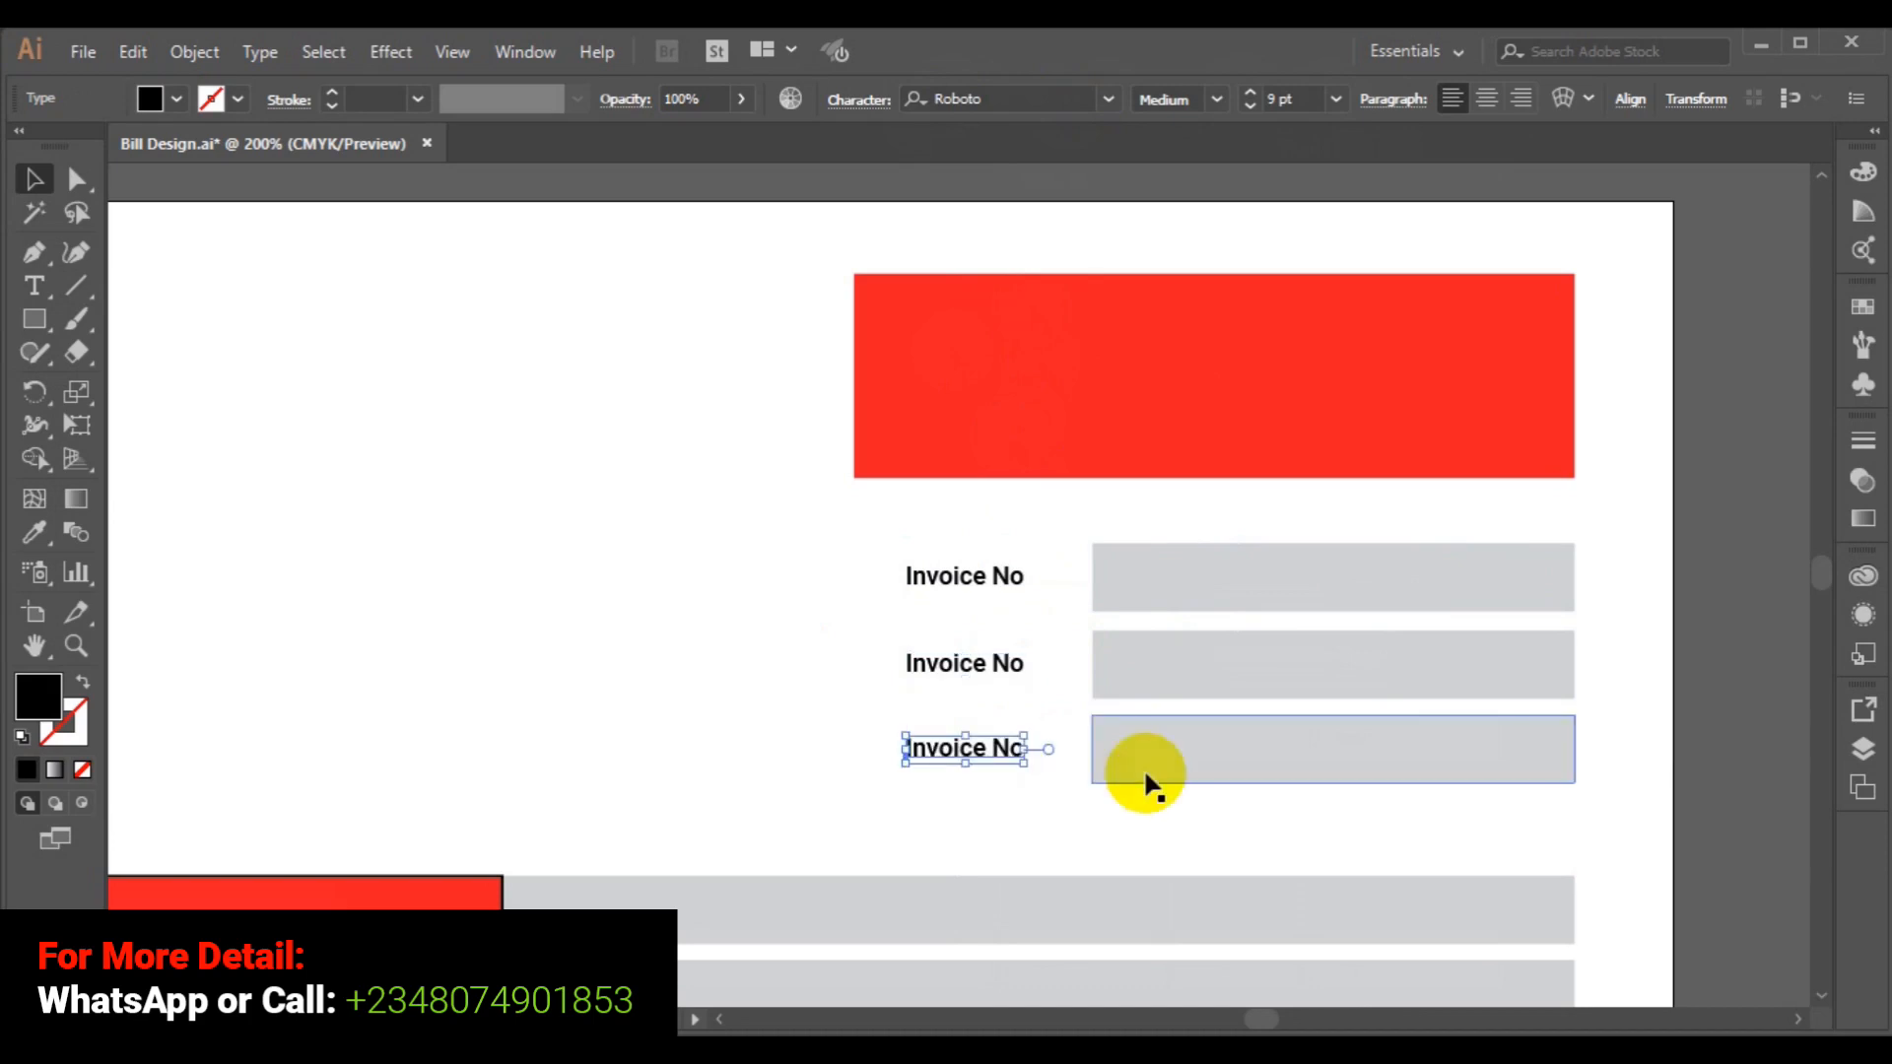
left_click(1144, 769, "shift")
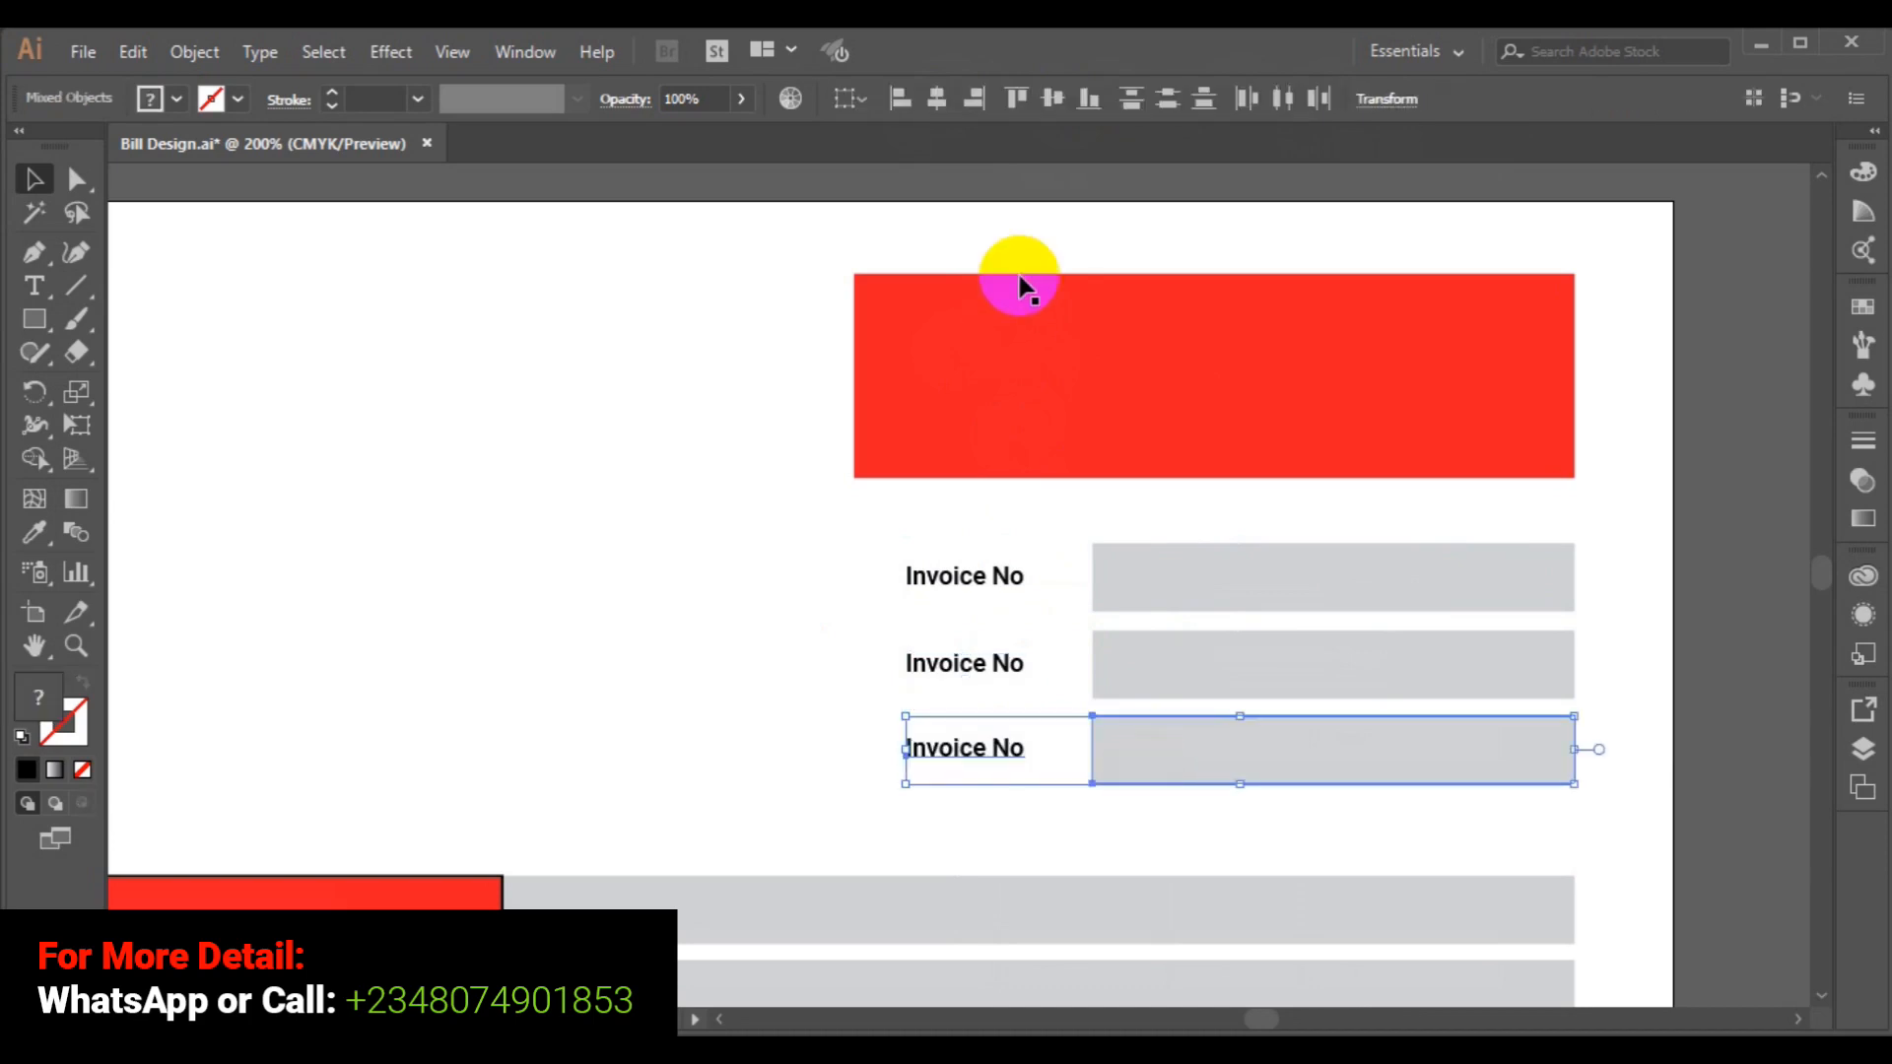
left_click(1060, 96)
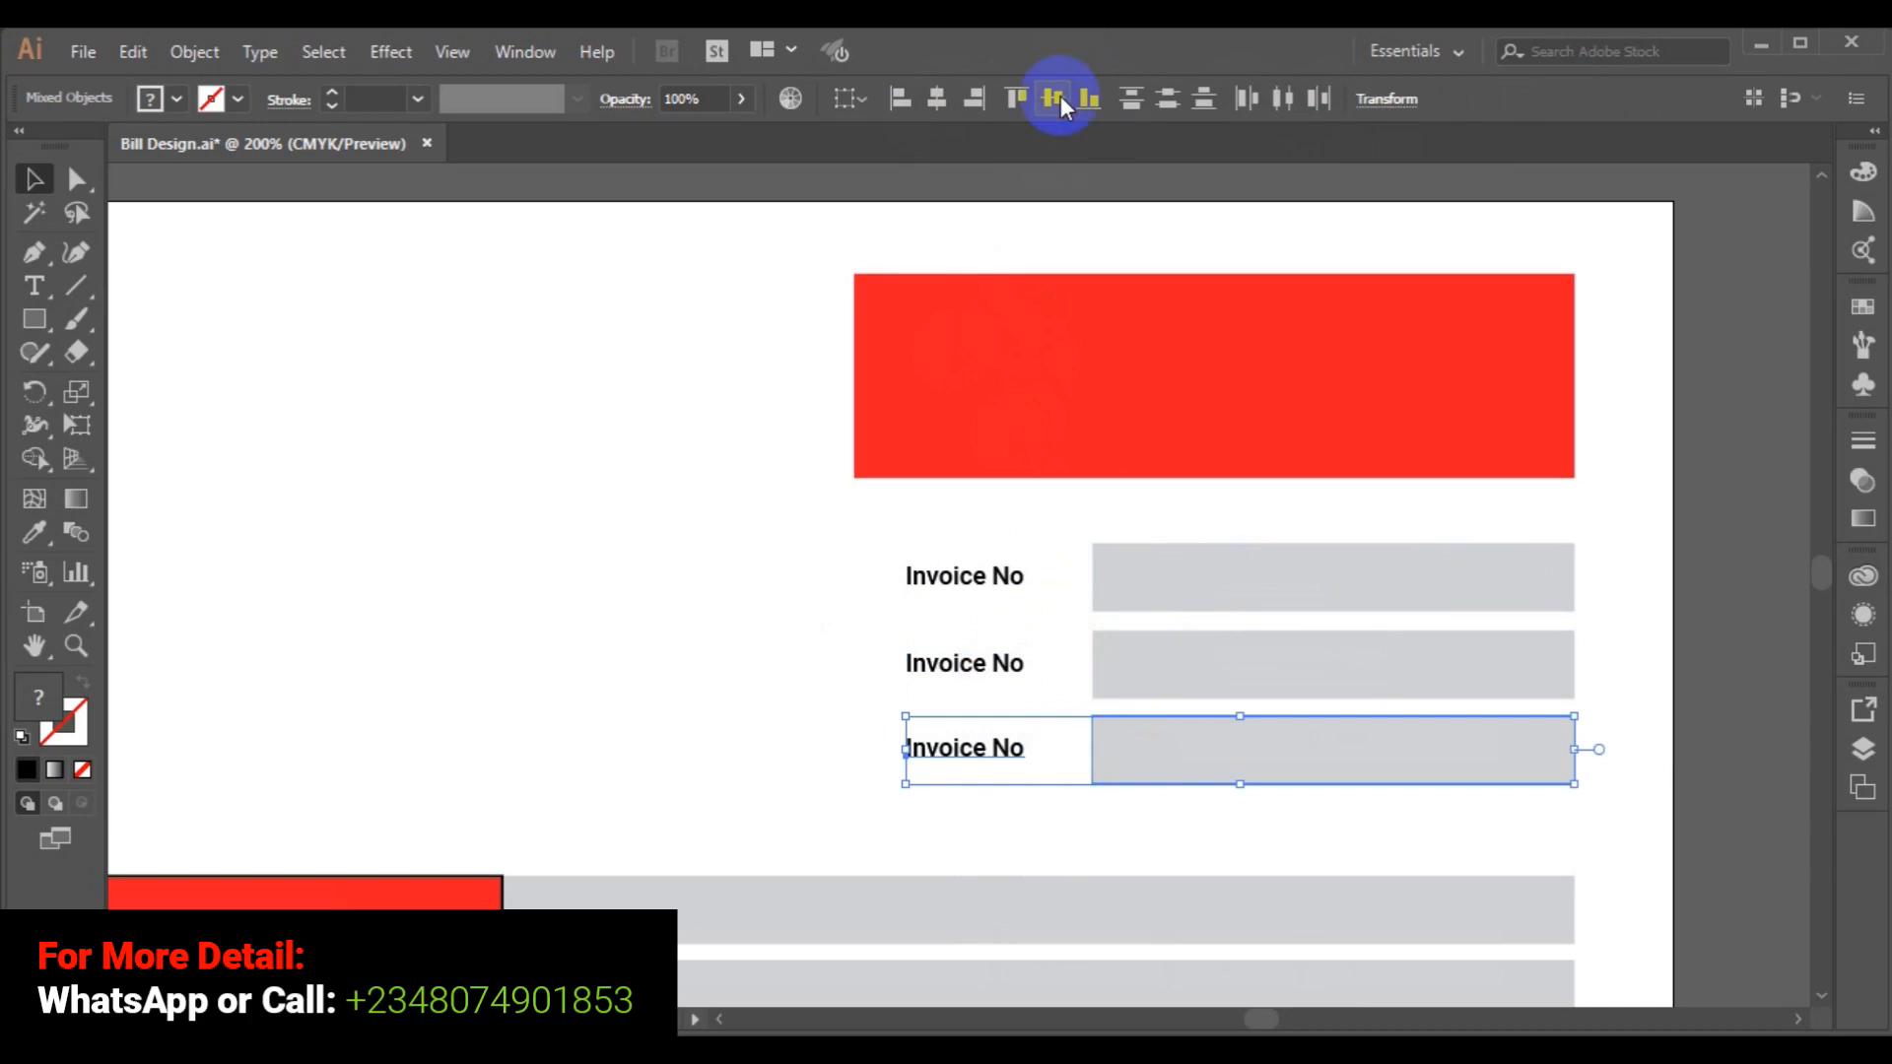
Change the text of the label beside the second grey bar to "Ref No".
left_click(918, 662)
left_click(35, 286)
left_click(919, 658)
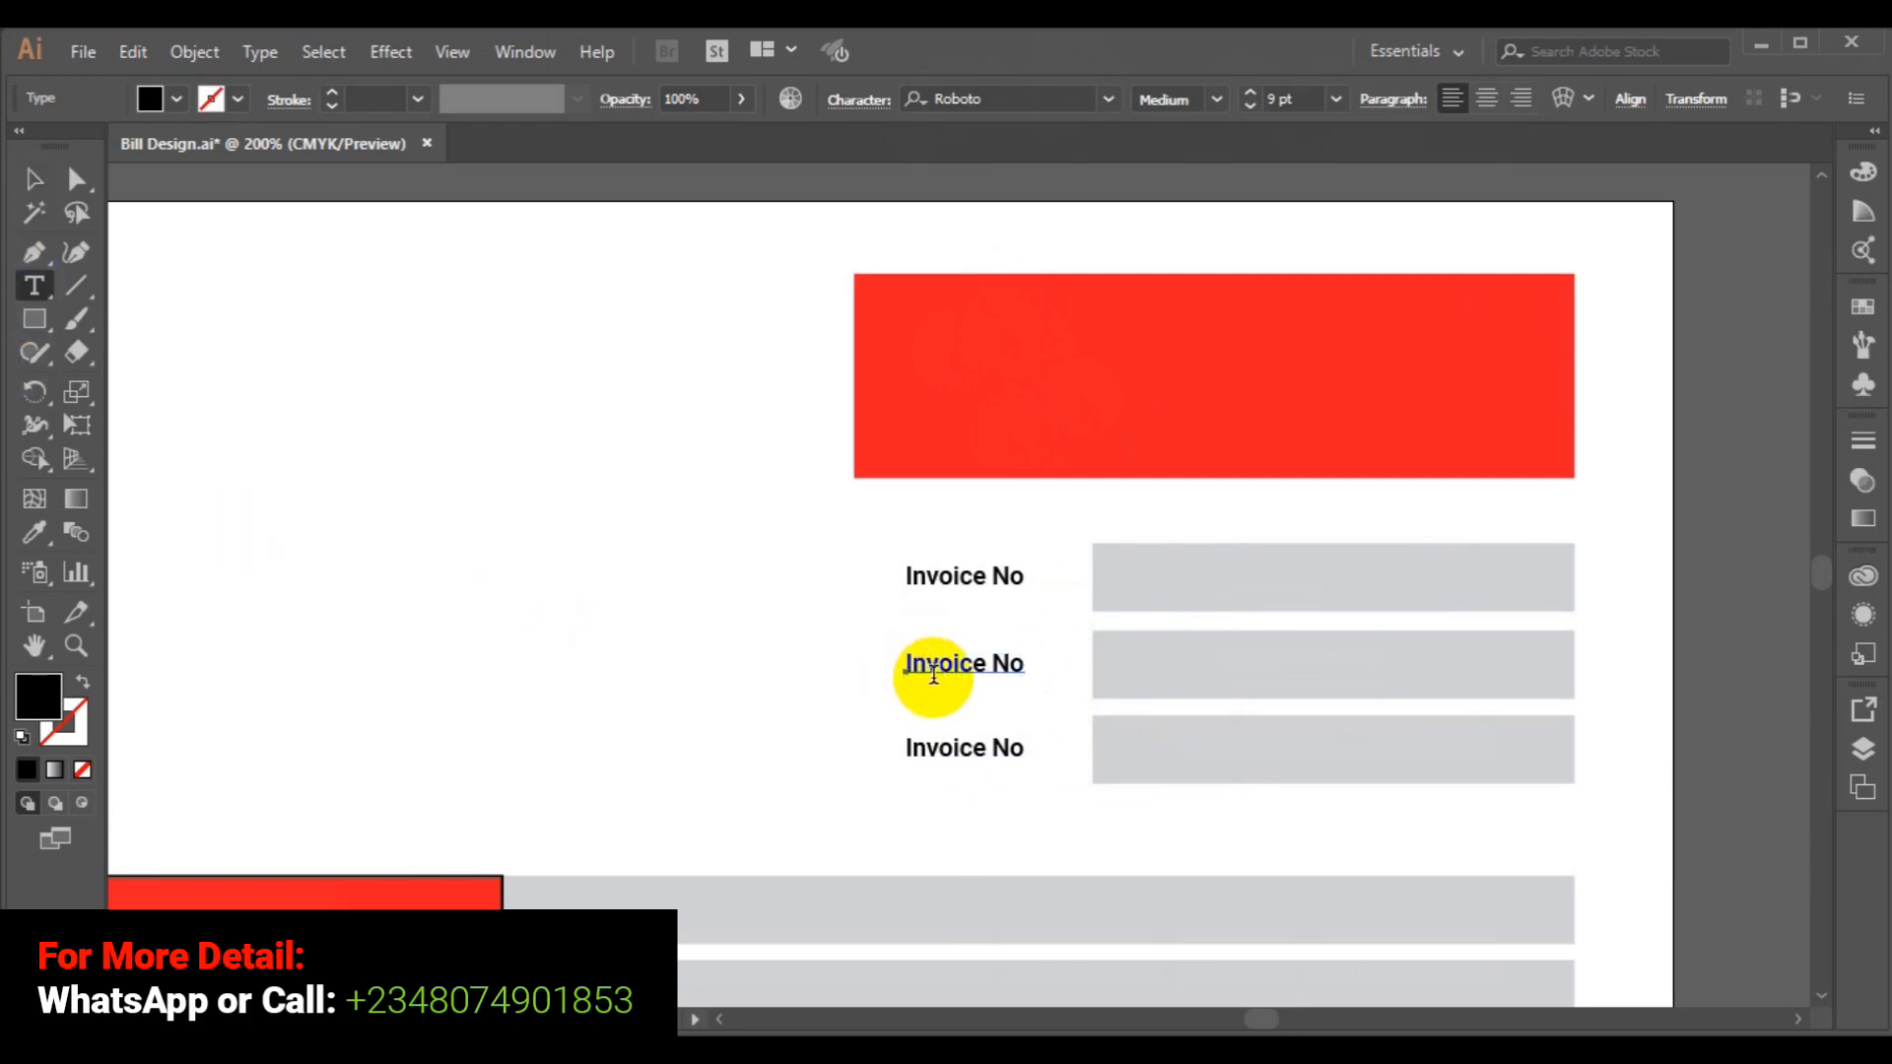
double_click(934, 666)
triple_click(933, 668)
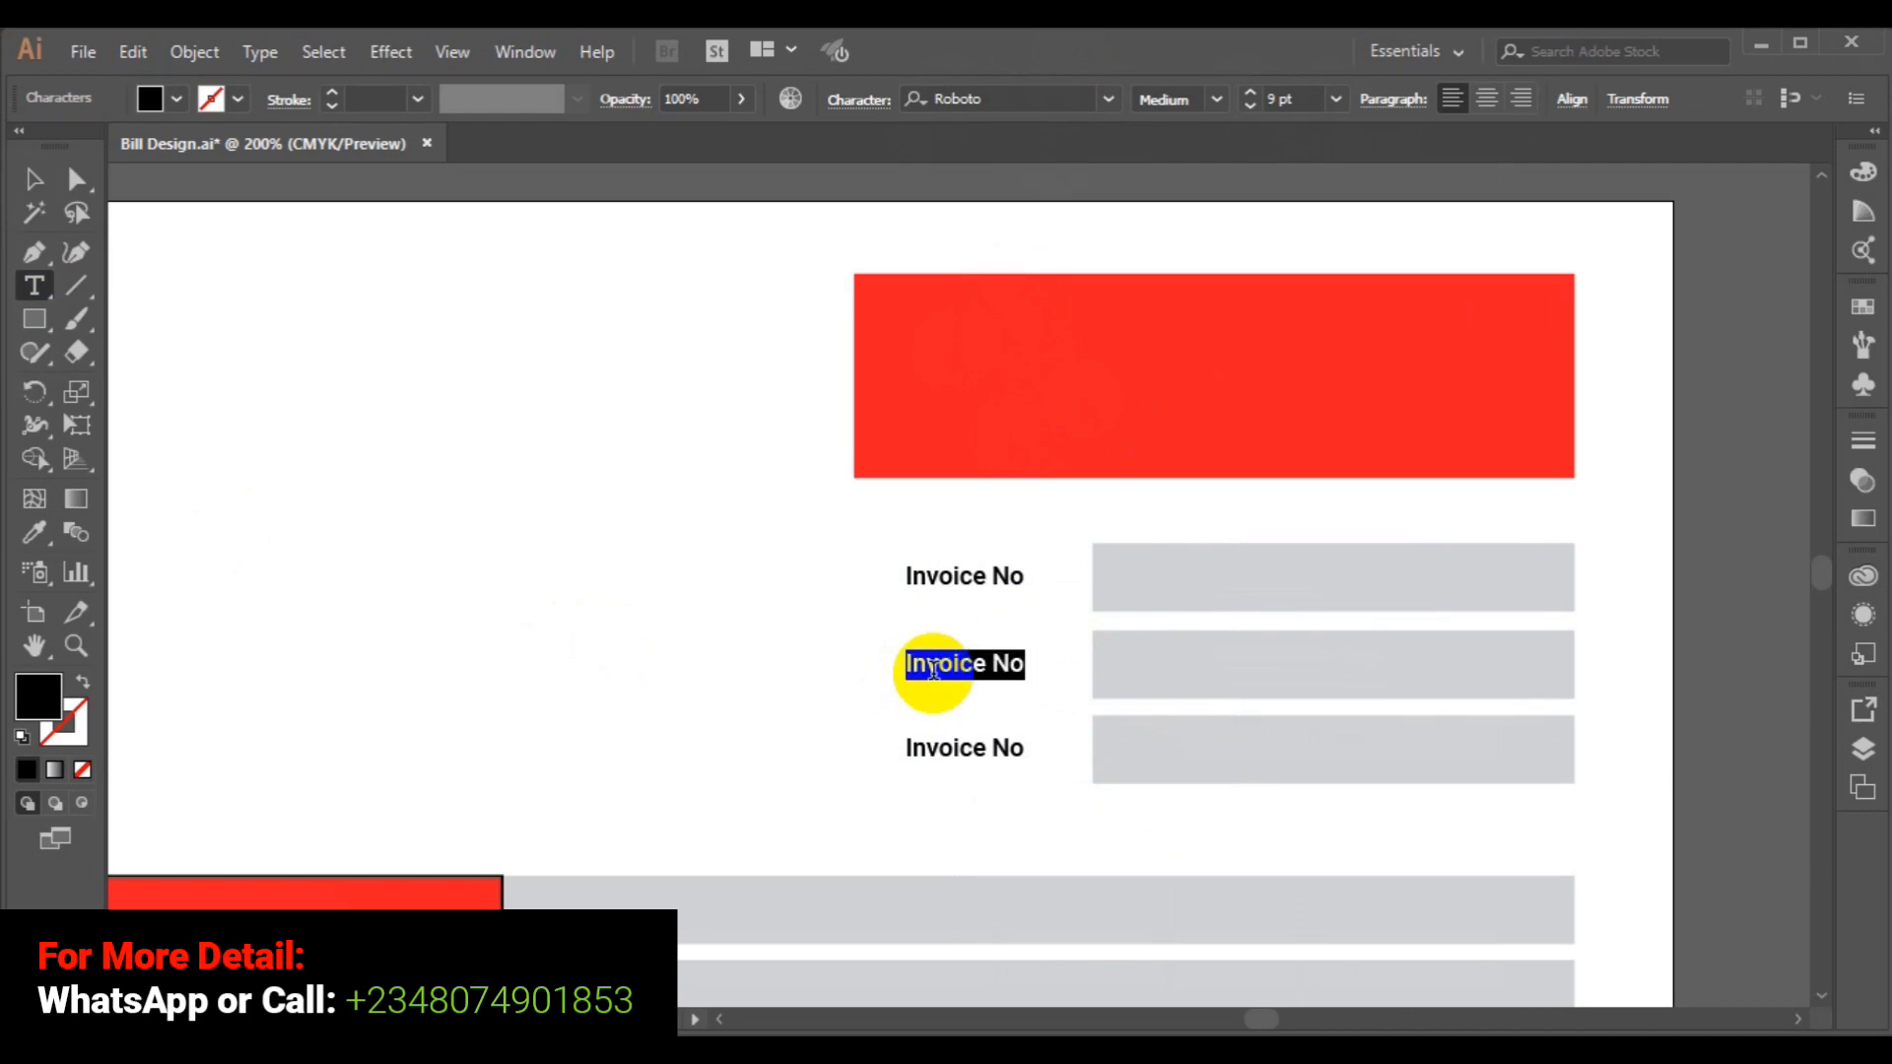
type("Ref No")
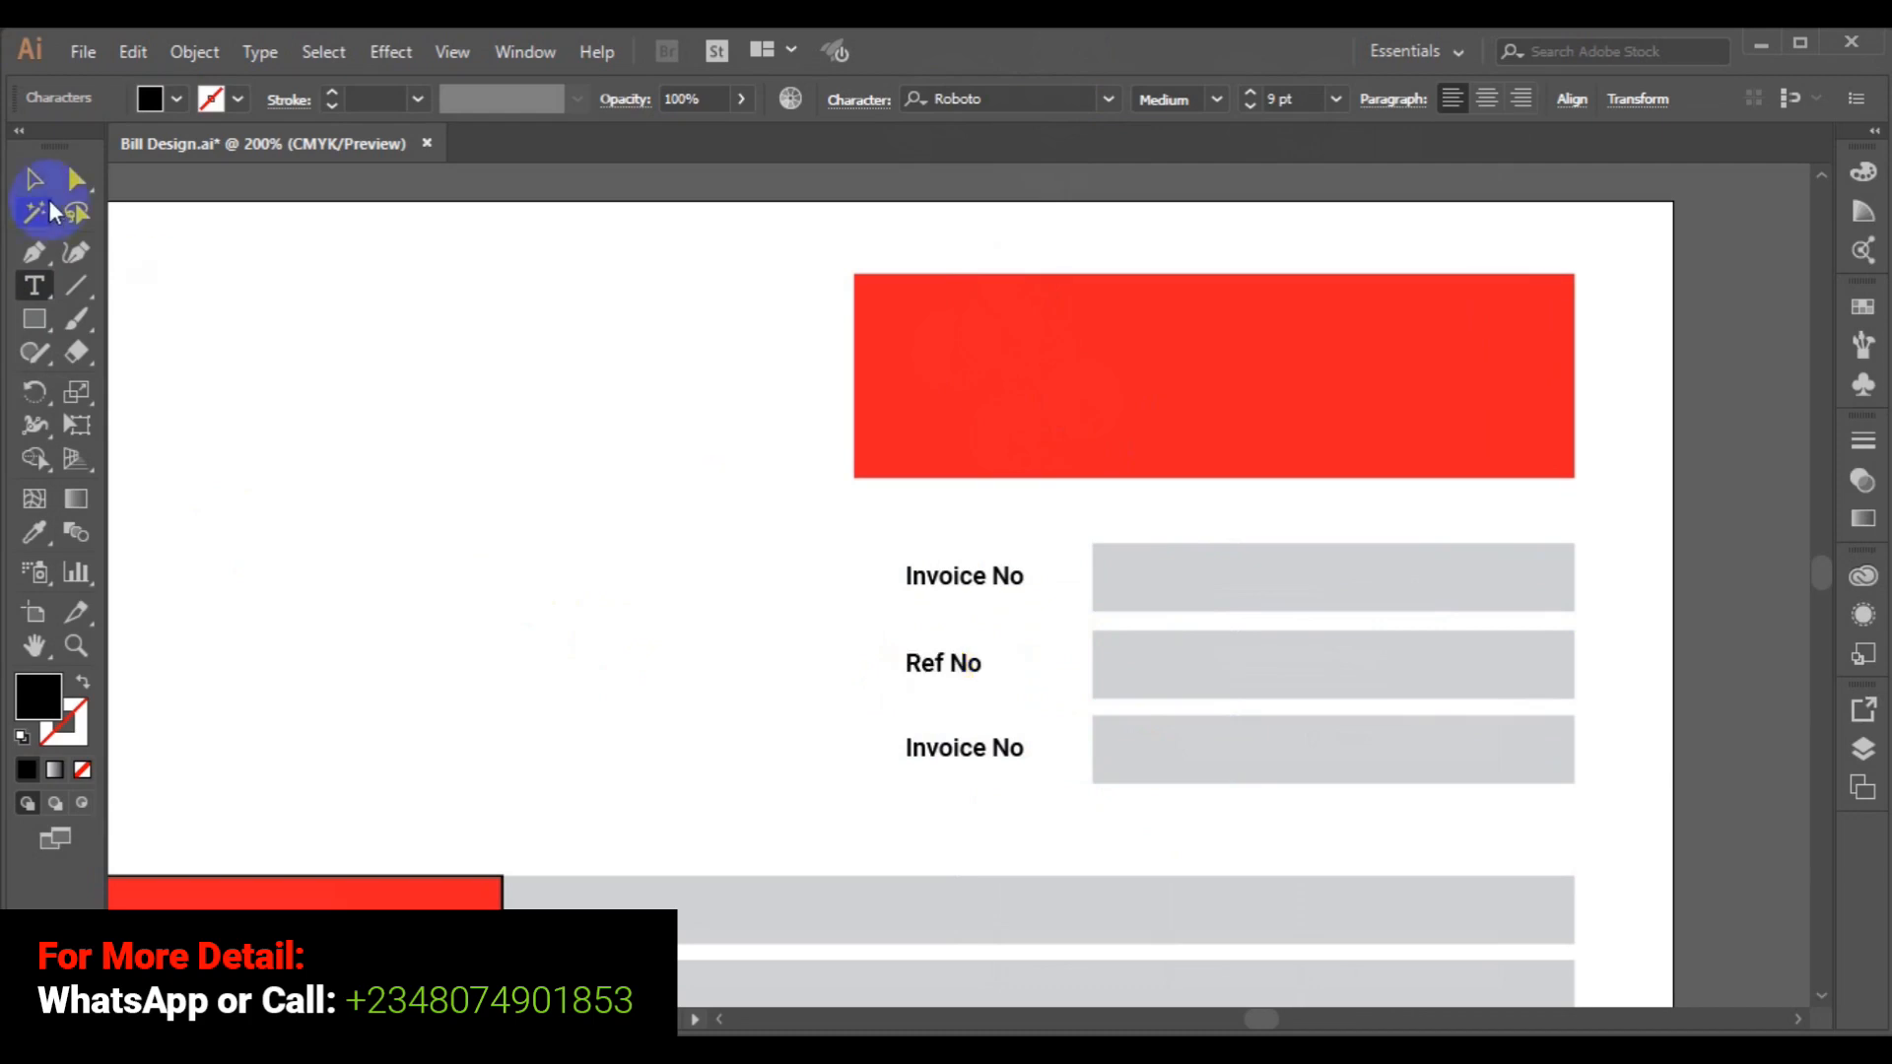
Move the Ref No label right, closer to the second grey bar.
left_click(33, 195)
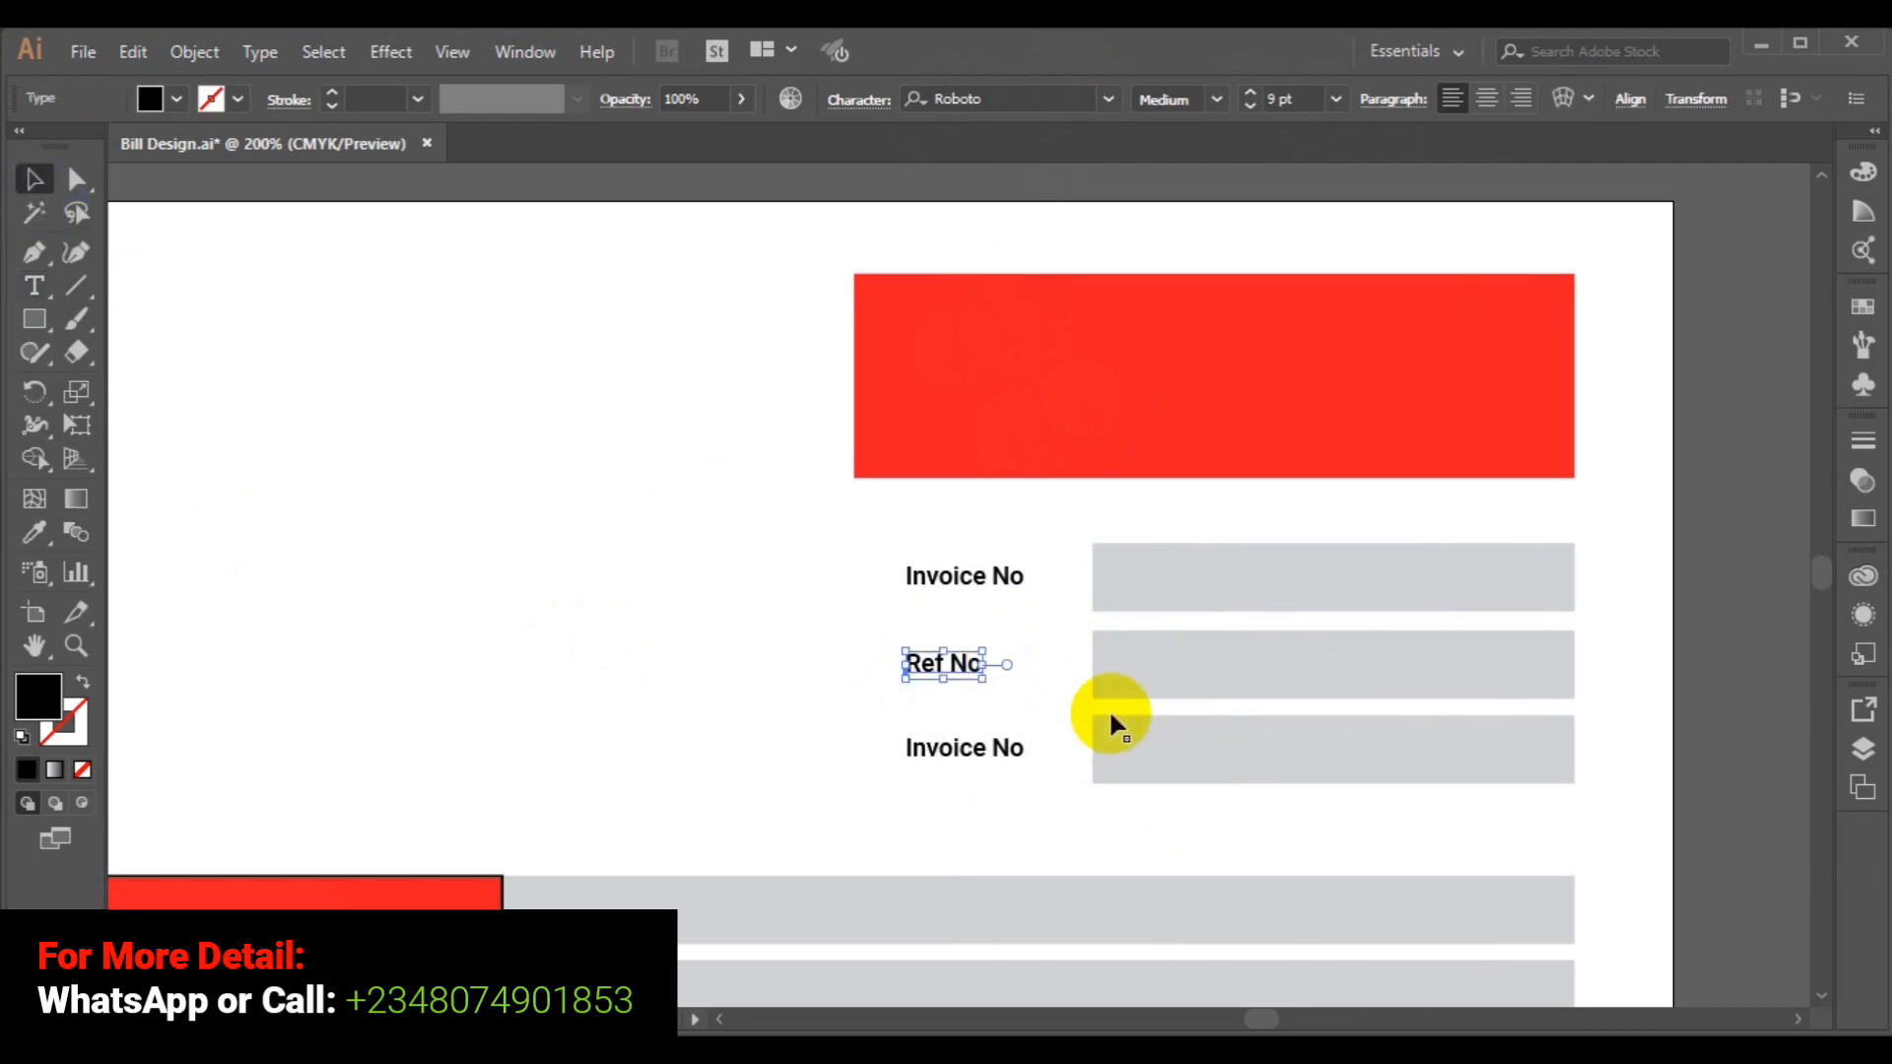
left_click_drag(936, 666, 972, 677)
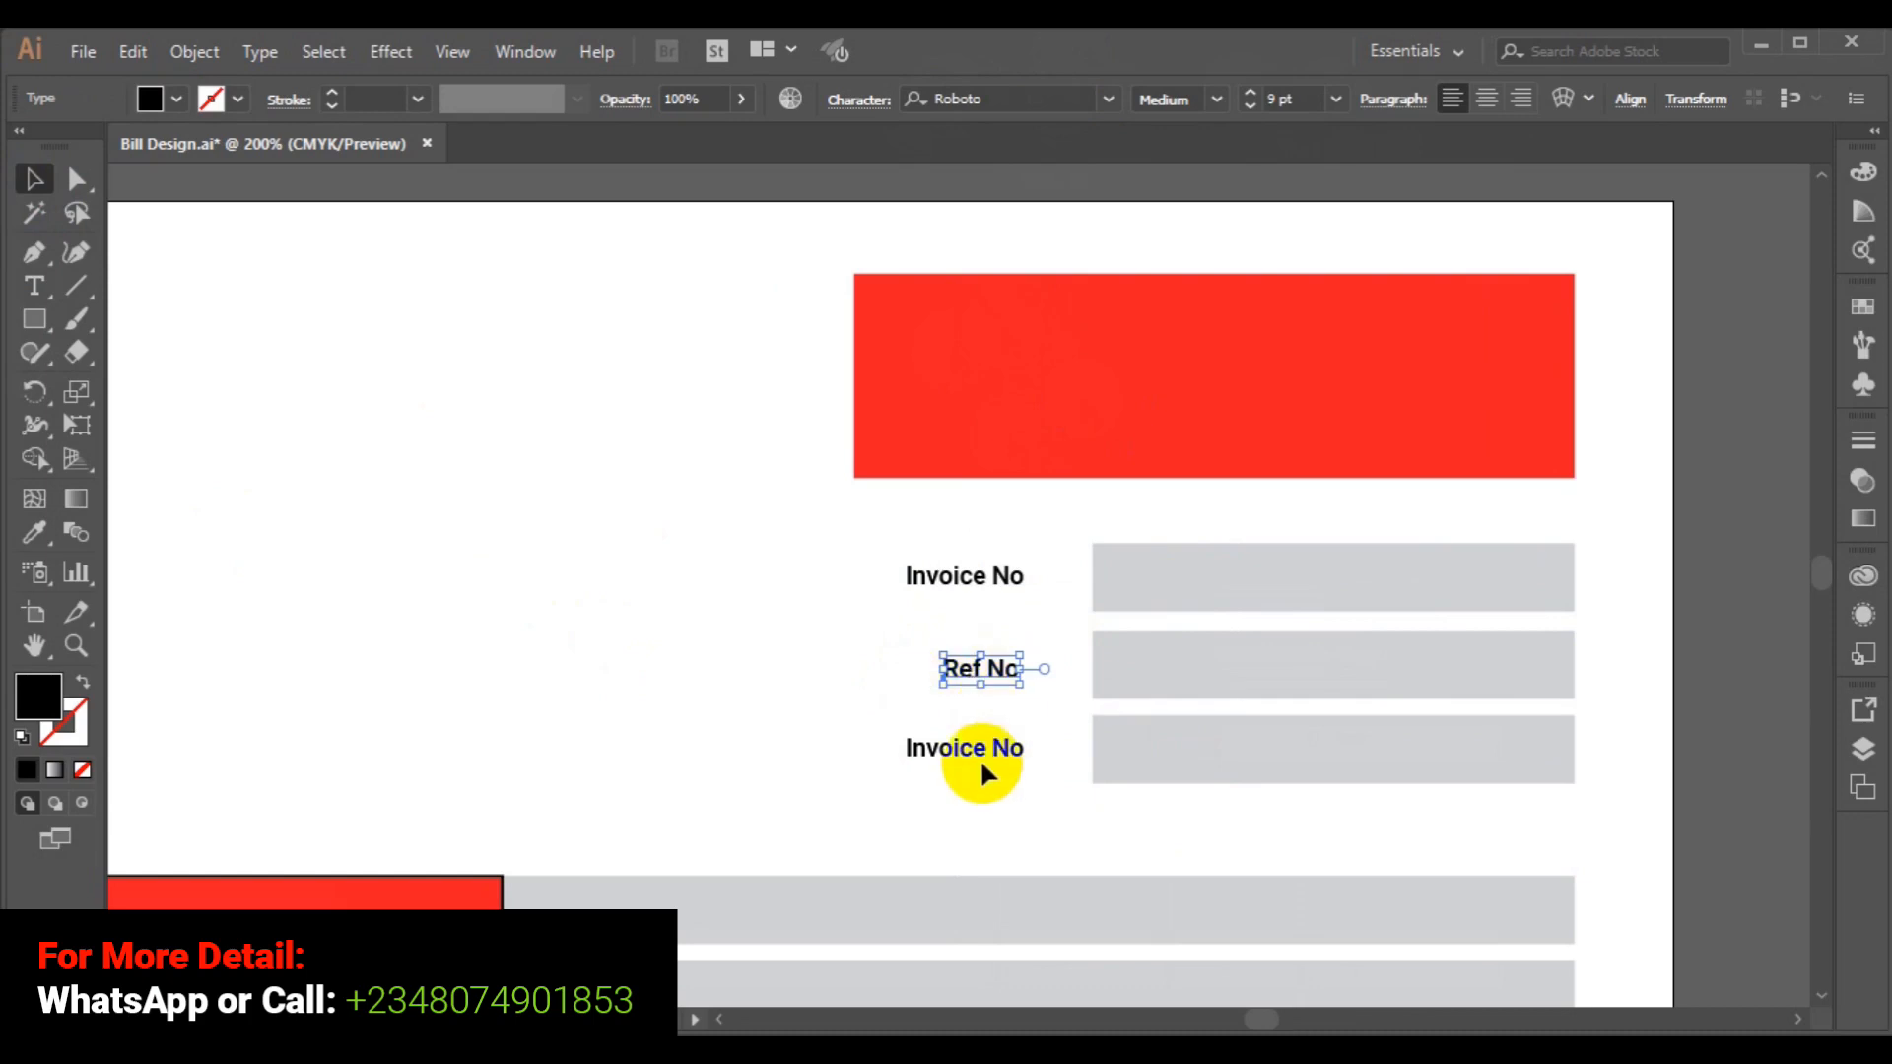
Change the text of the label beside the third grey bar to "Date".
left_click(971, 754)
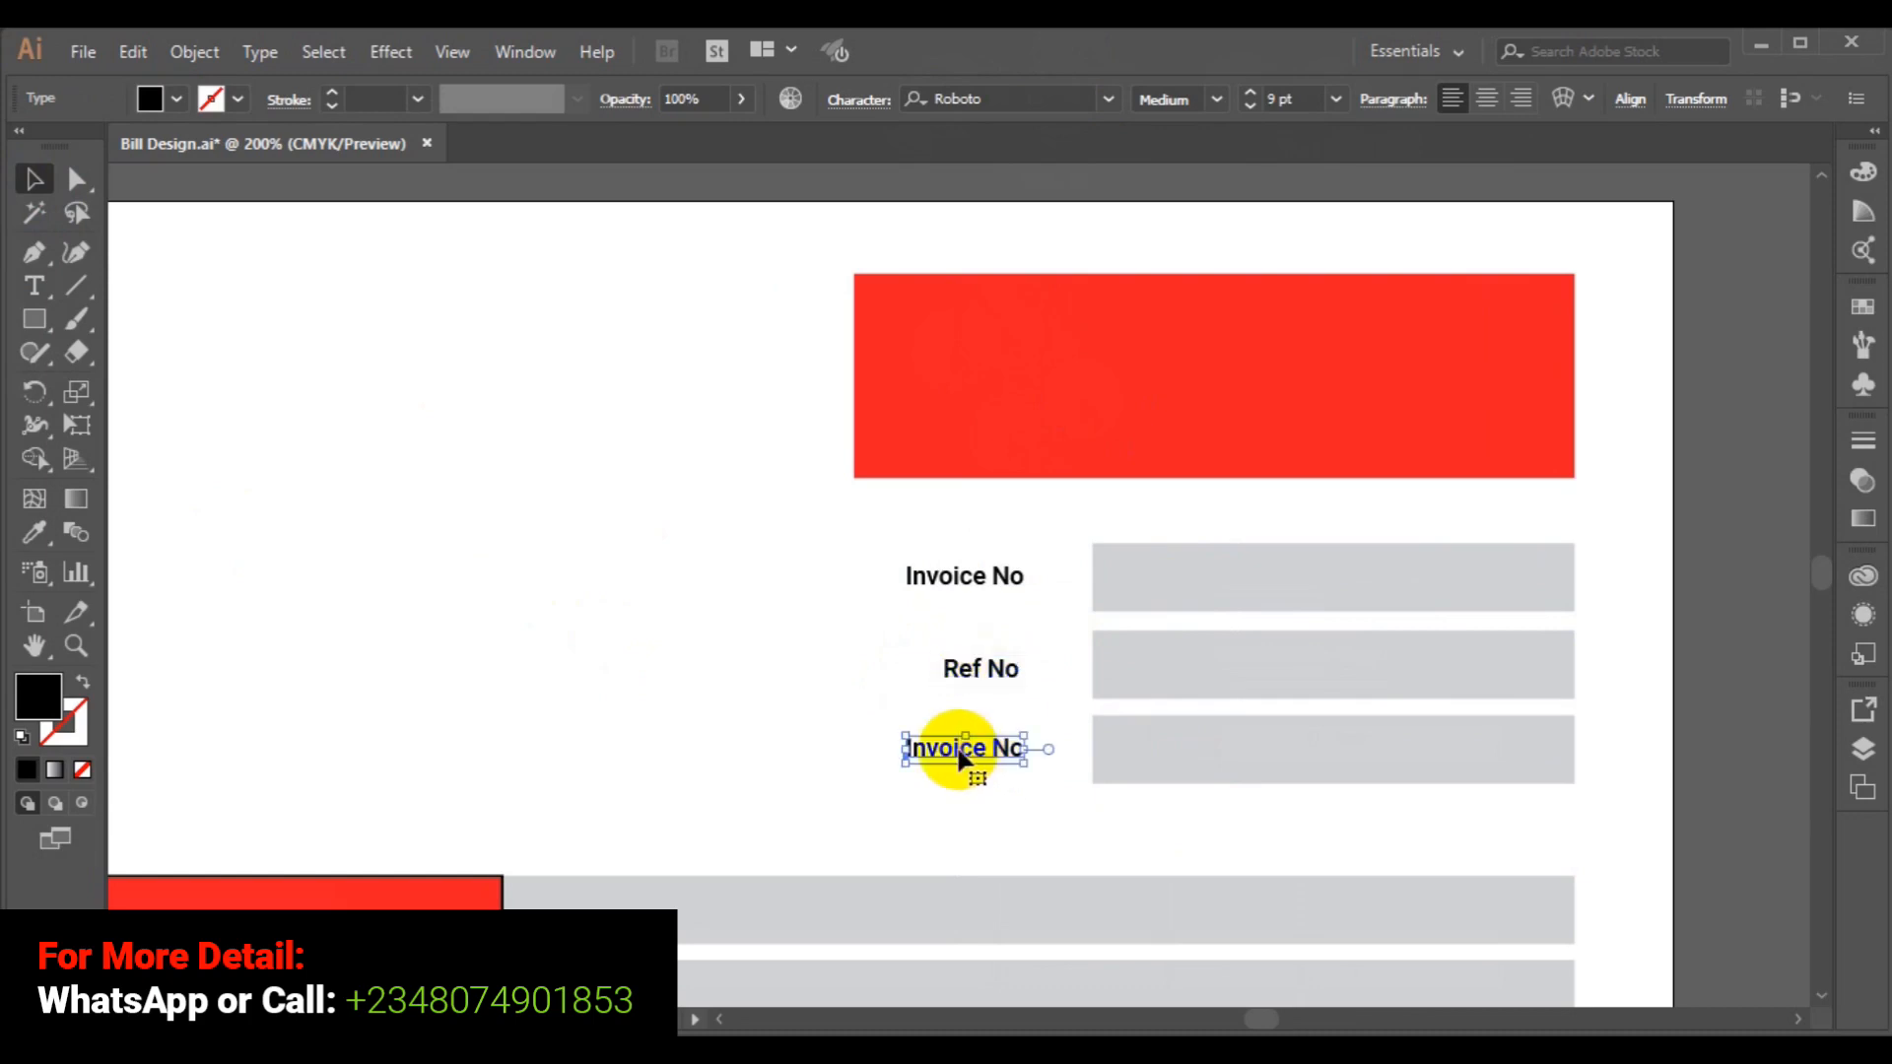
left_click(34, 285)
left_click(907, 749)
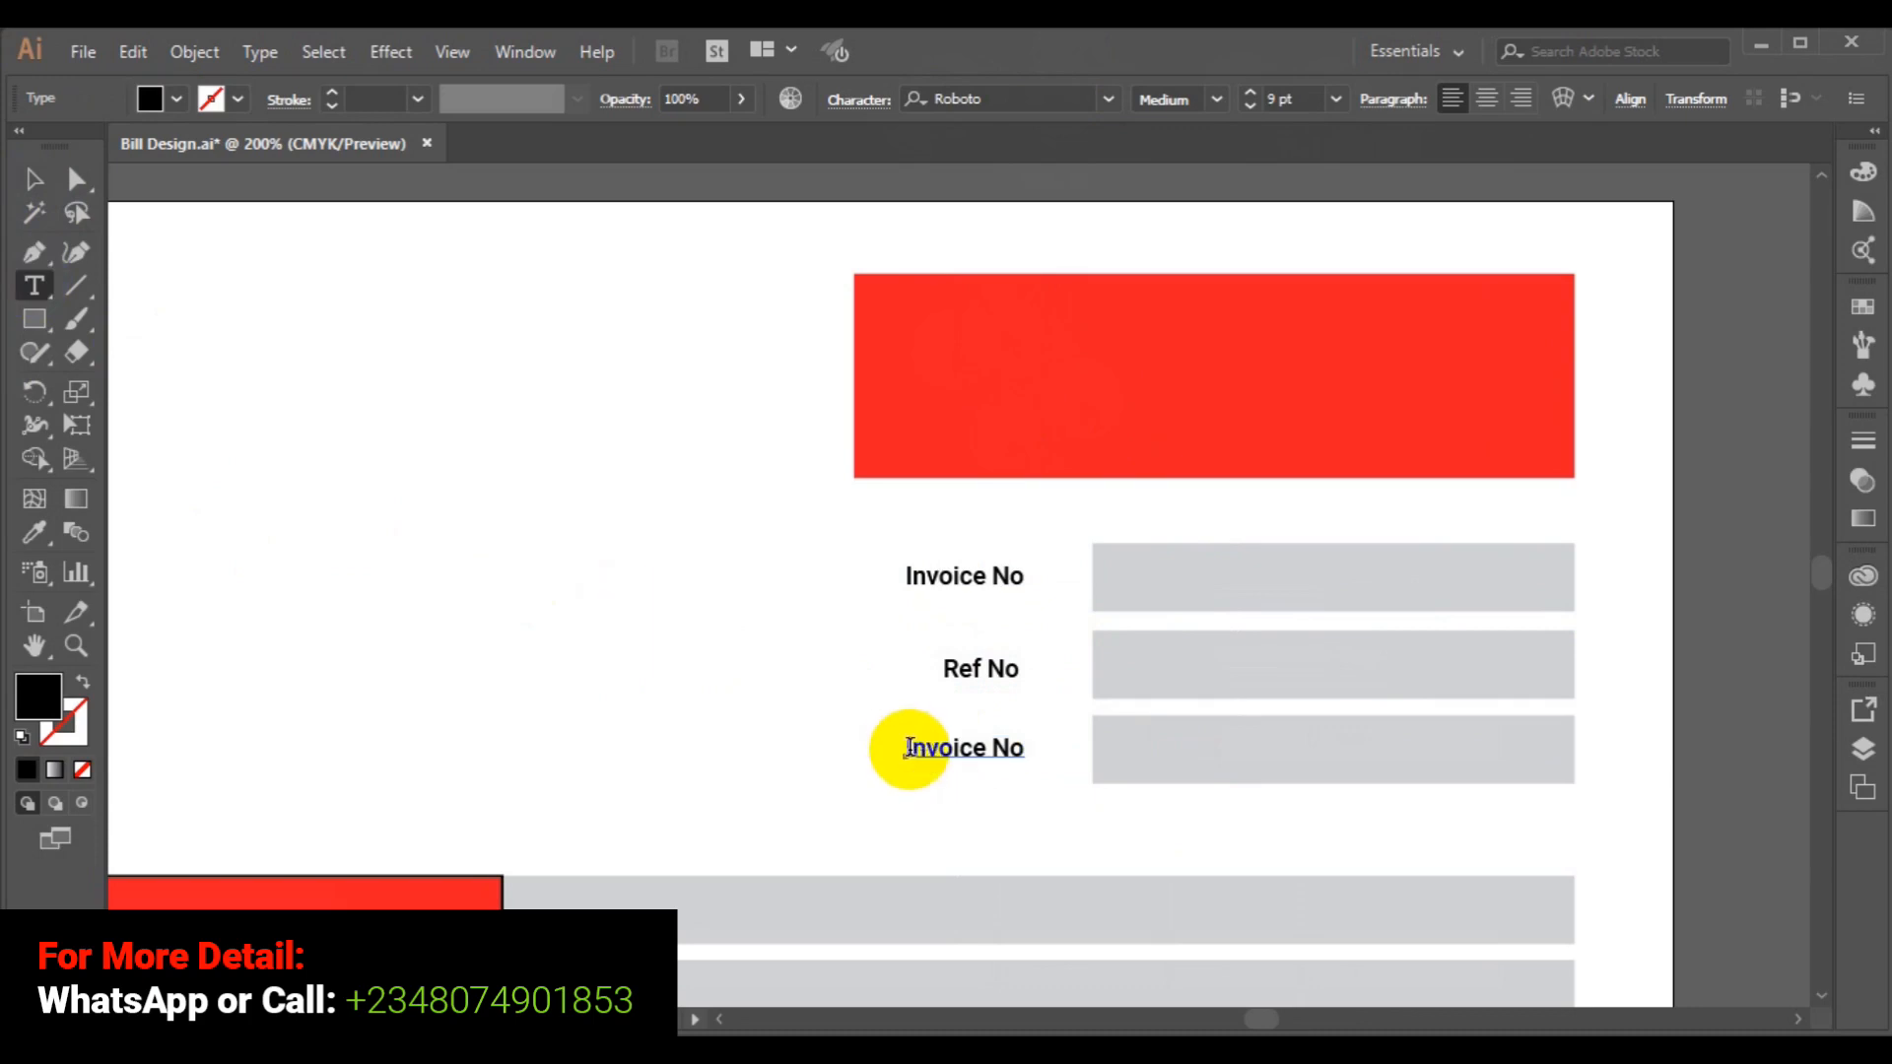
left_click(908, 749)
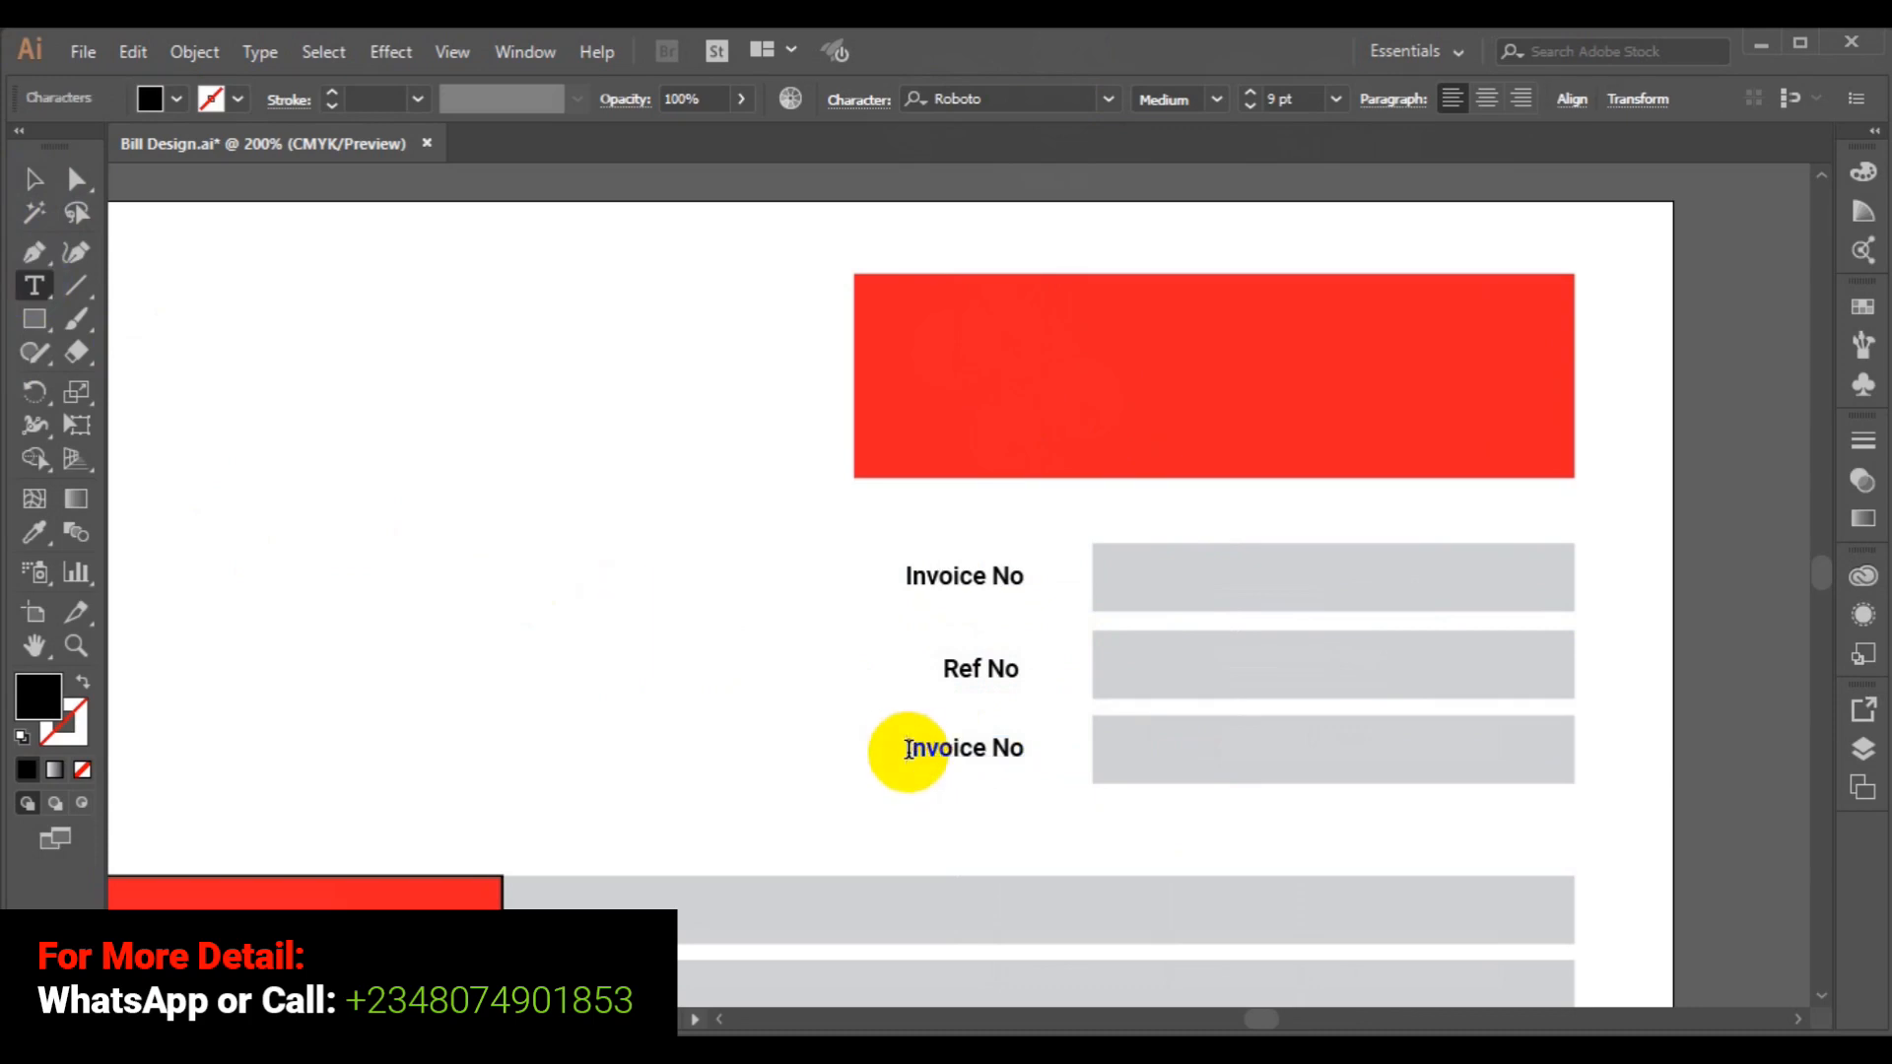
key("ctrl+a")
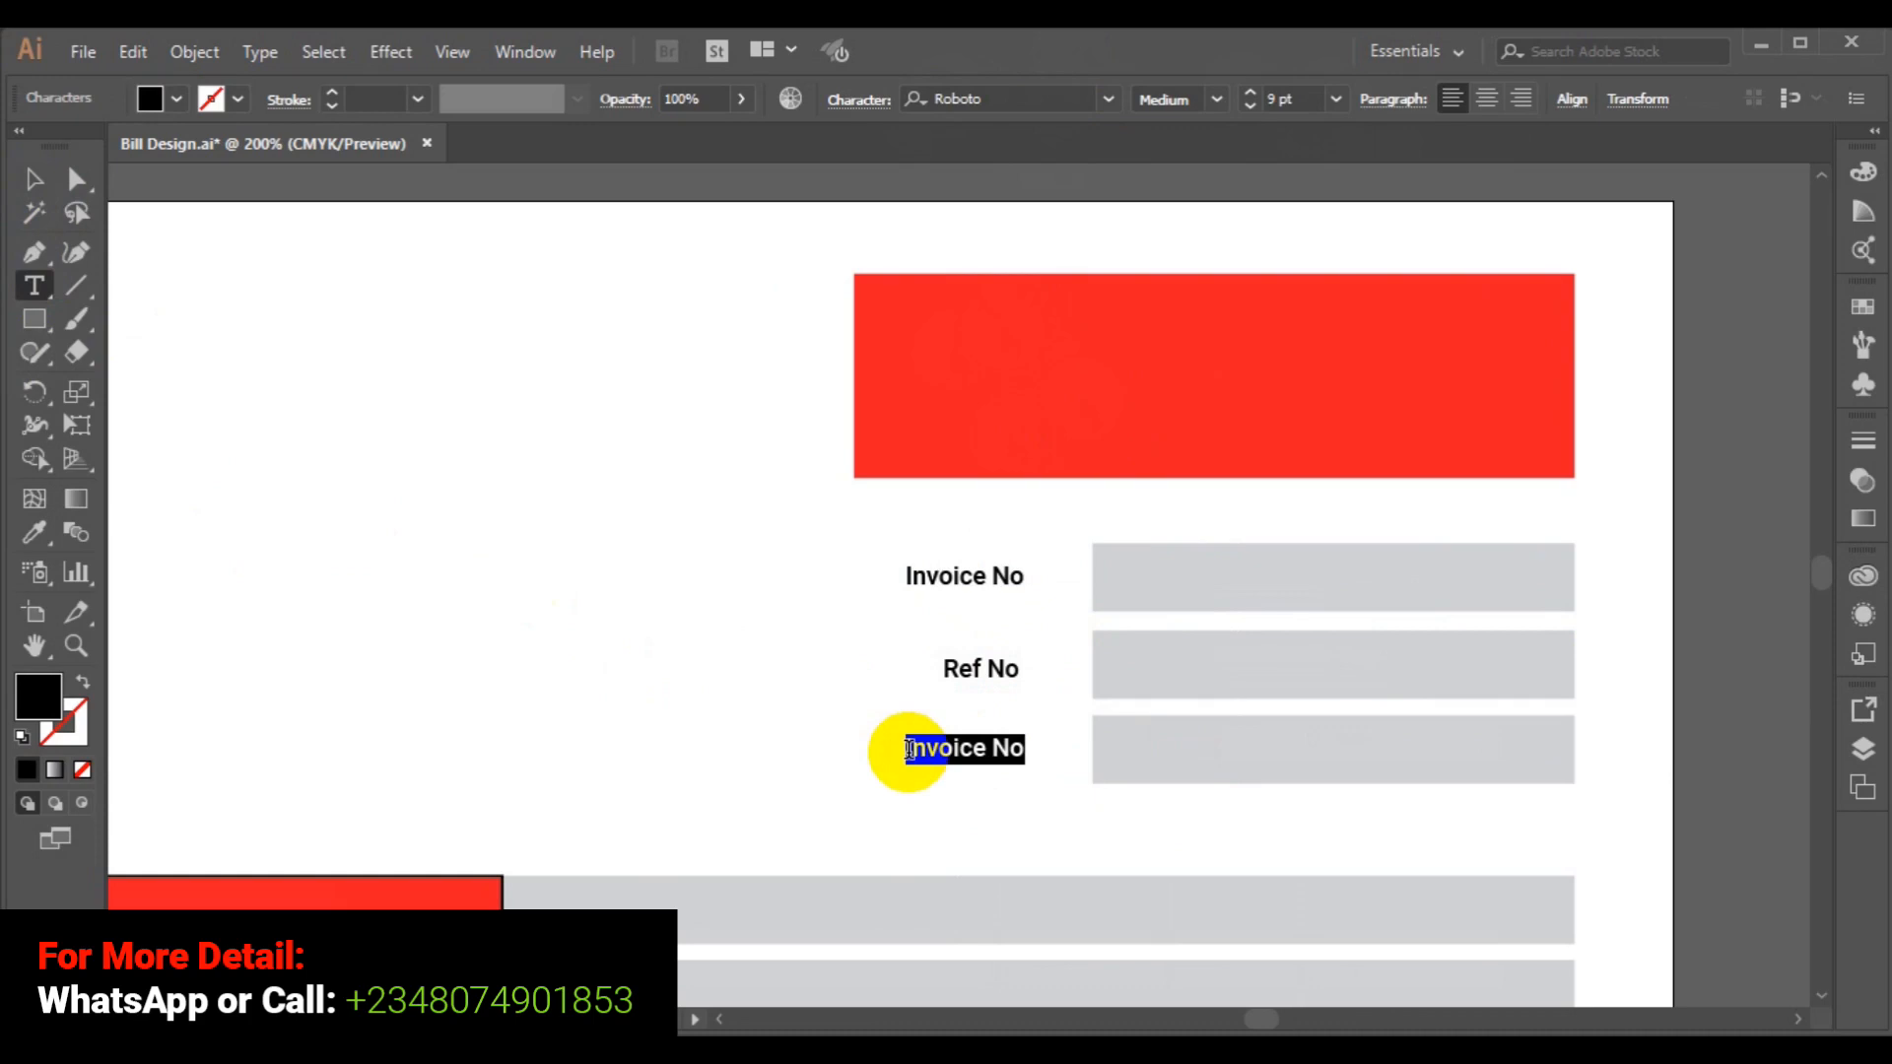
type("D")
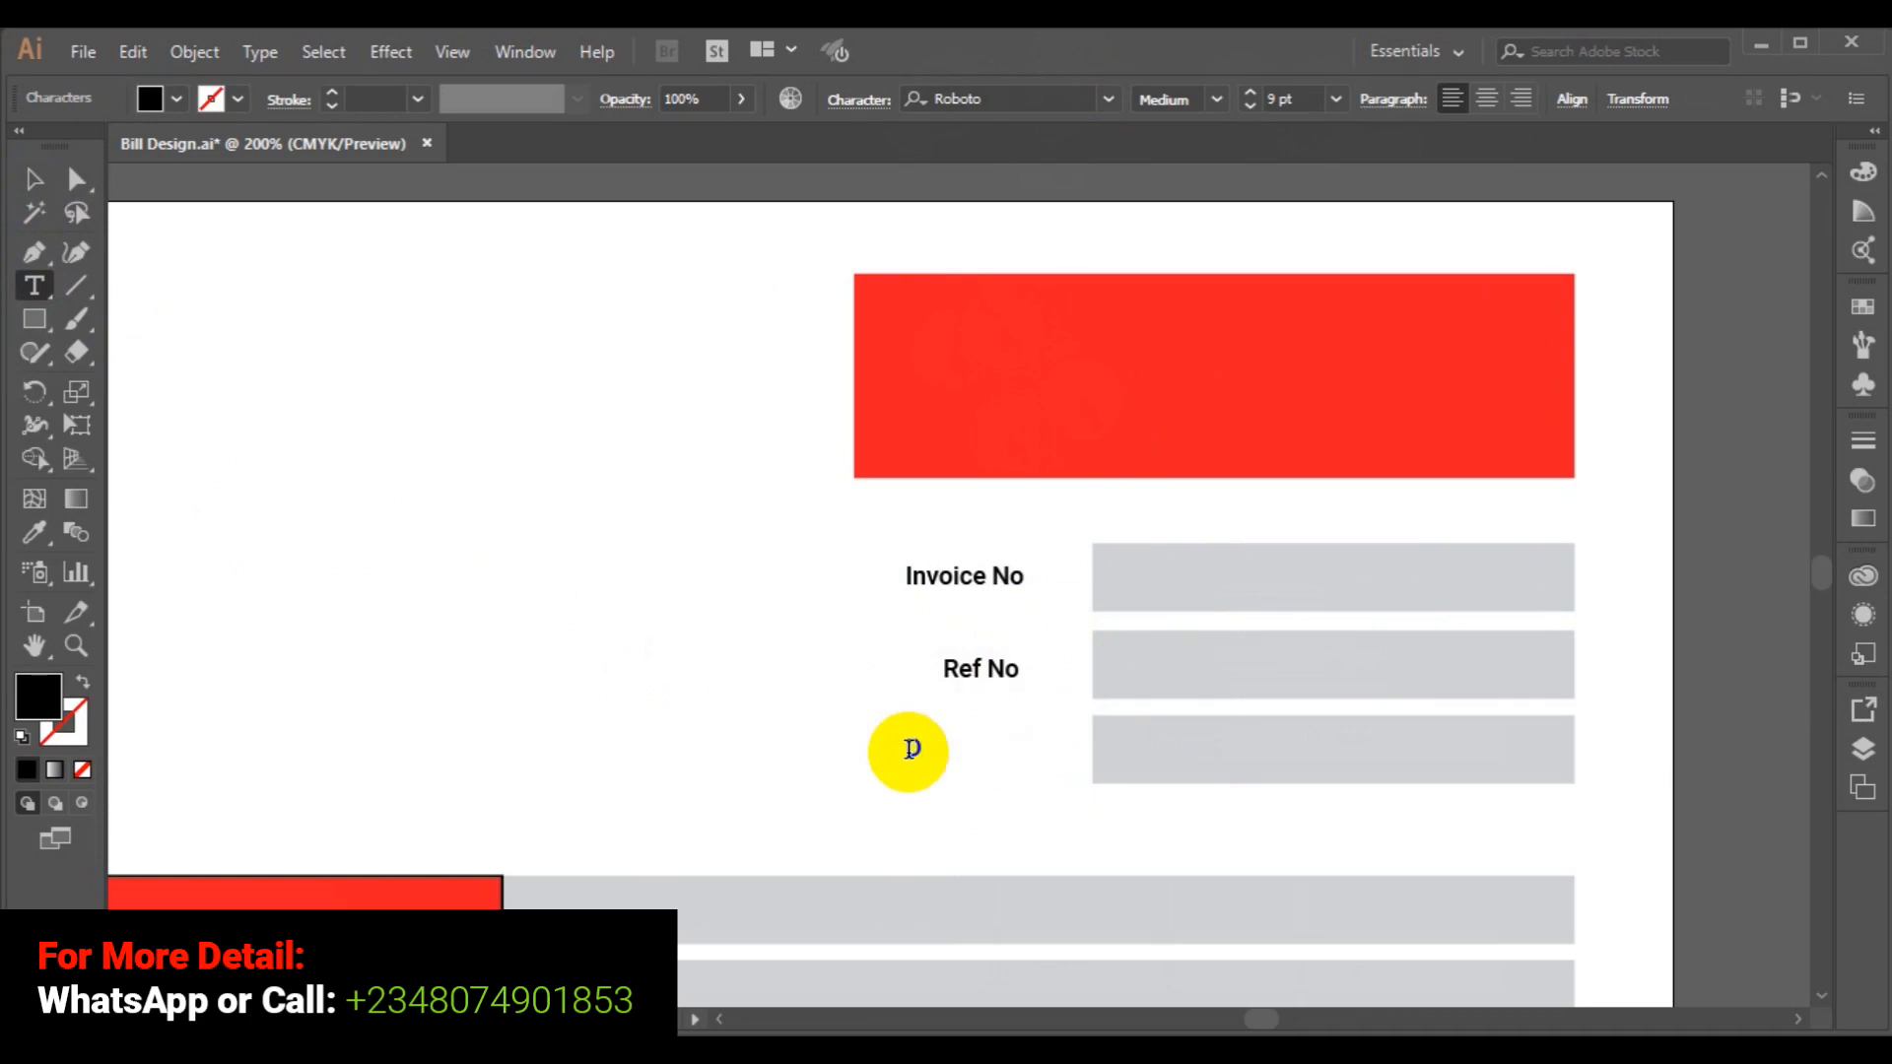
type("aAT")
key("BackSpace")
key("BackSpace")
type("te")
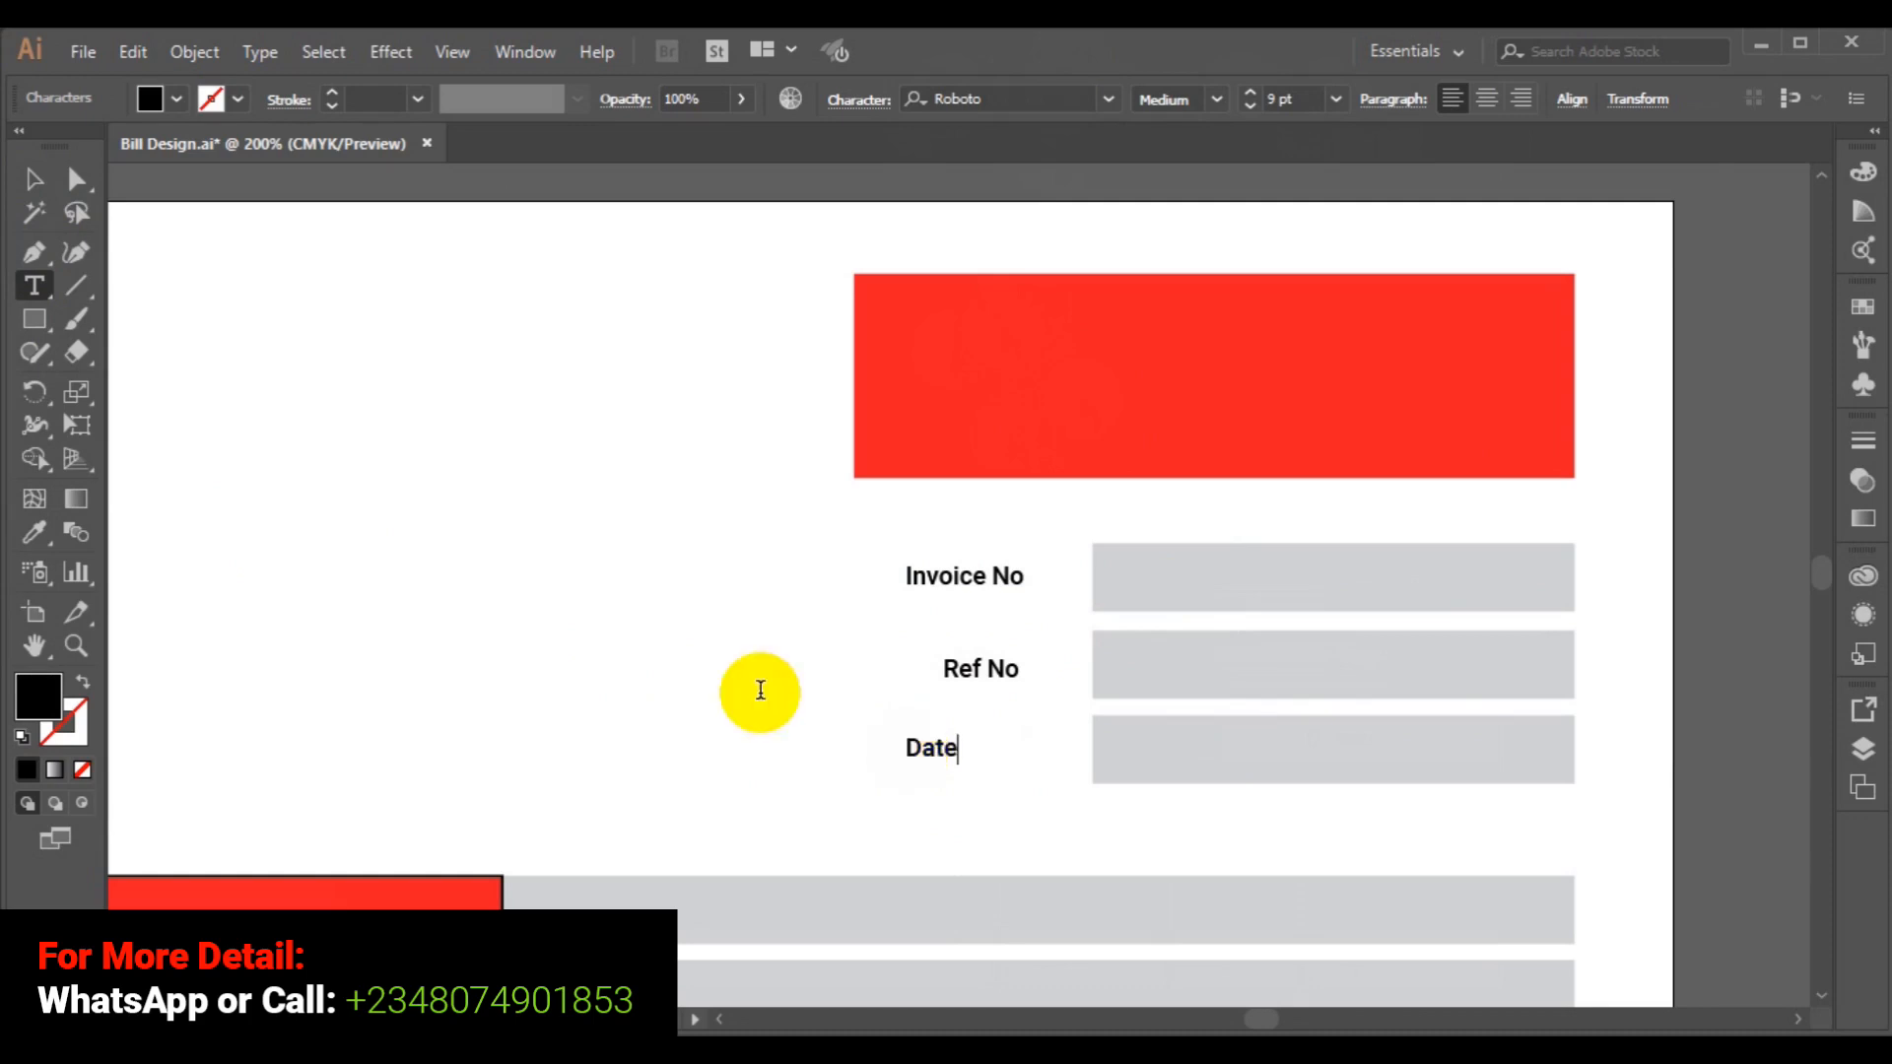
Move the Date label right until its end roughly lines up with the end of the Invoice No label.
left_click(34, 178)
left_click(935, 751)
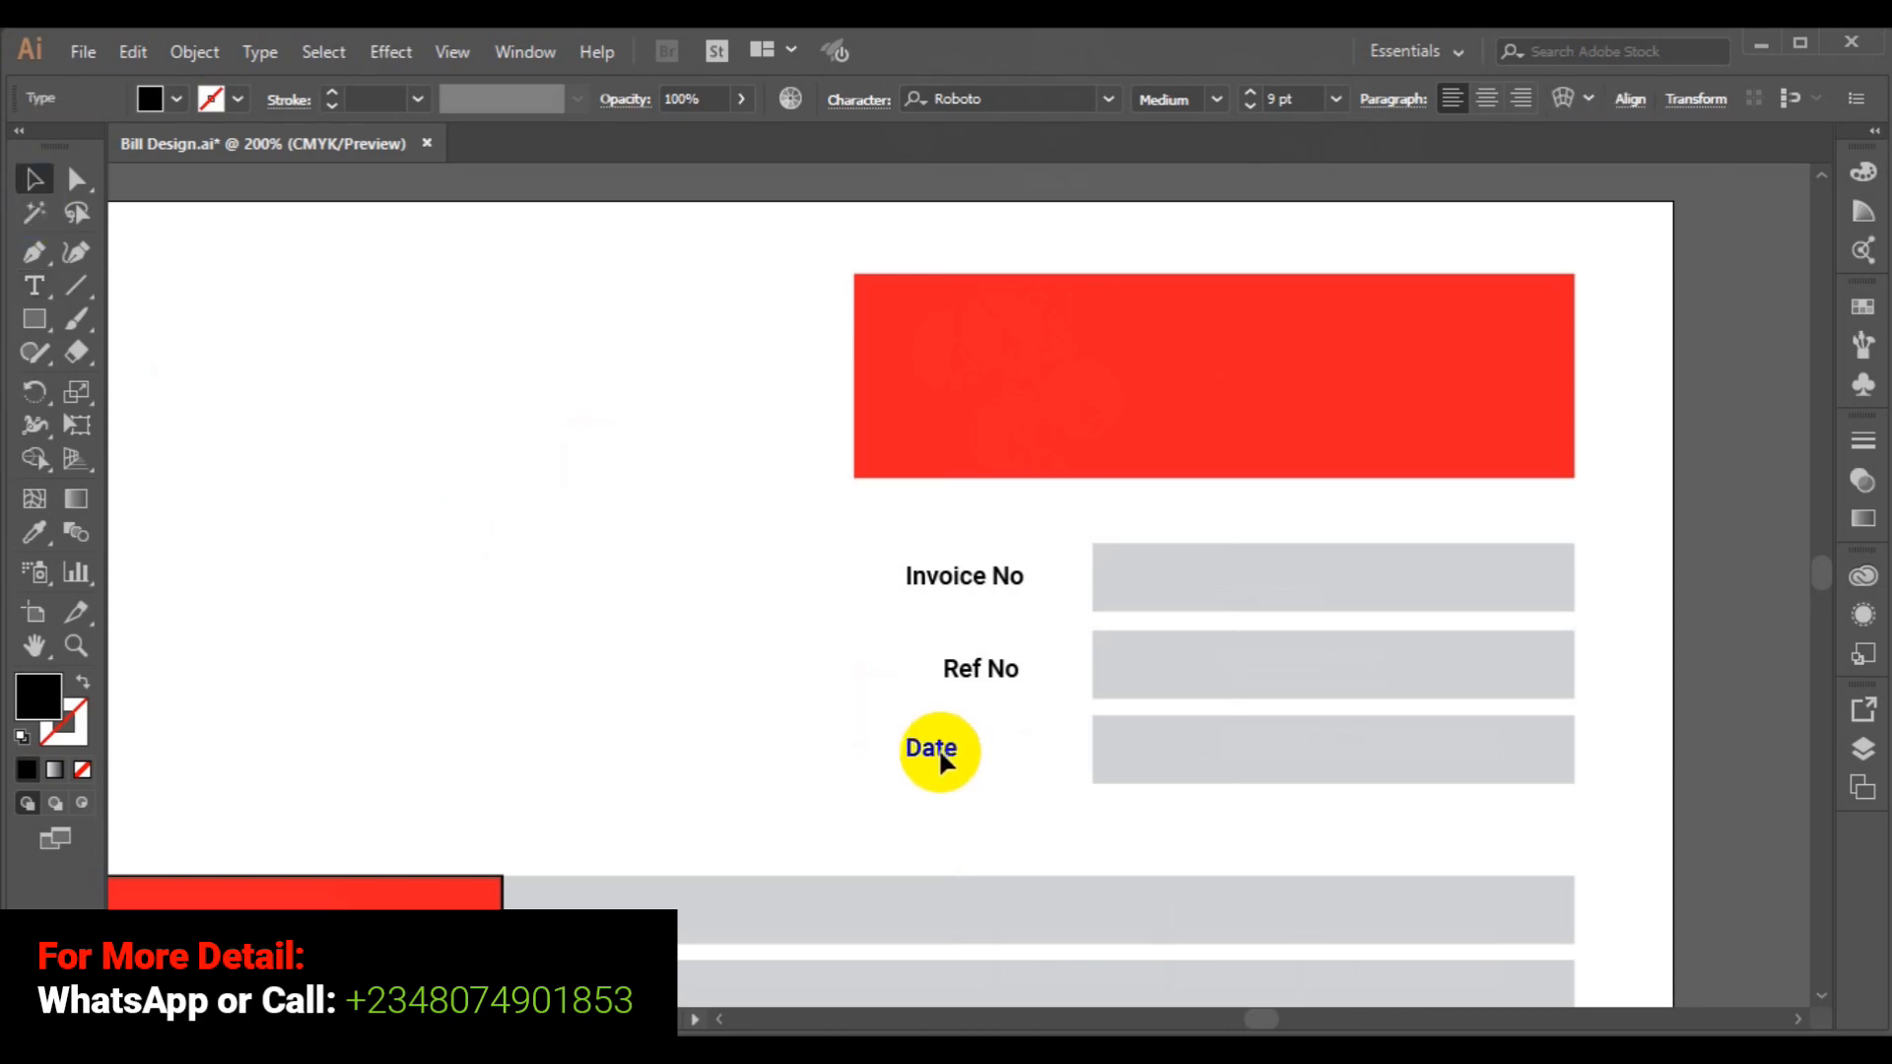
left_click_drag(942, 759, 1008, 760)
left_click_drag(1006, 755, 1005, 756)
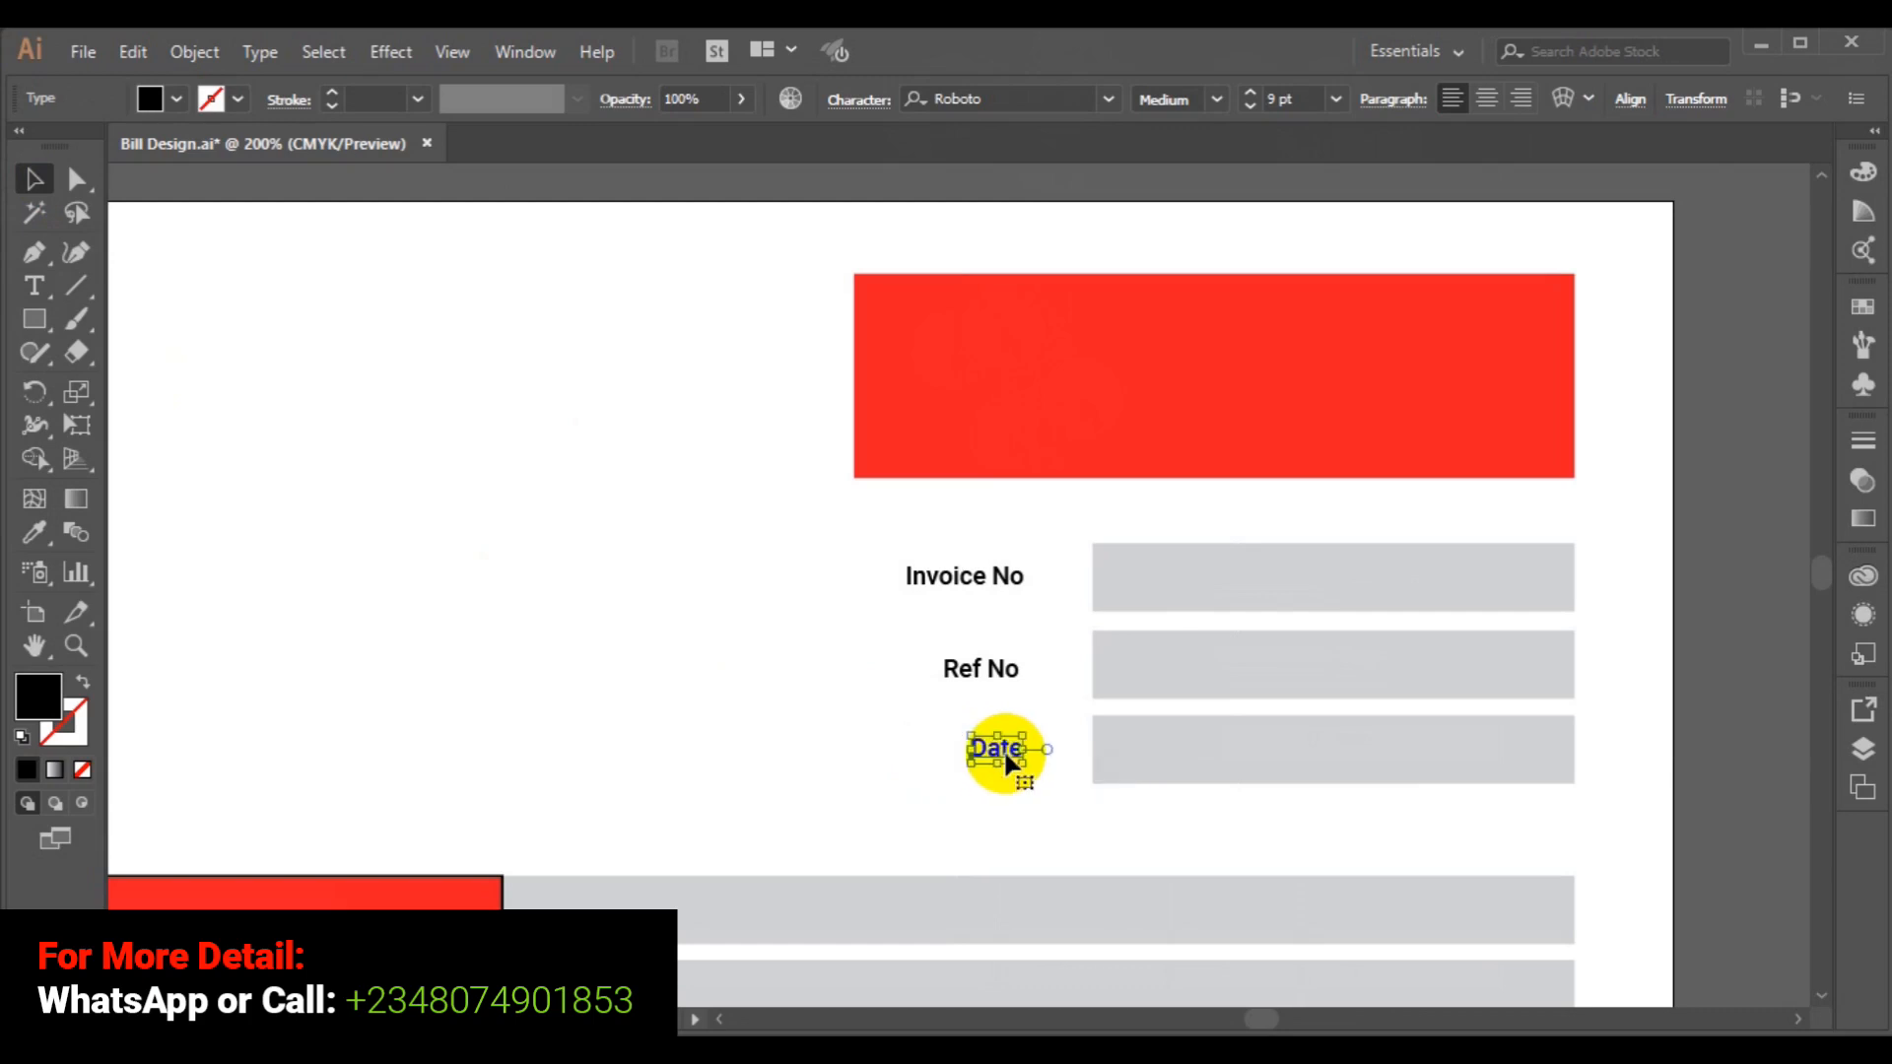
Align the right edges of the Ref No and Date labels, and group the two labels.
left_click(974, 674, "shift")
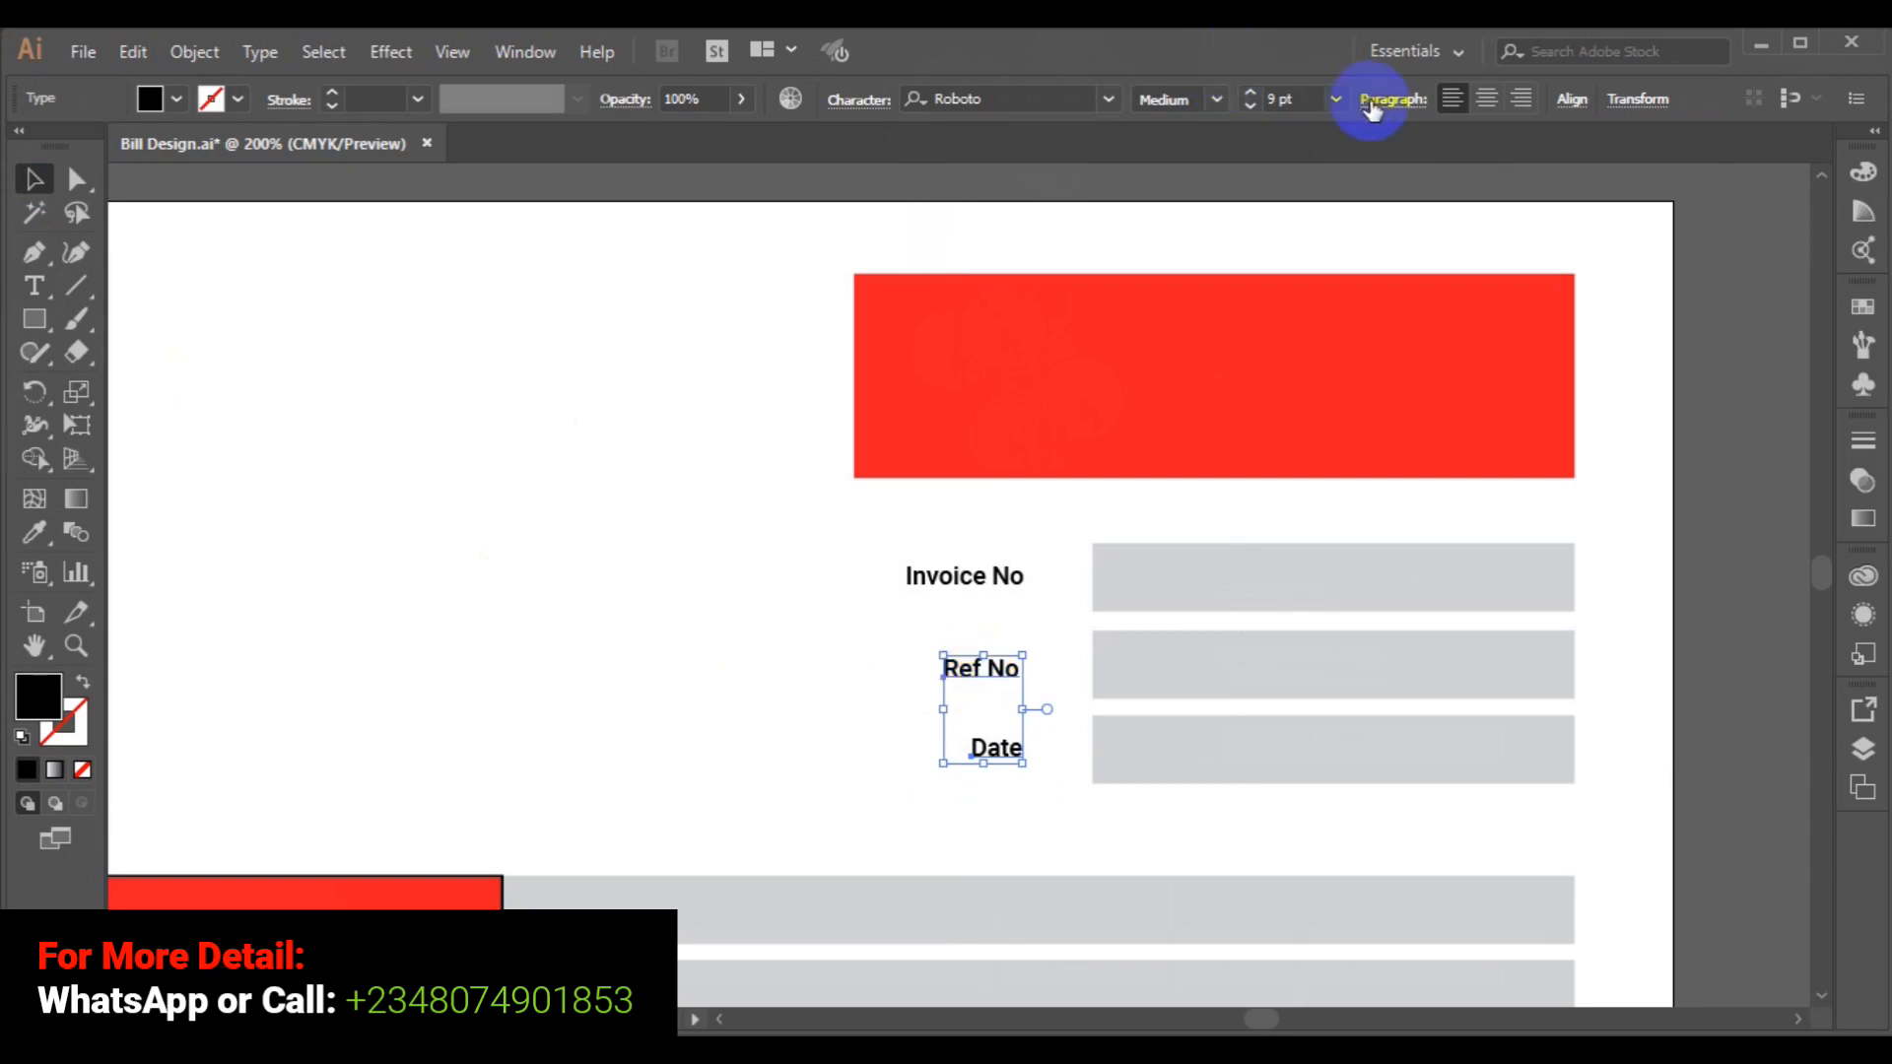
left_click(1567, 101)
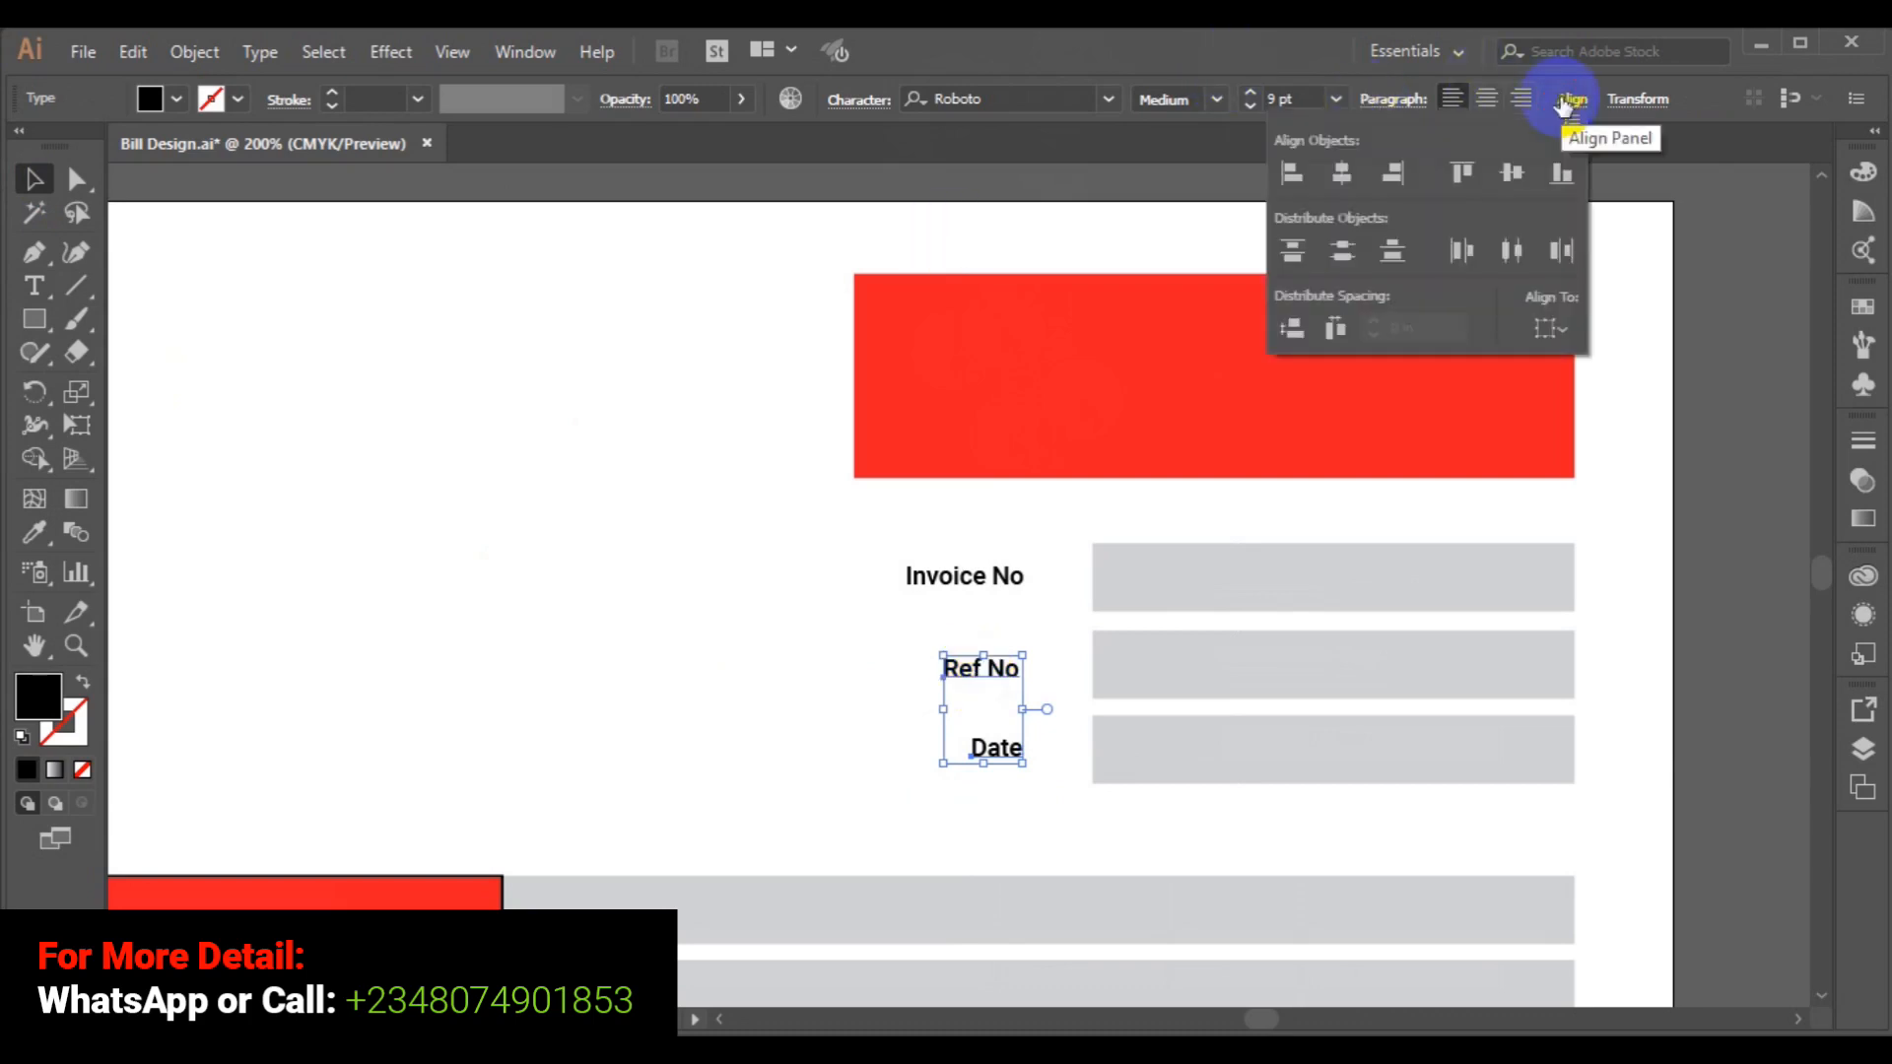
left_click(1395, 181)
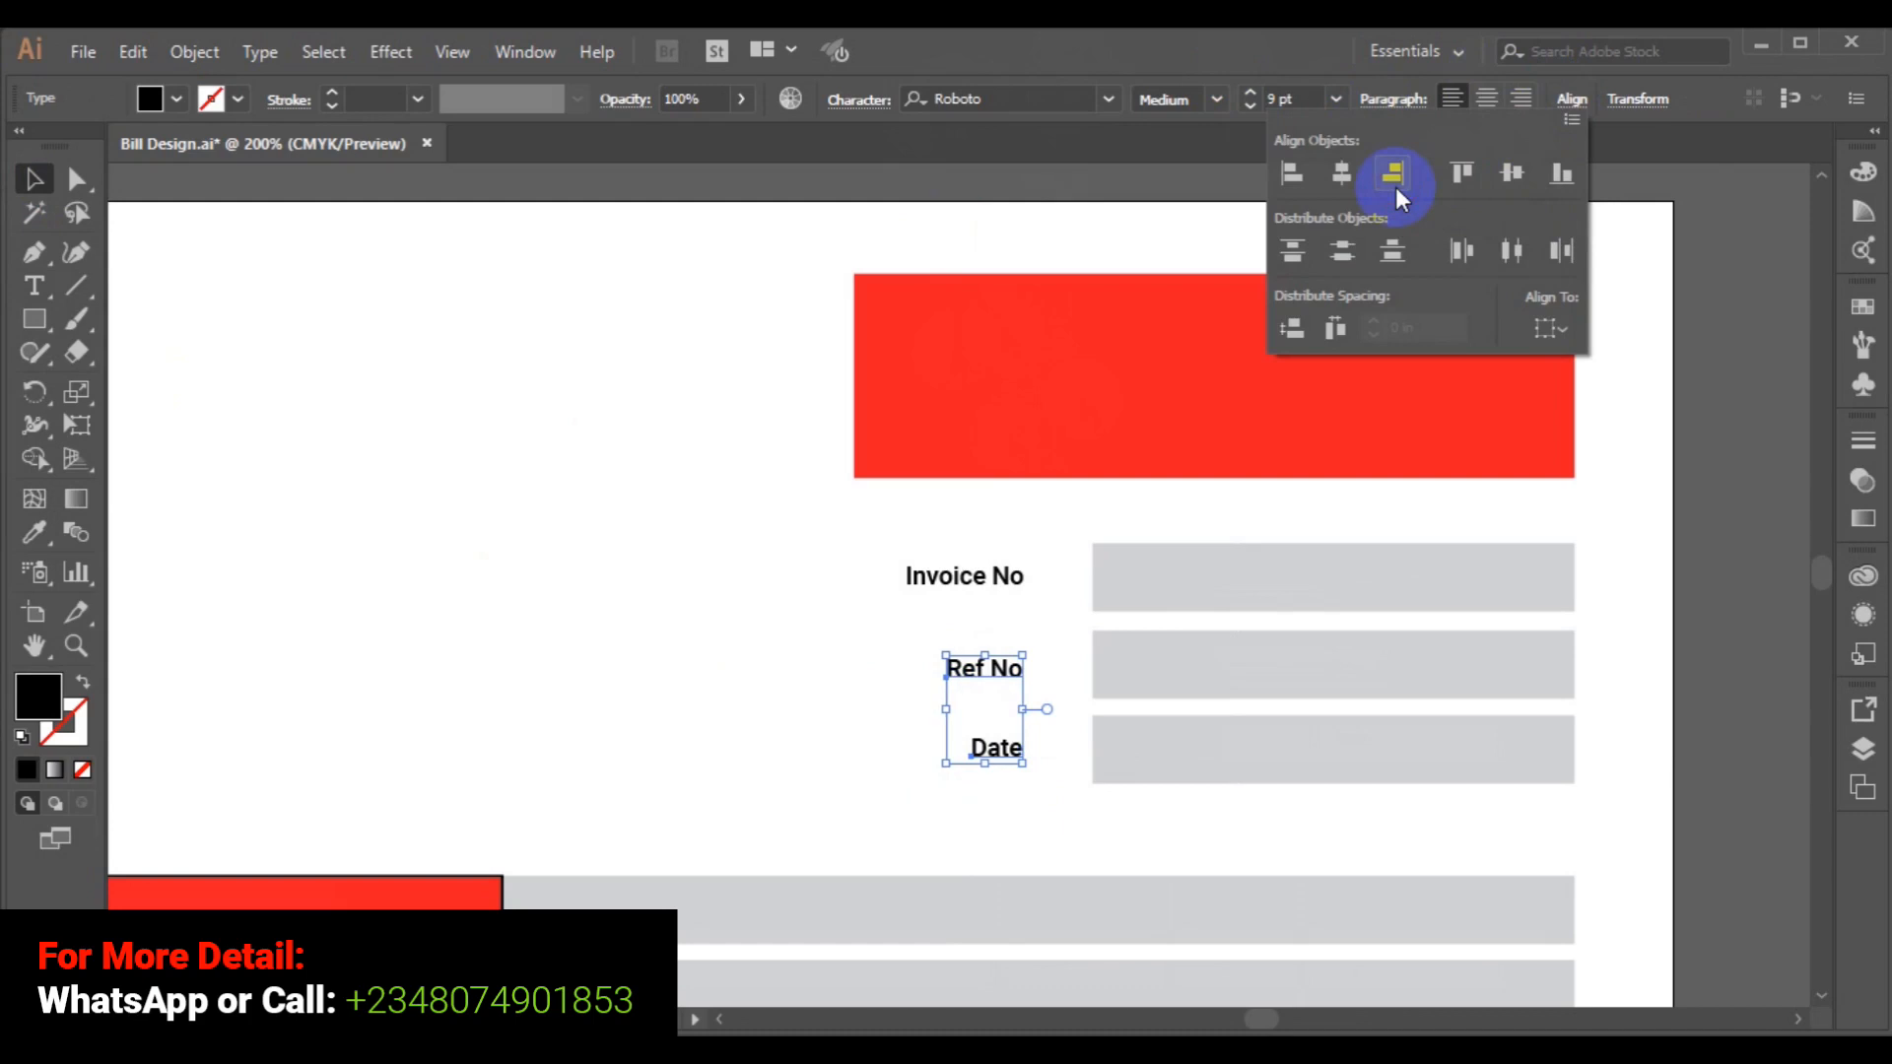
left_click(185, 53)
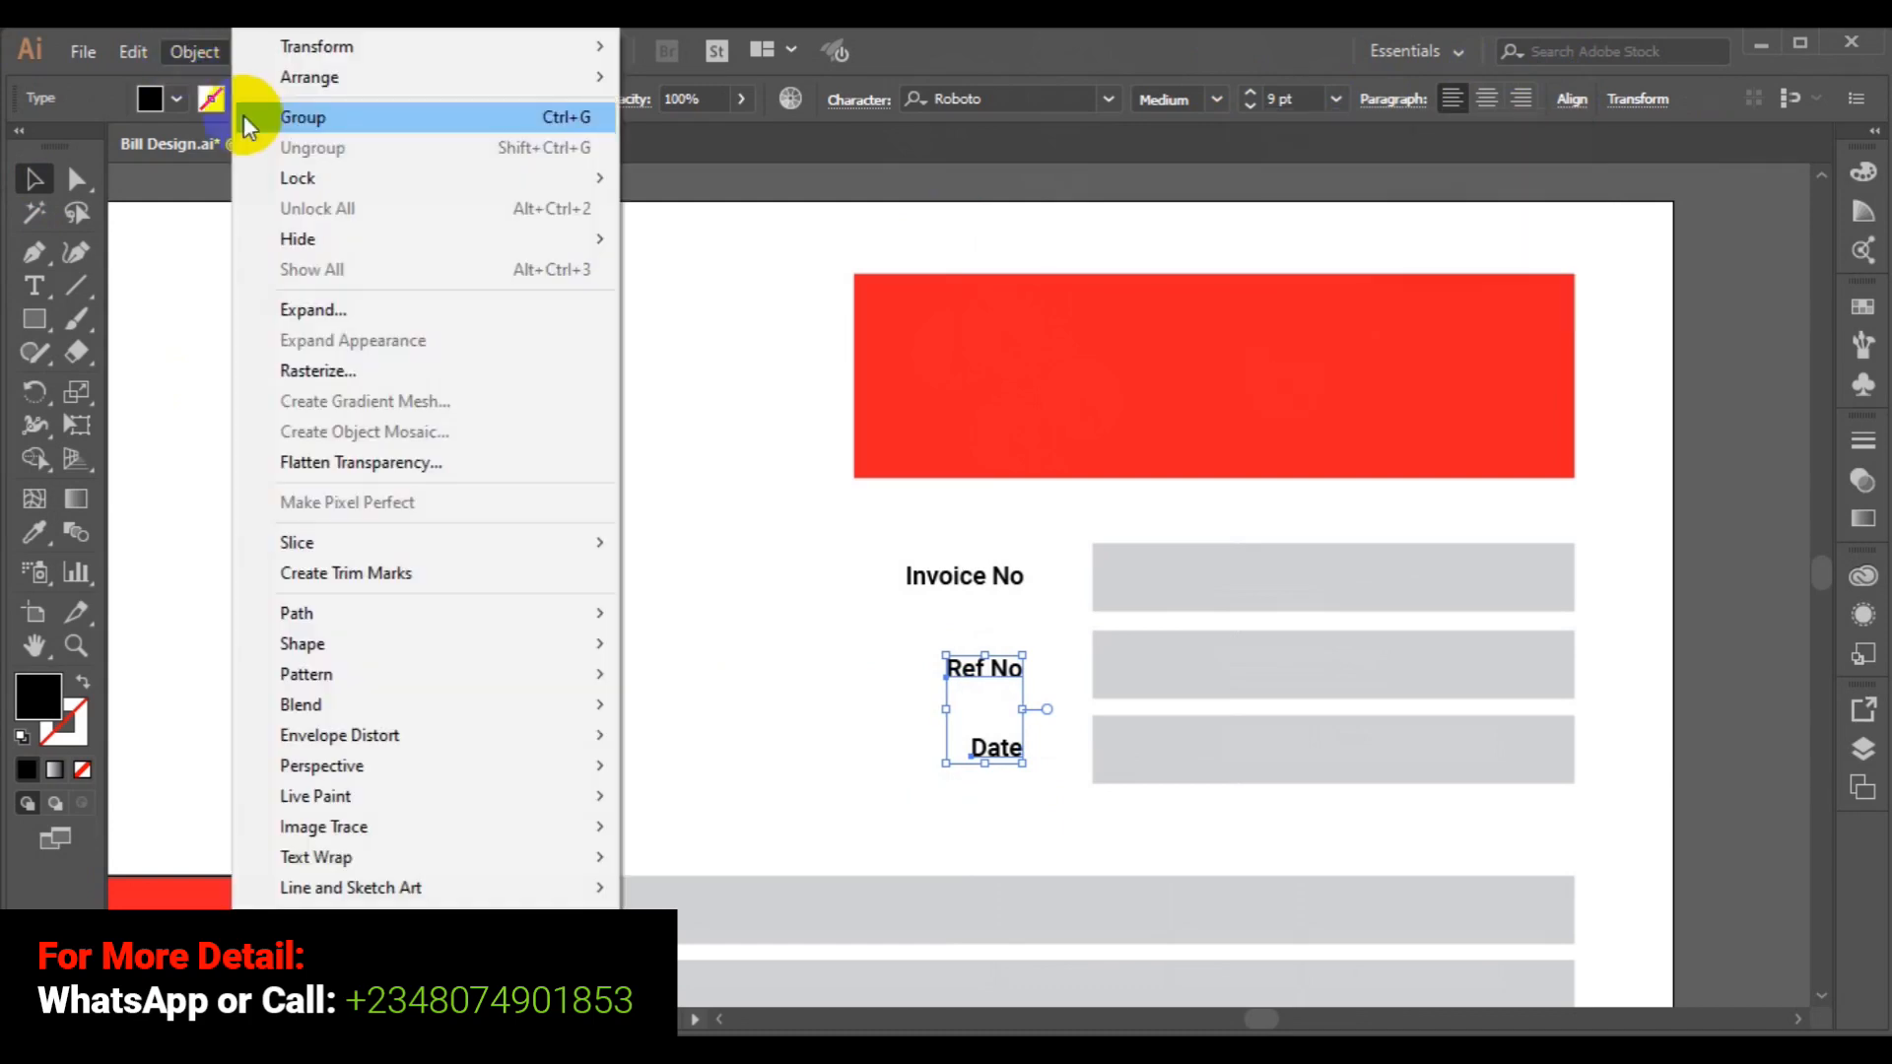
left_click(340, 124)
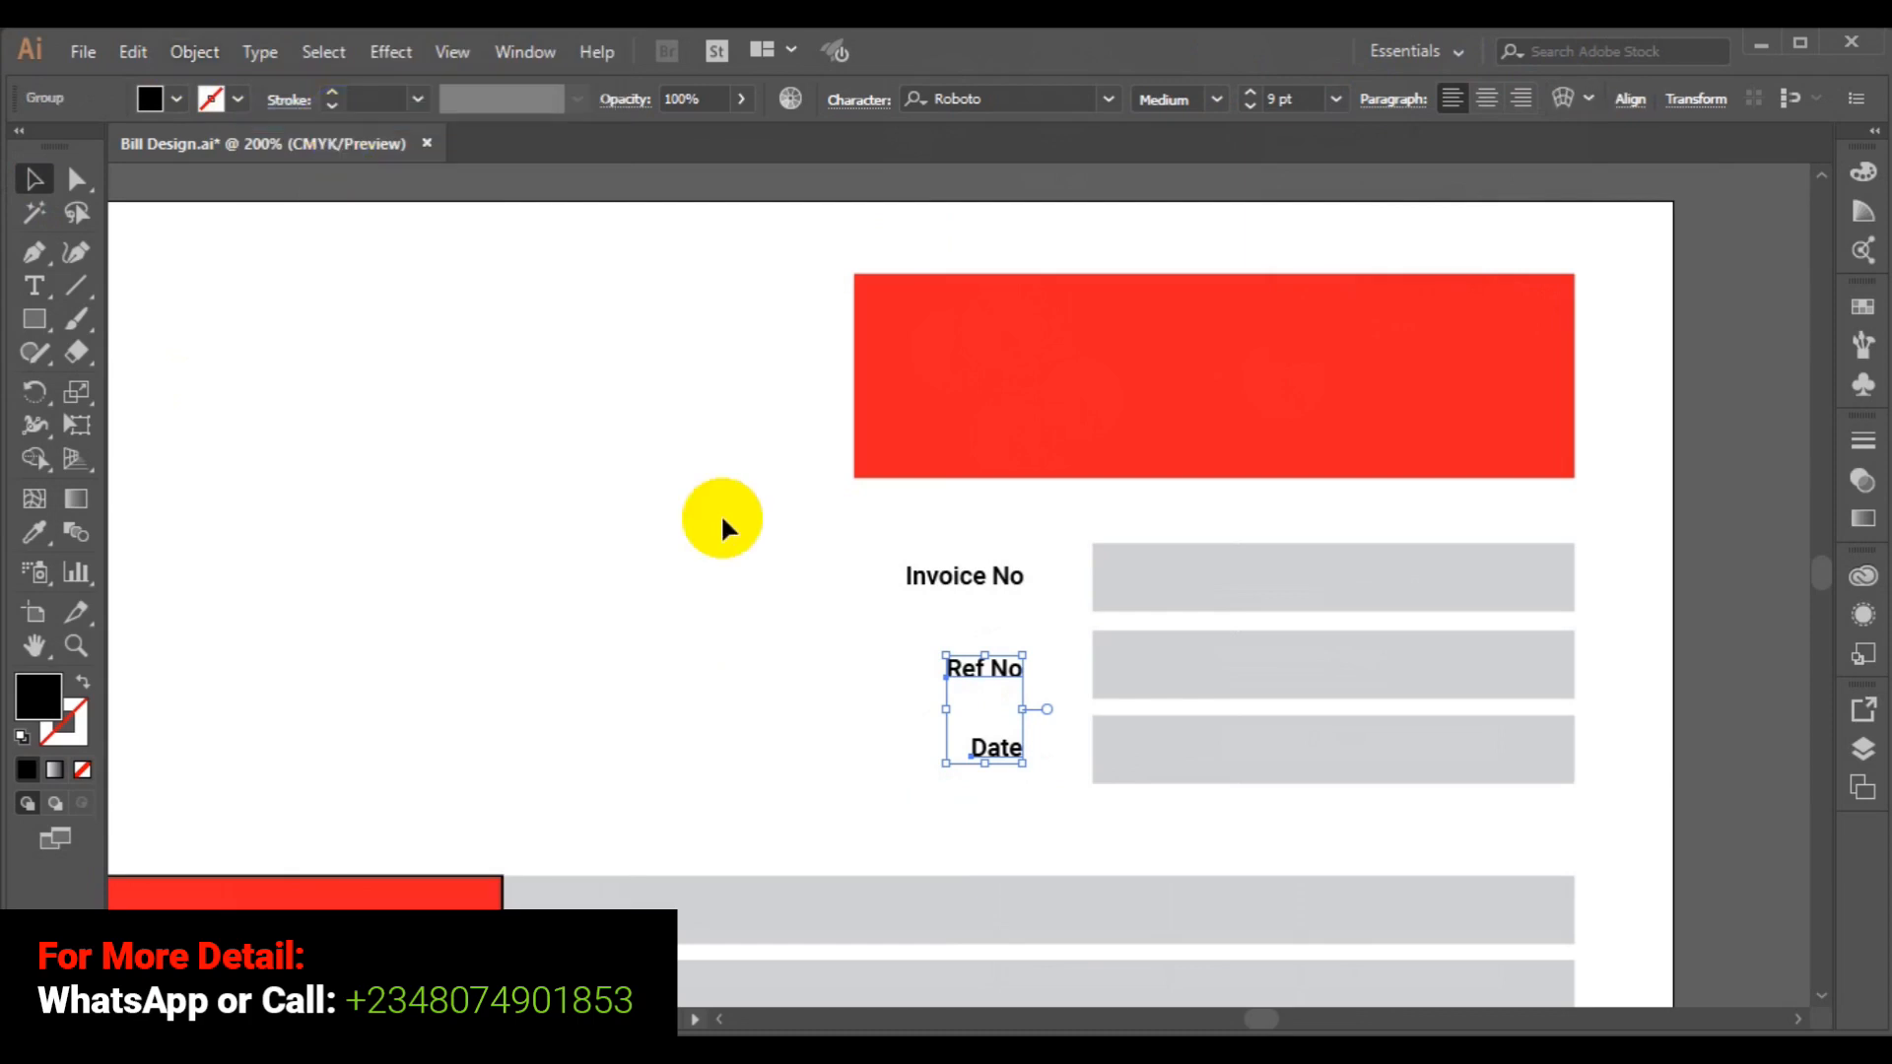
Align the right edges of the Ref No and Date group and the Invoice No label.
left_click(950, 585, "shift")
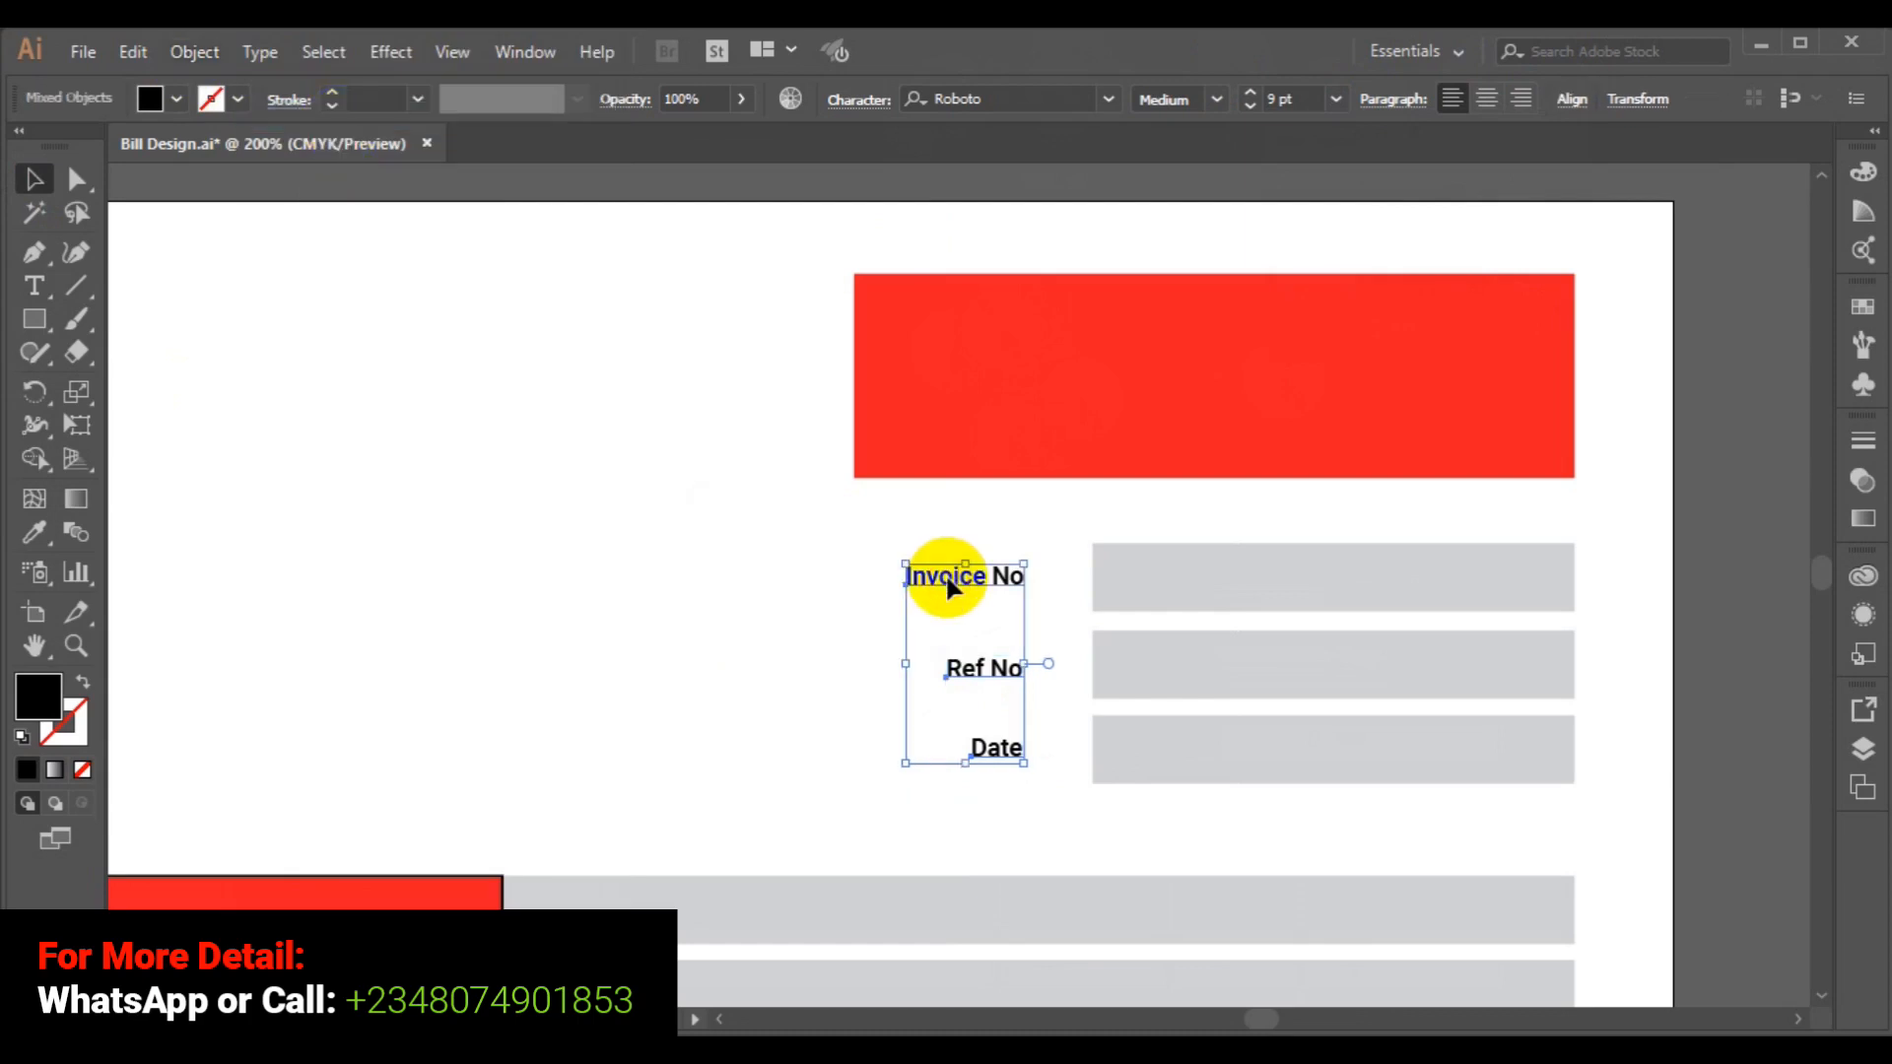
left_click(1574, 100)
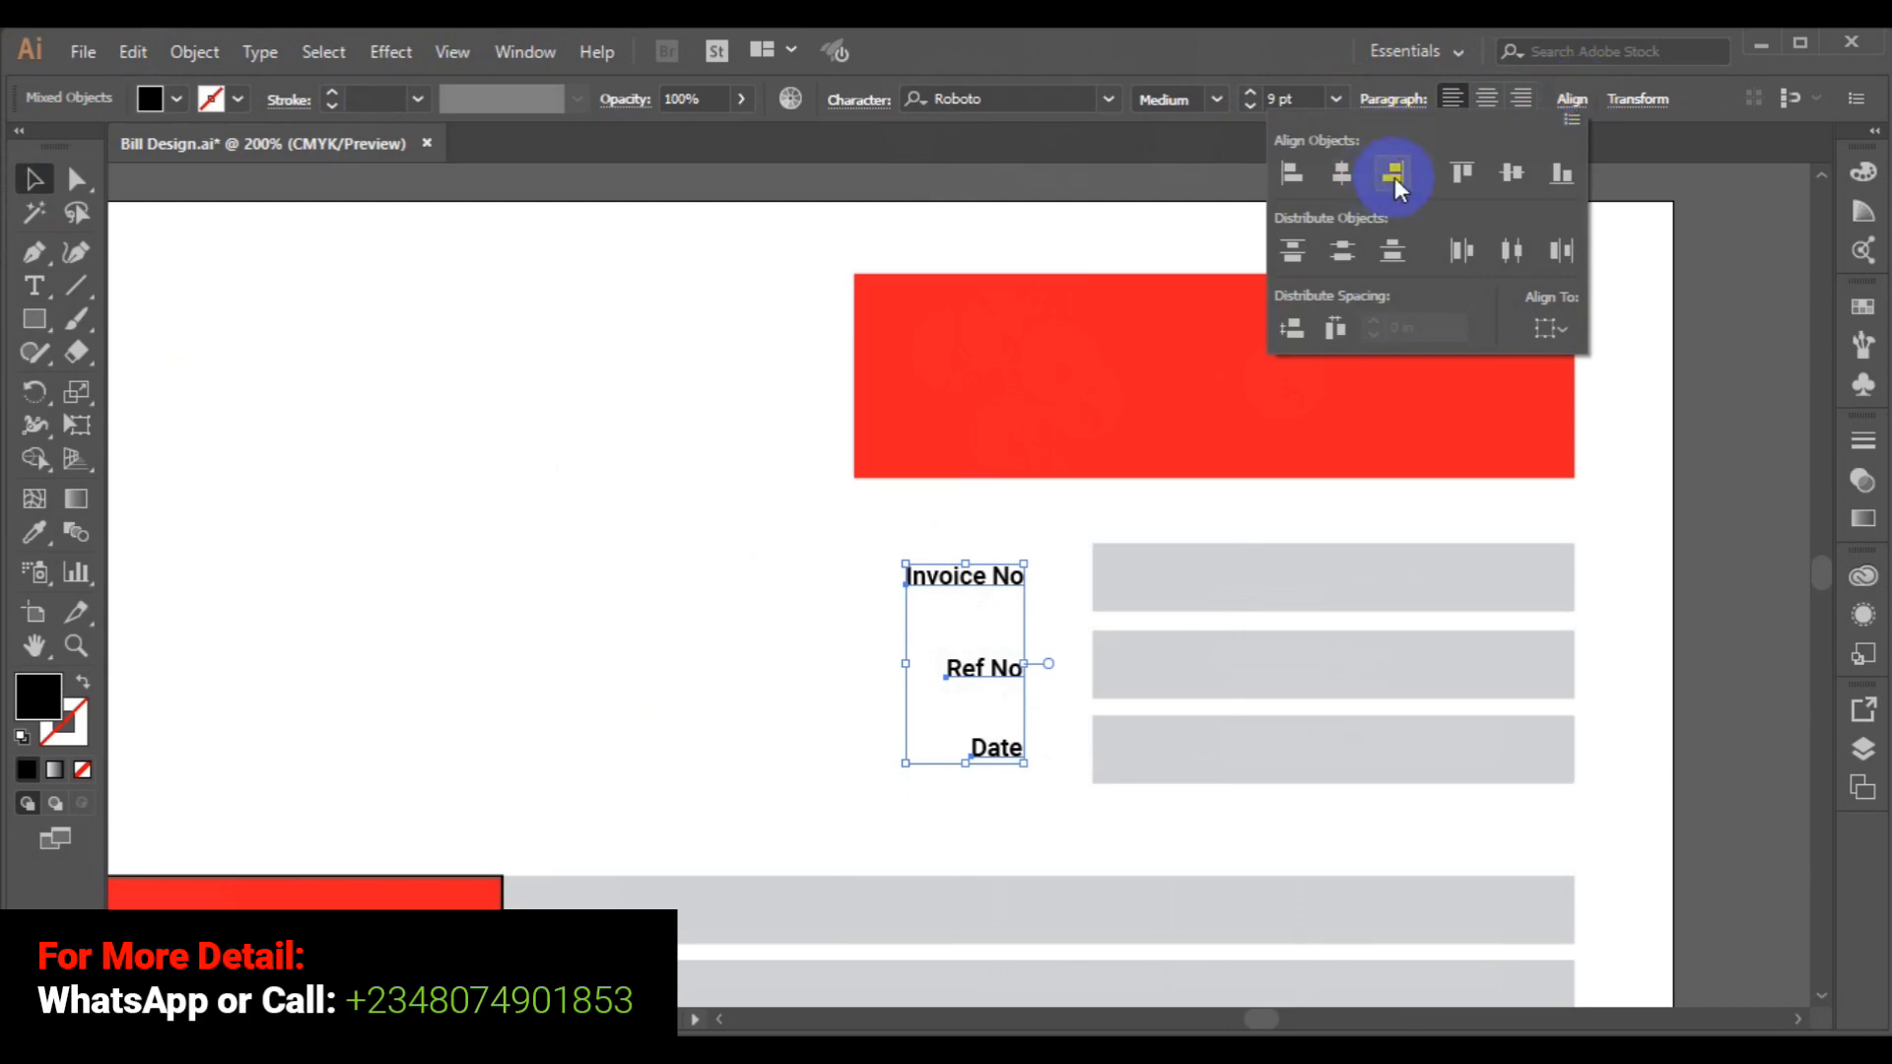
left_click(1394, 177)
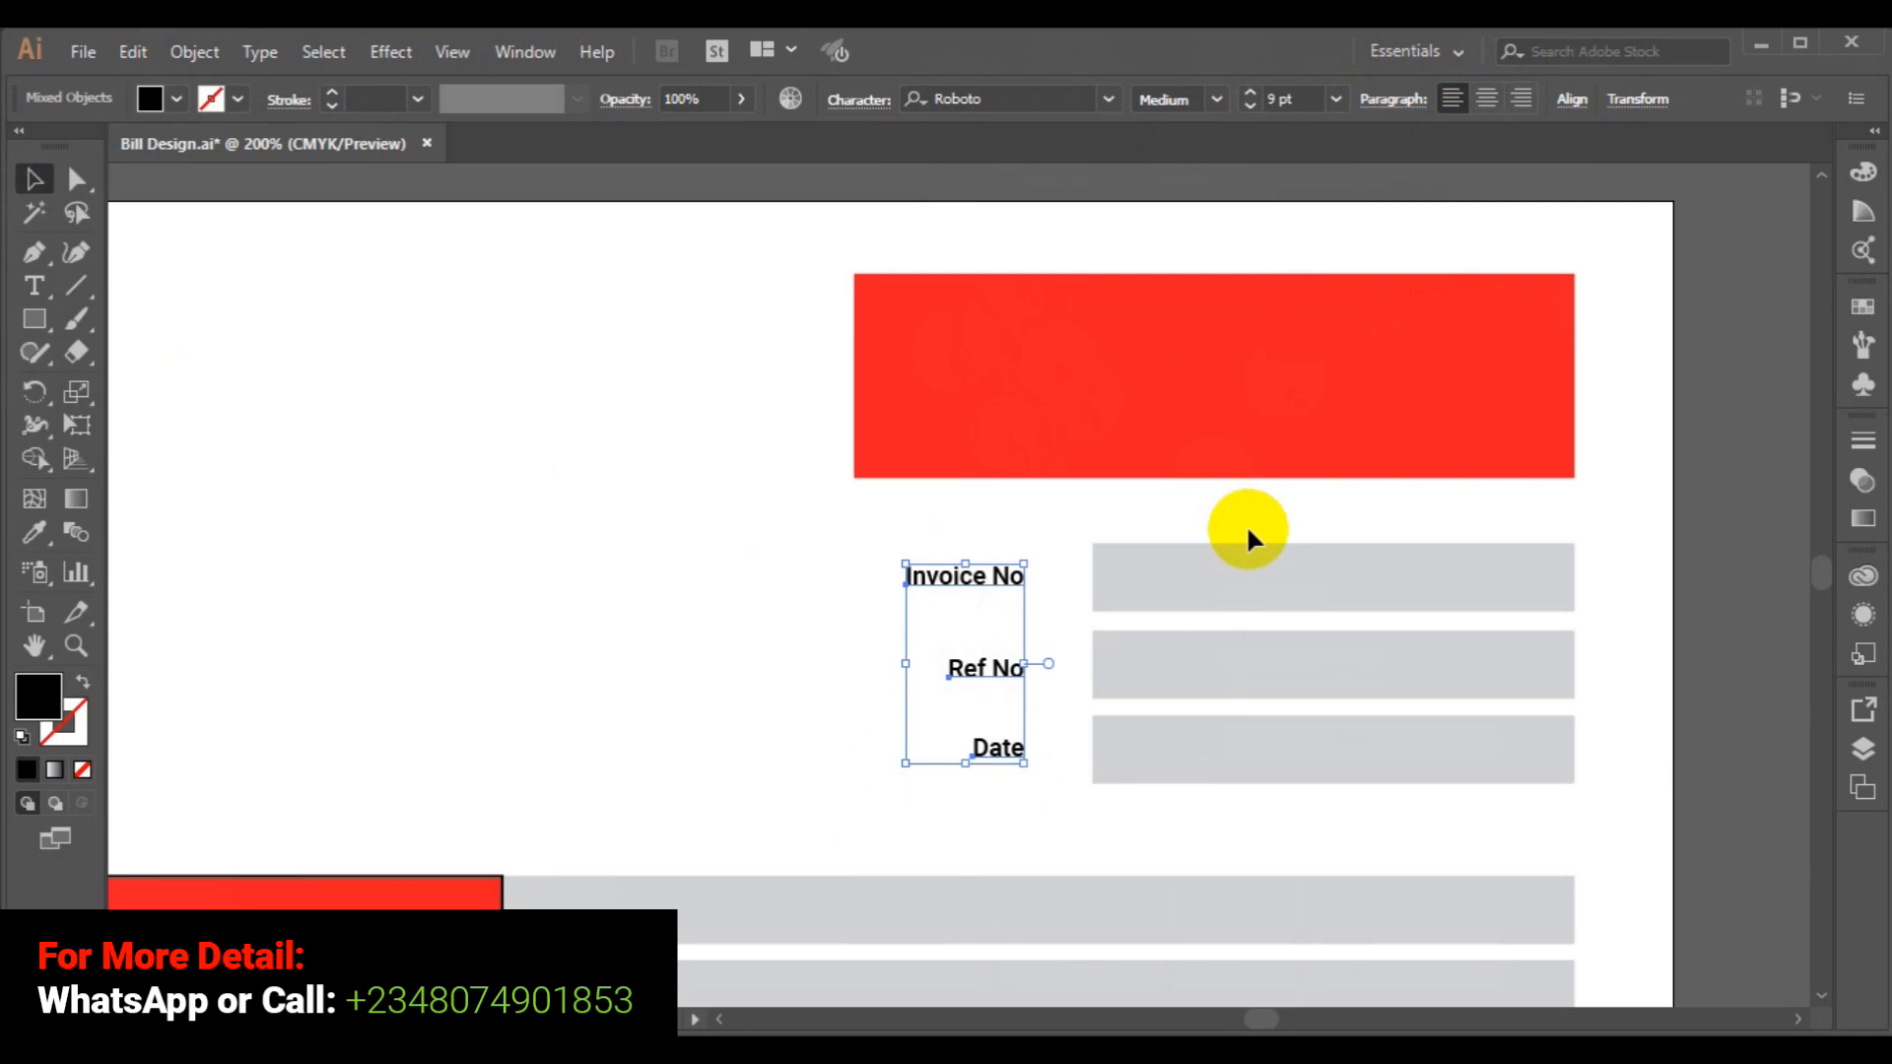
Nudge all three labels slightly right toward the grey bars, and deselect them.
key("Right")
key("Right")
key("Right")
key("Right")
key("Right")
key("Right")
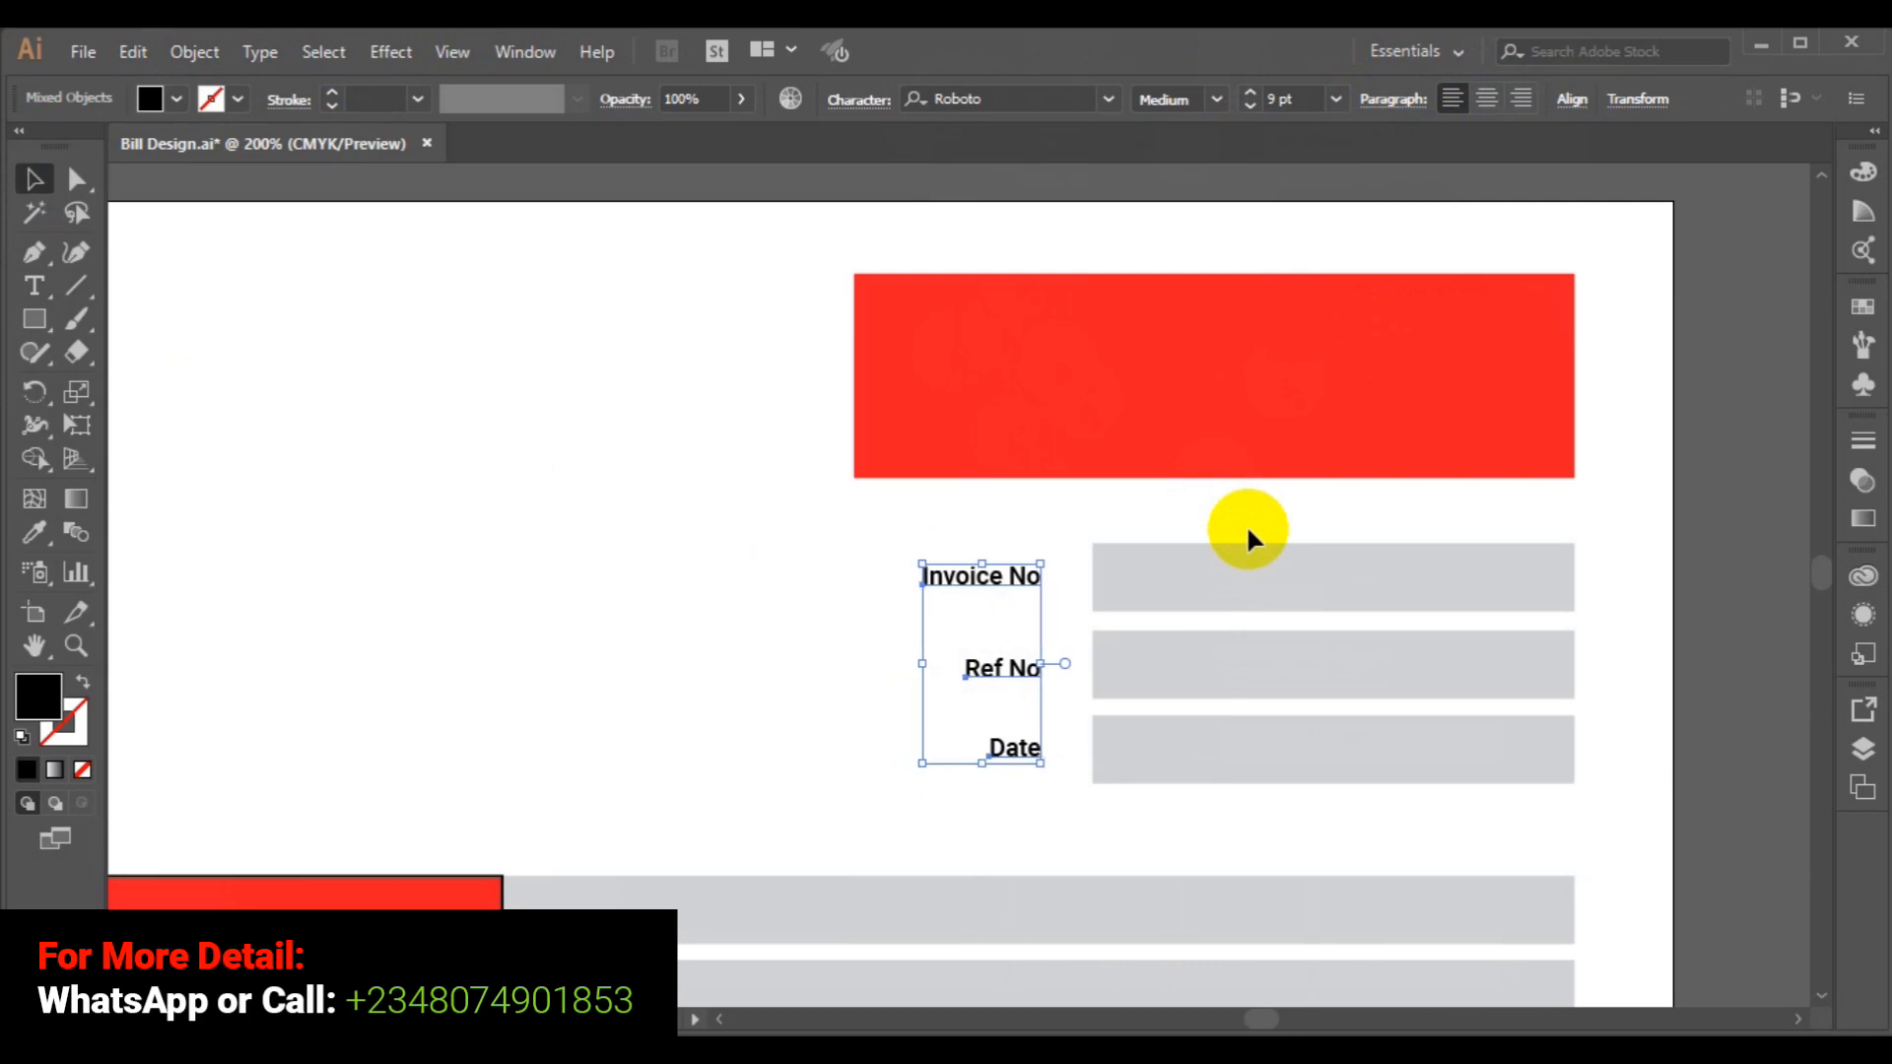
left_click(665, 521)
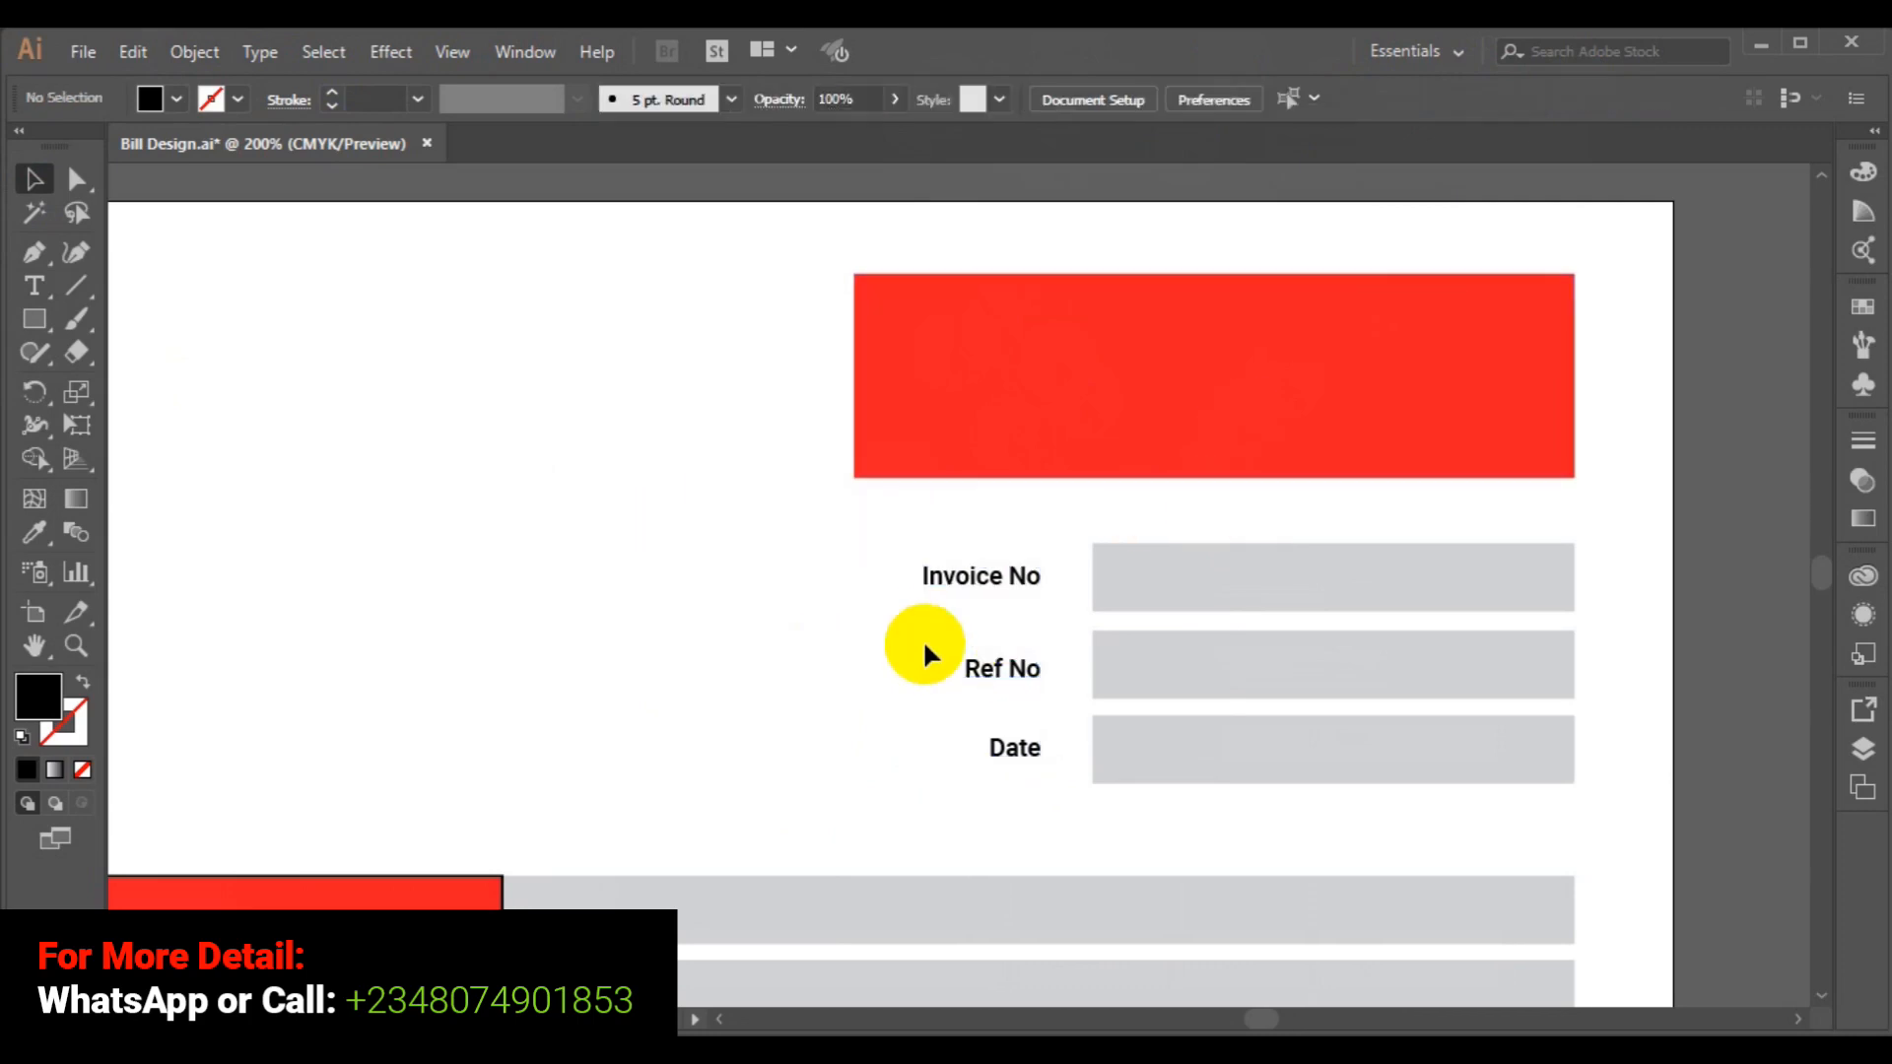
Copy the Invoice No label onto the large red rectangle and change the copy's text to "QOUTE".
left_click(943, 580)
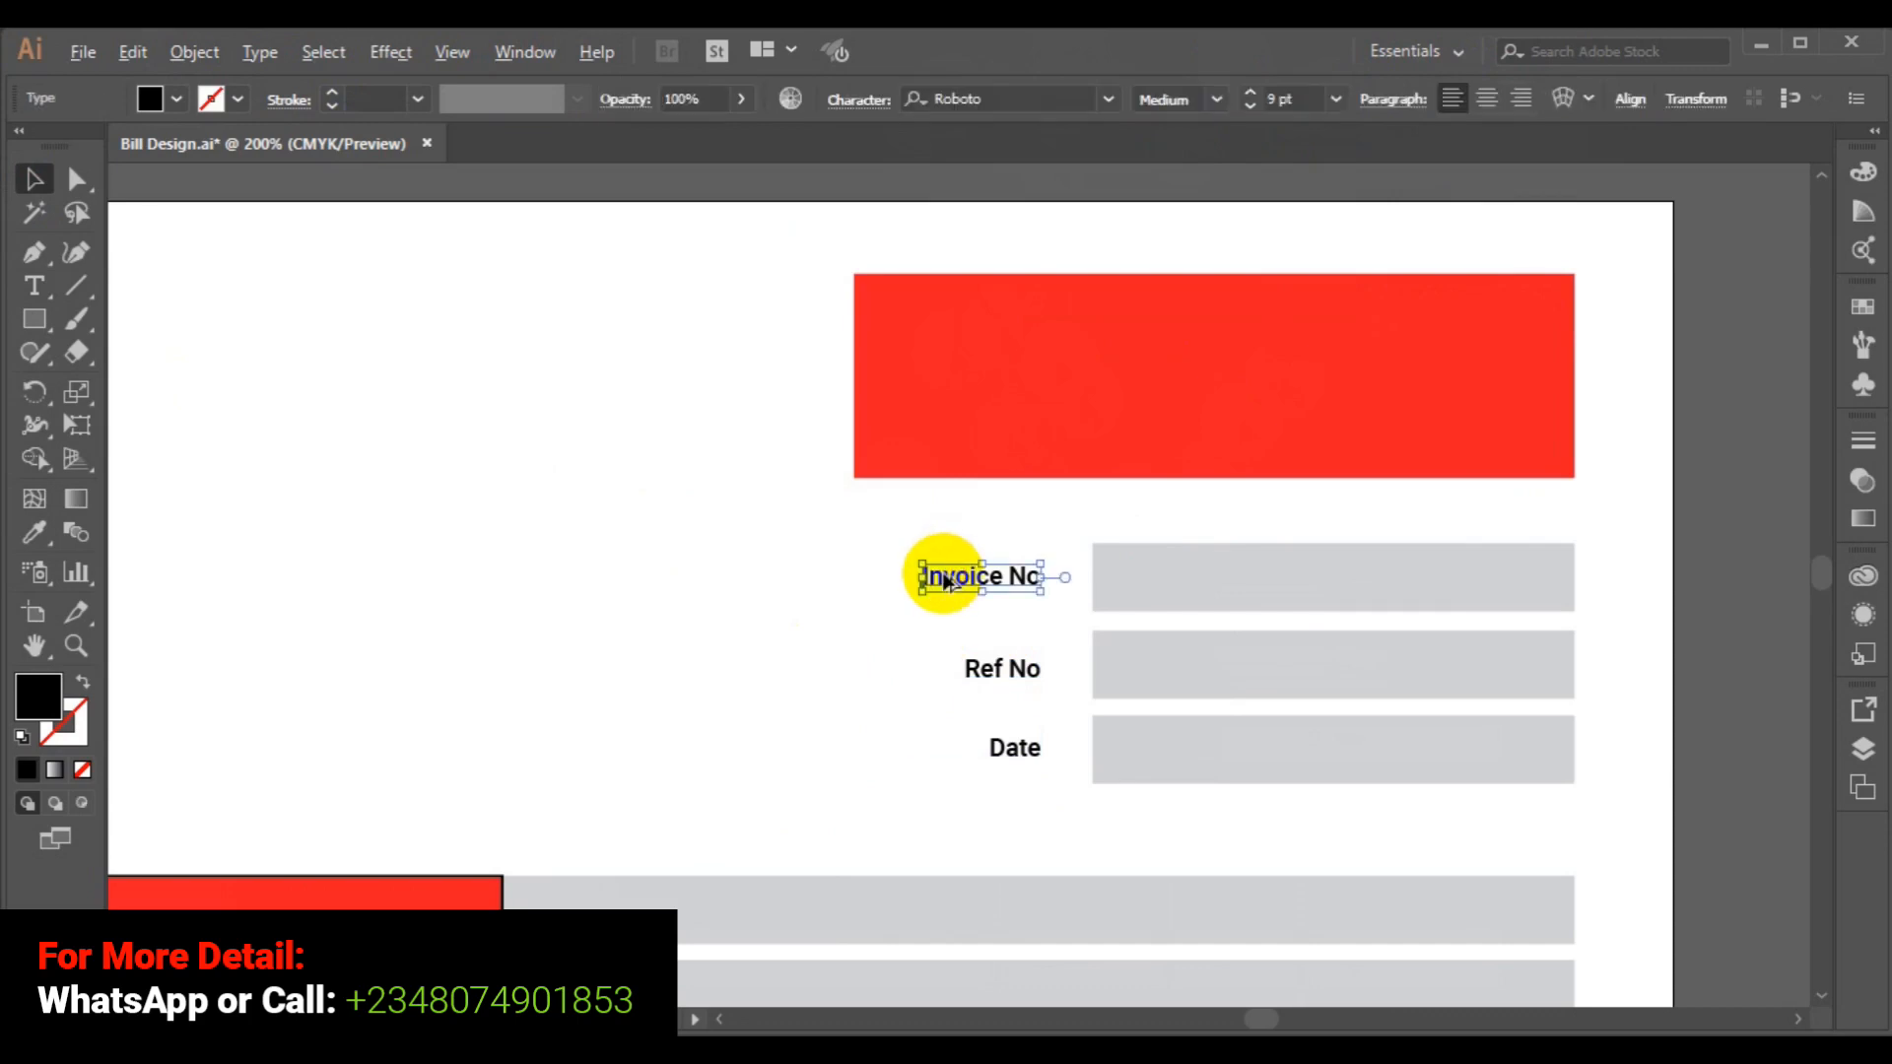
left_click_drag(950, 573, 1104, 364)
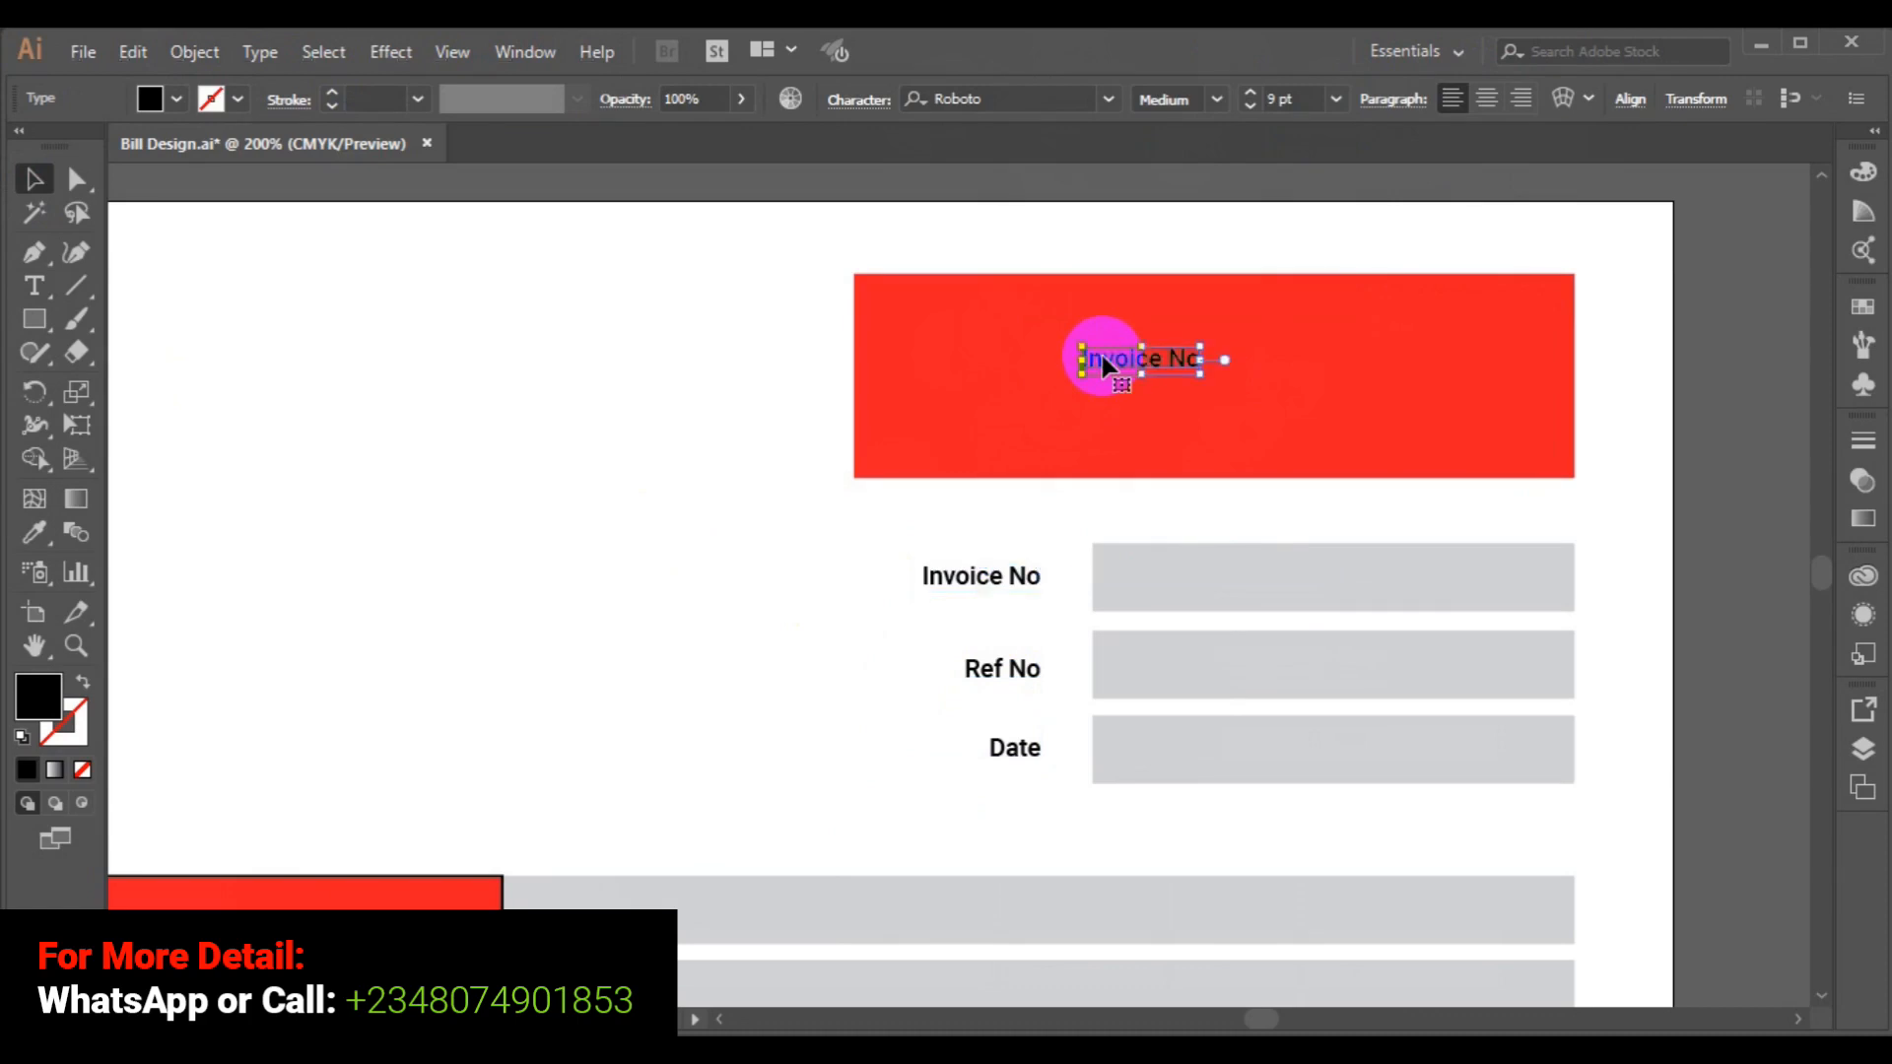
left_click(35, 285)
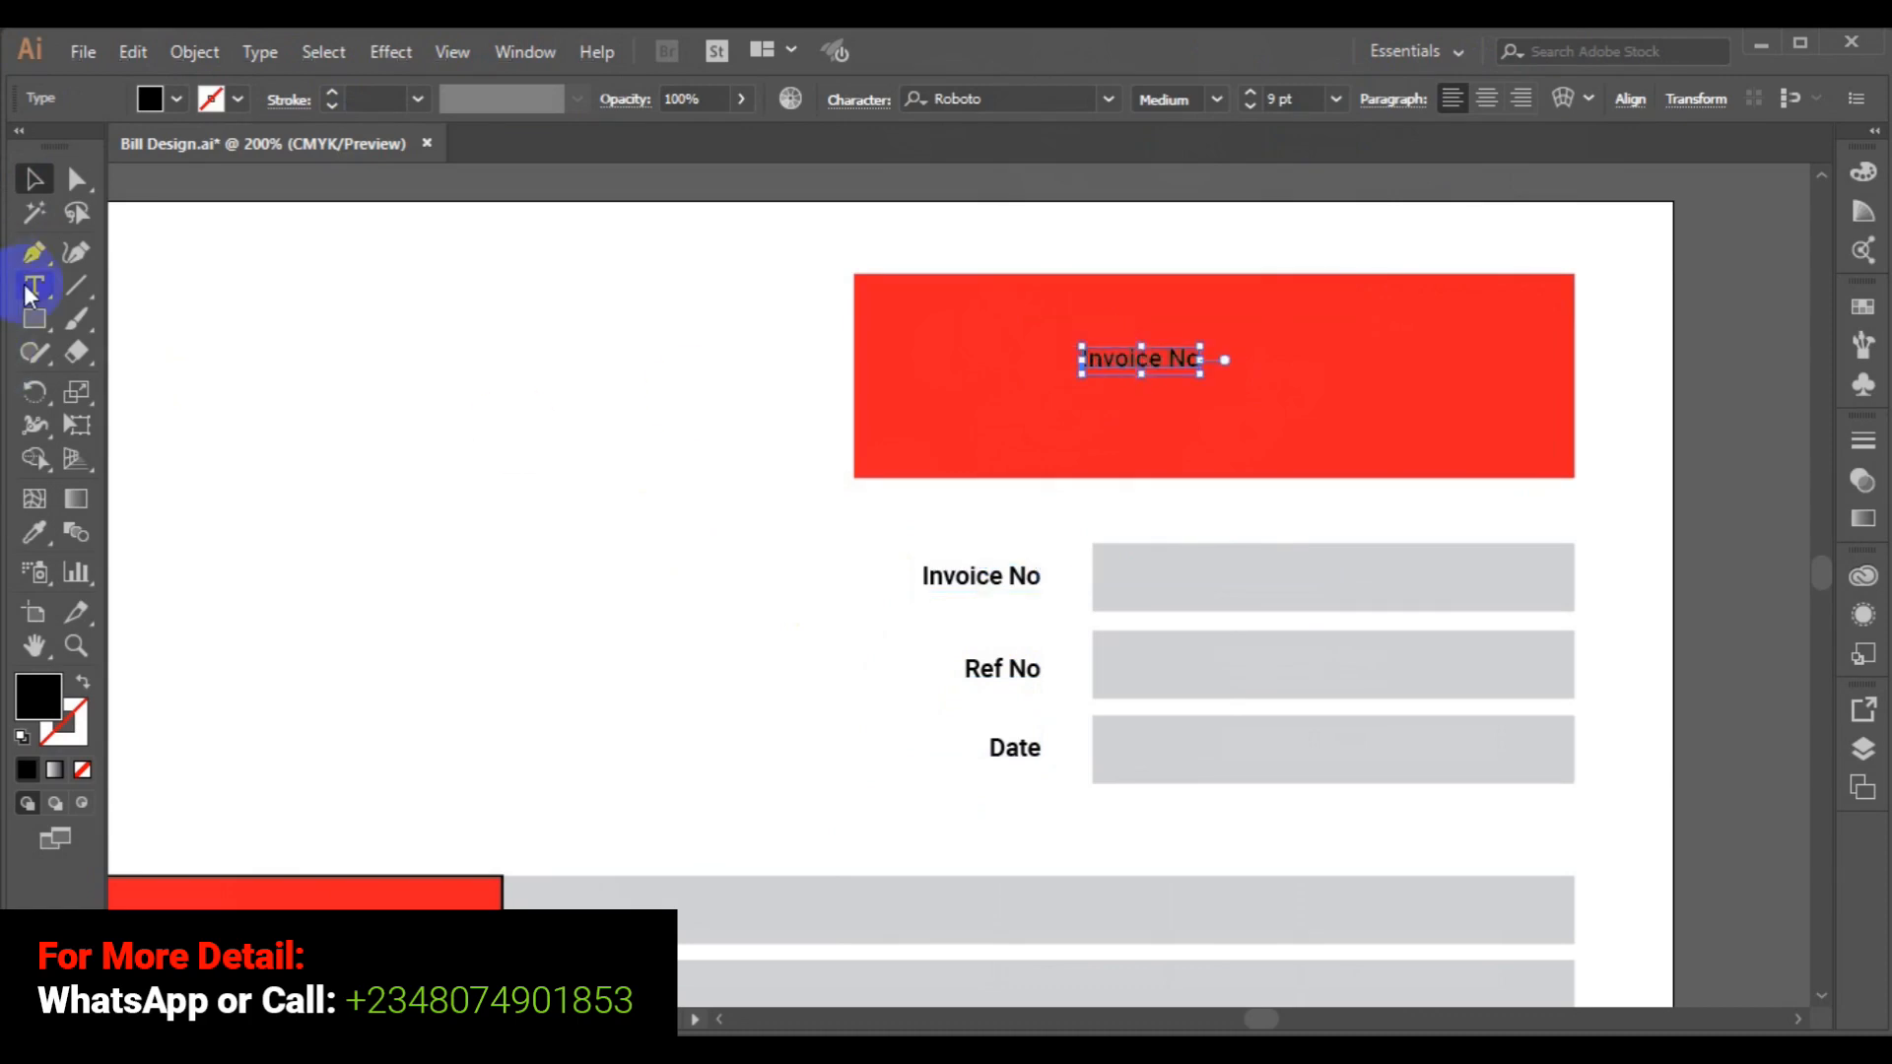
double_click(1104, 359)
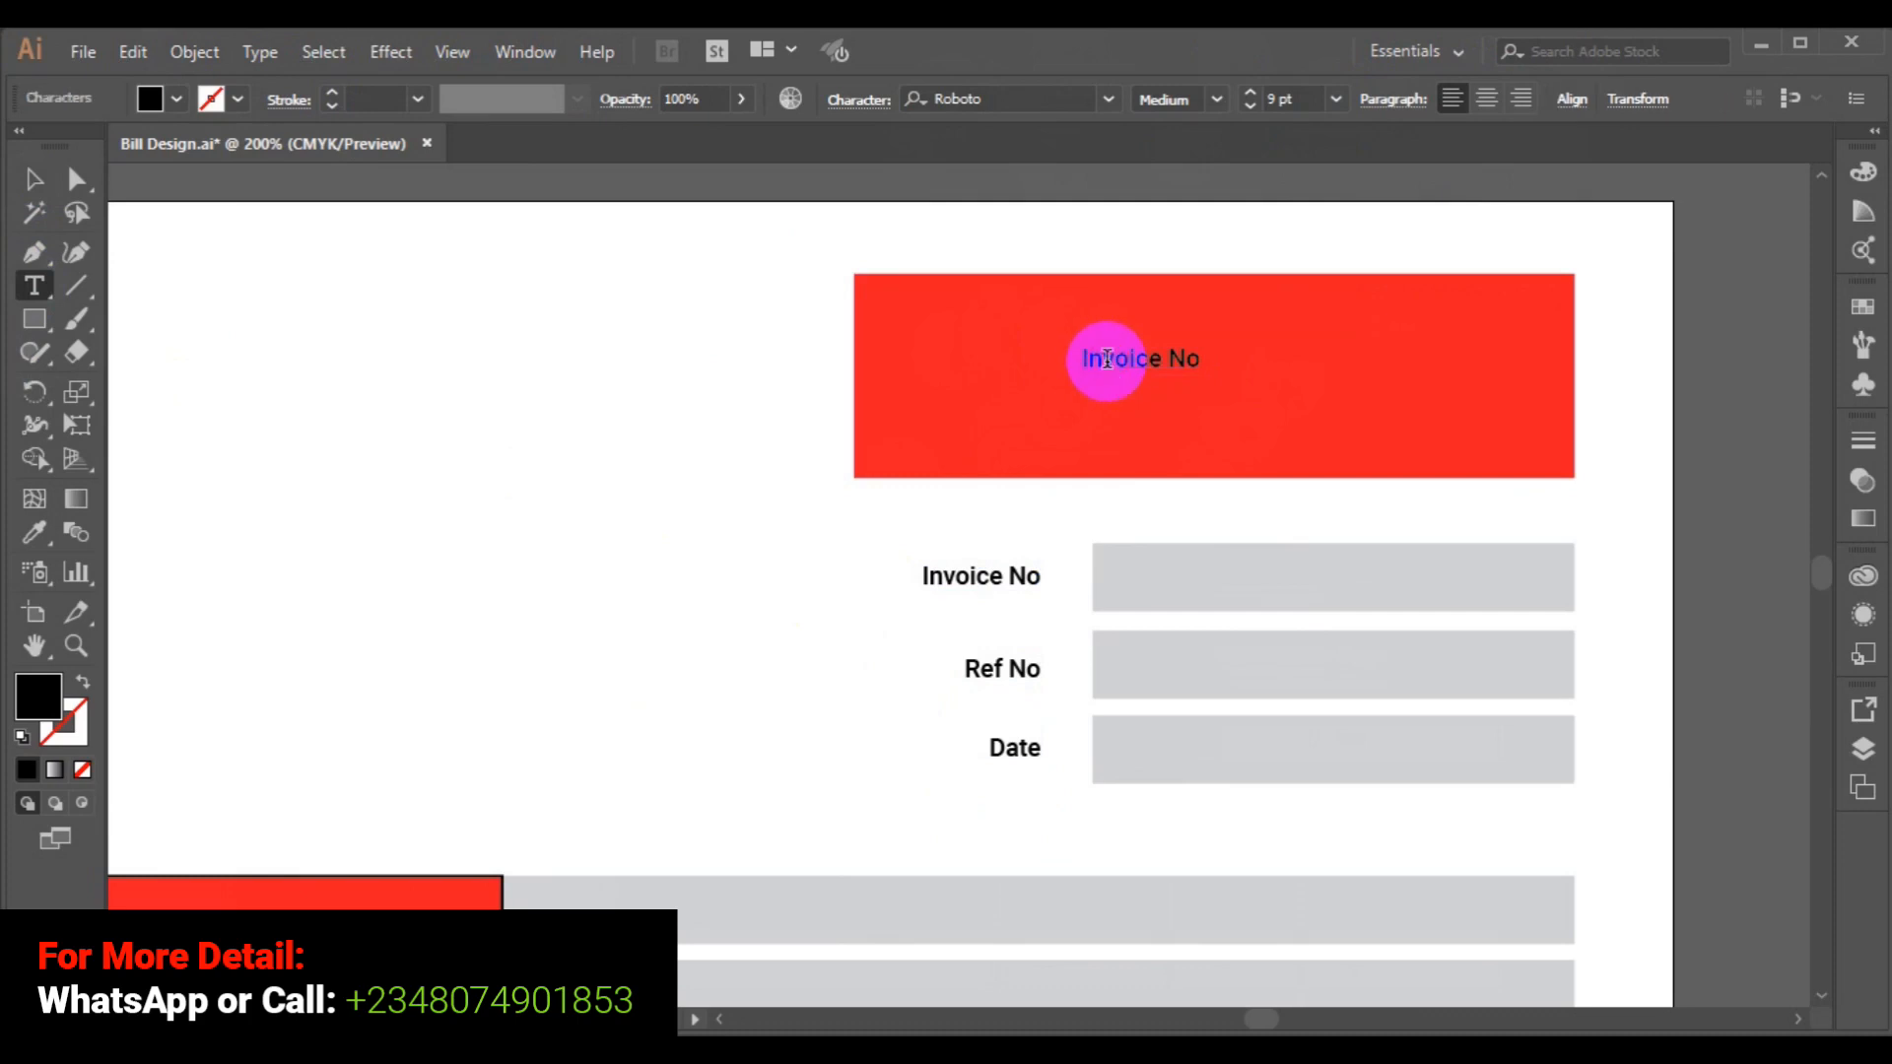
triple_click(1107, 358)
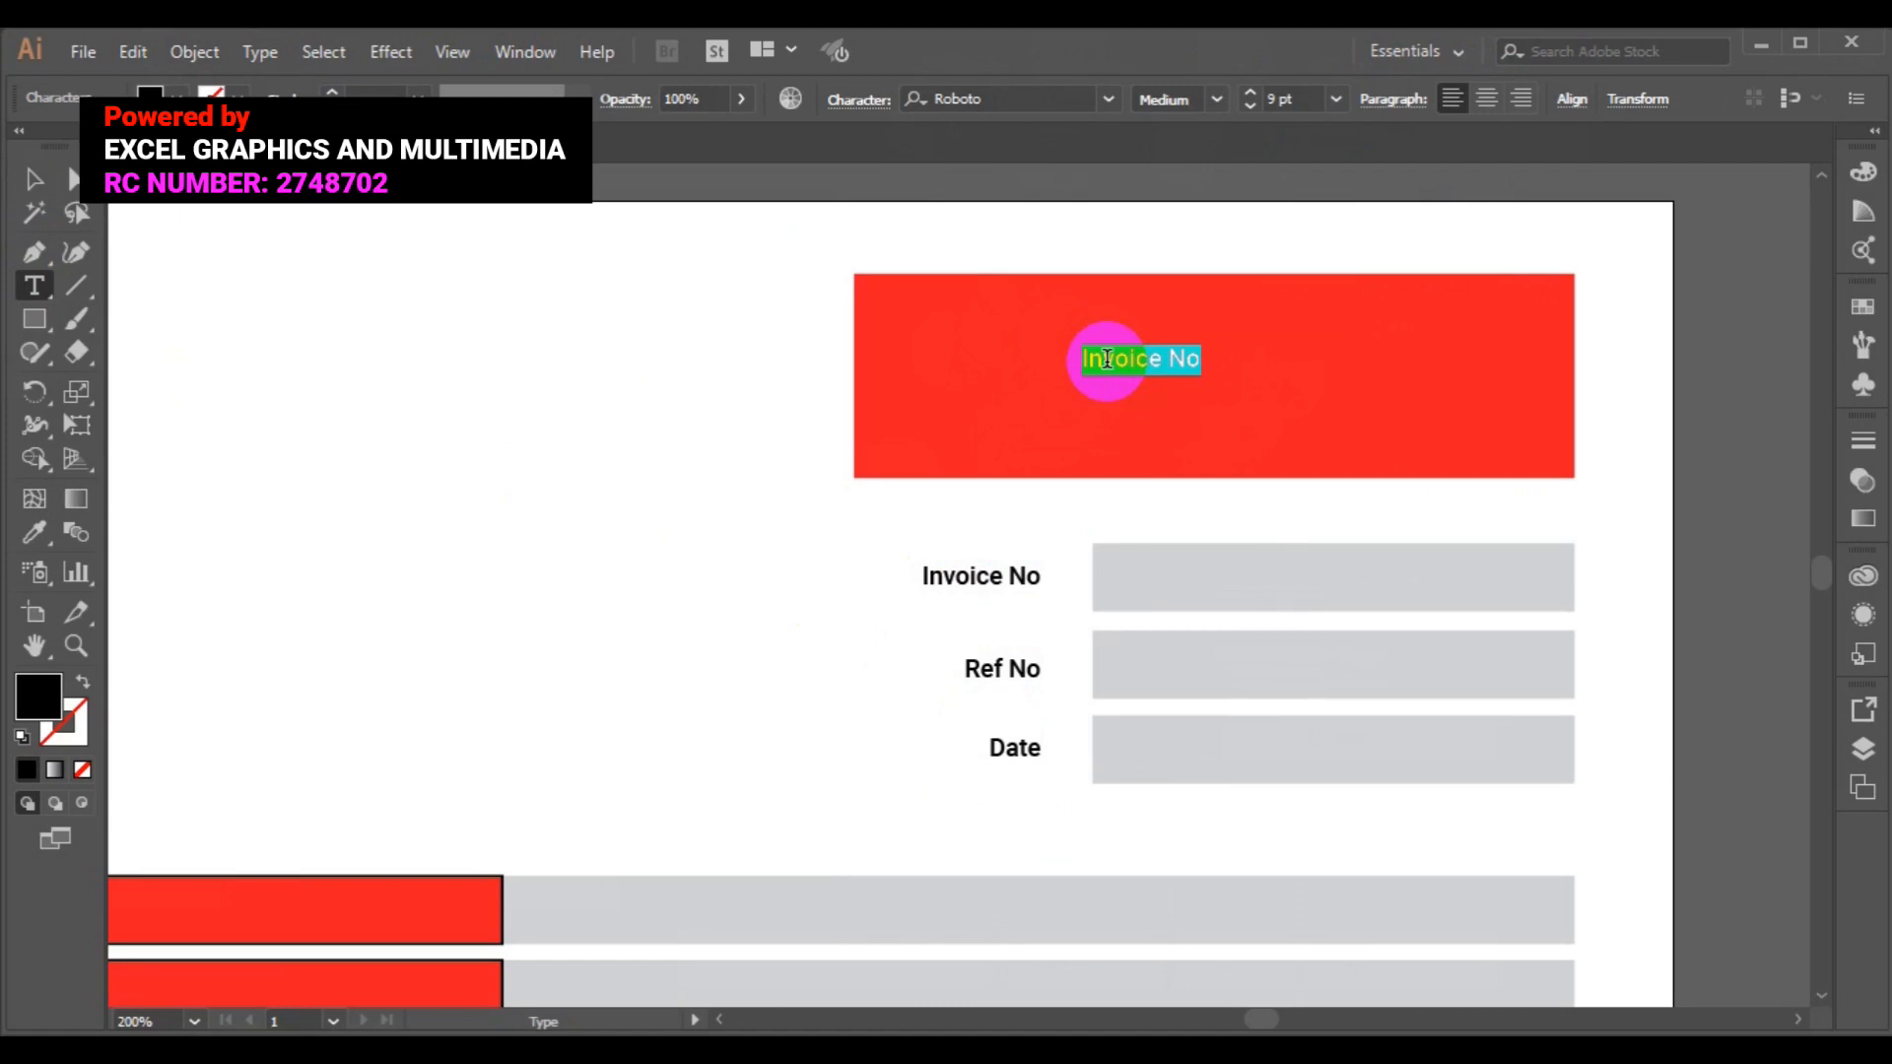
type("QOUTE")
Set the QOUTE text on the red rectangle to the Roboto Black font style at 36 pt.
double_click(1107, 358)
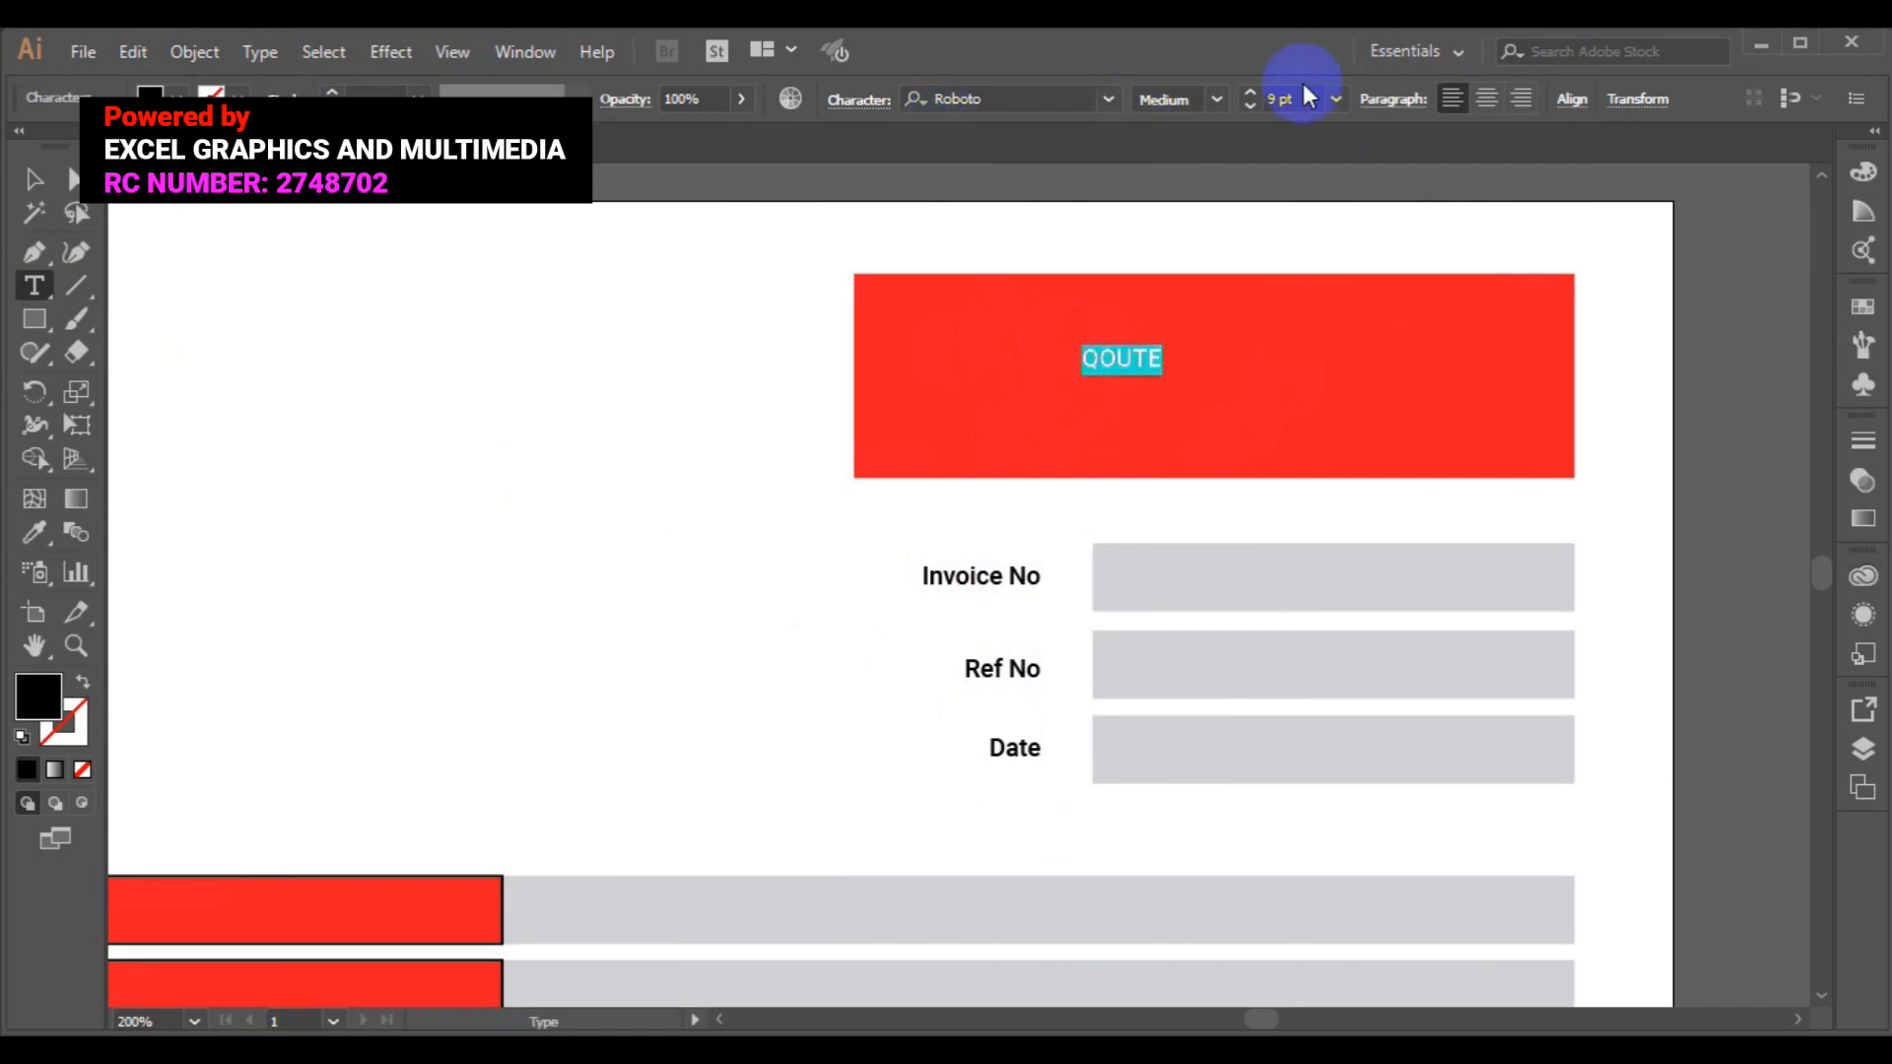
left_click(1222, 95)
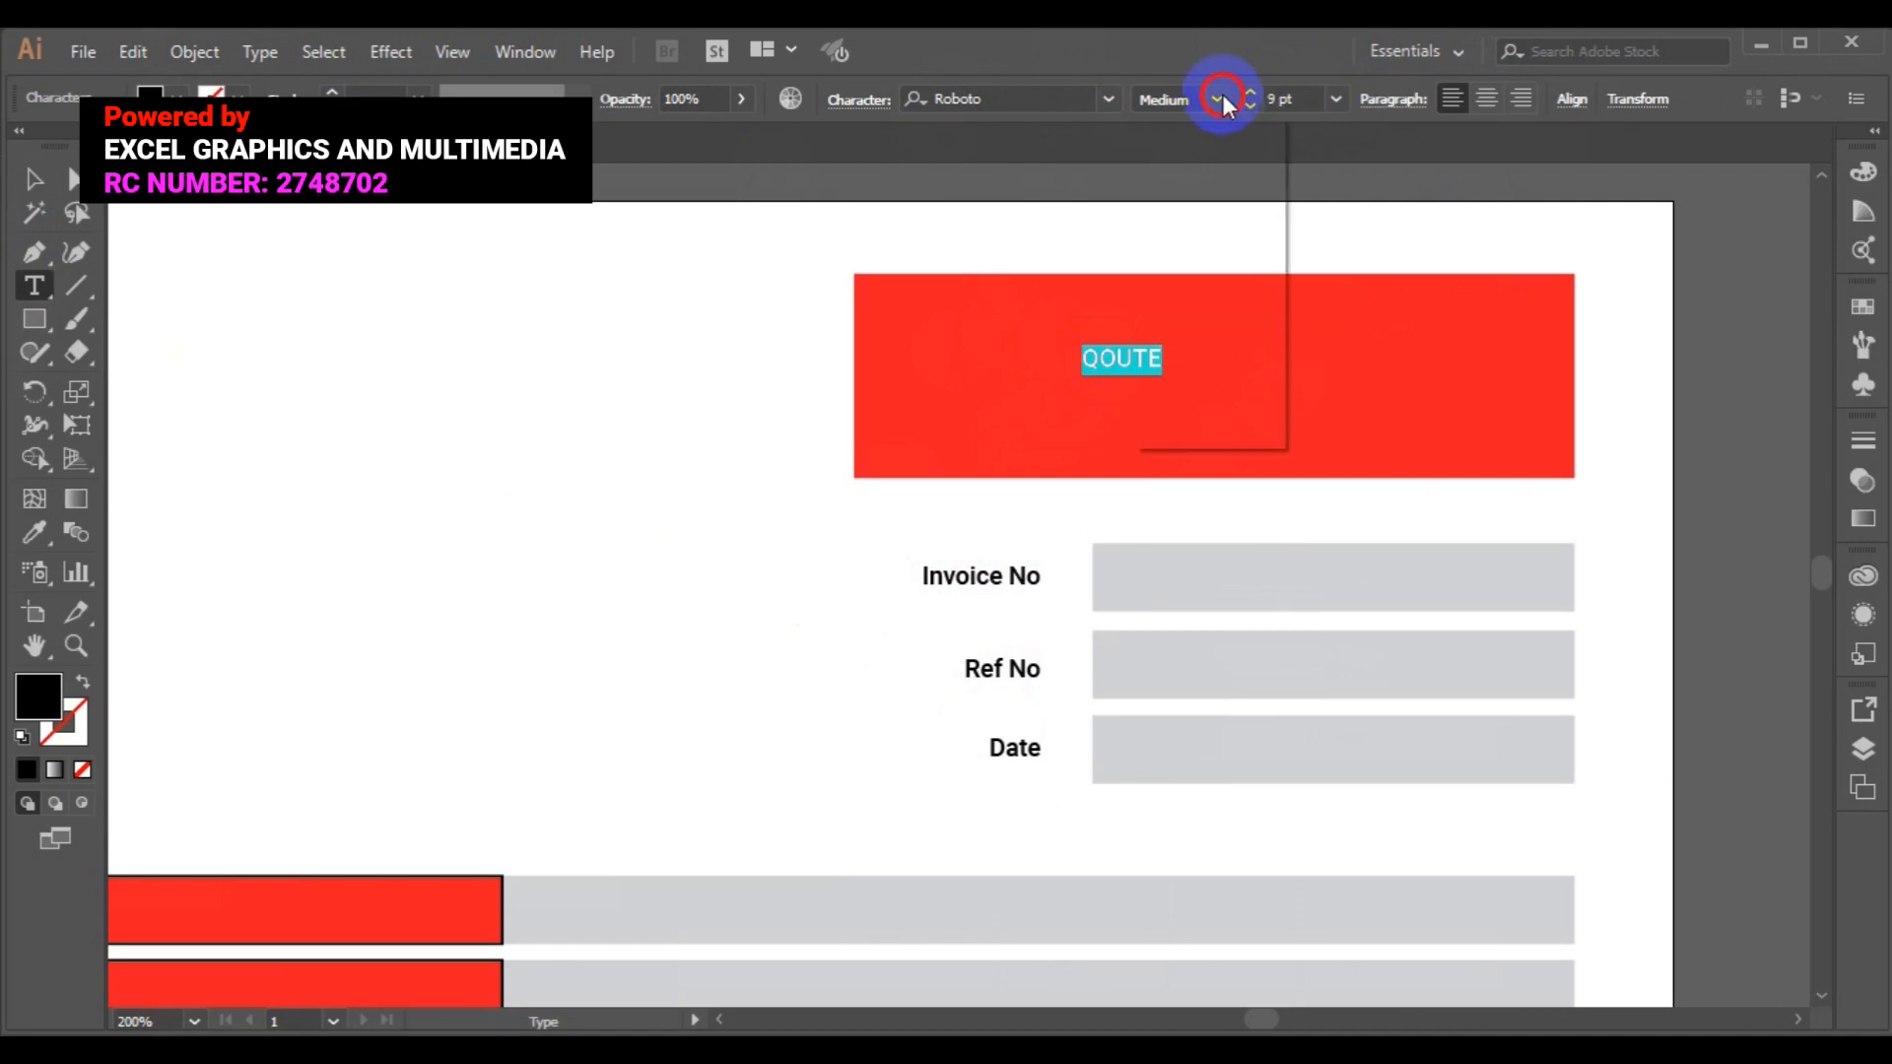
left_click(1215, 410)
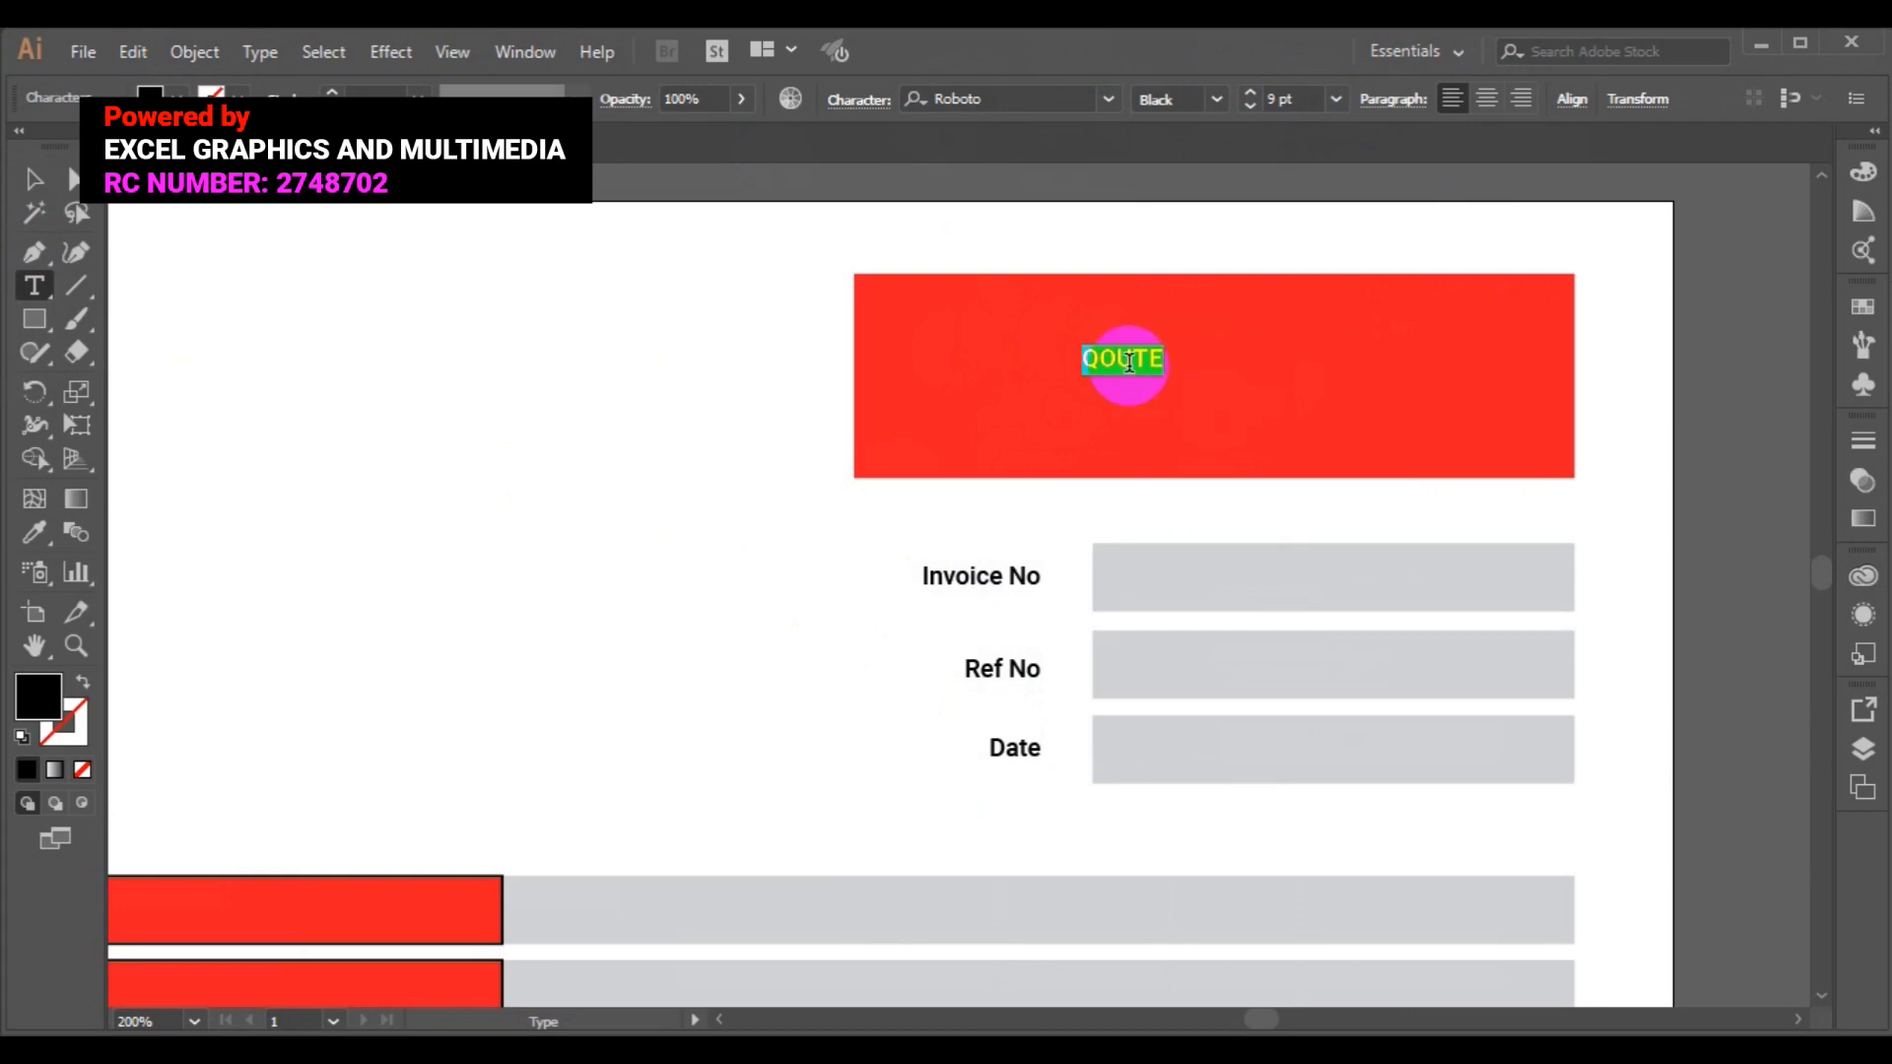
type("BILL")
key("ctrl+z")
left_click(1335, 98)
left_click(1380, 499)
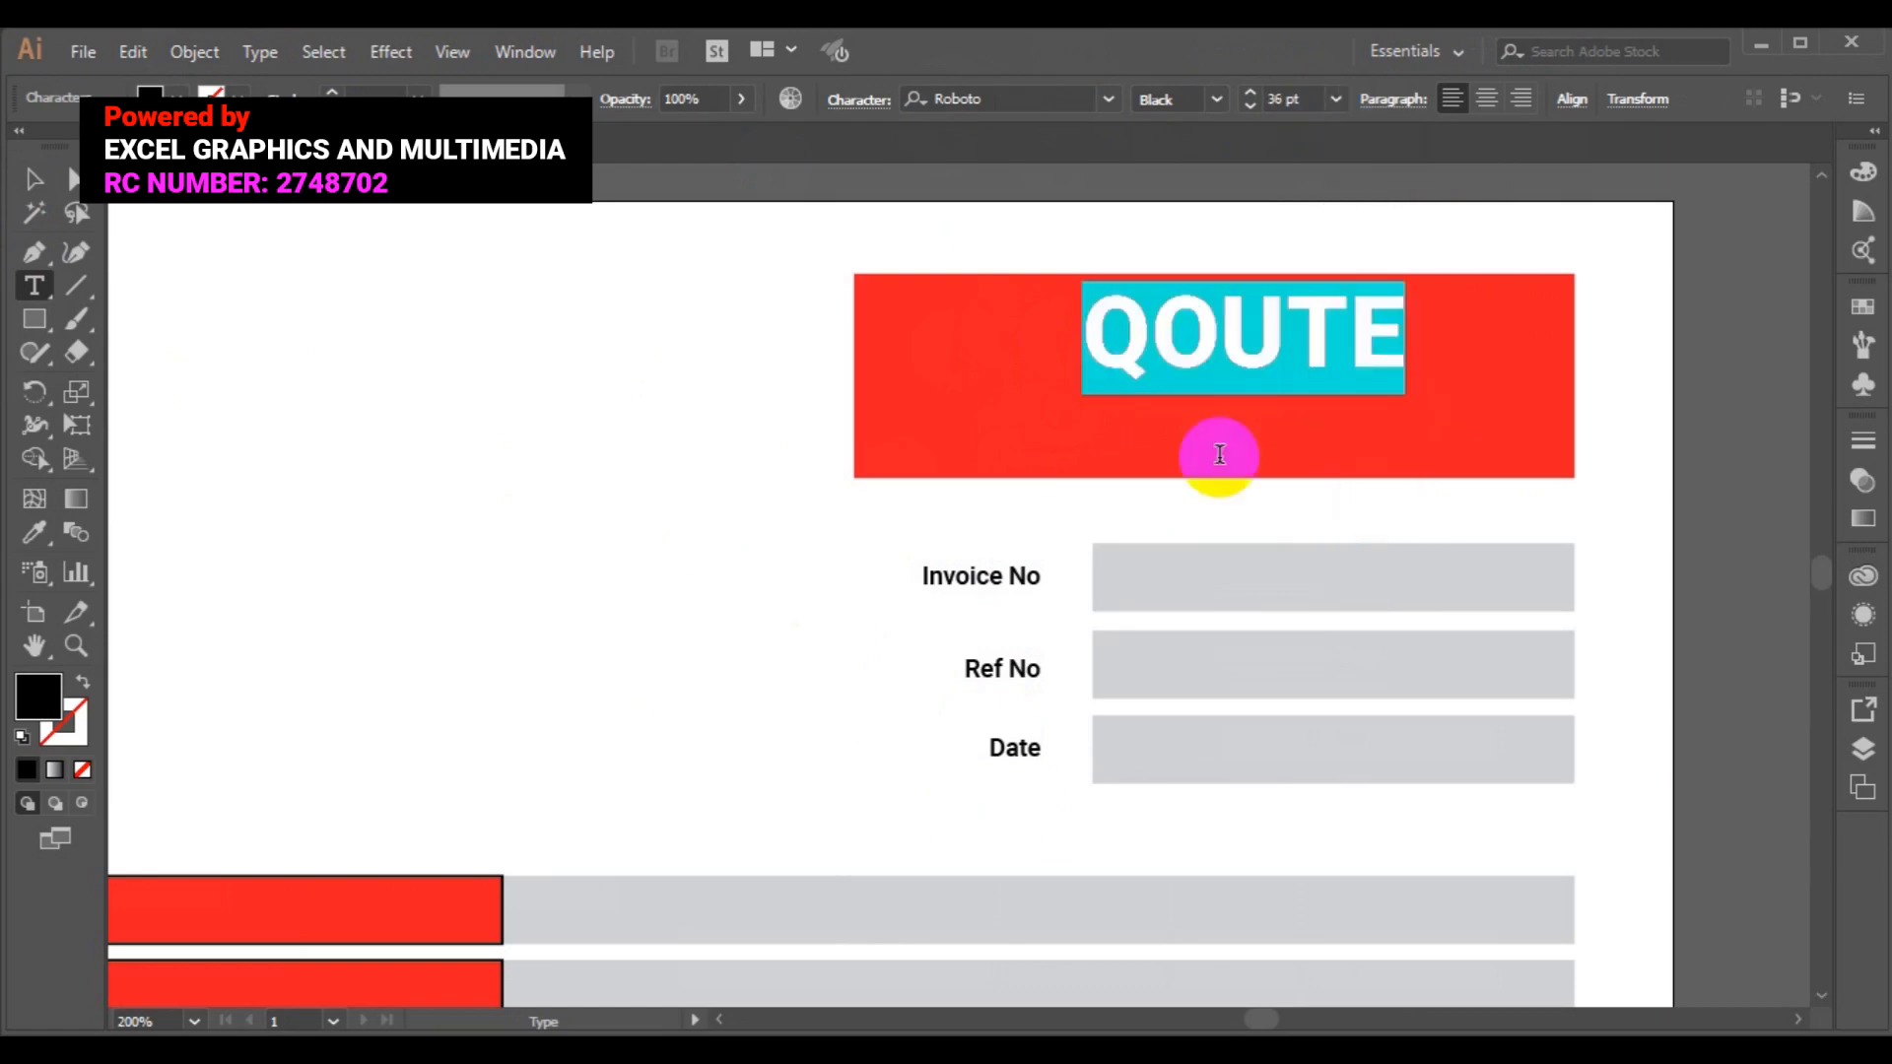
Try the QOUTE text at 24 pt, and set its size back to 36 pt.
left_click(1336, 100)
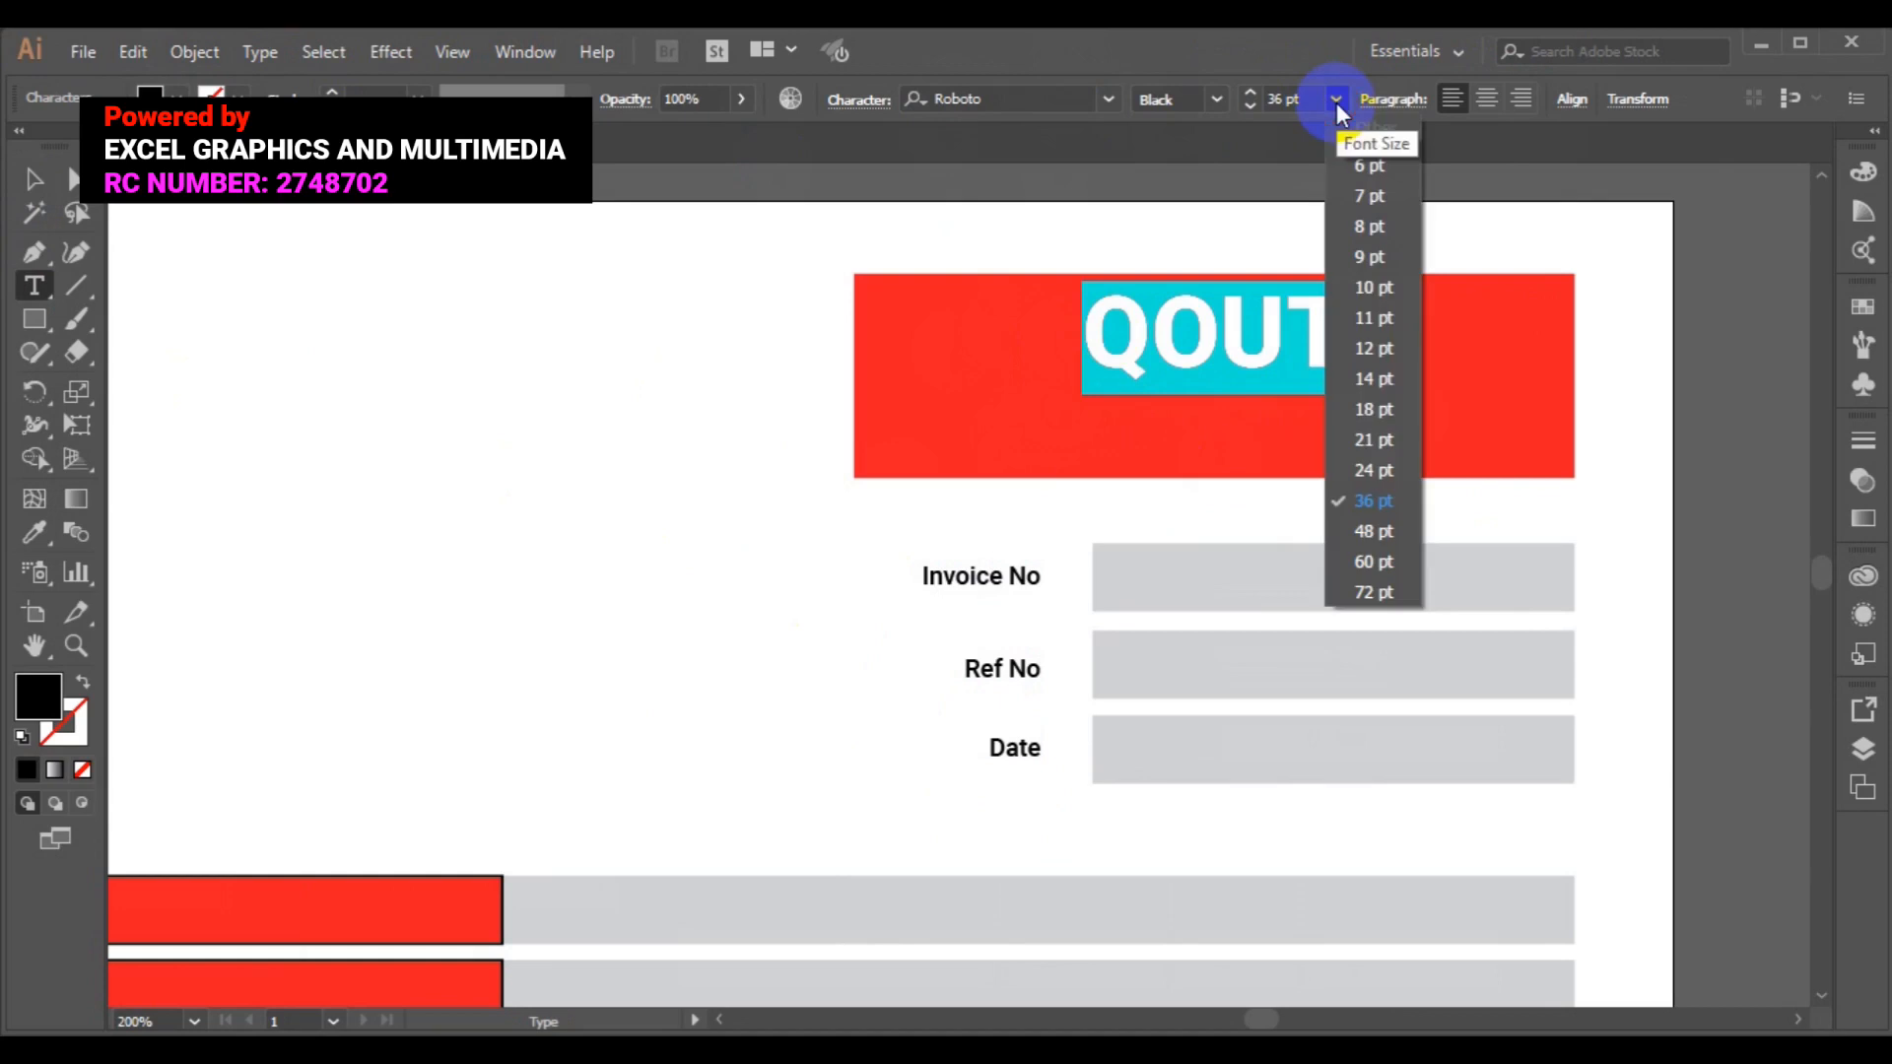
left_click(1376, 470)
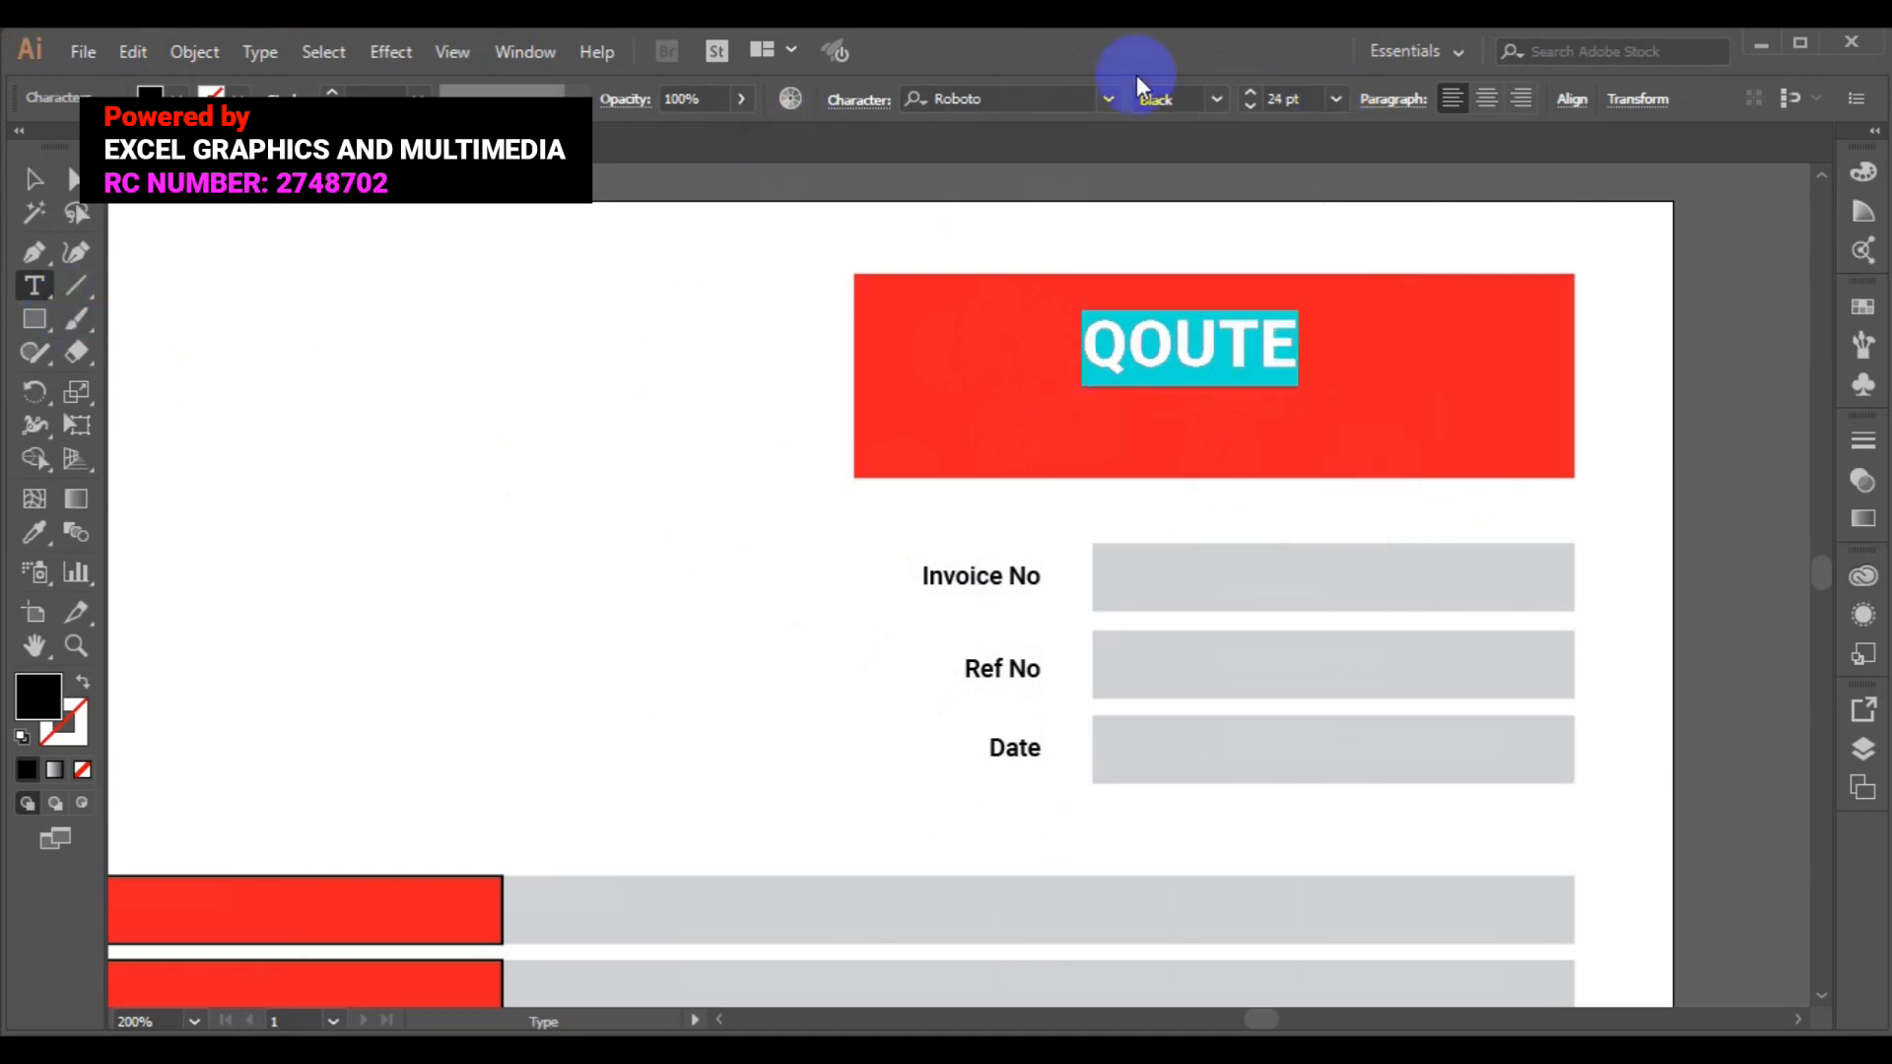
left_click(1336, 100)
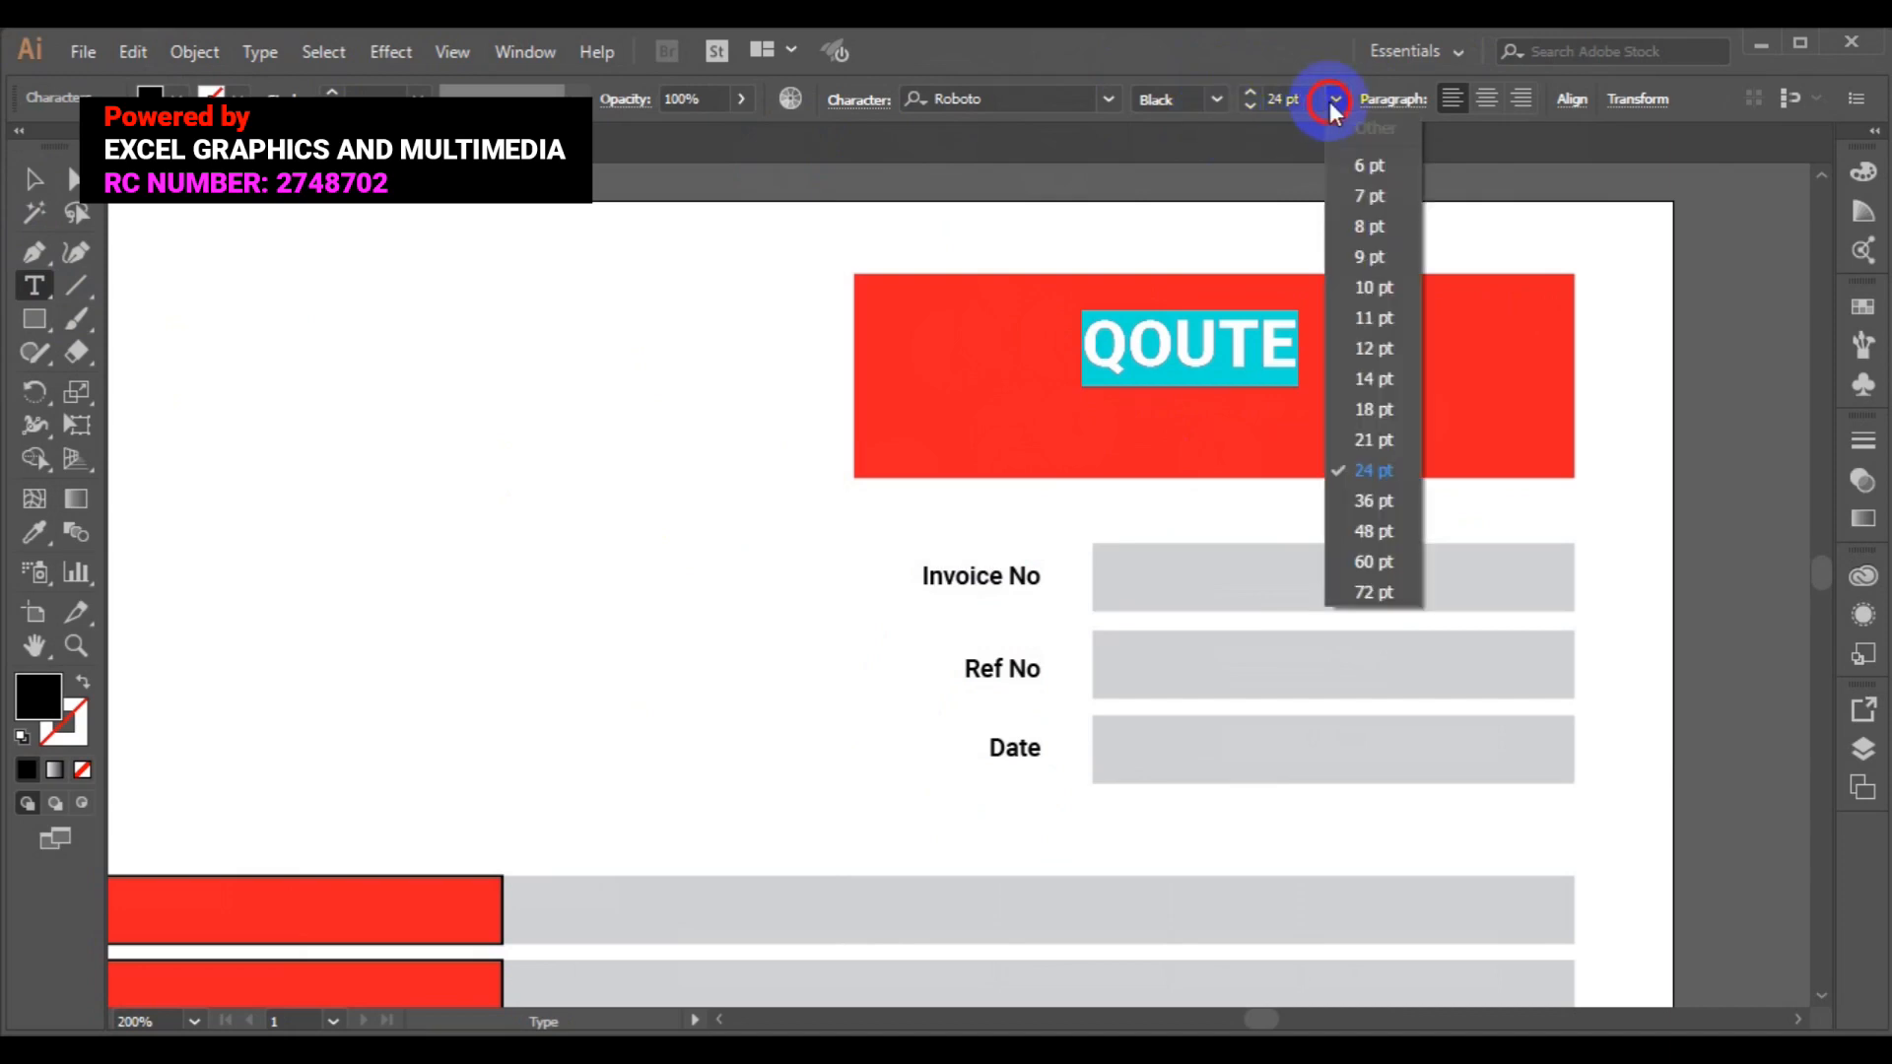
left_click(1374, 502)
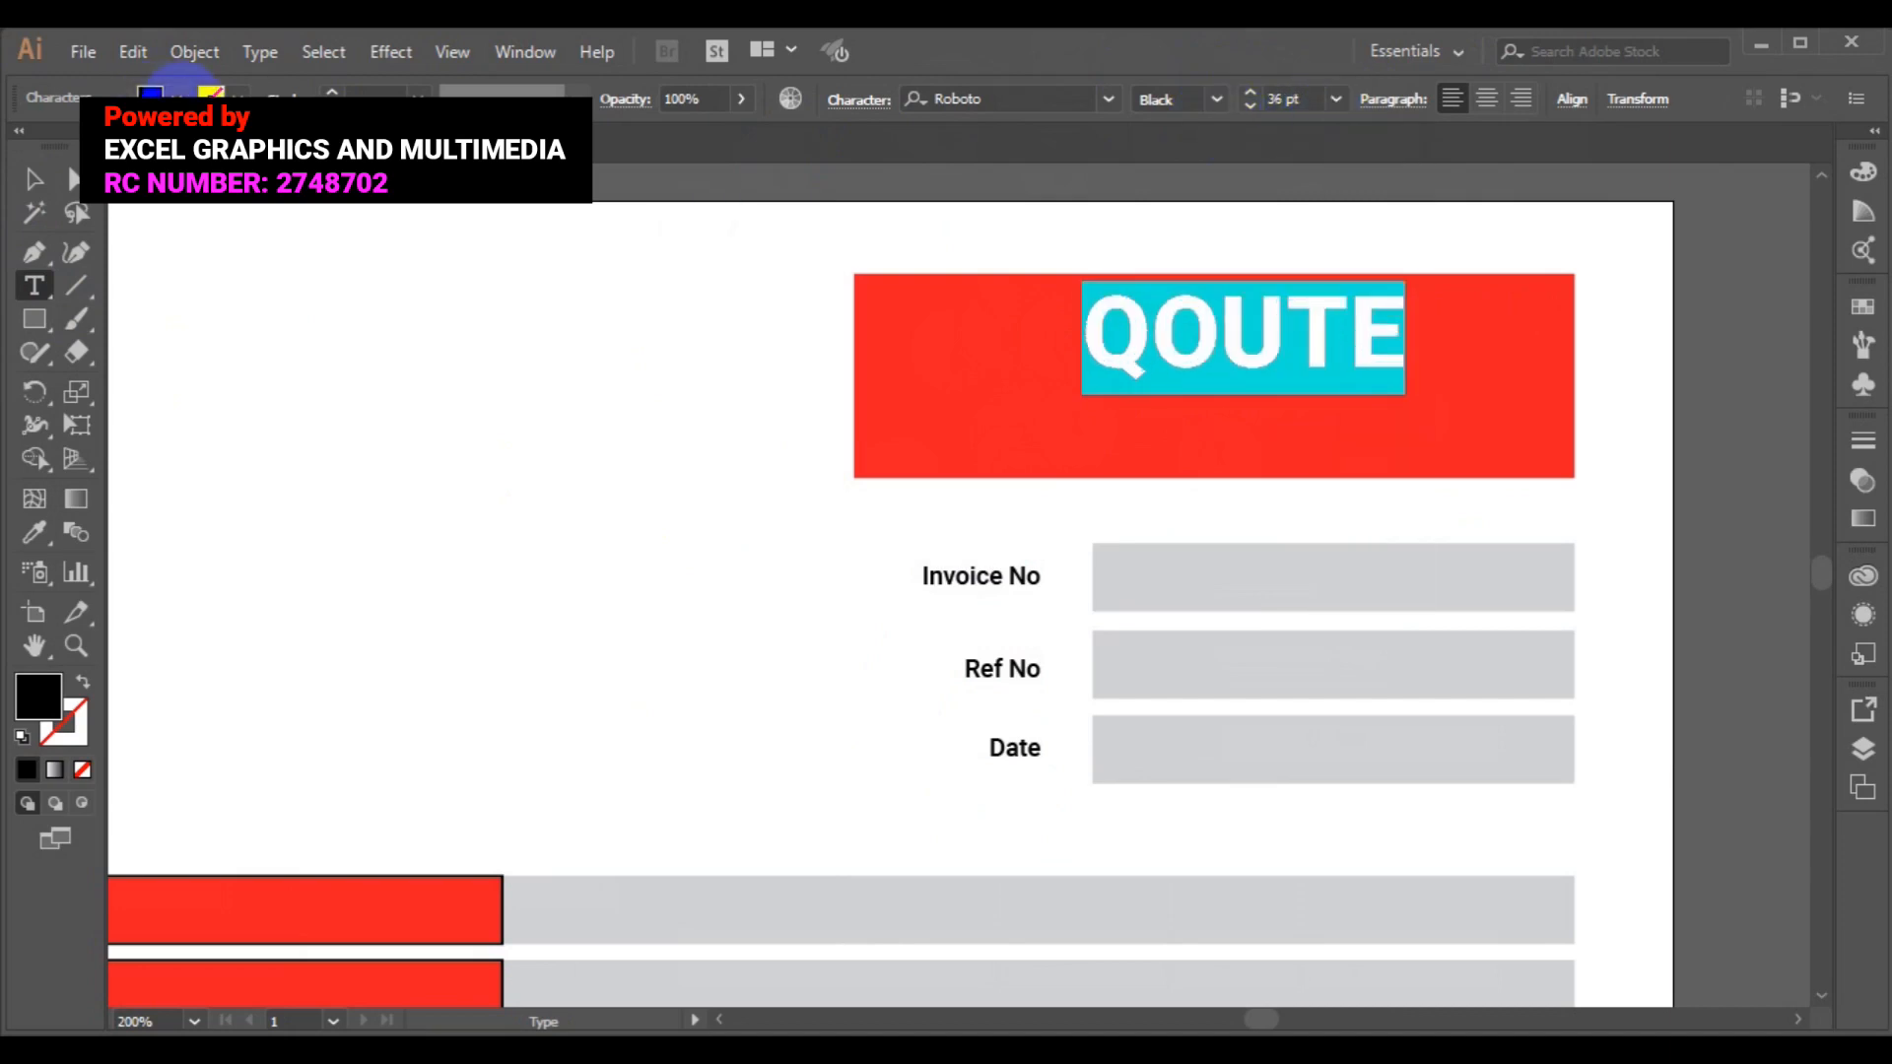
Fill the QOUTE text with white and finish editing it.
left_click(162, 96)
left_click(60, 152)
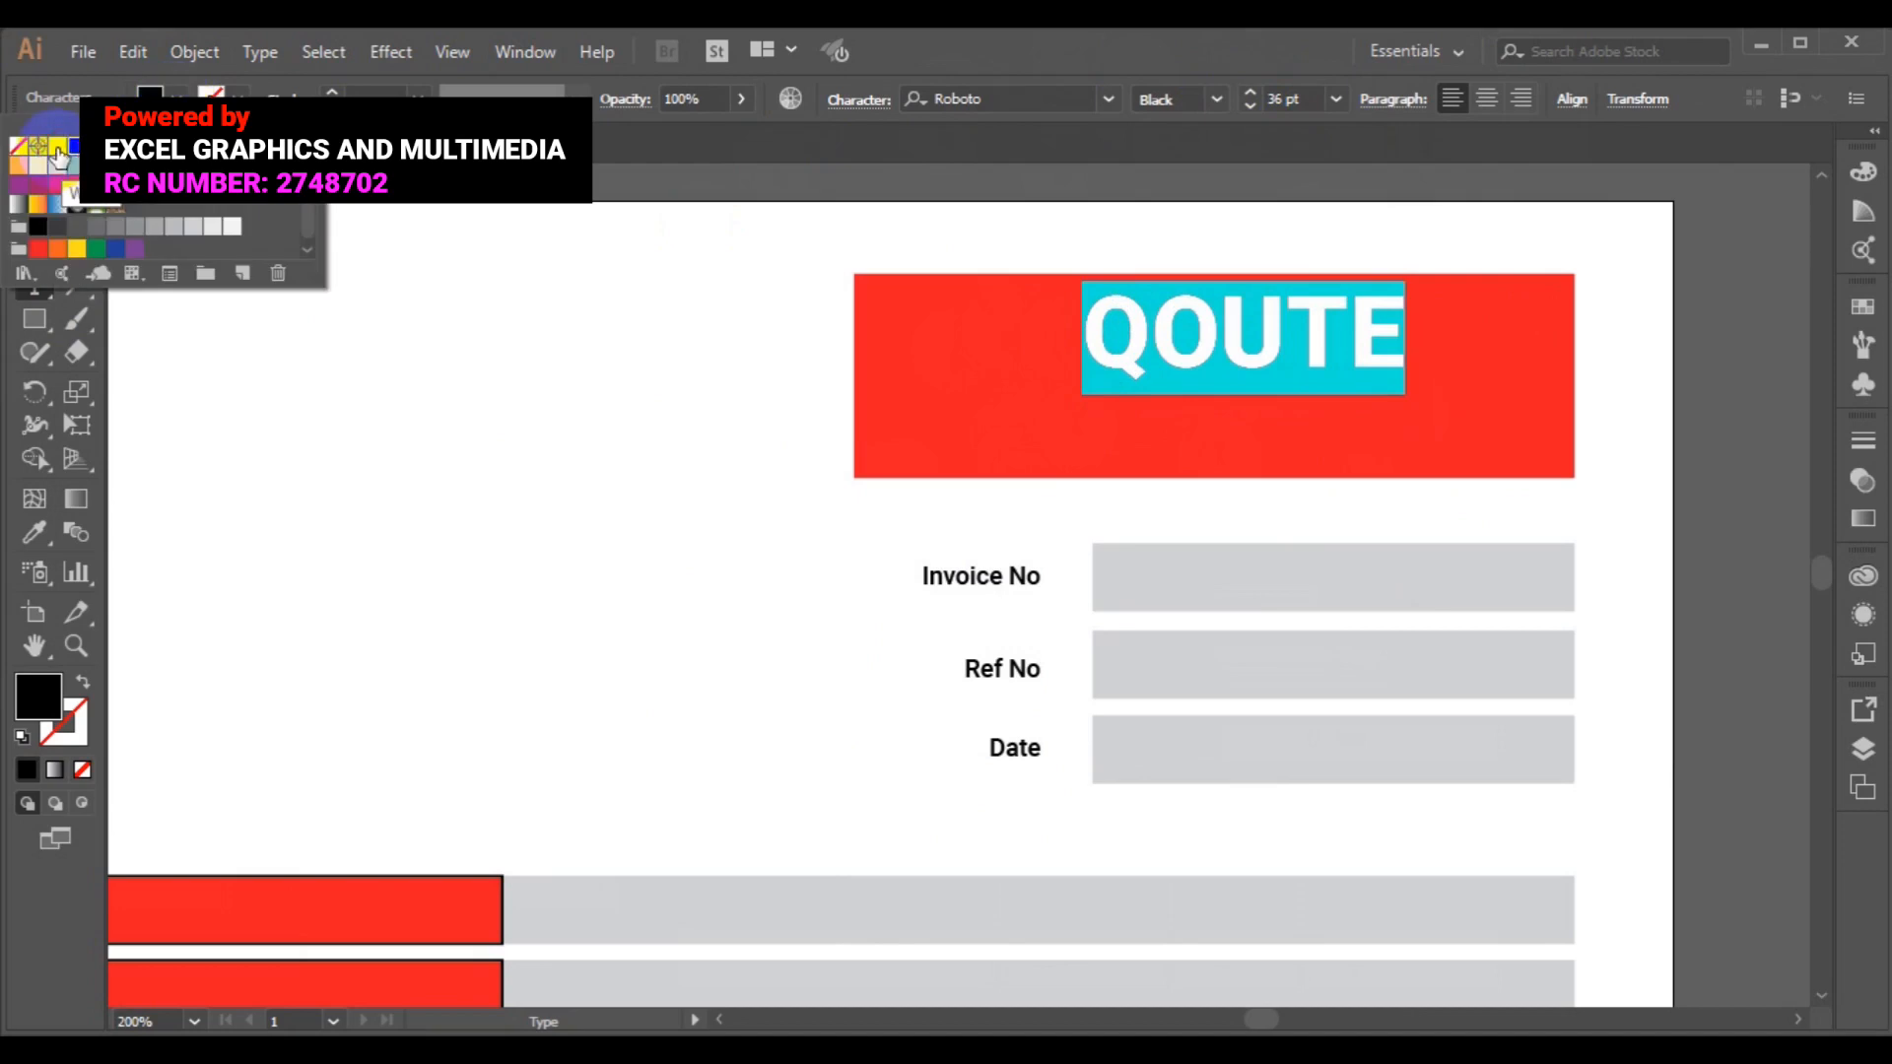
left_click(33, 184)
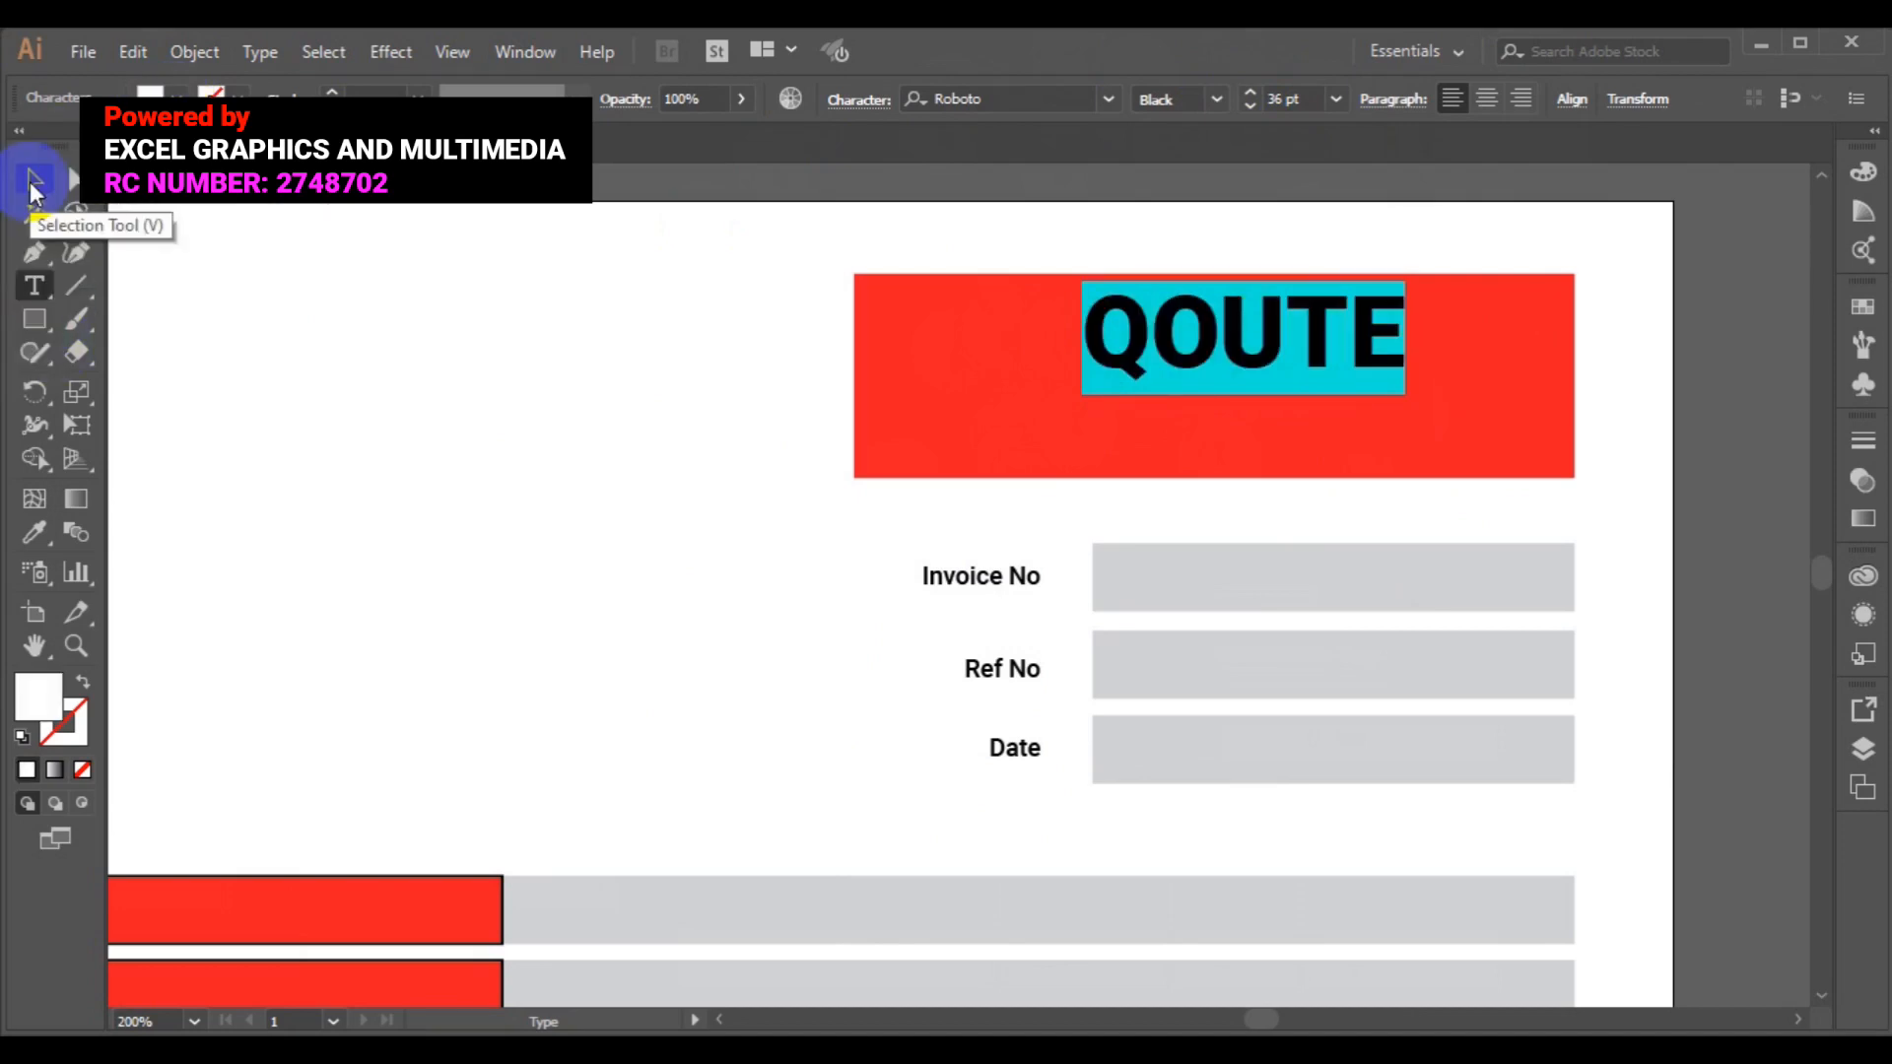
Vertically center the QOUTE text and its large red rectangle with each other, and deselect them.
left_click(30, 185)
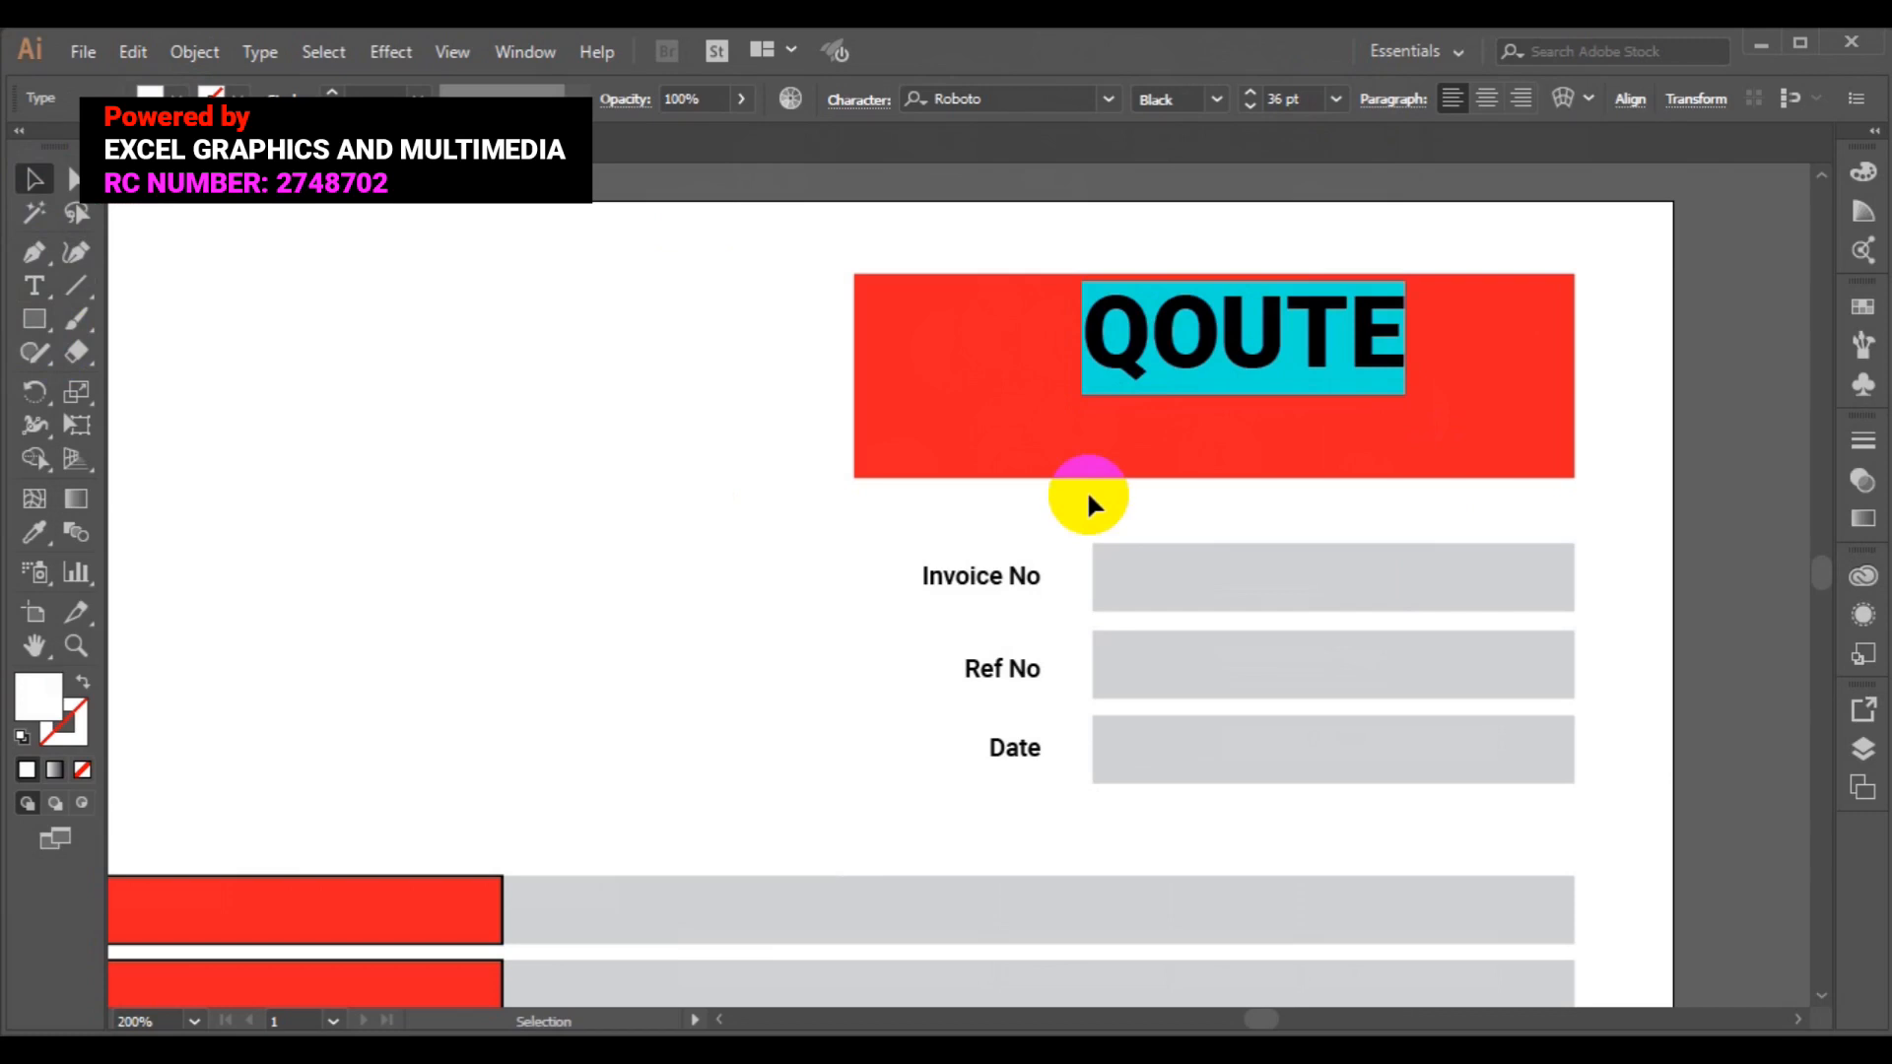
left_click(1128, 373)
left_click(1012, 456, "shift")
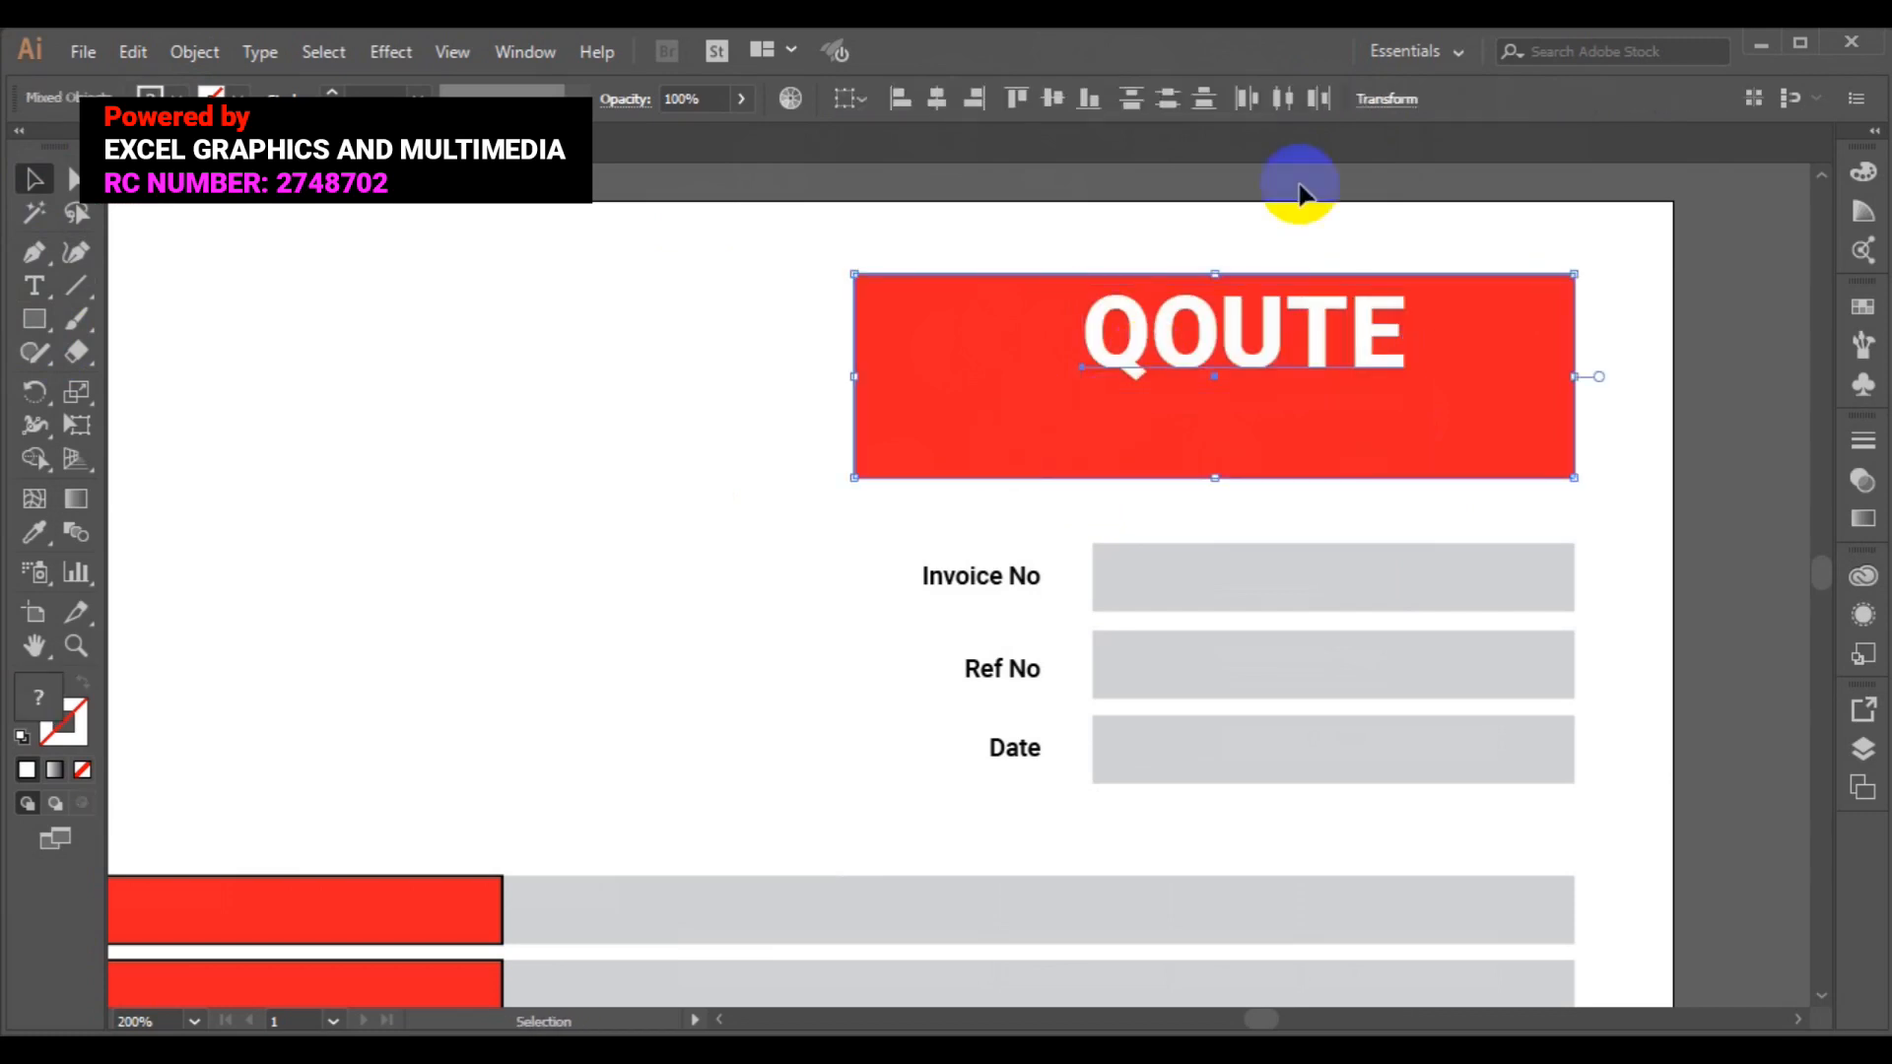
left_click(1053, 99)
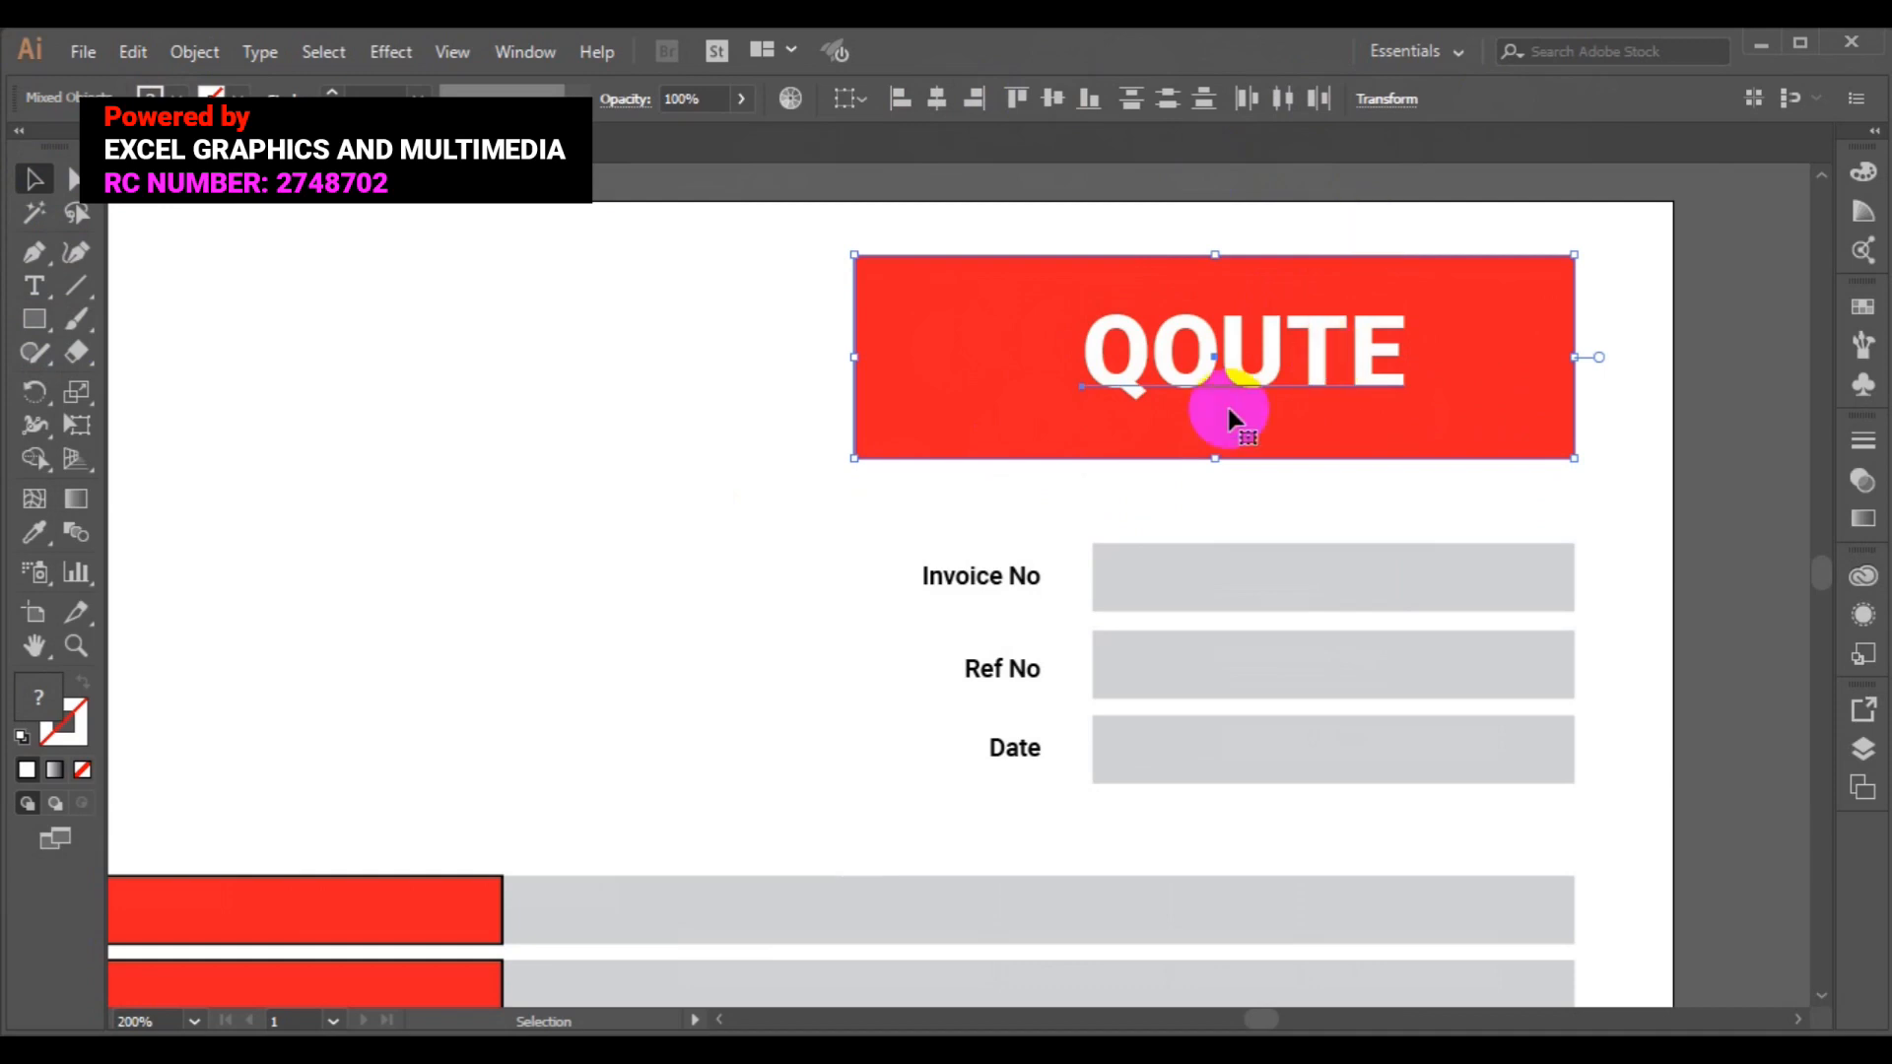
left_click(592, 484)
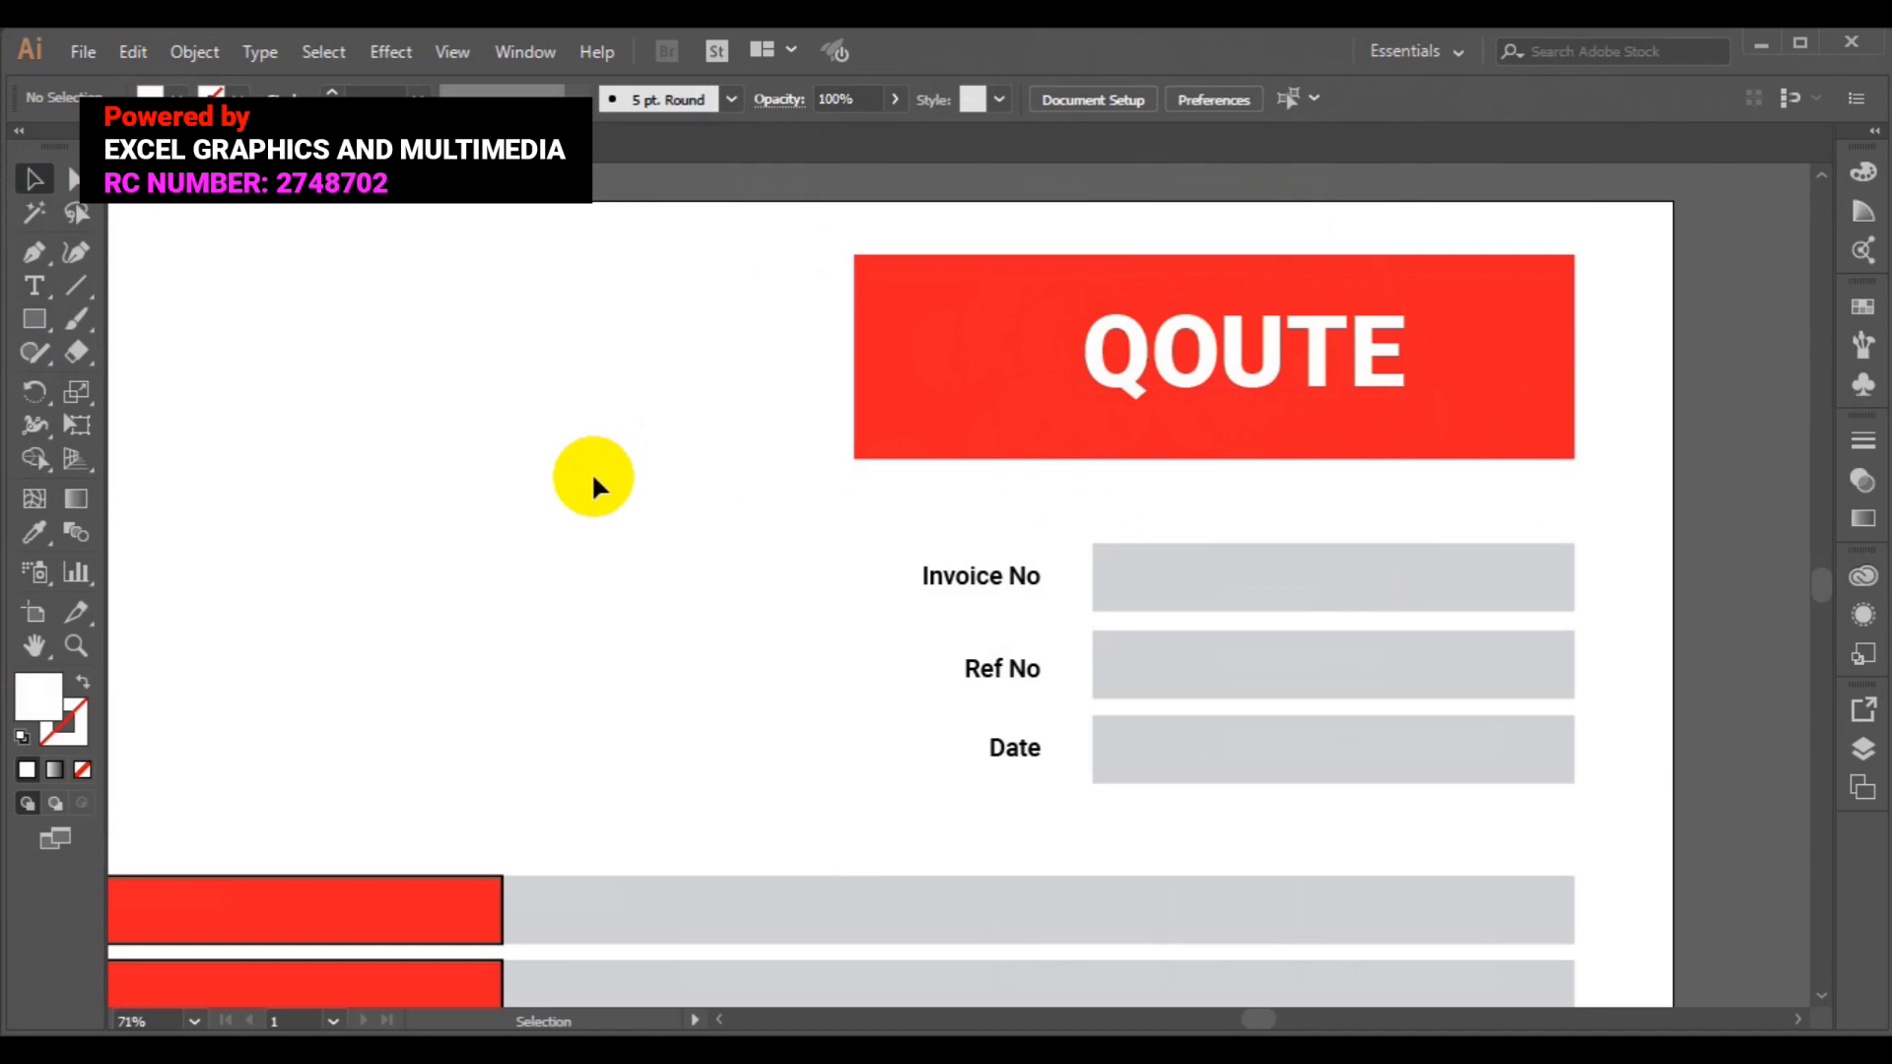
key("ctrl+0")
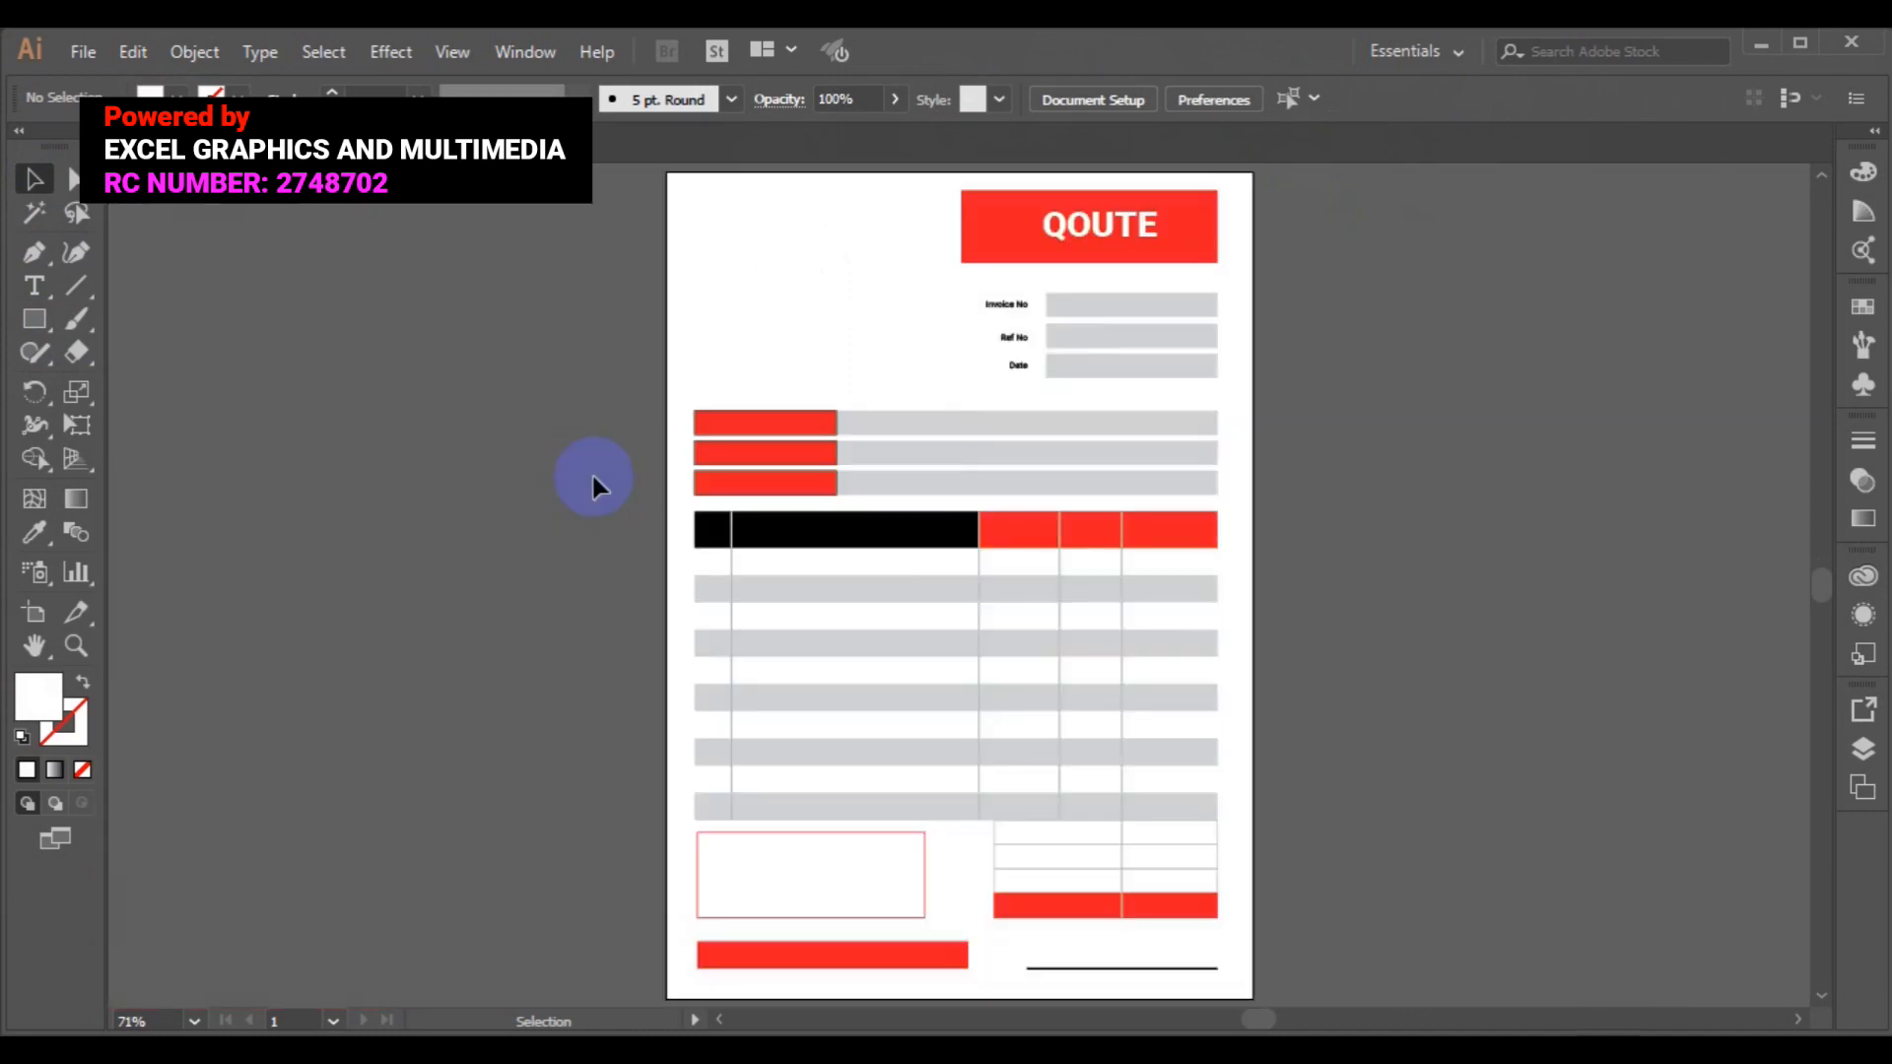
Copy the Invoice No label onto the topmost of the three small red boxes above the table.
left_click(992, 316)
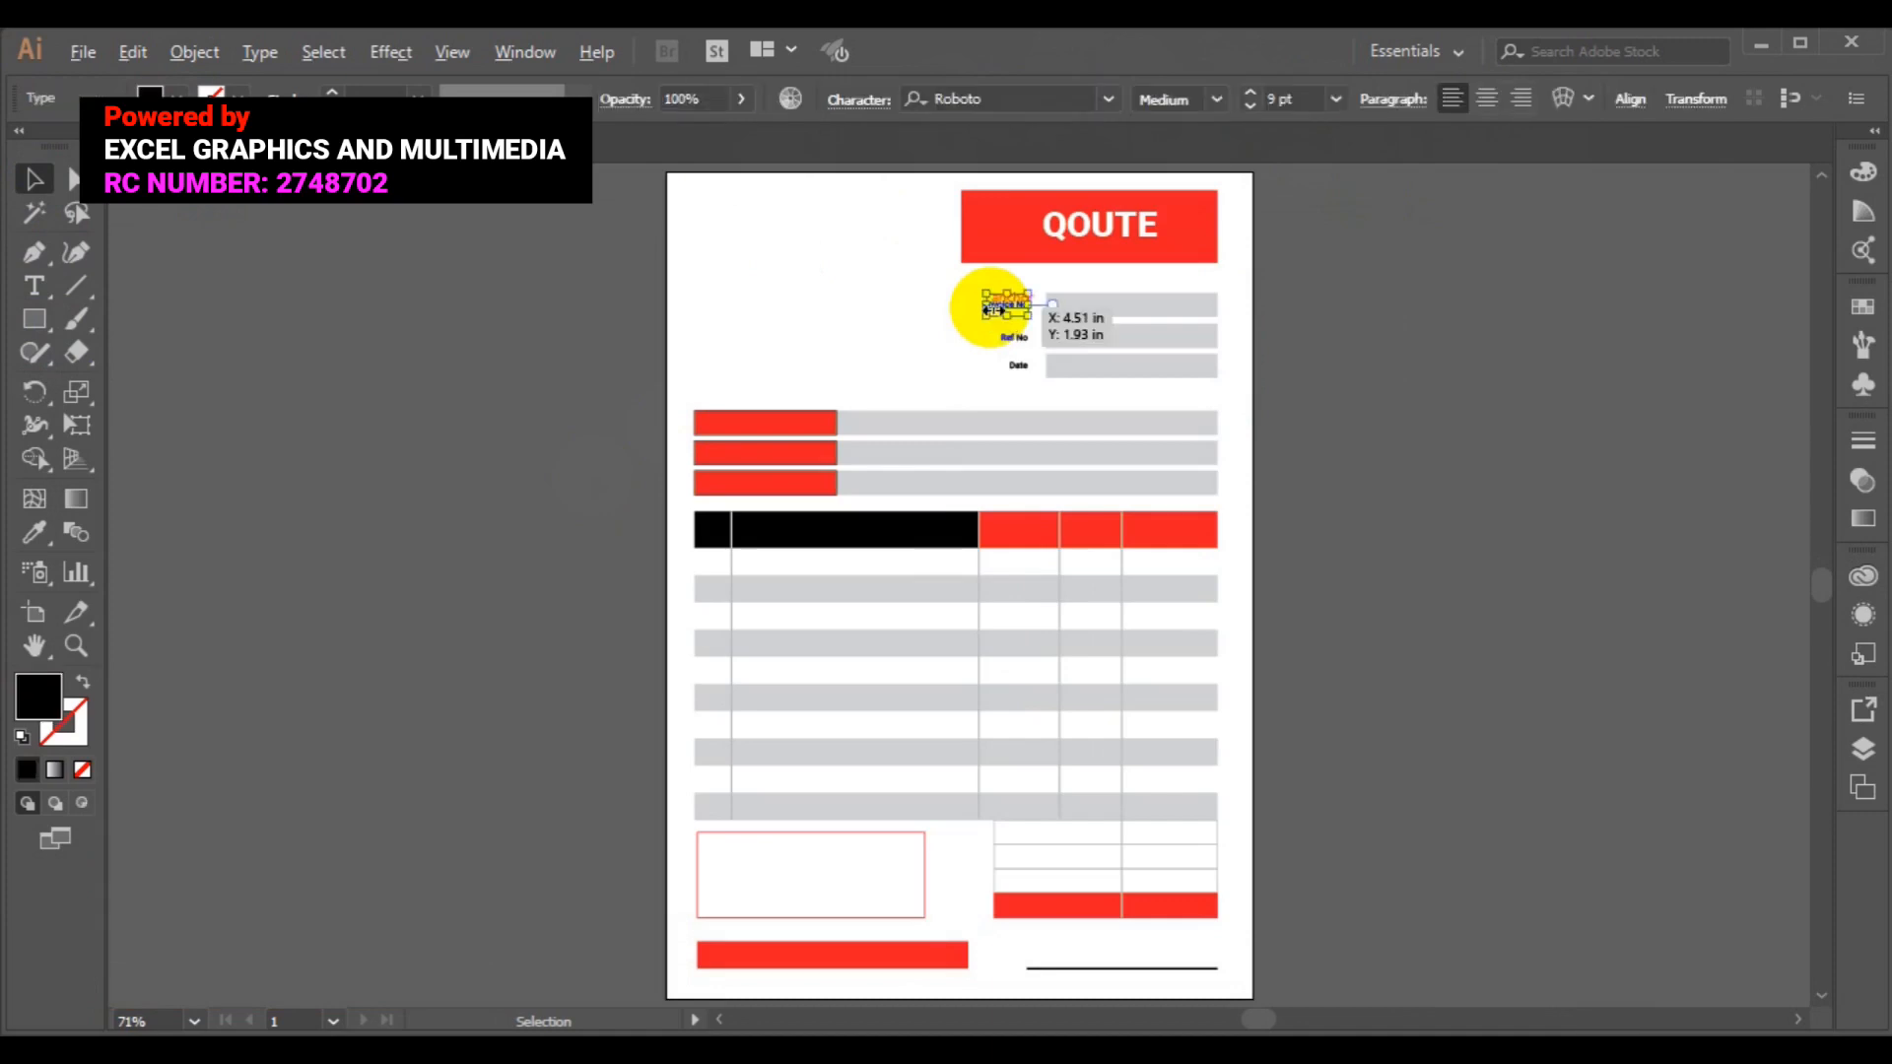
left_click(959, 338)
left_click_drag(959, 344, 755, 430)
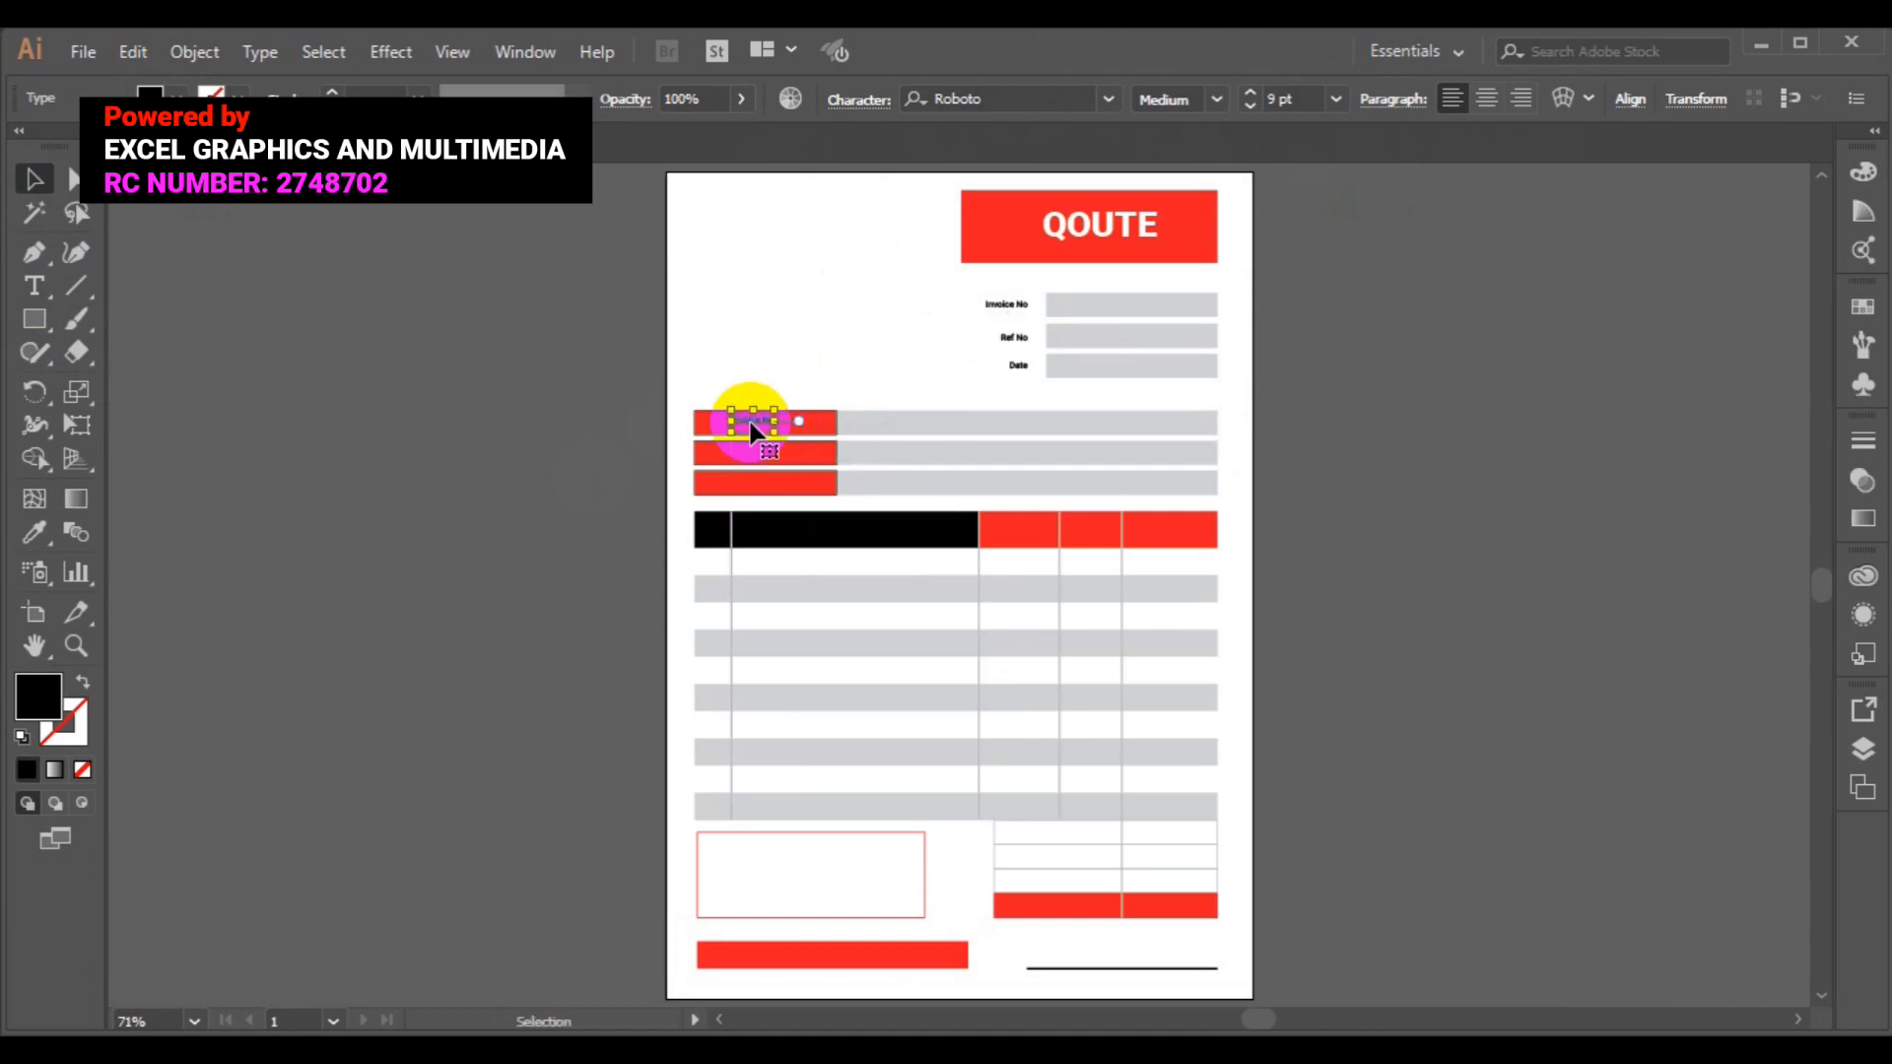
key("ctrl+plus")
key("ctrl+plus")
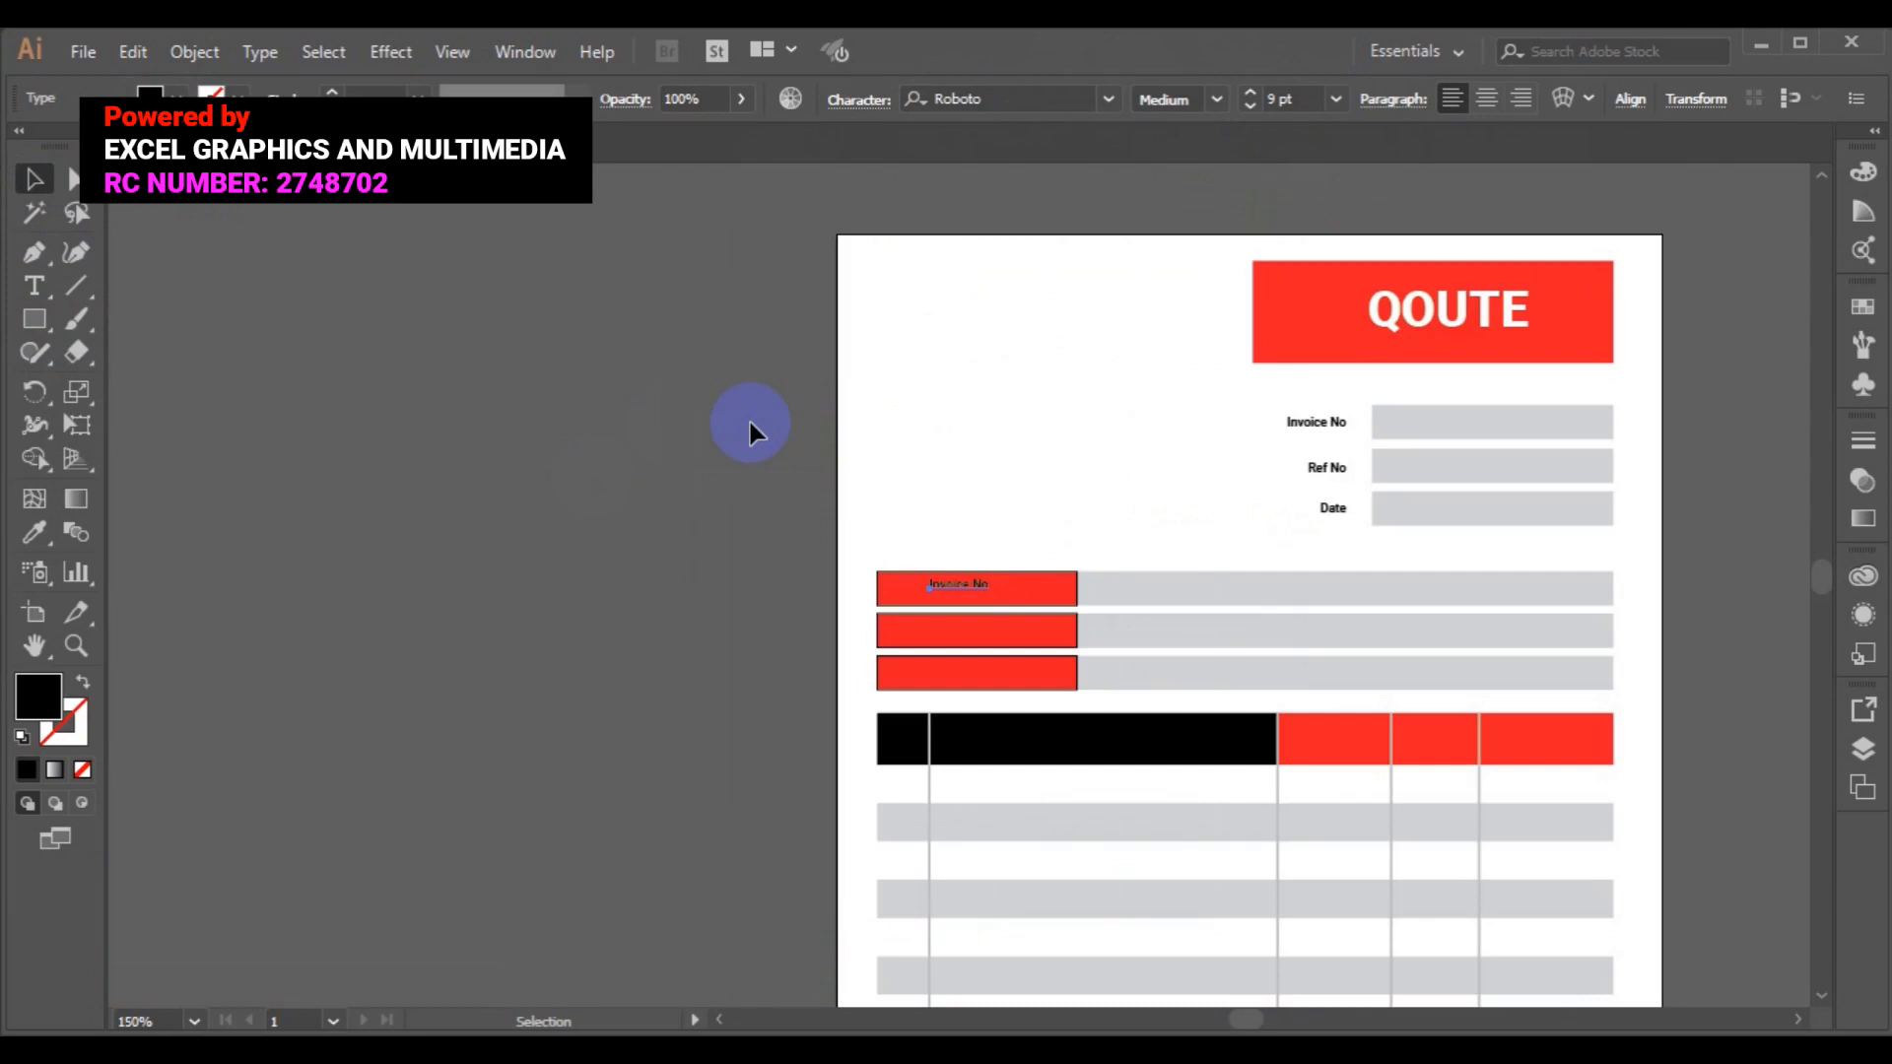
Change the copied label's text in the topmost small red box to "Name".
left_click(43, 284)
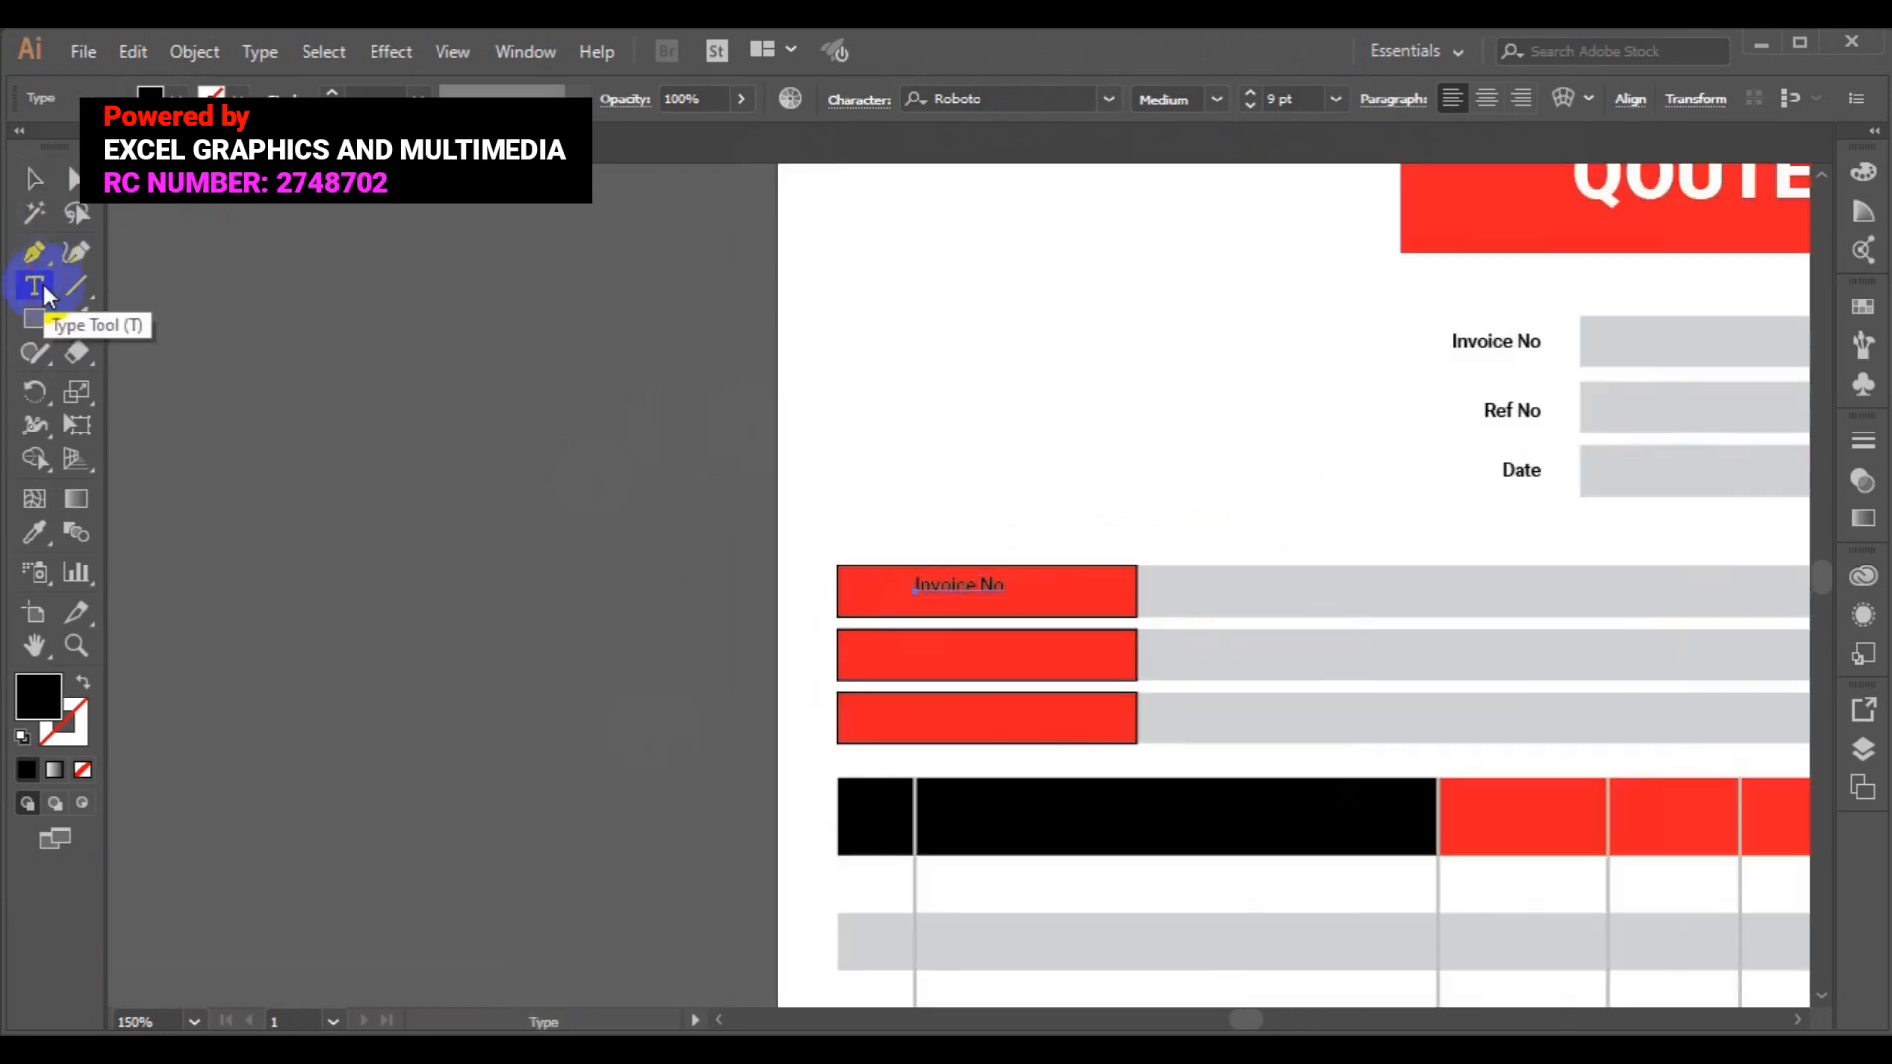
left_click(965, 606)
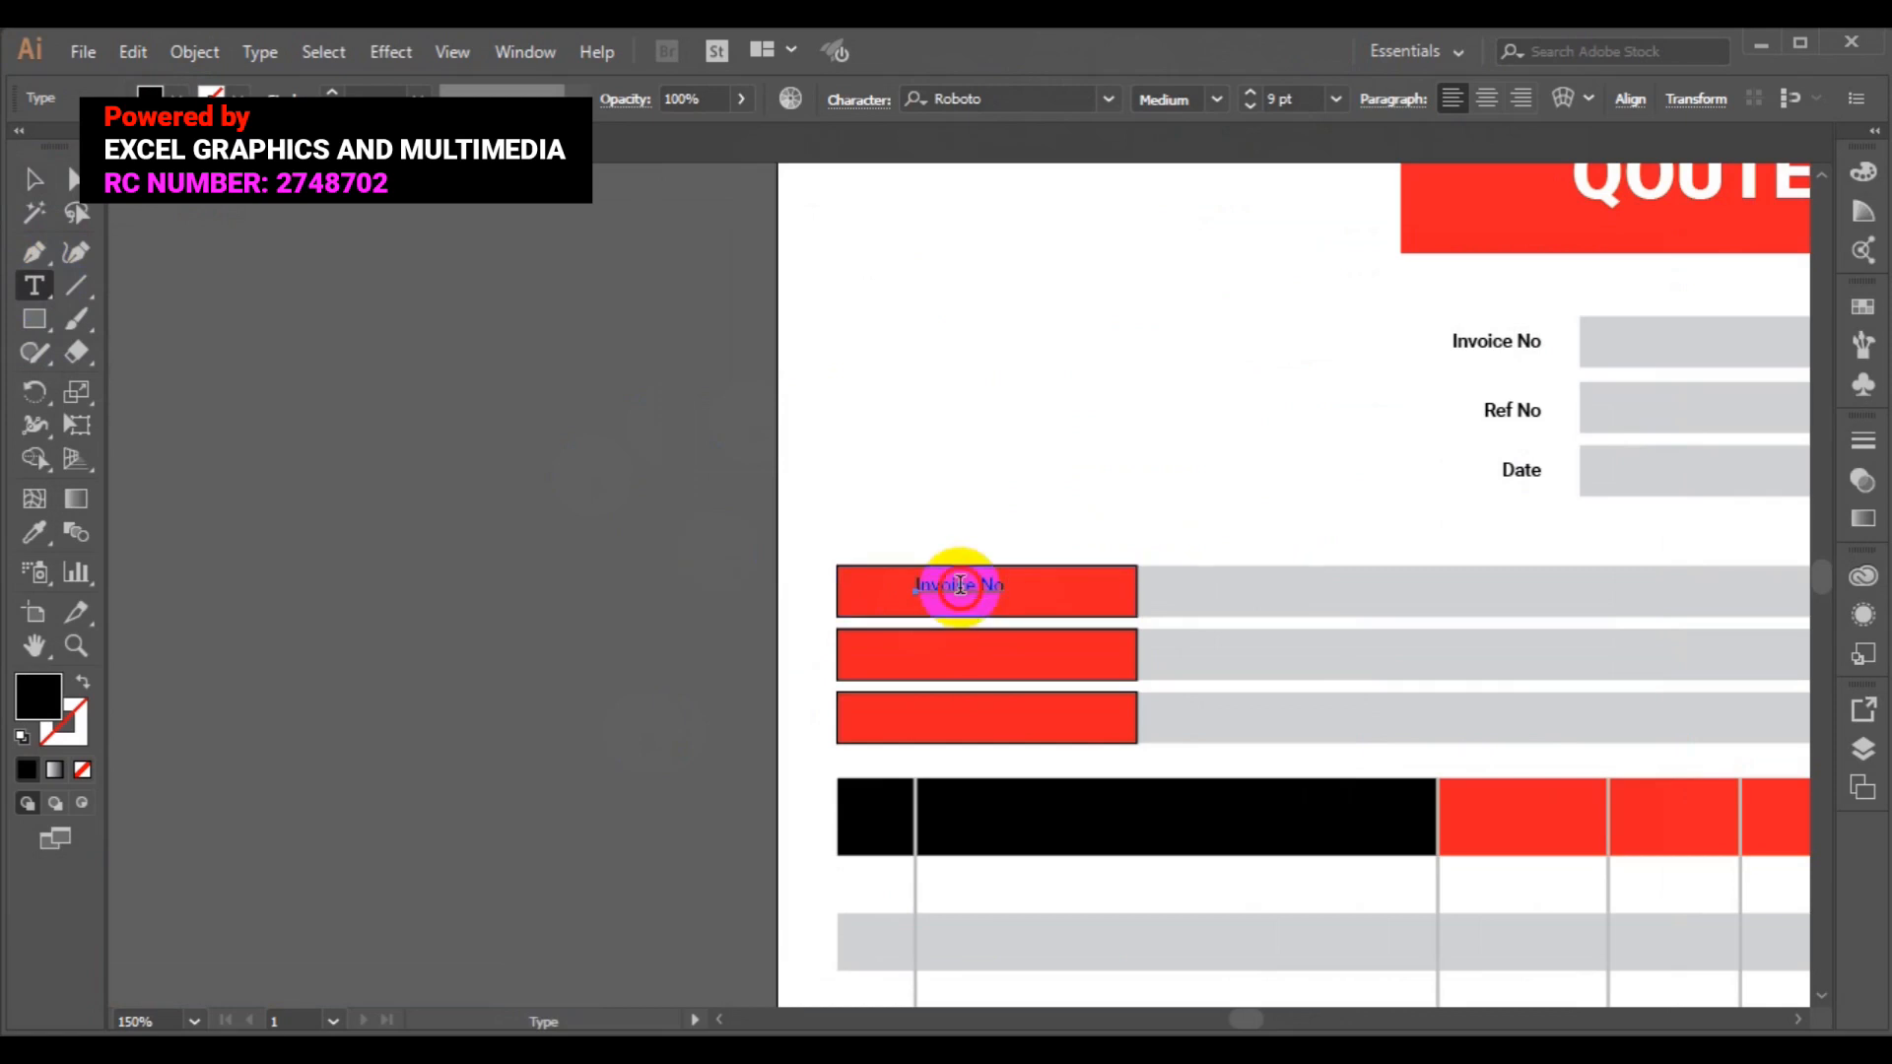
left_click(959, 587)
triple_click(959, 587)
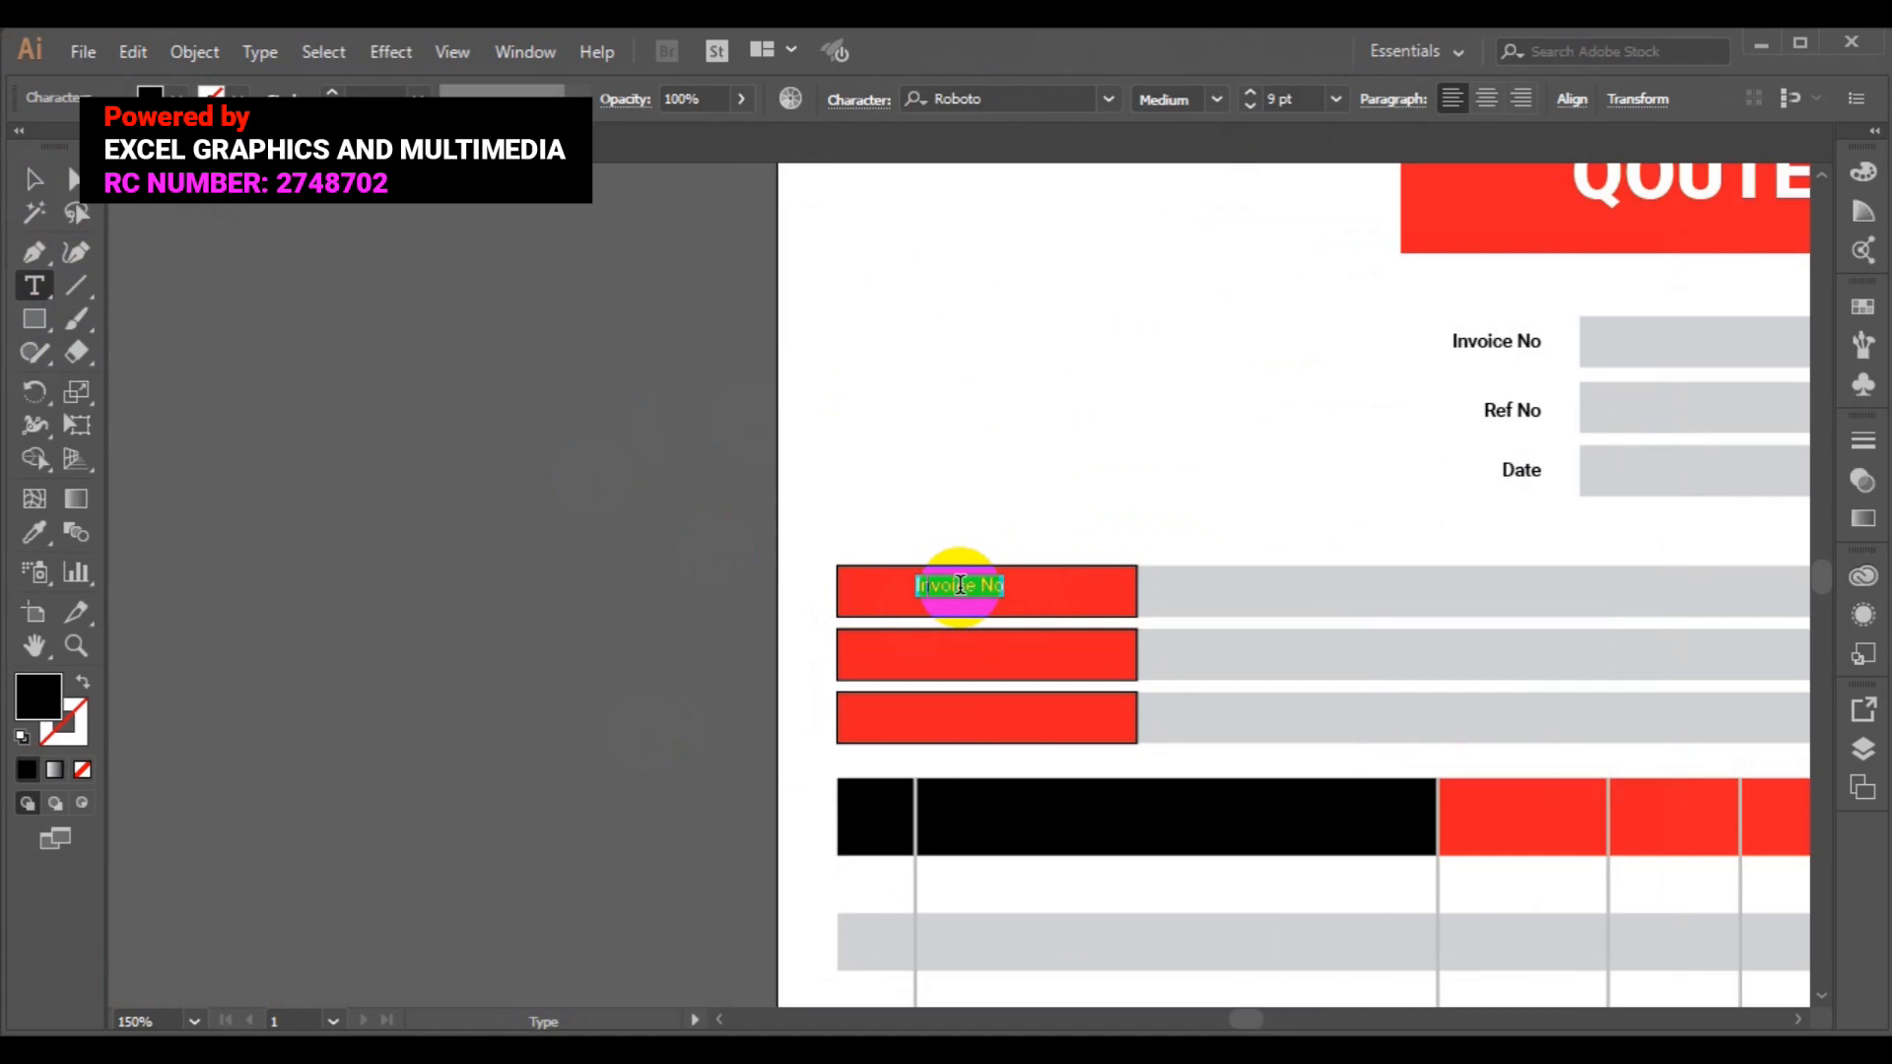
type("Name")
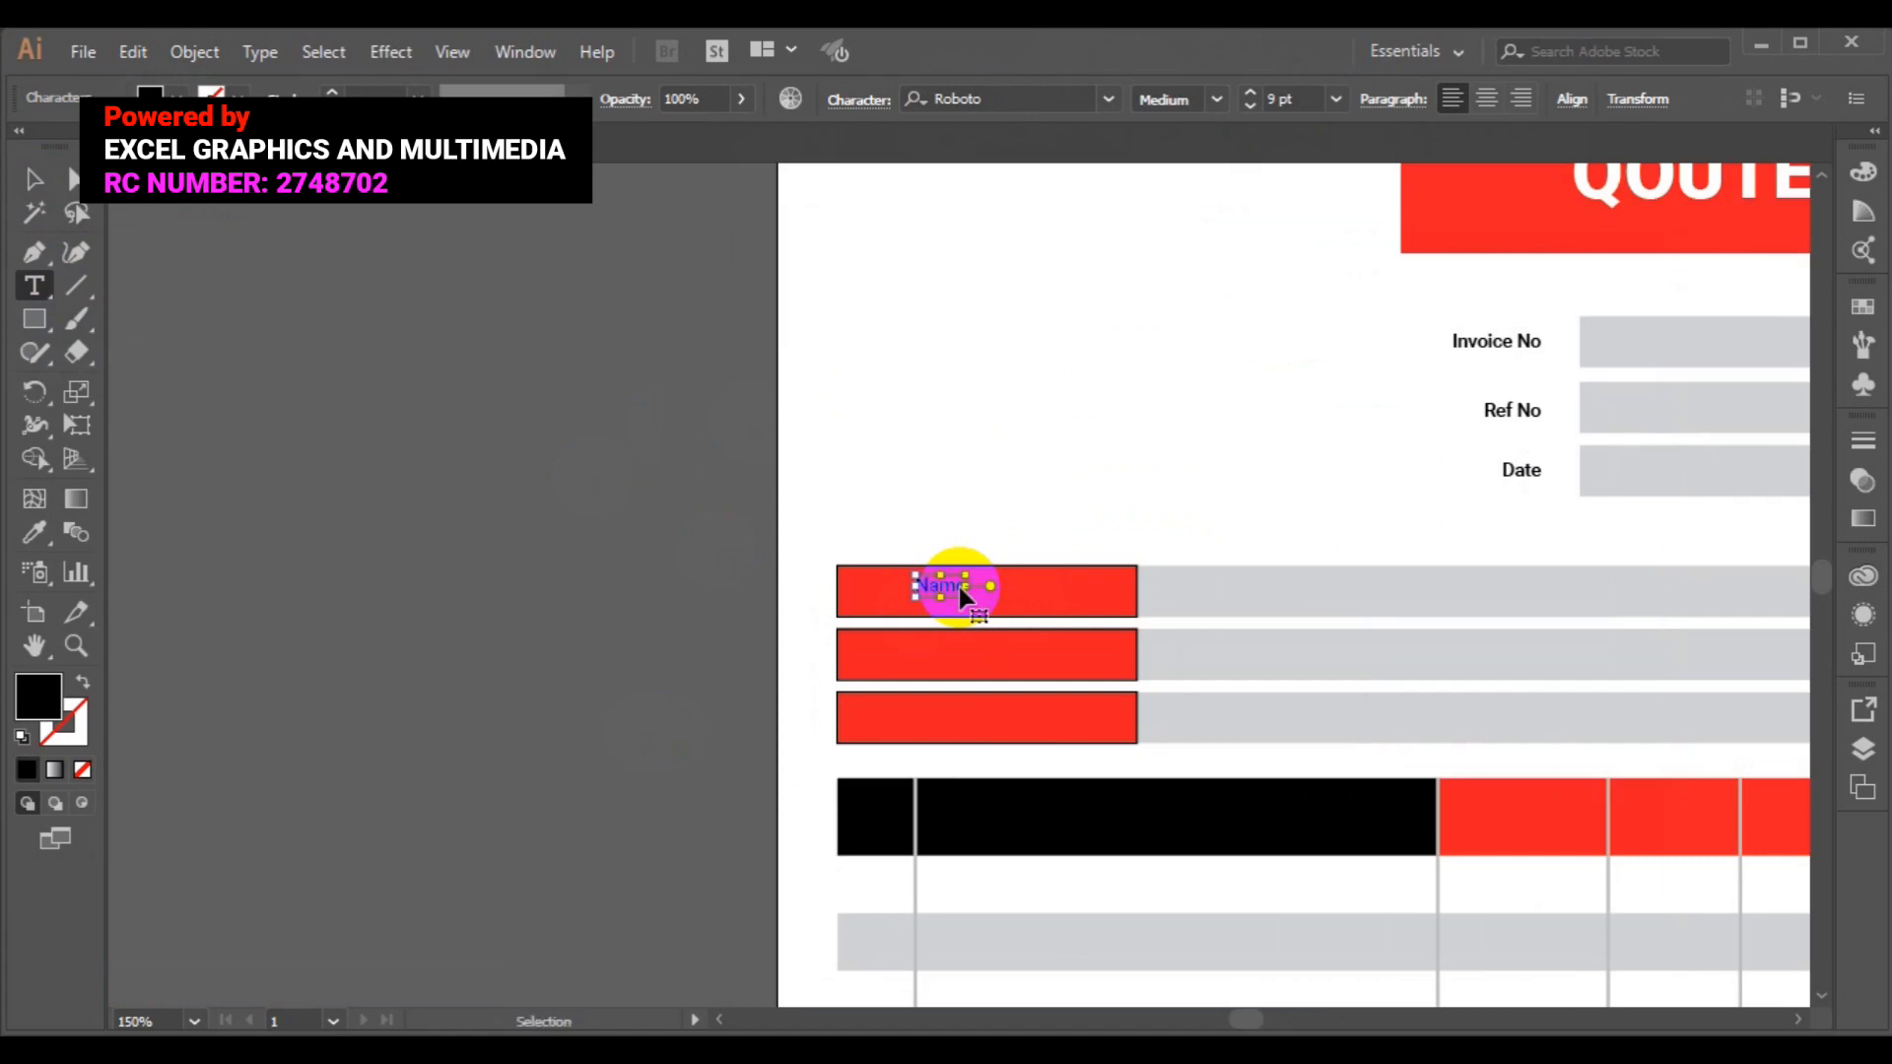
Set the Name label to the Roboto Bold font style at 12 pt.
double_click(959, 585)
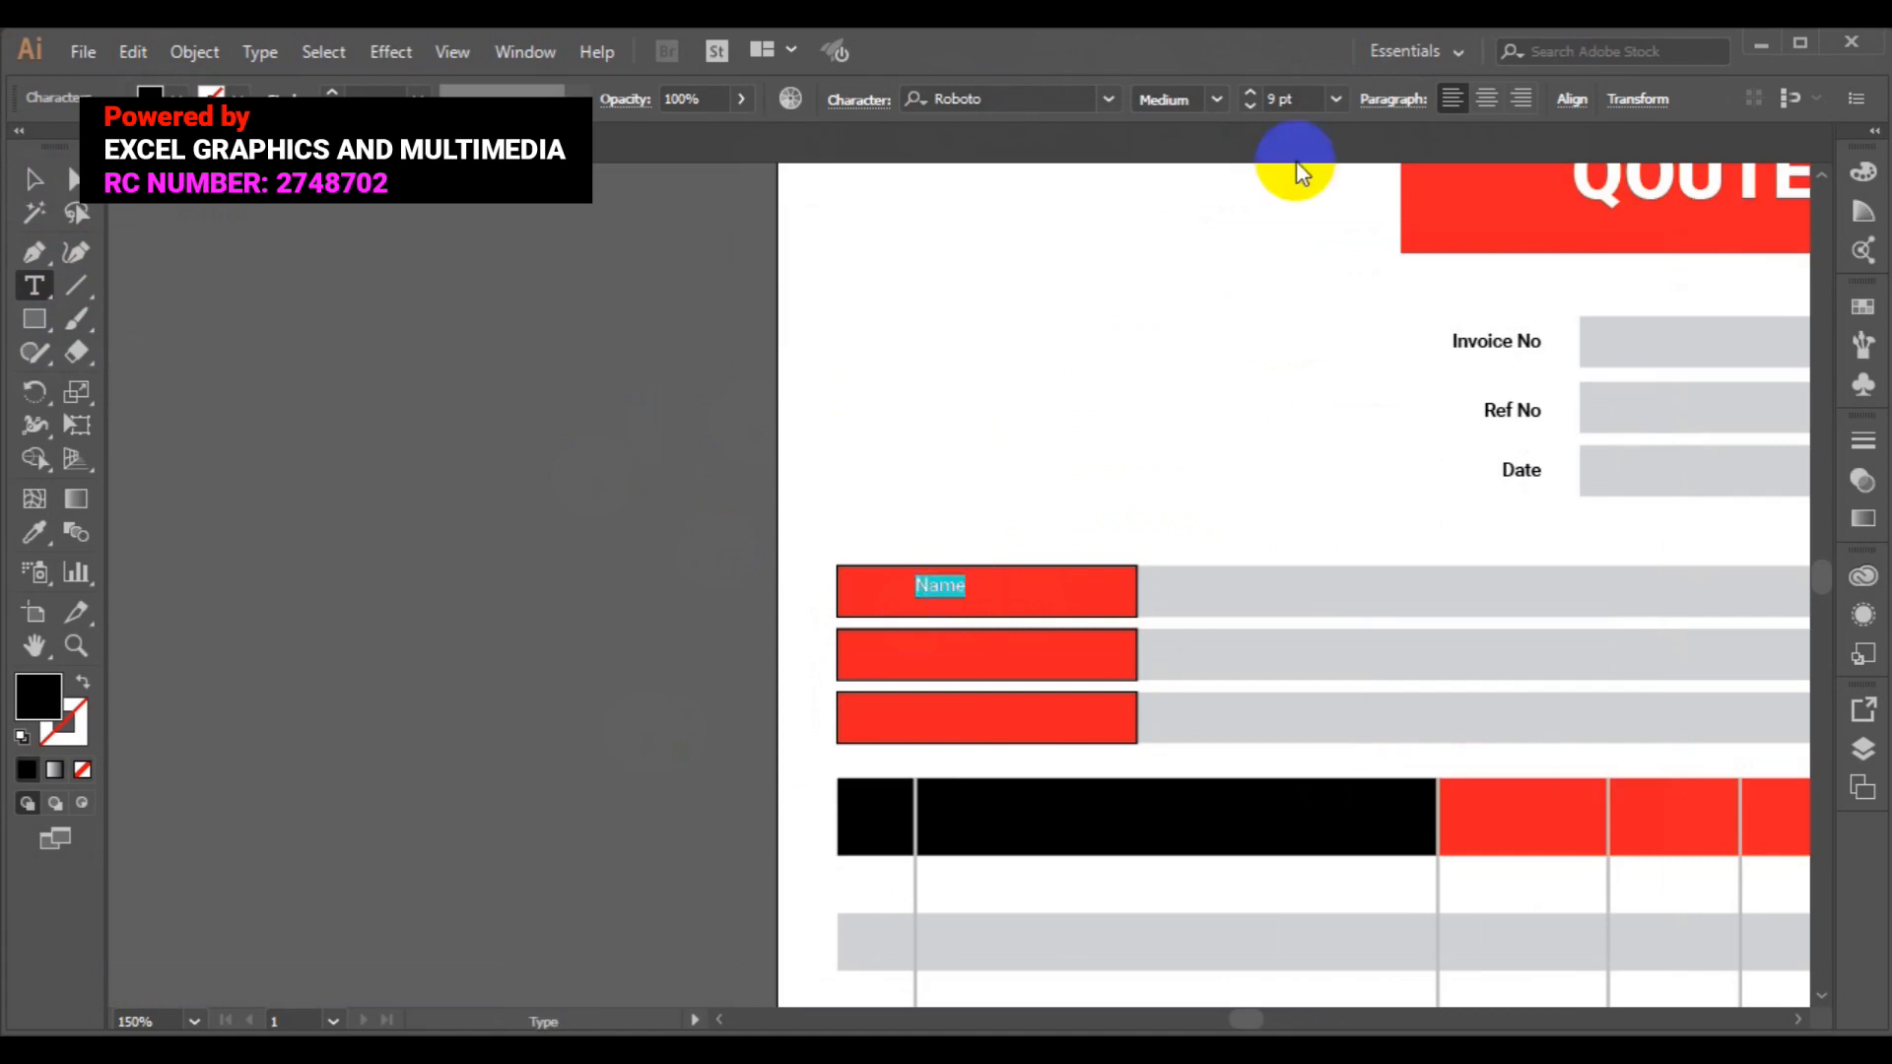
left_click(1222, 101)
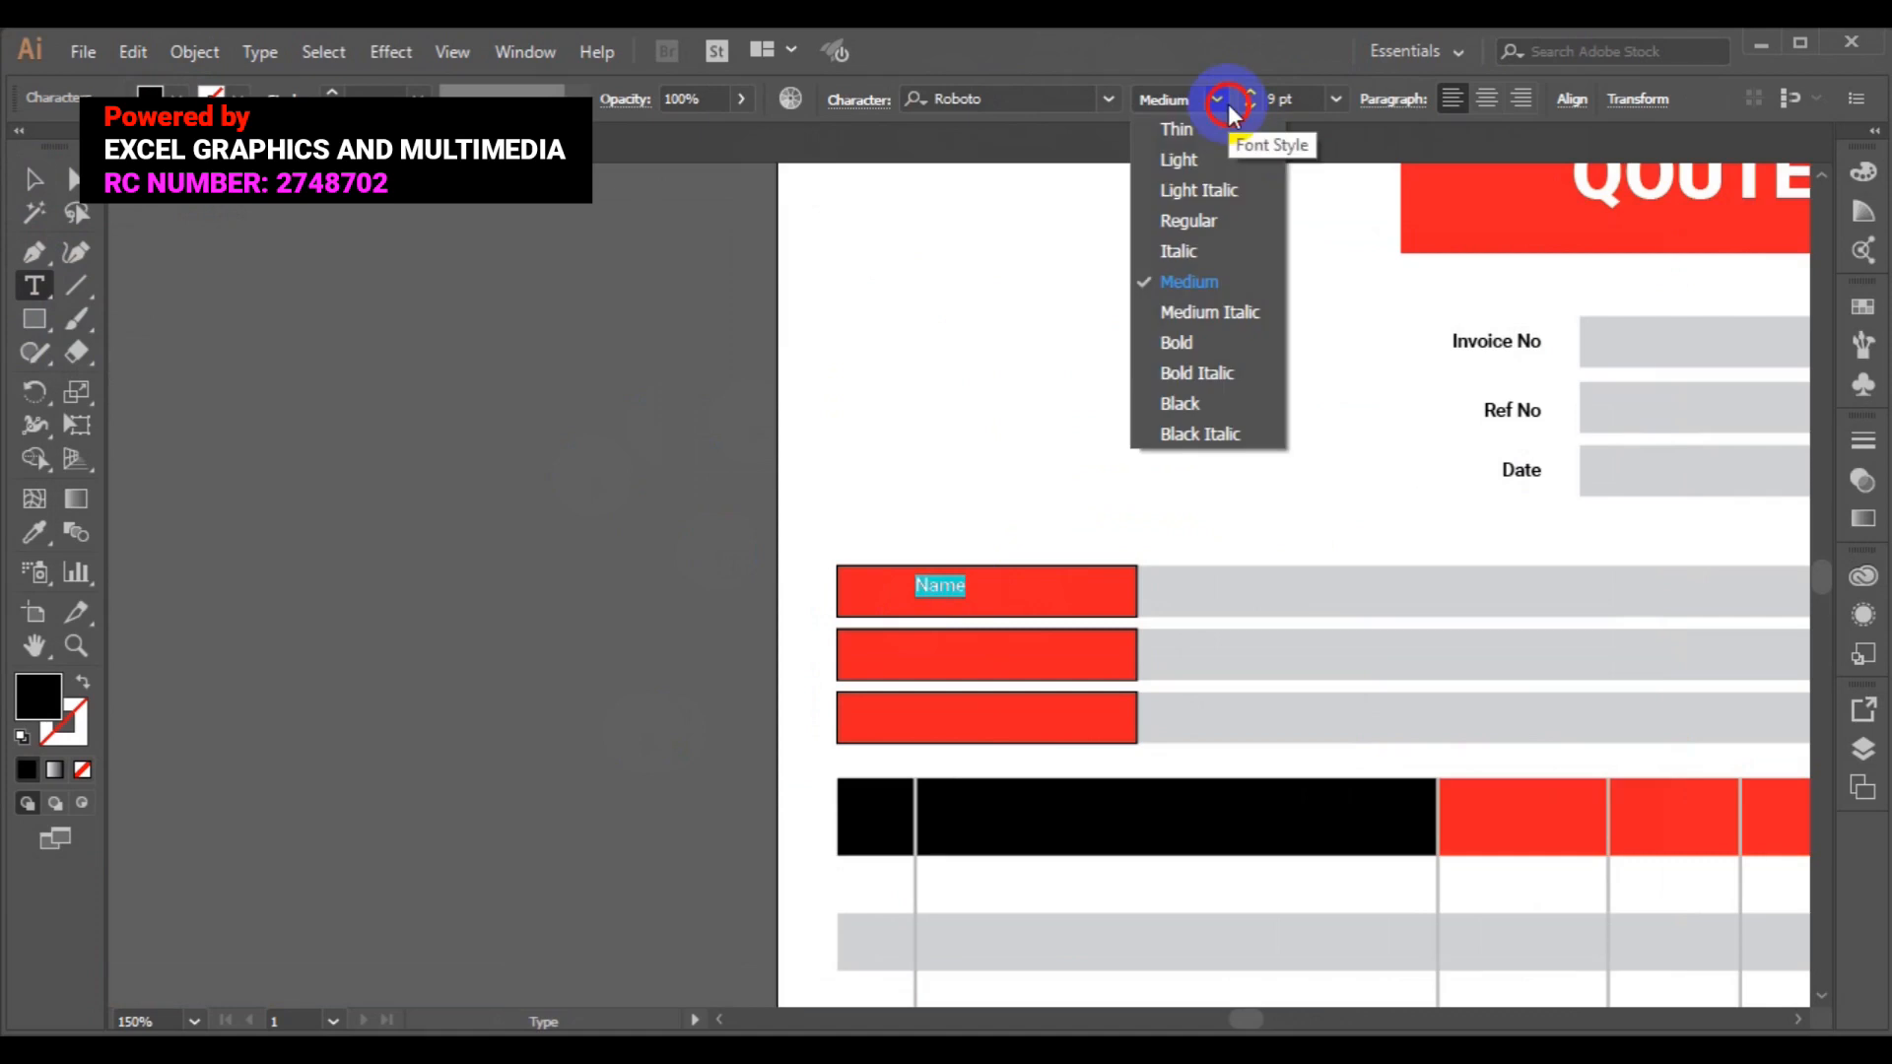
left_click(1193, 339)
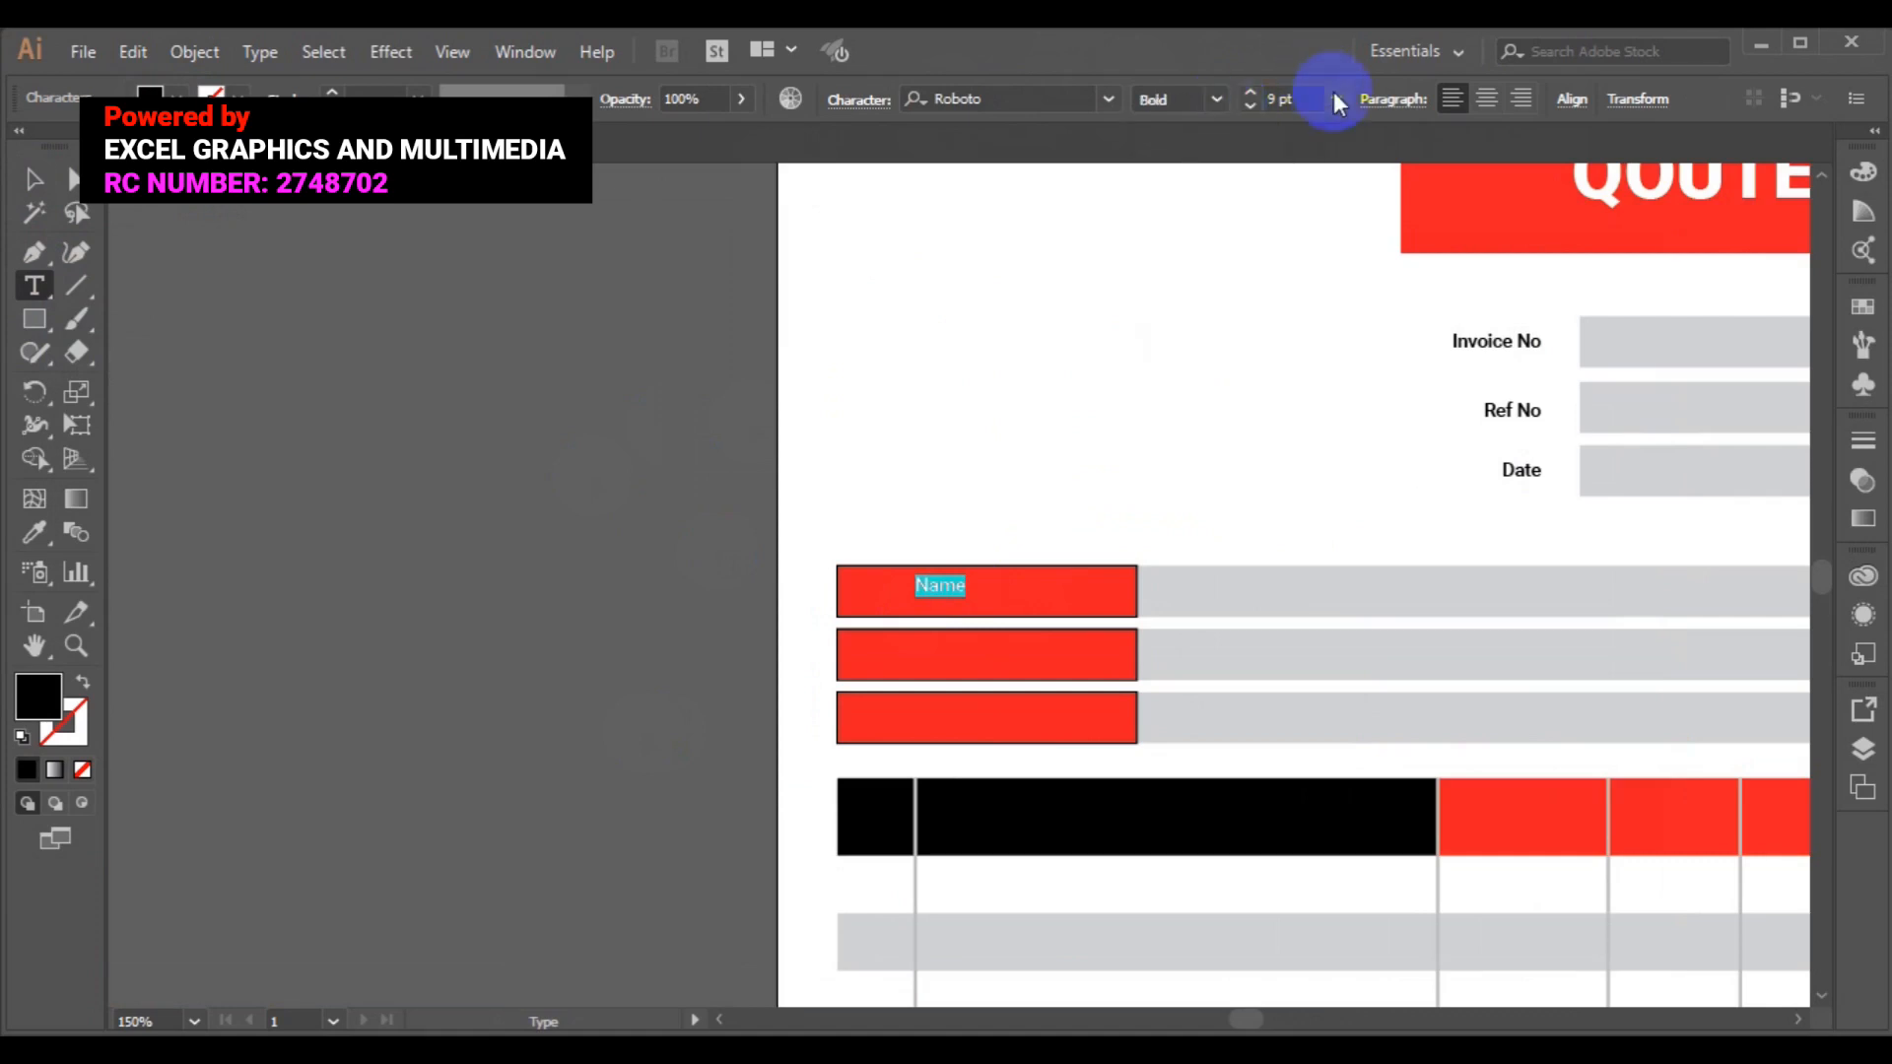
left_click(1336, 97)
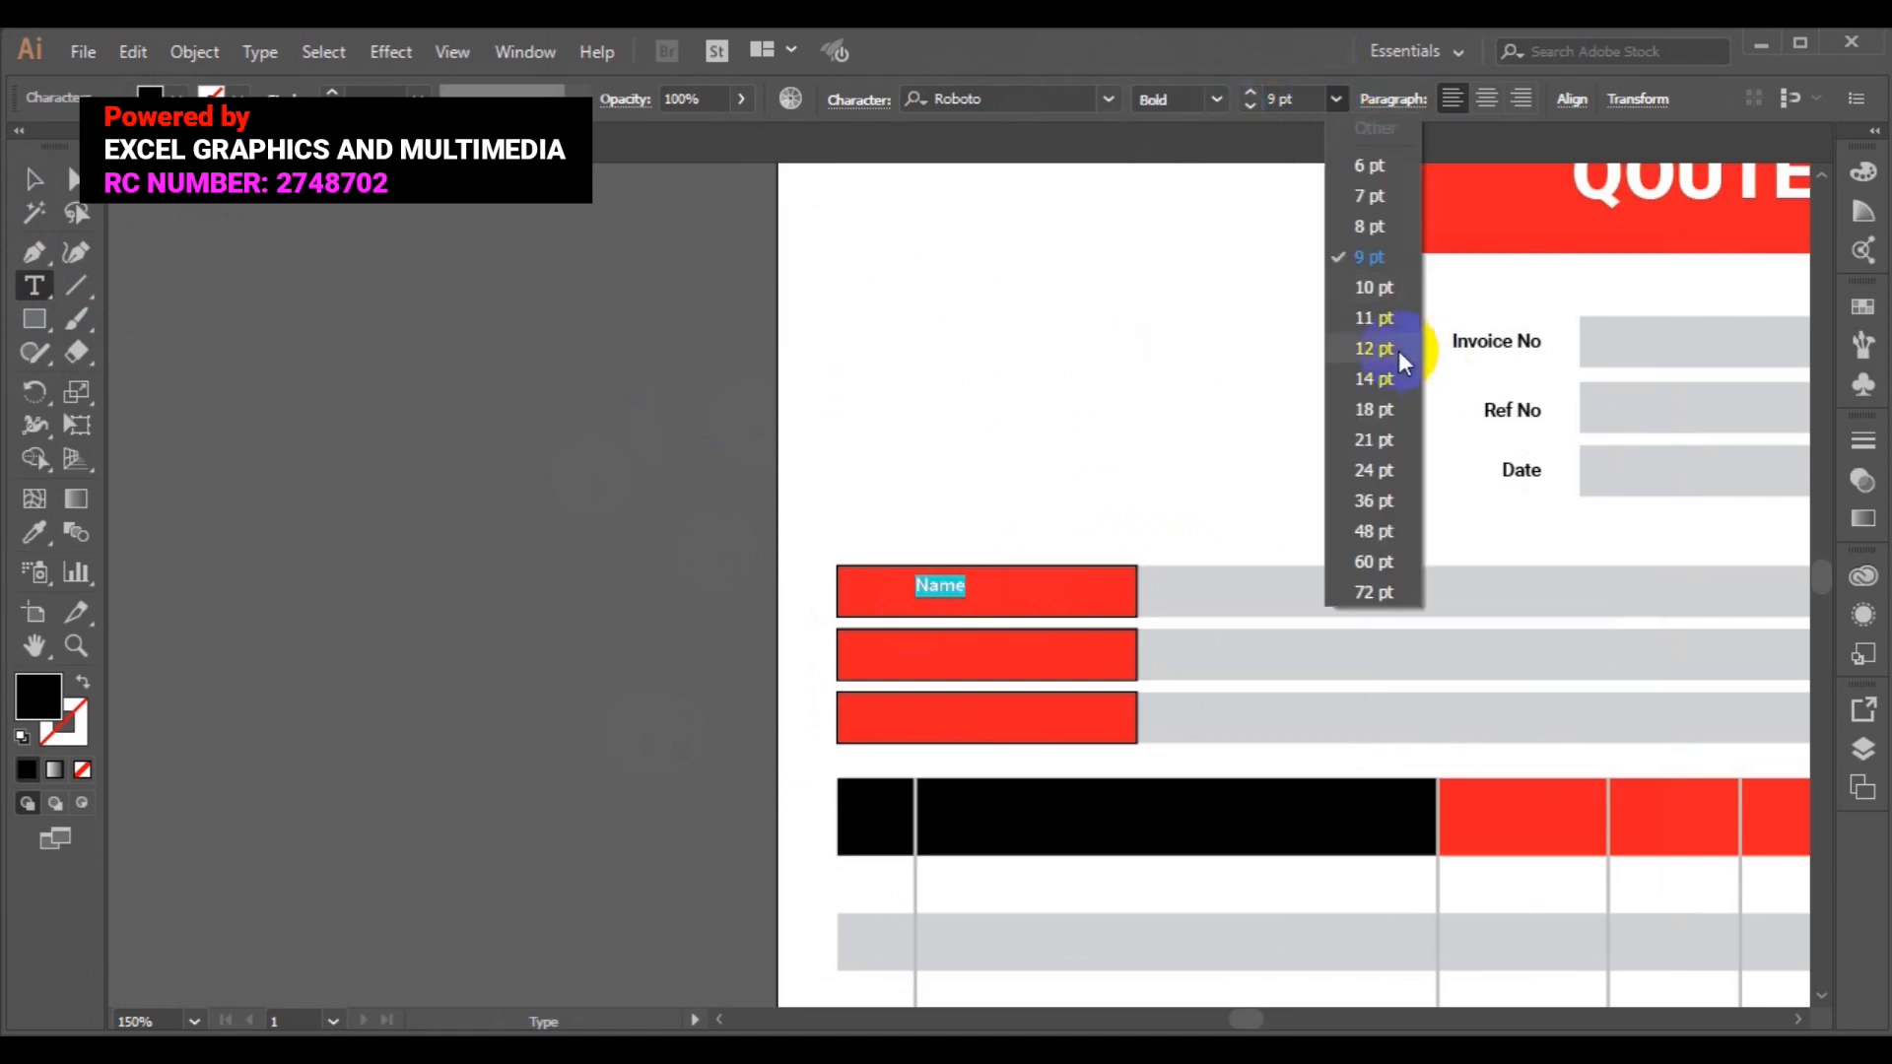
left_click(1401, 350)
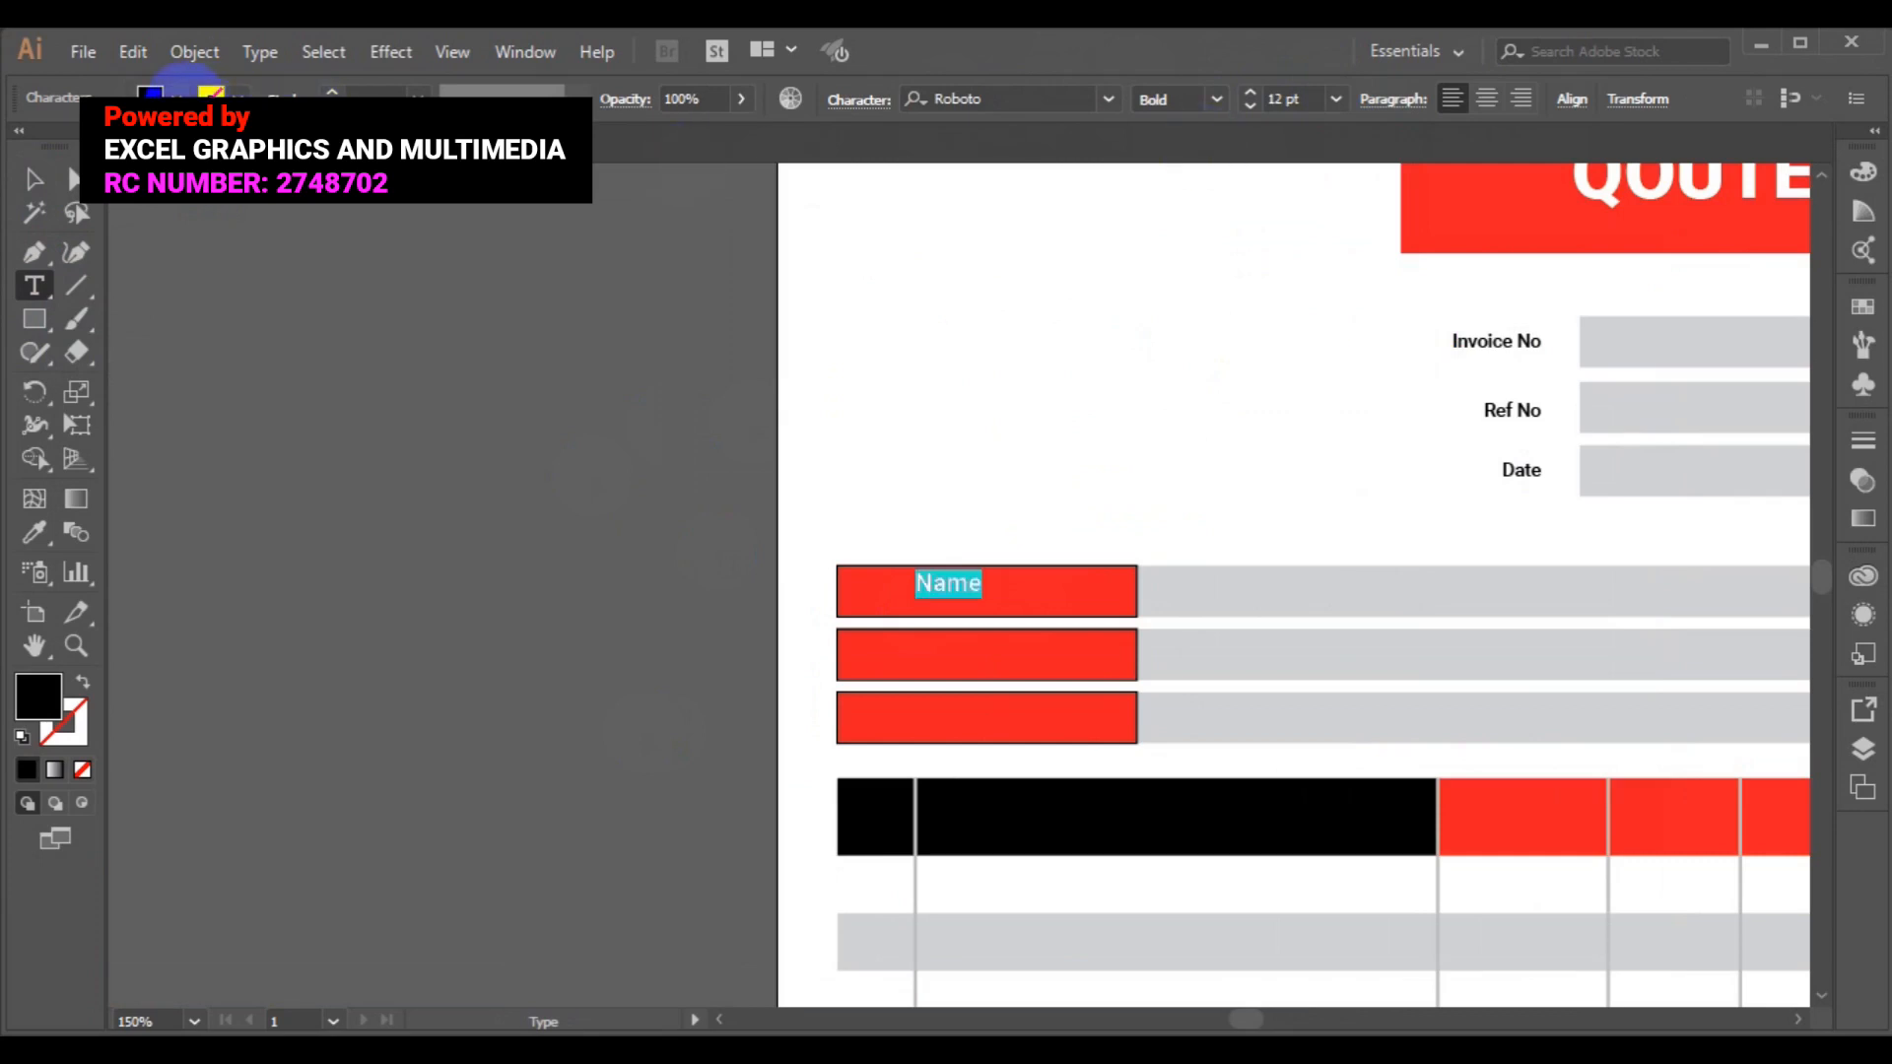
Fill the Name label's text with white.
left_click(175, 97)
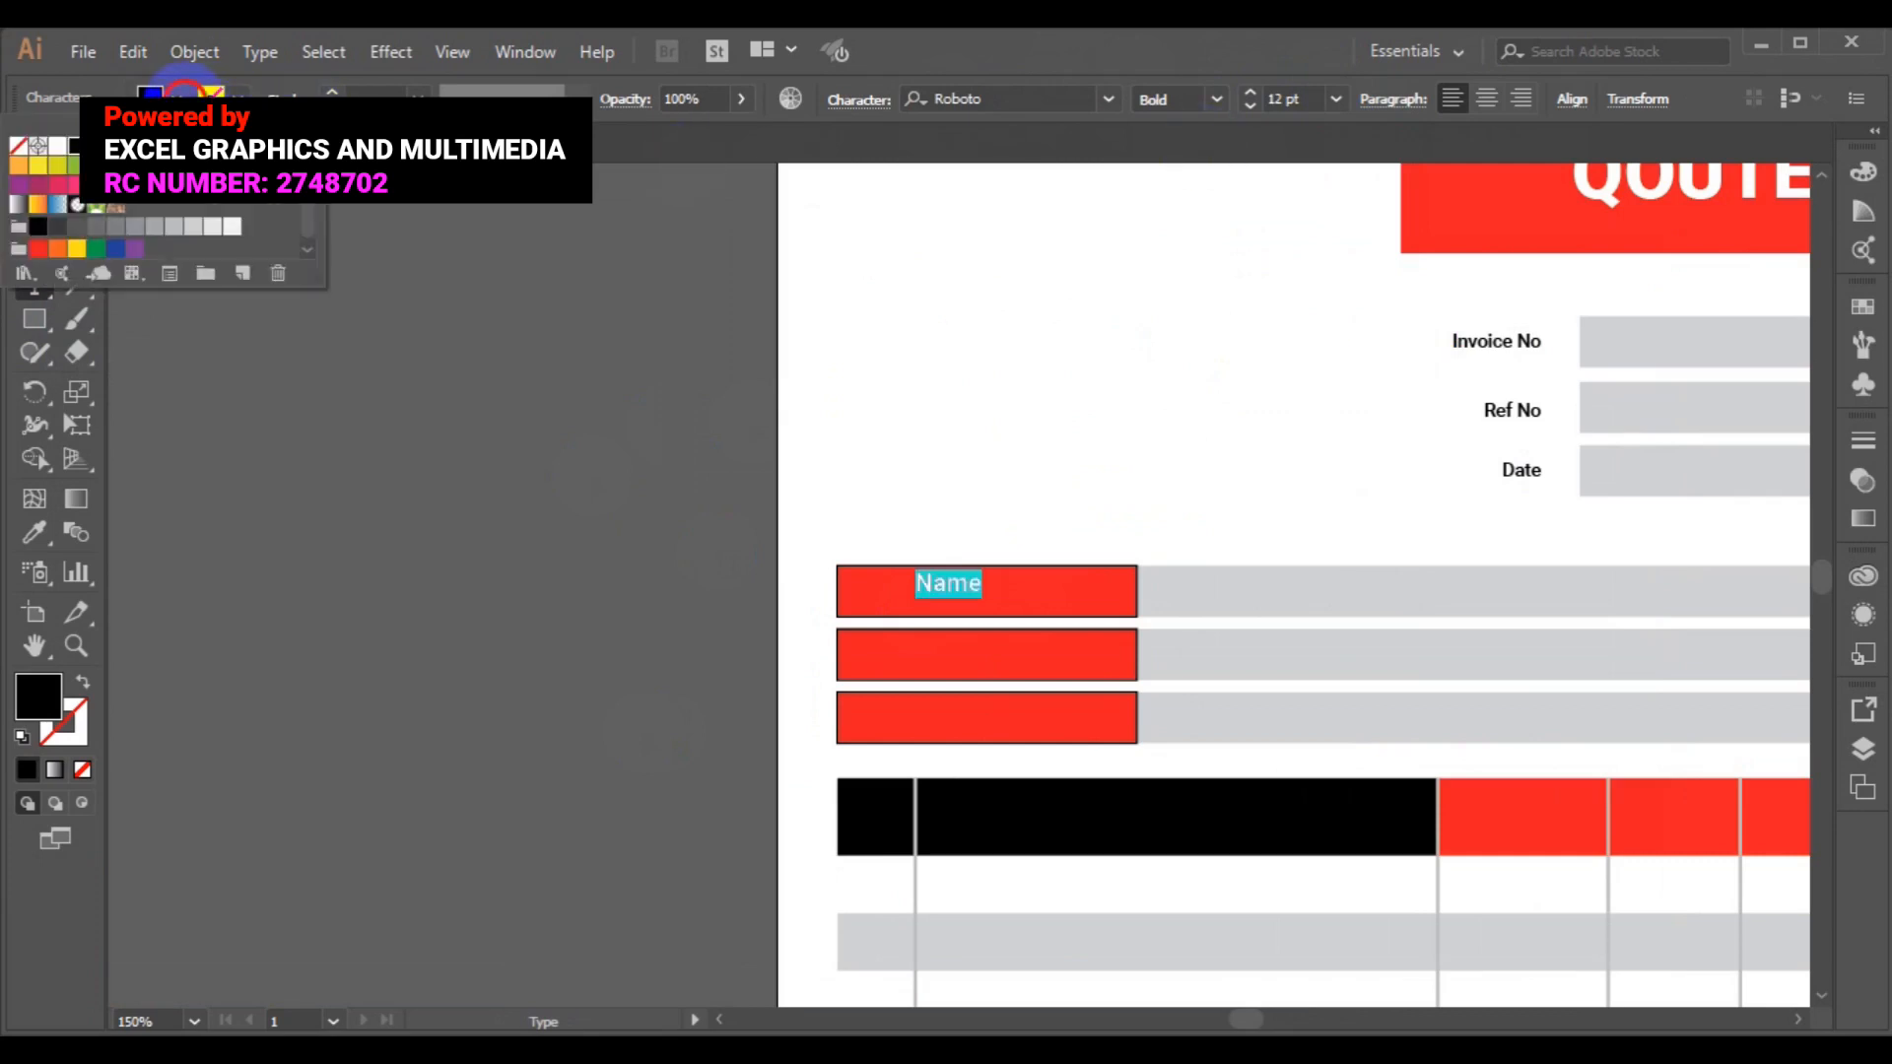
left_click(57, 145)
left_click(38, 310)
Reposition the Name label near the left end of its red box and copy it into the two boxes below.
left_click(35, 179)
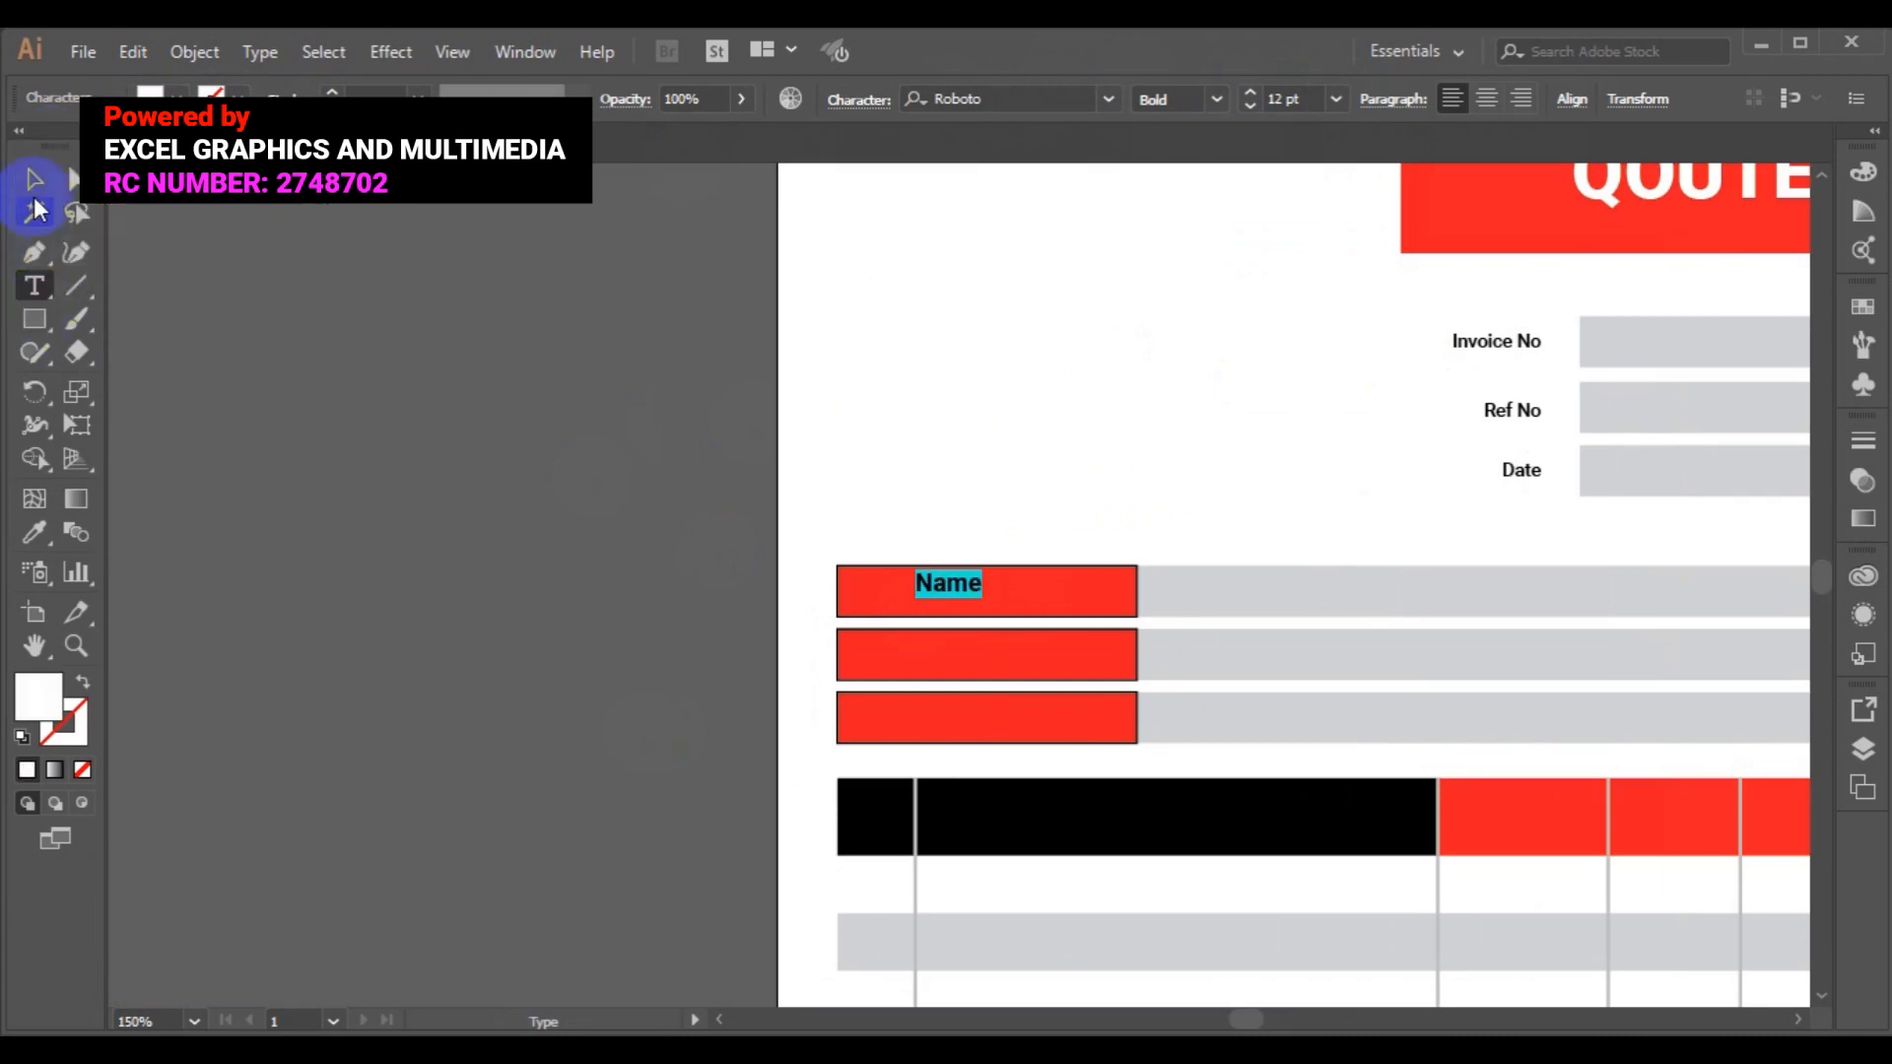
left_click(964, 581)
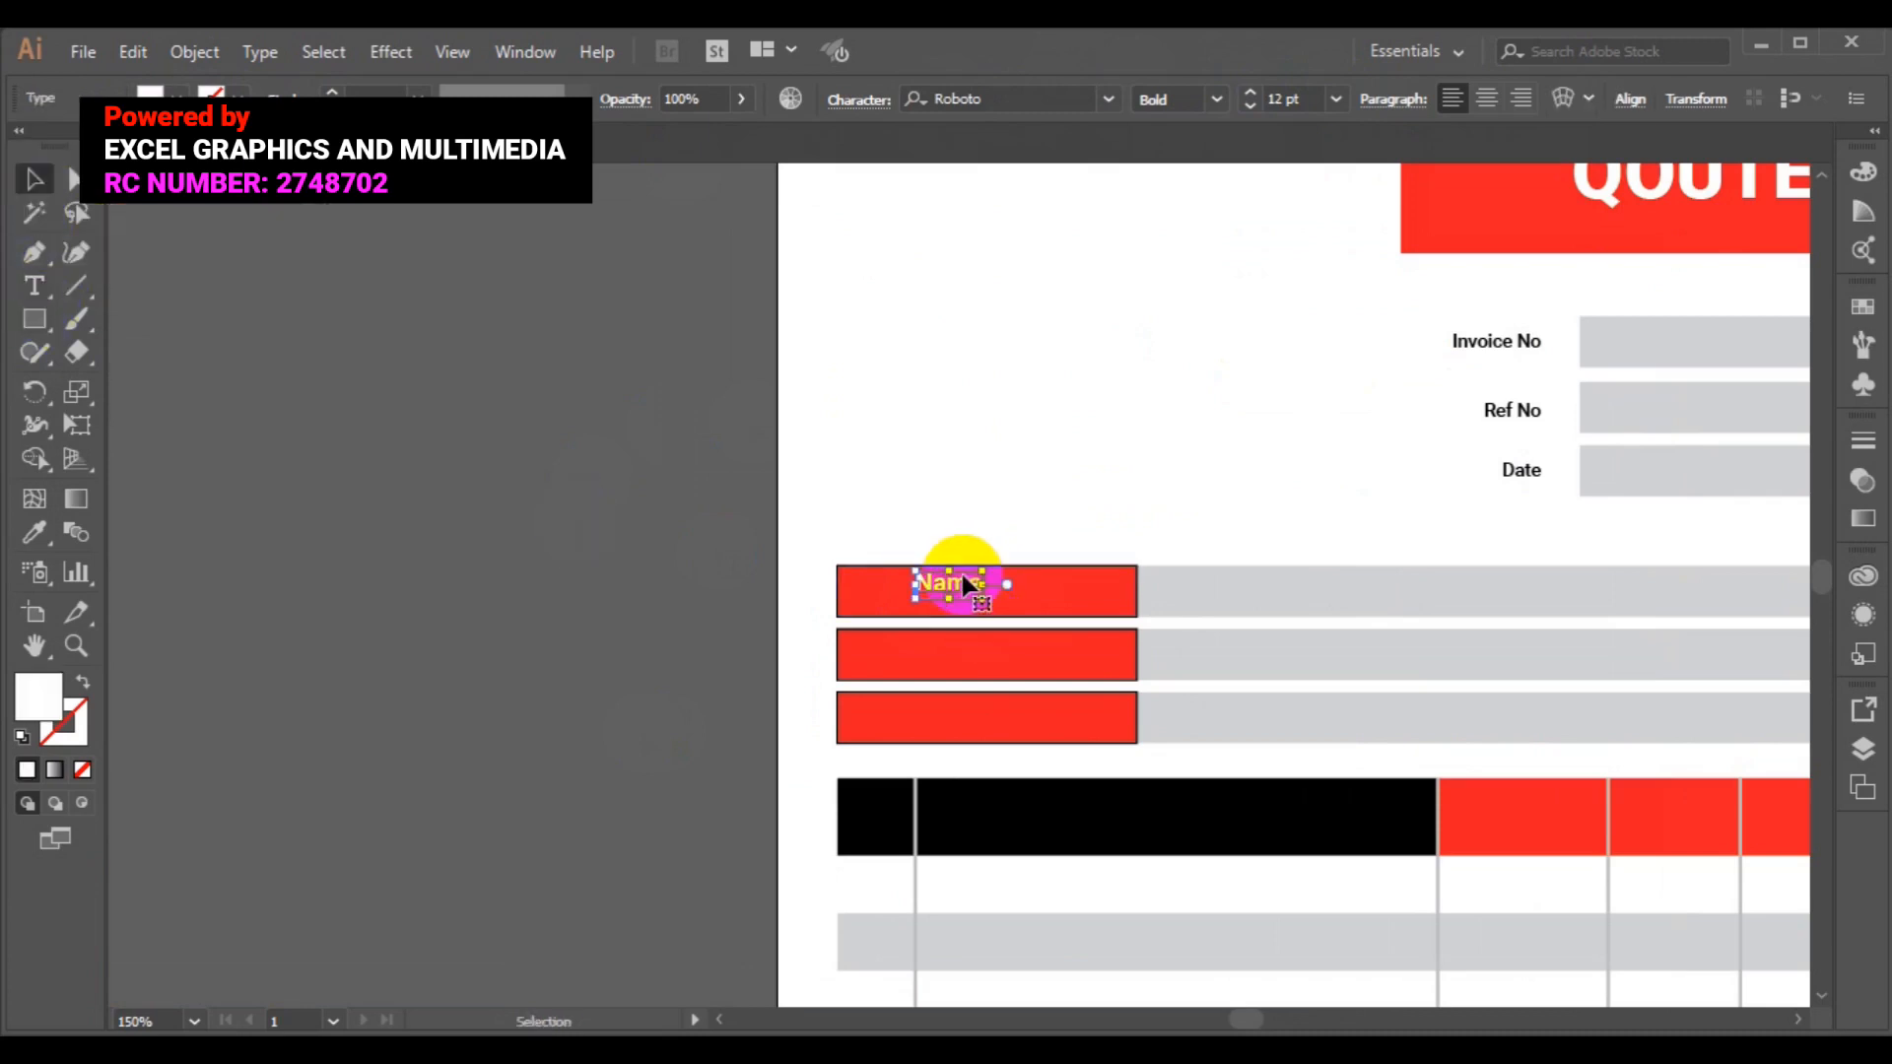
left_click_drag(971, 589, 915, 730)
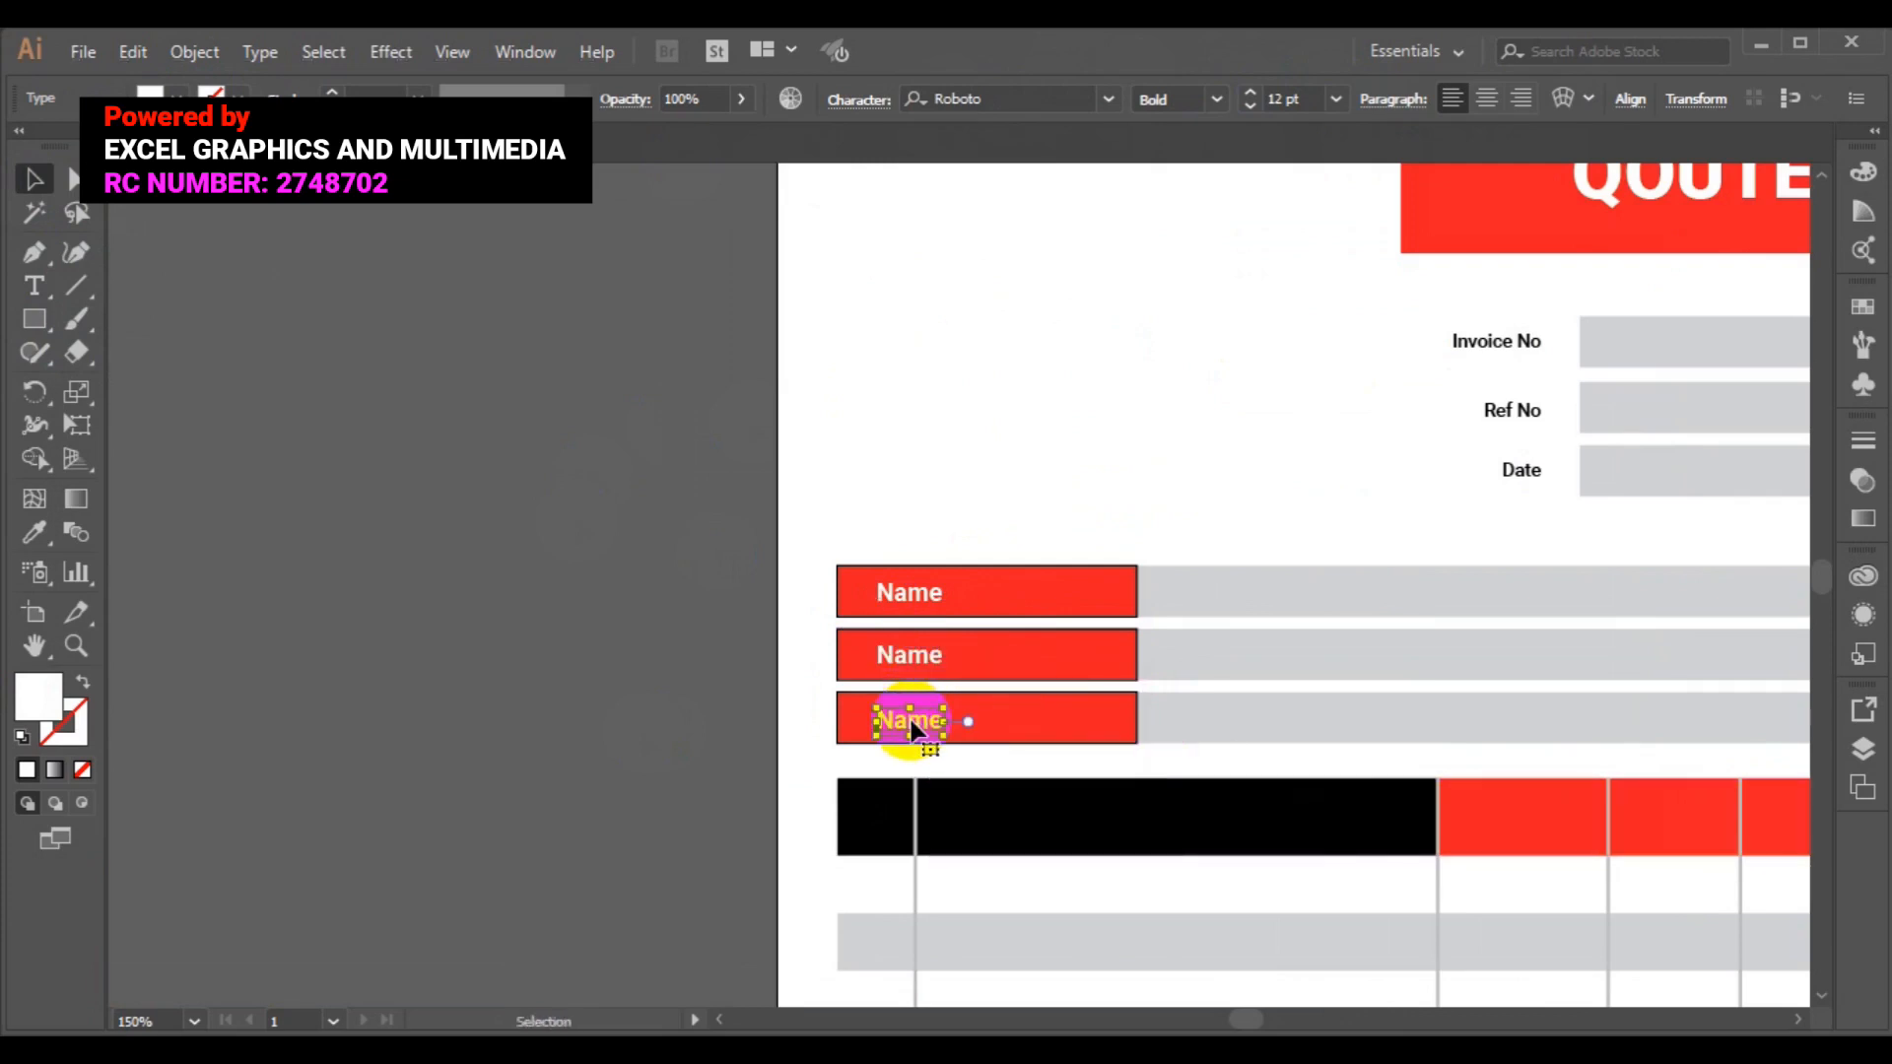
Change the label in the second red box to "Telephone" and the one in the third to "Address".
left_click(32, 287)
left_click(871, 655)
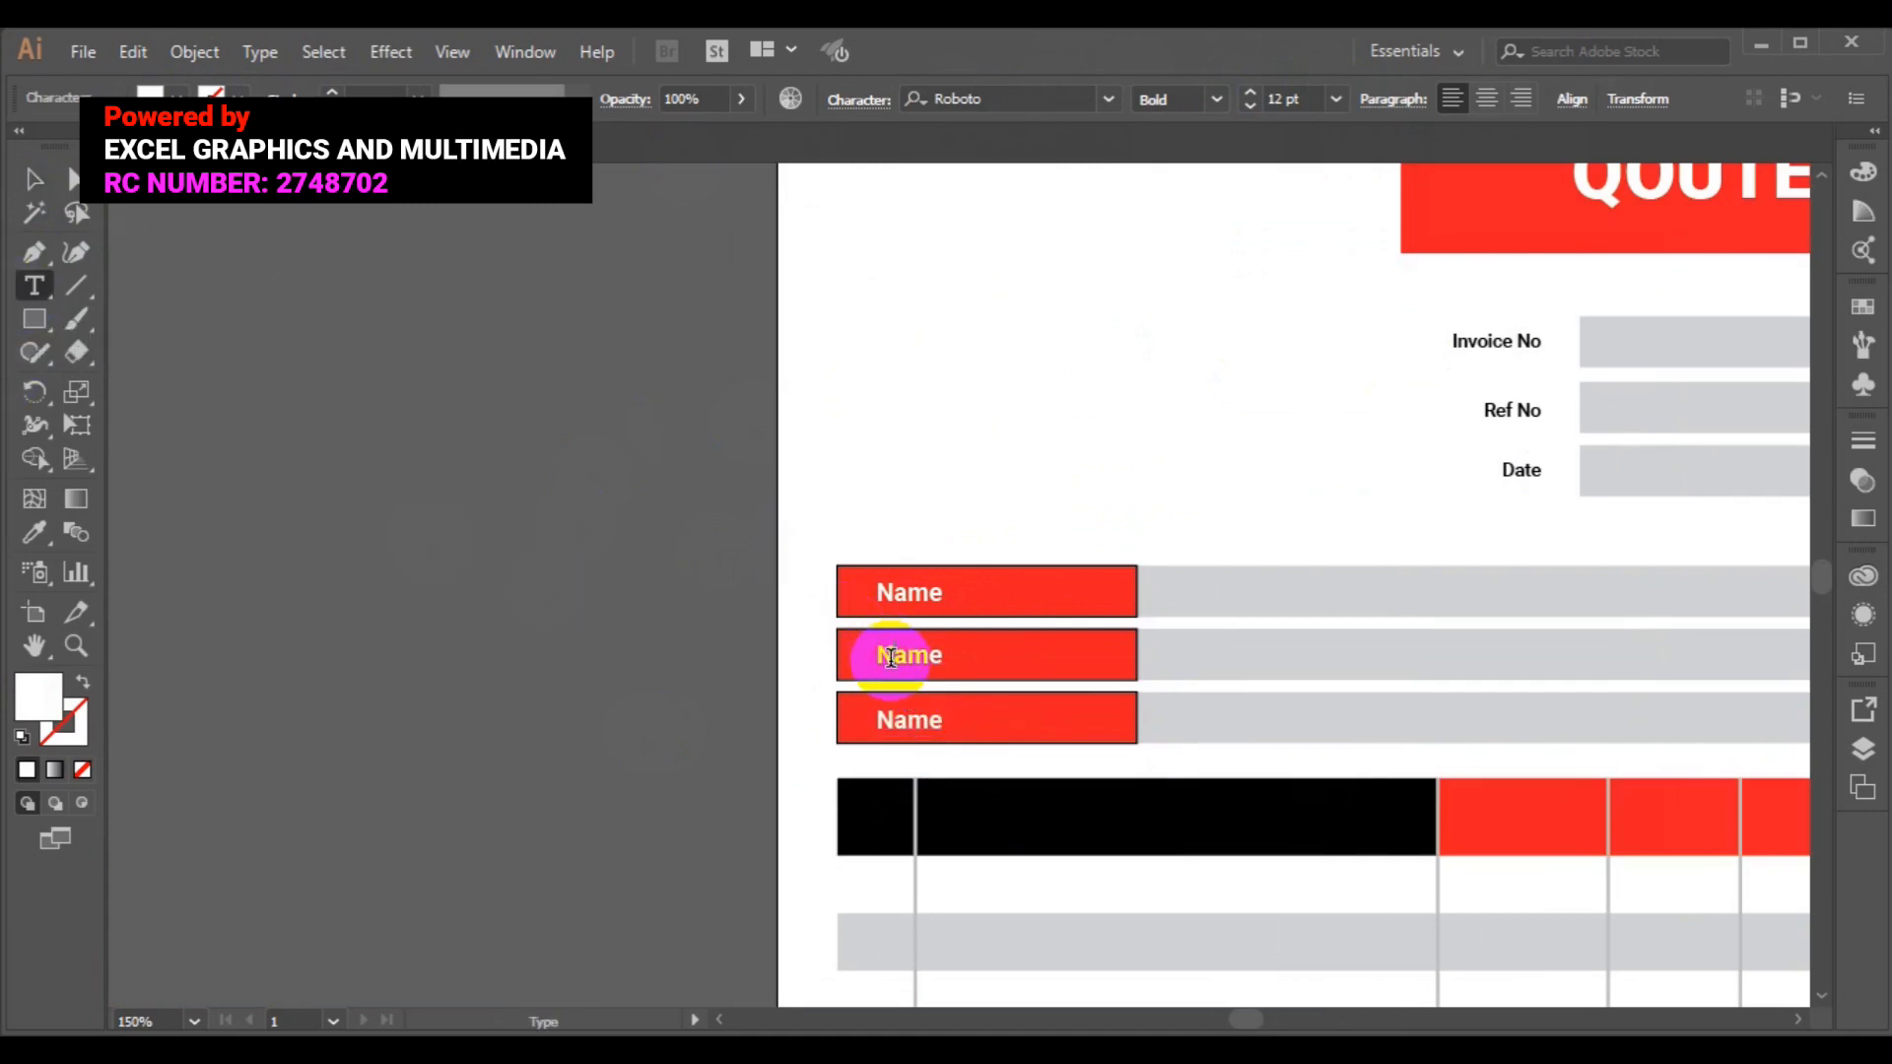
double_click(891, 657)
key("BackSpace")
type("Telephob")
key("BackSpace")
type("ne")
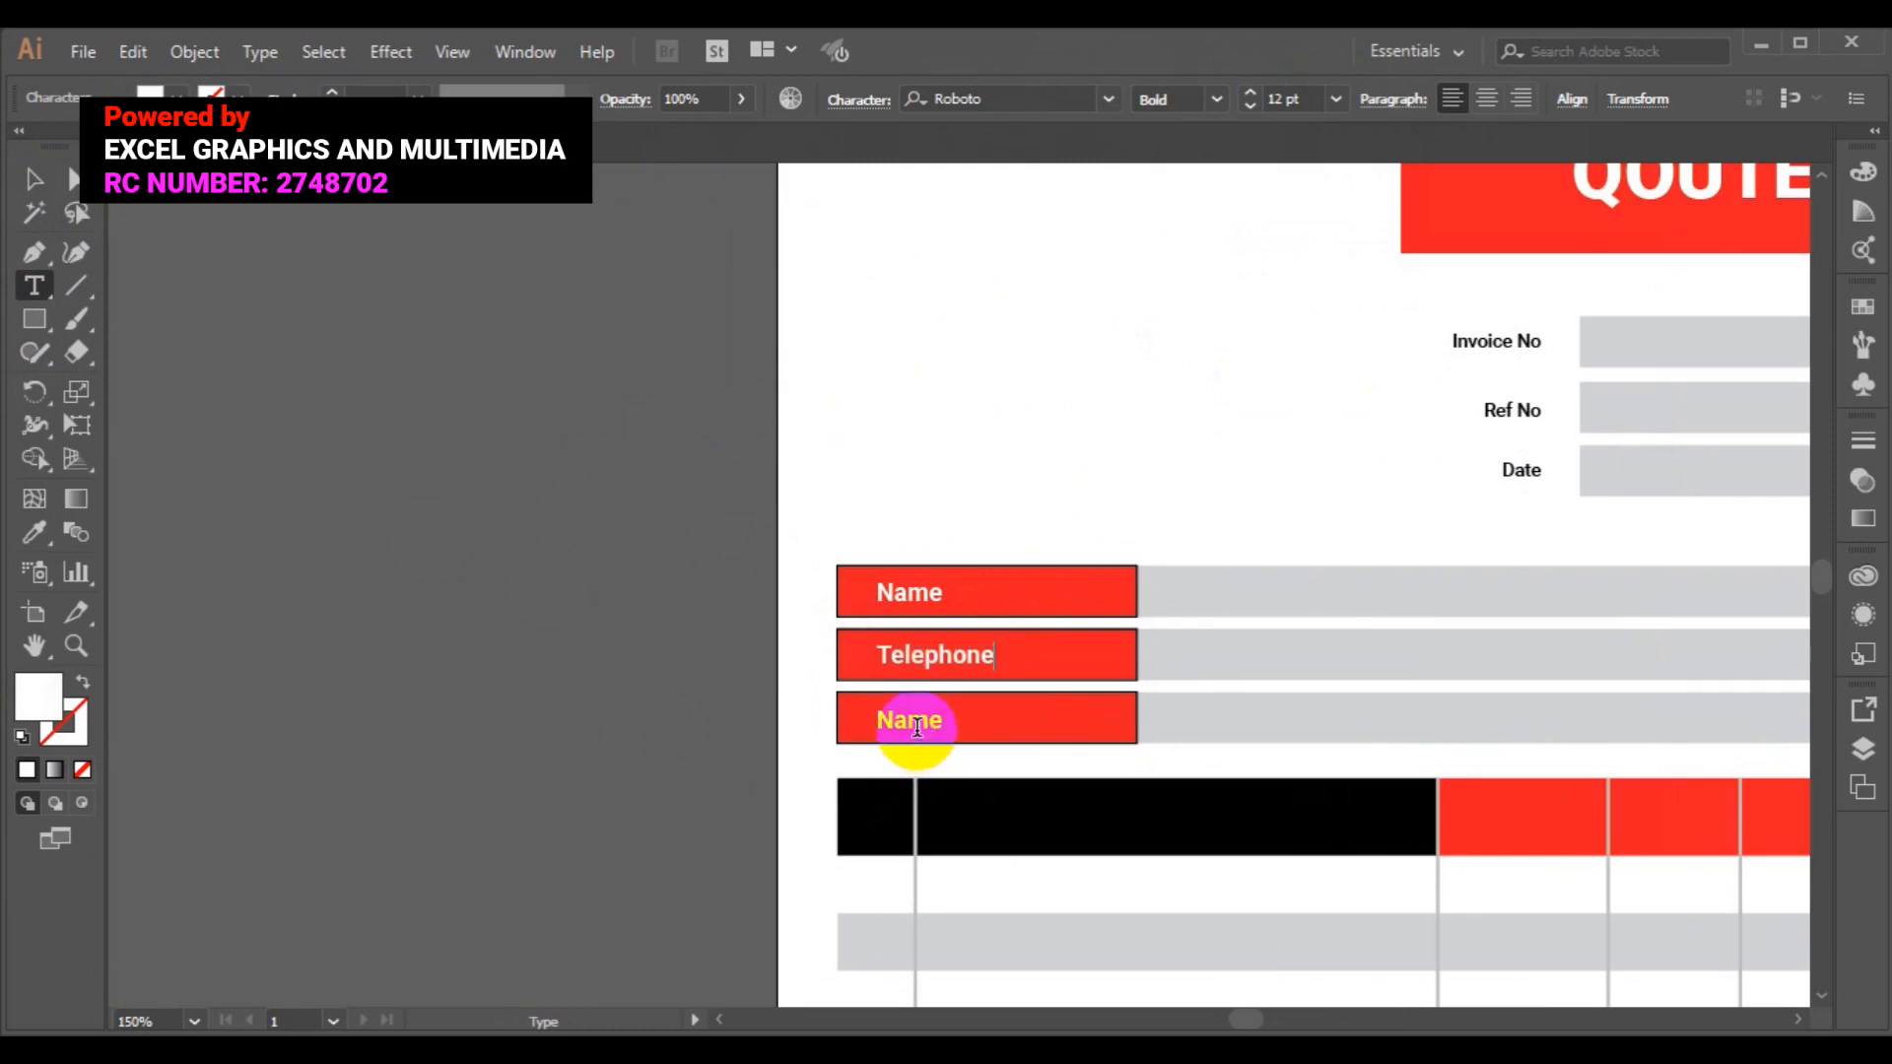
double_click(916, 728)
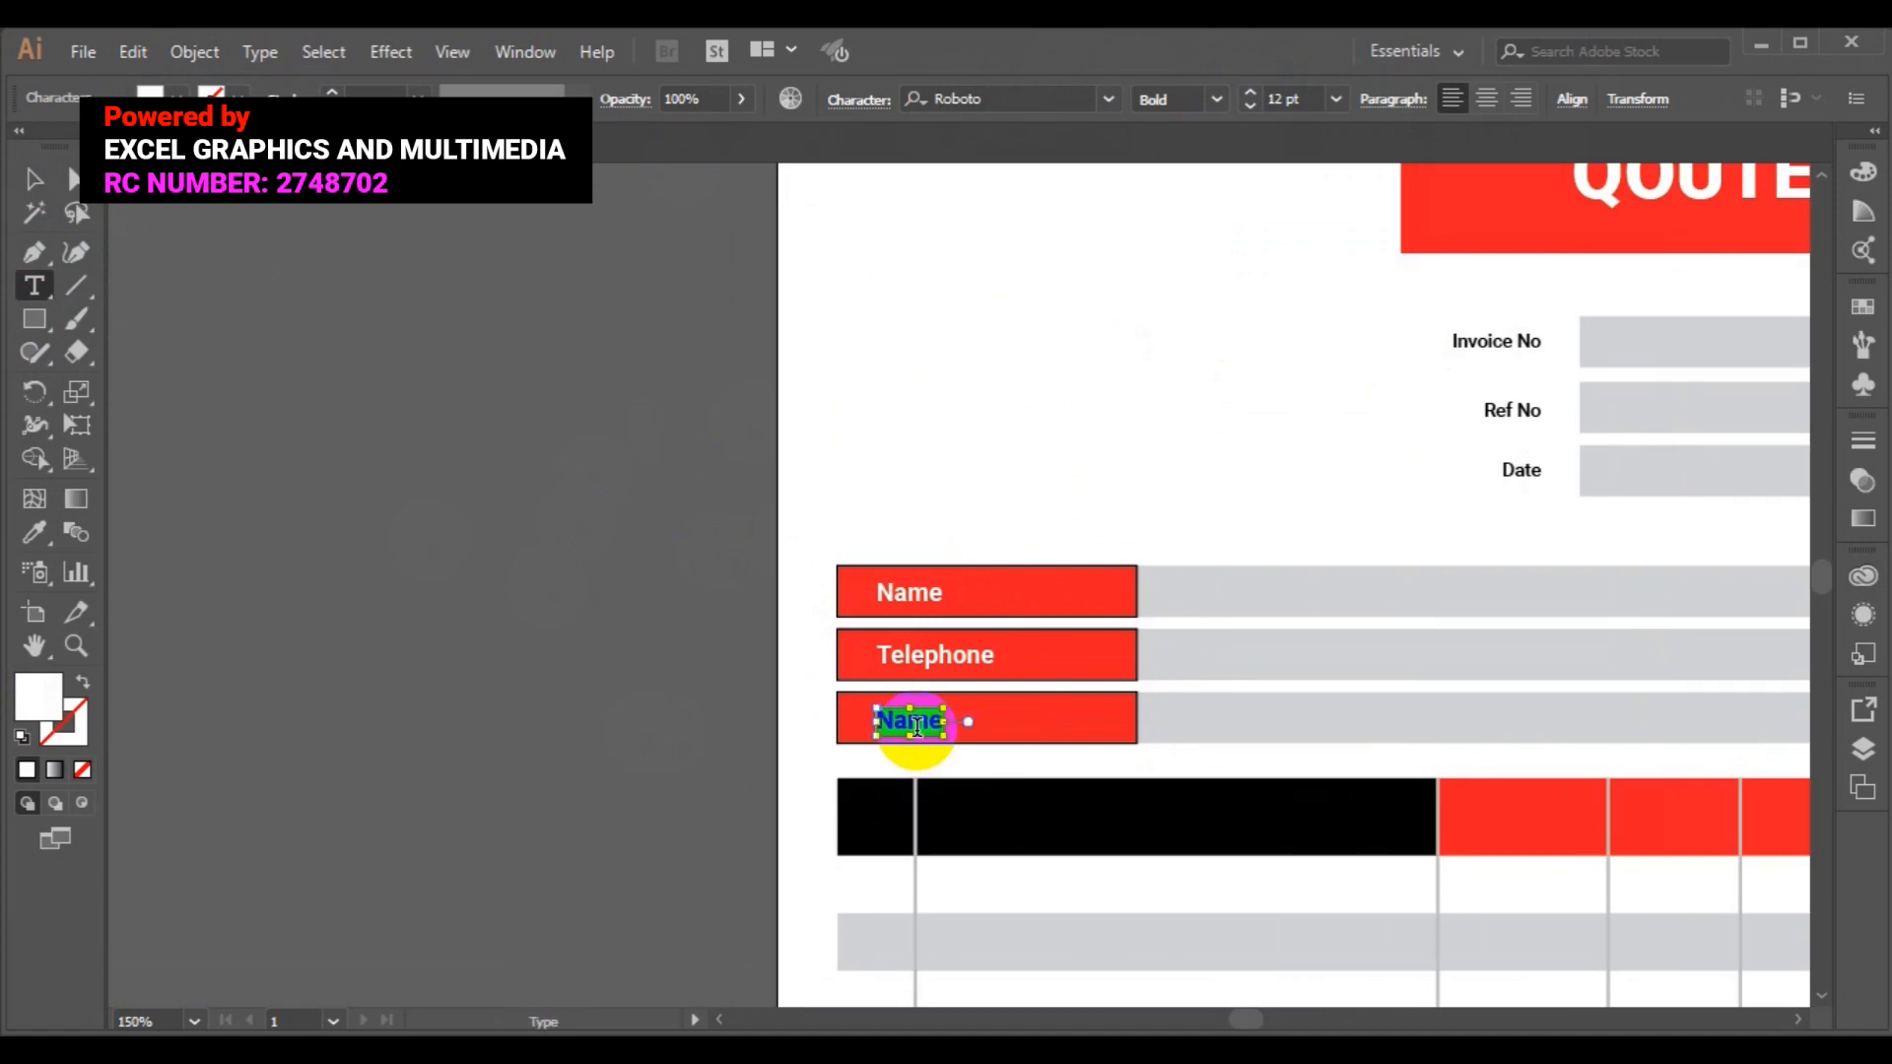
type("Address")
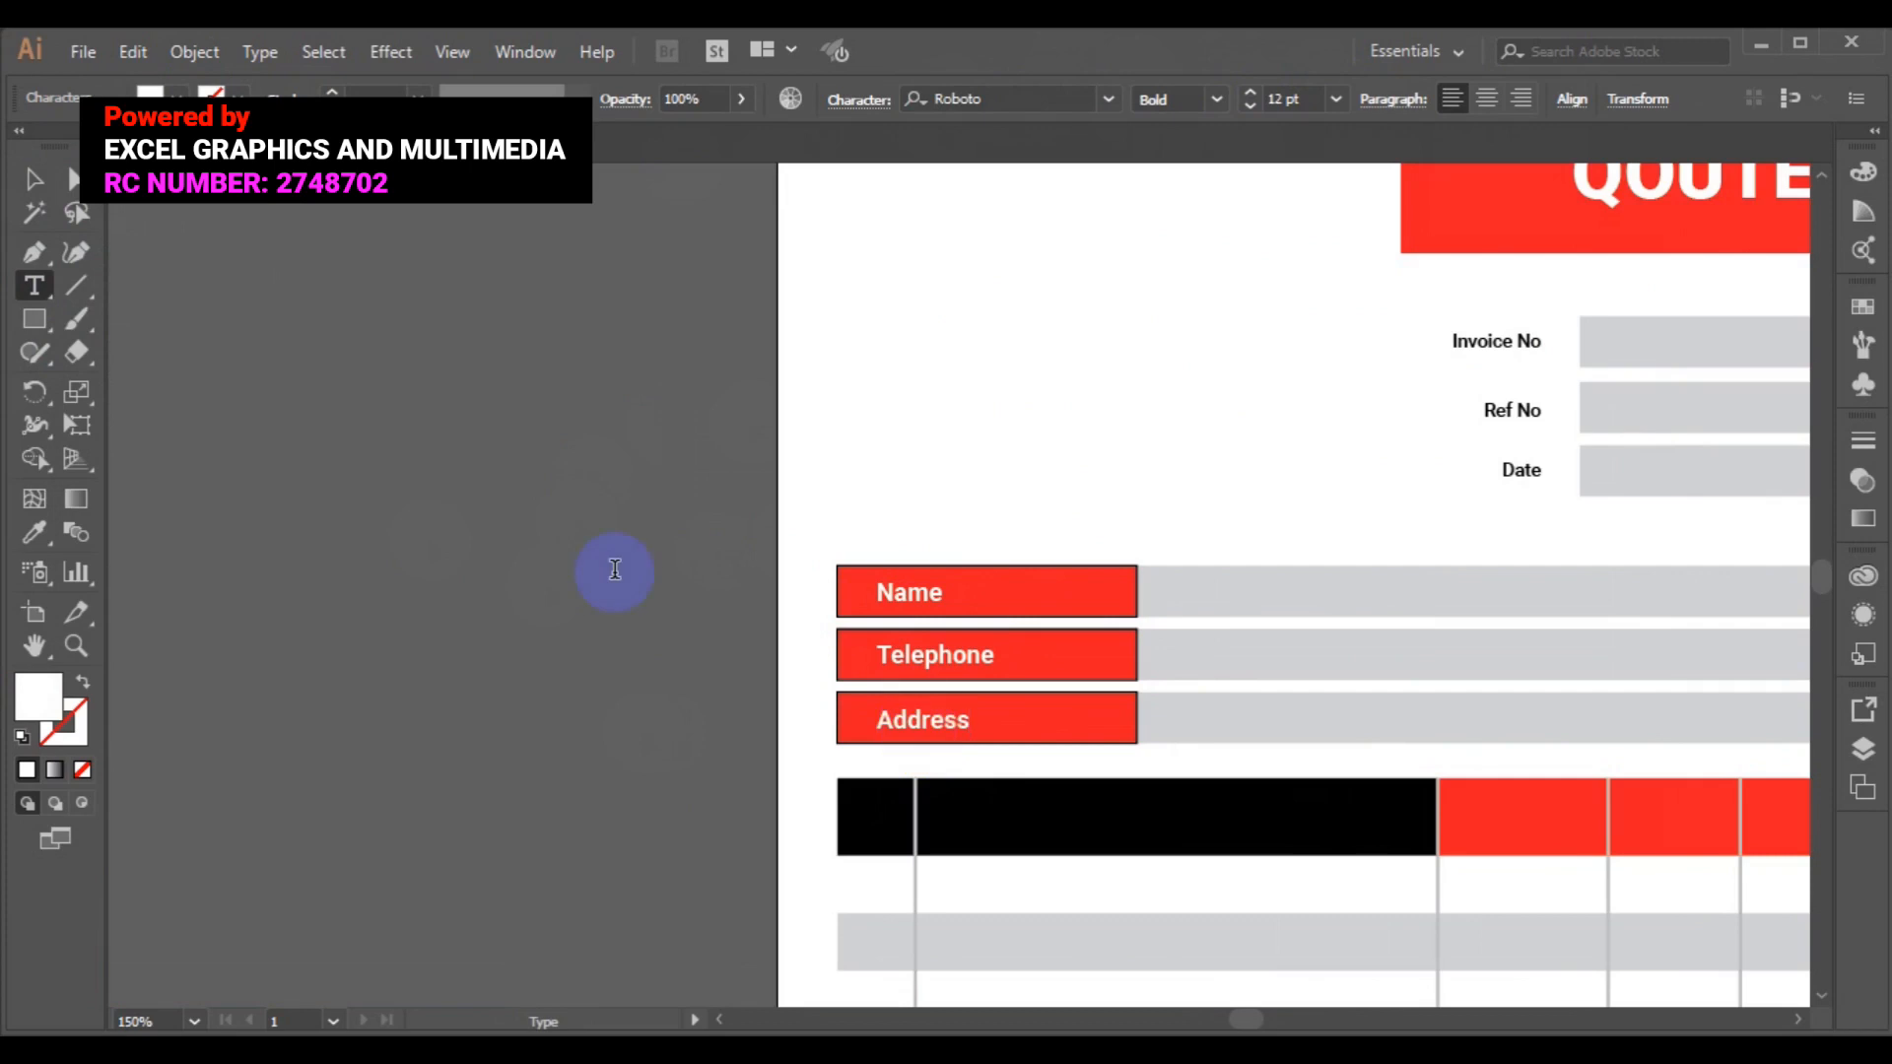
Align the Telephone and Address labels along their right edges and group them.
left_click(43, 189)
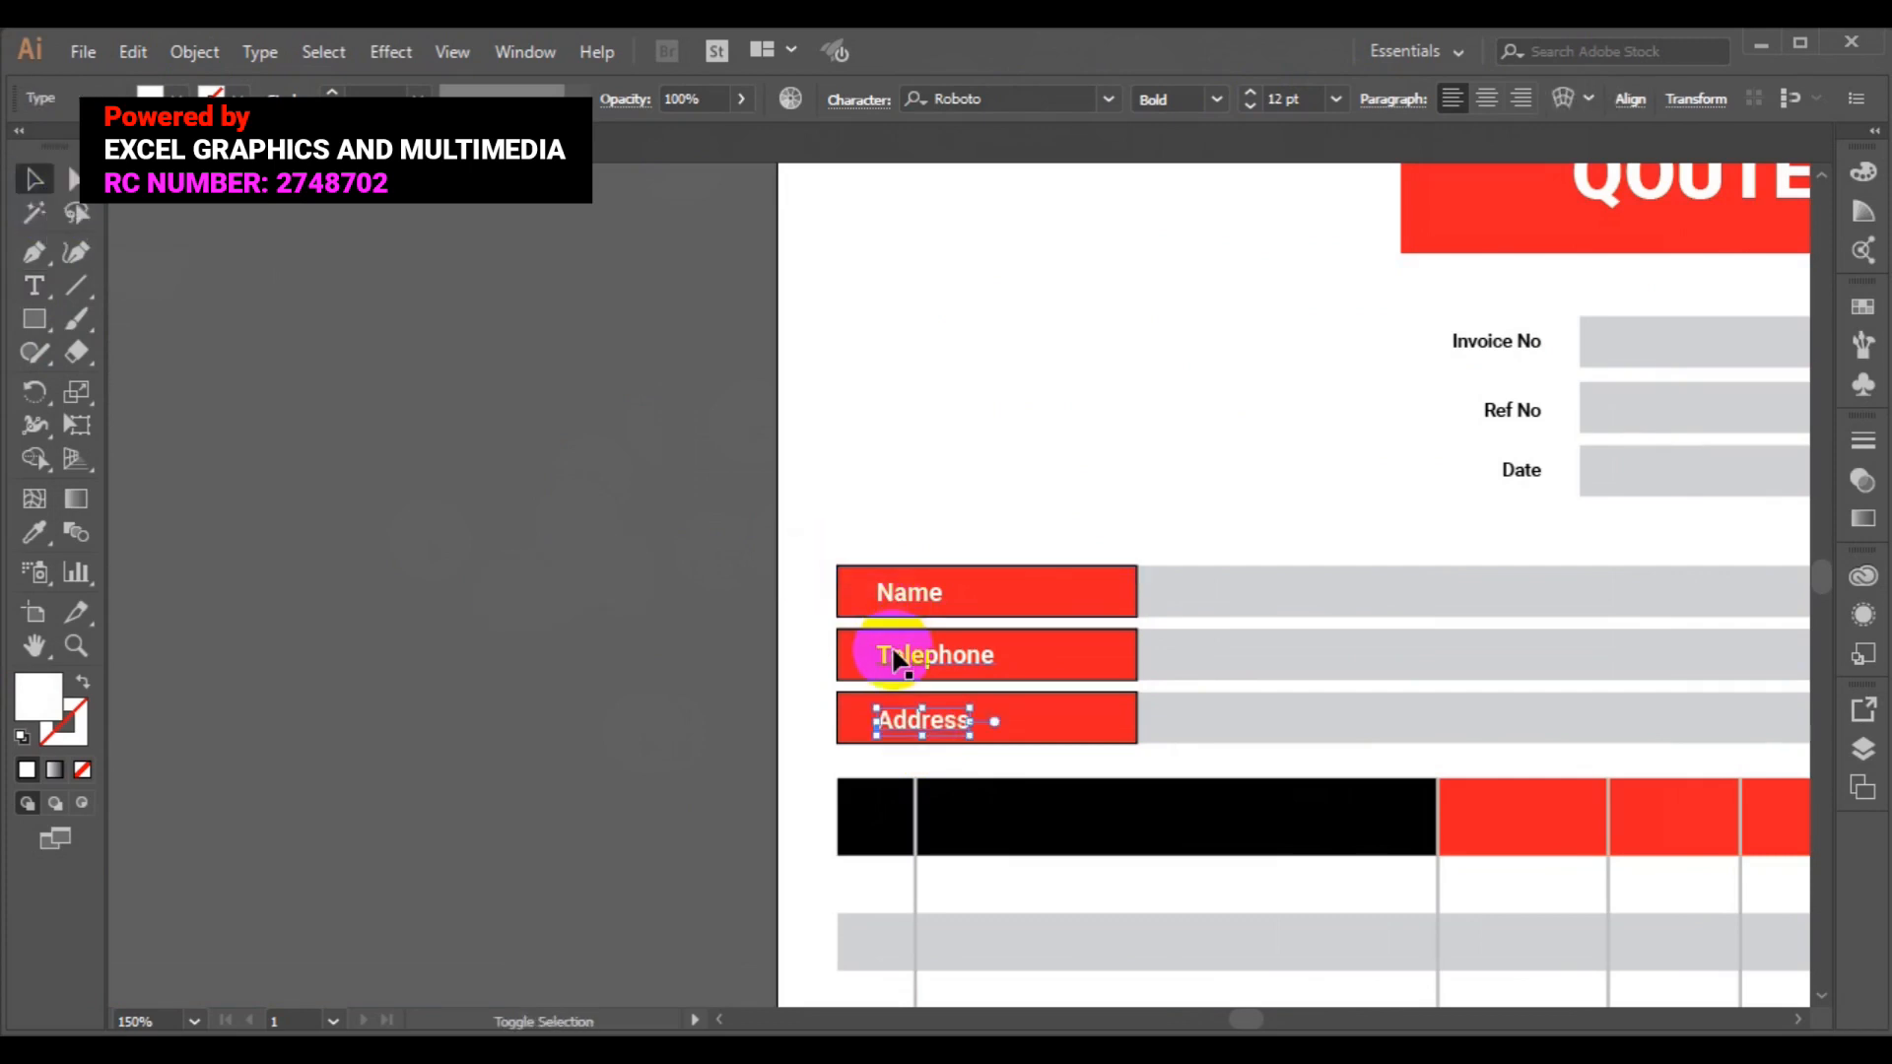
left_click(895, 658, "shift")
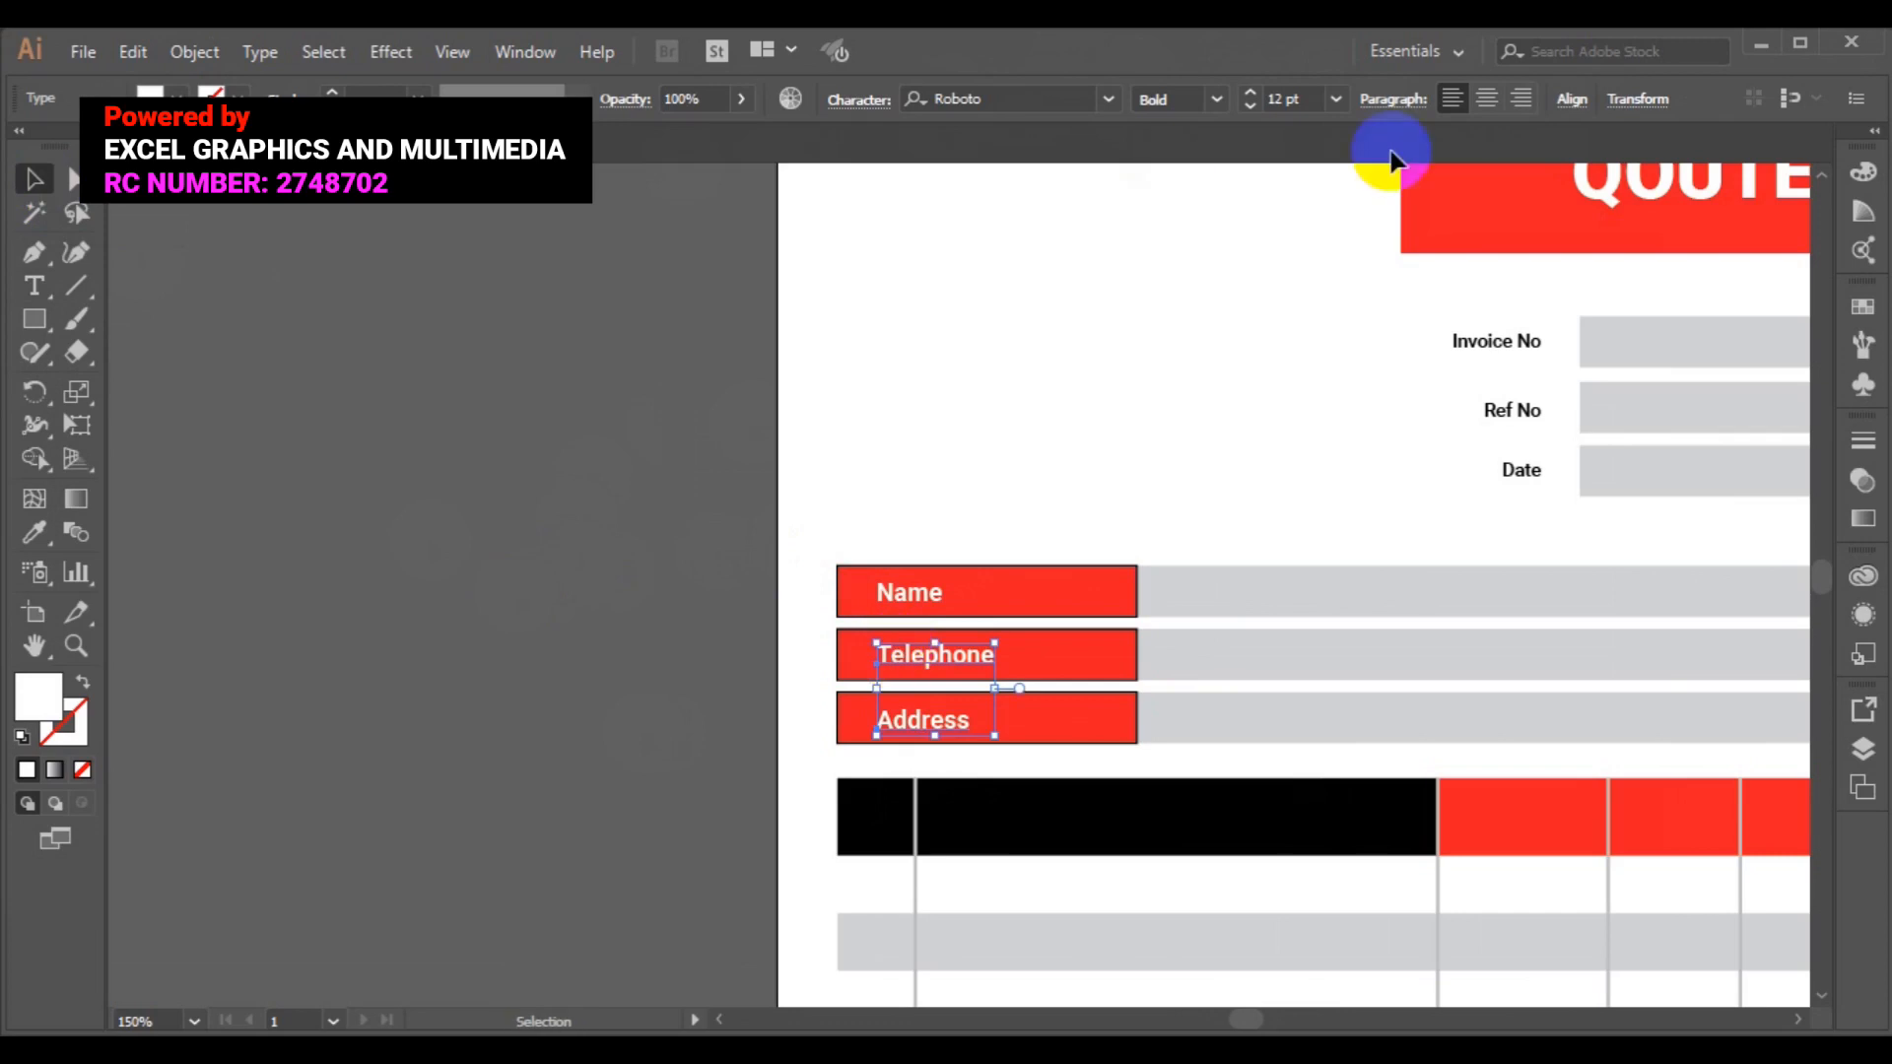
left_click(1572, 106)
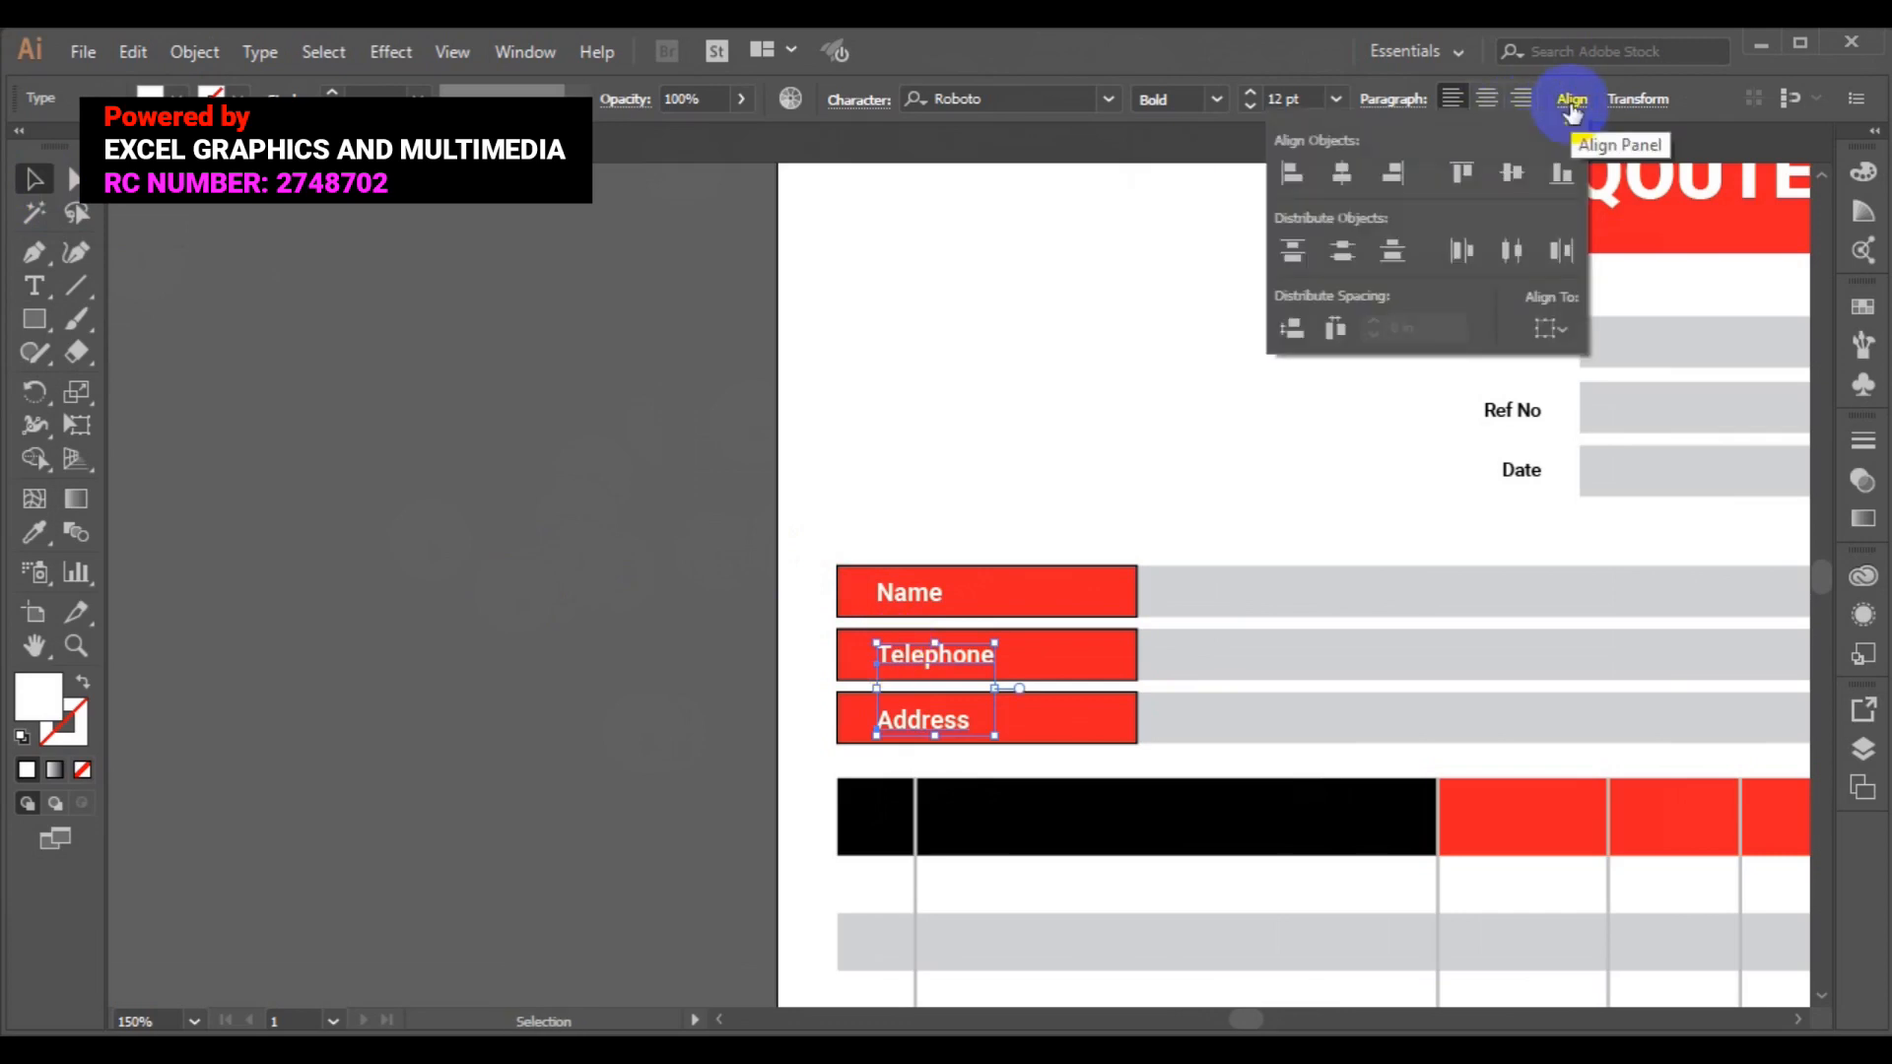
left_click(1407, 179)
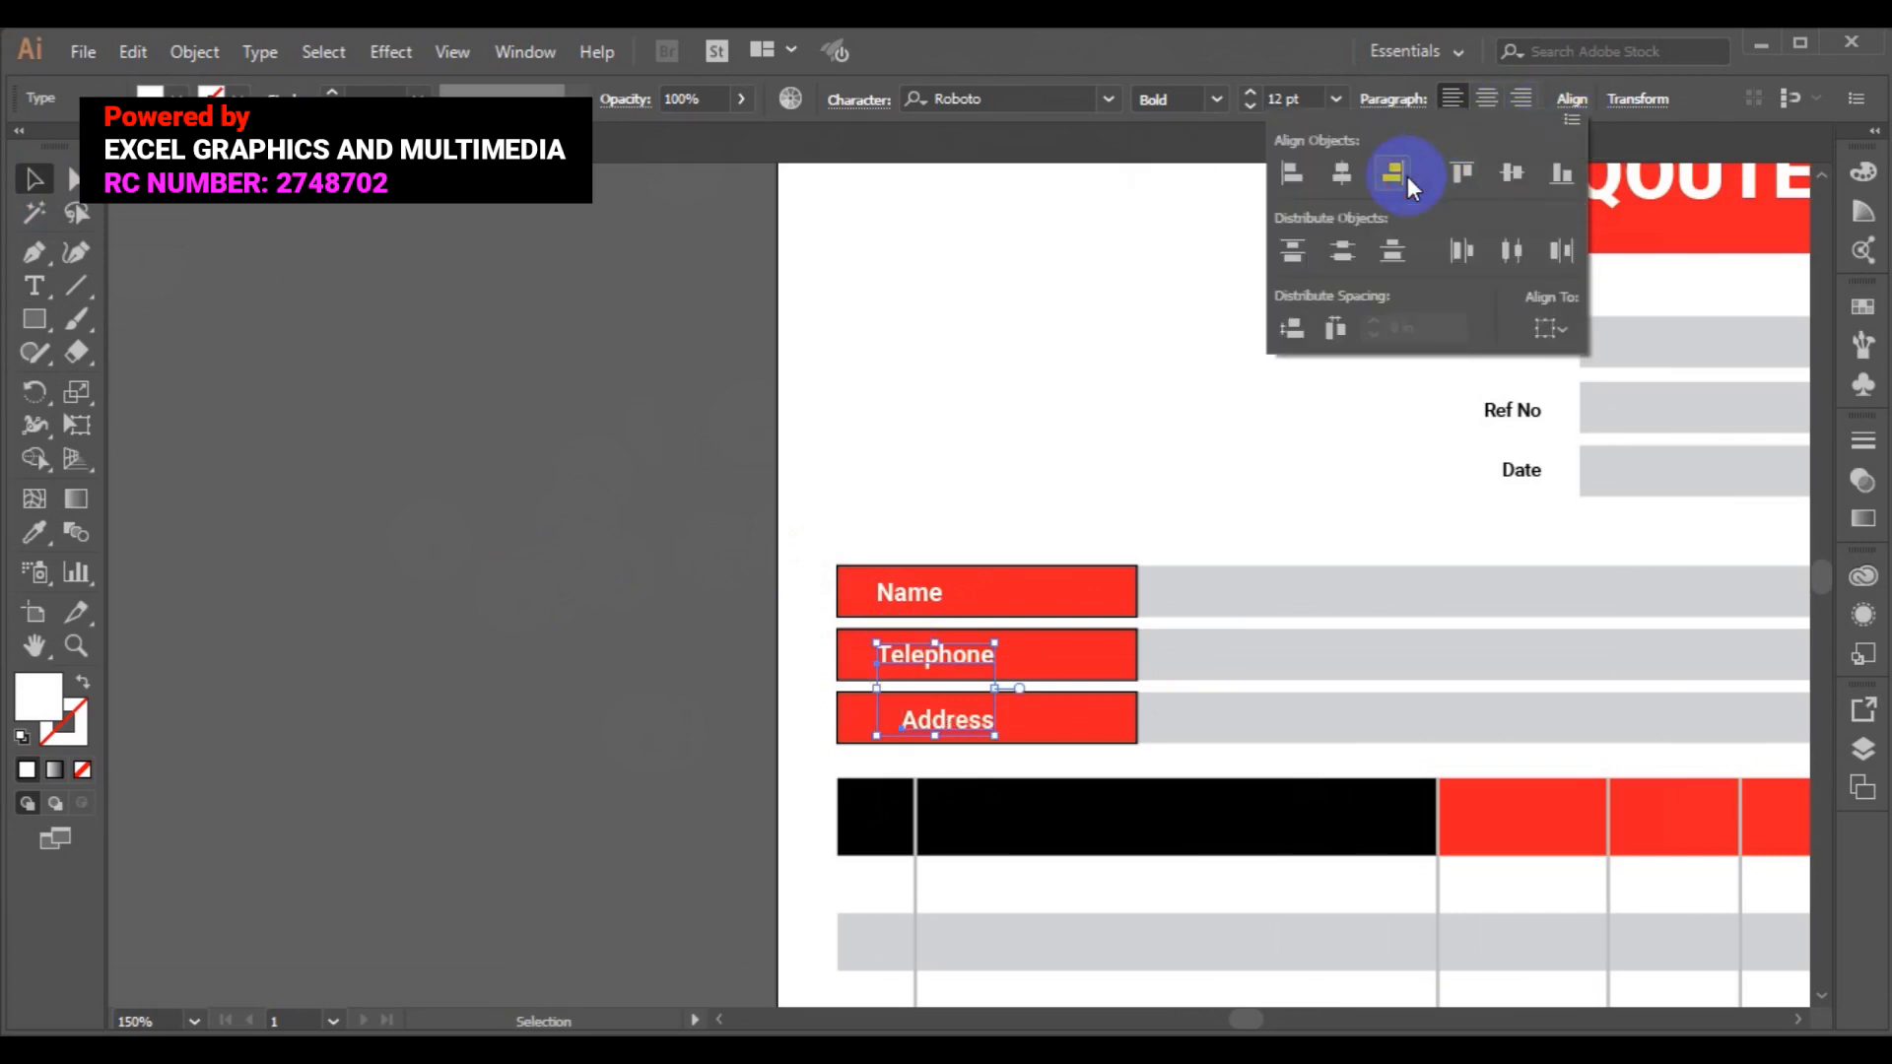
left_click(209, 55)
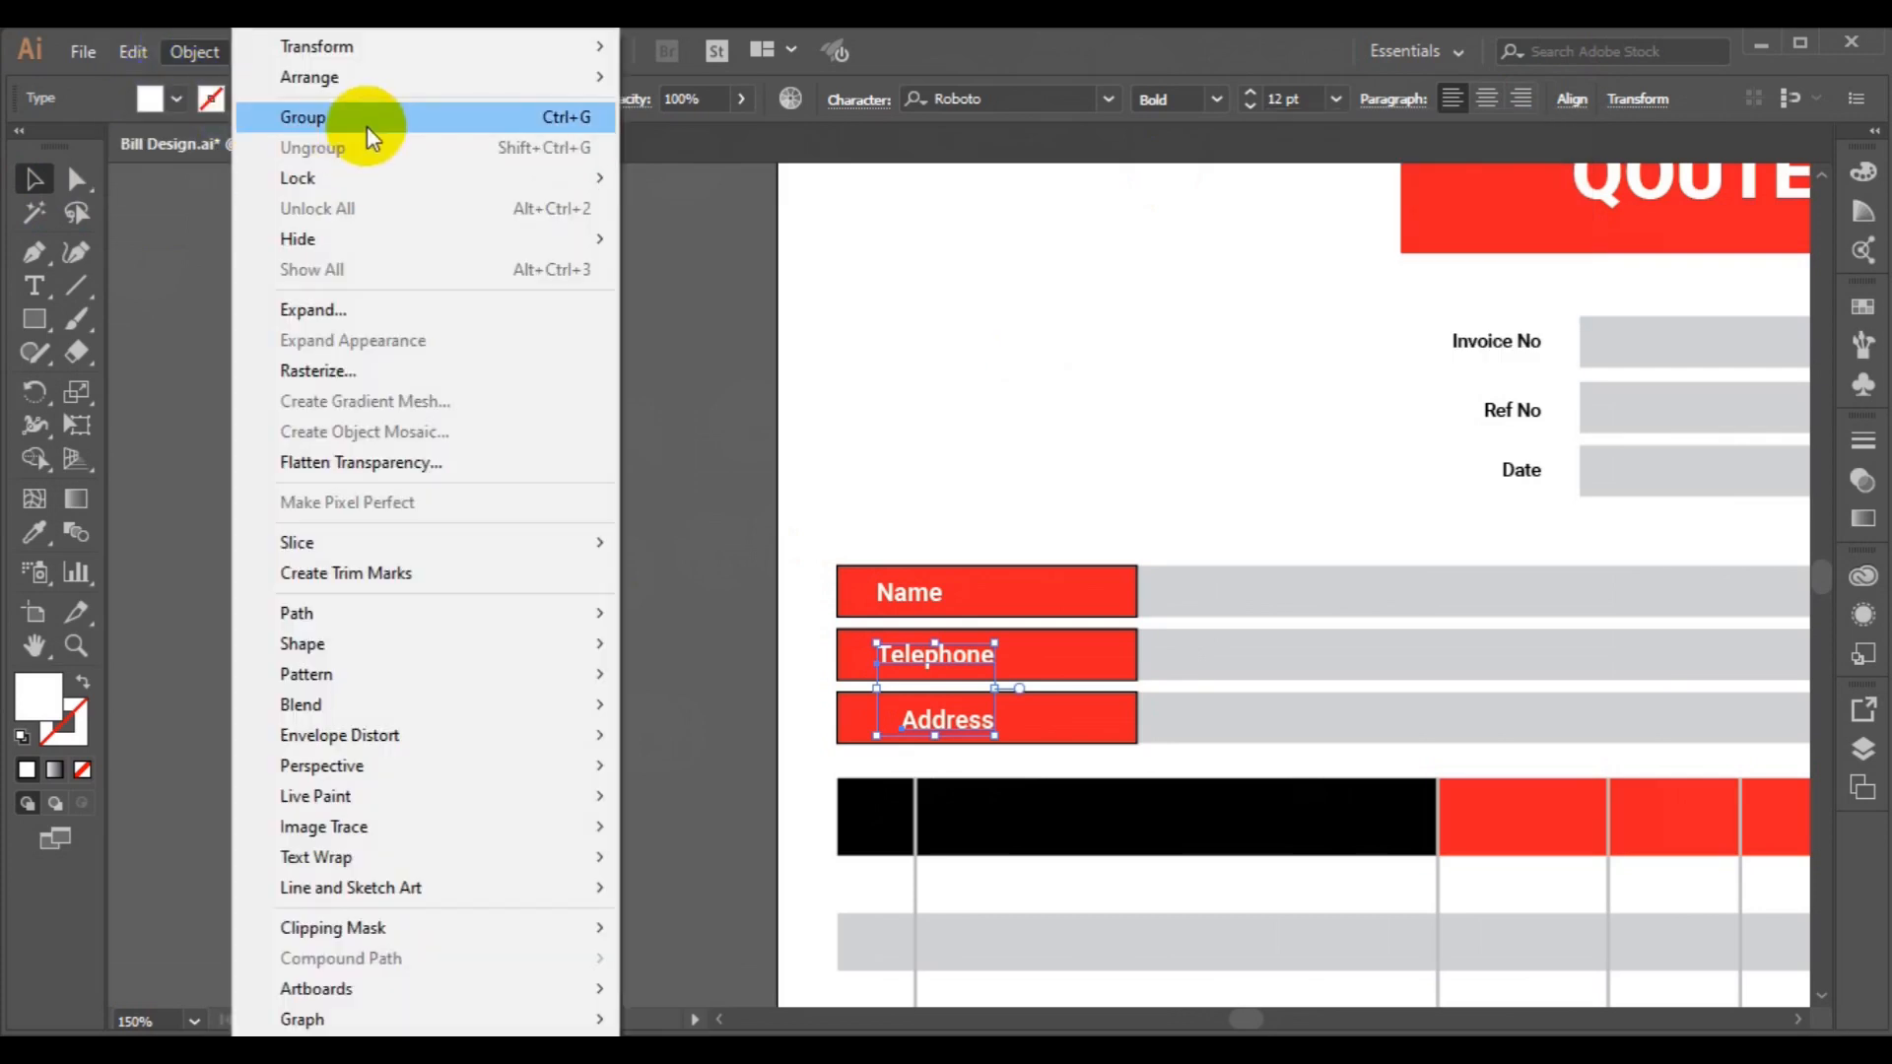
left_click(369, 120)
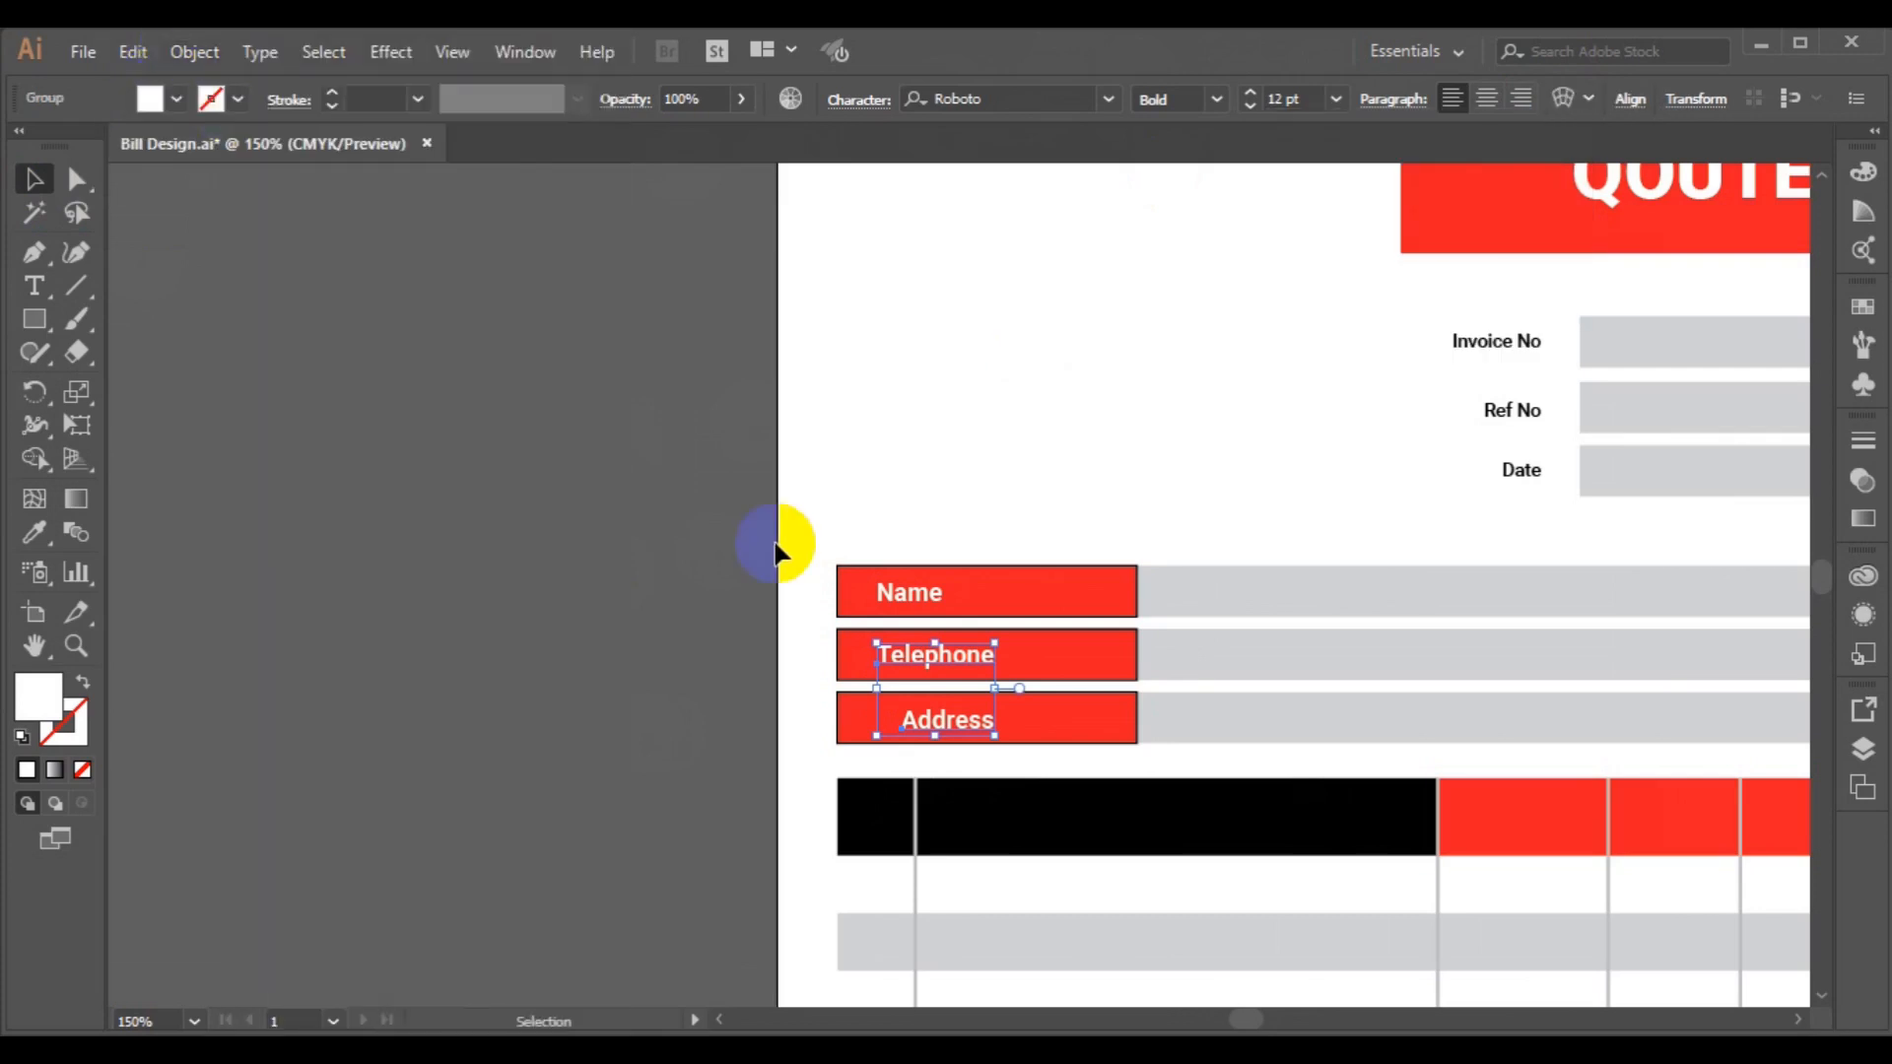
Align the Name label's right edge with the Telephone and Address group.
left_click(914, 610, "shift")
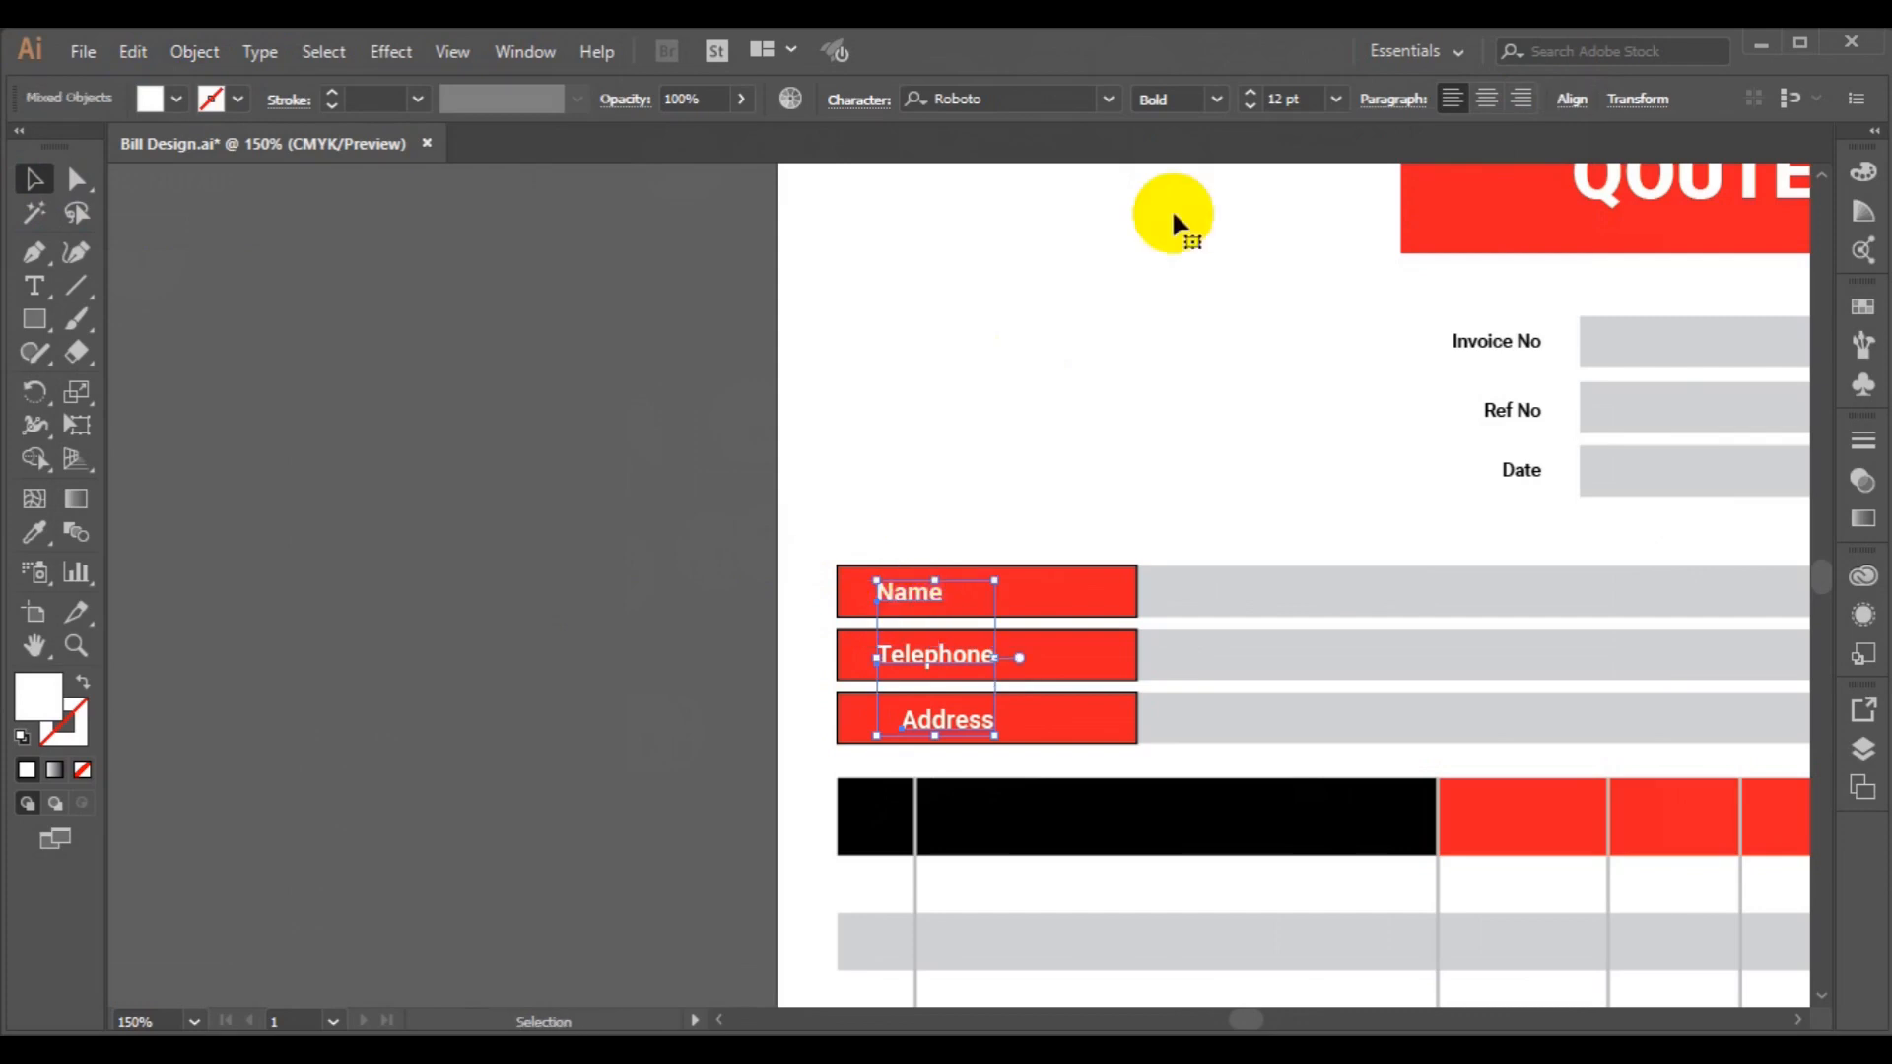
left_click(1569, 102)
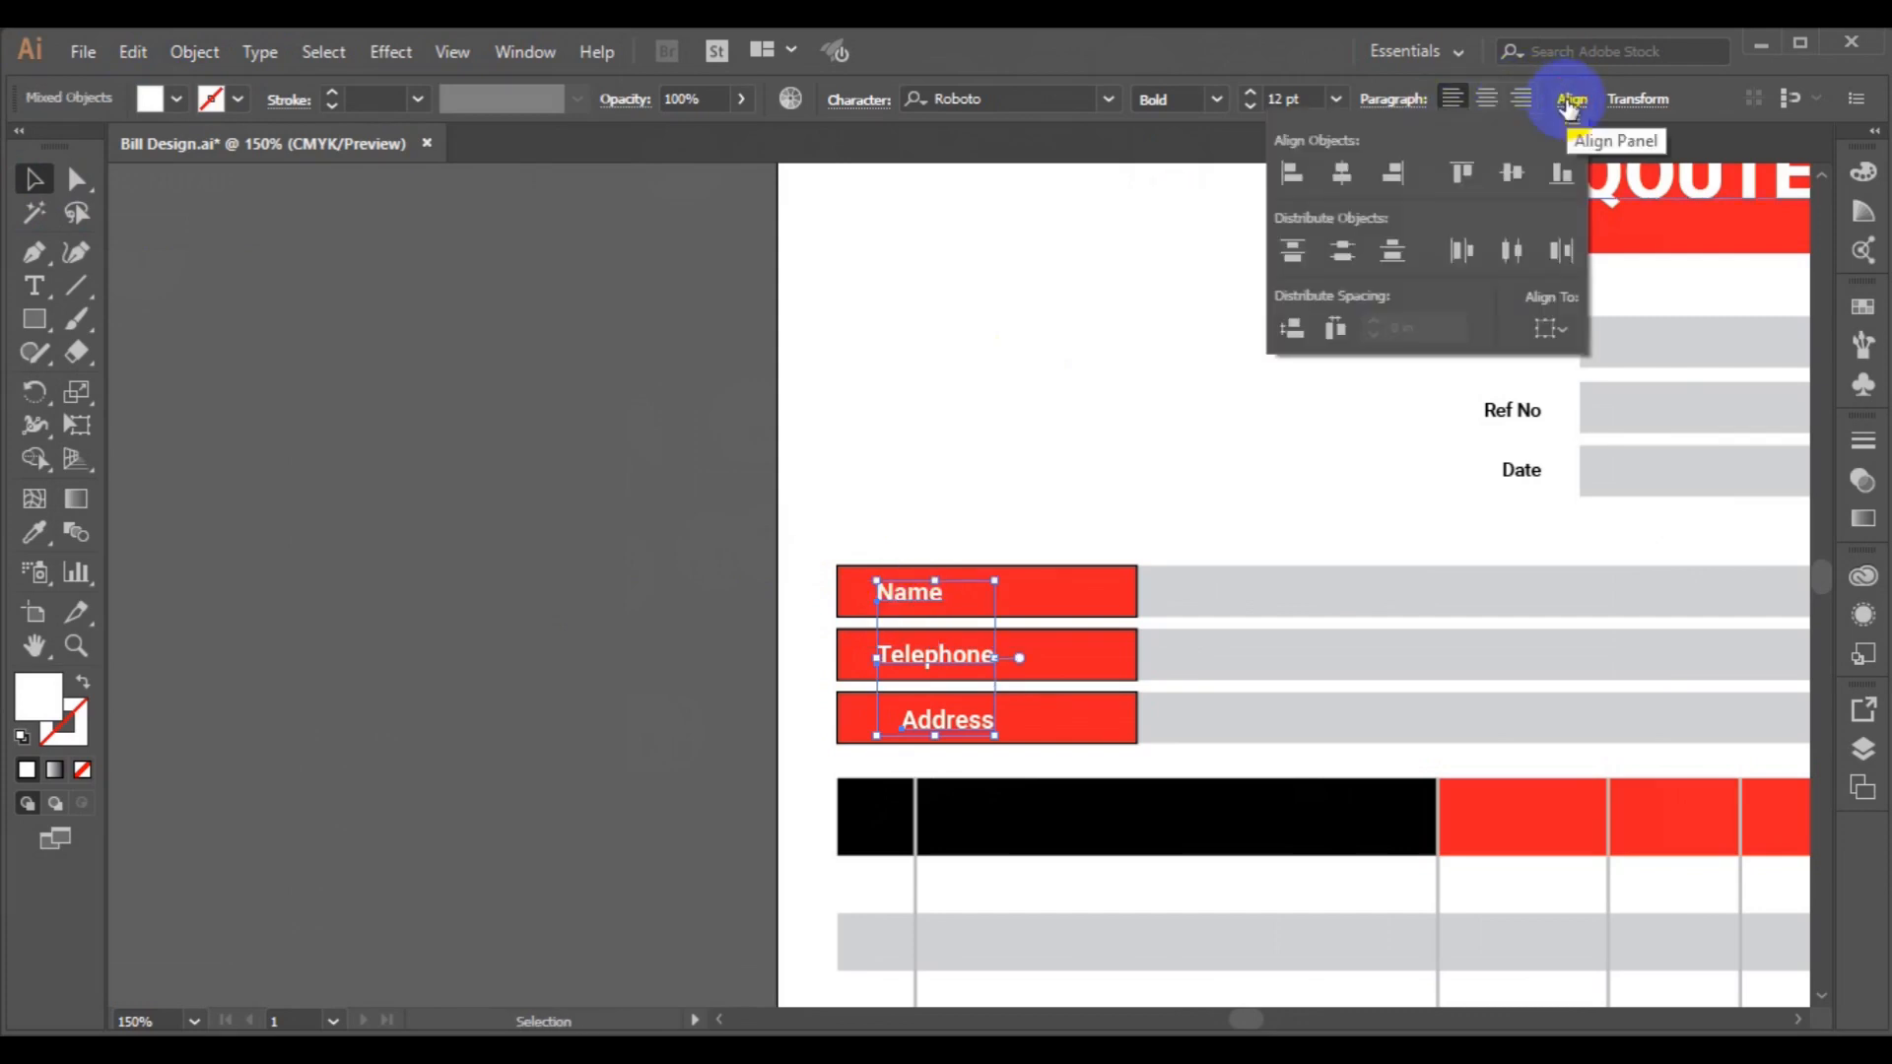
left_click(1393, 175)
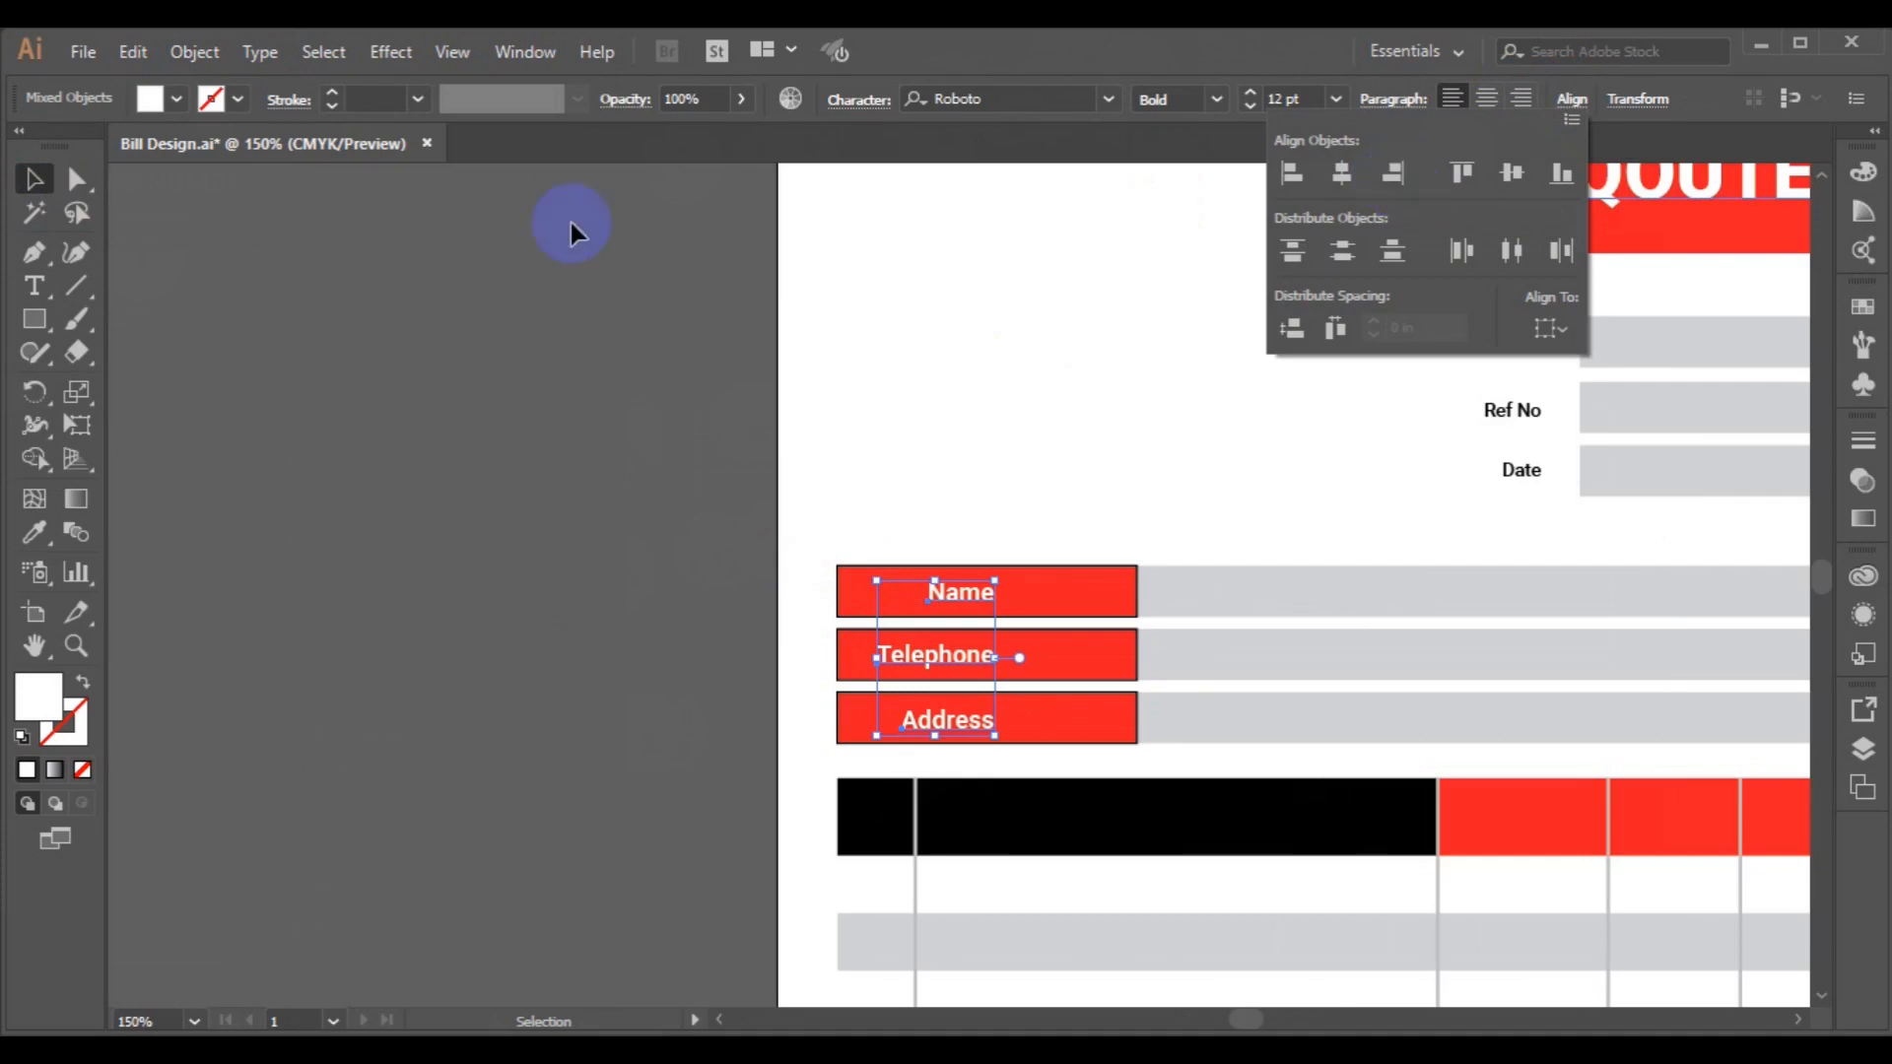
left_click(173, 61)
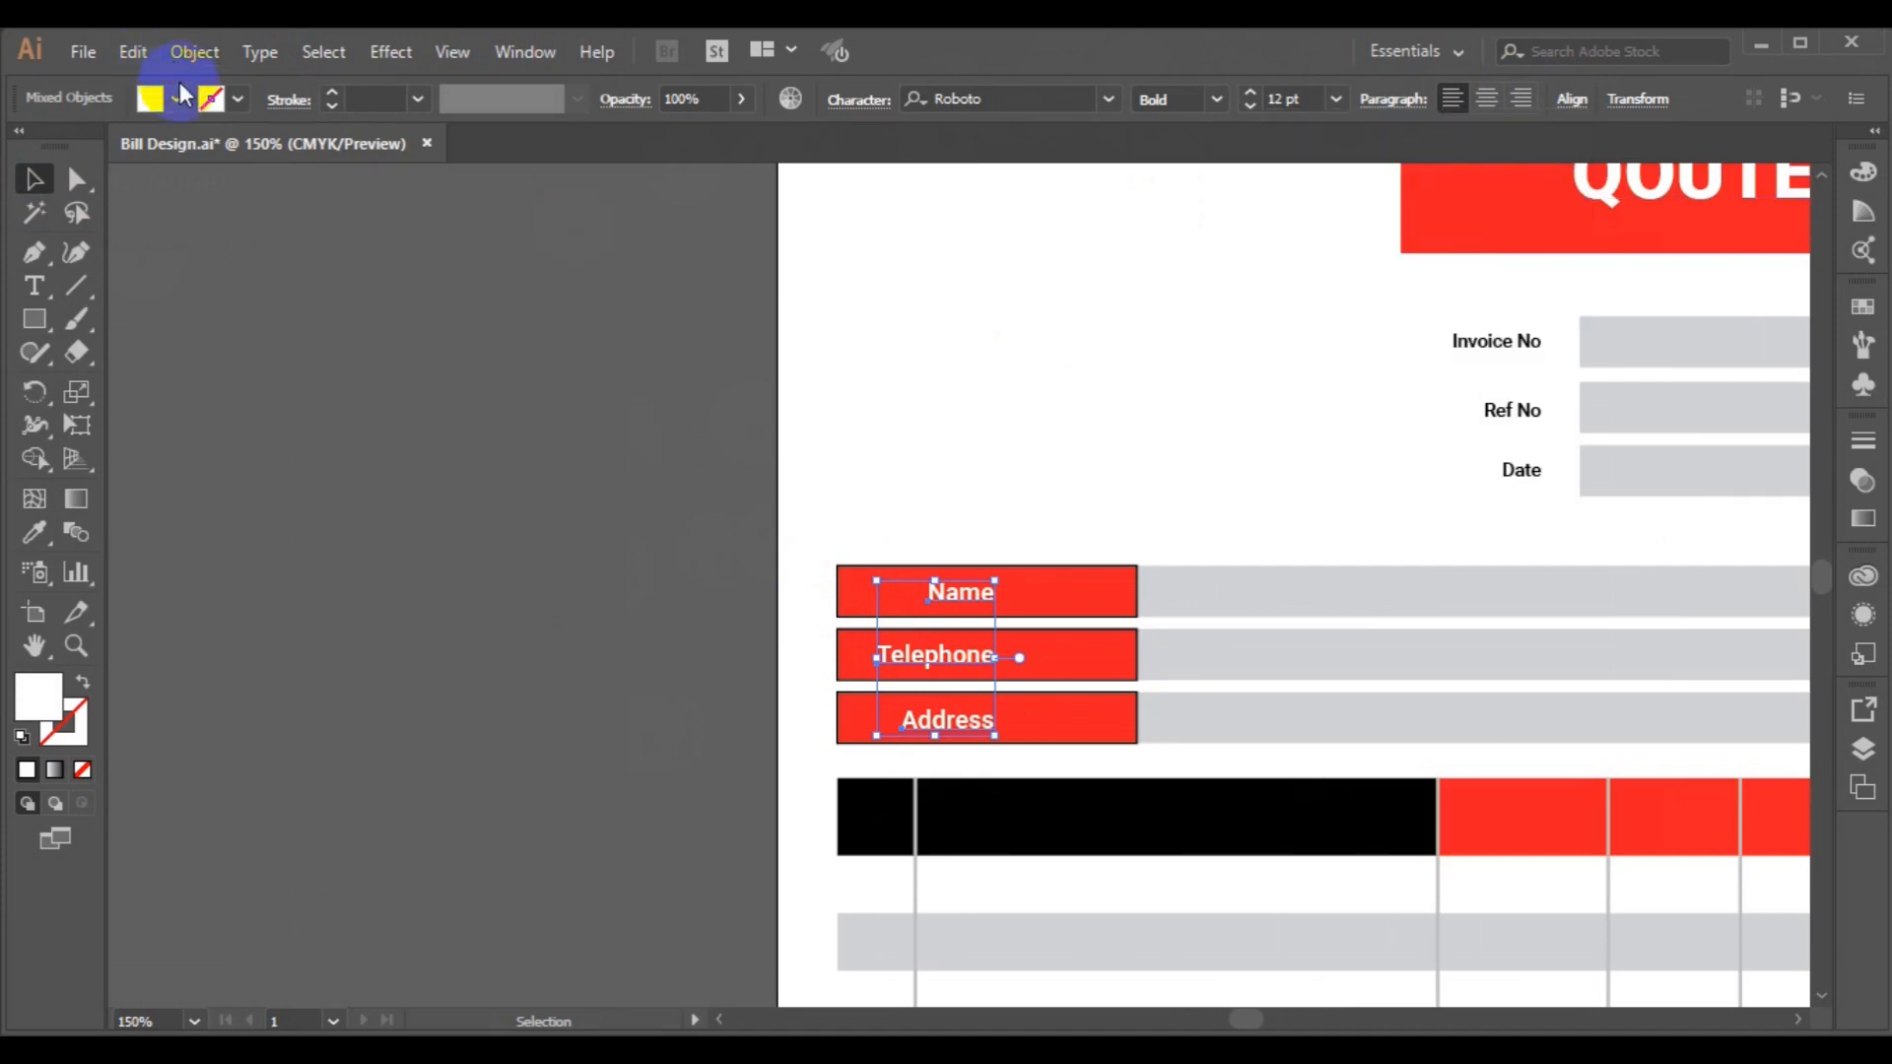
Group the Name, Telephone and Address labels and nudge the group slightly left within the red boxes.
left_click(187, 59)
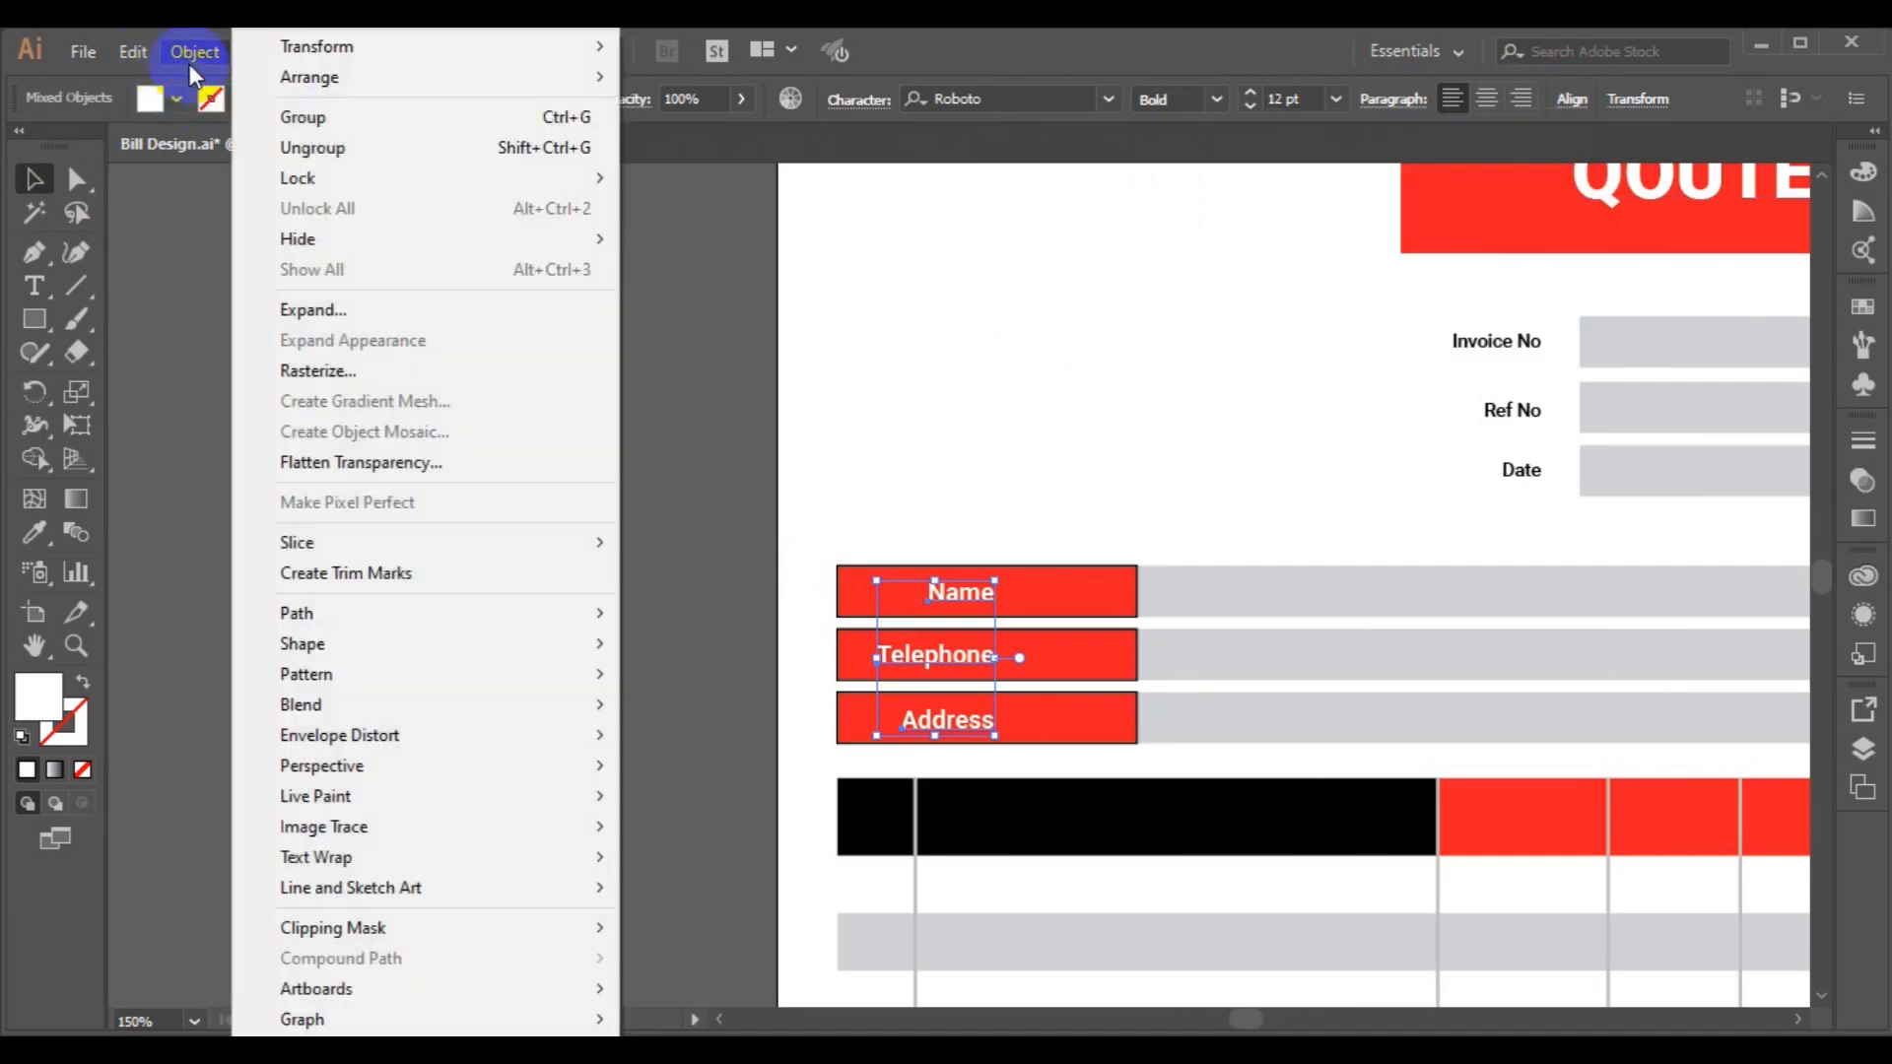
left_click(293, 118)
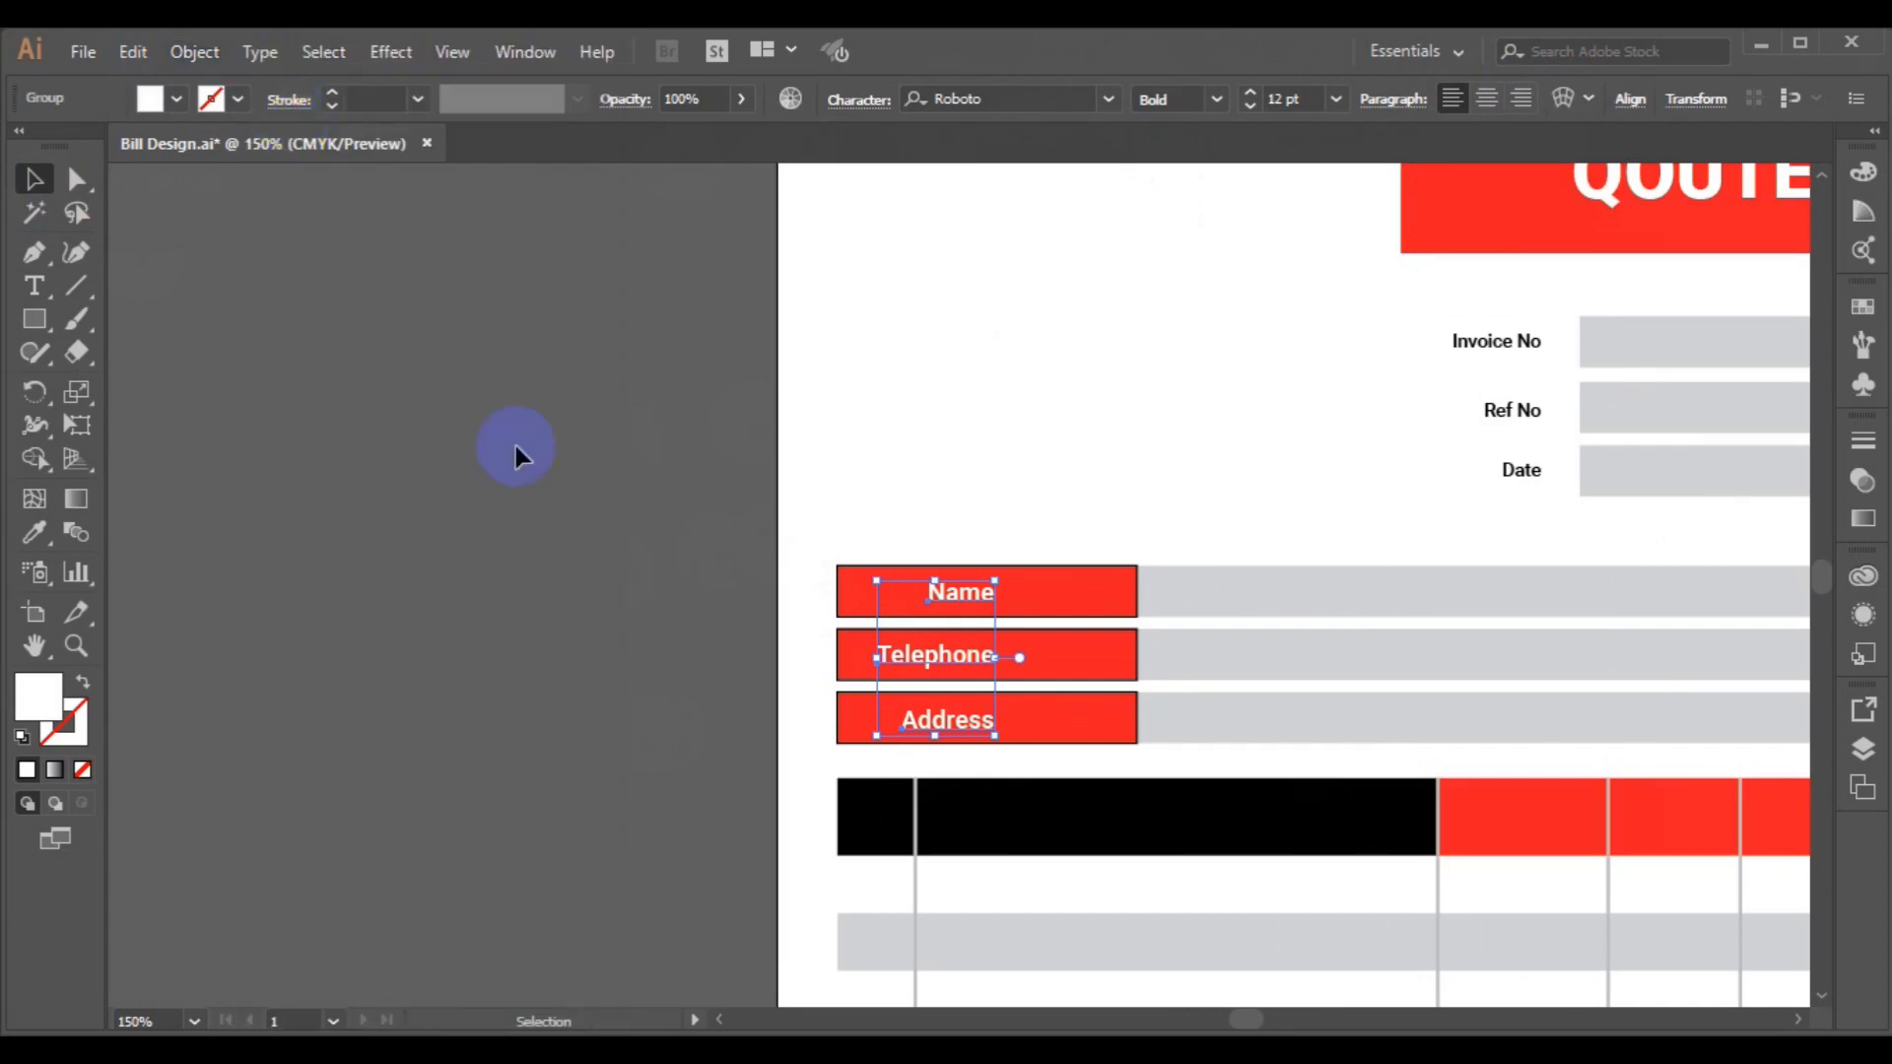
key("Left")
key("Left")
key("Left")
key("Left")
key("Left")
key("Left")
key("Left")
key("Left")
key("Left")
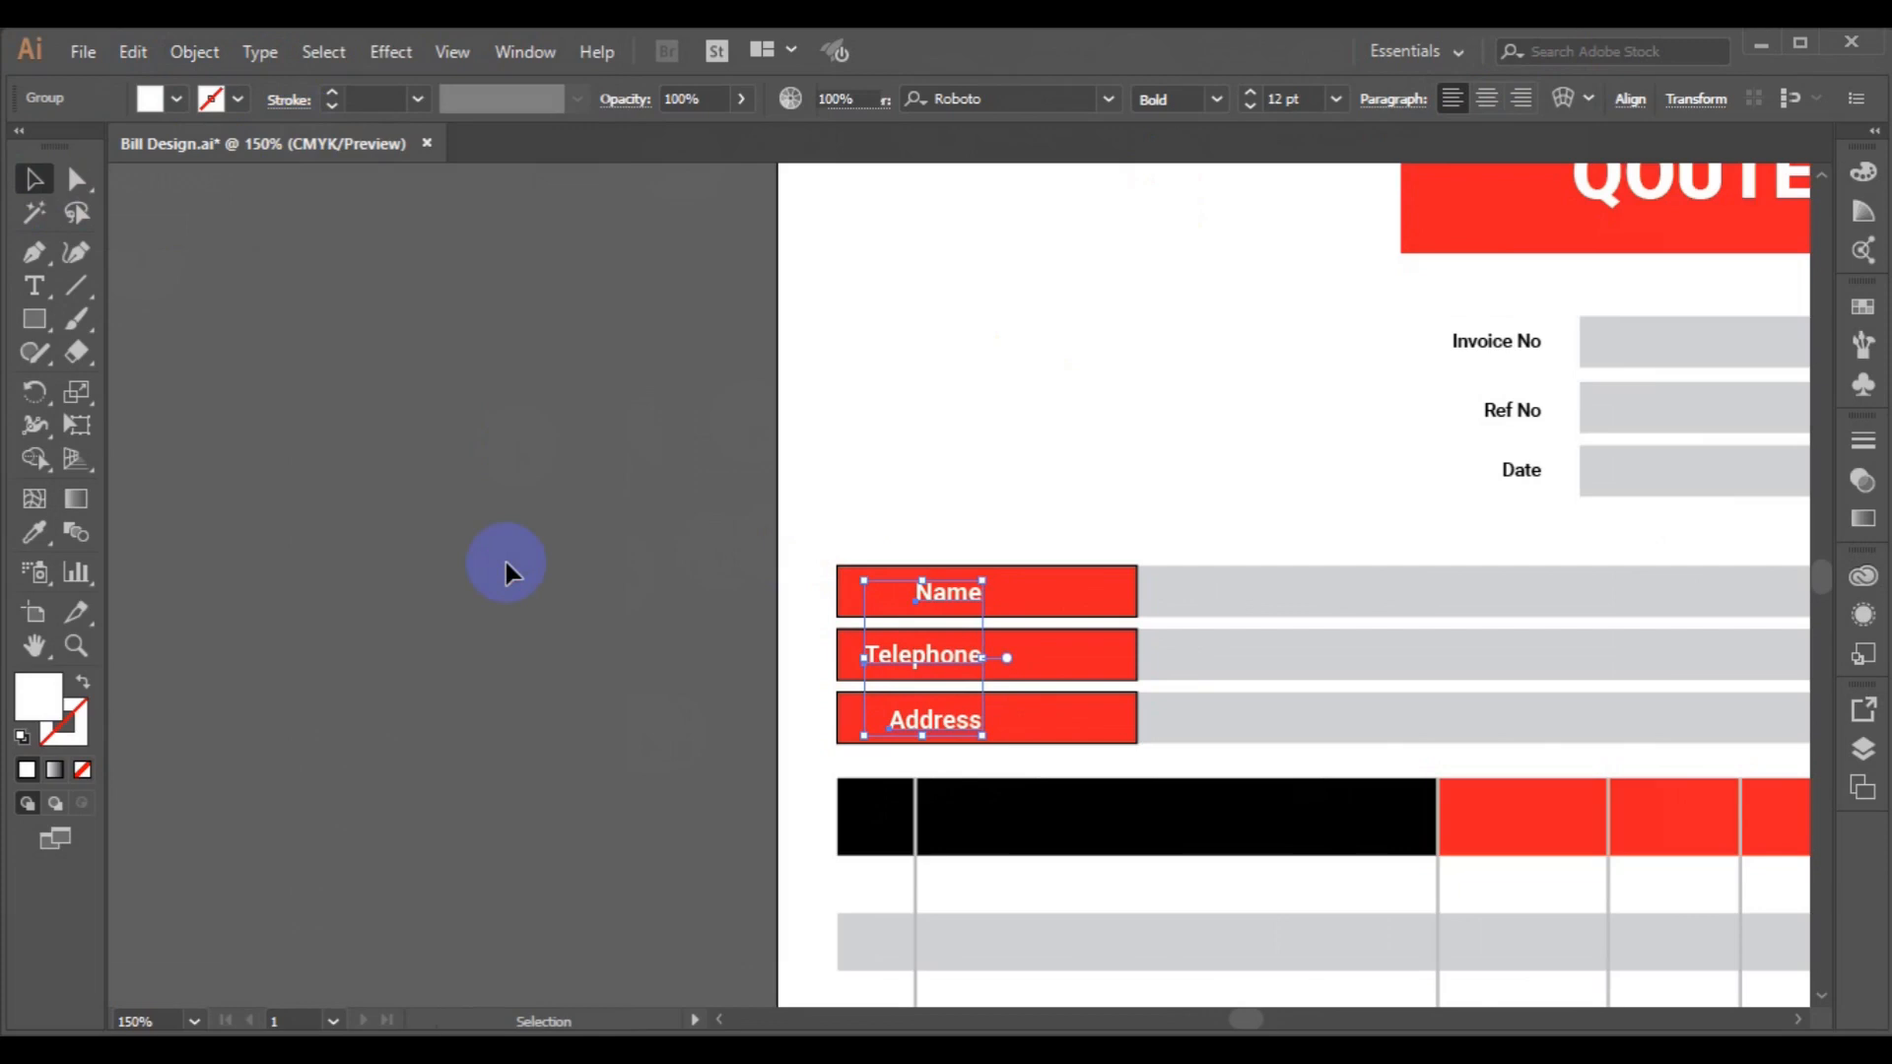
left_click(506, 572)
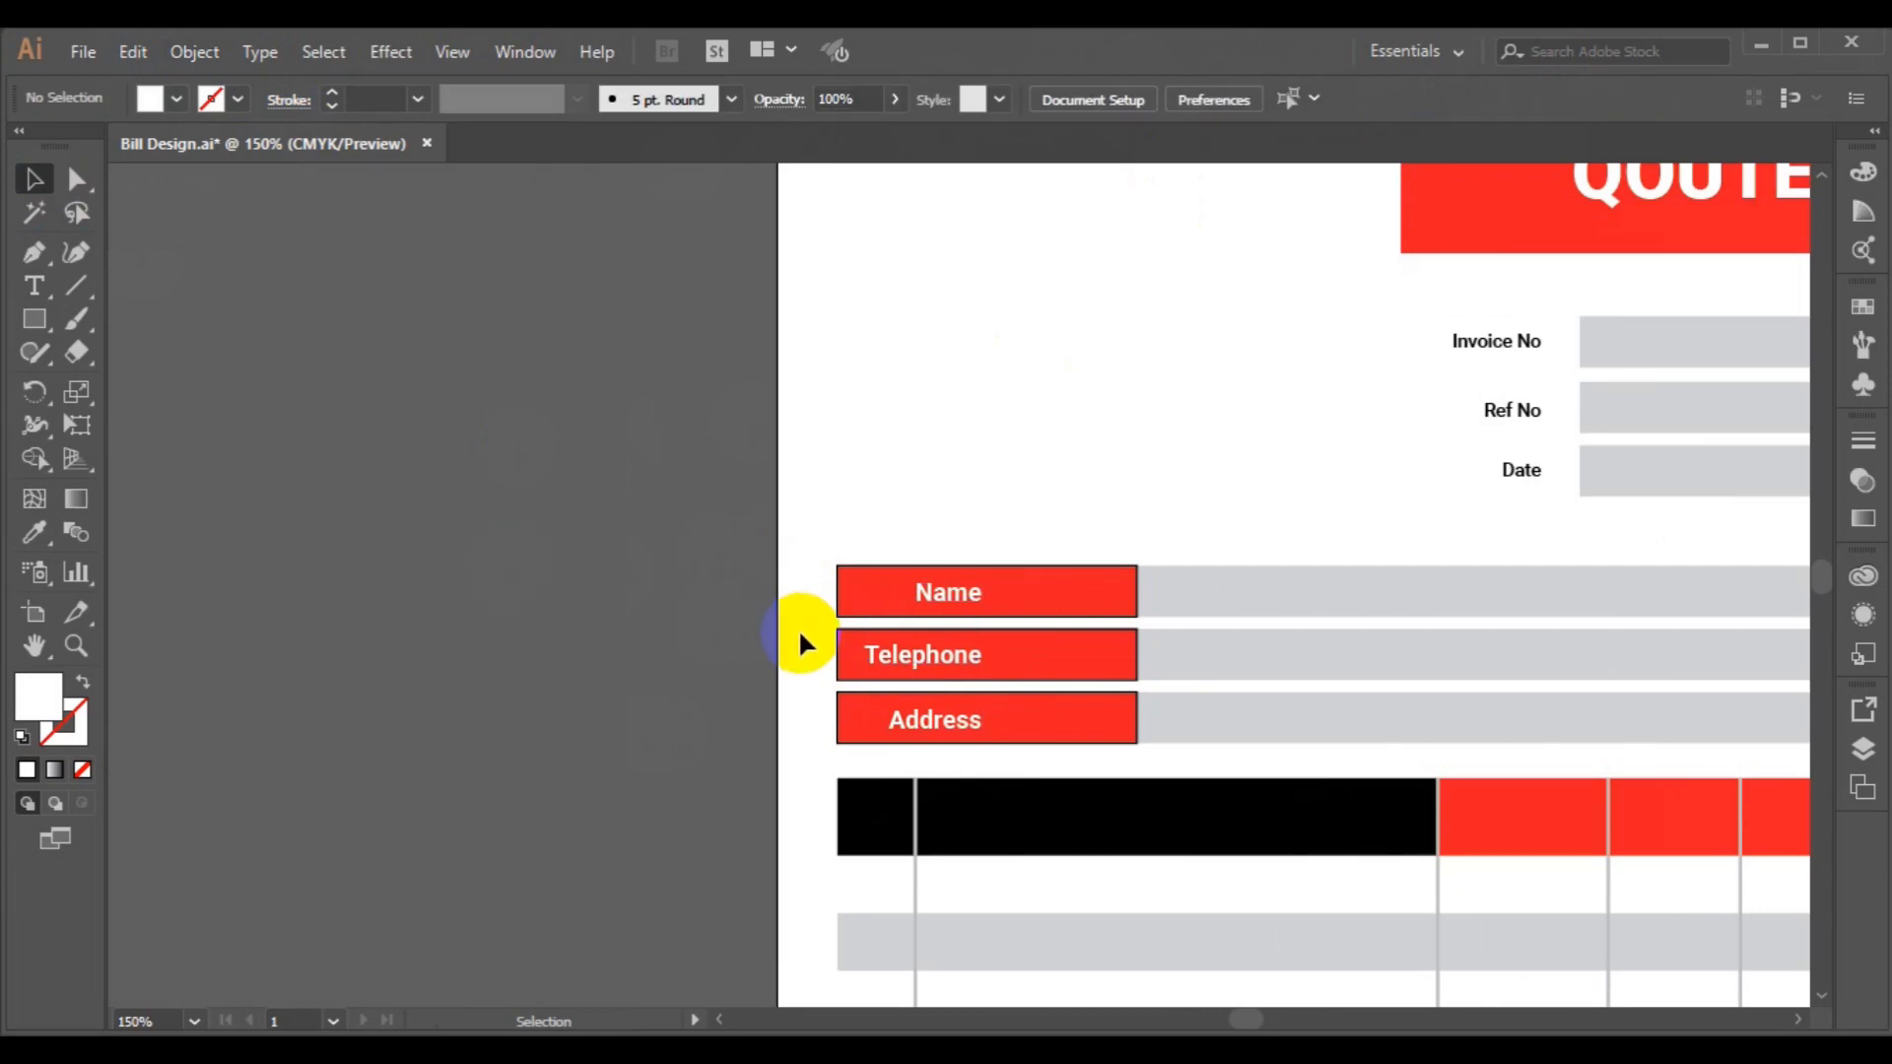
Ungroup the Name, Telephone and Address labels.
key("ctrl+0")
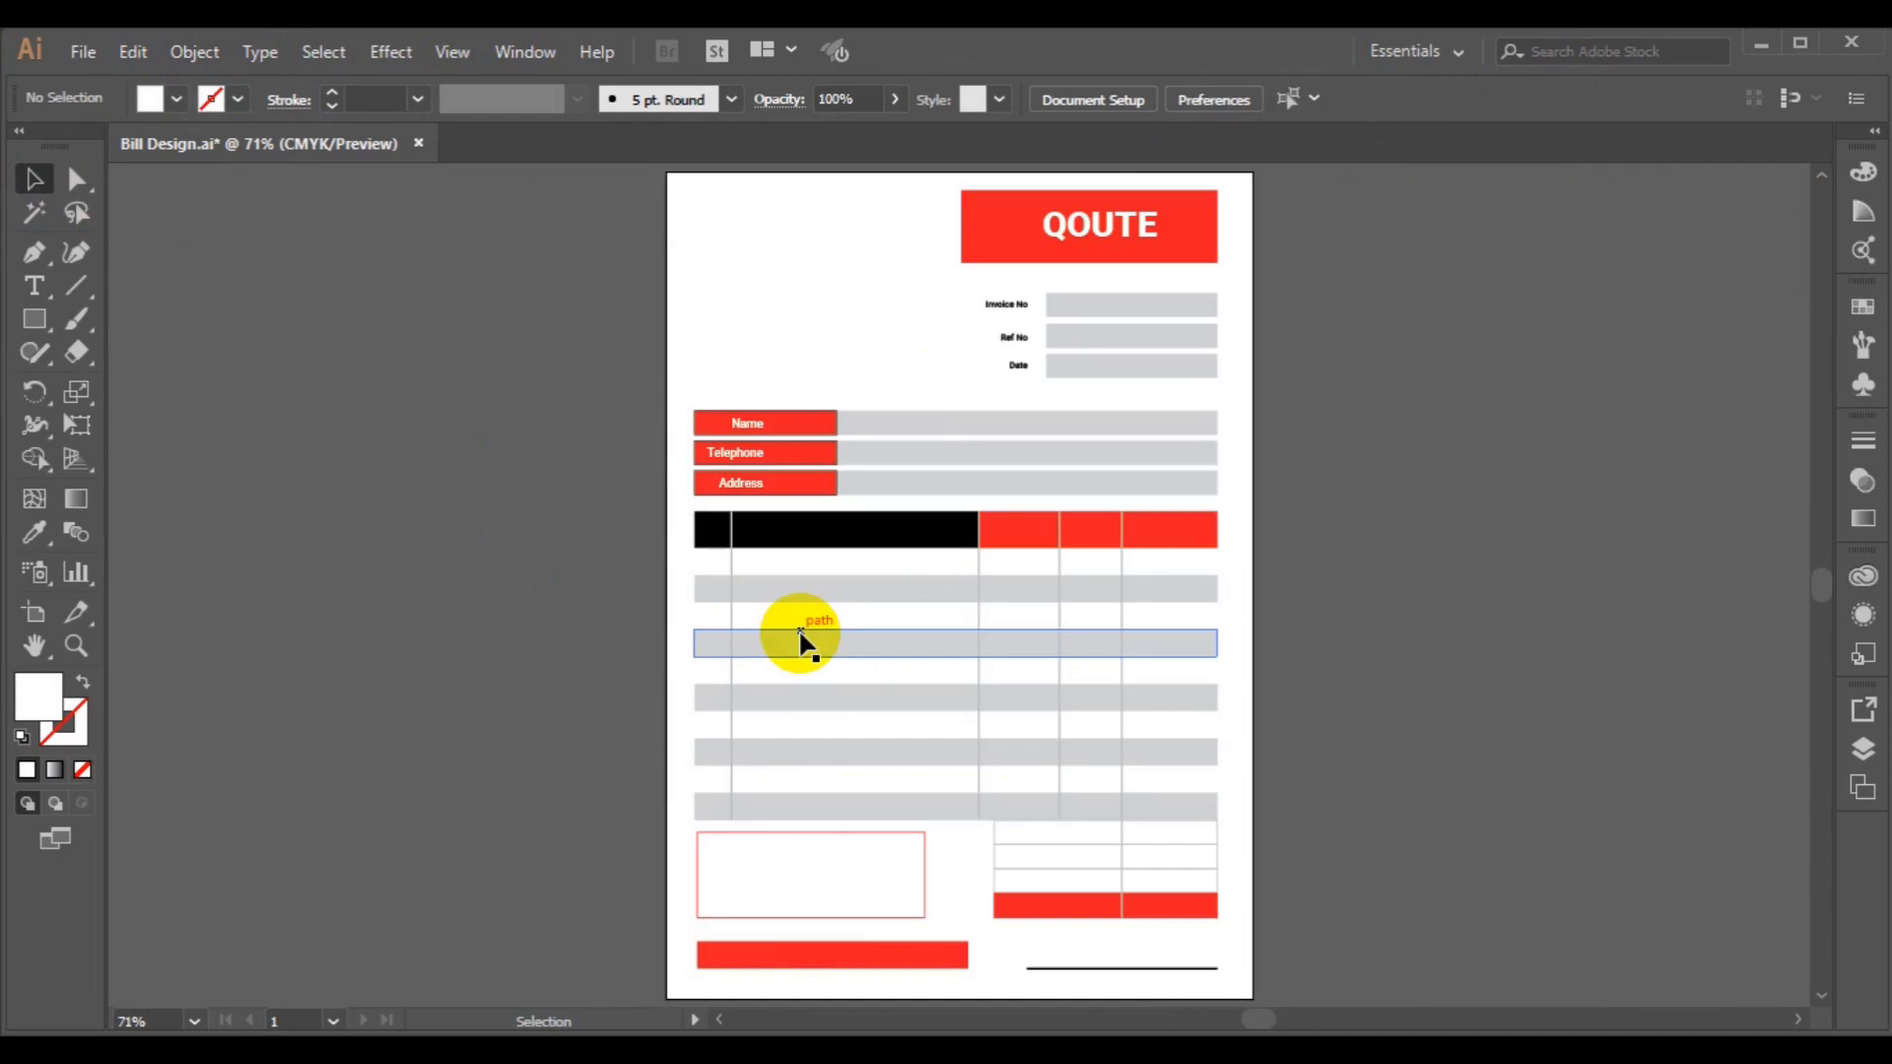
left_click(749, 430)
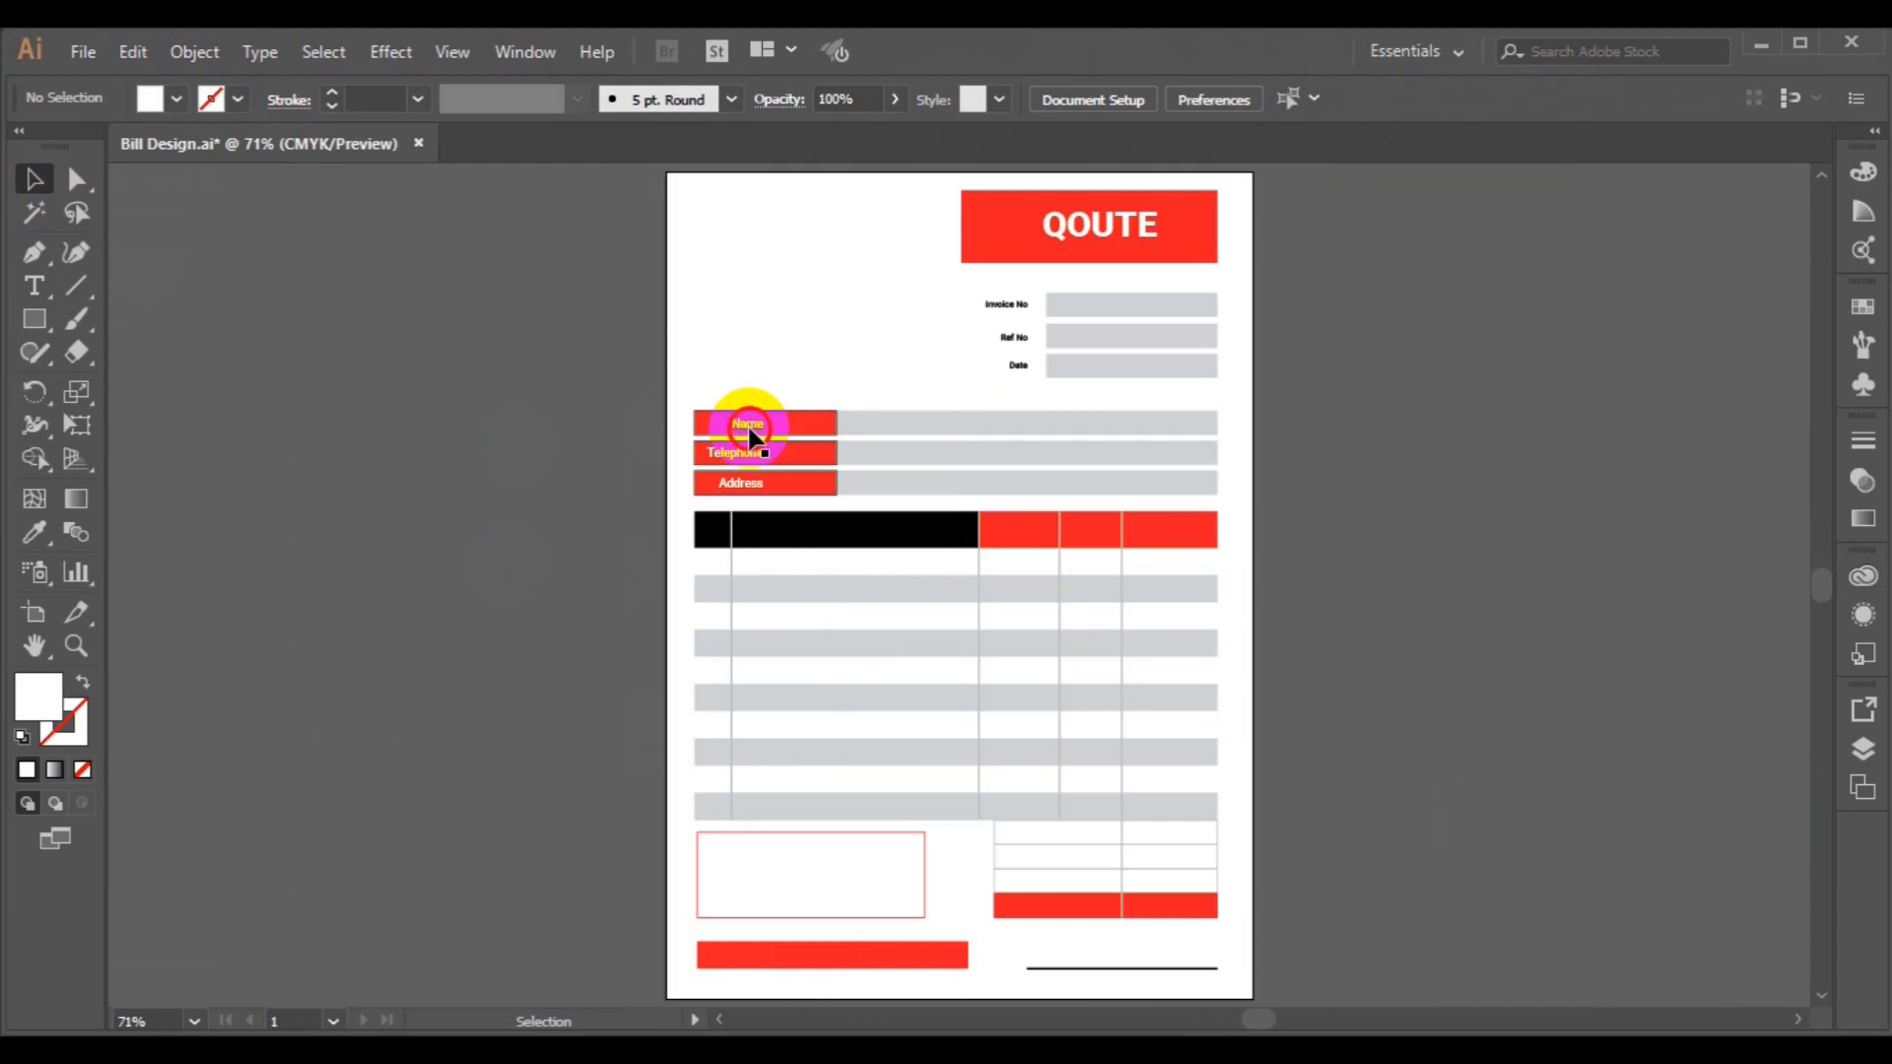
left_click(191, 54)
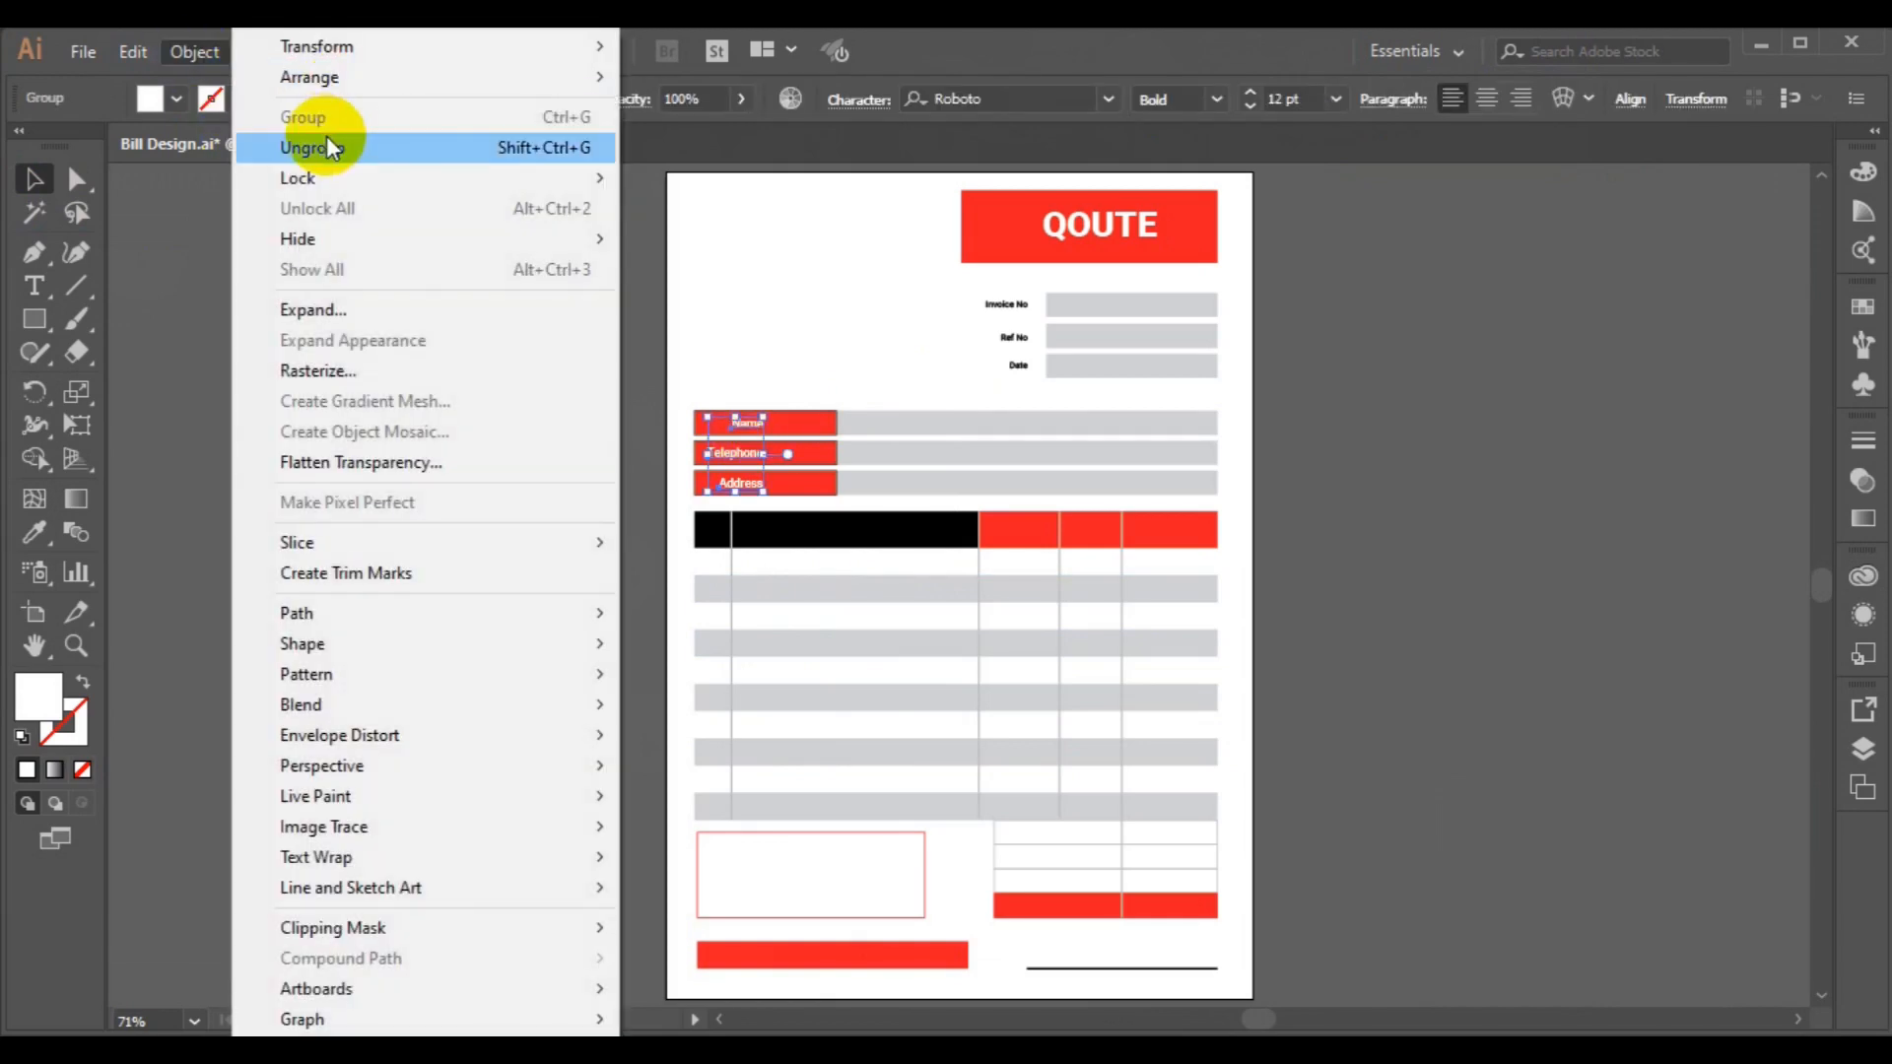
left_click(327, 147)
left_click(473, 476)
left_click(744, 434)
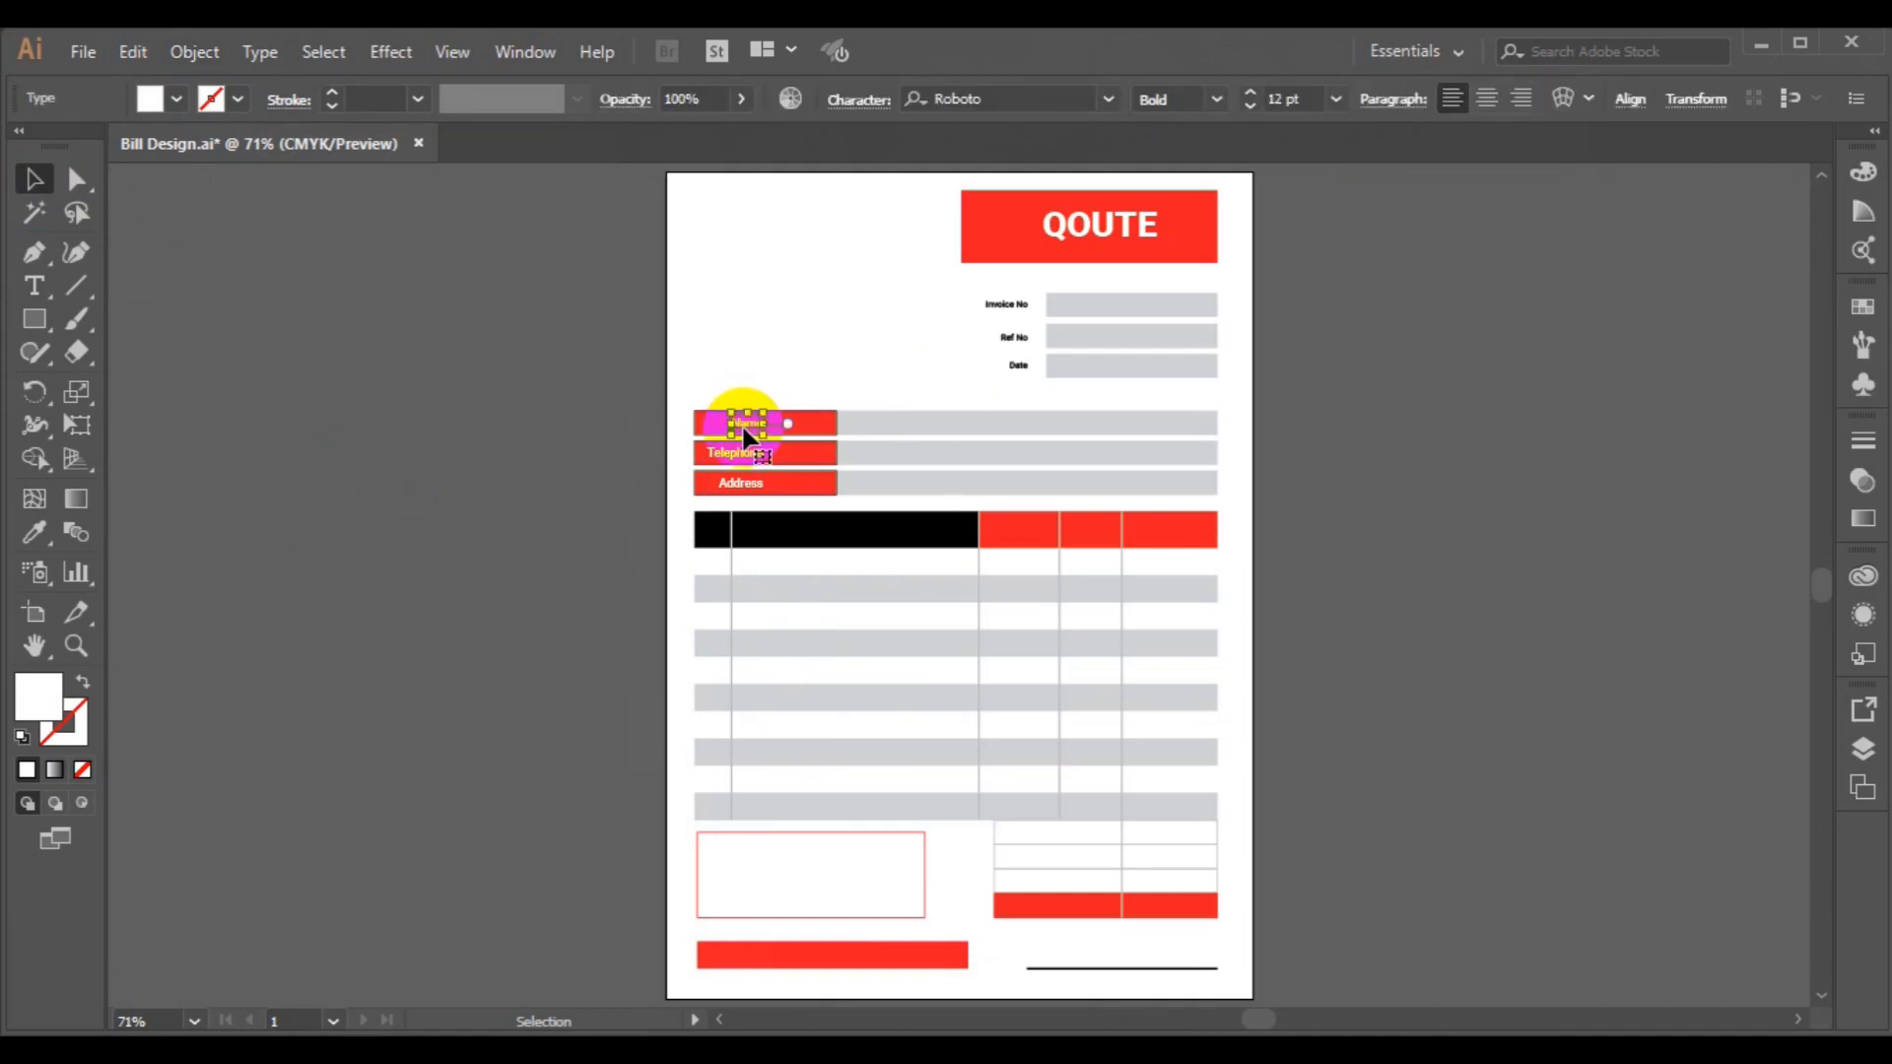
left_click_drag(747, 426, 749, 419)
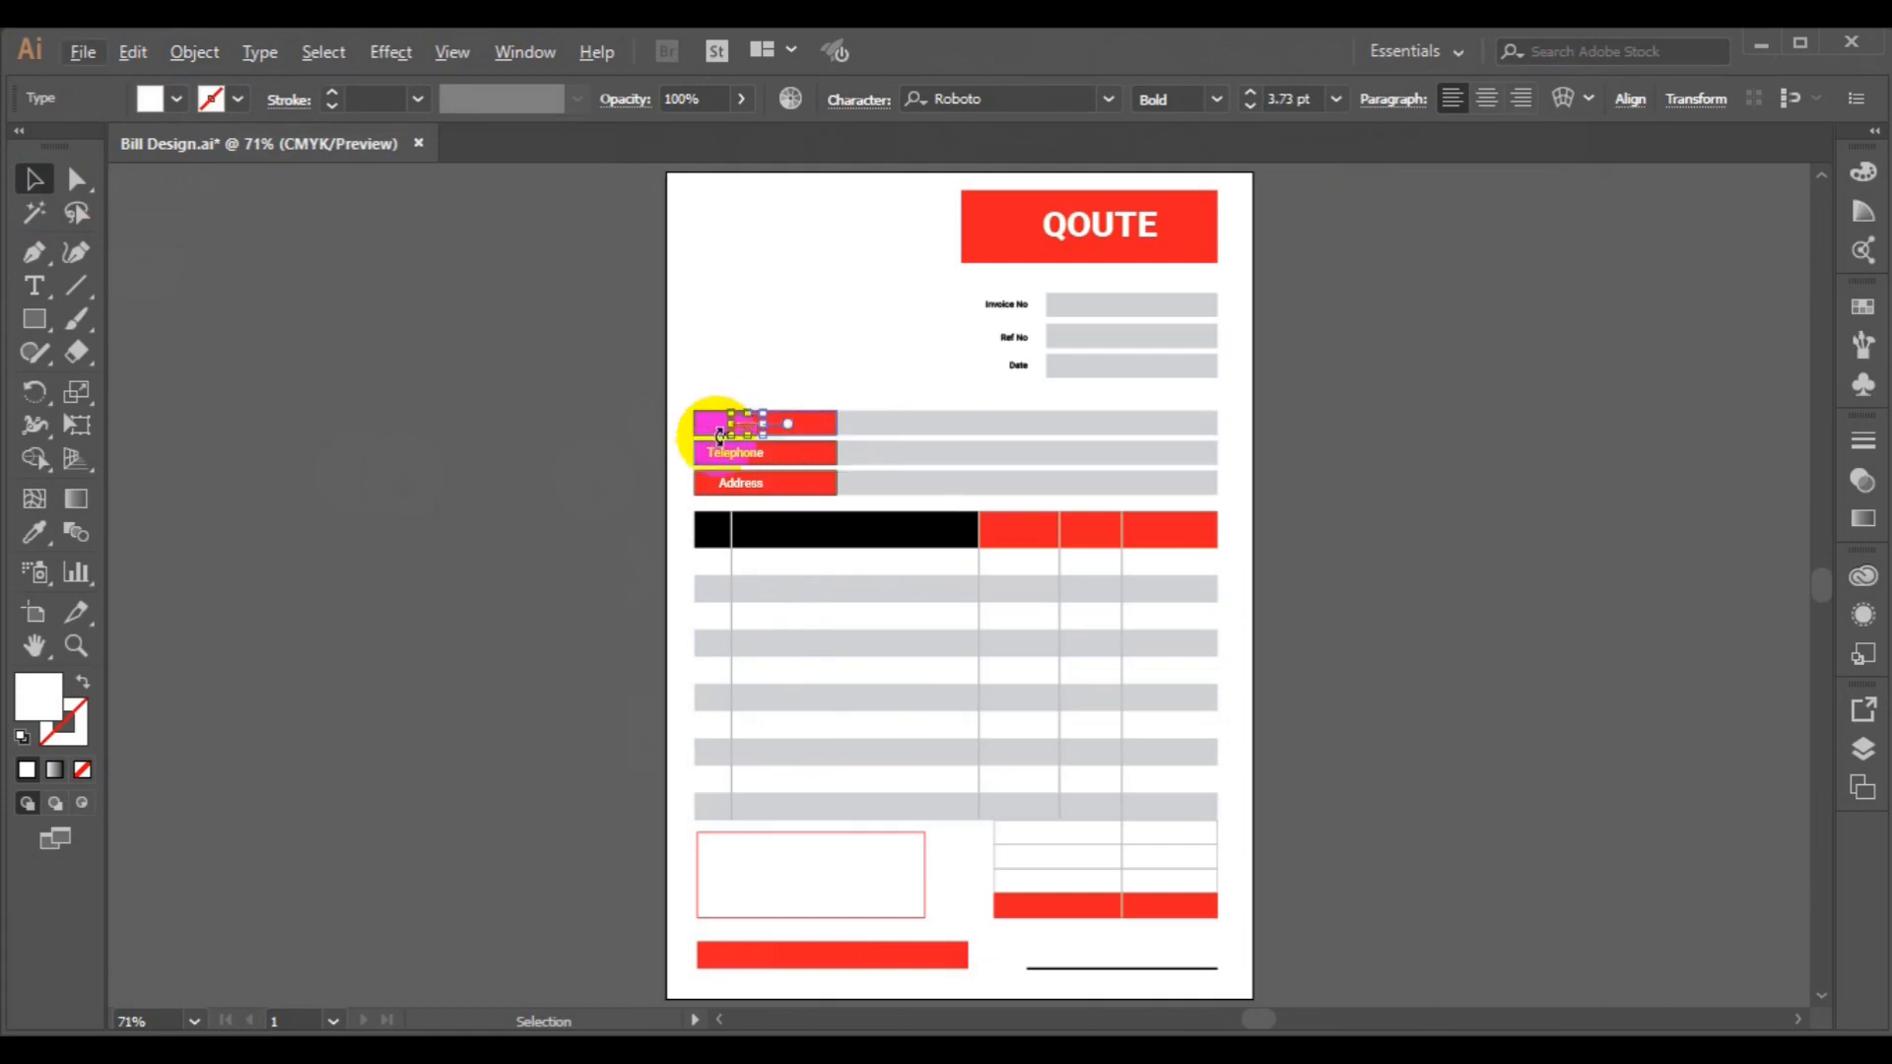
left_click(493, 464)
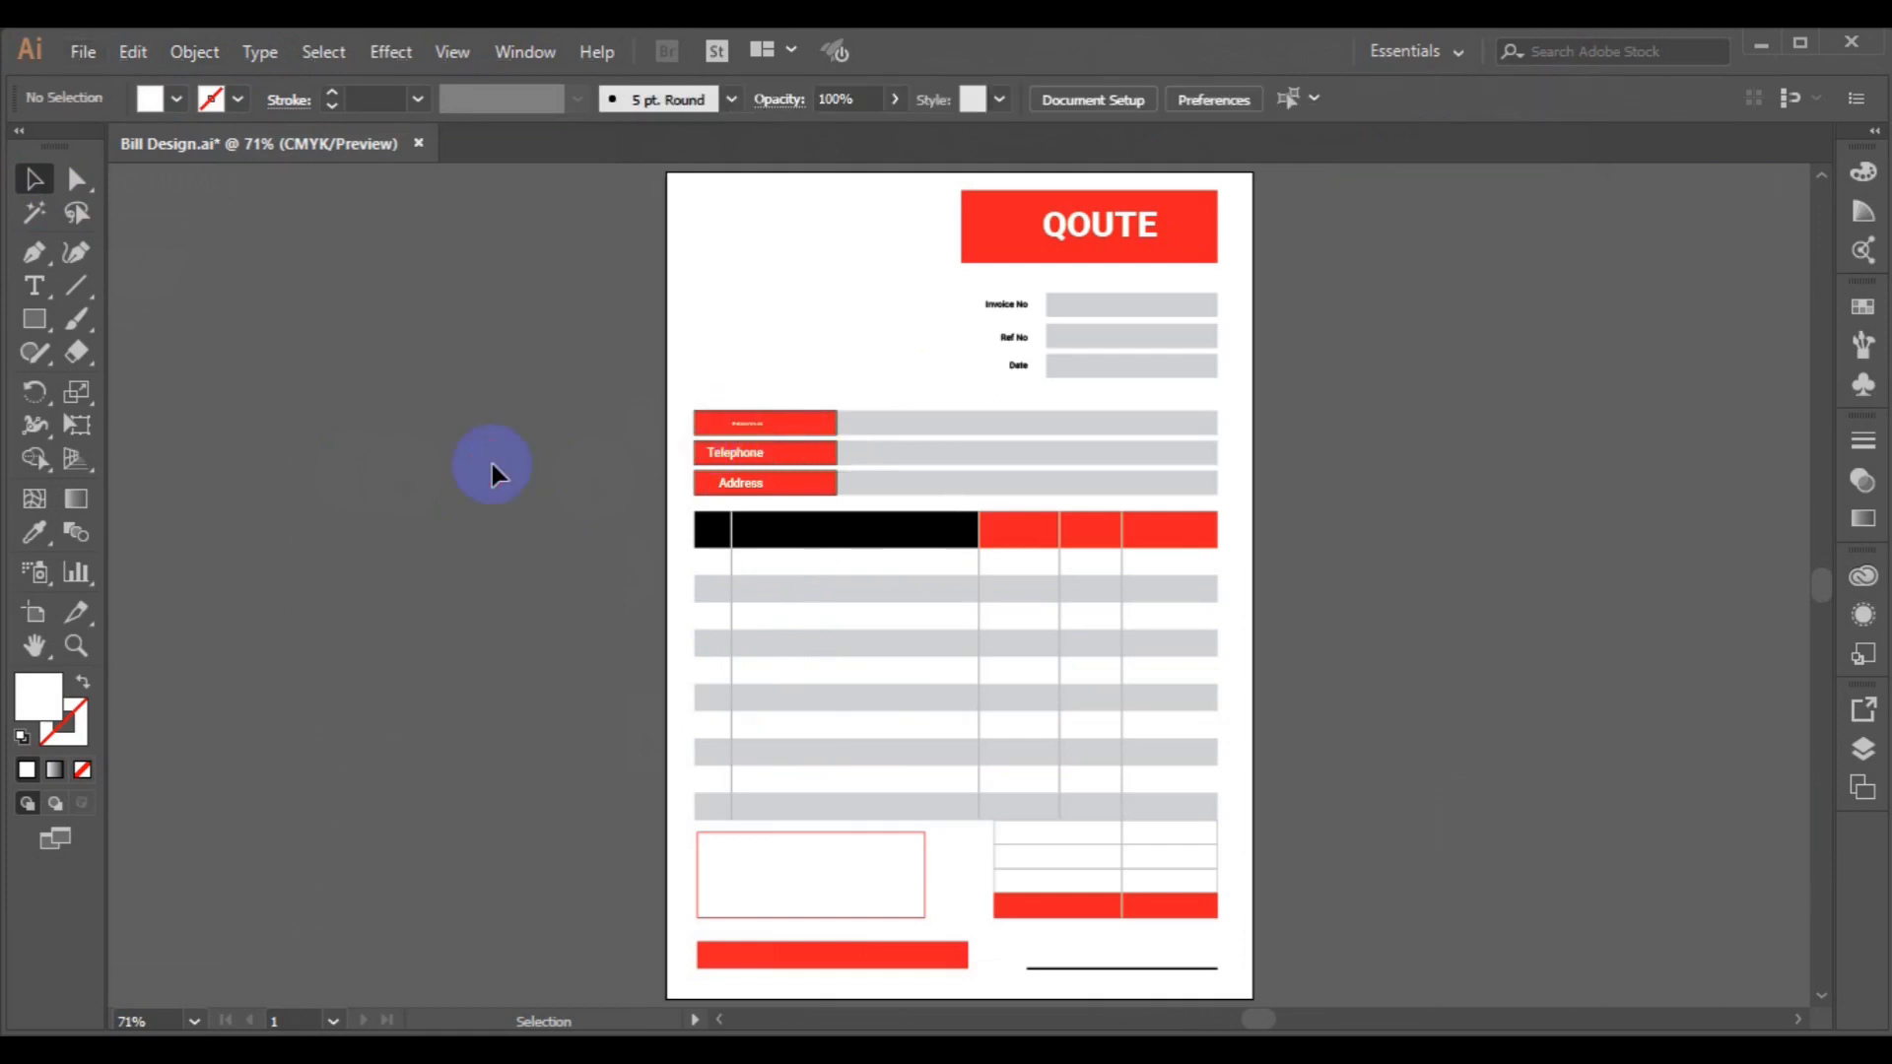
key("ctrl+z")
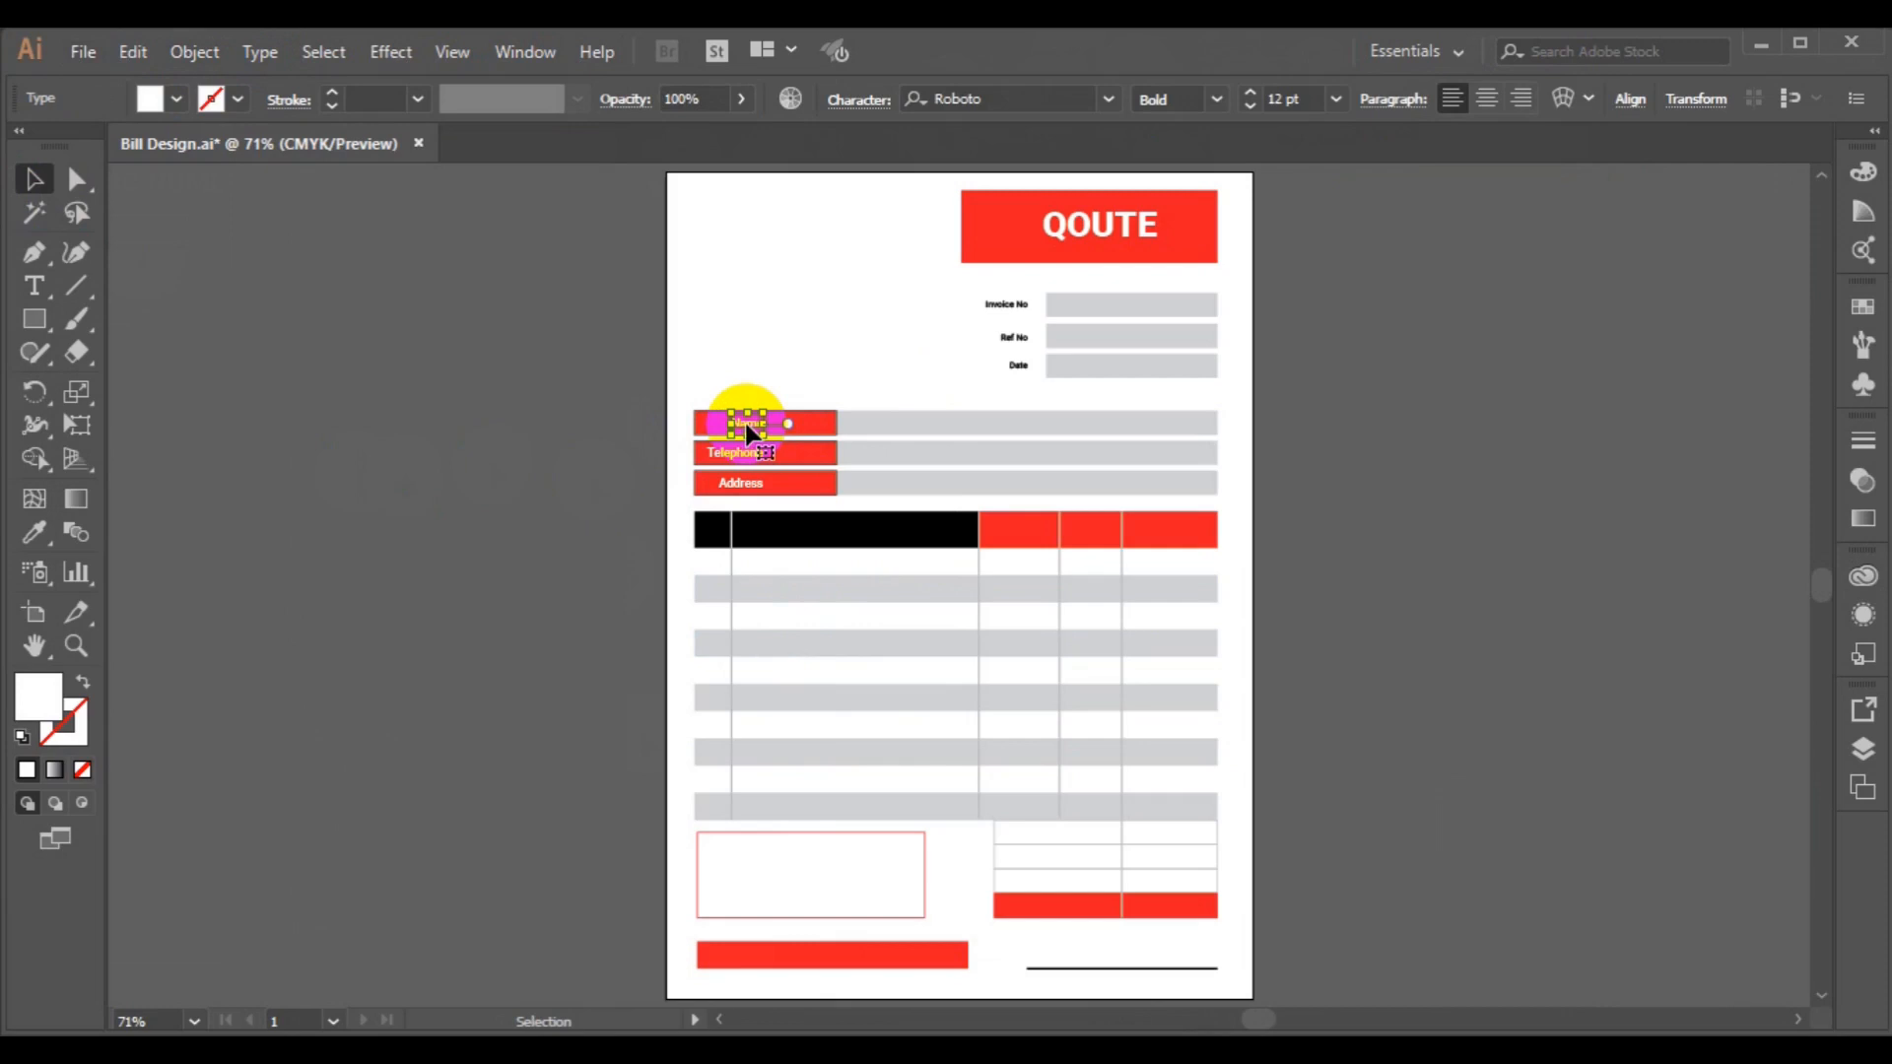
Copy the Name label into the narrow first cell of the black table header and change the copy's text to "S/N".
left_click_drag(749, 431, 712, 535)
key("ctrl+plus")
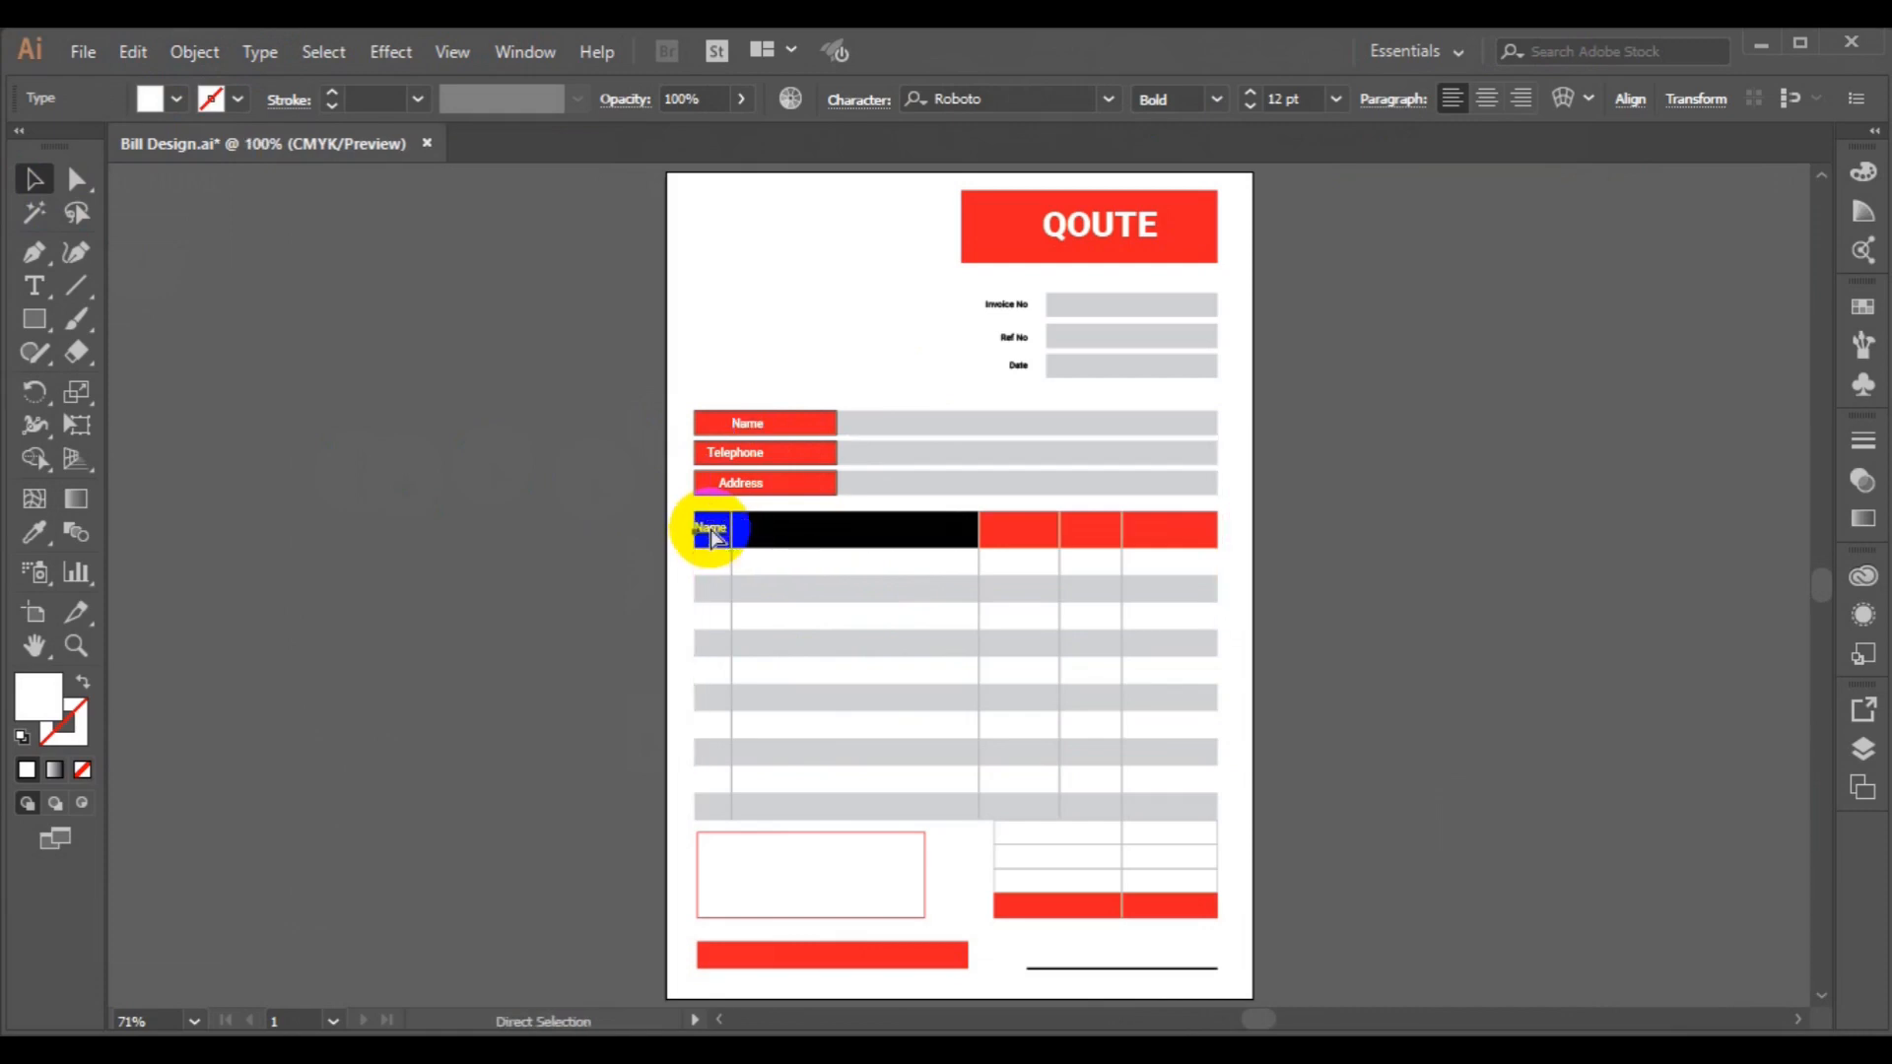
key("ctrl+plus")
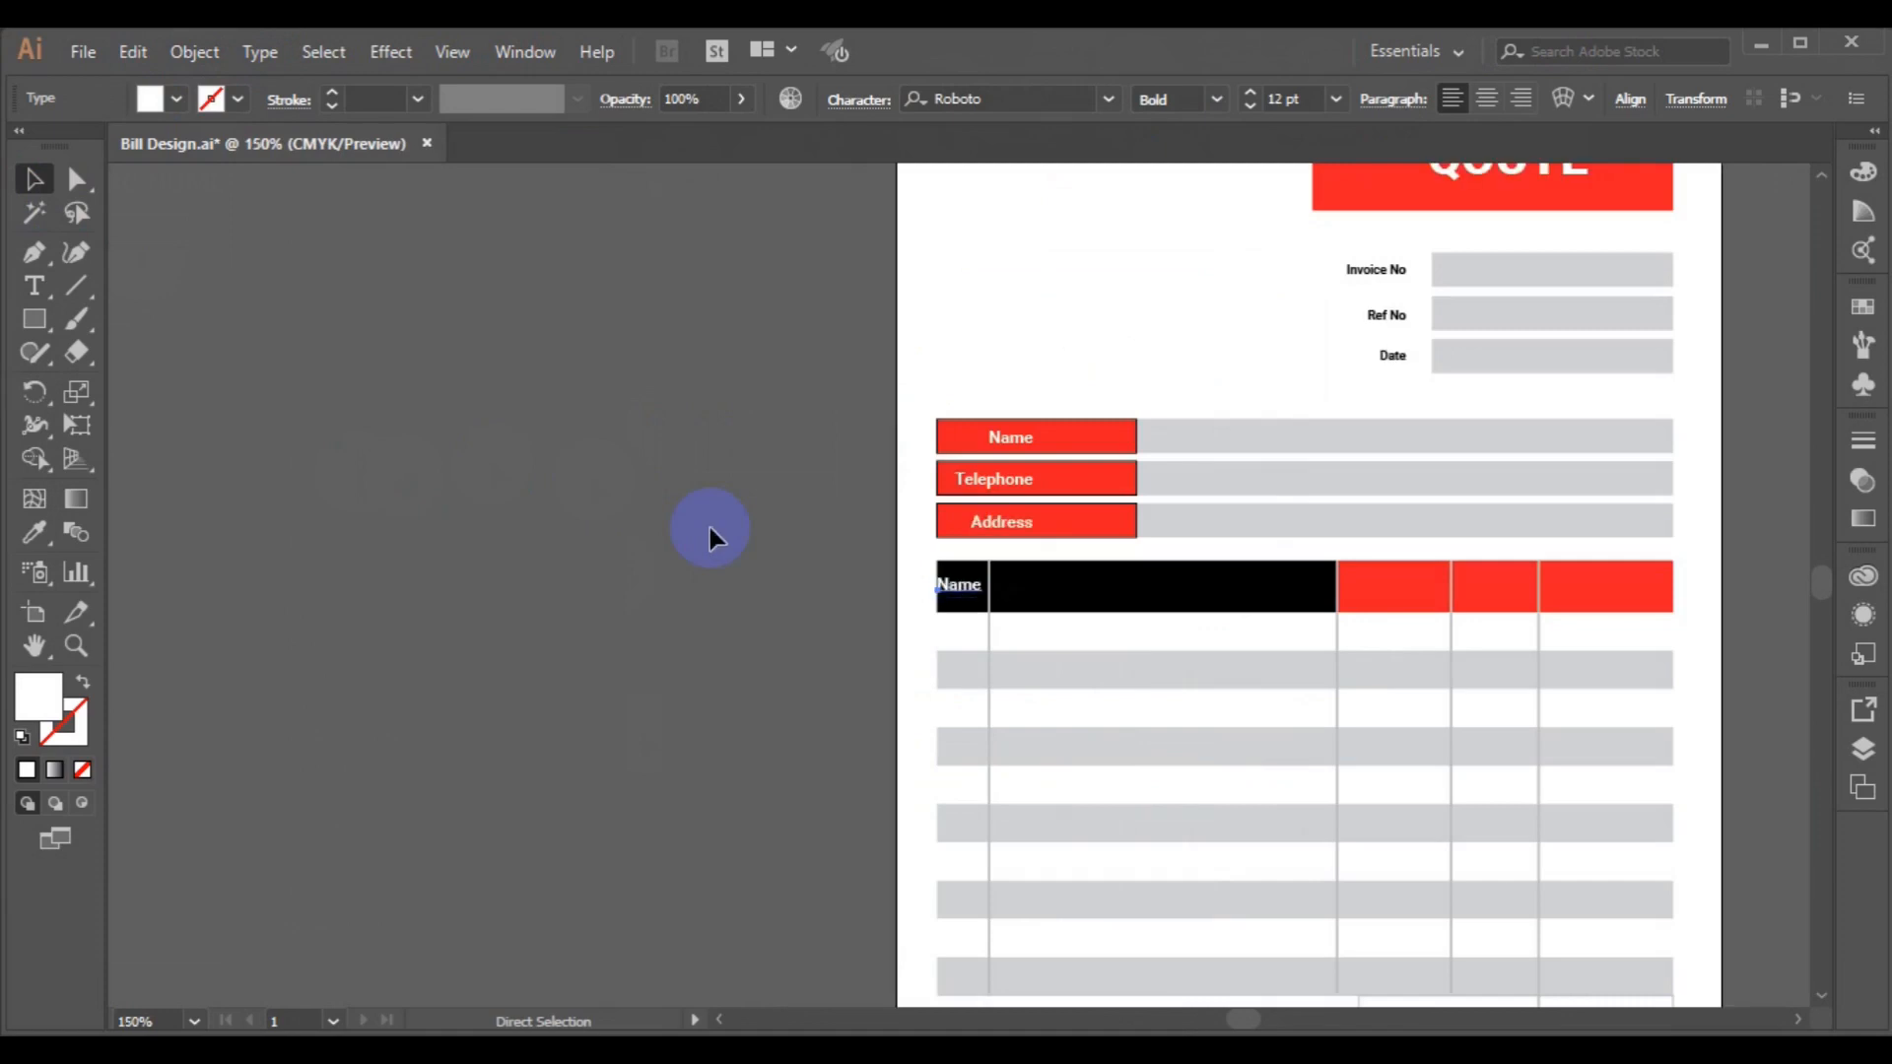
key("ctrl+plus")
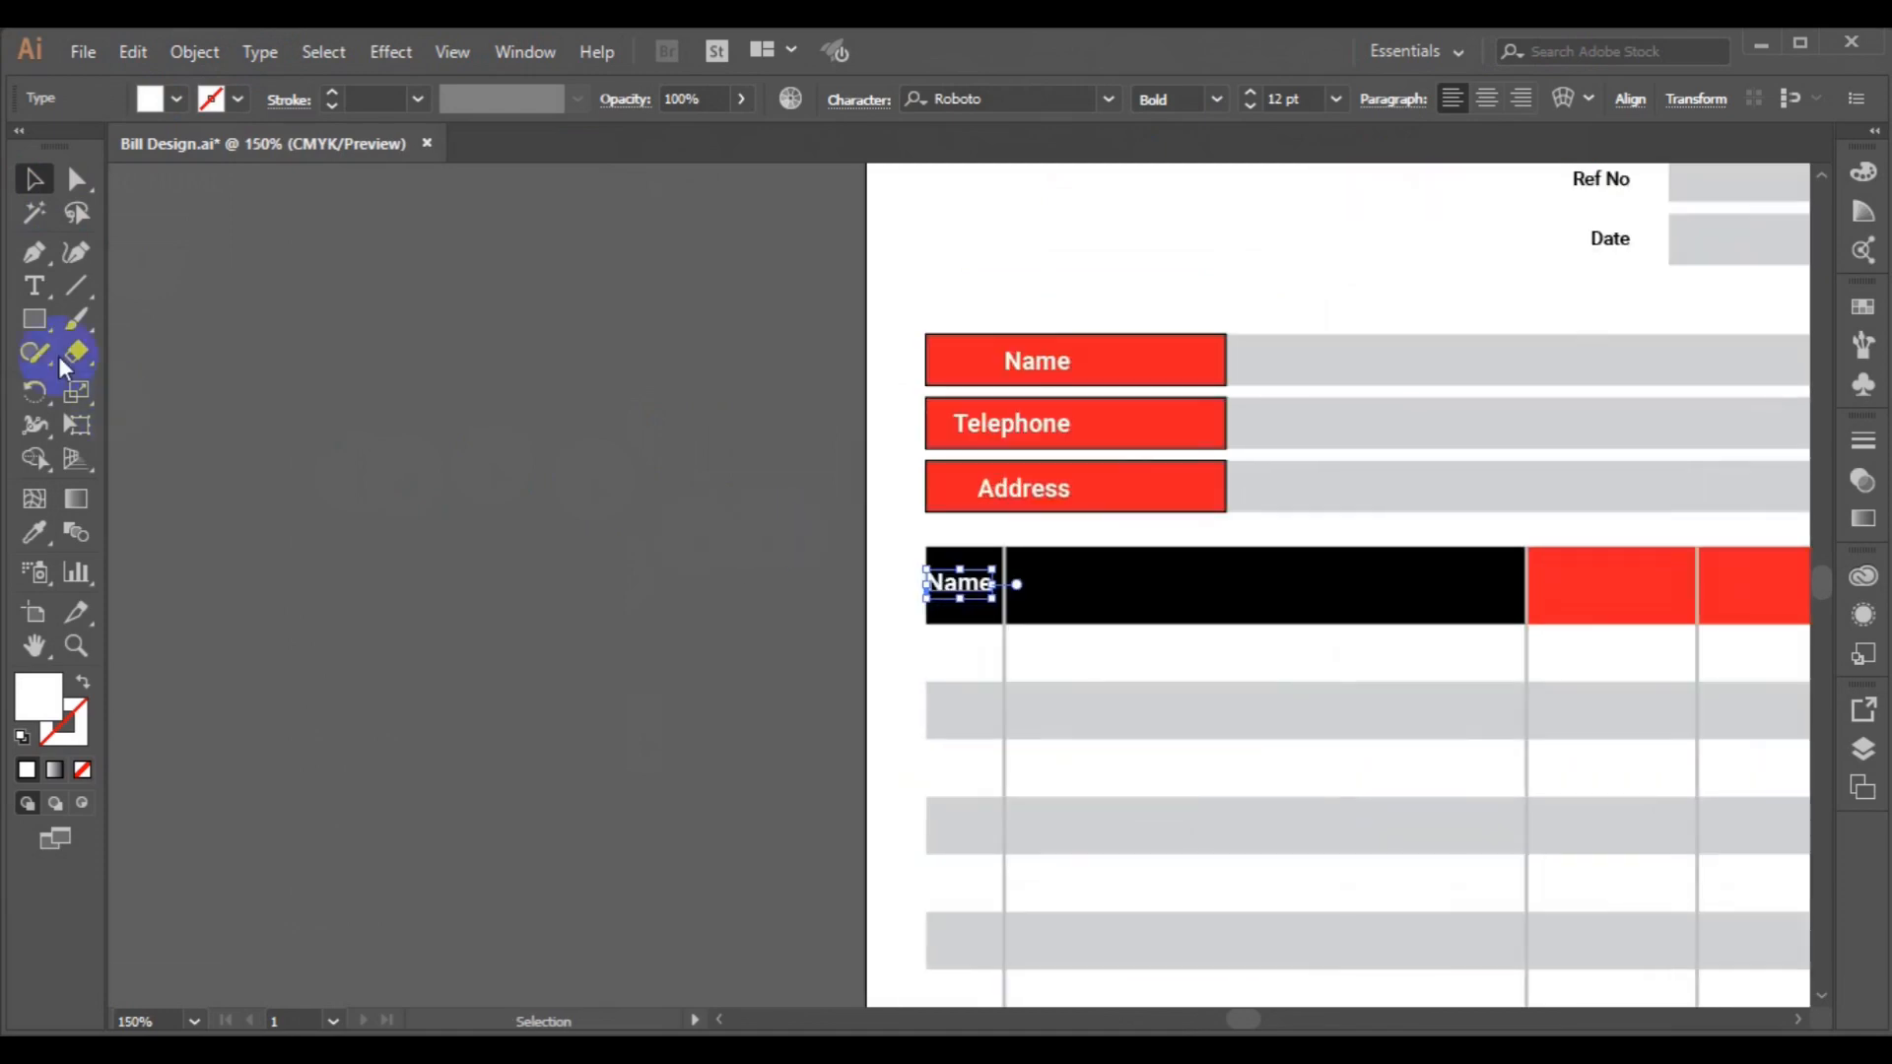
left_click(33, 287)
left_click(954, 581)
left_click(954, 582)
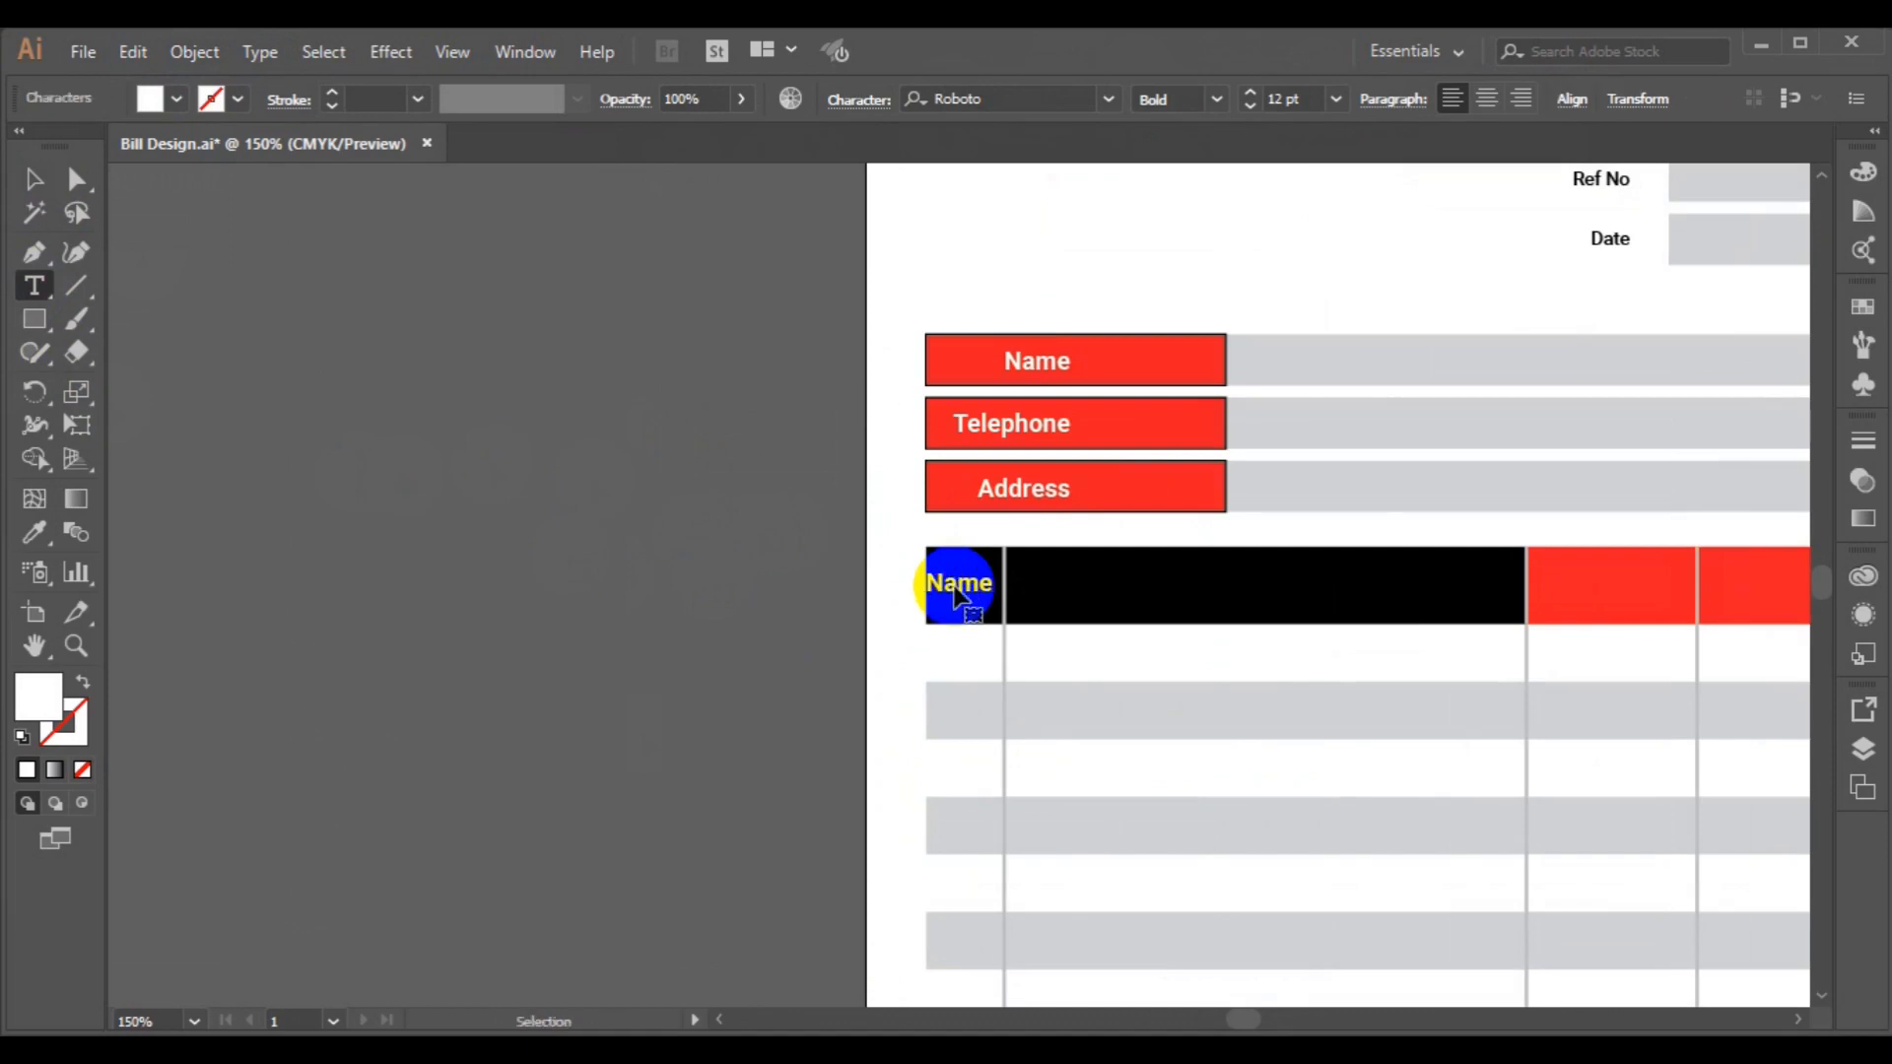
key("ctrl+a")
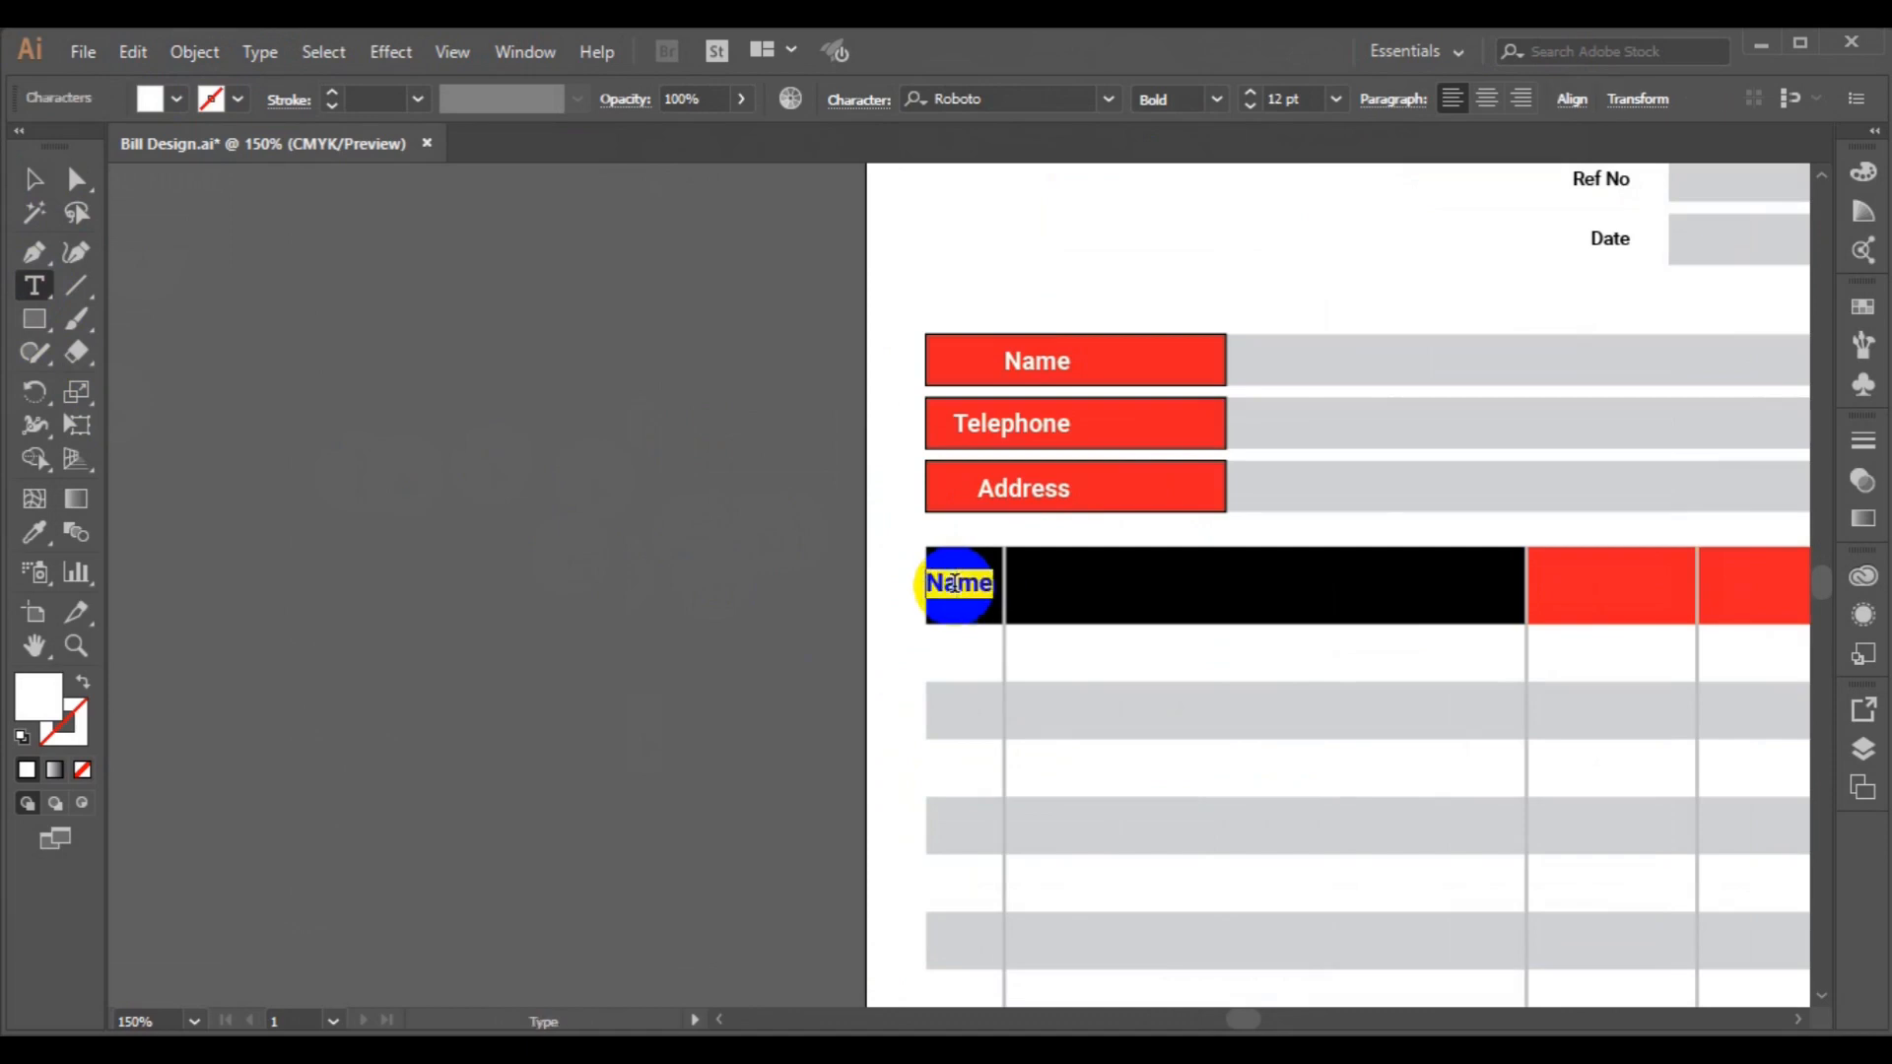
type("S/N")
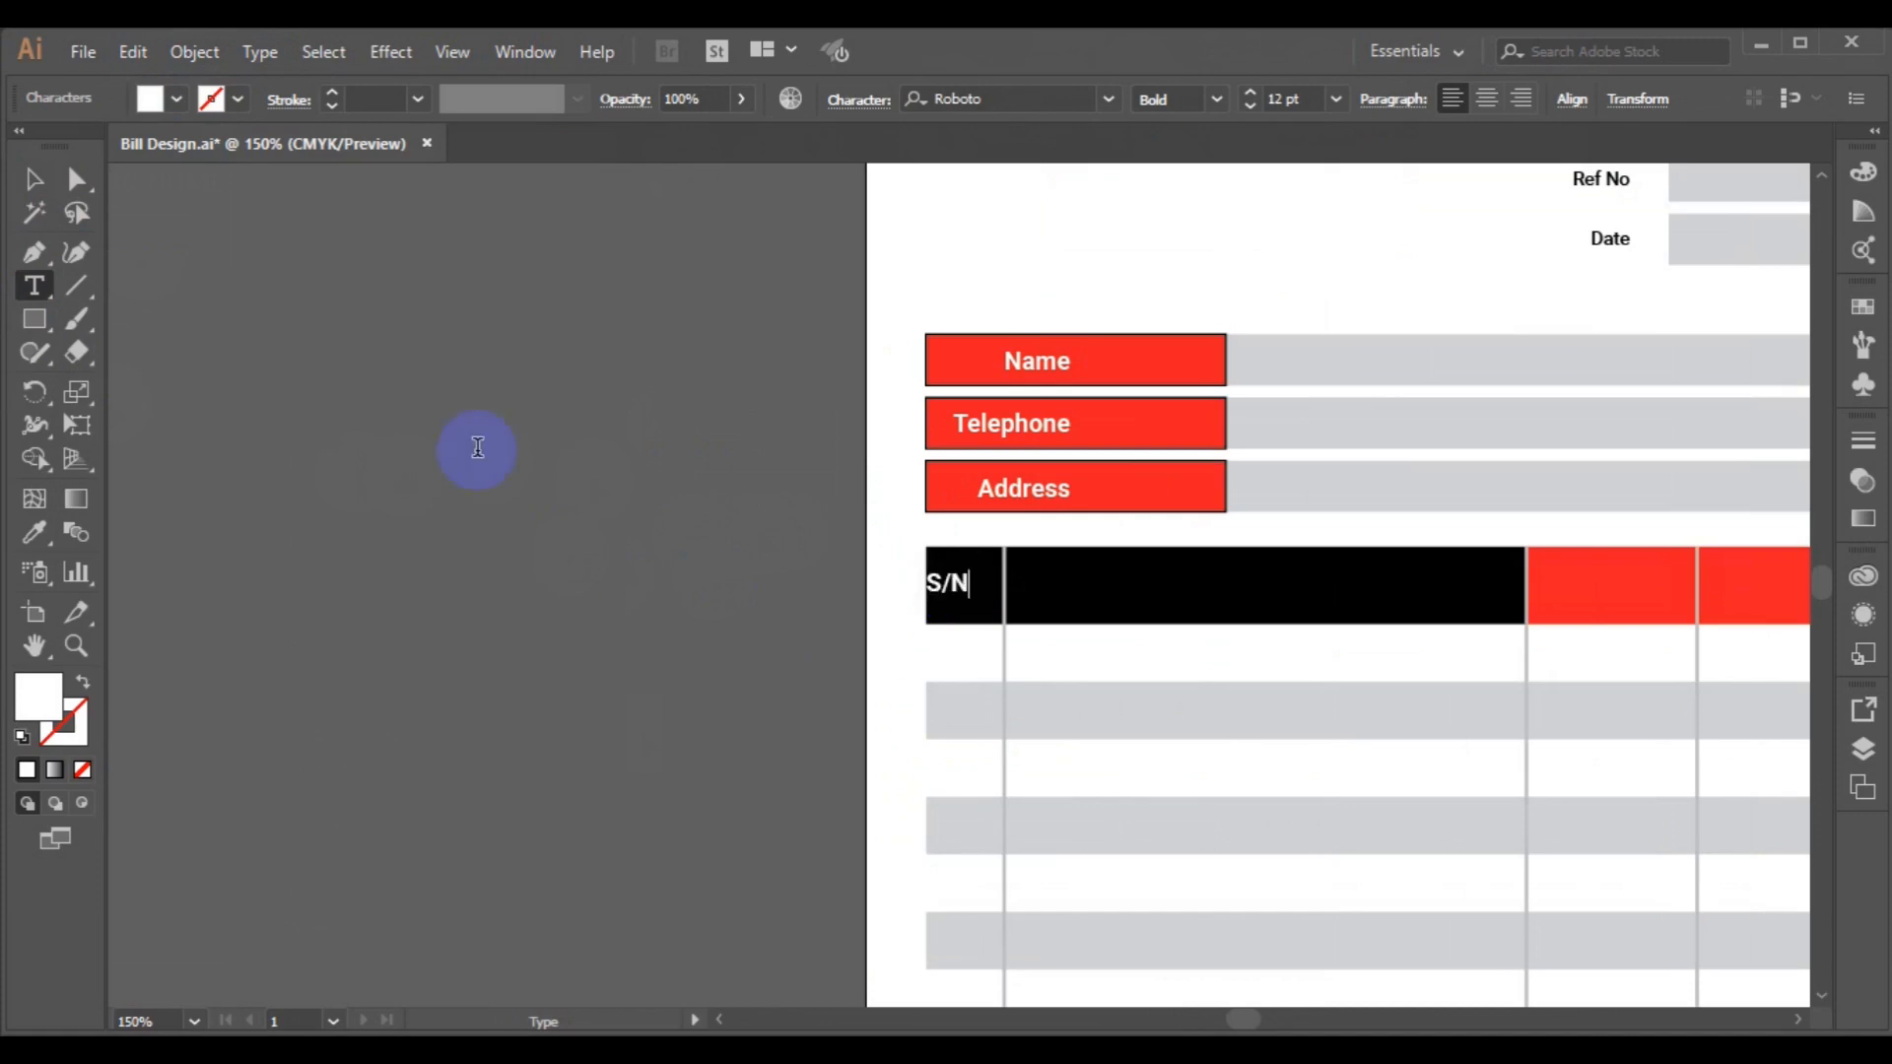
Move the S/N label to the middle of the first header cell.
left_click(29, 183)
left_click(948, 581)
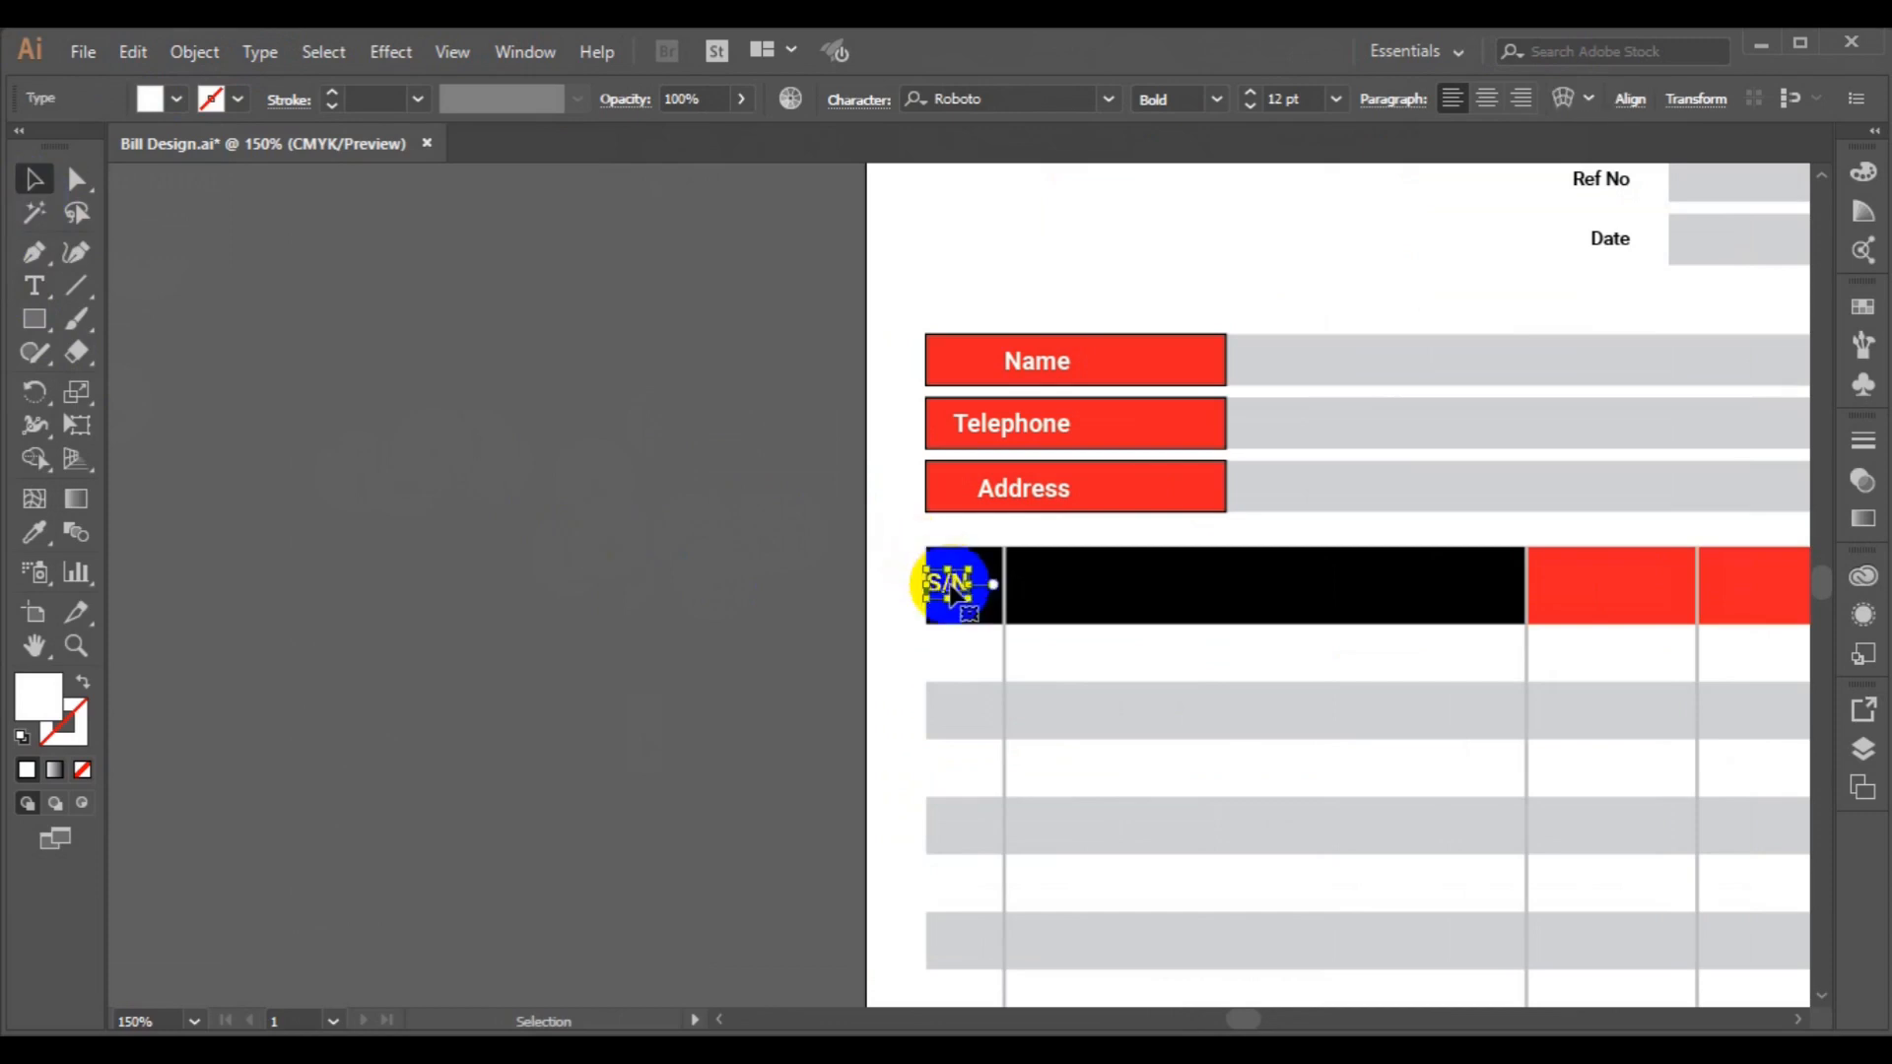
left_click_drag(961, 583, 969, 588)
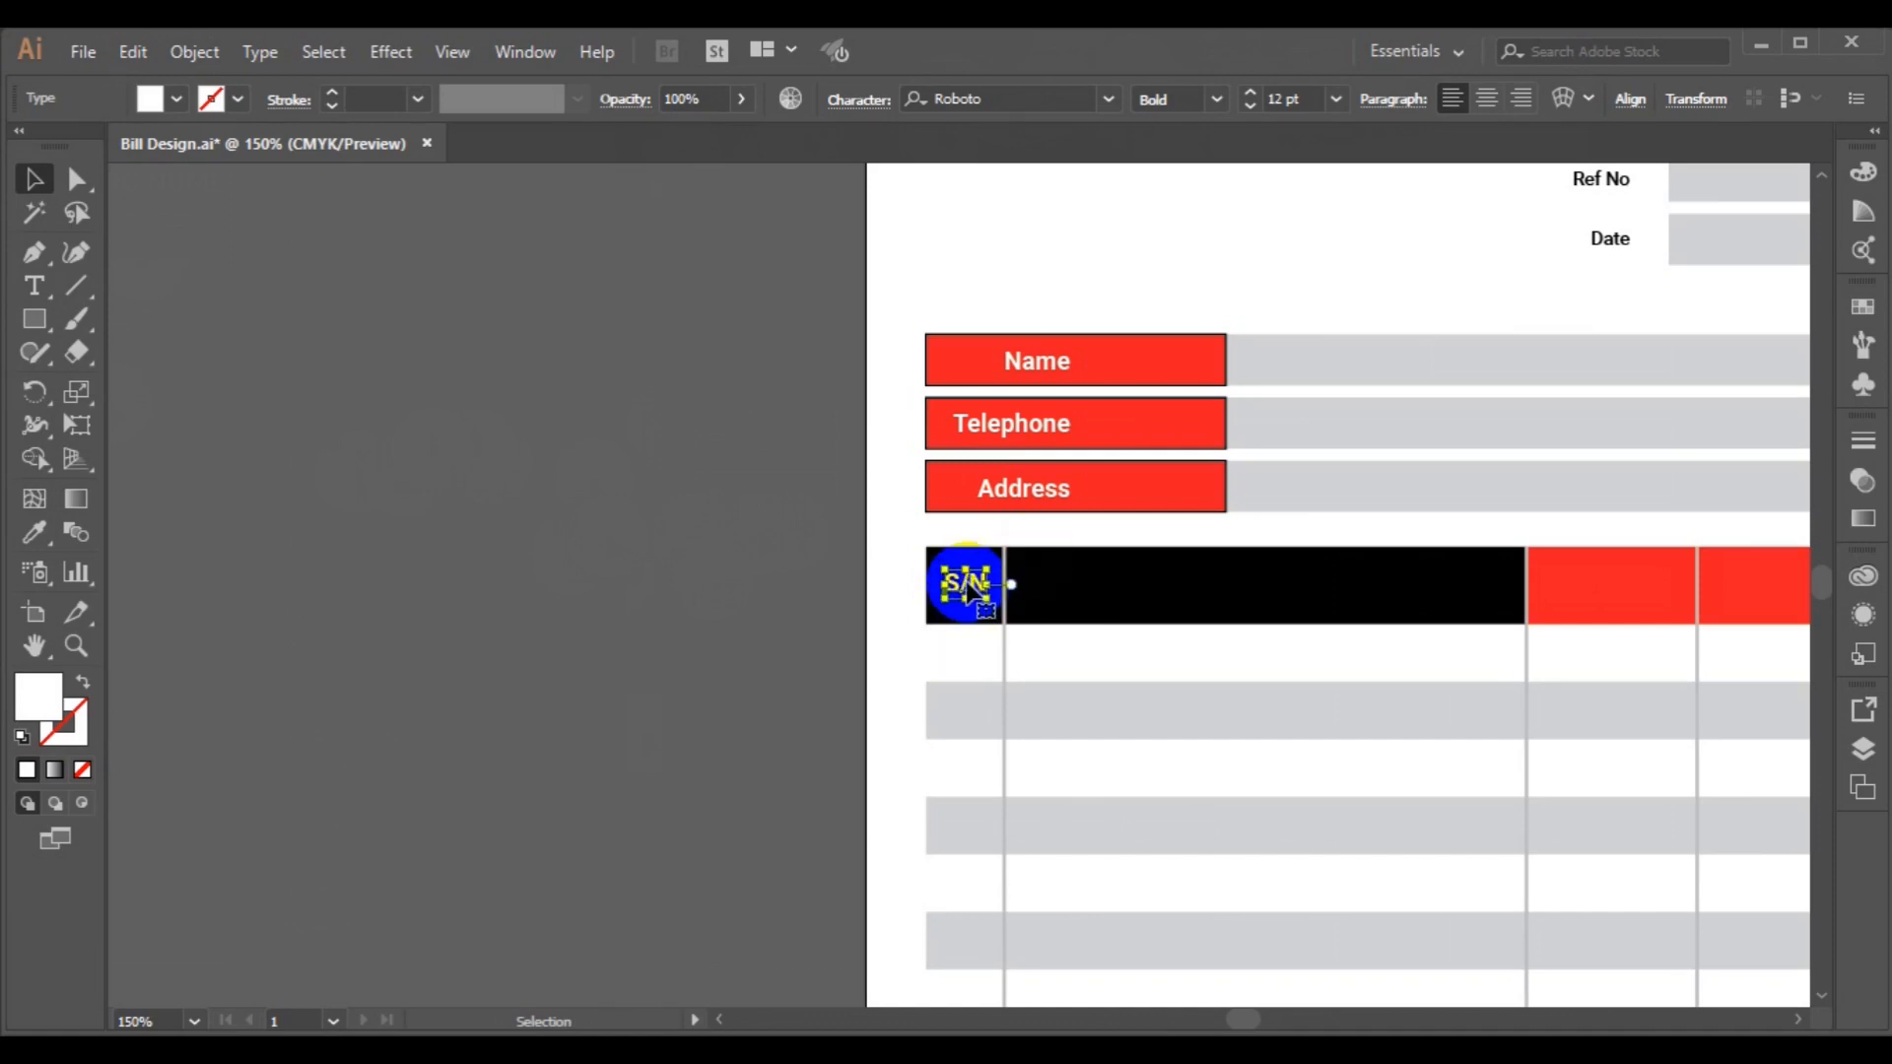
Copy the S/N label into the wide black header cell and change the copy's text to "ITEMS DESCRIPTION".
left_click_drag(969, 588, 1178, 589)
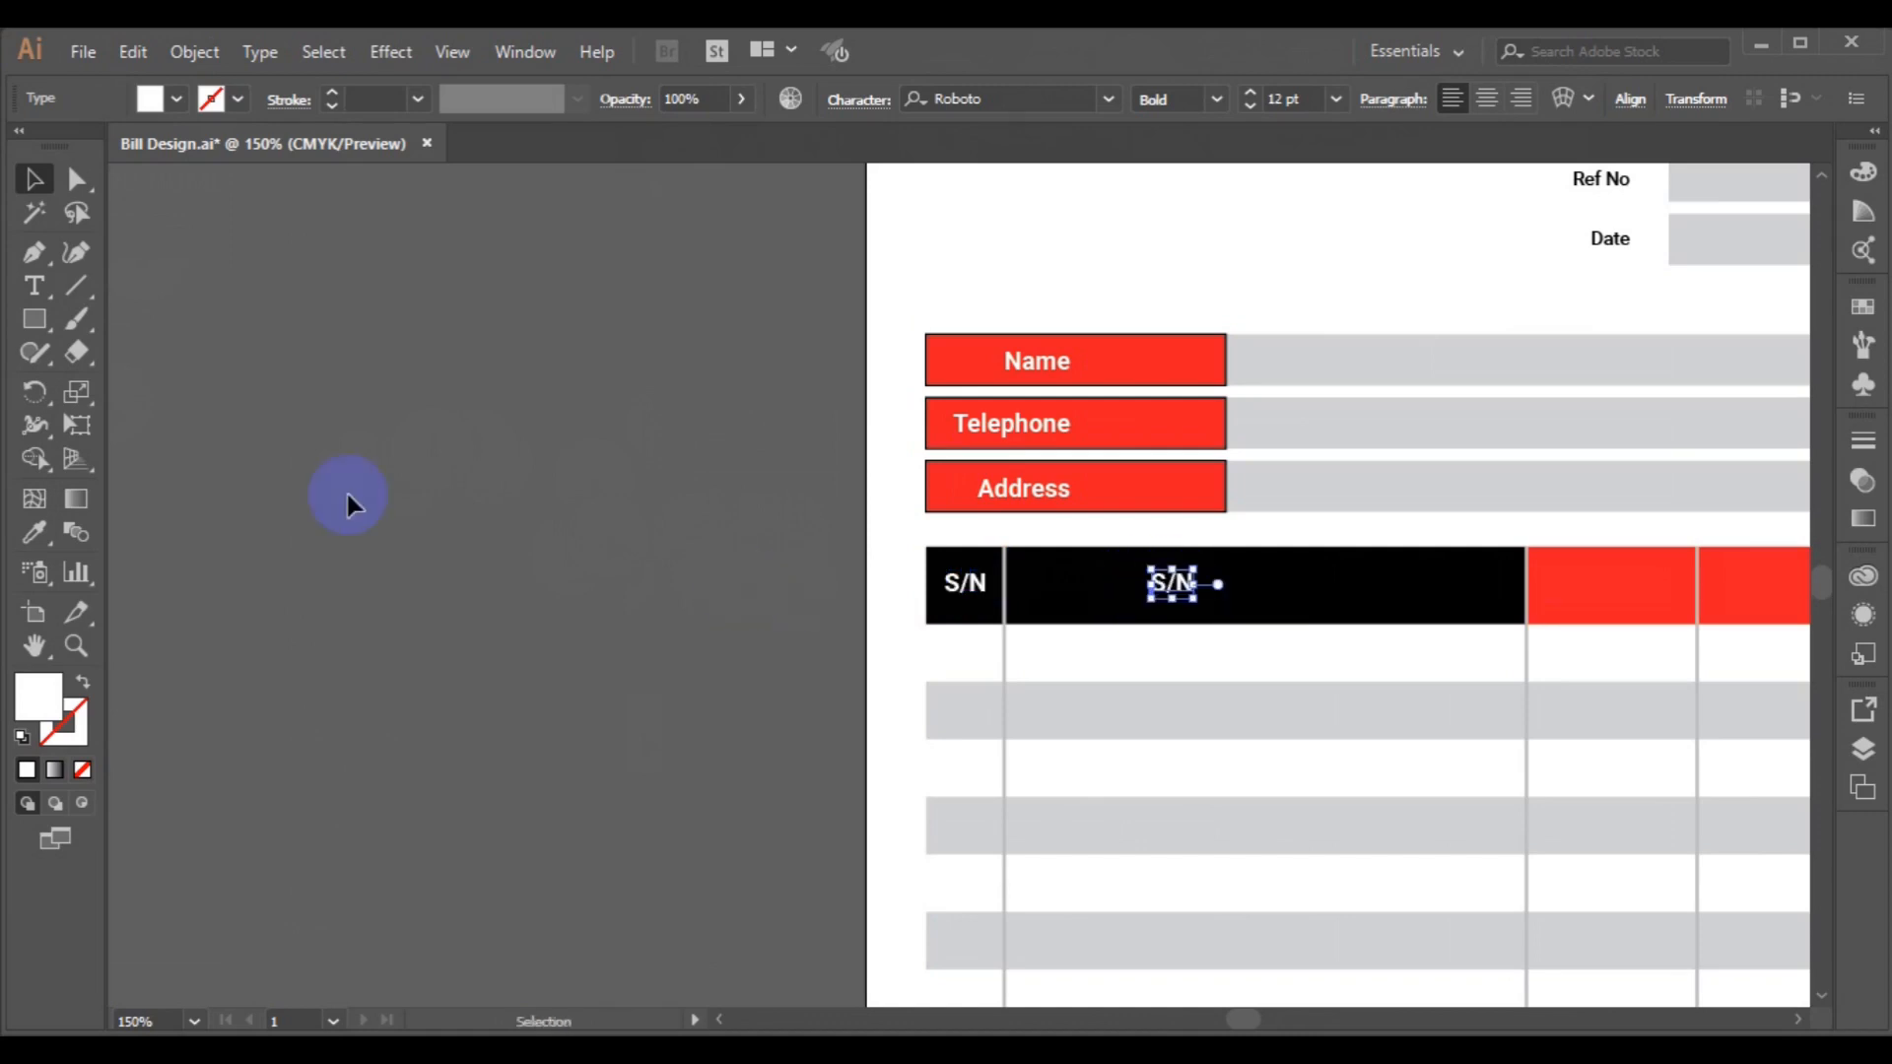
left_click(34, 286)
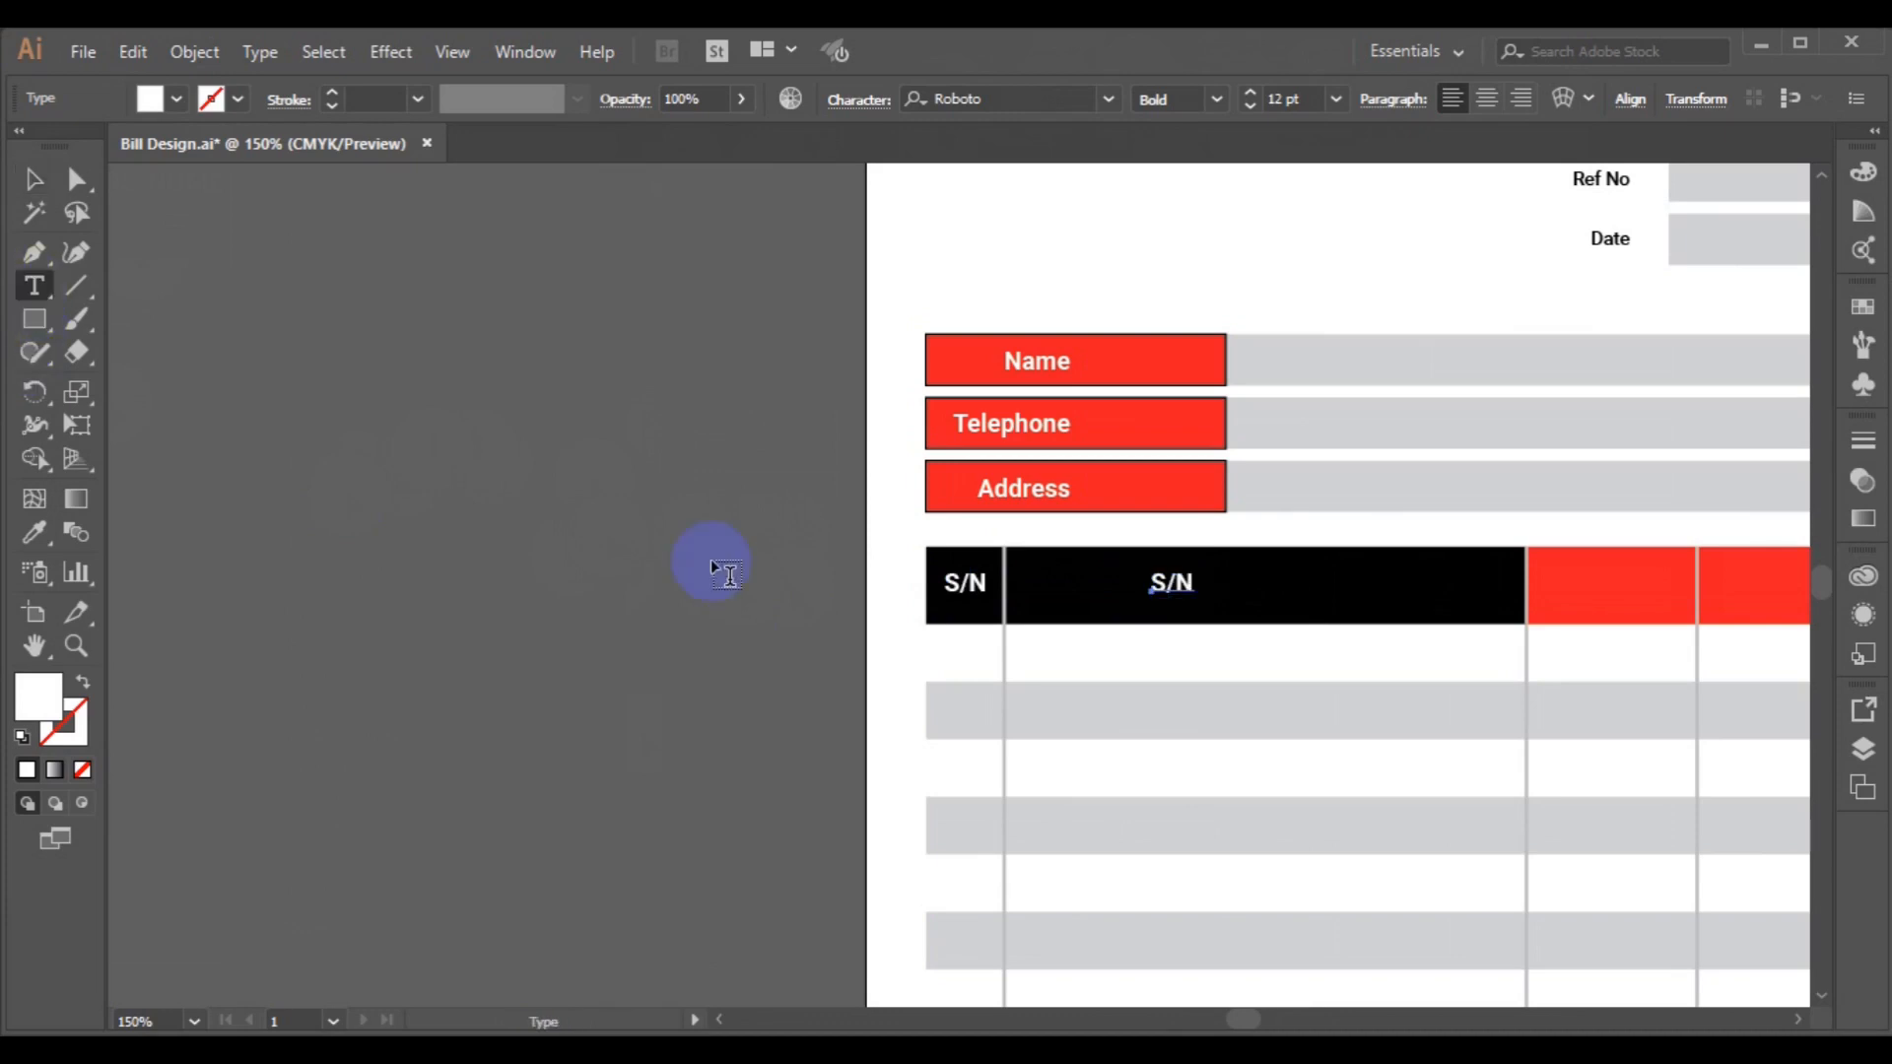
double_click(1163, 584)
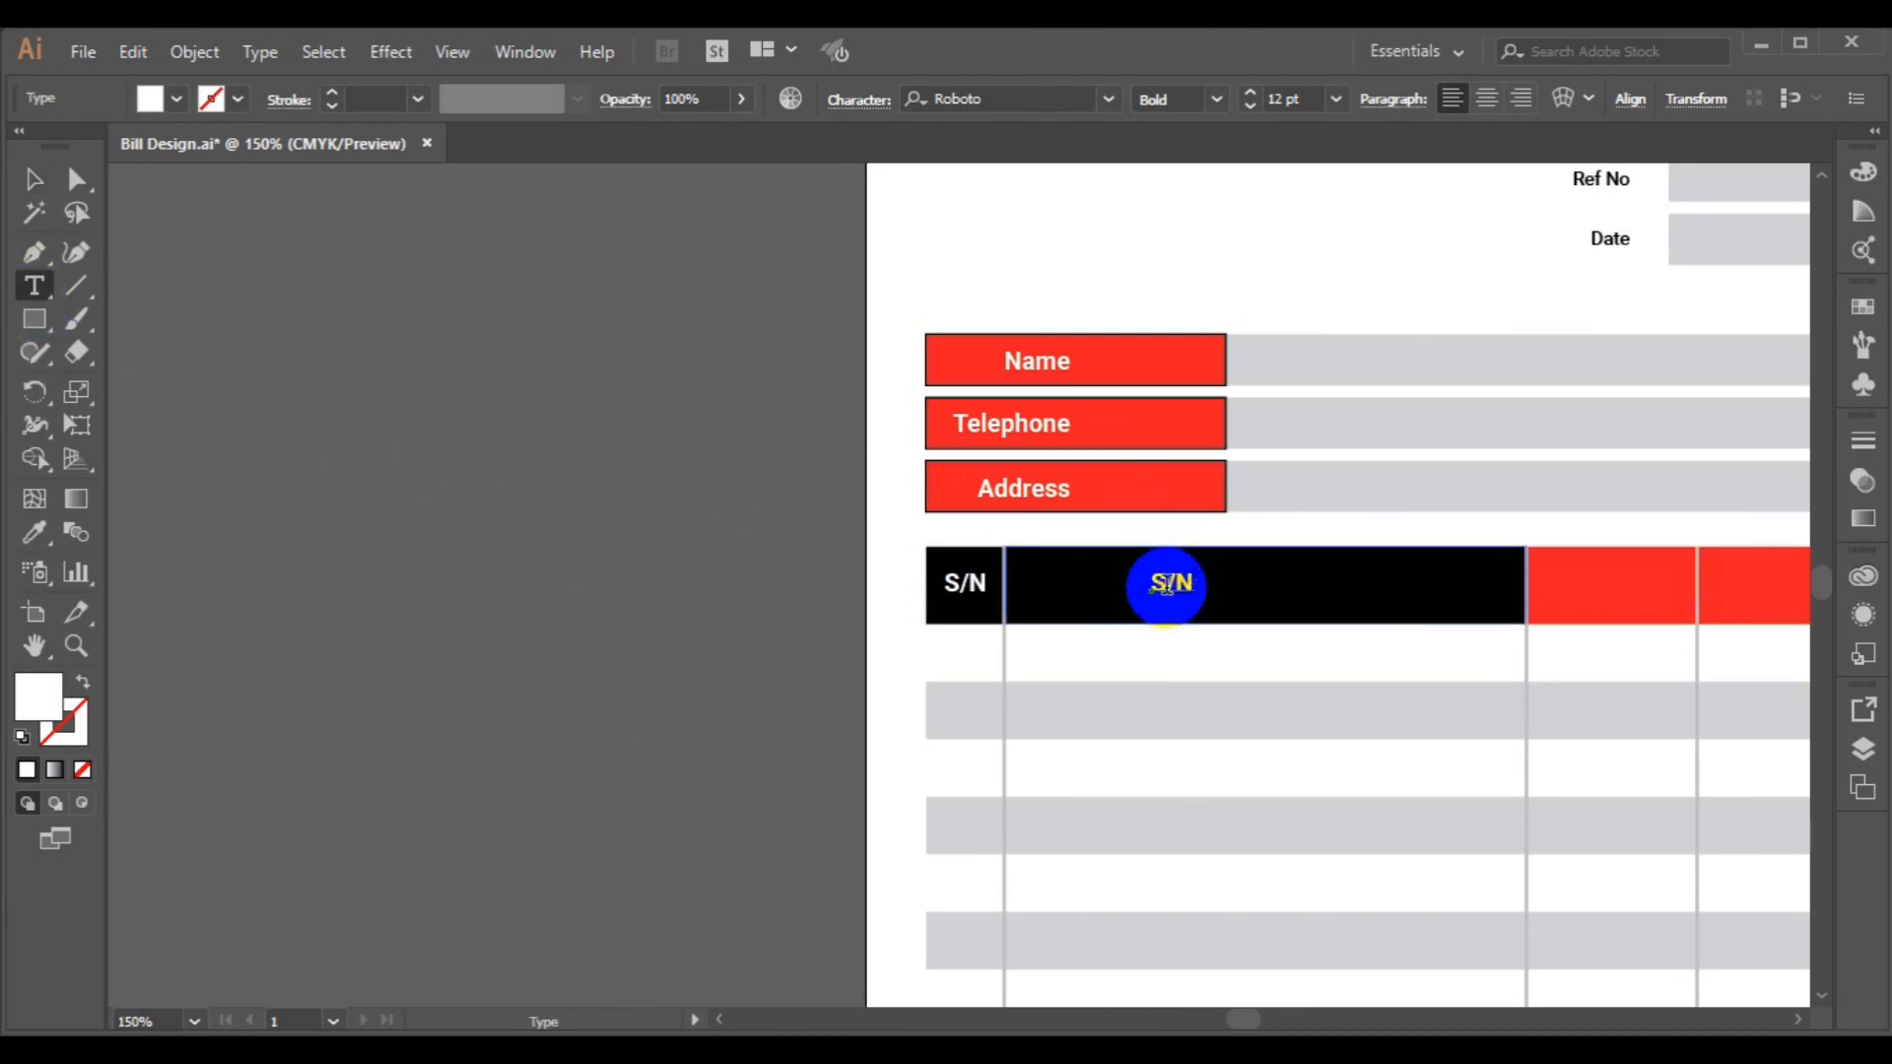
left_click(1167, 586)
key("ctrl+a")
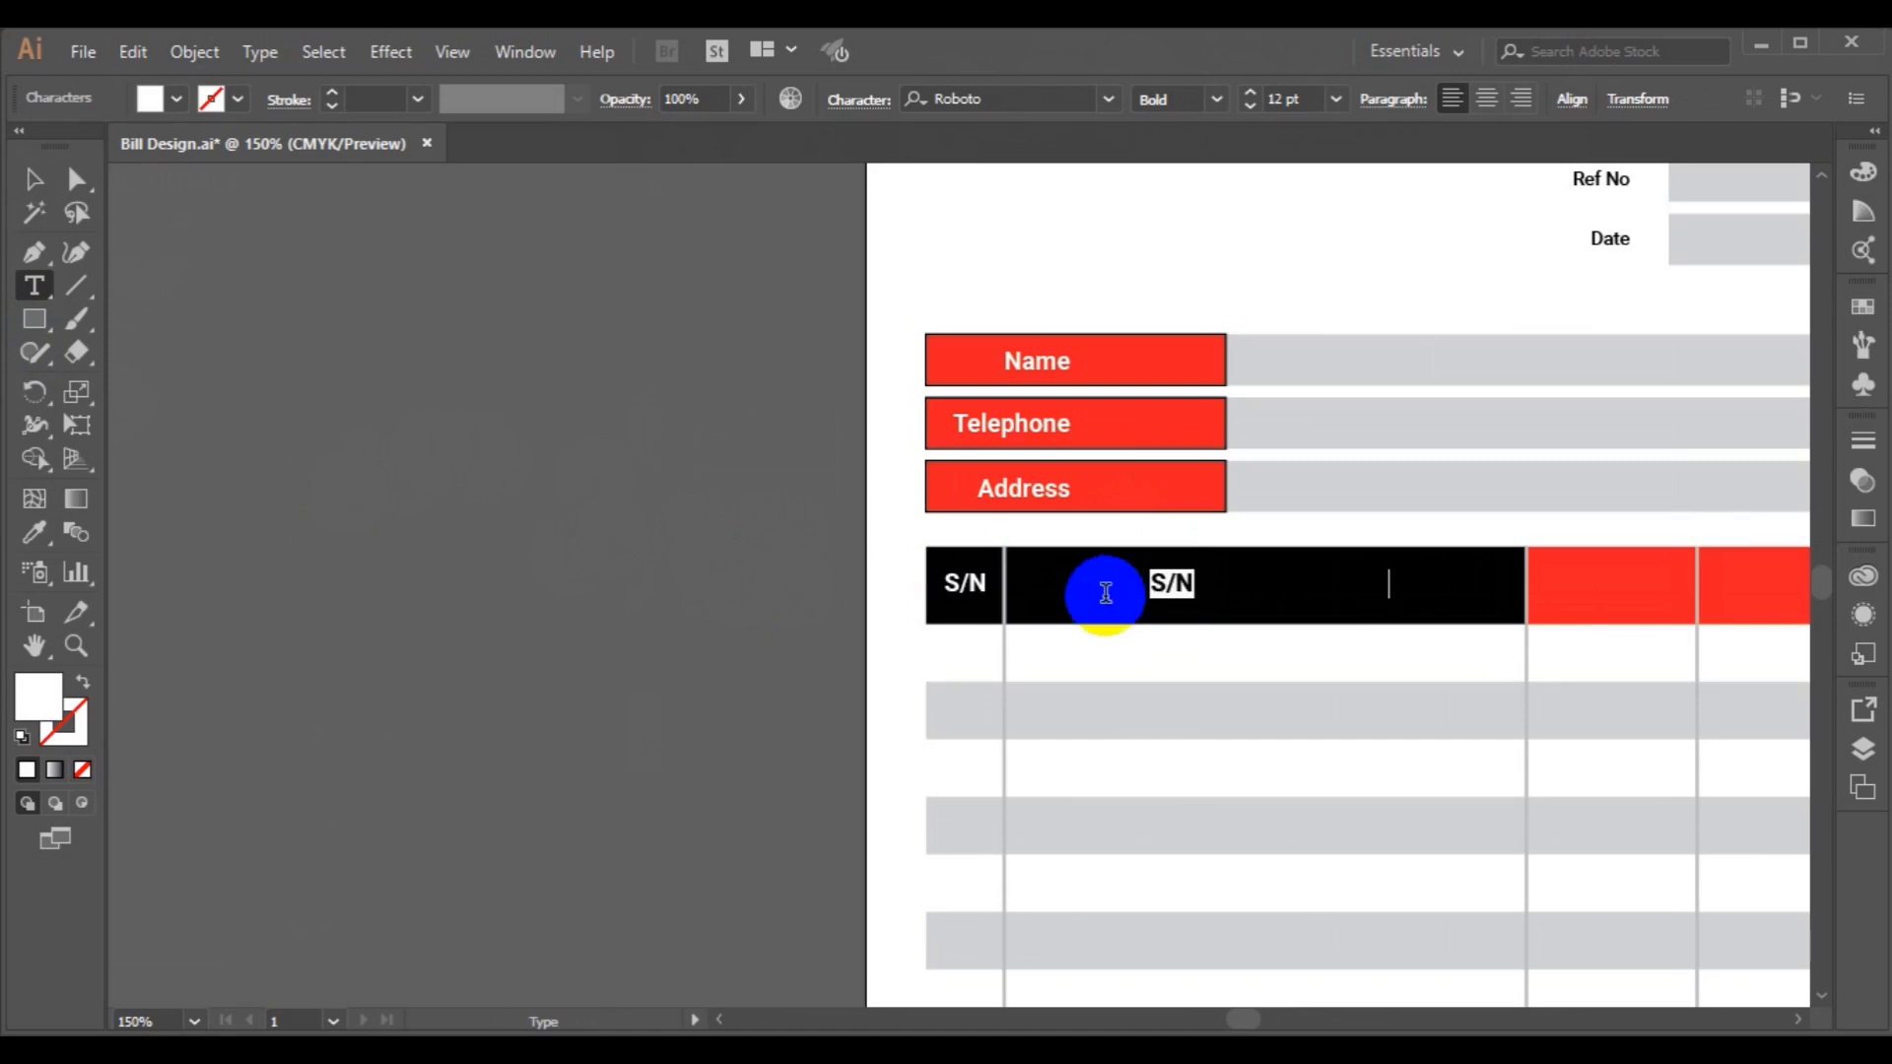
type("ITEMS DESCRIPTION")
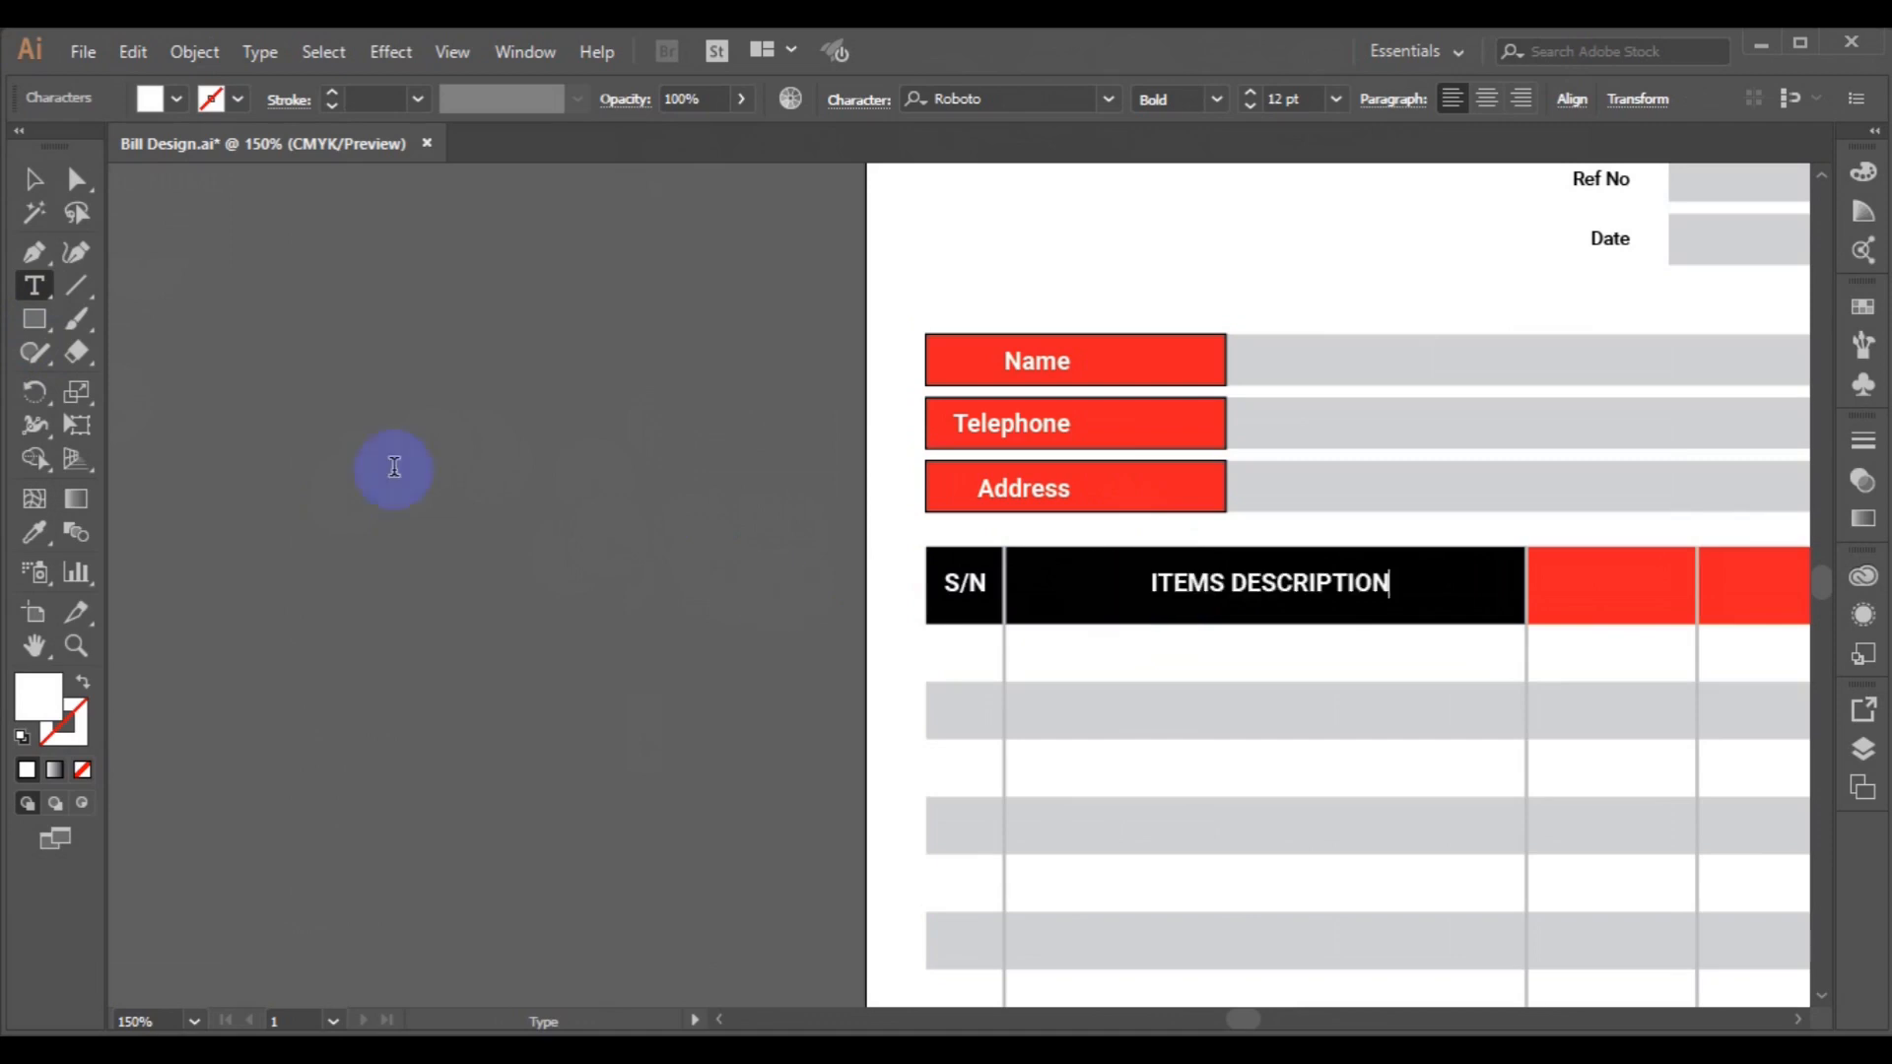
left_click(31, 195)
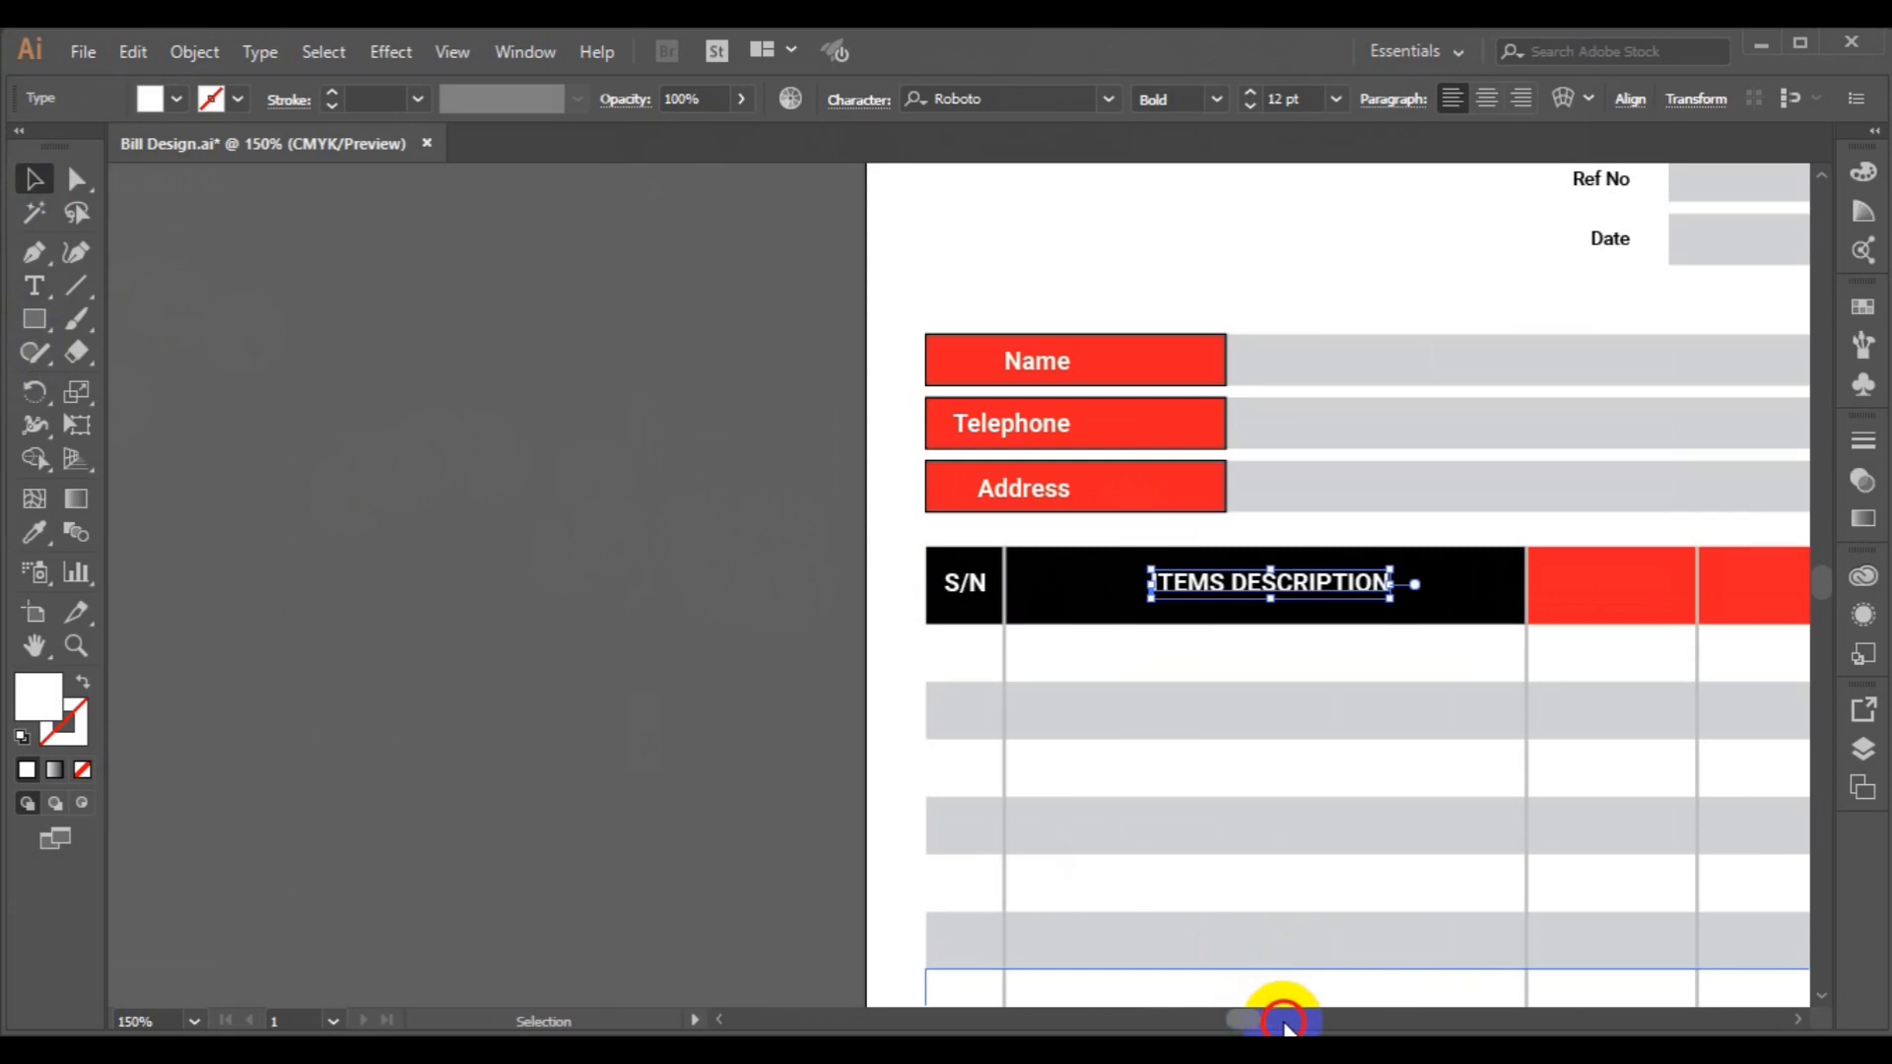
Copy the ITEMS DESCRIPTION label over the first red header cell and change the copy's text to "QTY".
left_click(1281, 1022)
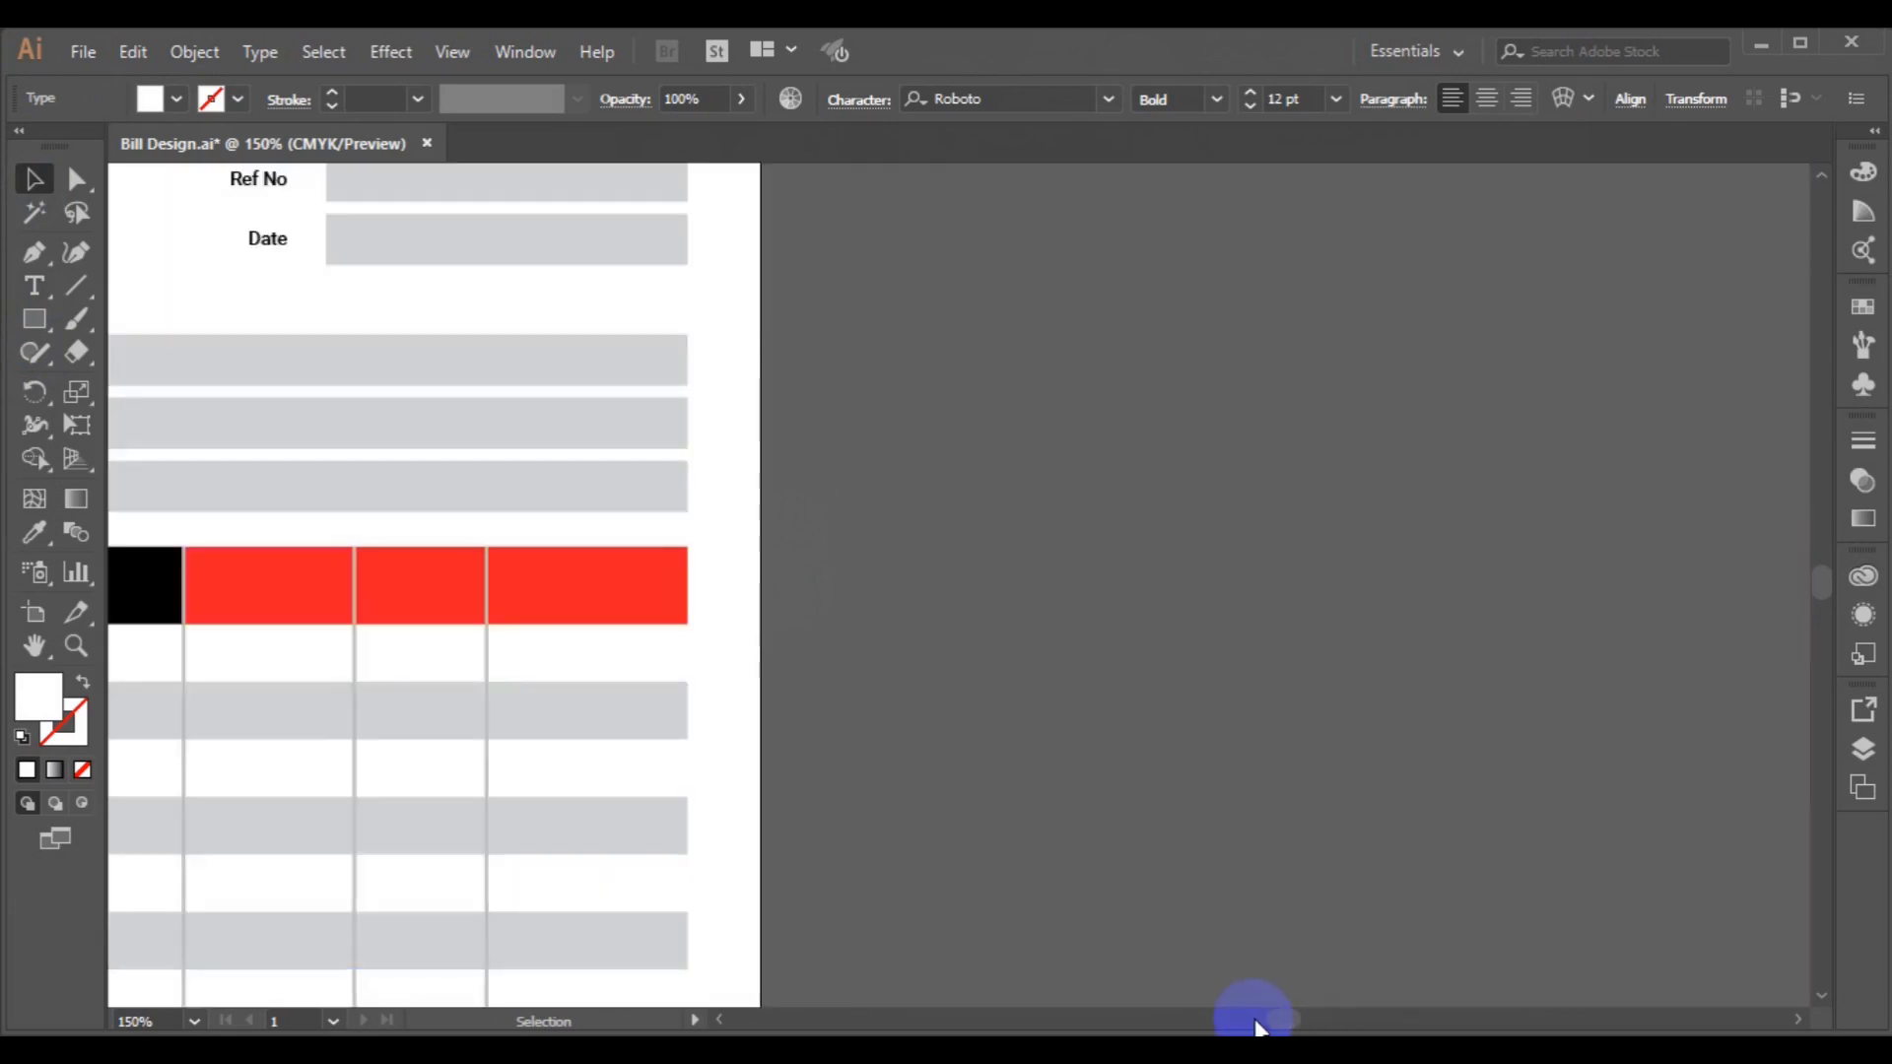
left_click_drag(1272, 1020, 1202, 1027)
key("ctrl+0")
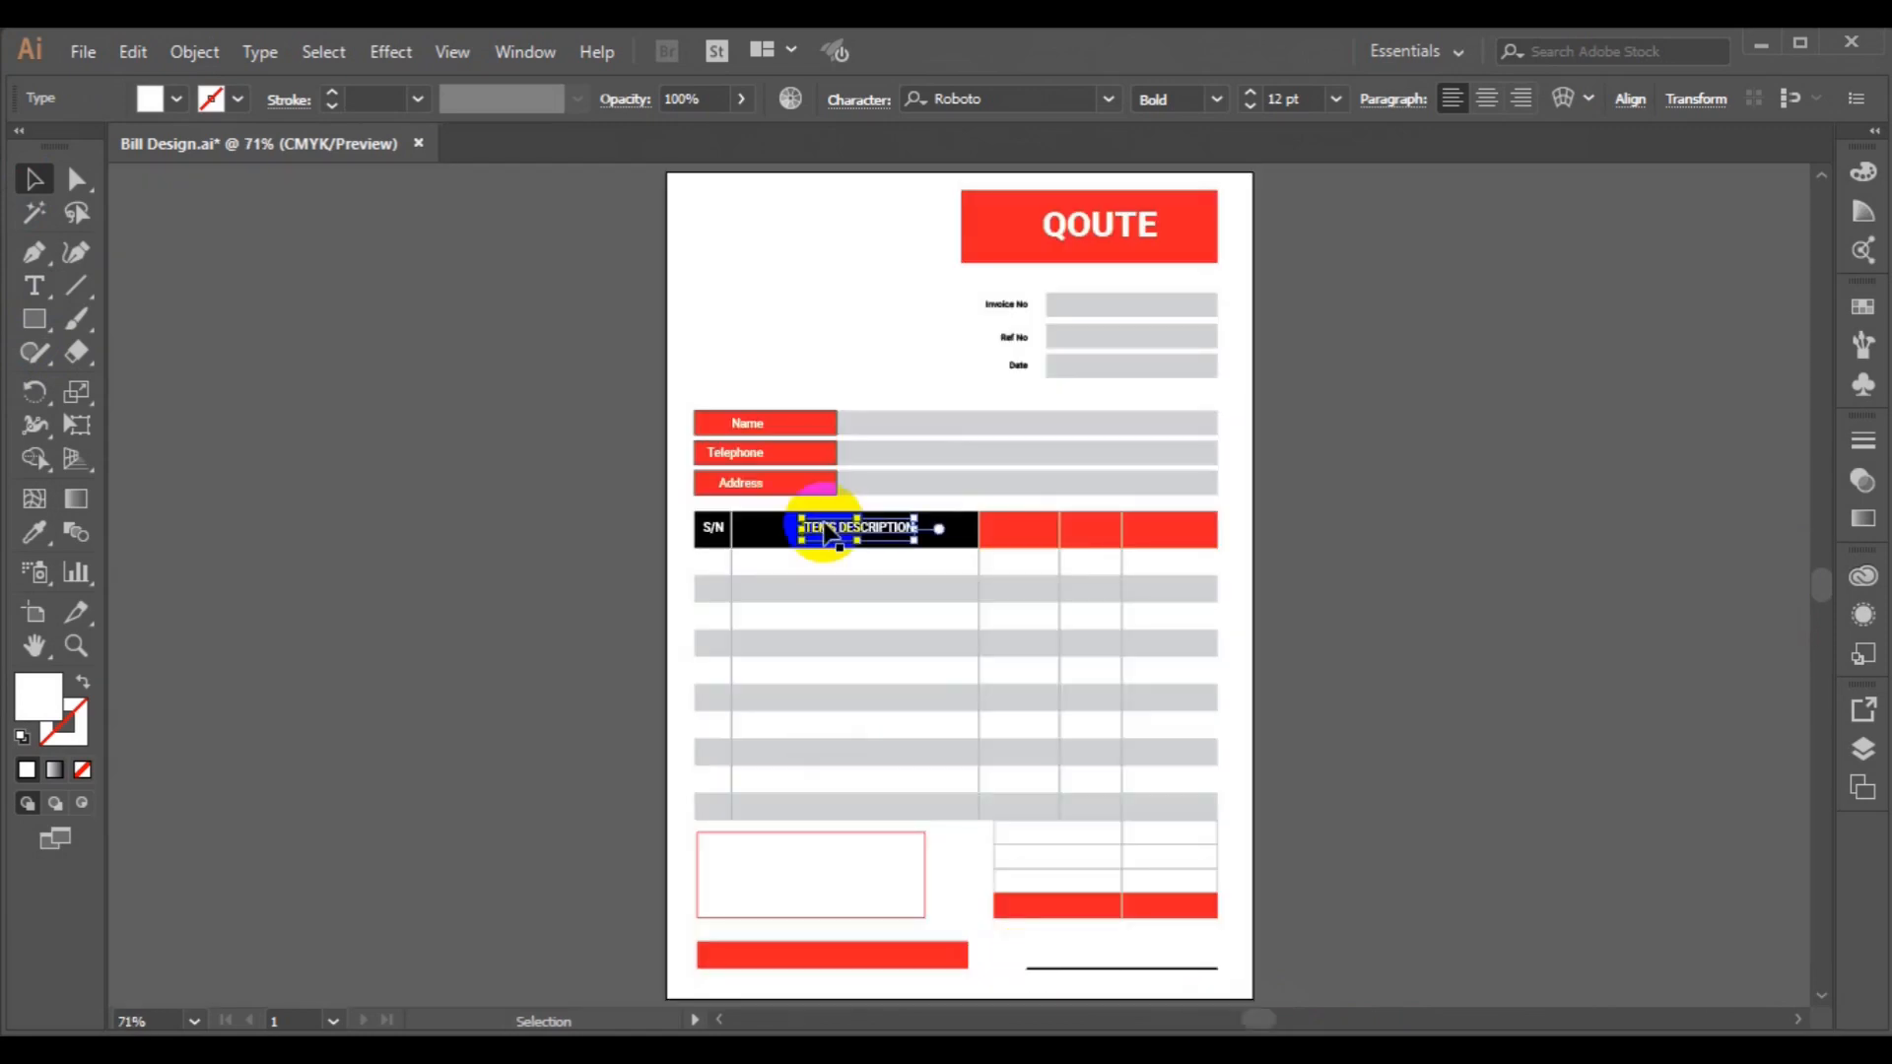
left_click_drag(855, 530, 1015, 541)
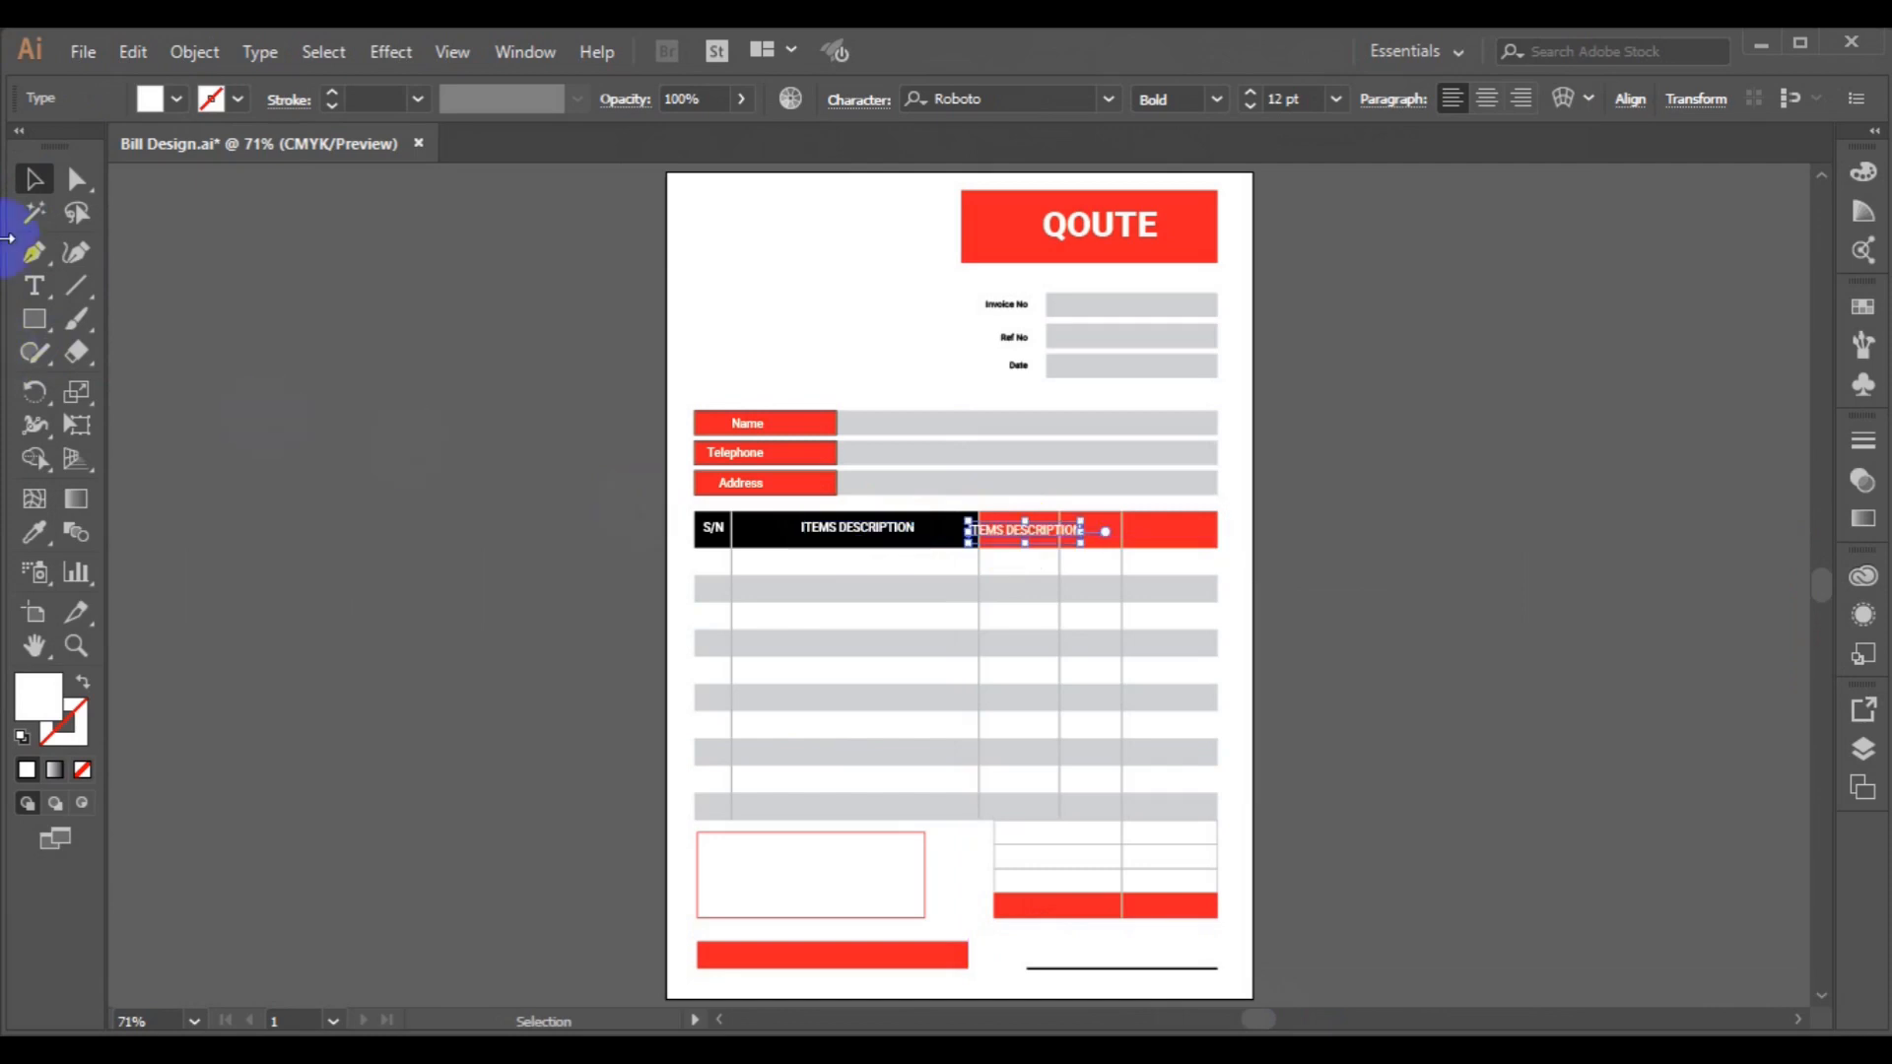
left_click(30, 286)
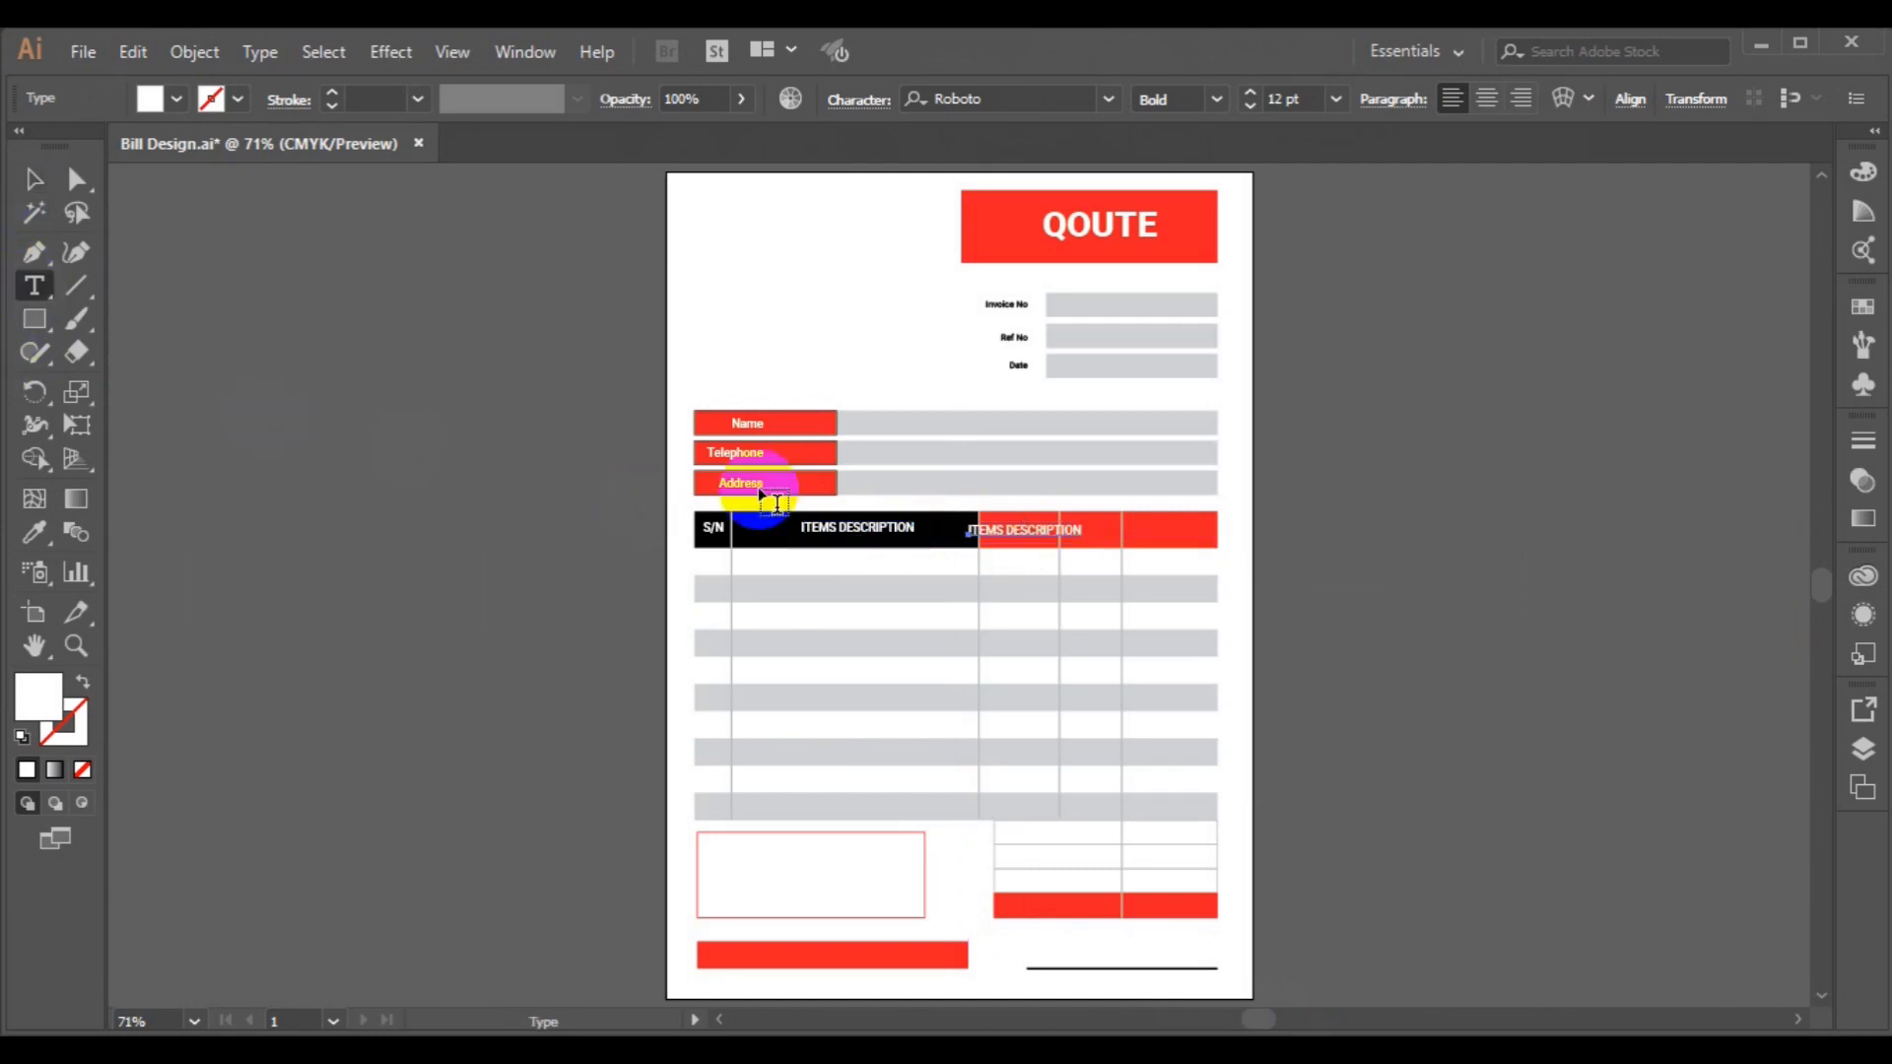
left_click(1008, 533)
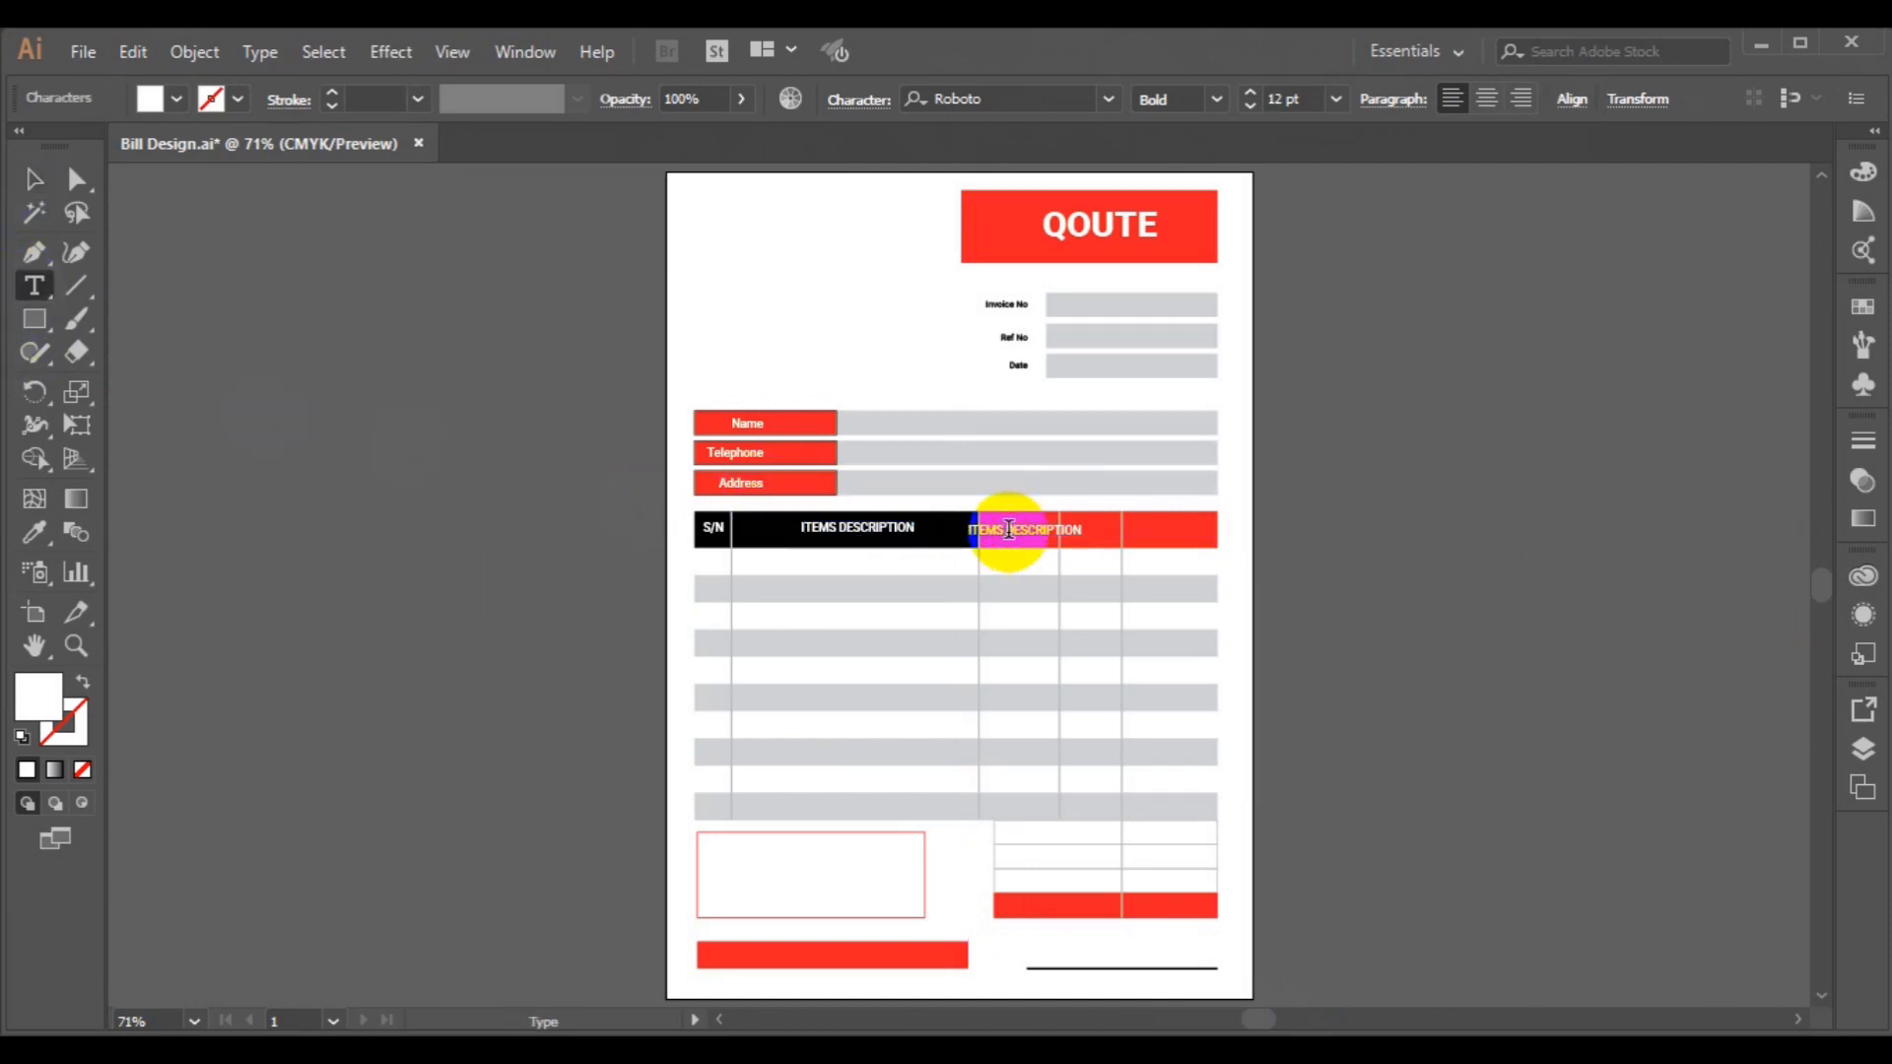
key("ctrl+a")
type("QTY")
Nudge the QTY label right to the middle of the first red header cell.
left_click(33, 182)
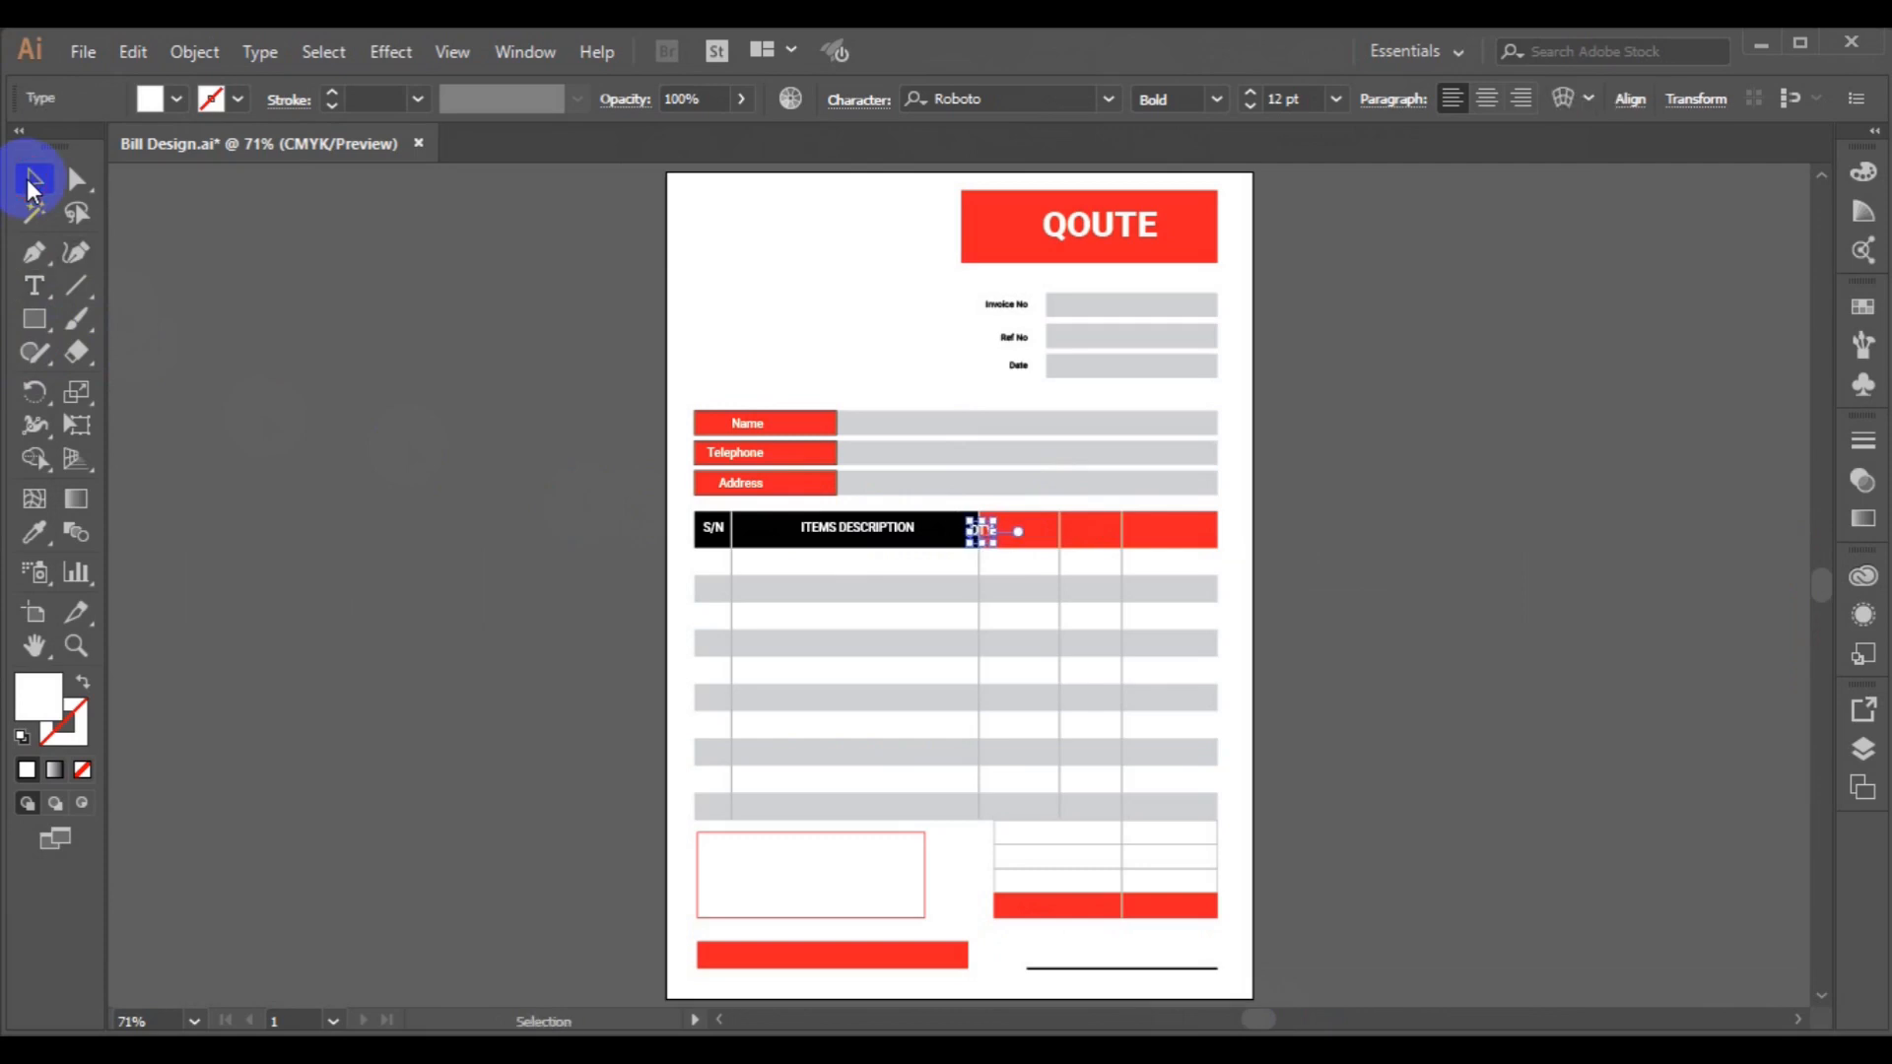
key("Right")
key("Right")
key("Right")
key("Right")
key("Right")
key("Right")
key("Right")
key("Right")
key("Right")
key("Right")
key("Right")
key("Right")
key("Right")
key("Right")
key("Right")
key("Right")
key("Right")
key("Right")
key("Right")
key("Right")
key("Right")
key("Right")
key("Right")
key("Right")
key("Right")
key("Right")
key("Right")
key("Right")
key("Right")
key("Right")
key("Right")
key("Right")
key("Right")
key("Right")
key("Right")
key("Right")
key("Right")
key("Right")
key("Right")
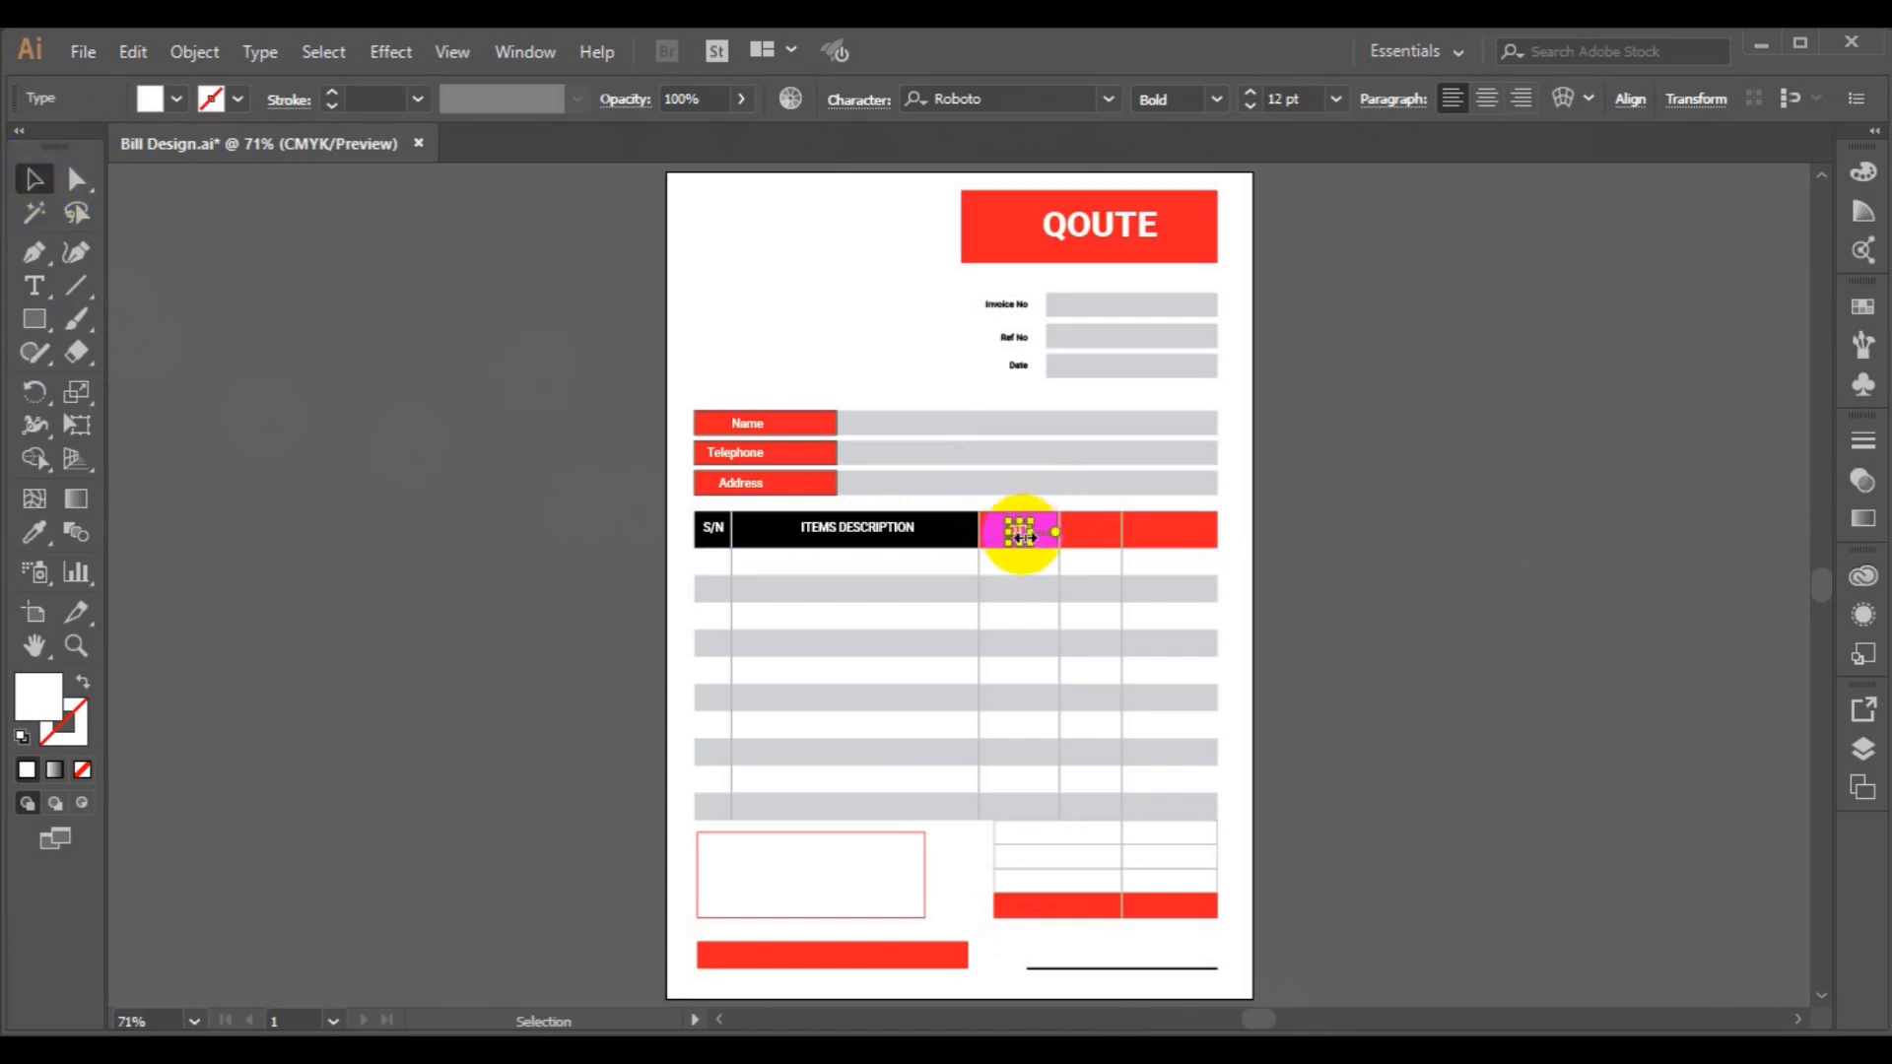
Copy the QTY label into the second red header cell and change the copy's text to "RATE".
left_click_drag(1018, 540, 1089, 537)
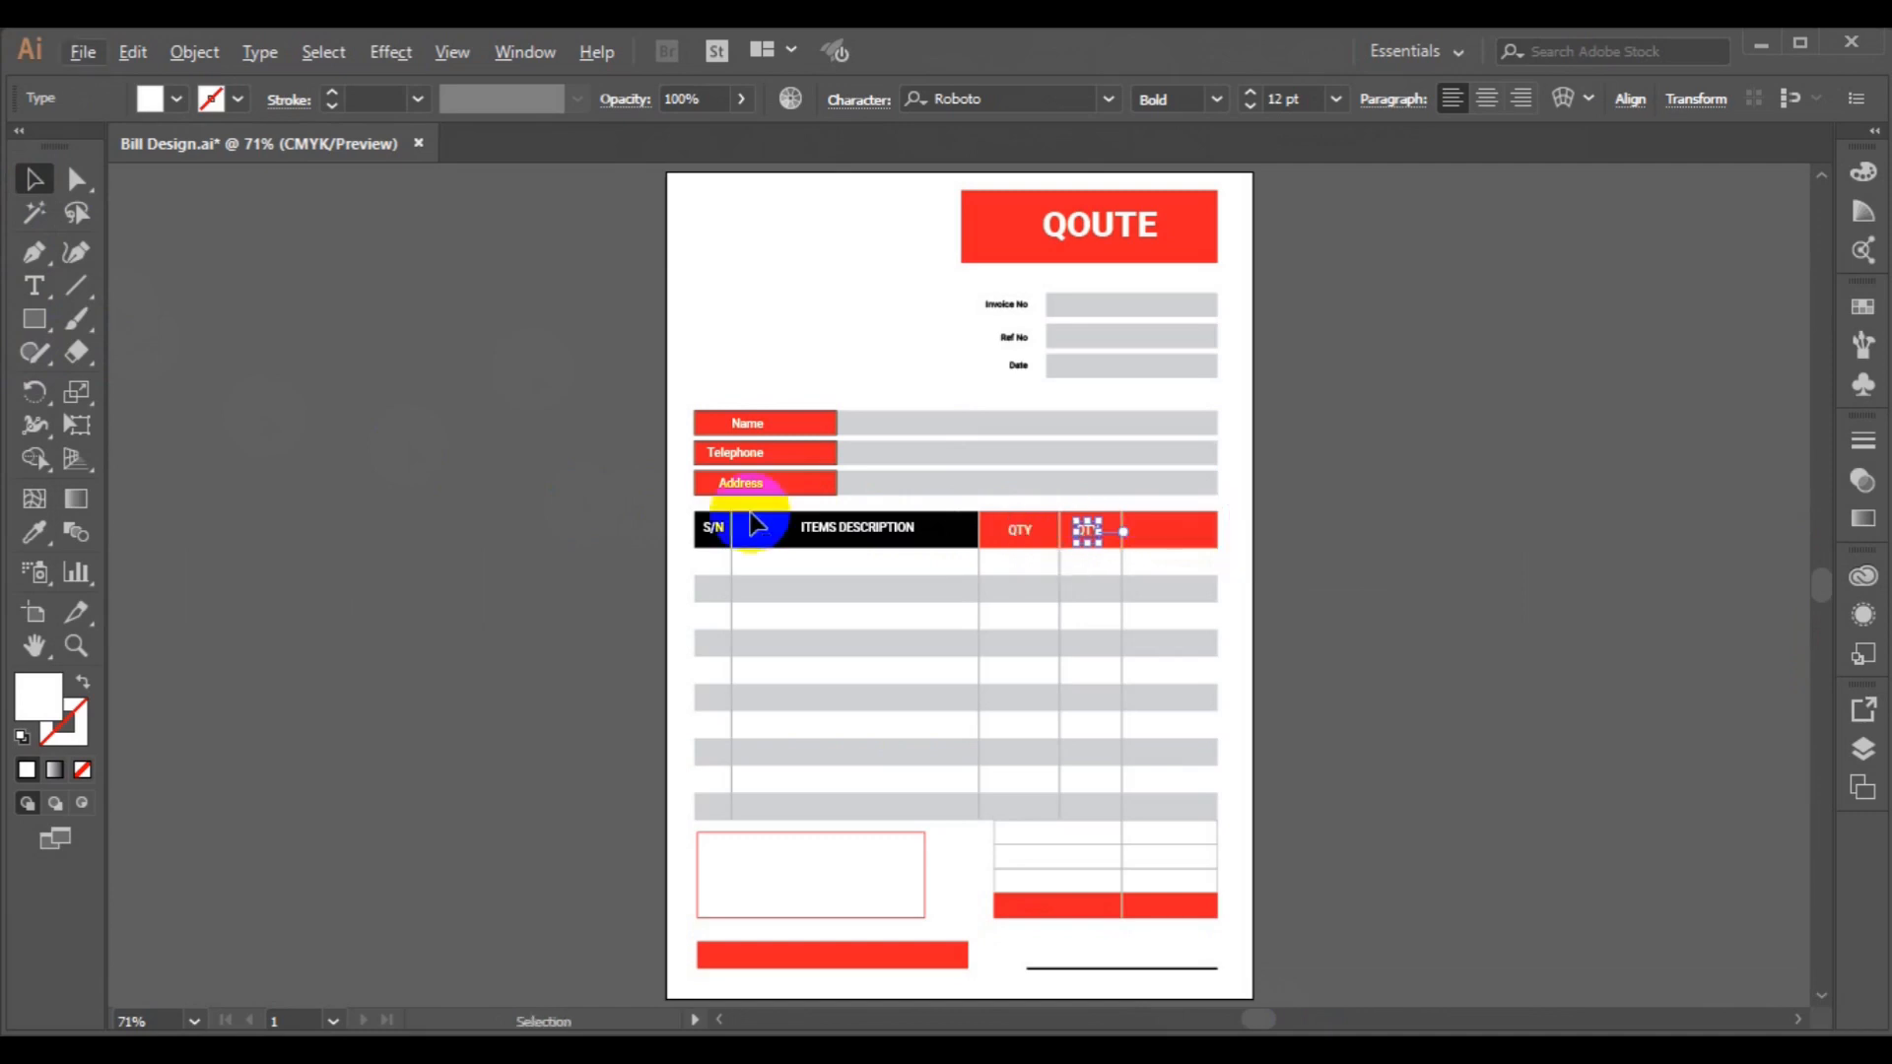
left_click(34, 286)
left_click(1123, 528)
left_click(1085, 530)
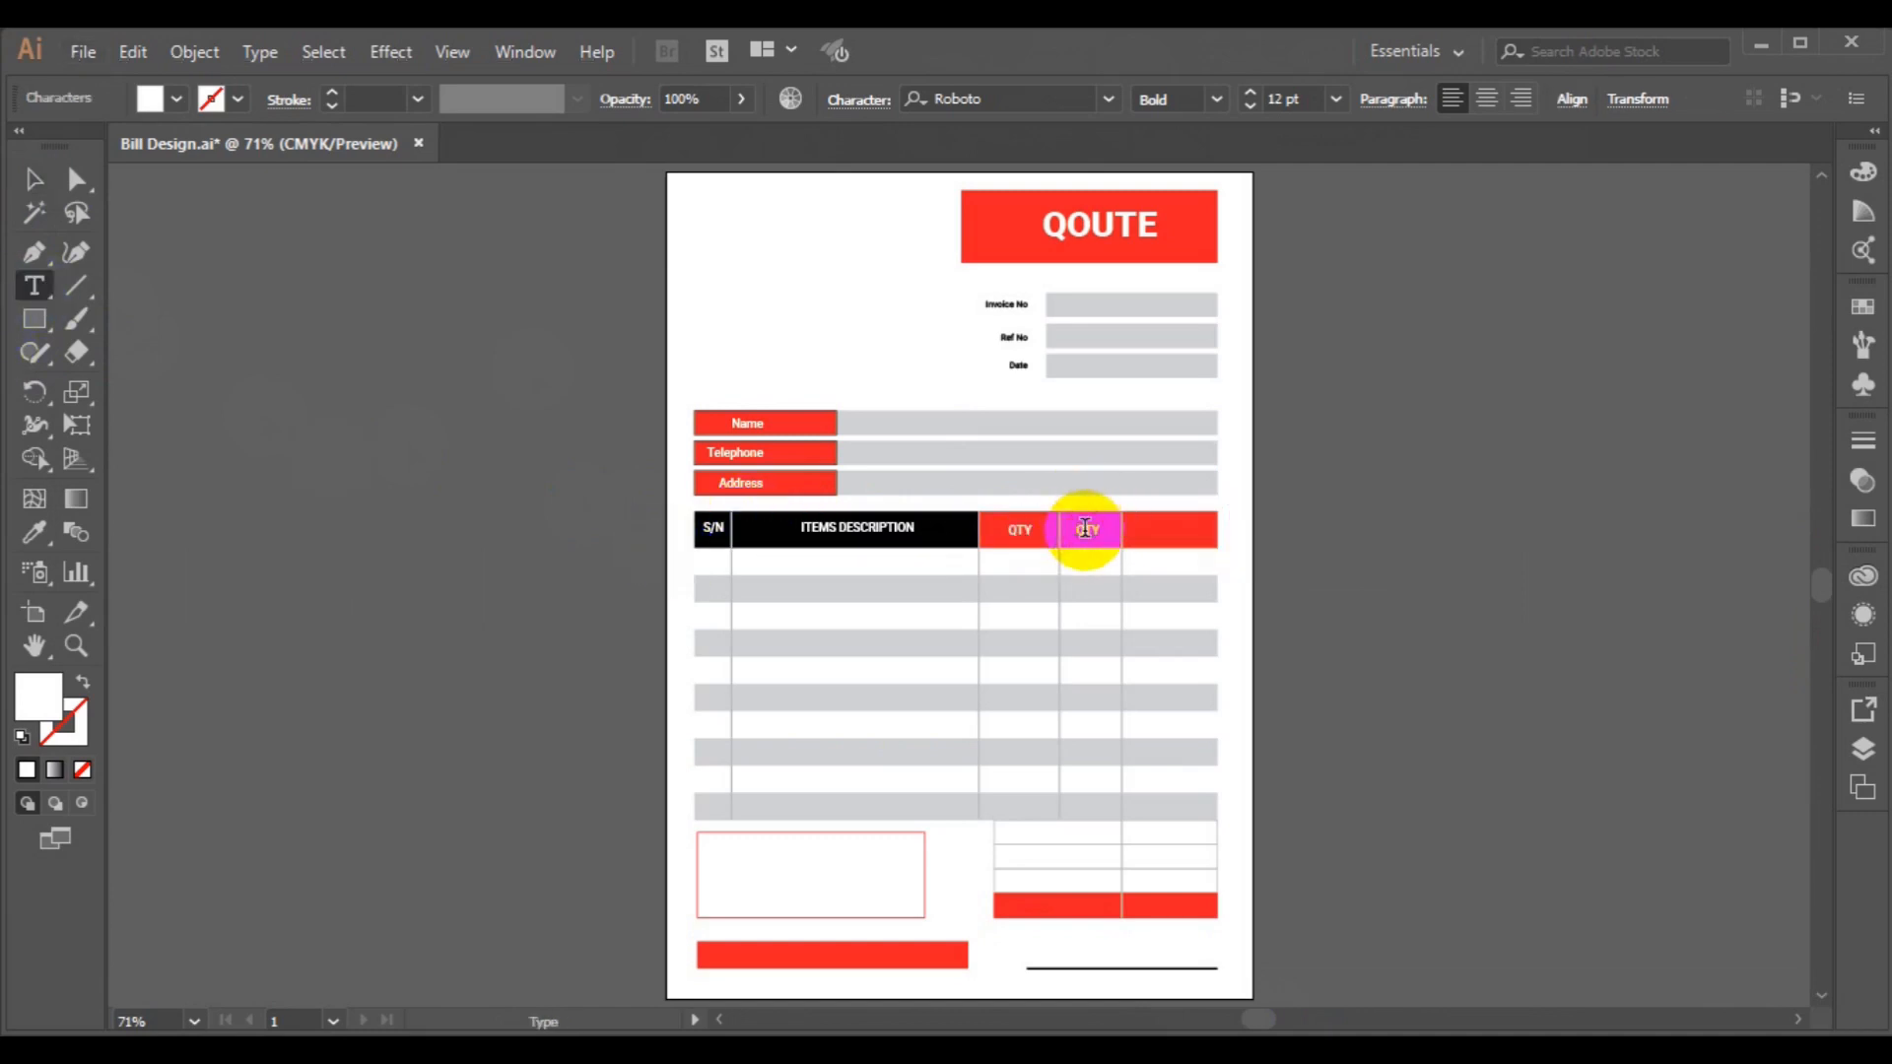
double_click(1085, 530)
type("RATE")
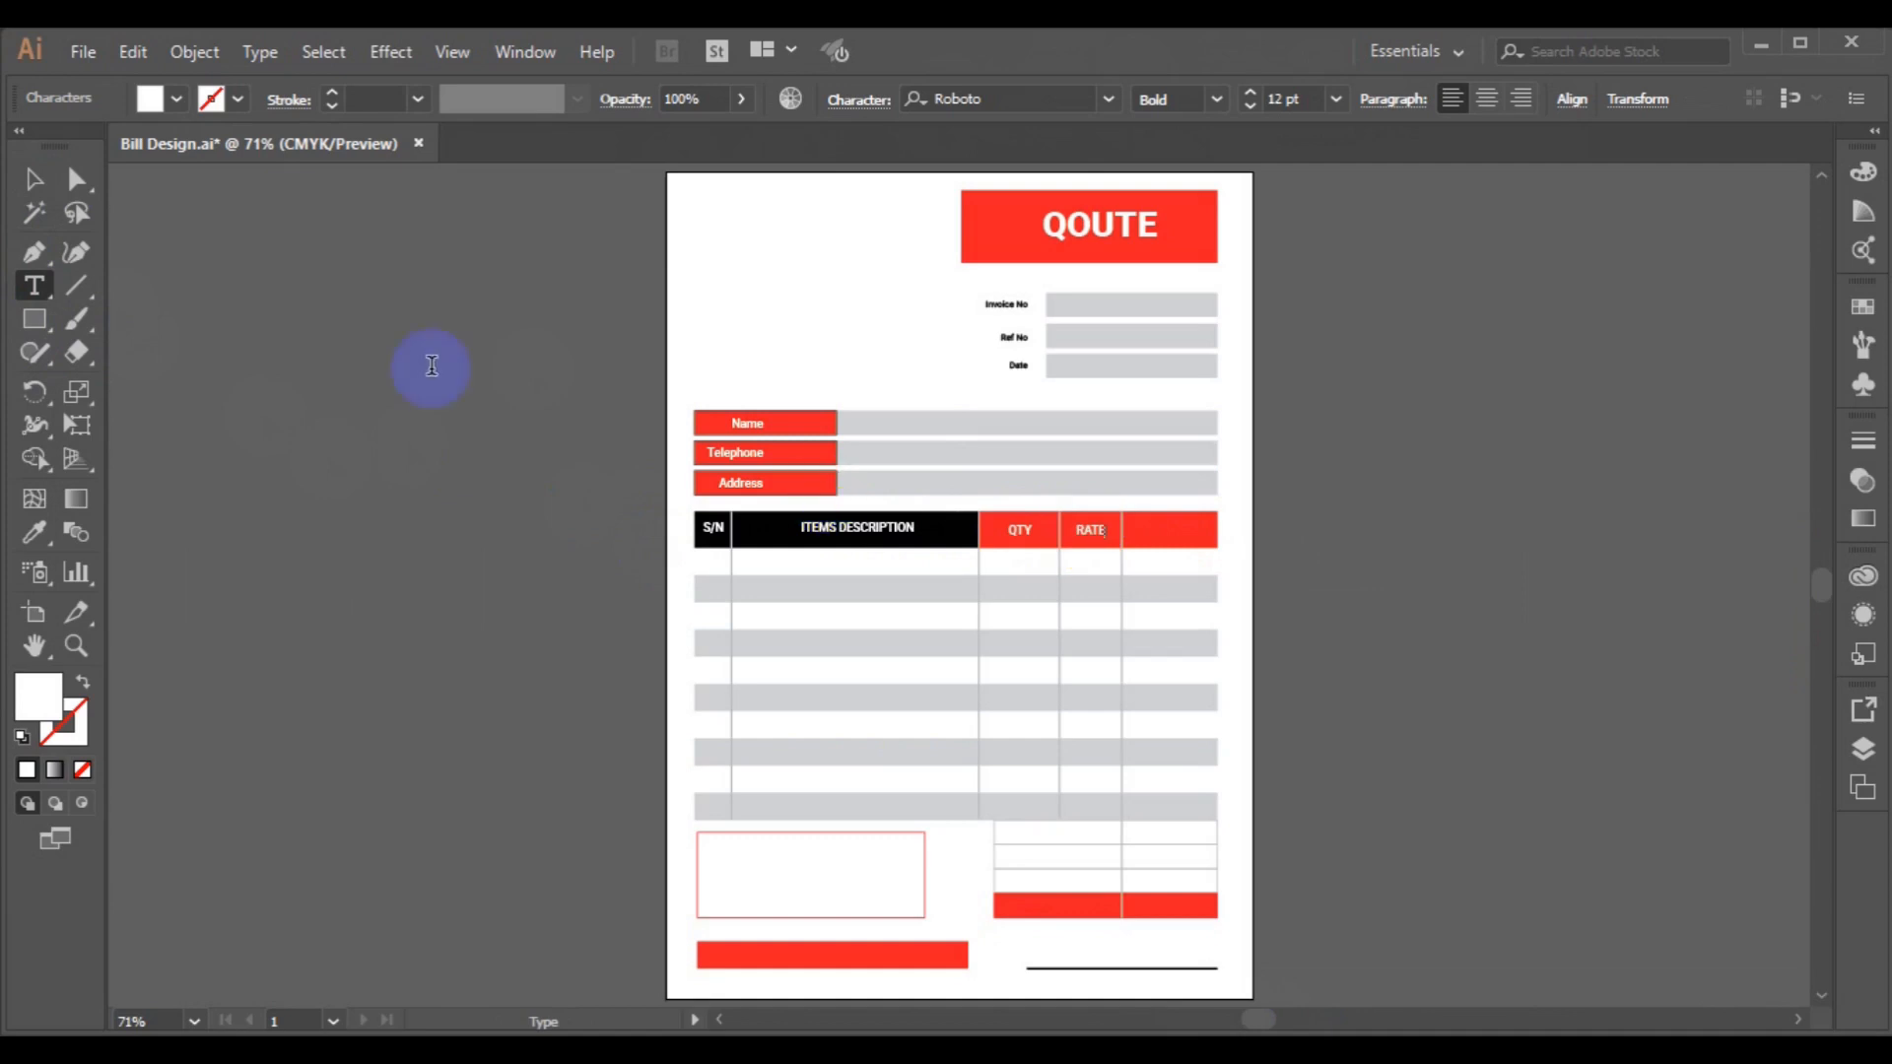
Nudge the RATE label left to the middle of the second red header cell.
left_click(34, 186)
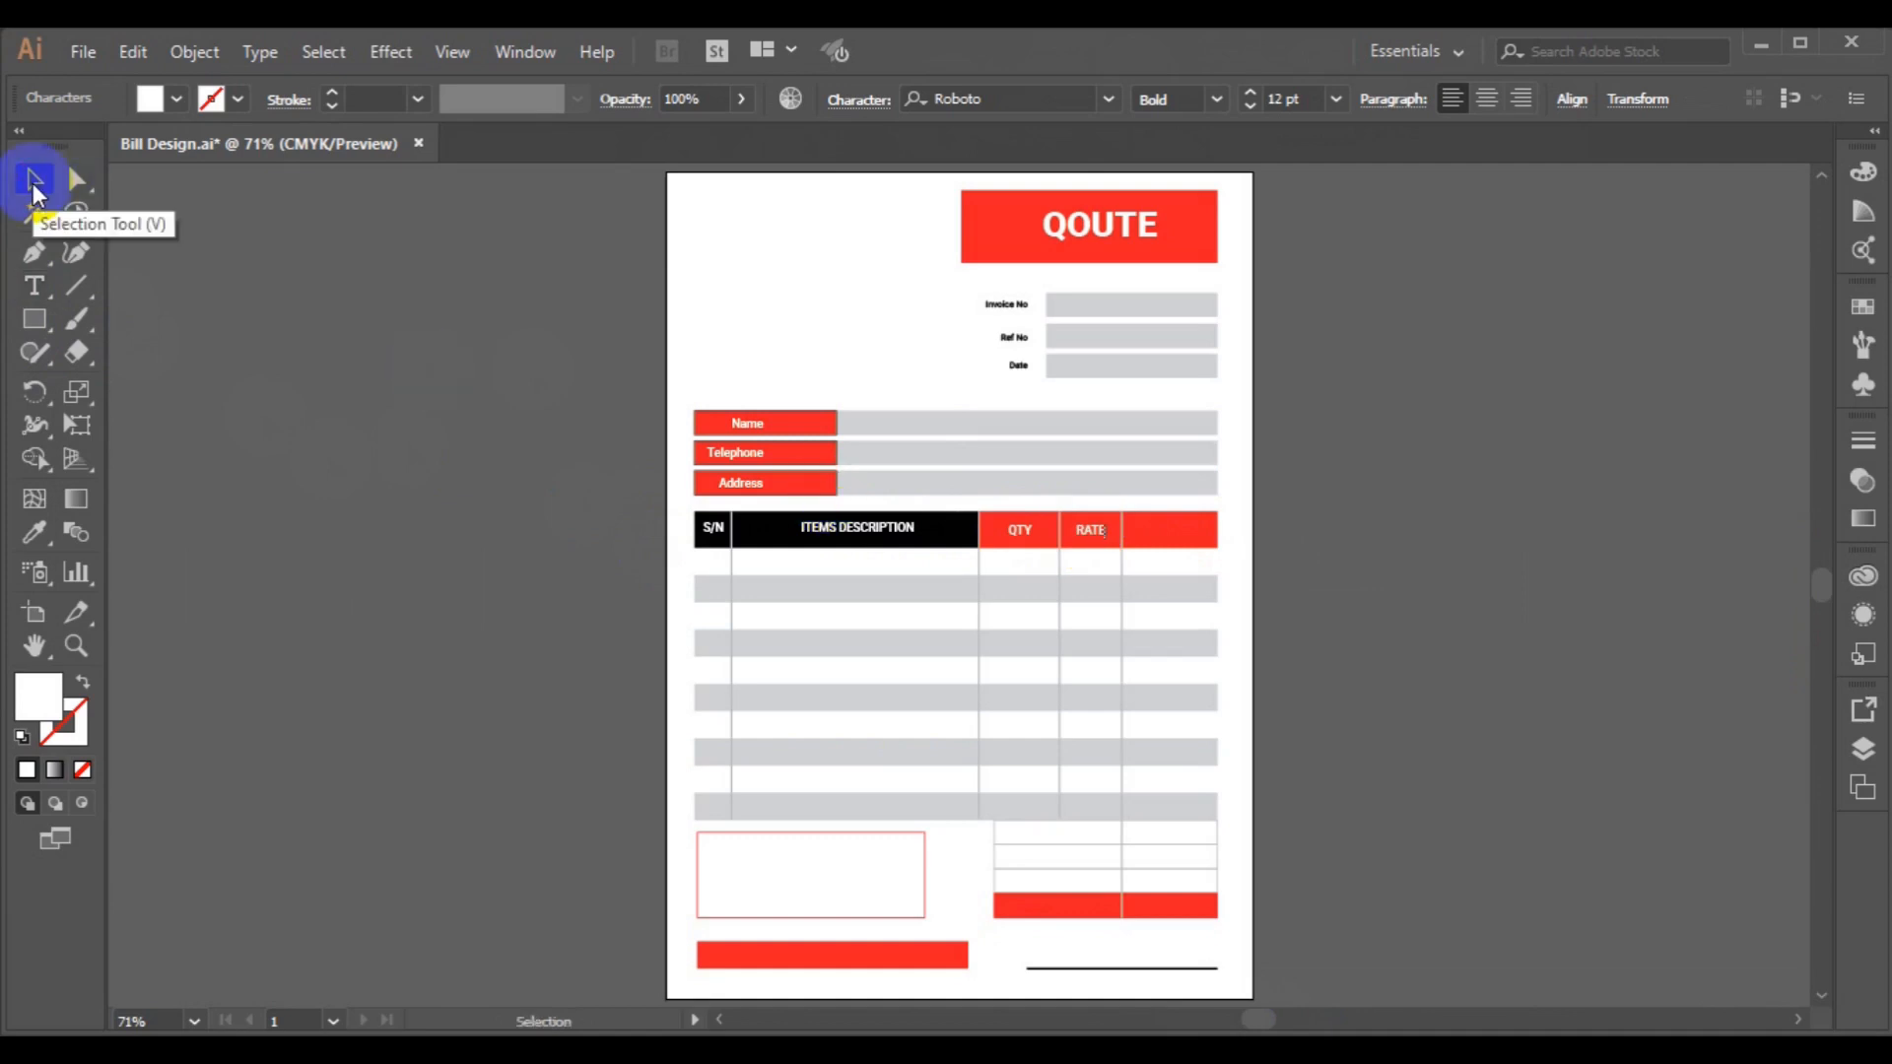
key("Left")
key("Left")
key("Left")
key("Left")
key("Left")
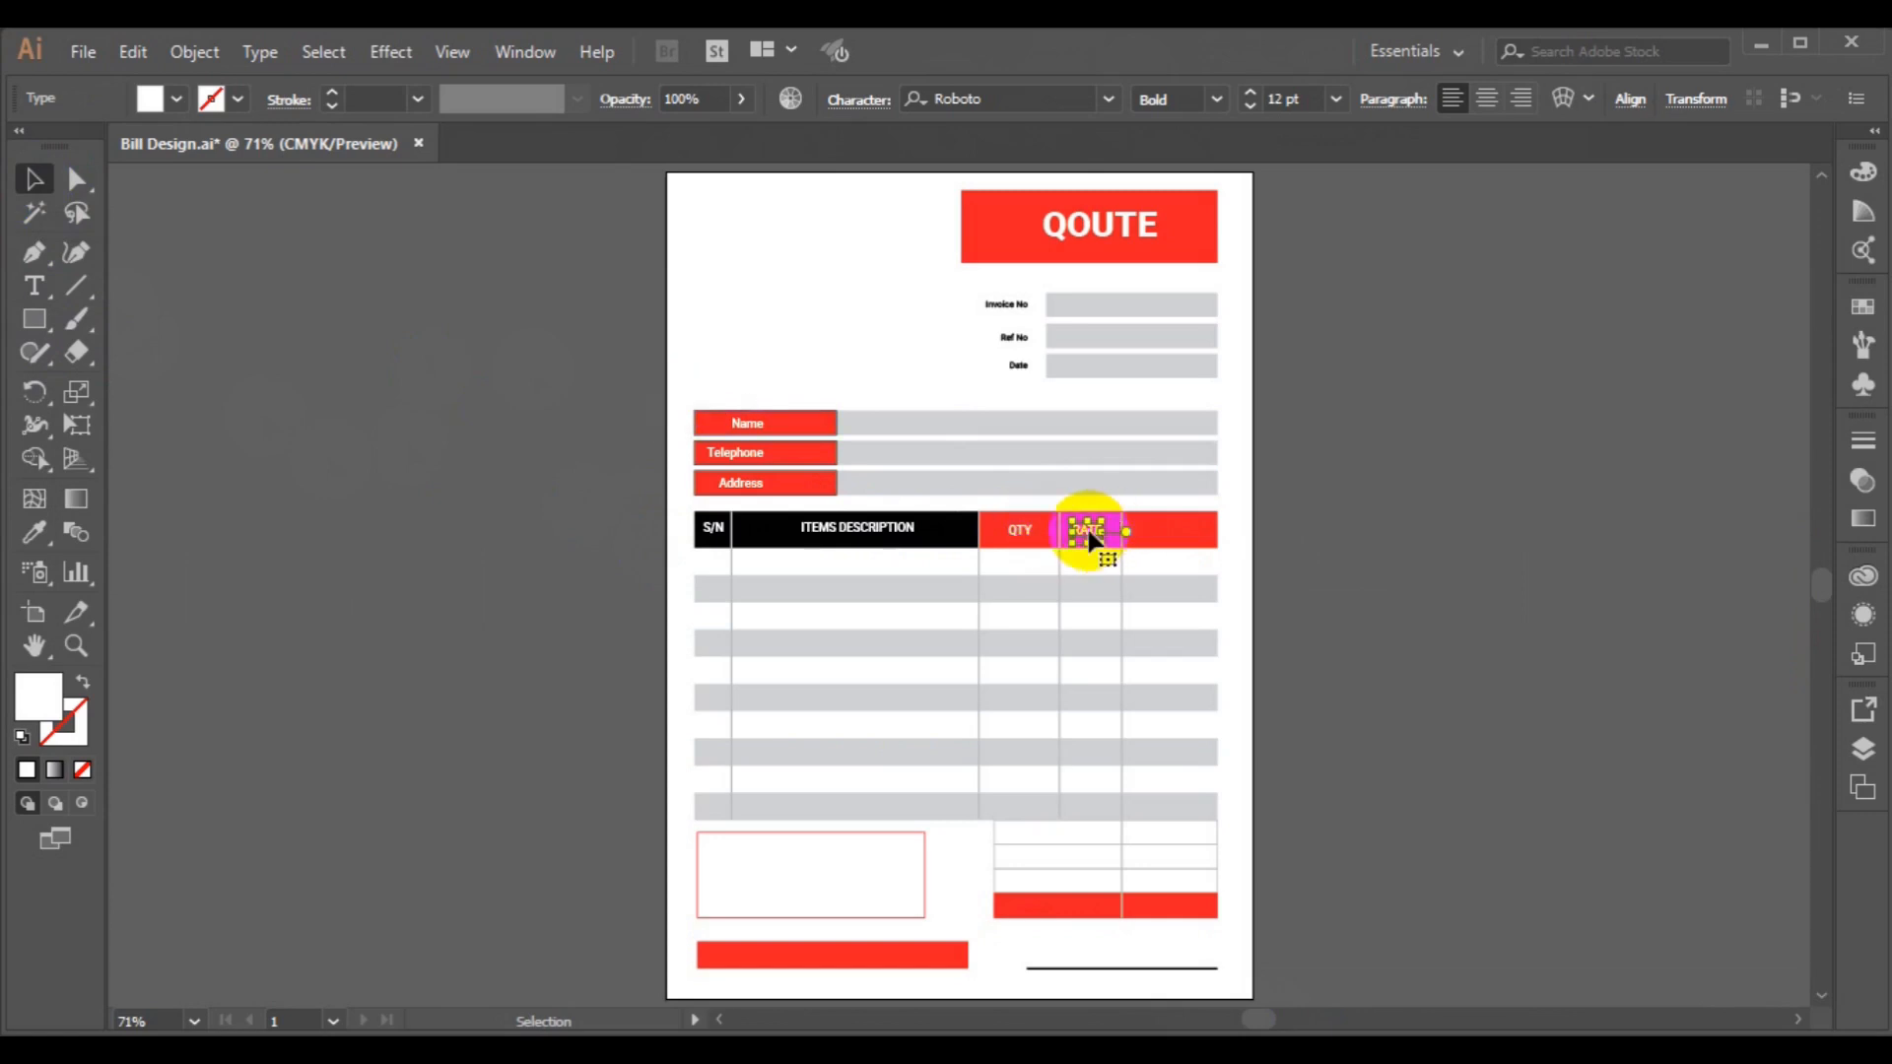
Copy the RATE label into the third red header cell and change the copy's text to "AMOUNT".
left_click_drag(1092, 538, 1165, 541)
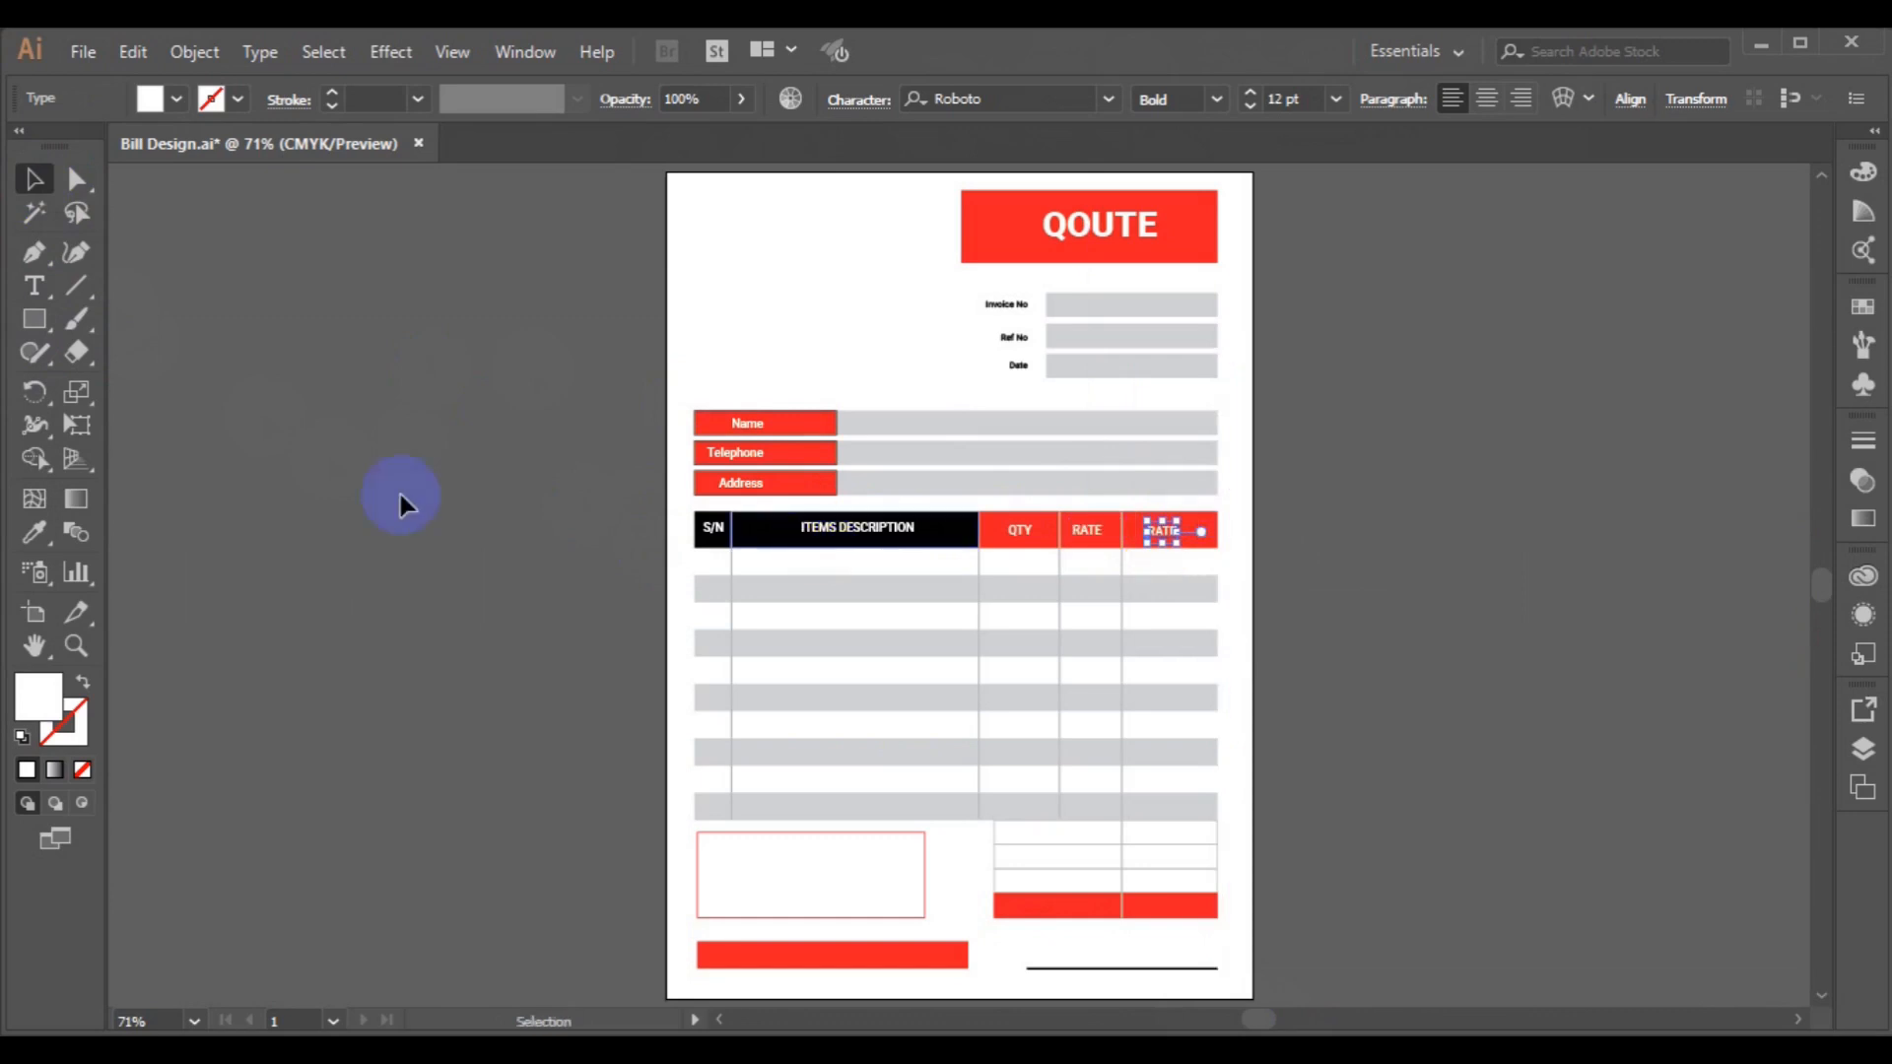
left_click(34, 286)
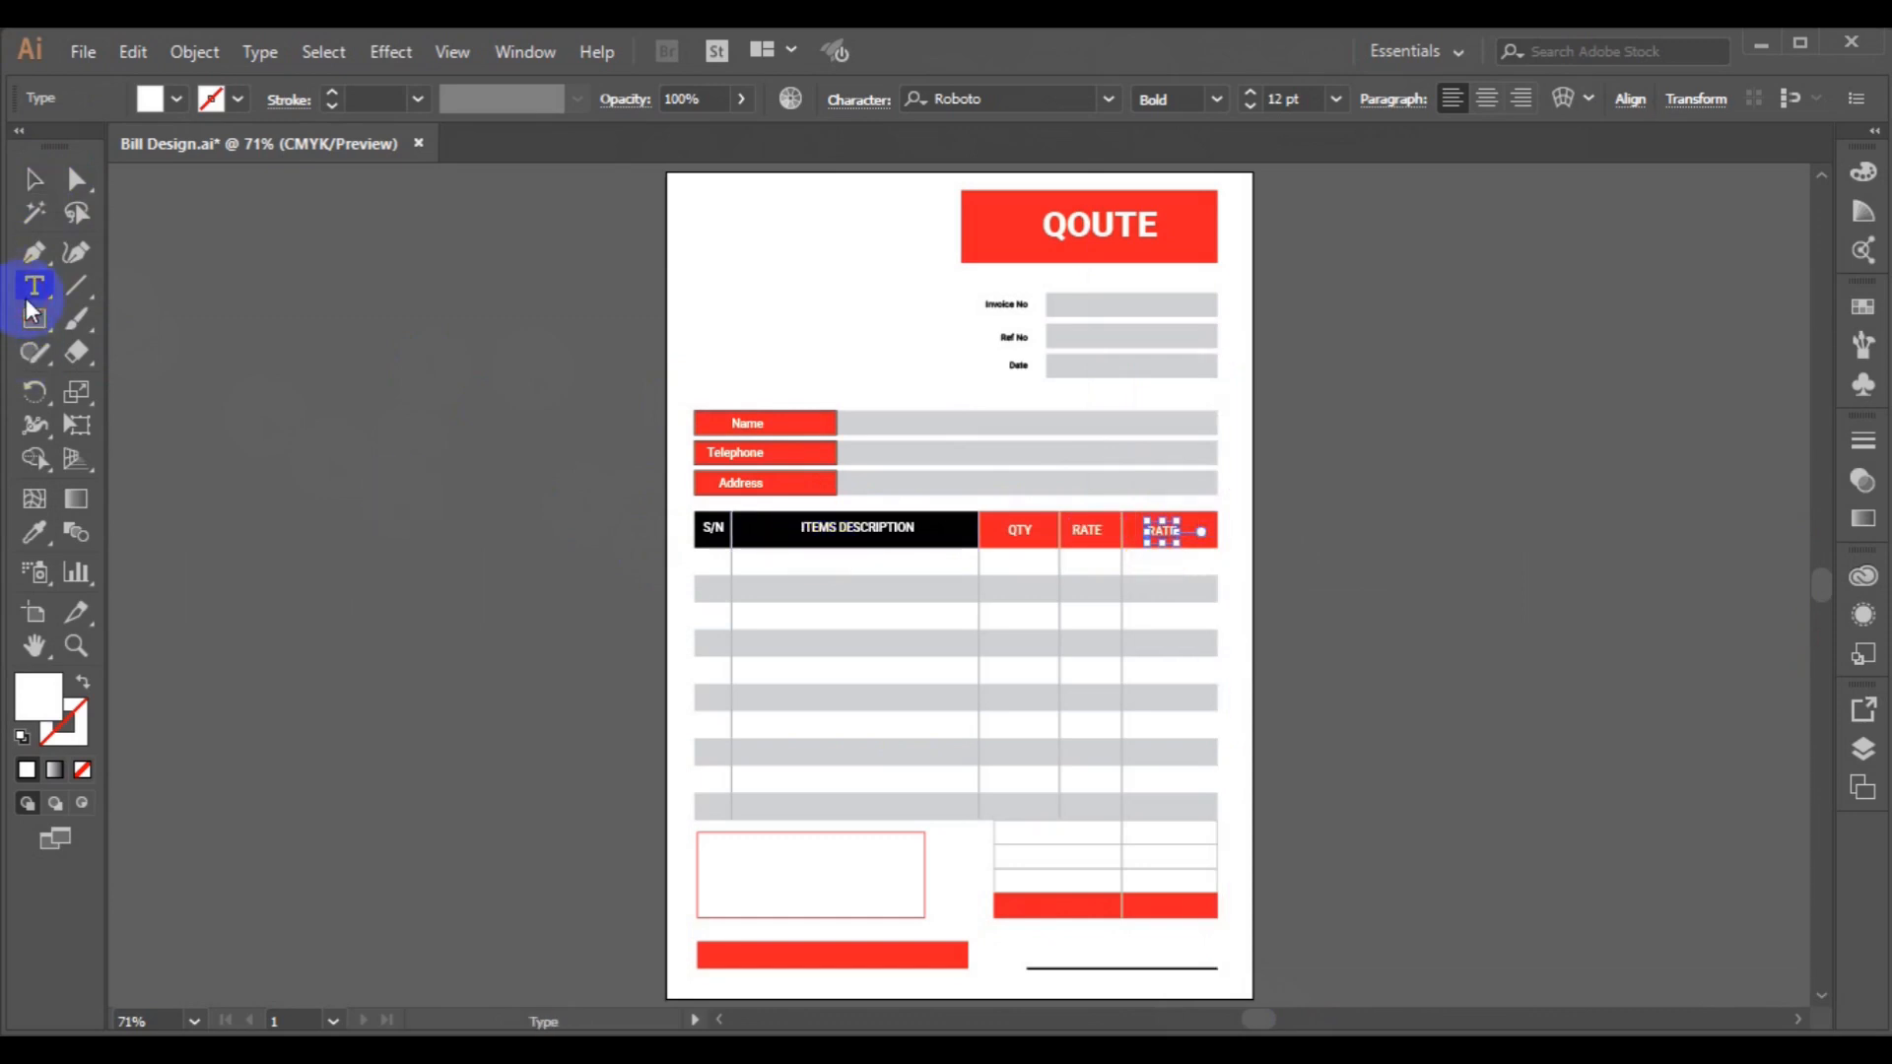
double_click(1160, 533)
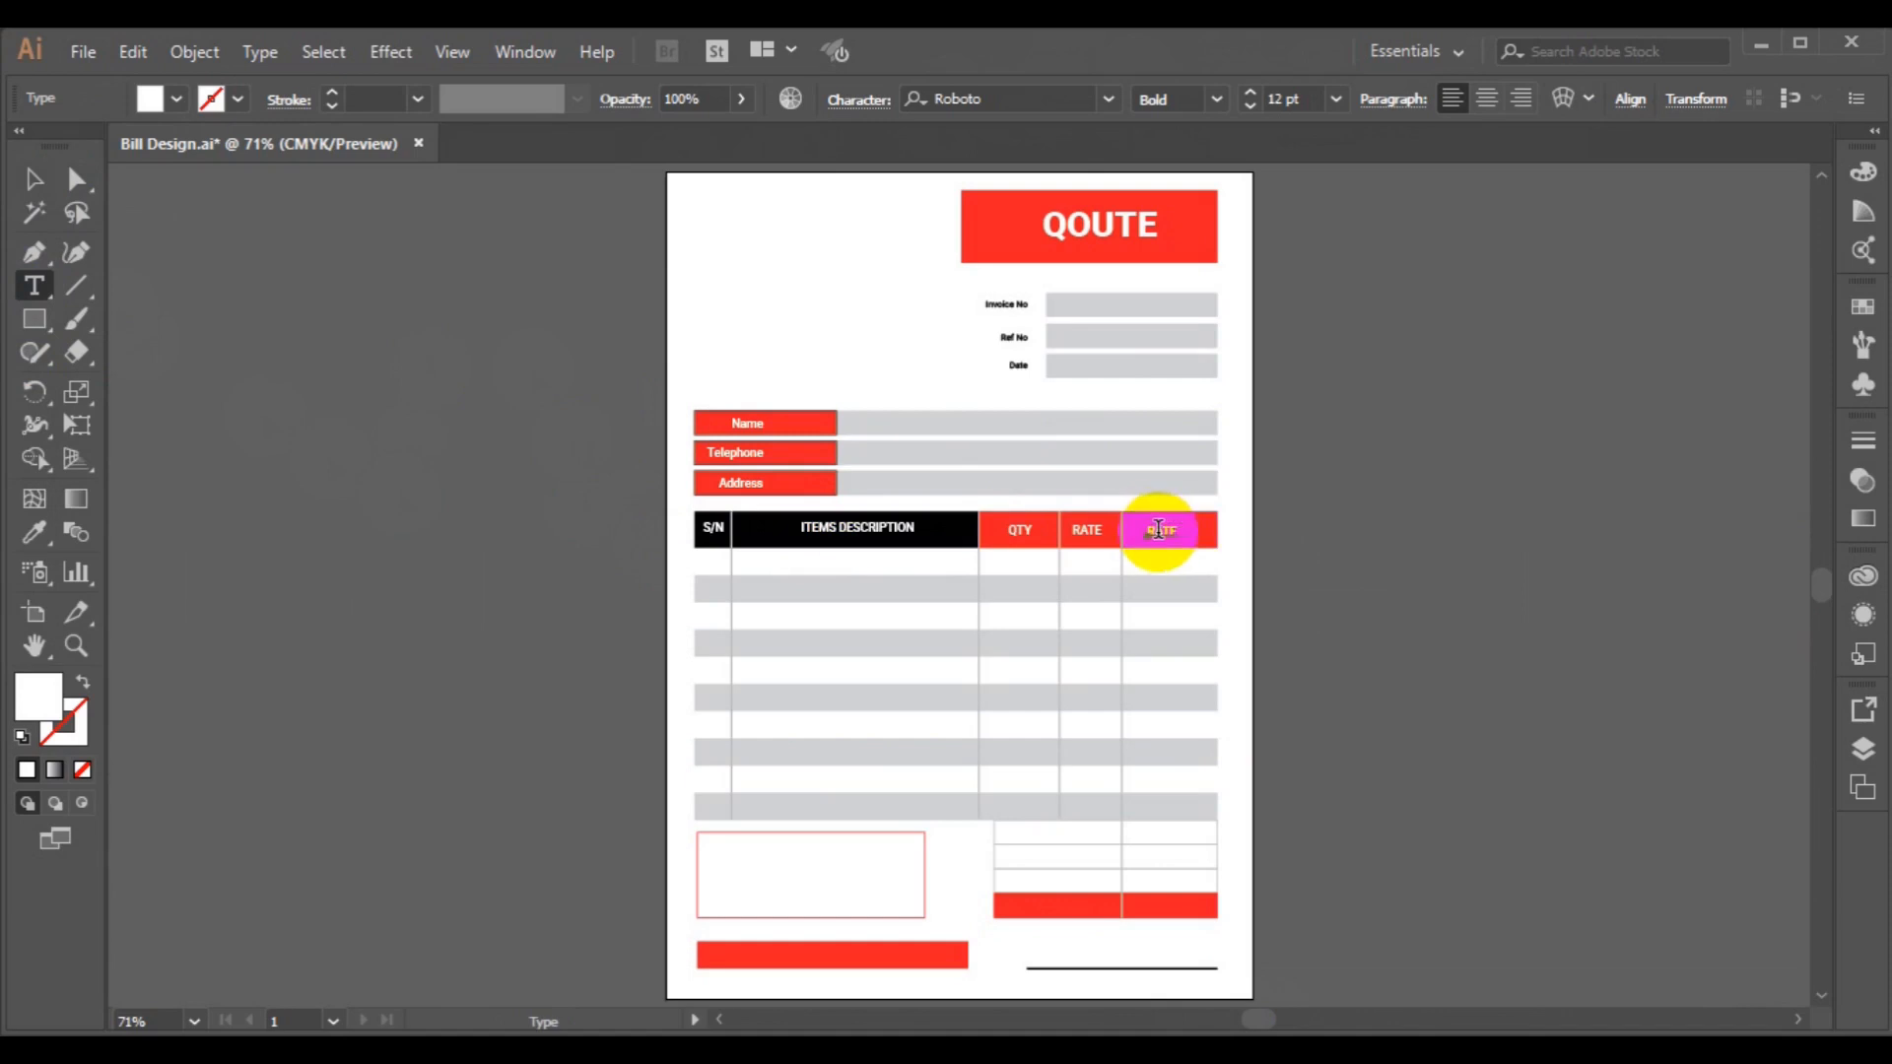
double_click(1160, 532)
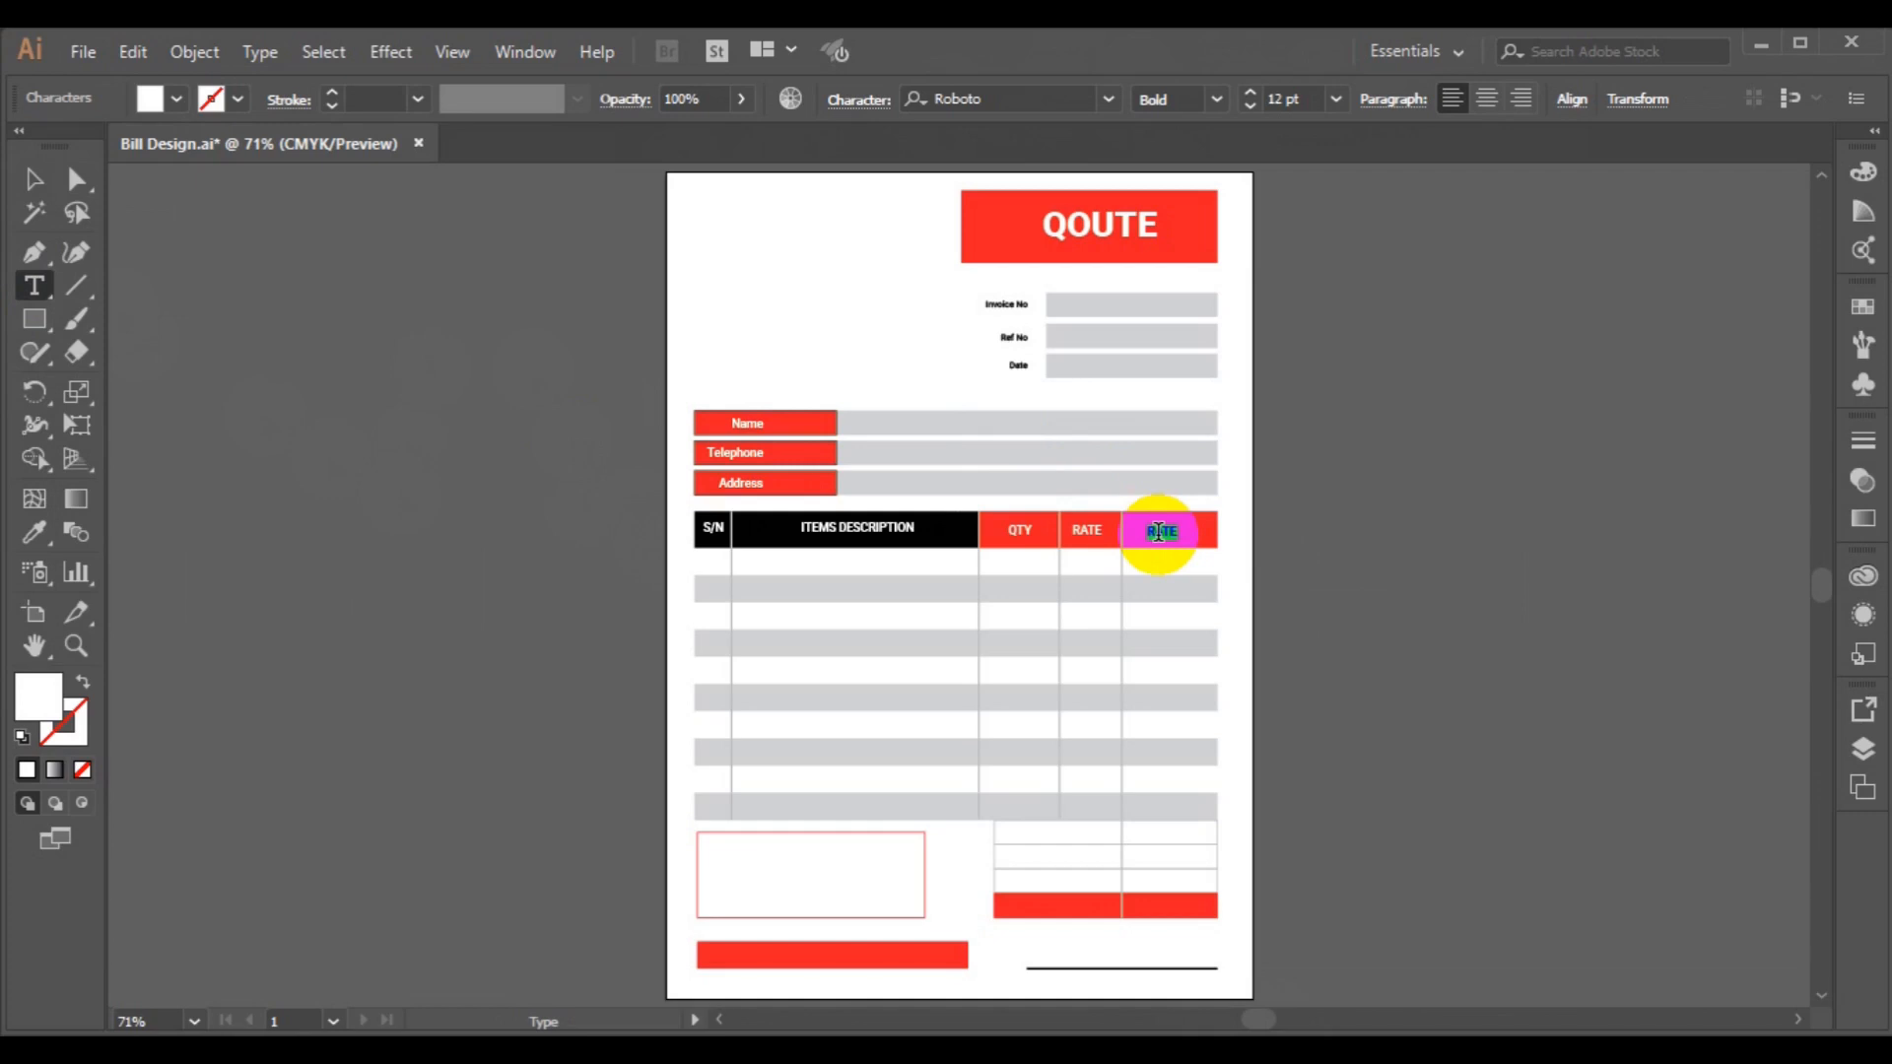
type("AMOUNT")
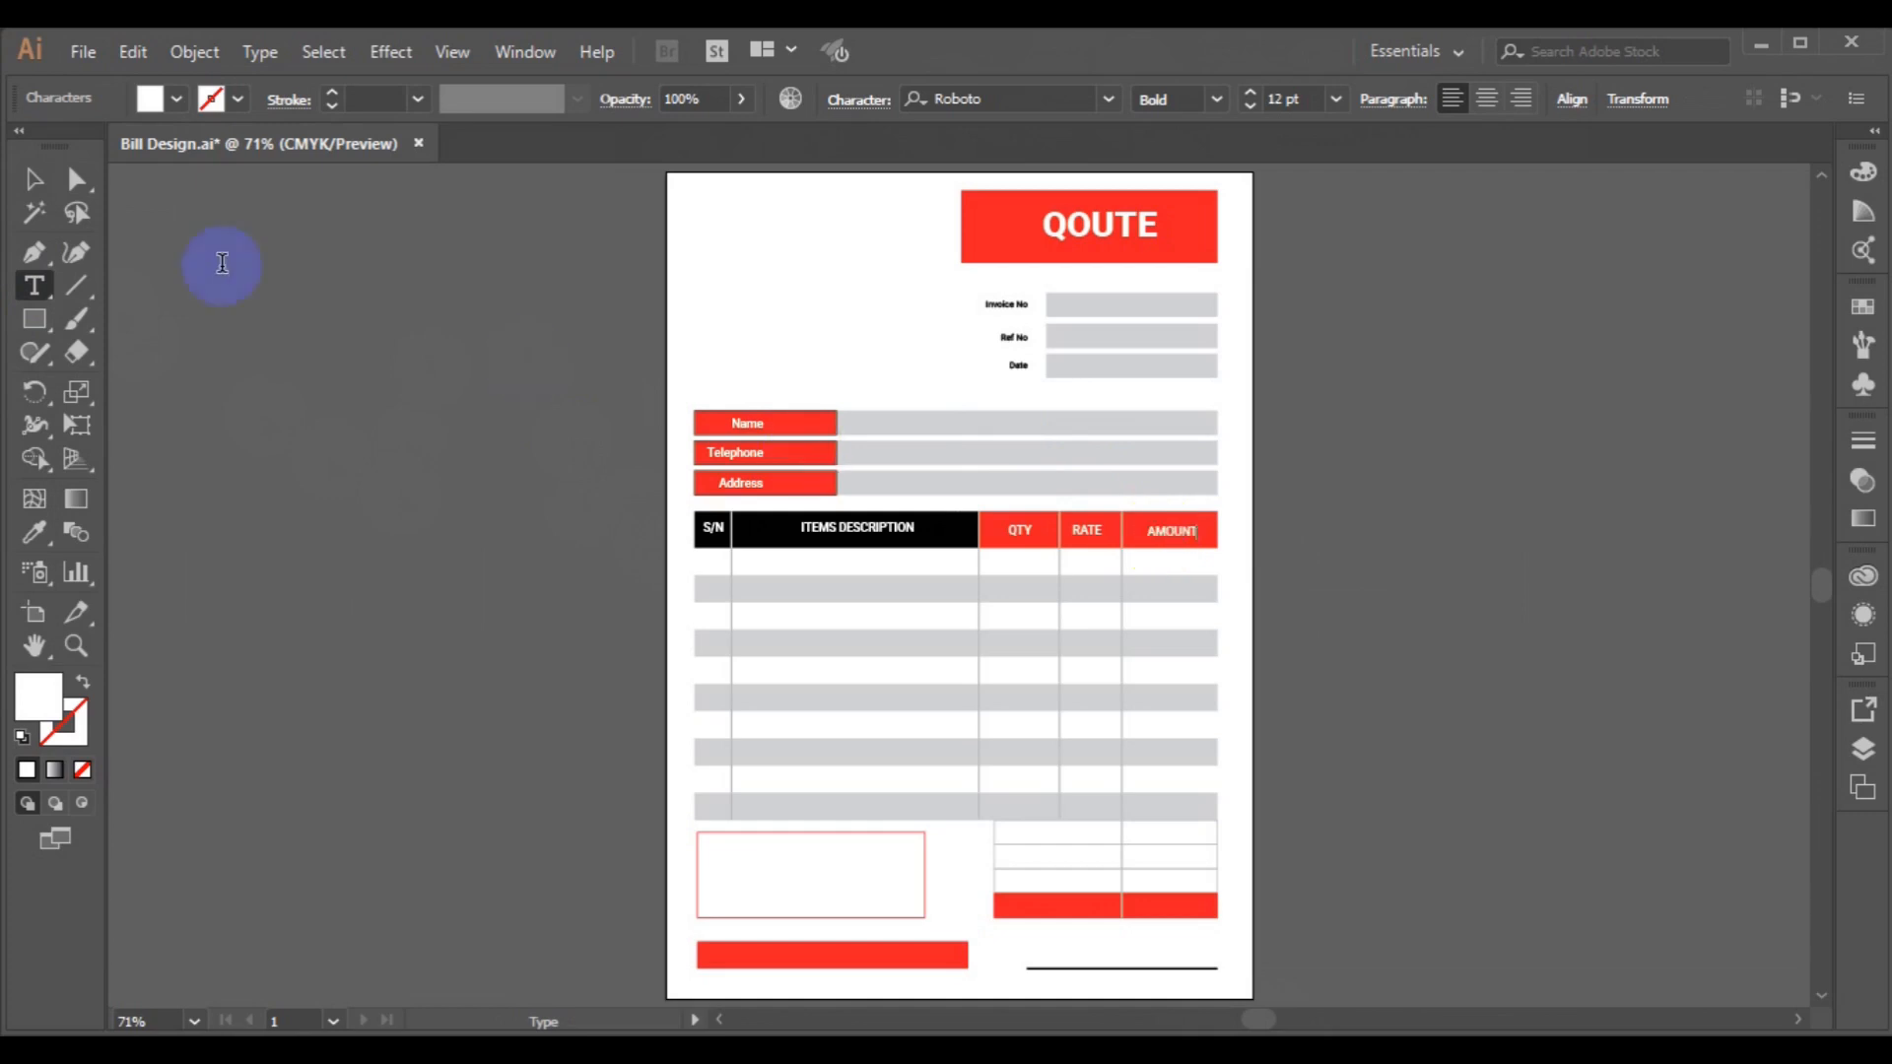
left_click(29, 183)
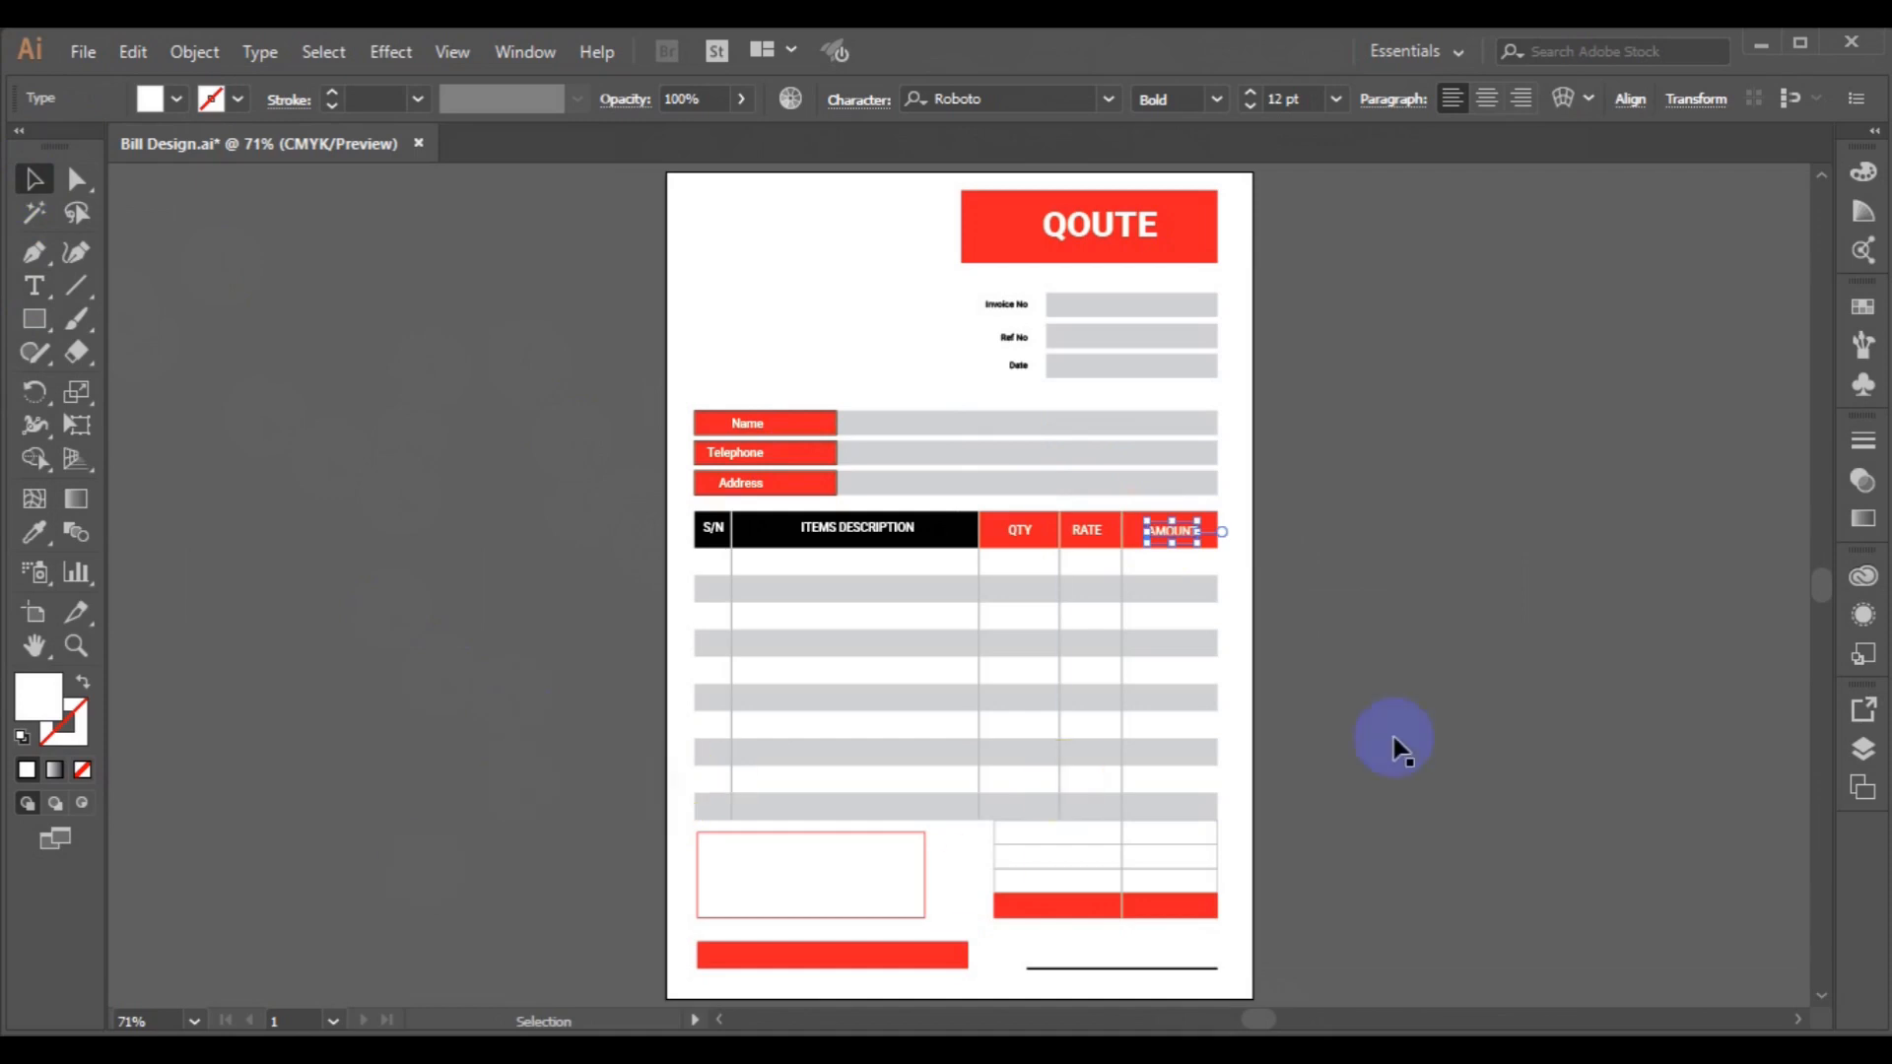
Copy the ITEMS DESCRIPTION label into the red-outlined box below the table and set the copy's fill to black.
left_click(855, 538)
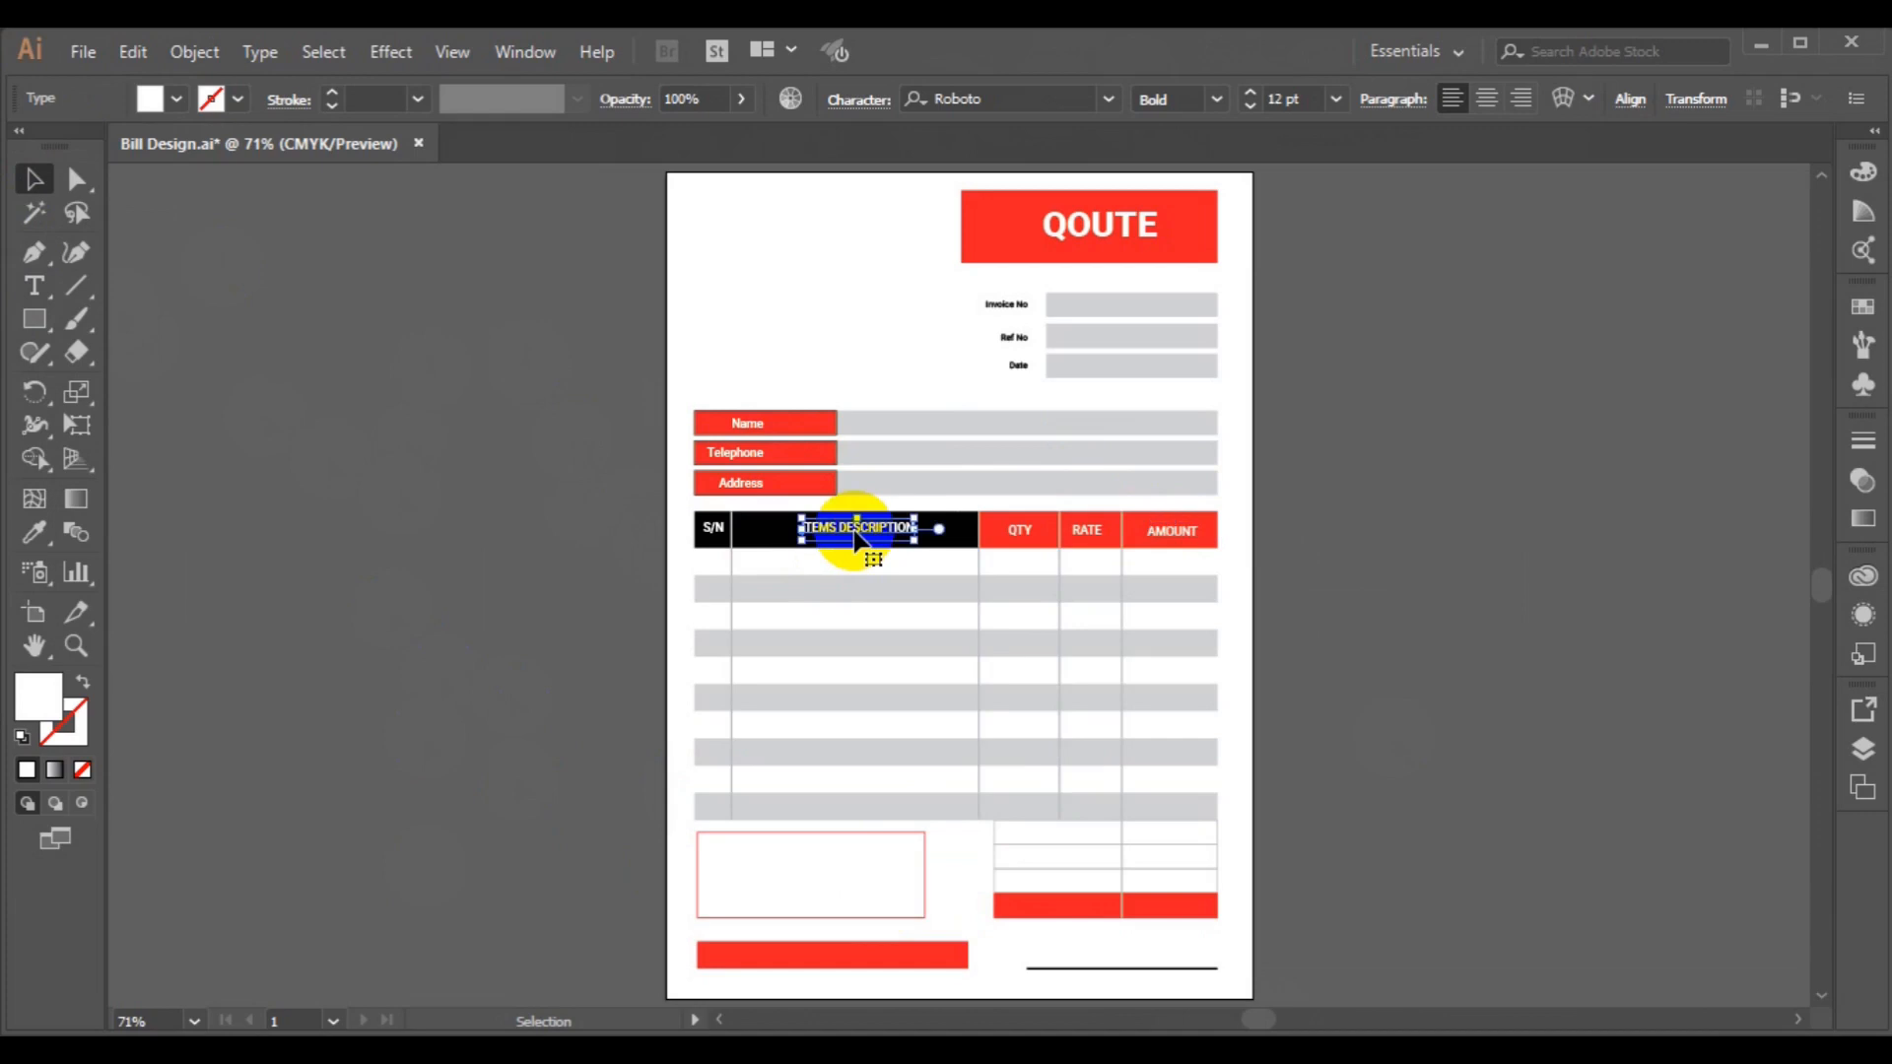
left_click_drag(856, 537, 781, 871)
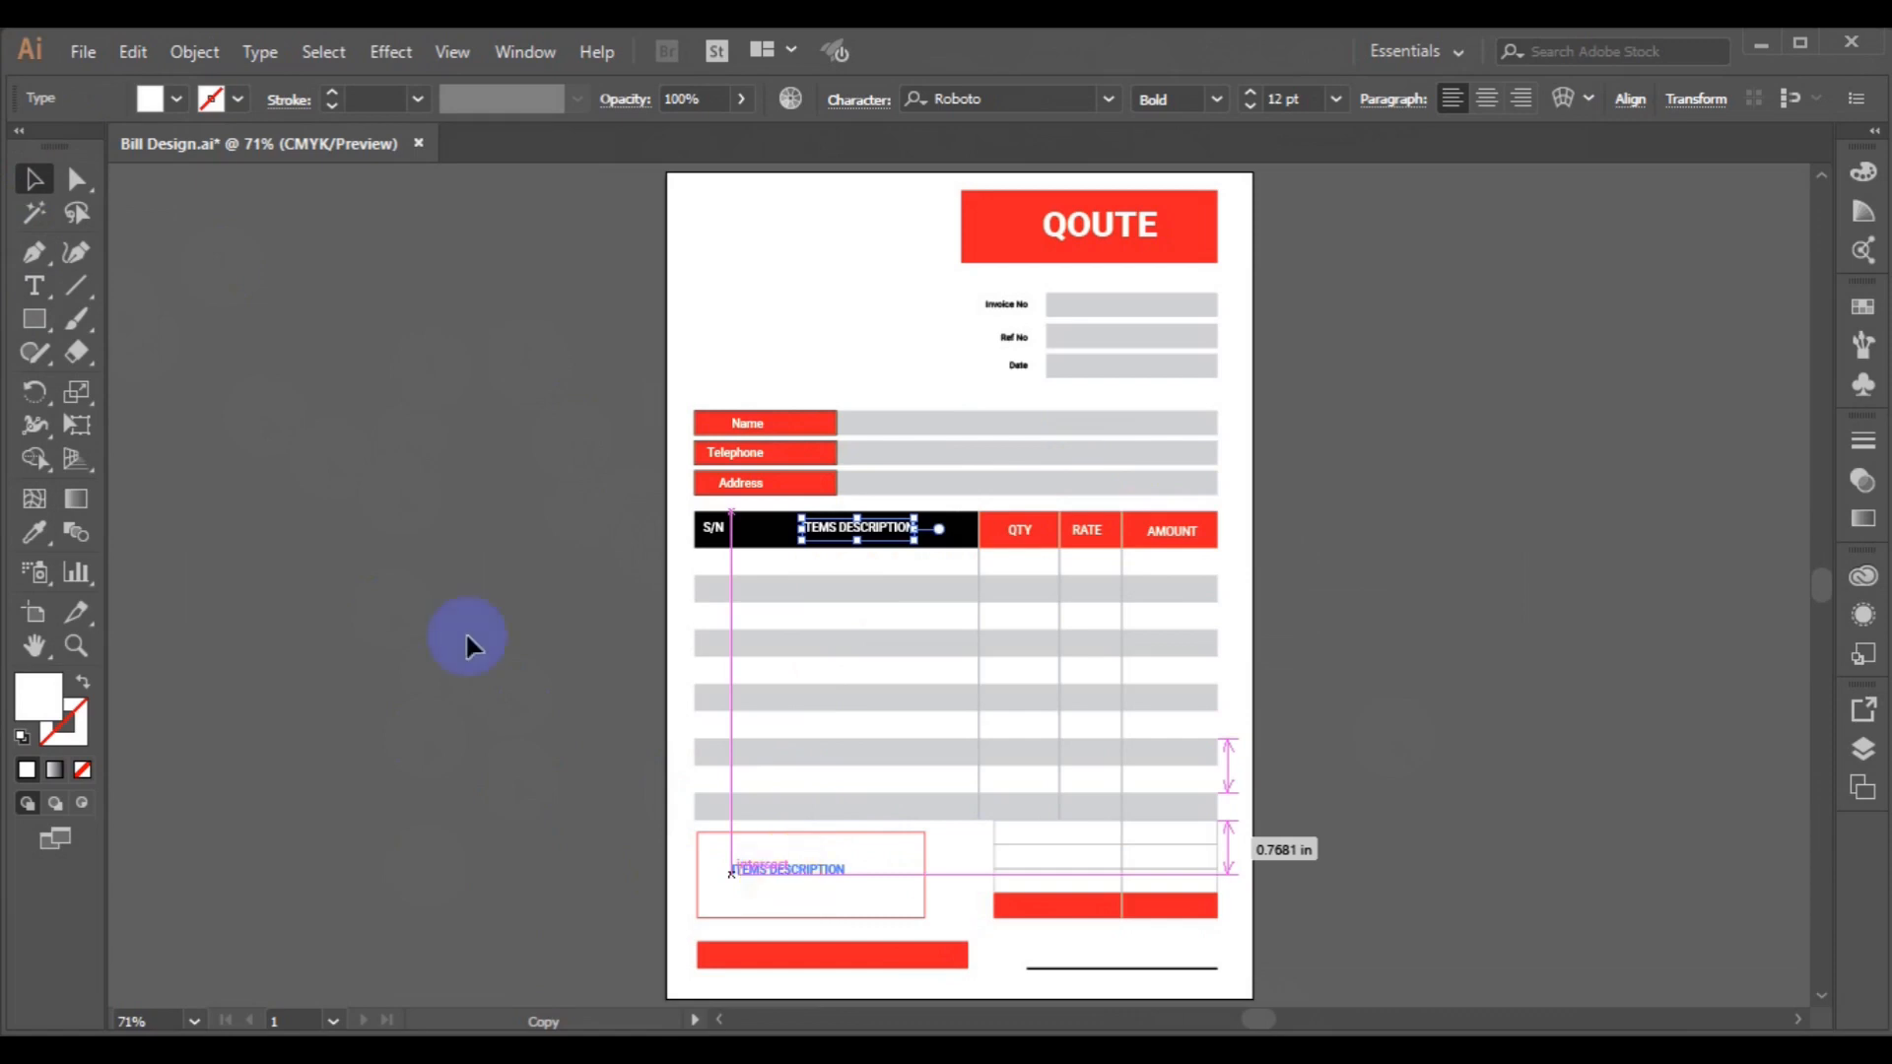
left_click(175, 99)
left_click(74, 150)
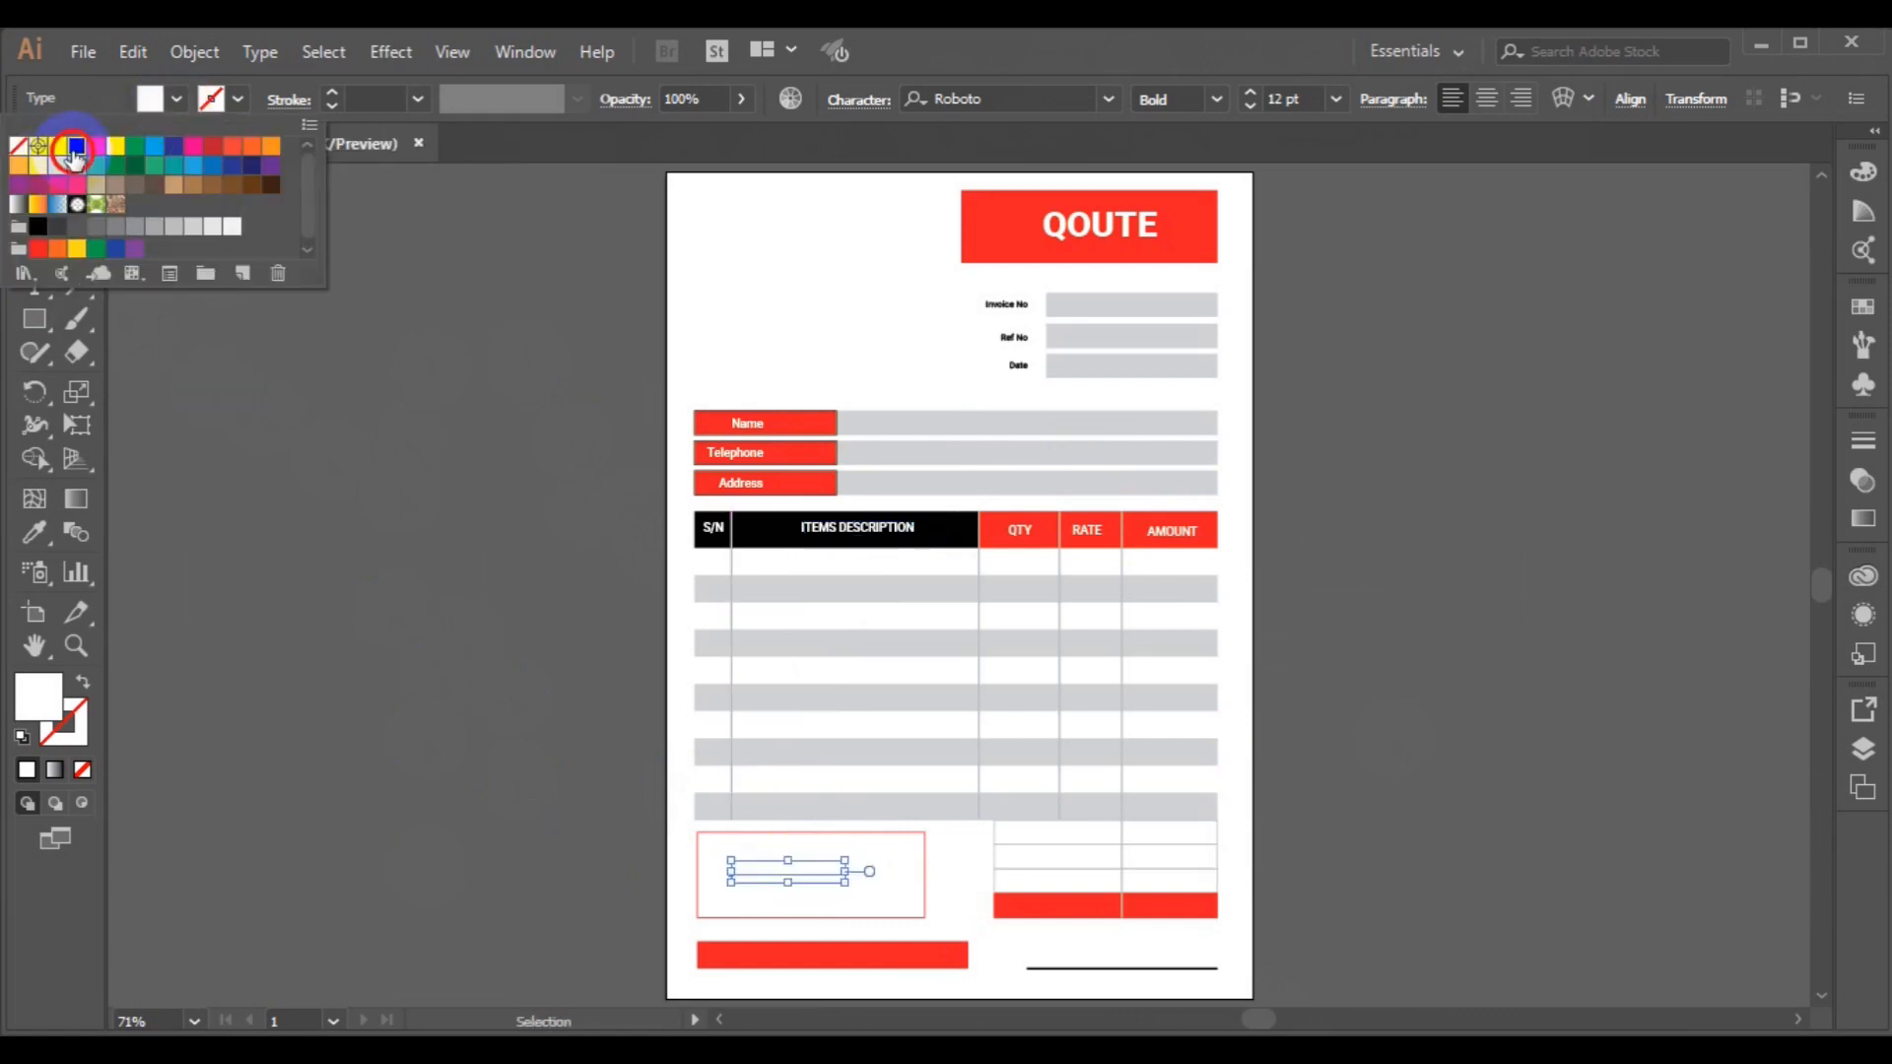
left_click(30, 300)
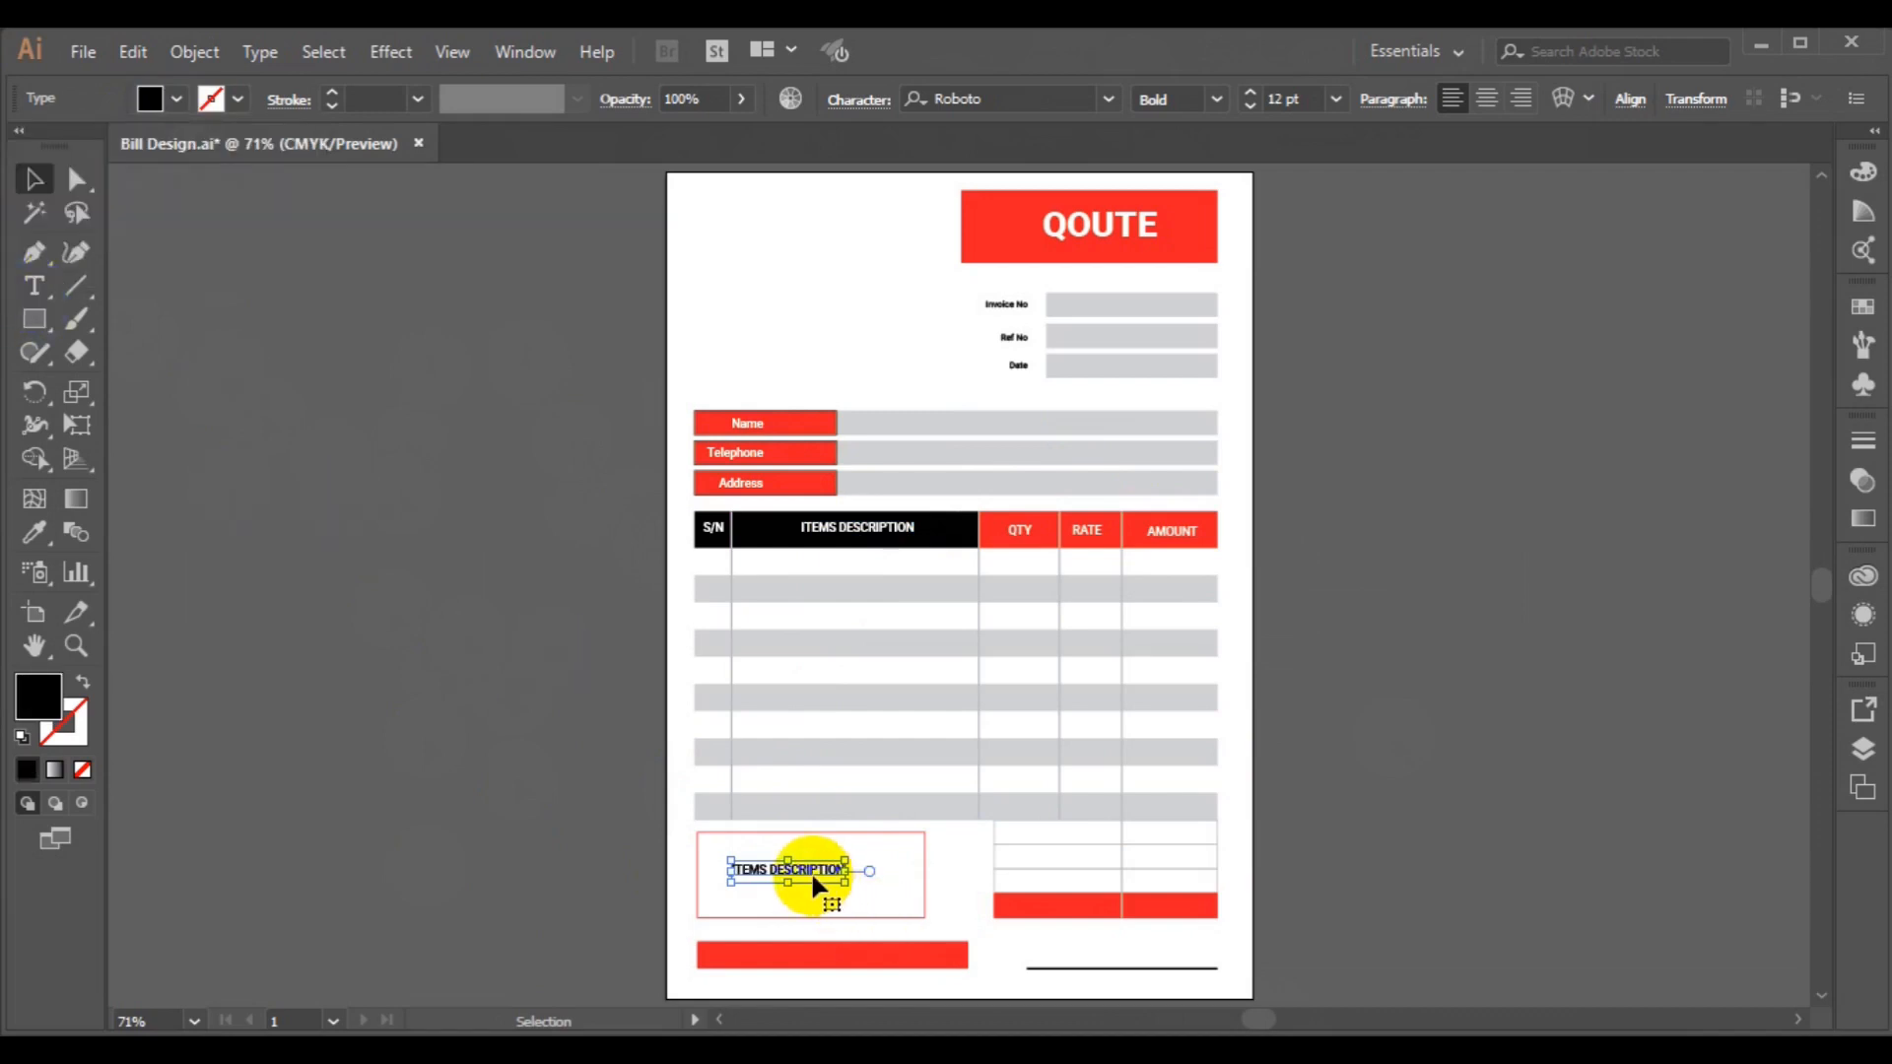
Change the text of the black label in the red-outlined box to "Terms of service".
left_click(35, 286)
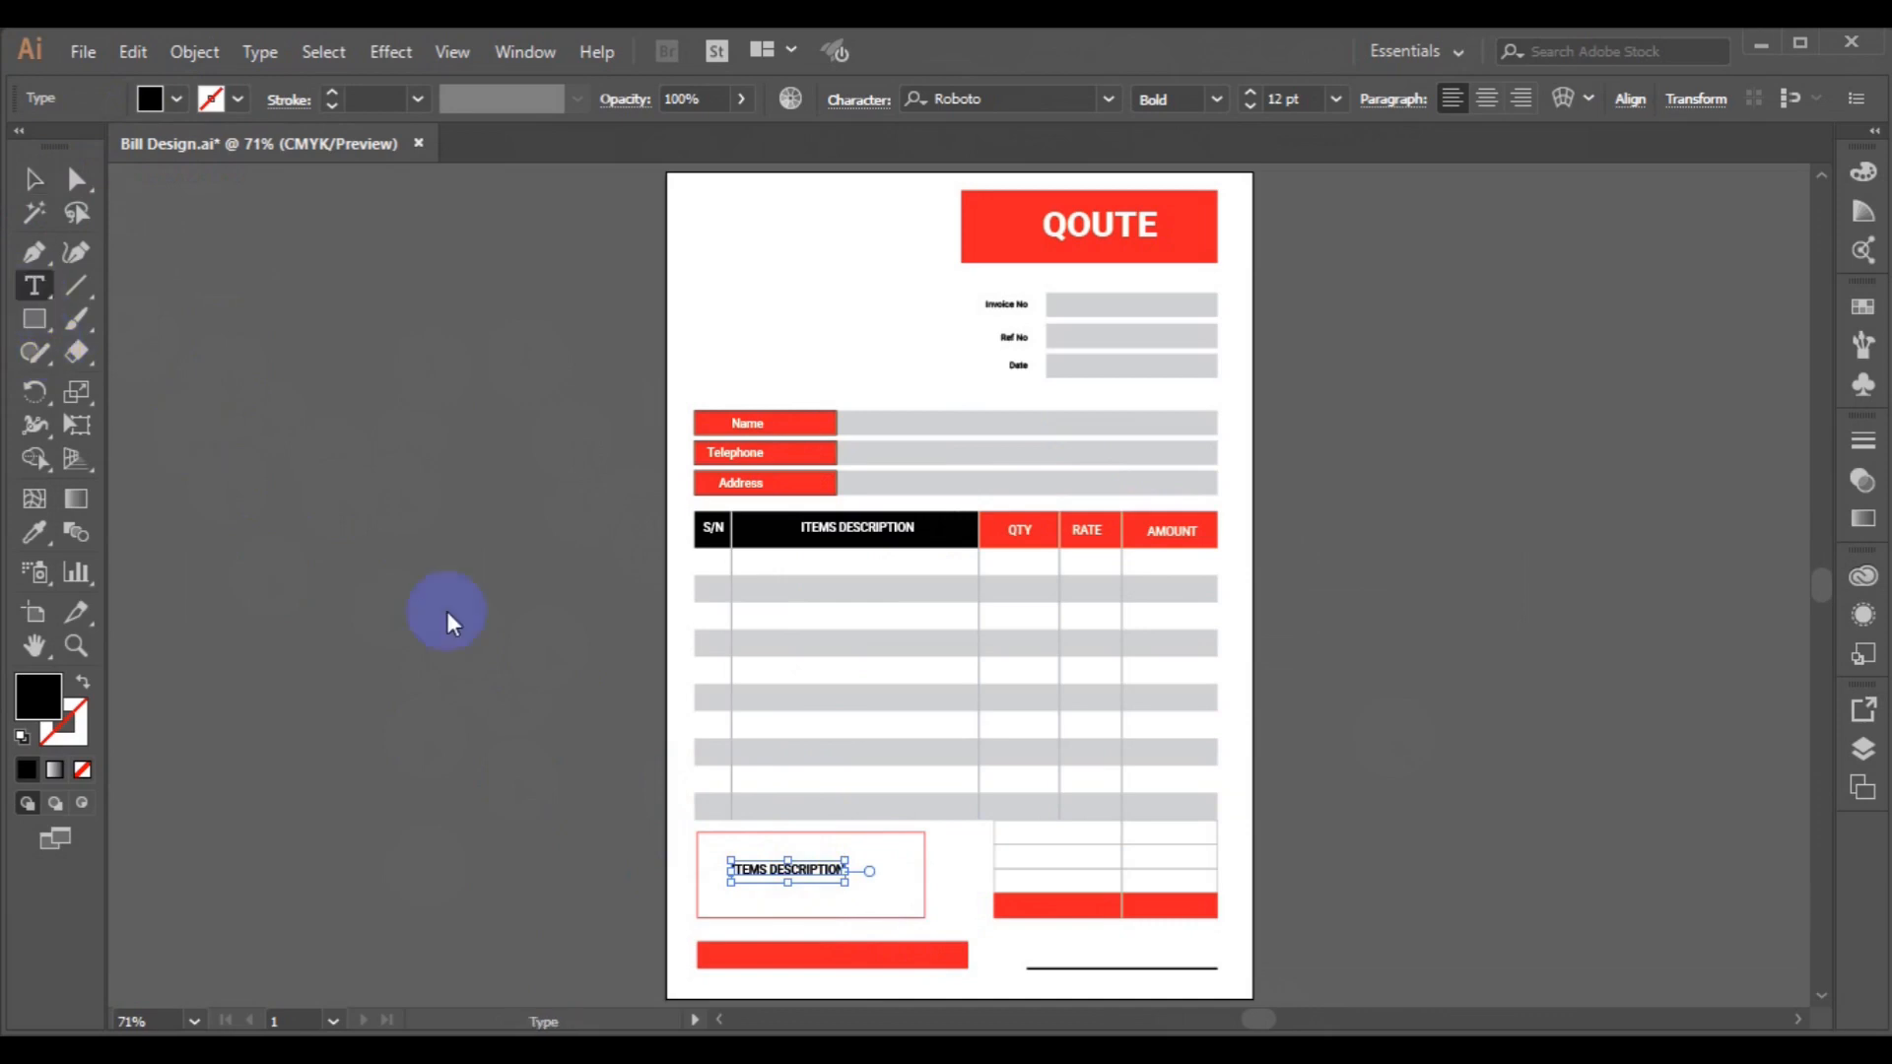
left_click(787, 869)
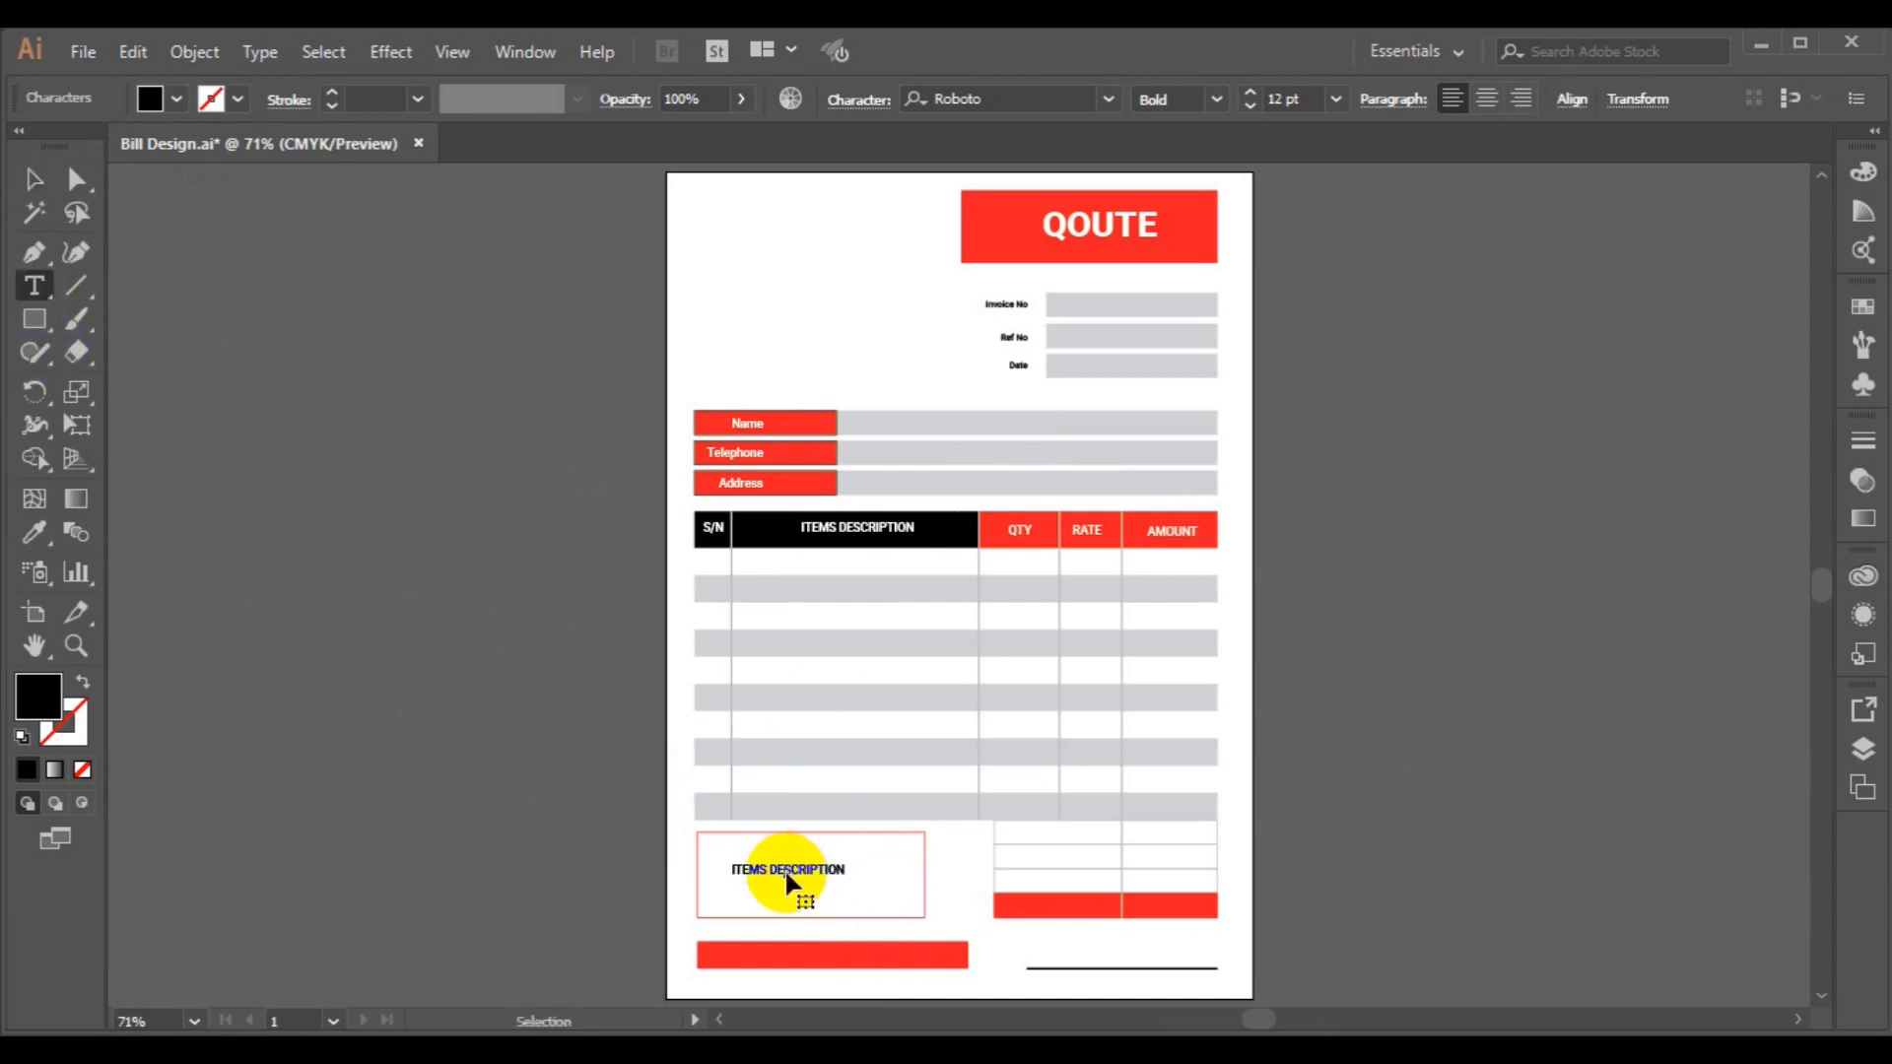
key("ctrl+a")
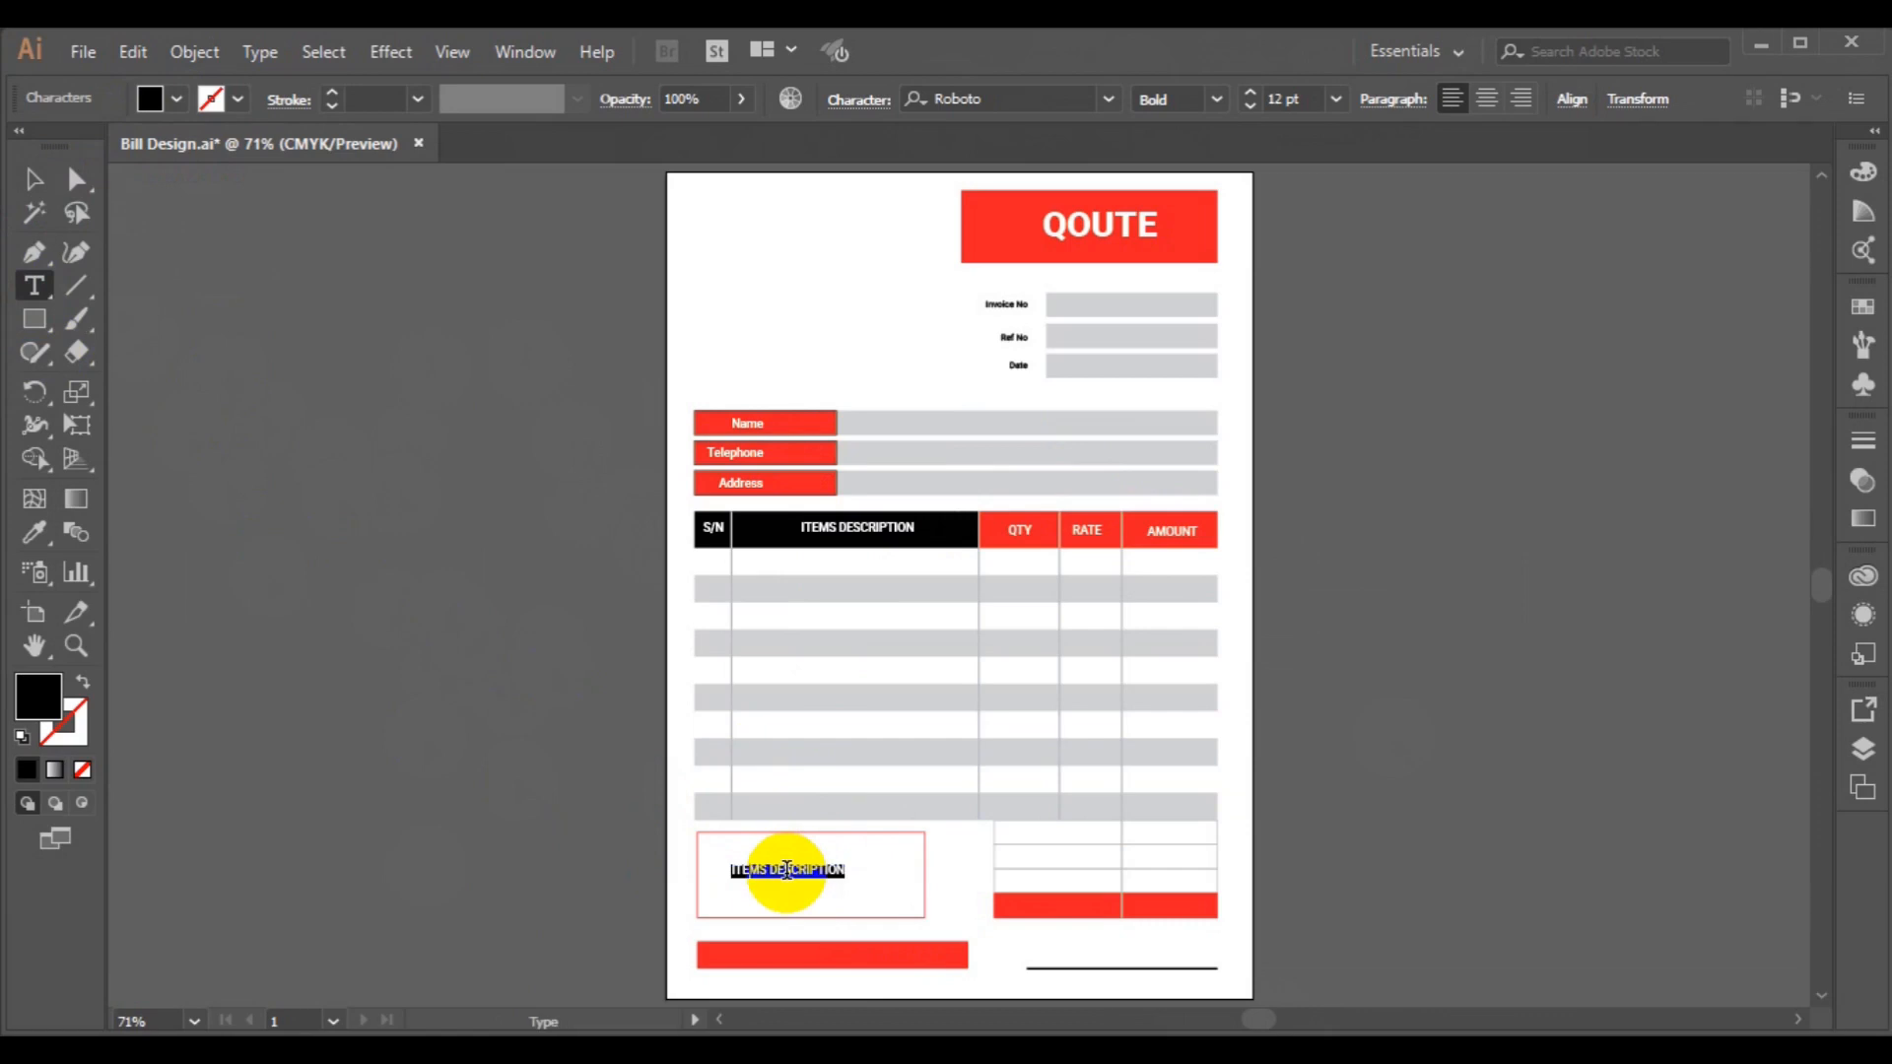
type("Terms of Service")
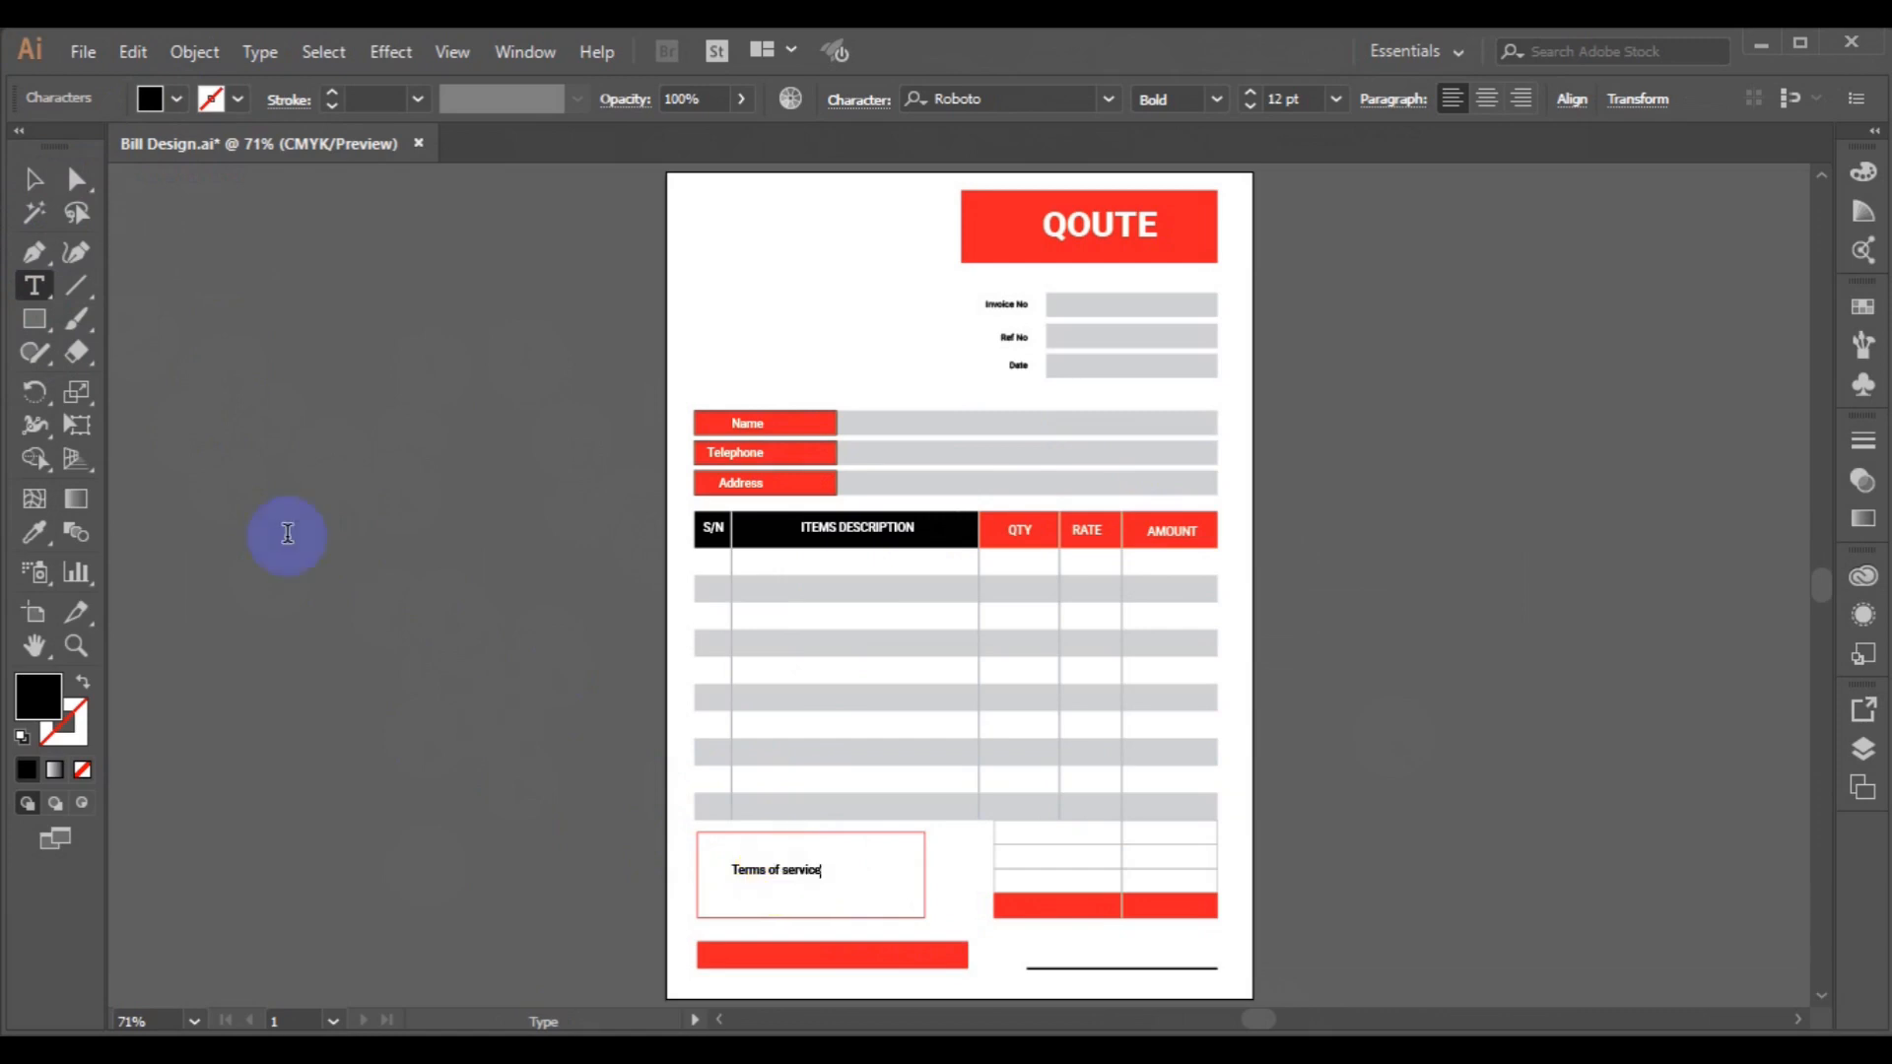
left_click(32, 181)
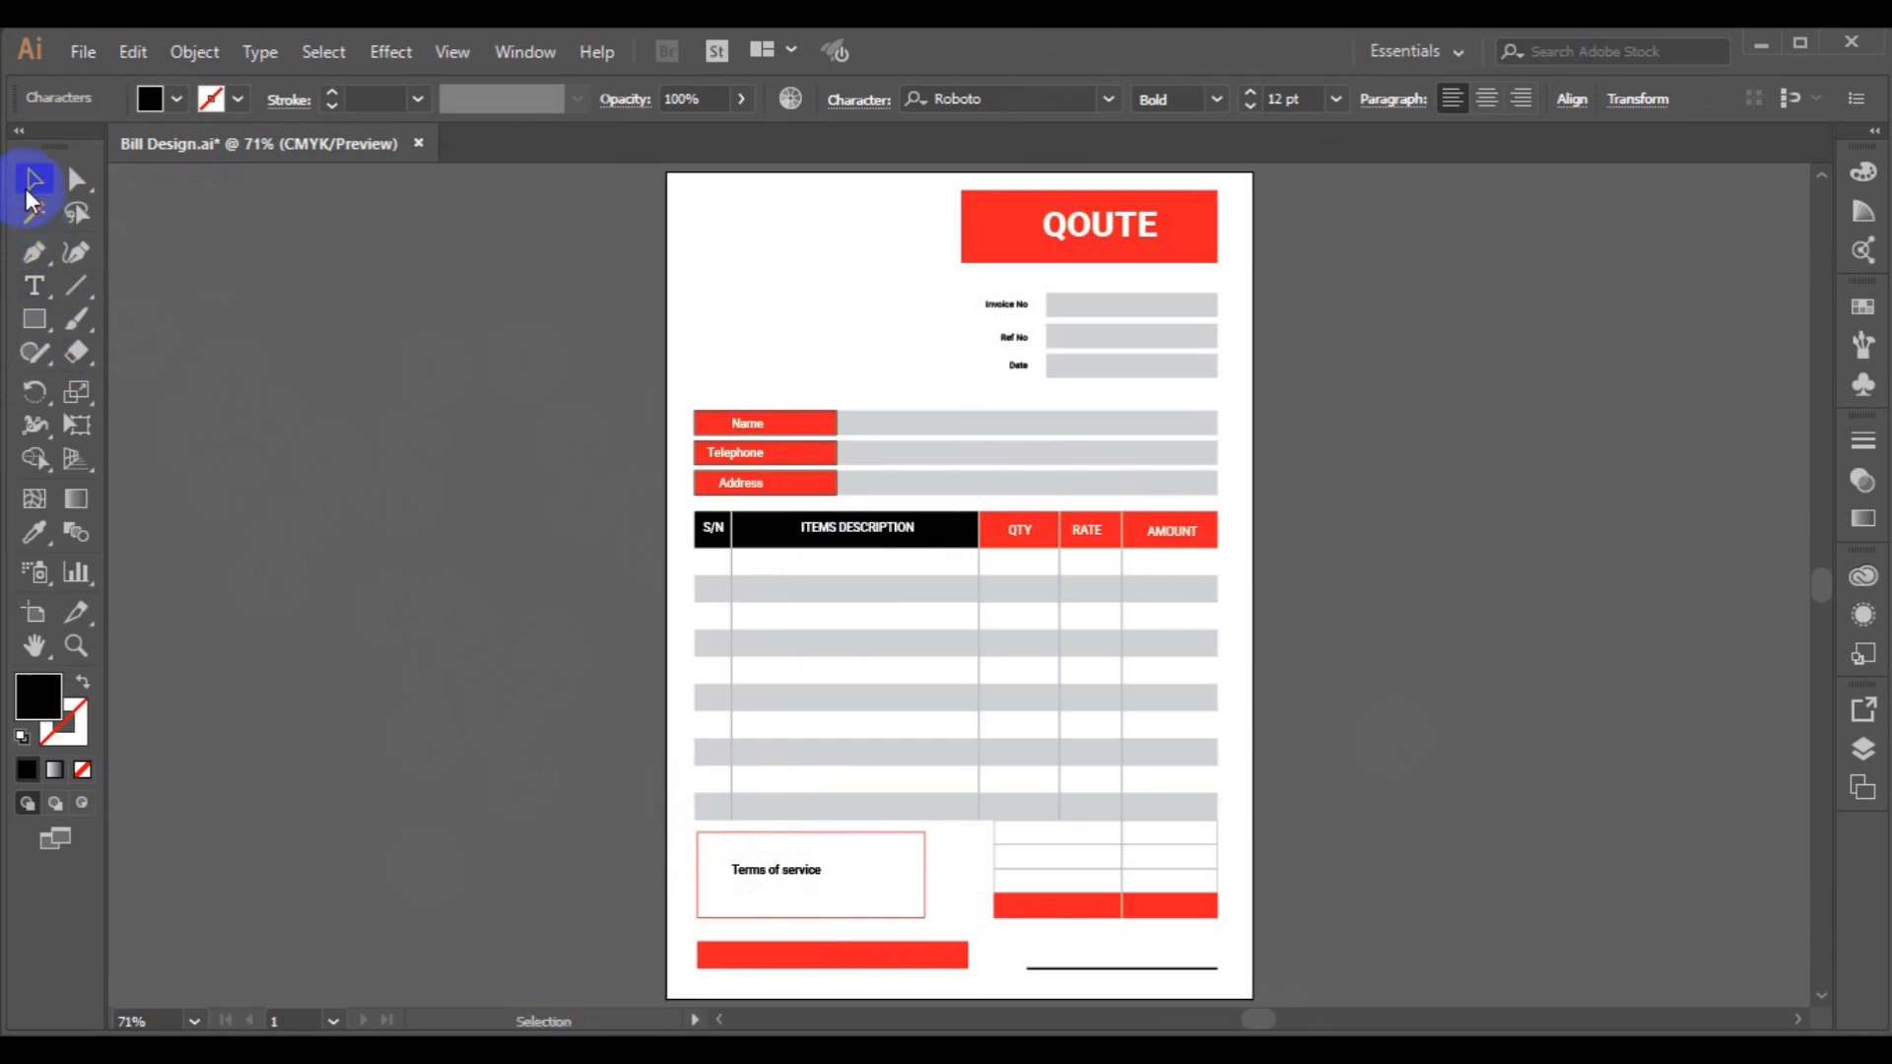
Move the Terms of service label to the upper-left corner of the red-outlined box and deselect it.
left_click(799, 870)
left_click_drag(801, 874, 772, 849)
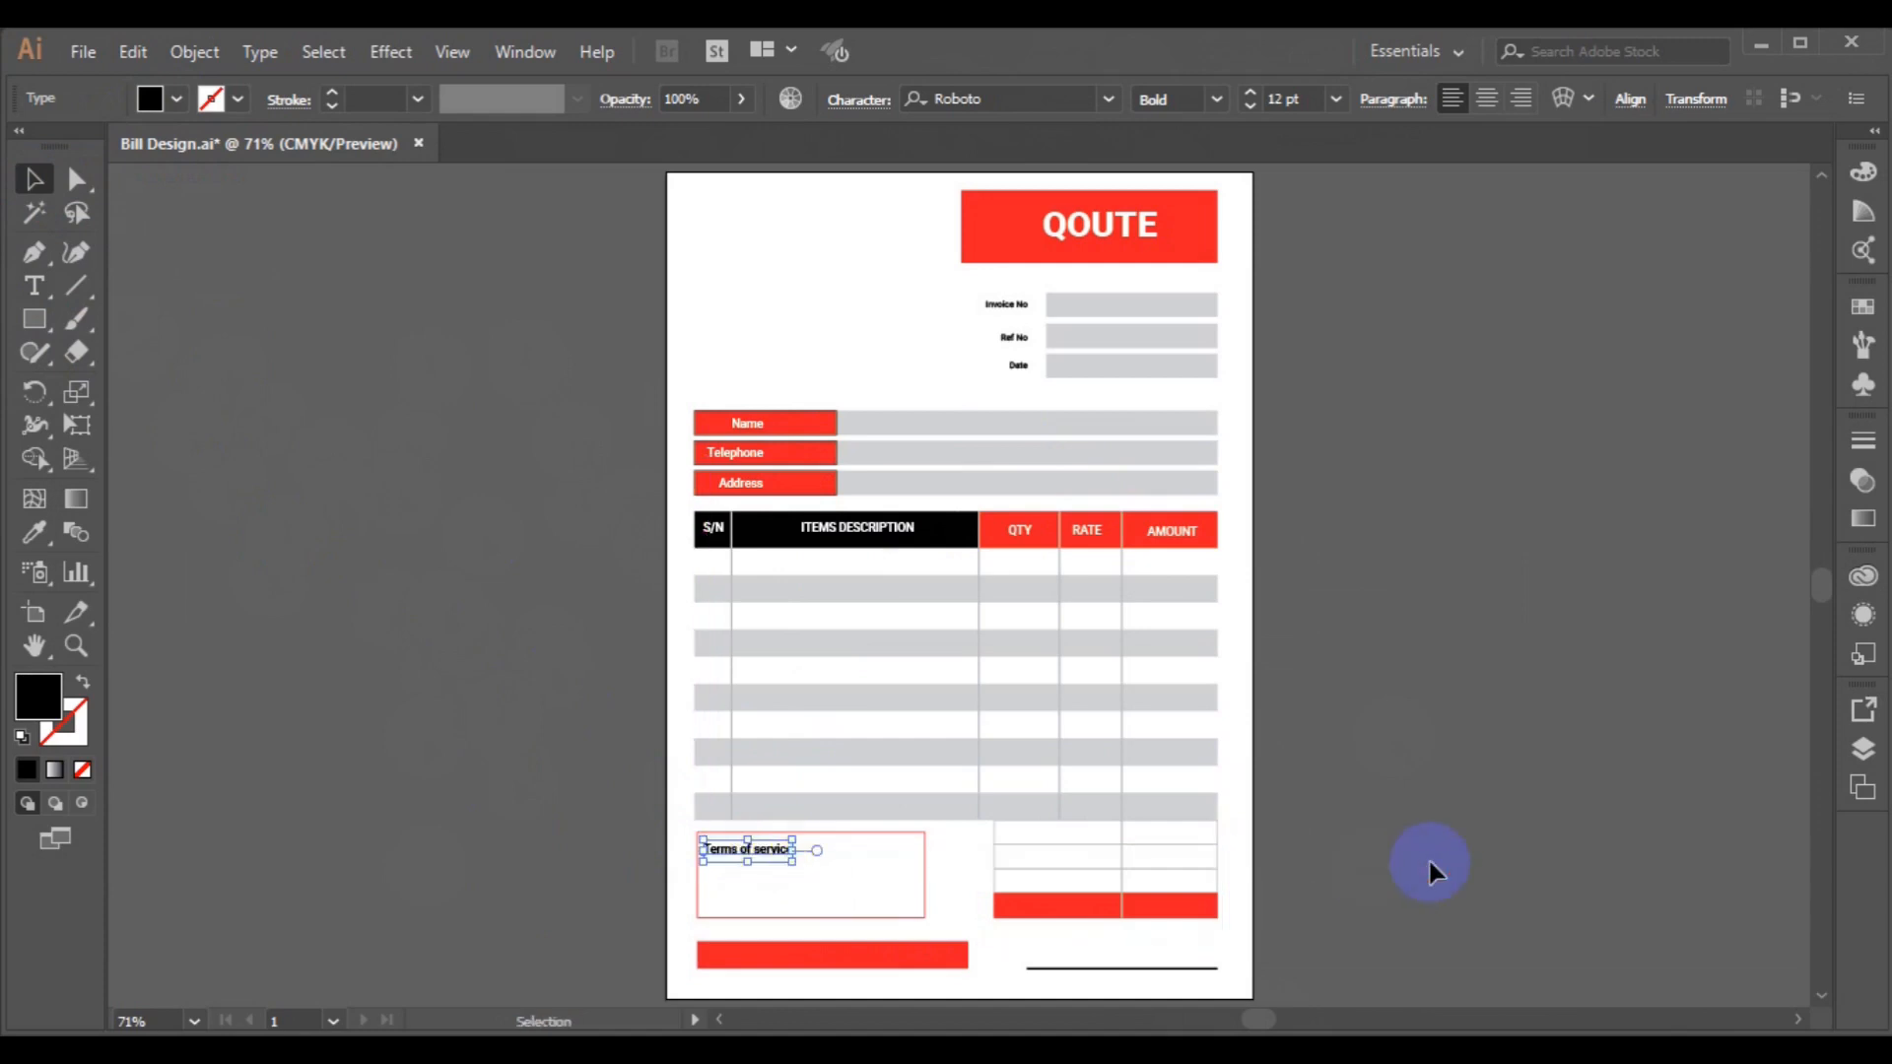
left_click(1431, 869)
Copy the Terms of service label into the first row of the totals table and change the copy's text to "Sub Total".
key("ctrl+plus")
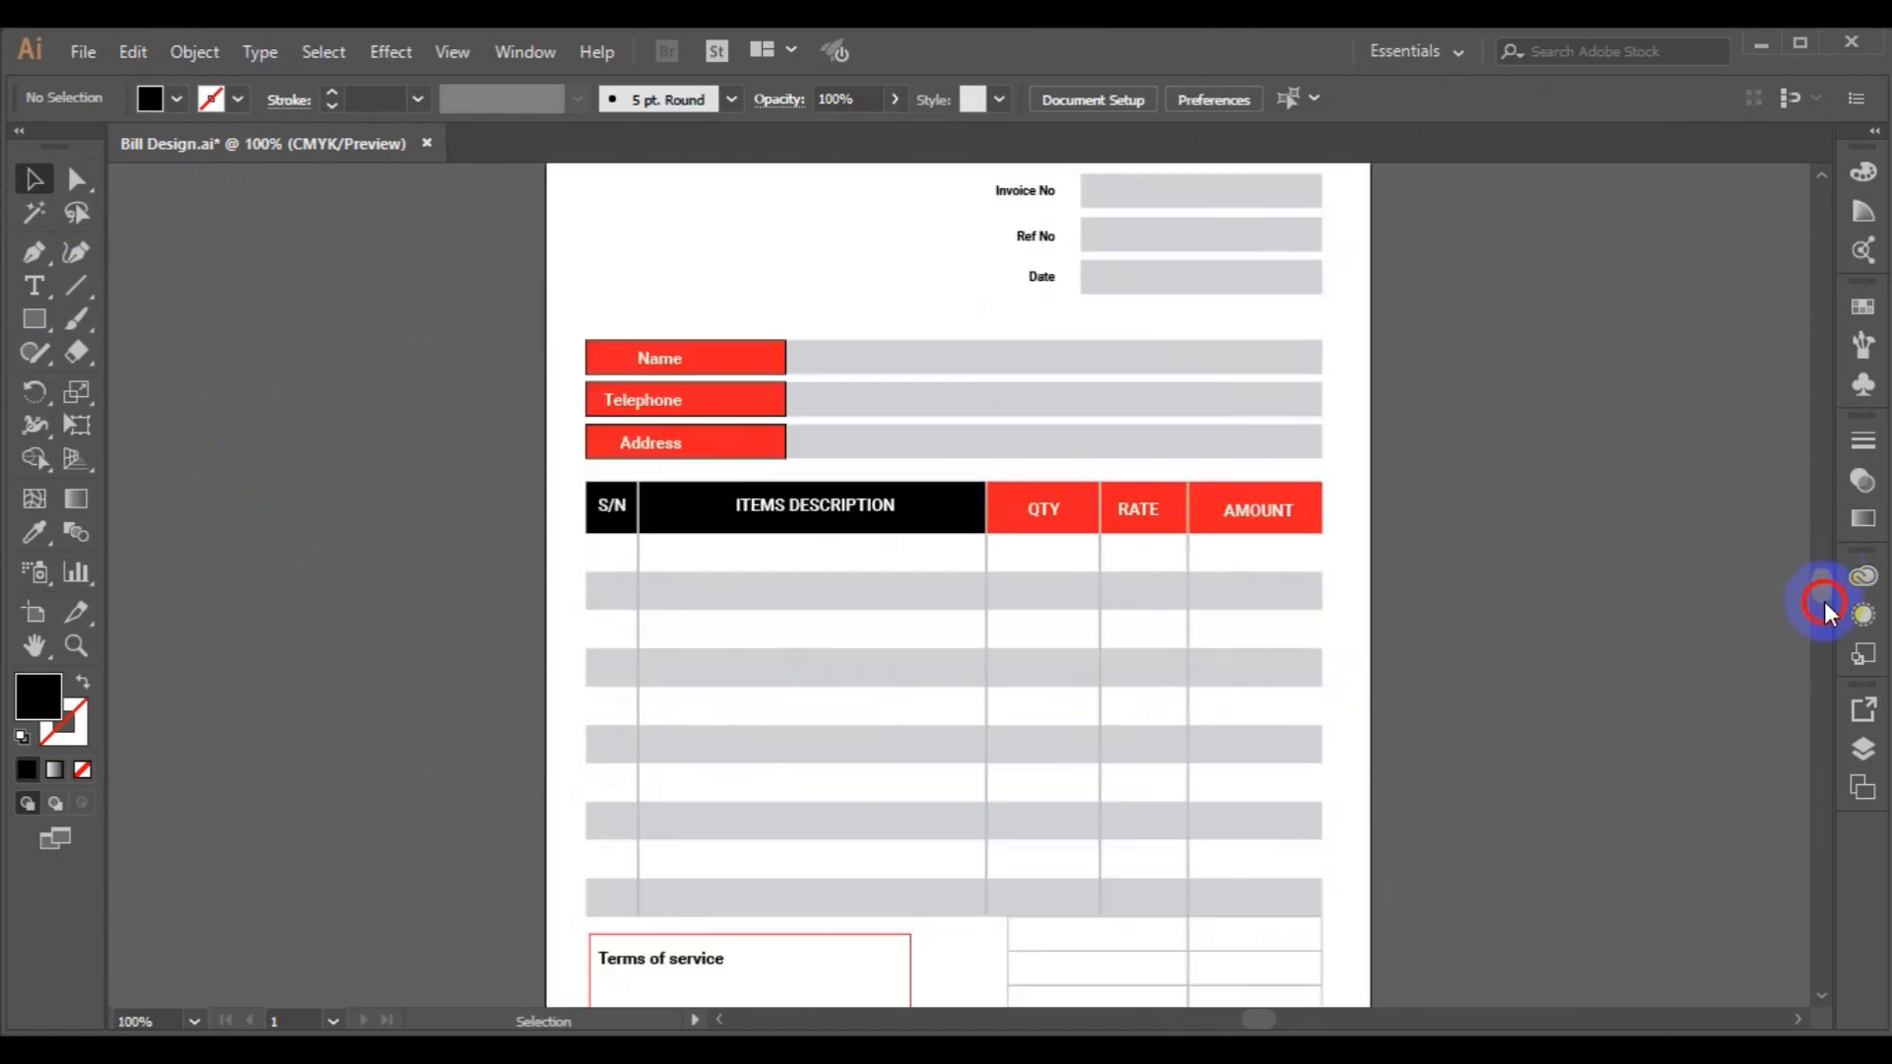
left_click(1825, 605)
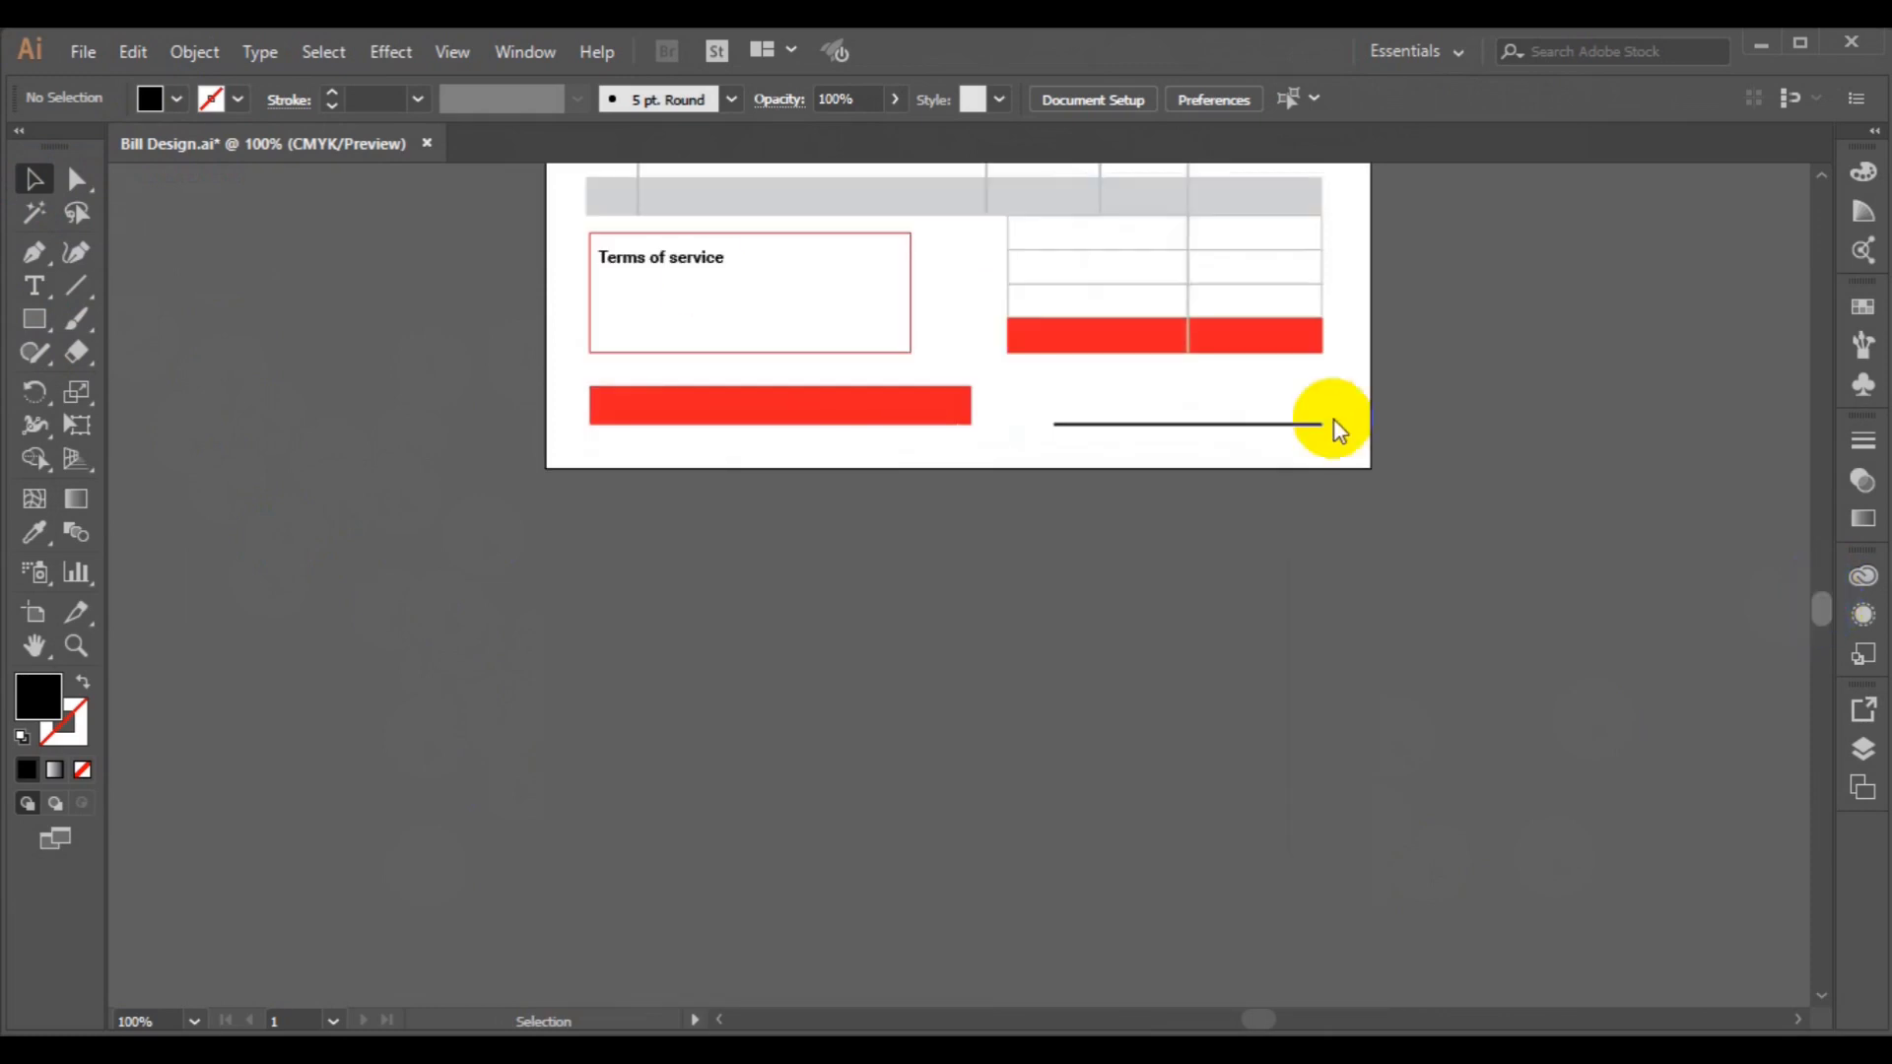
left_click(674, 266)
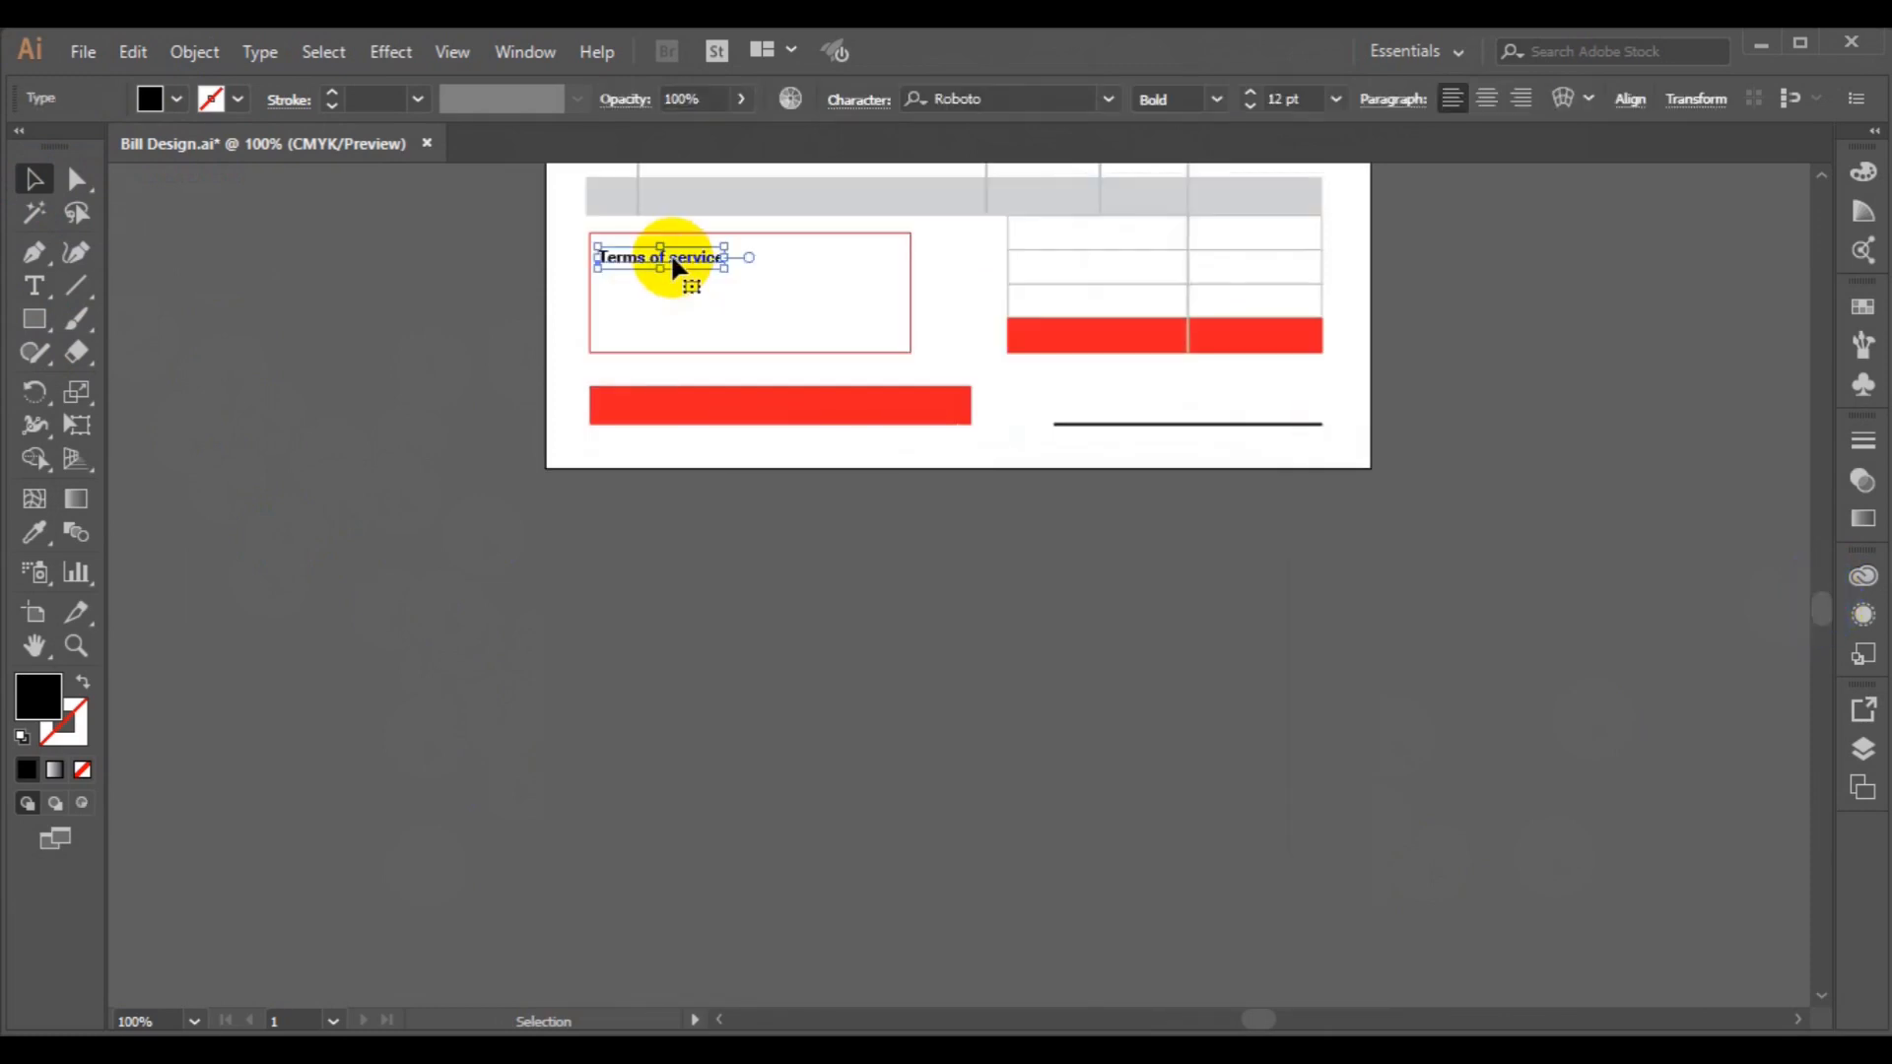
left_click_drag(674, 266, 1092, 229)
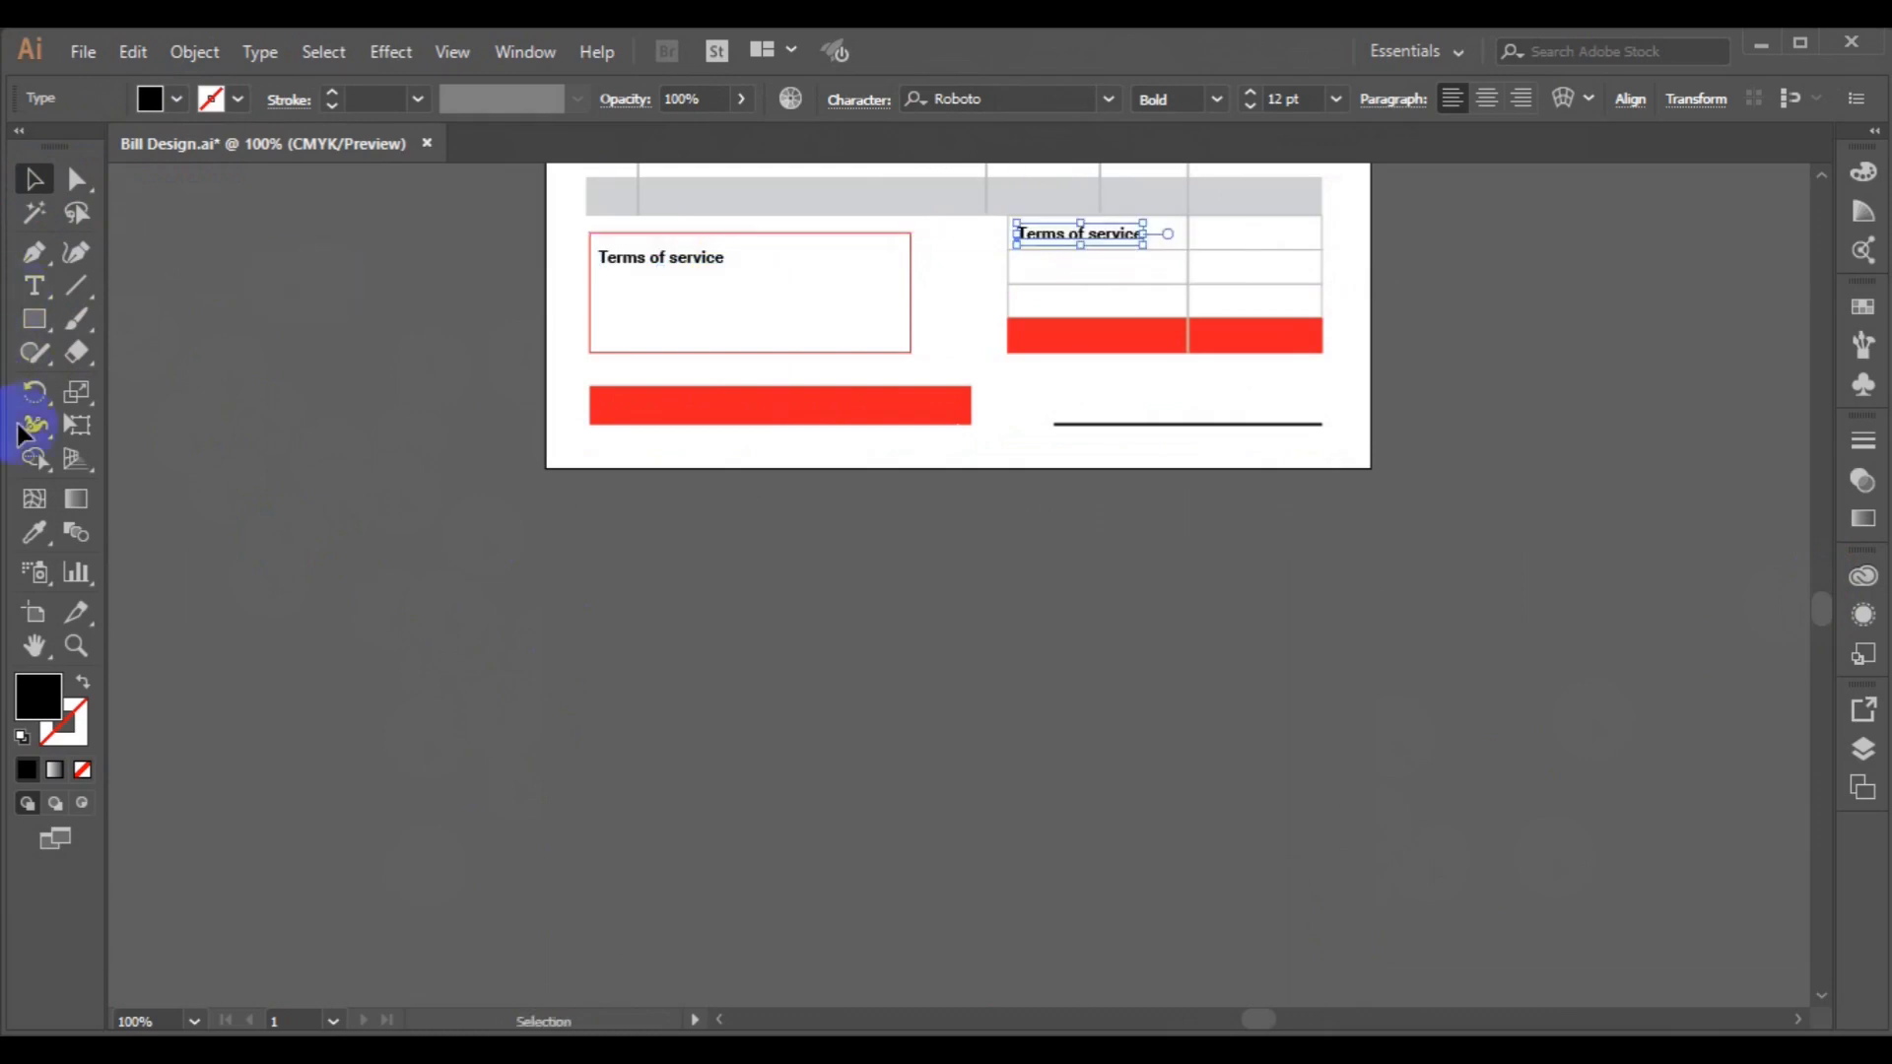
left_click(35, 289)
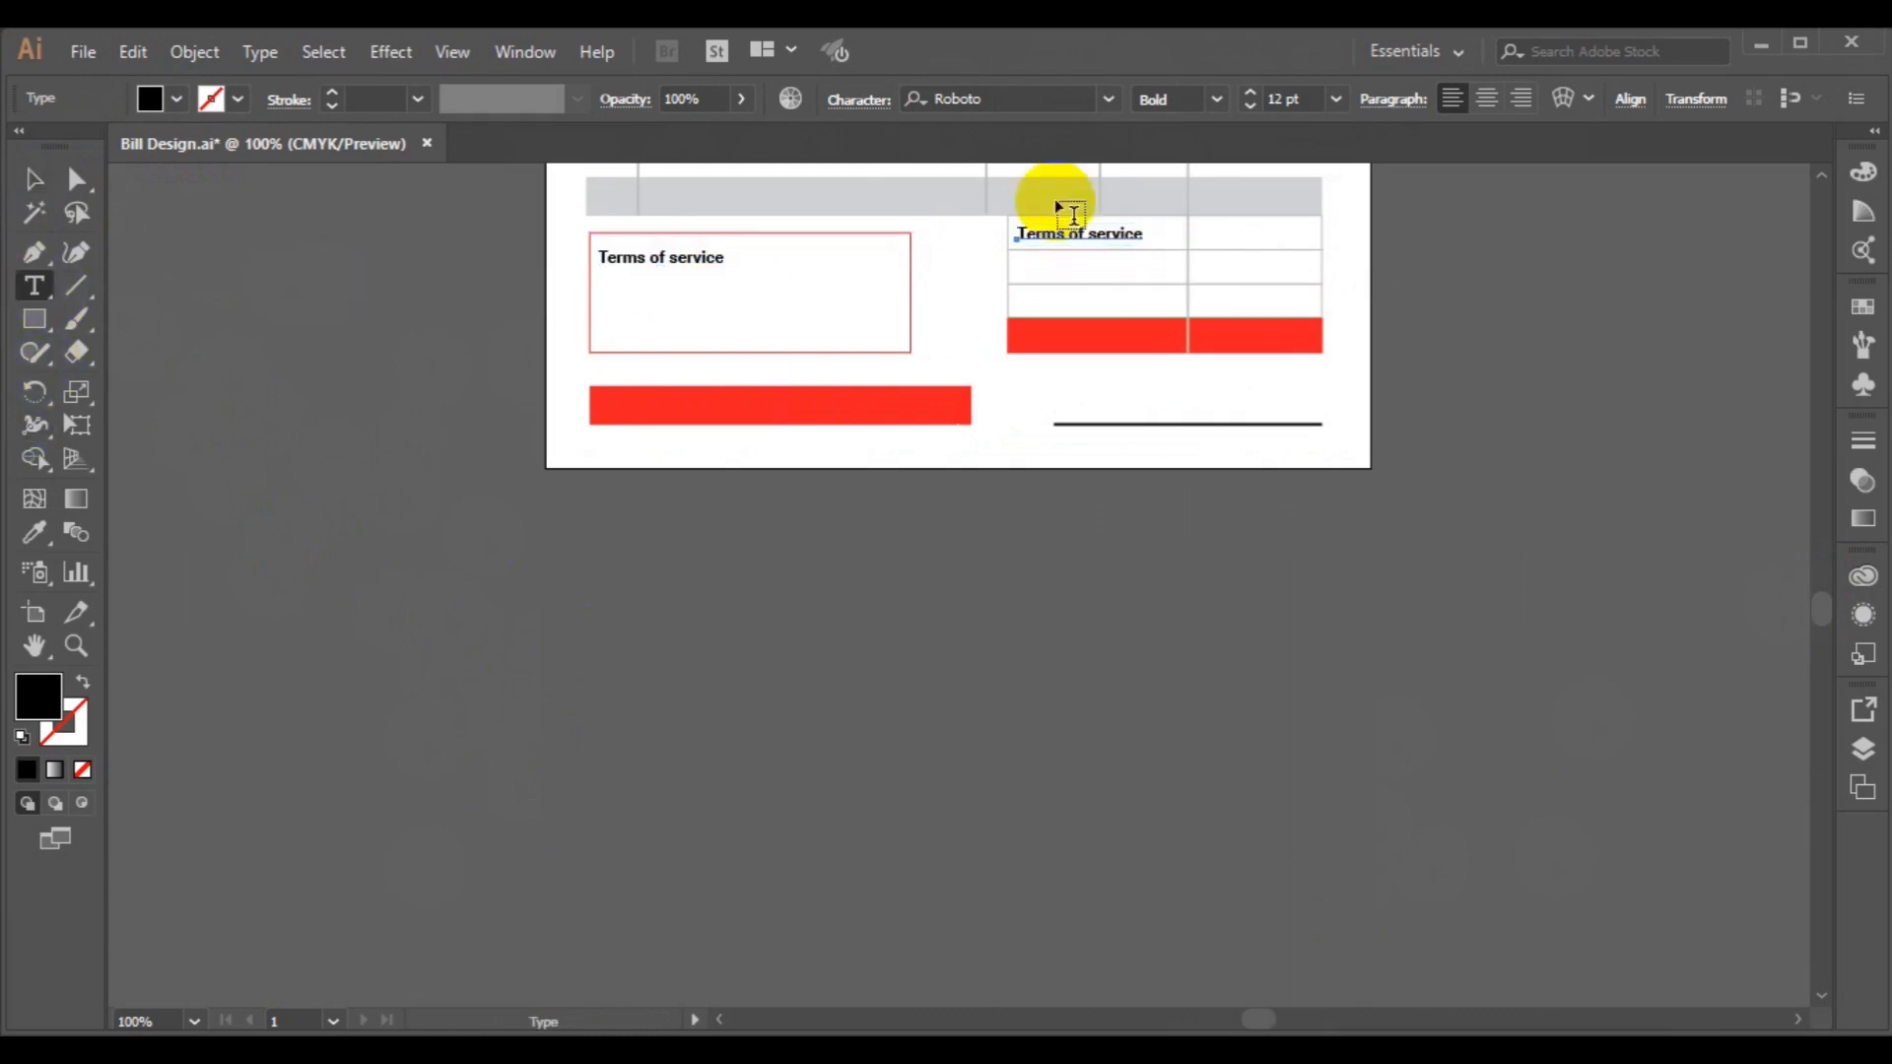
left_click(1041, 233)
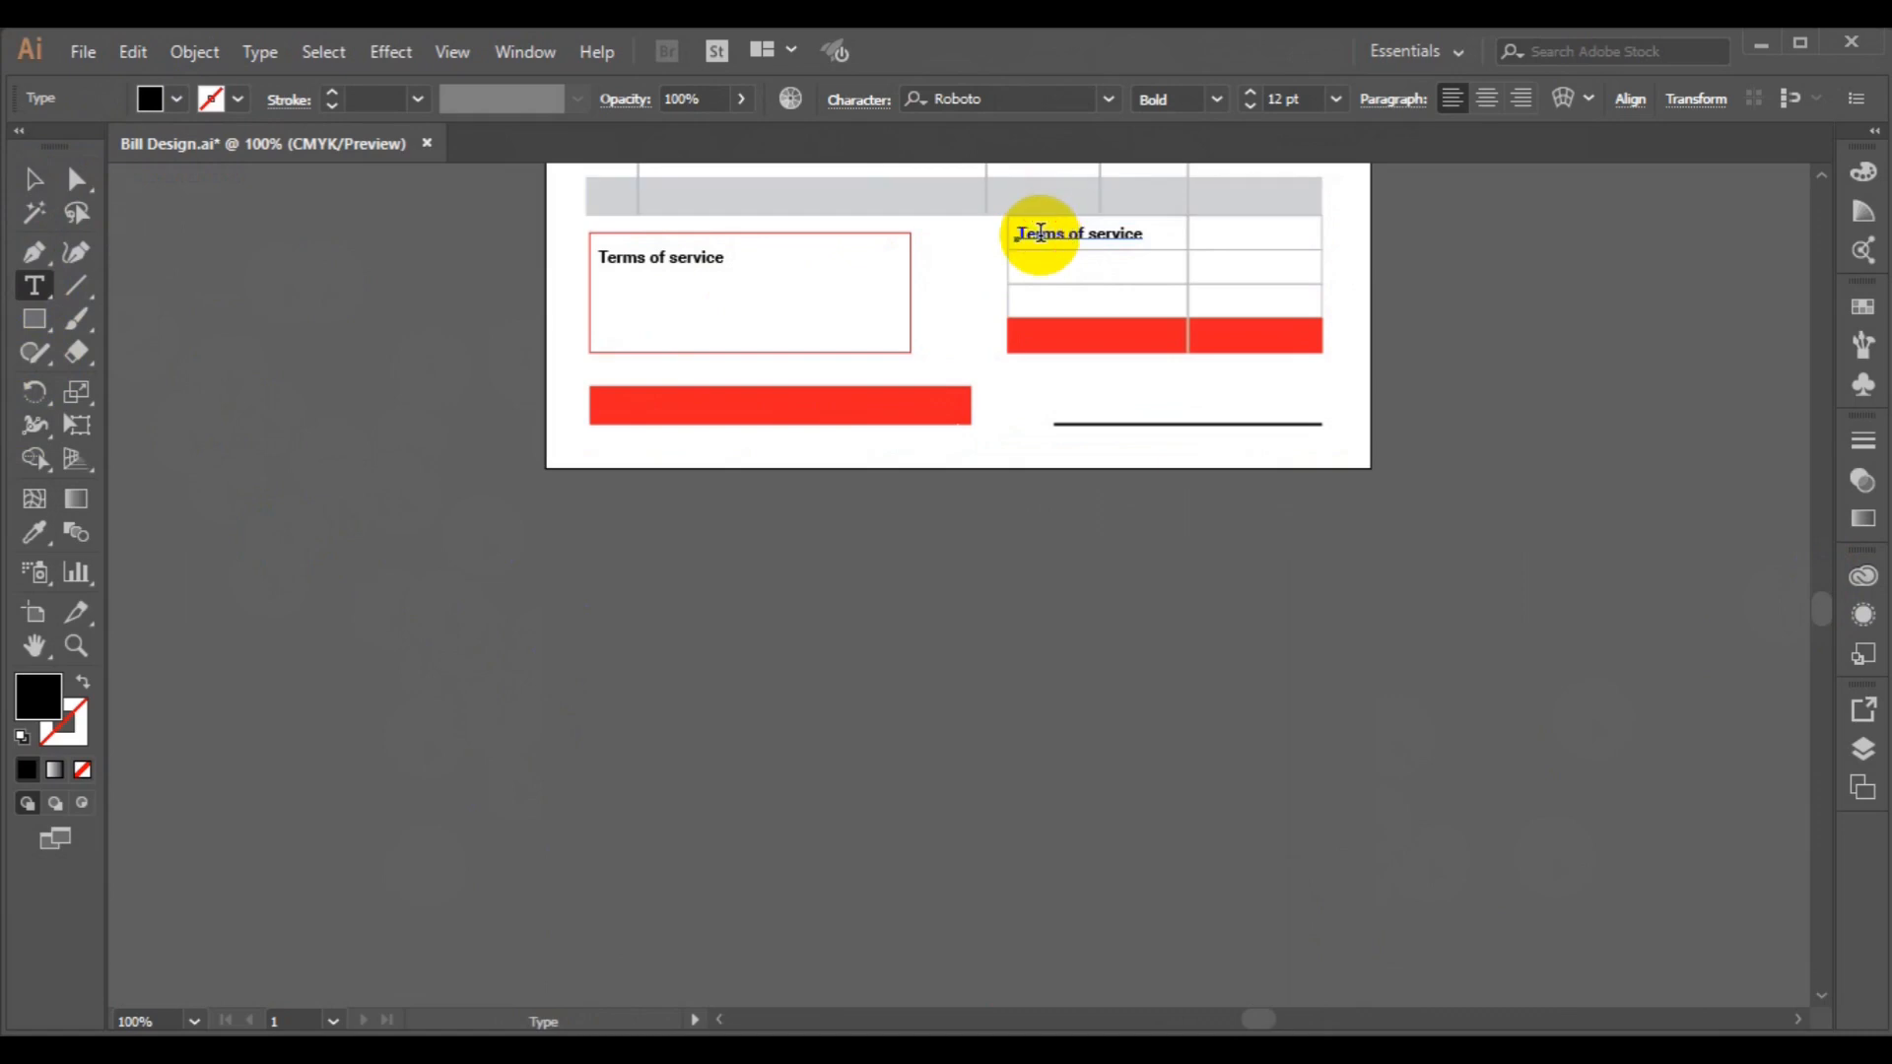
key("ctrl+a")
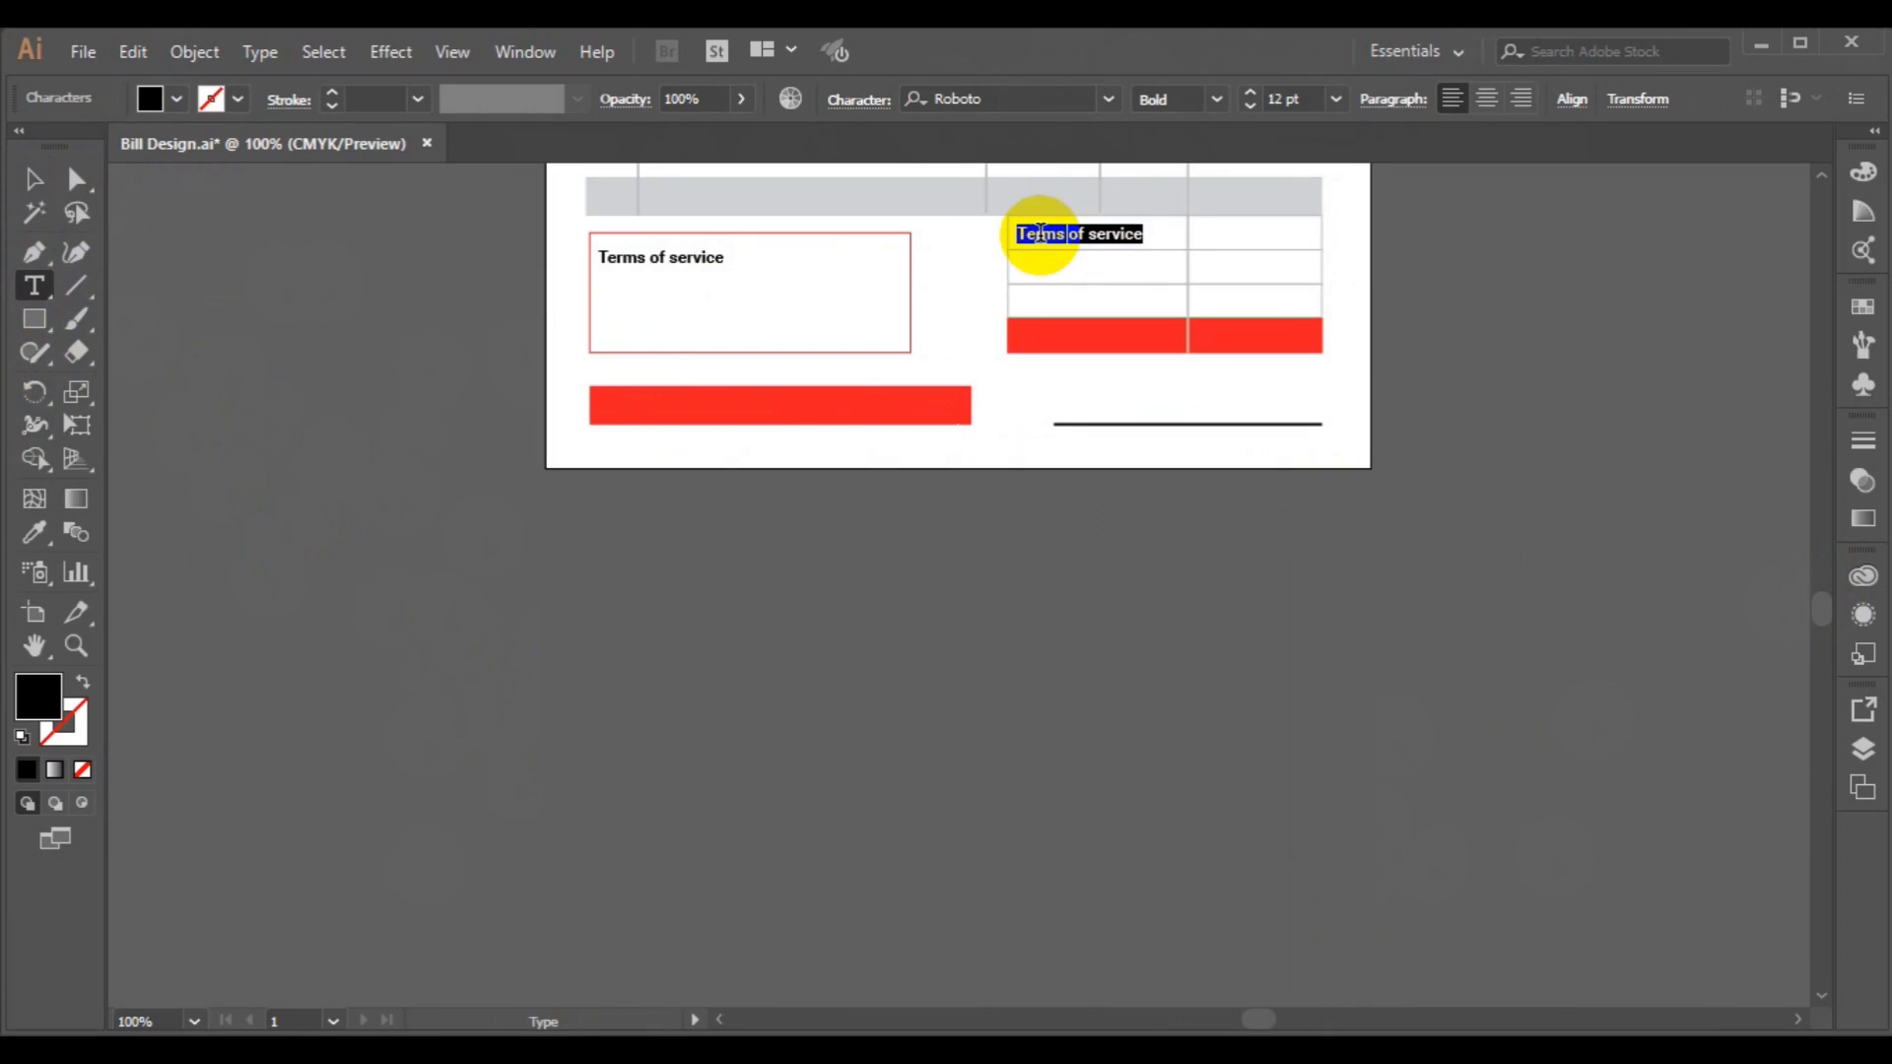
type("Sub Total")
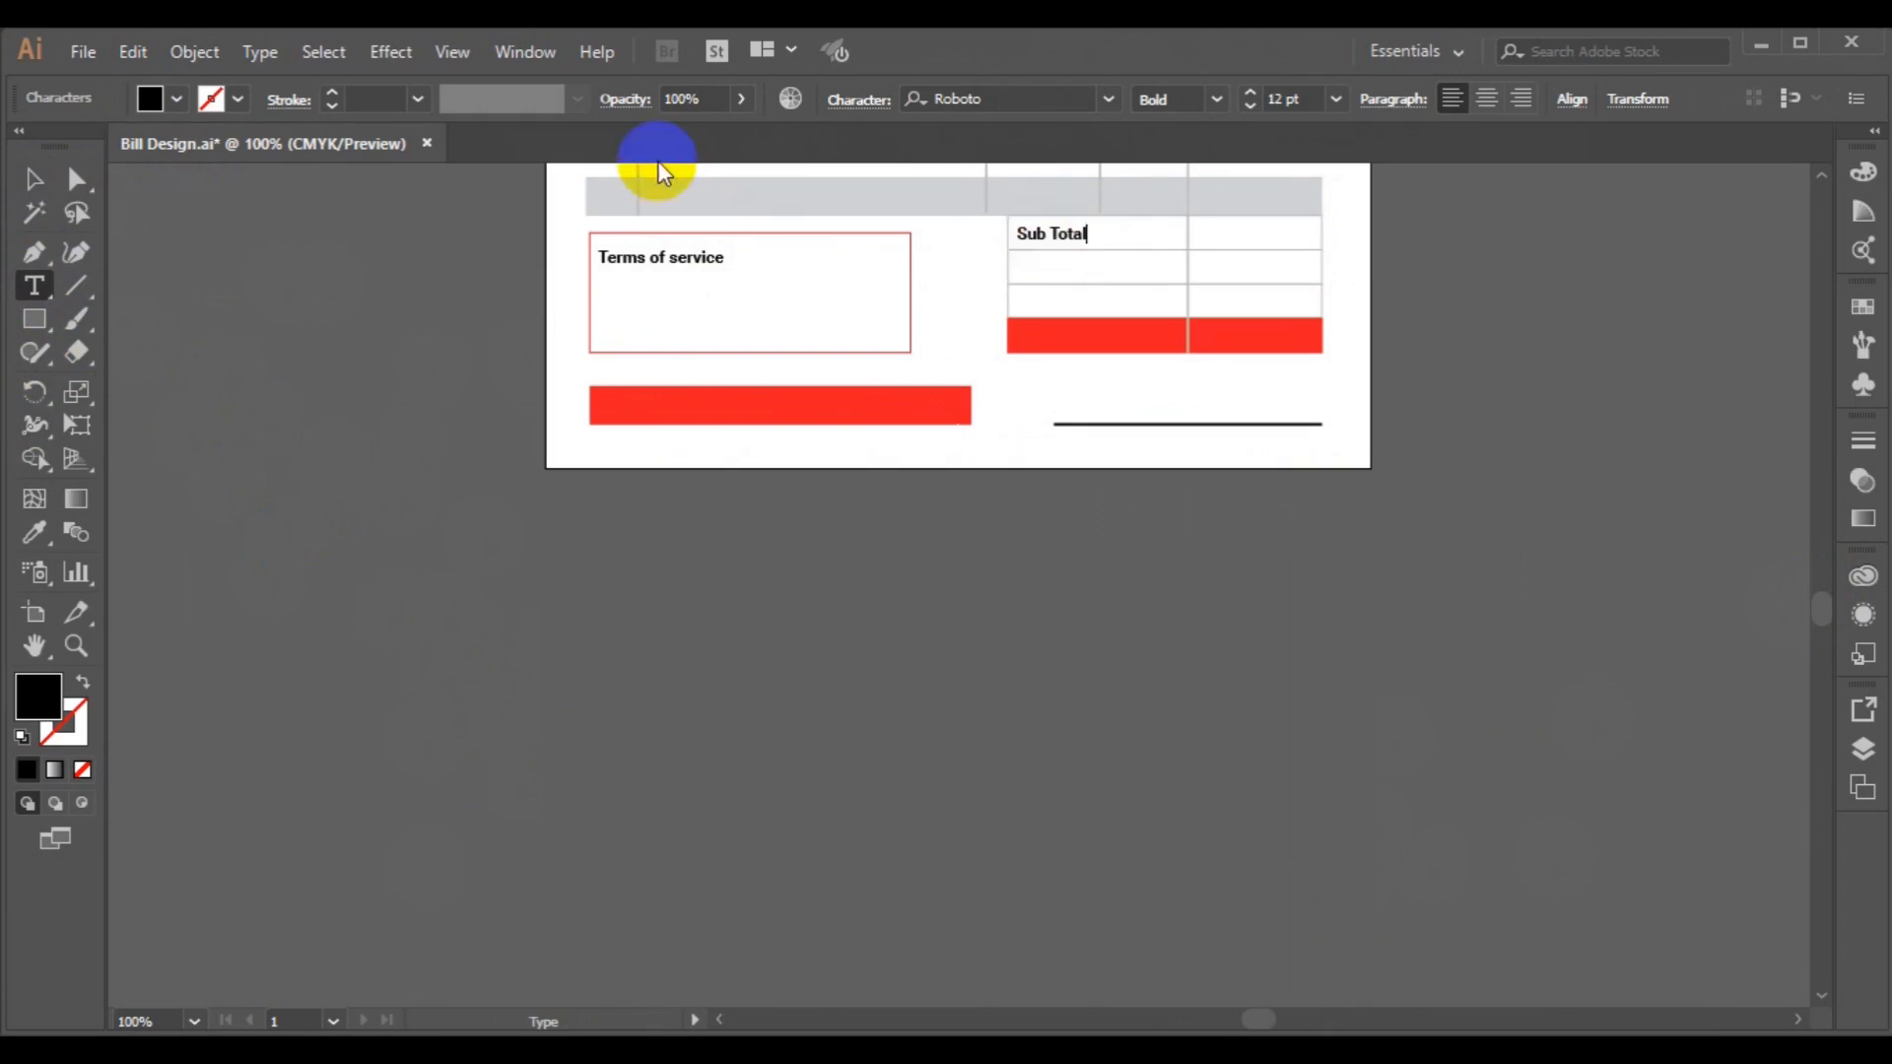
left_click(34, 182)
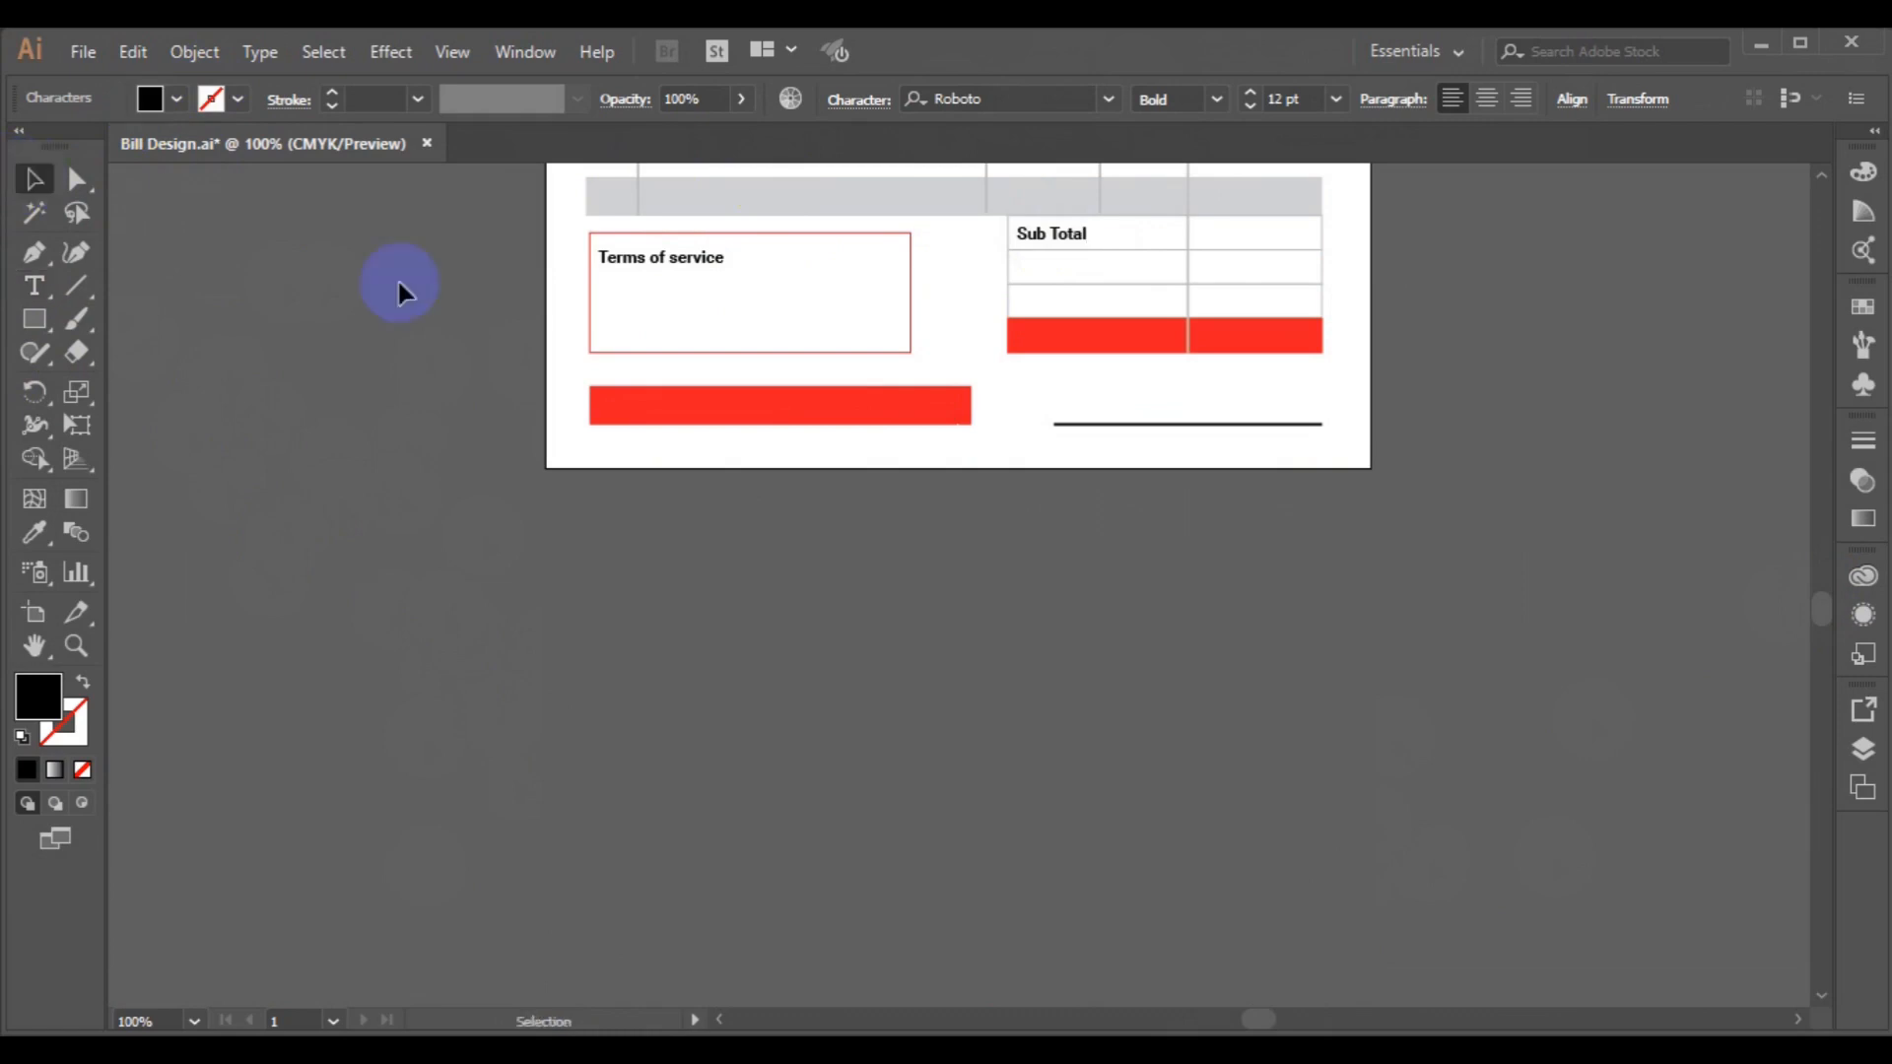
Copy the Sub Total label straight down into the second totals row and change the copy's text to "Govt Tax".
left_click(1070, 237)
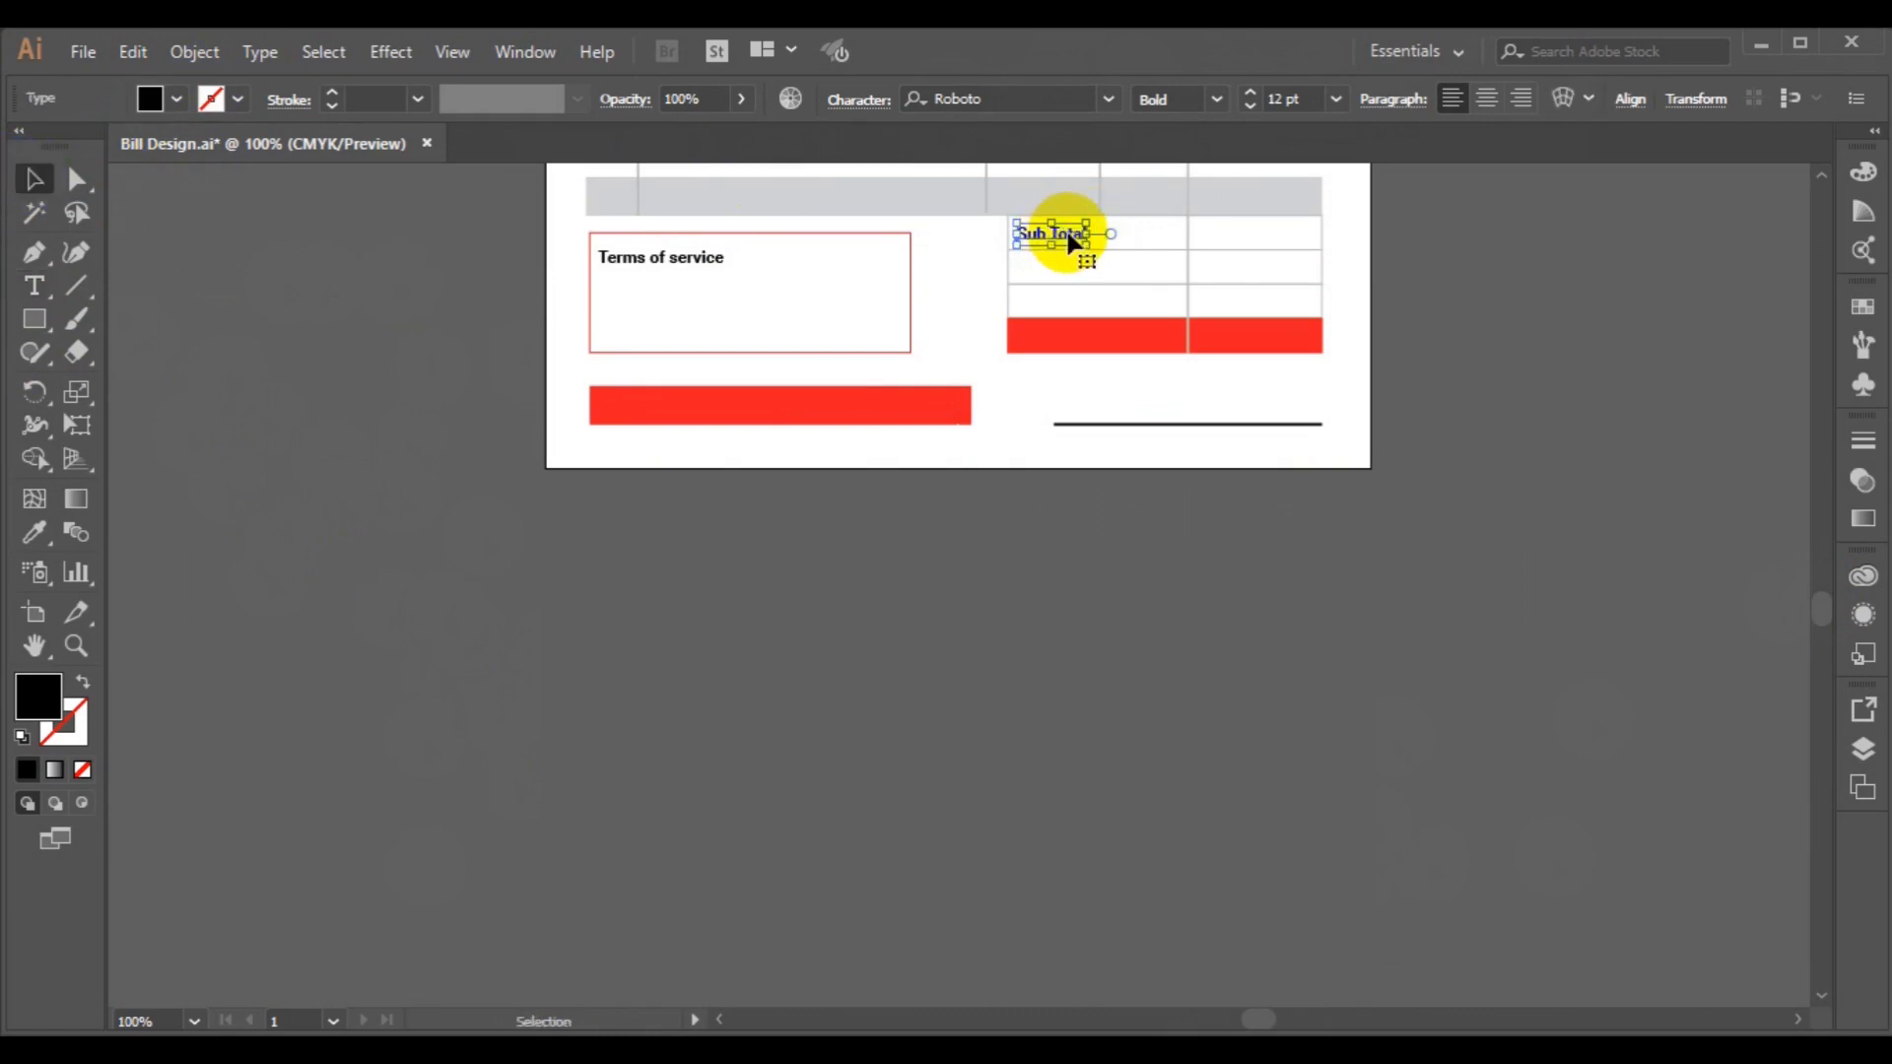
left_click_drag(1068, 236, 1069, 269, "alt")
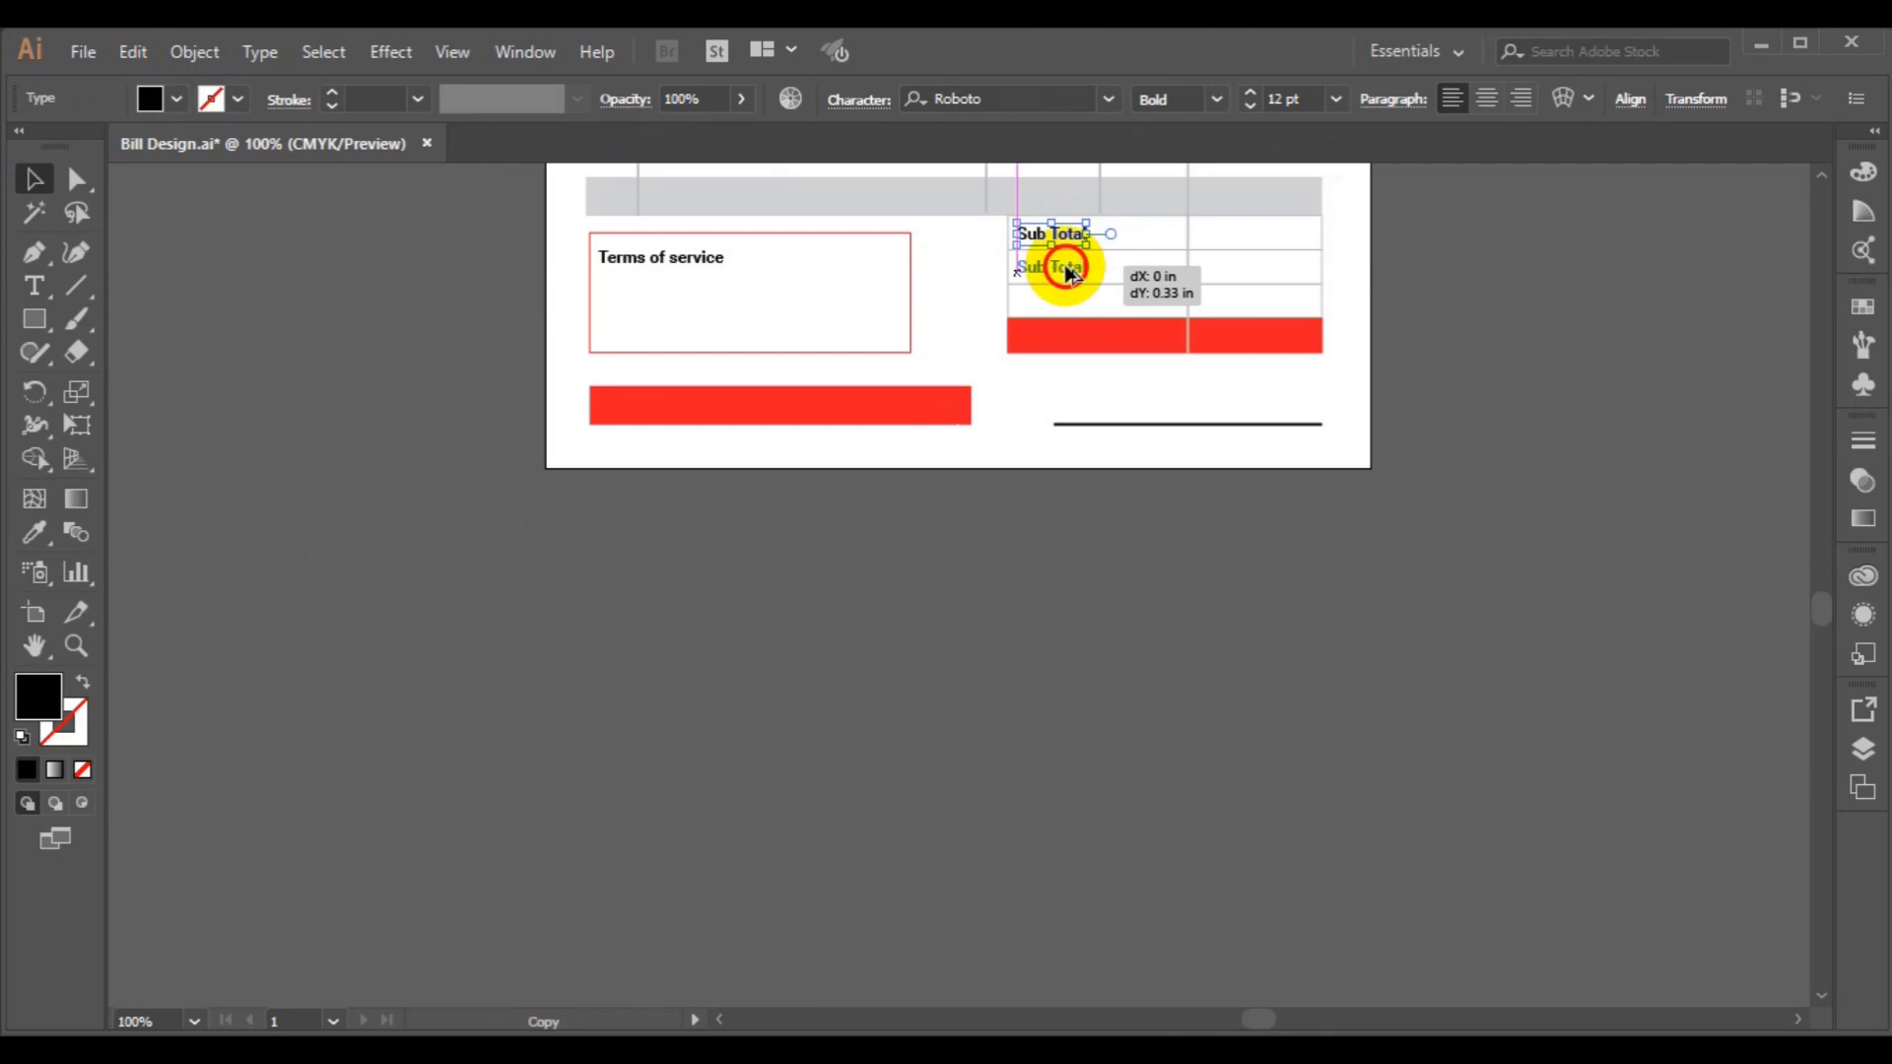
left_click_drag(1070, 272, 1069, 272)
left_click(34, 286)
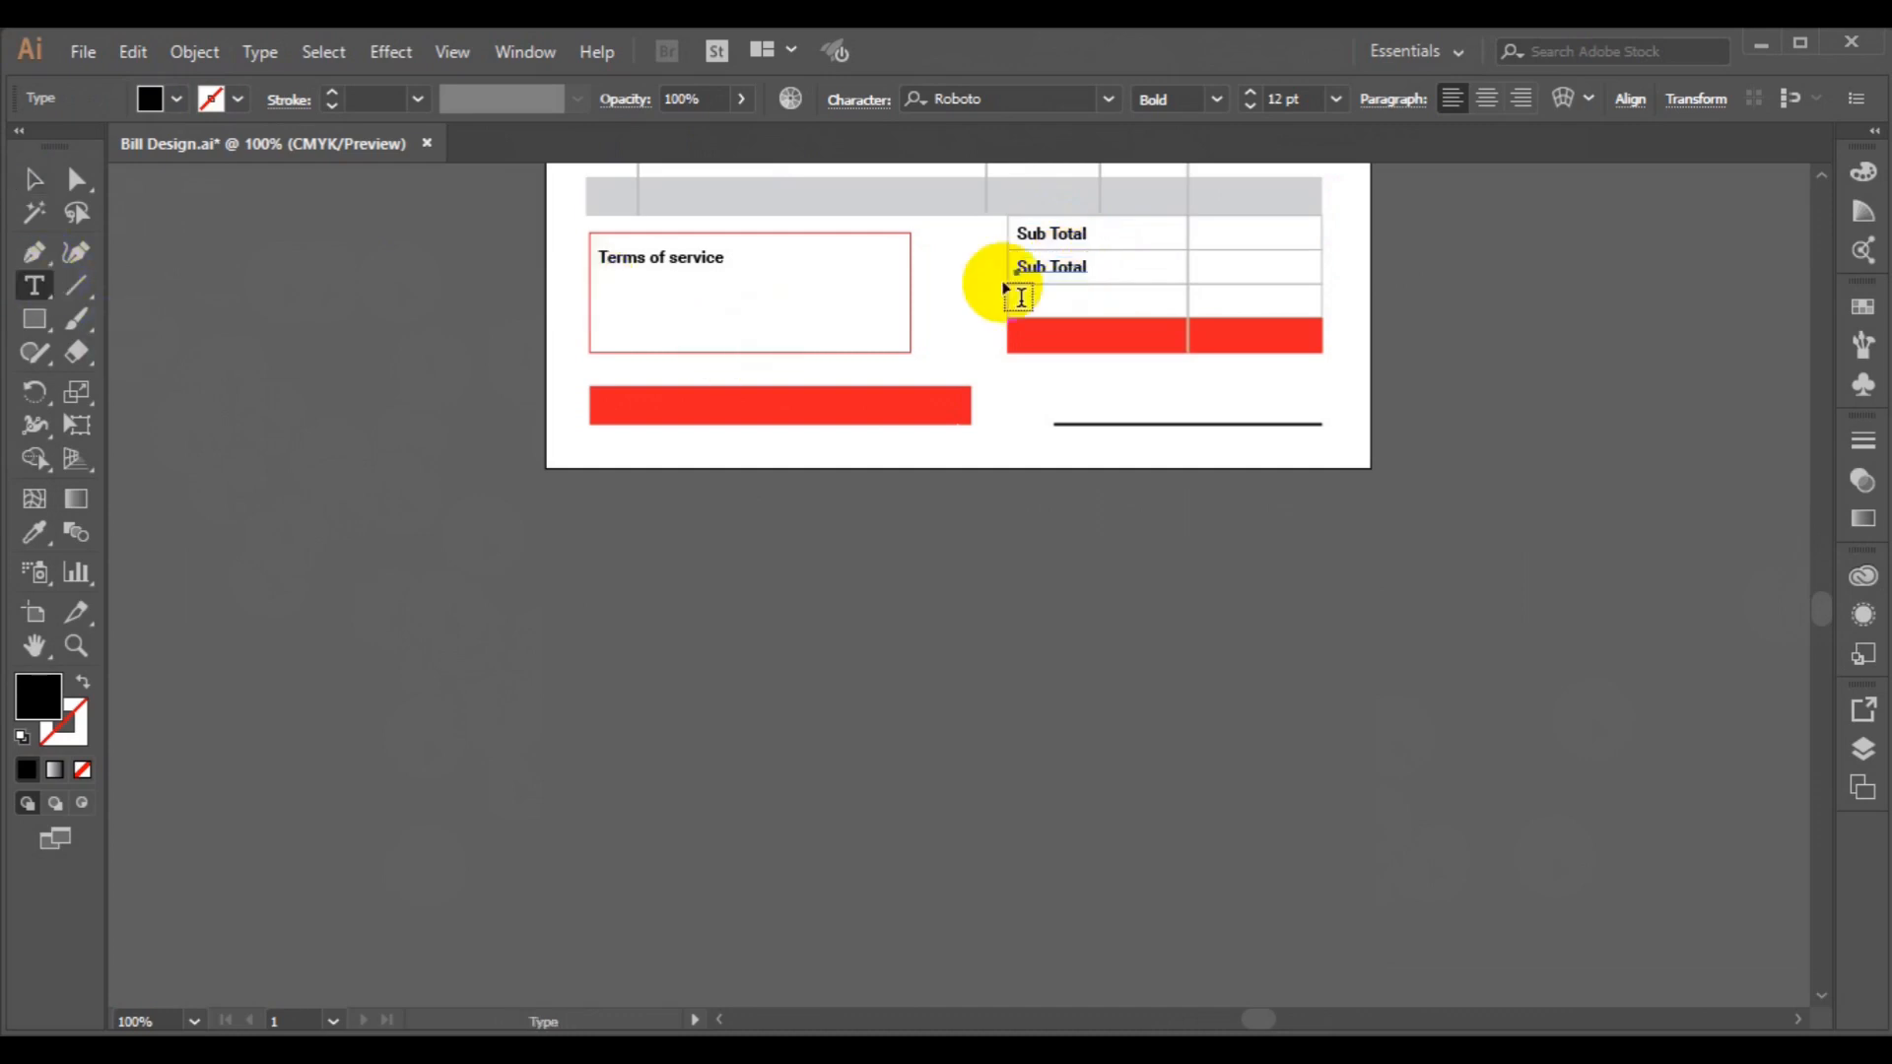
left_click(1027, 265)
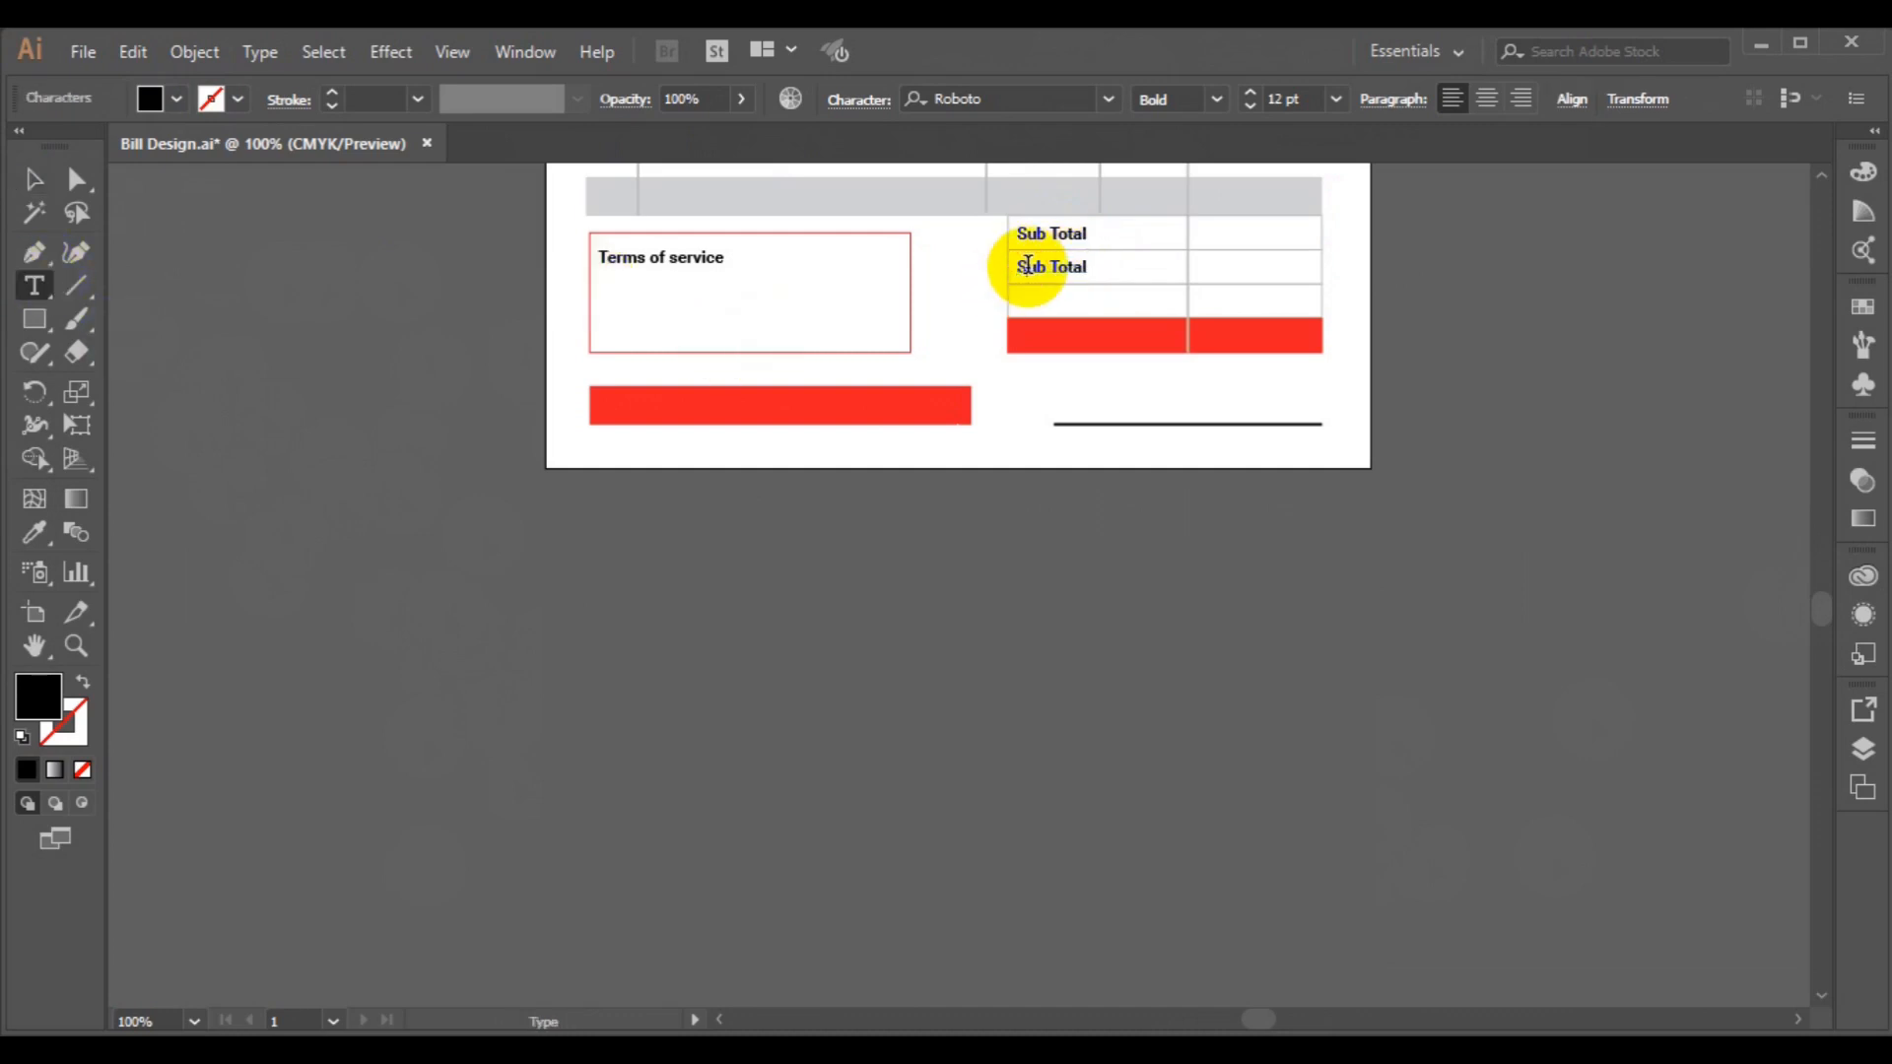
triple_click(1027, 265)
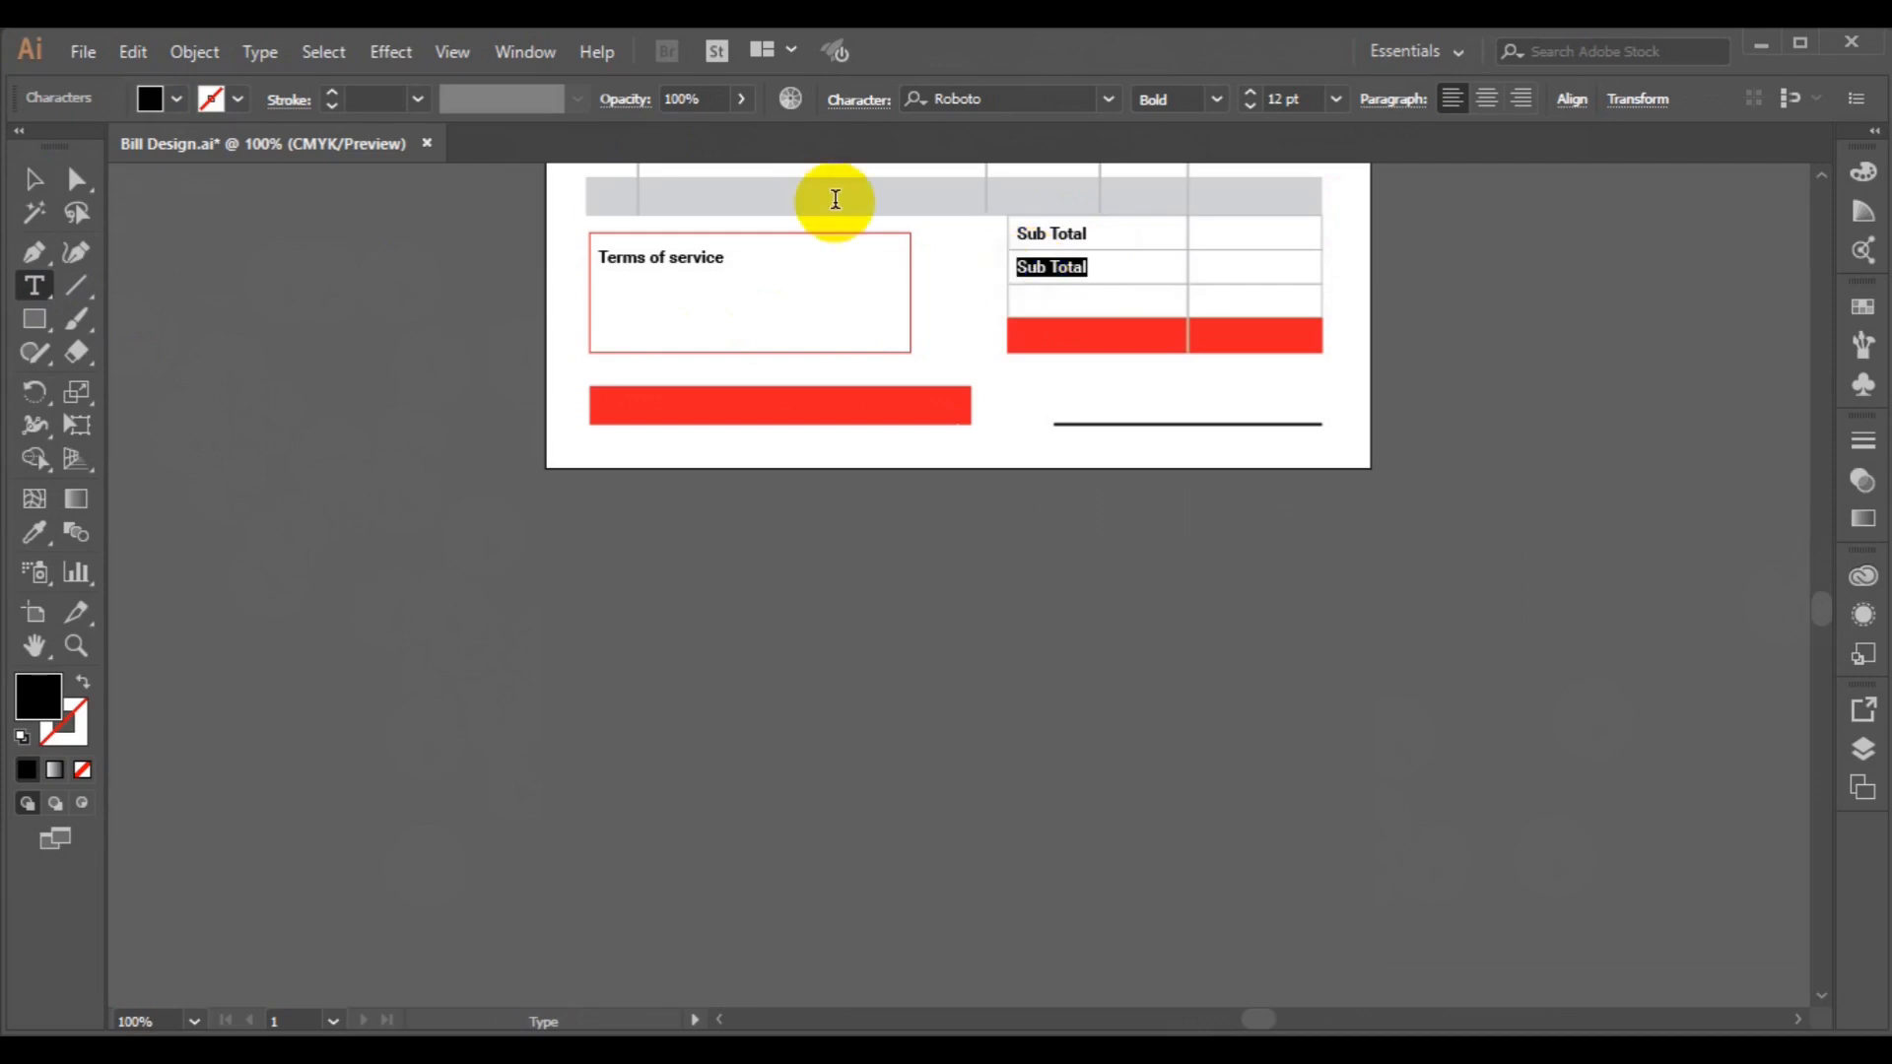
type("Tax")
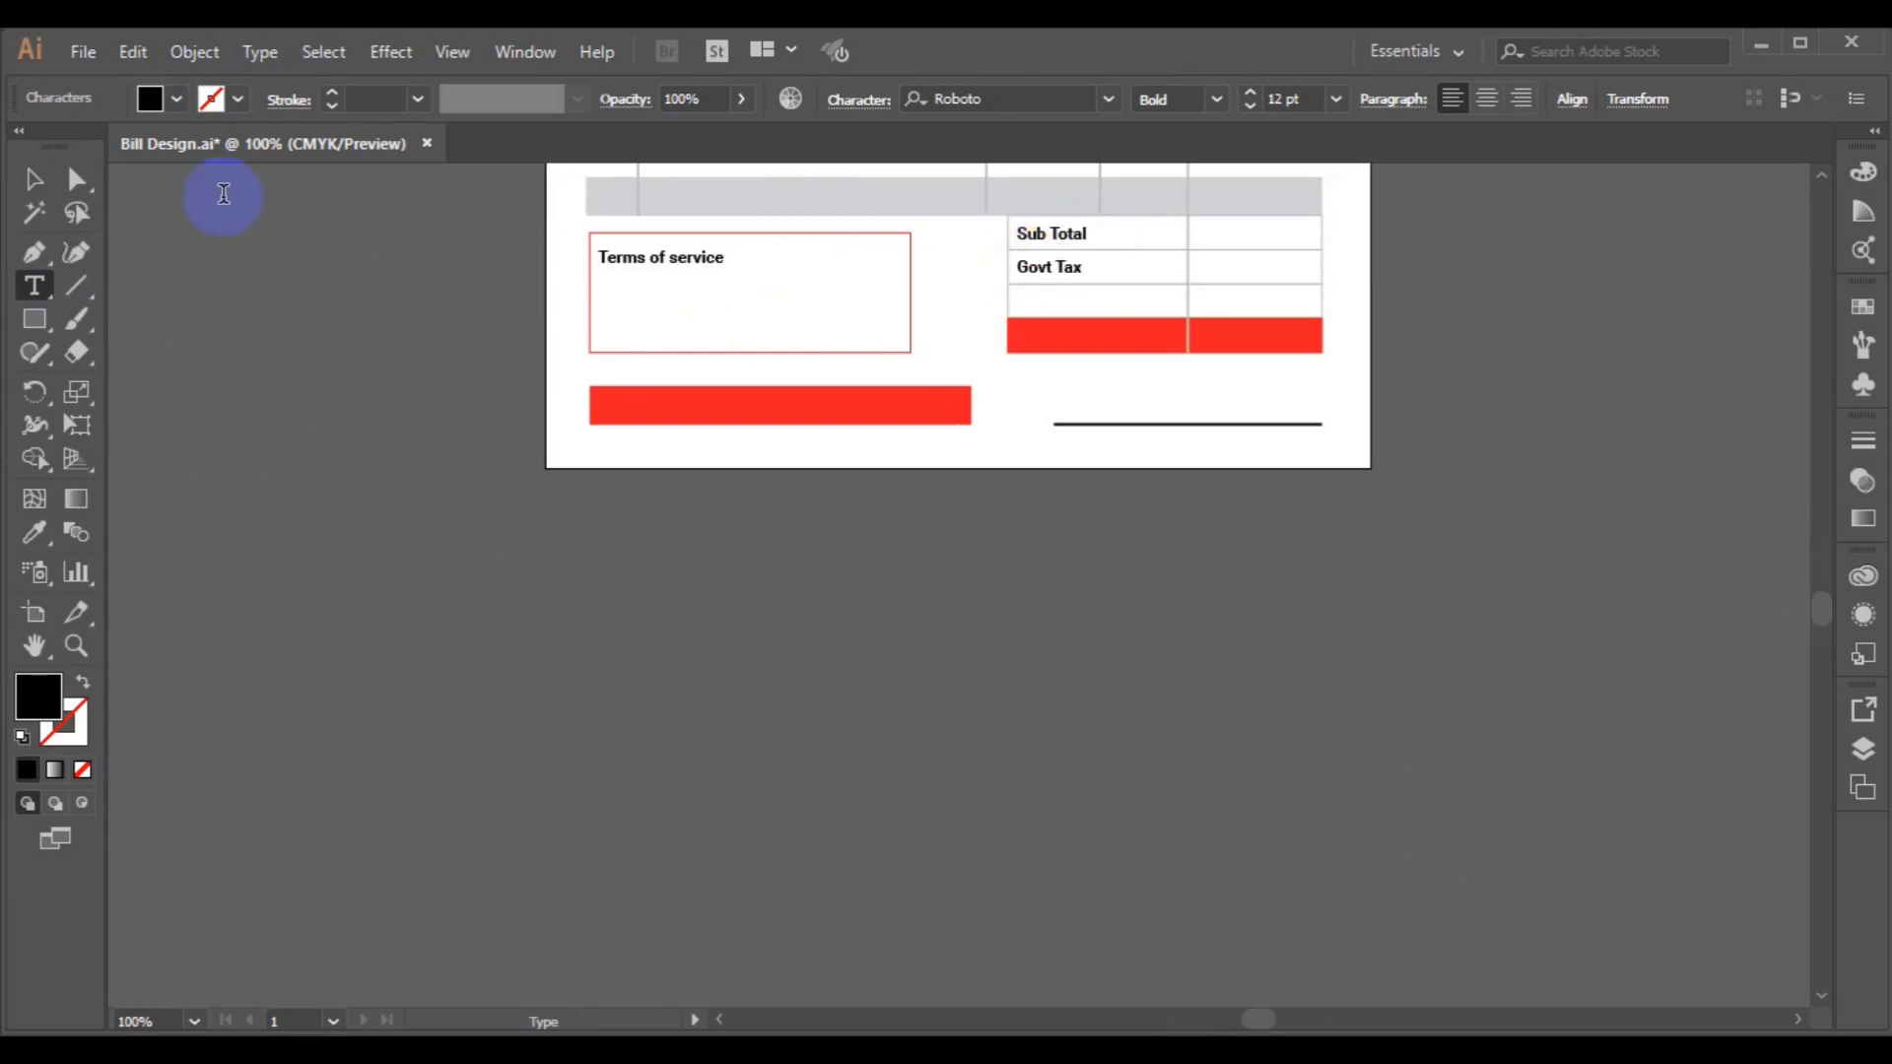
left_click(46, 182)
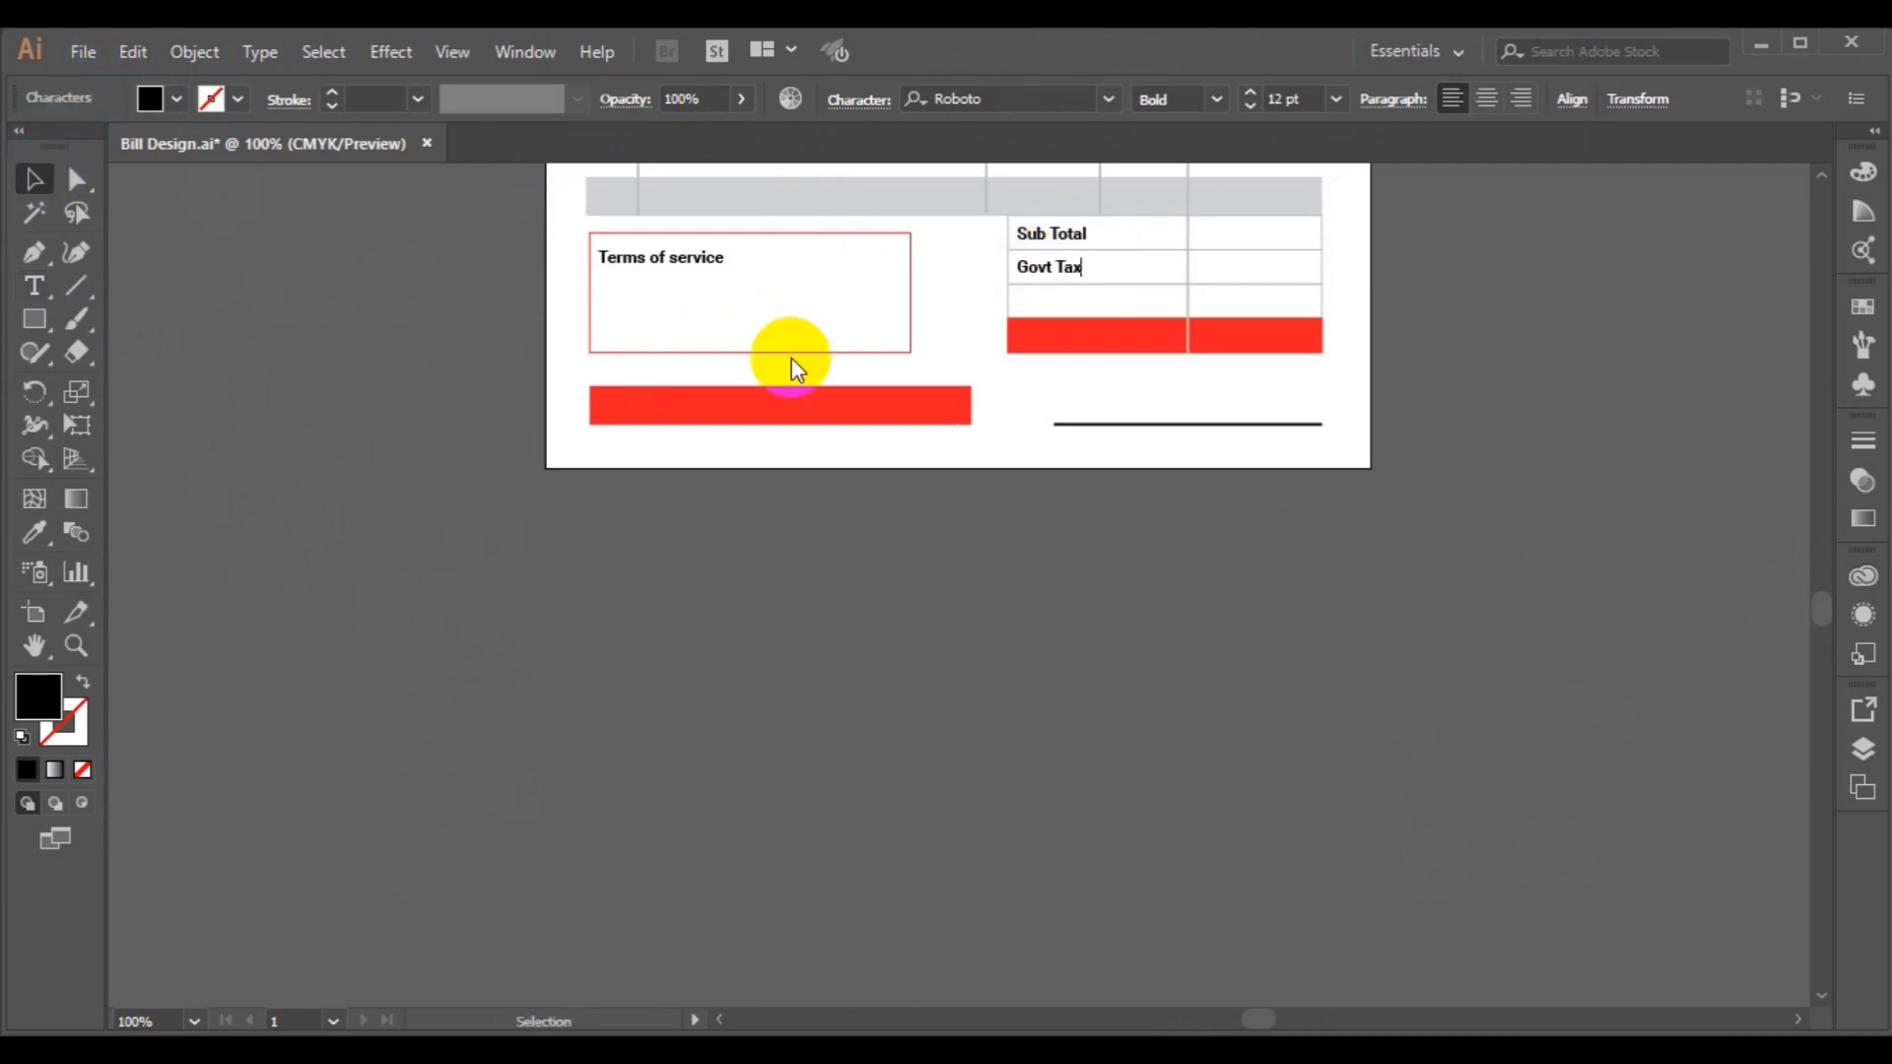
Copy the Govt Tax label straight down into the third totals row and change the copy's text to "Cons Tax".
left_click(1036, 272)
left_click_drag(1037, 274, 1040, 305)
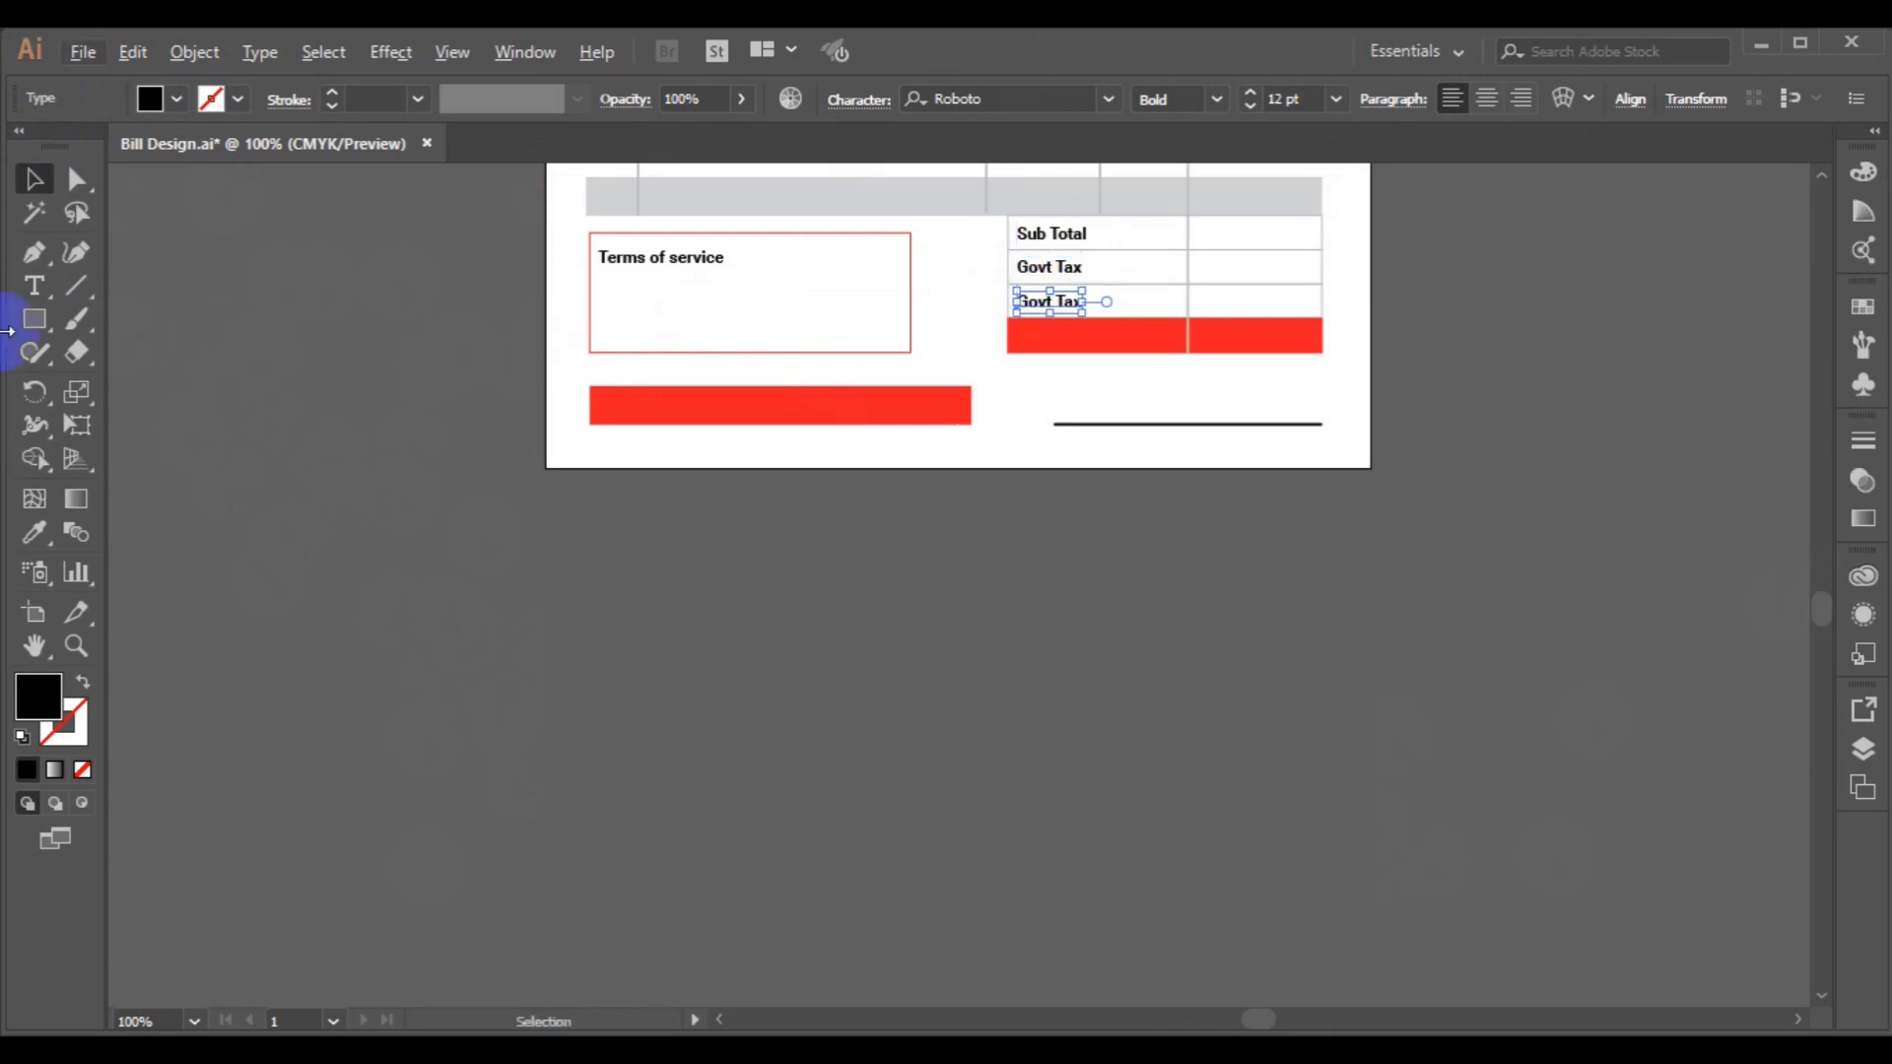
left_click(38, 283)
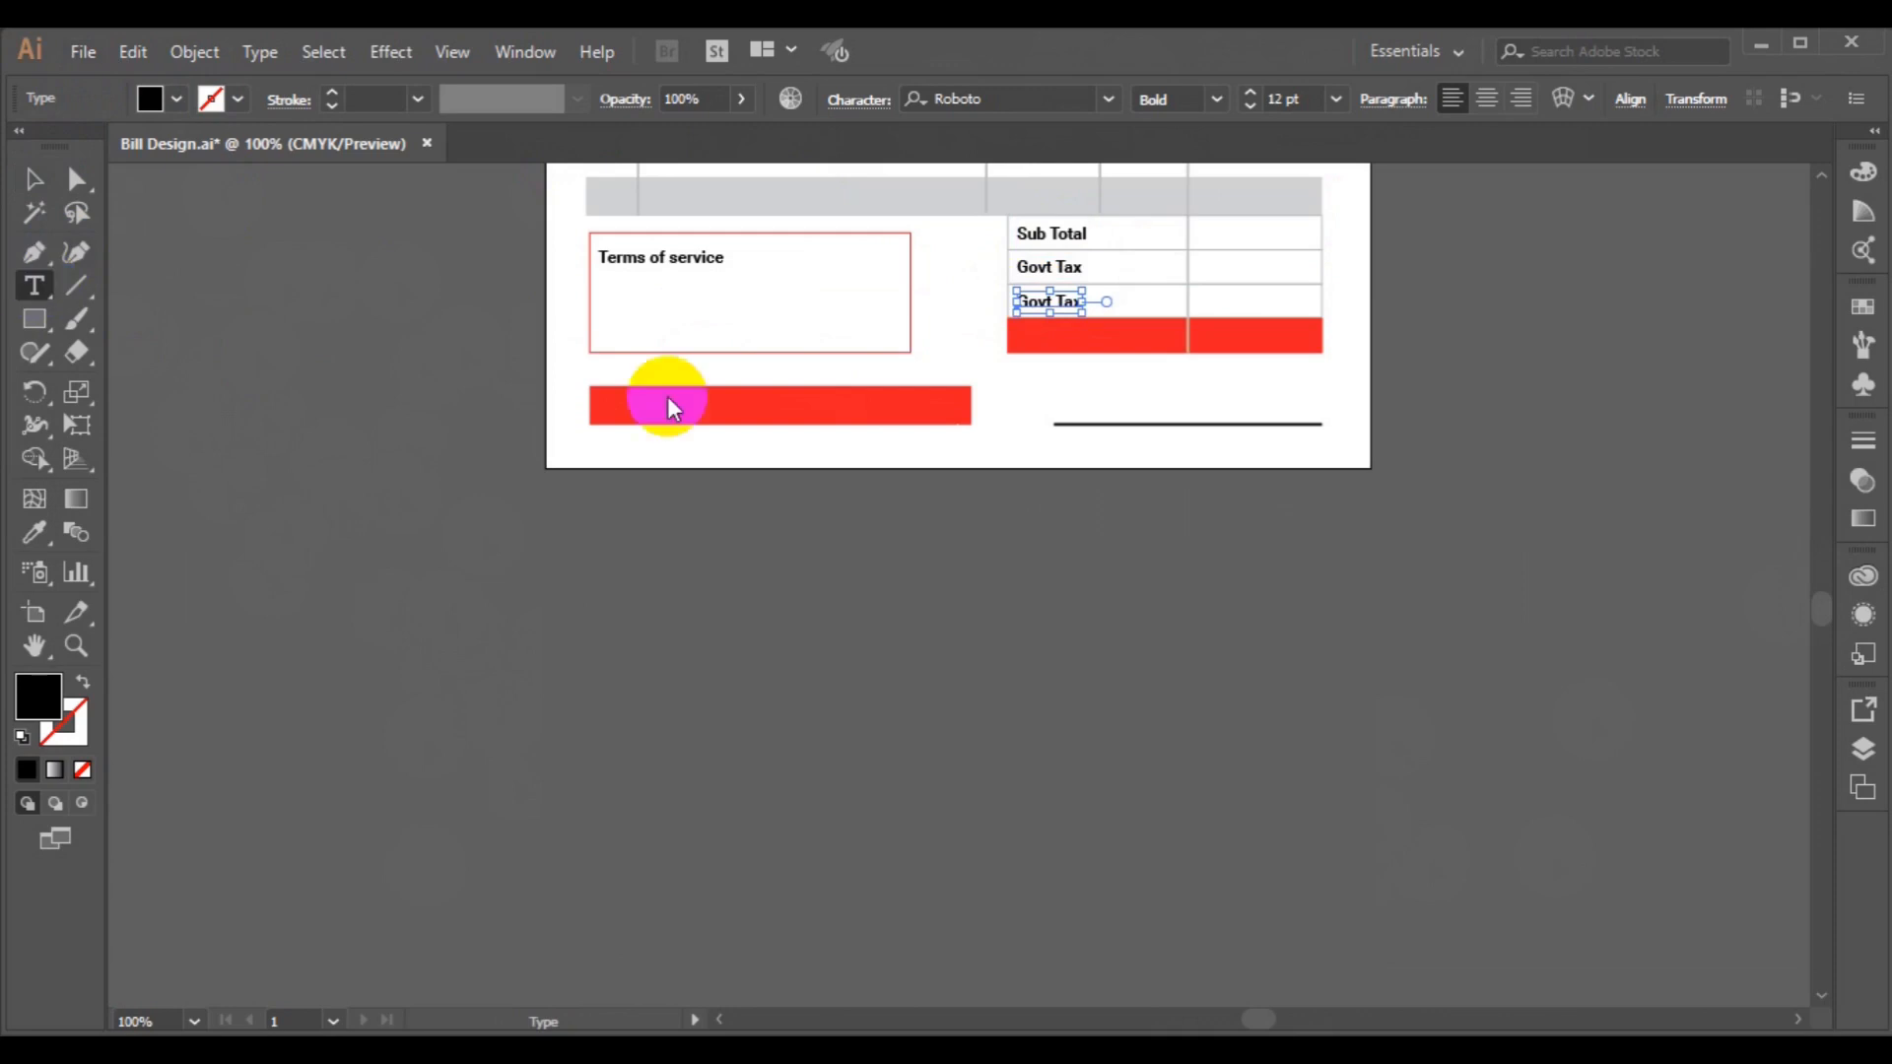
left_click(1044, 299)
left_click(1053, 299)
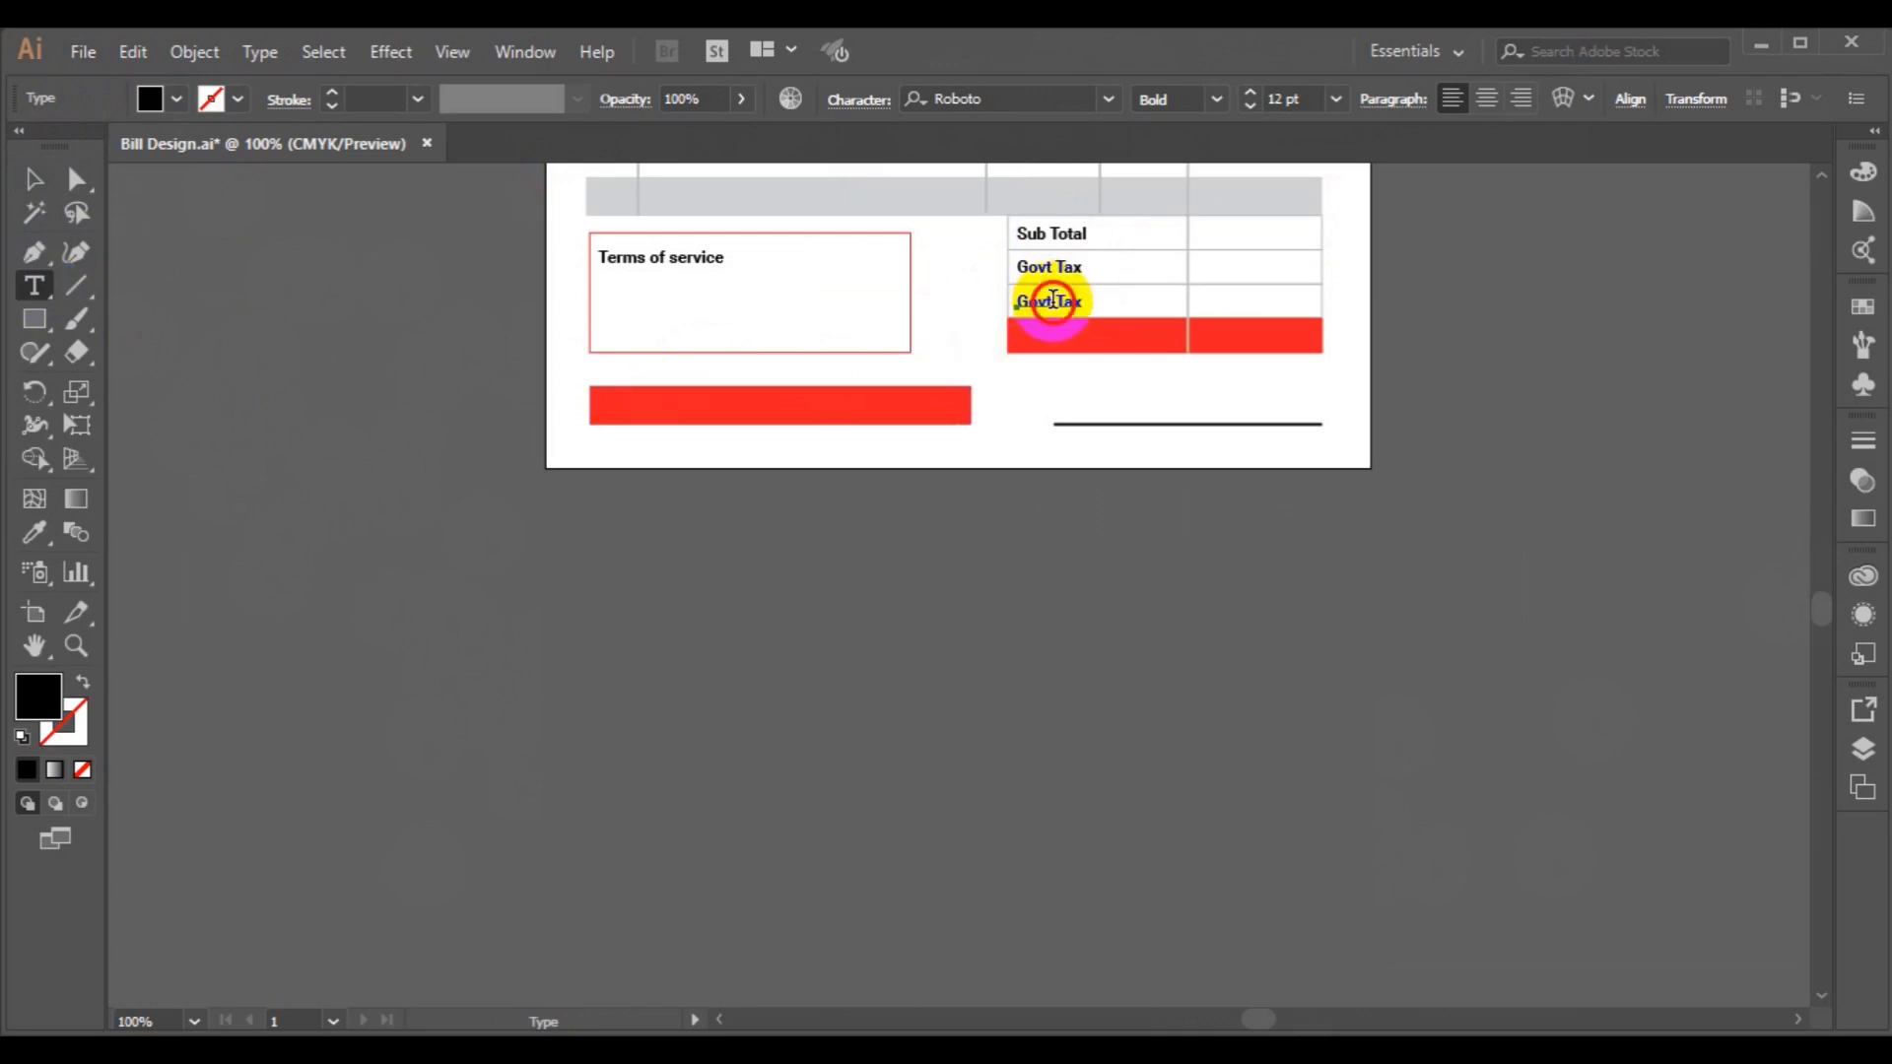
key("shift+Left")
key("shift+Left")
key("shift+Left")
key("shift+Left")
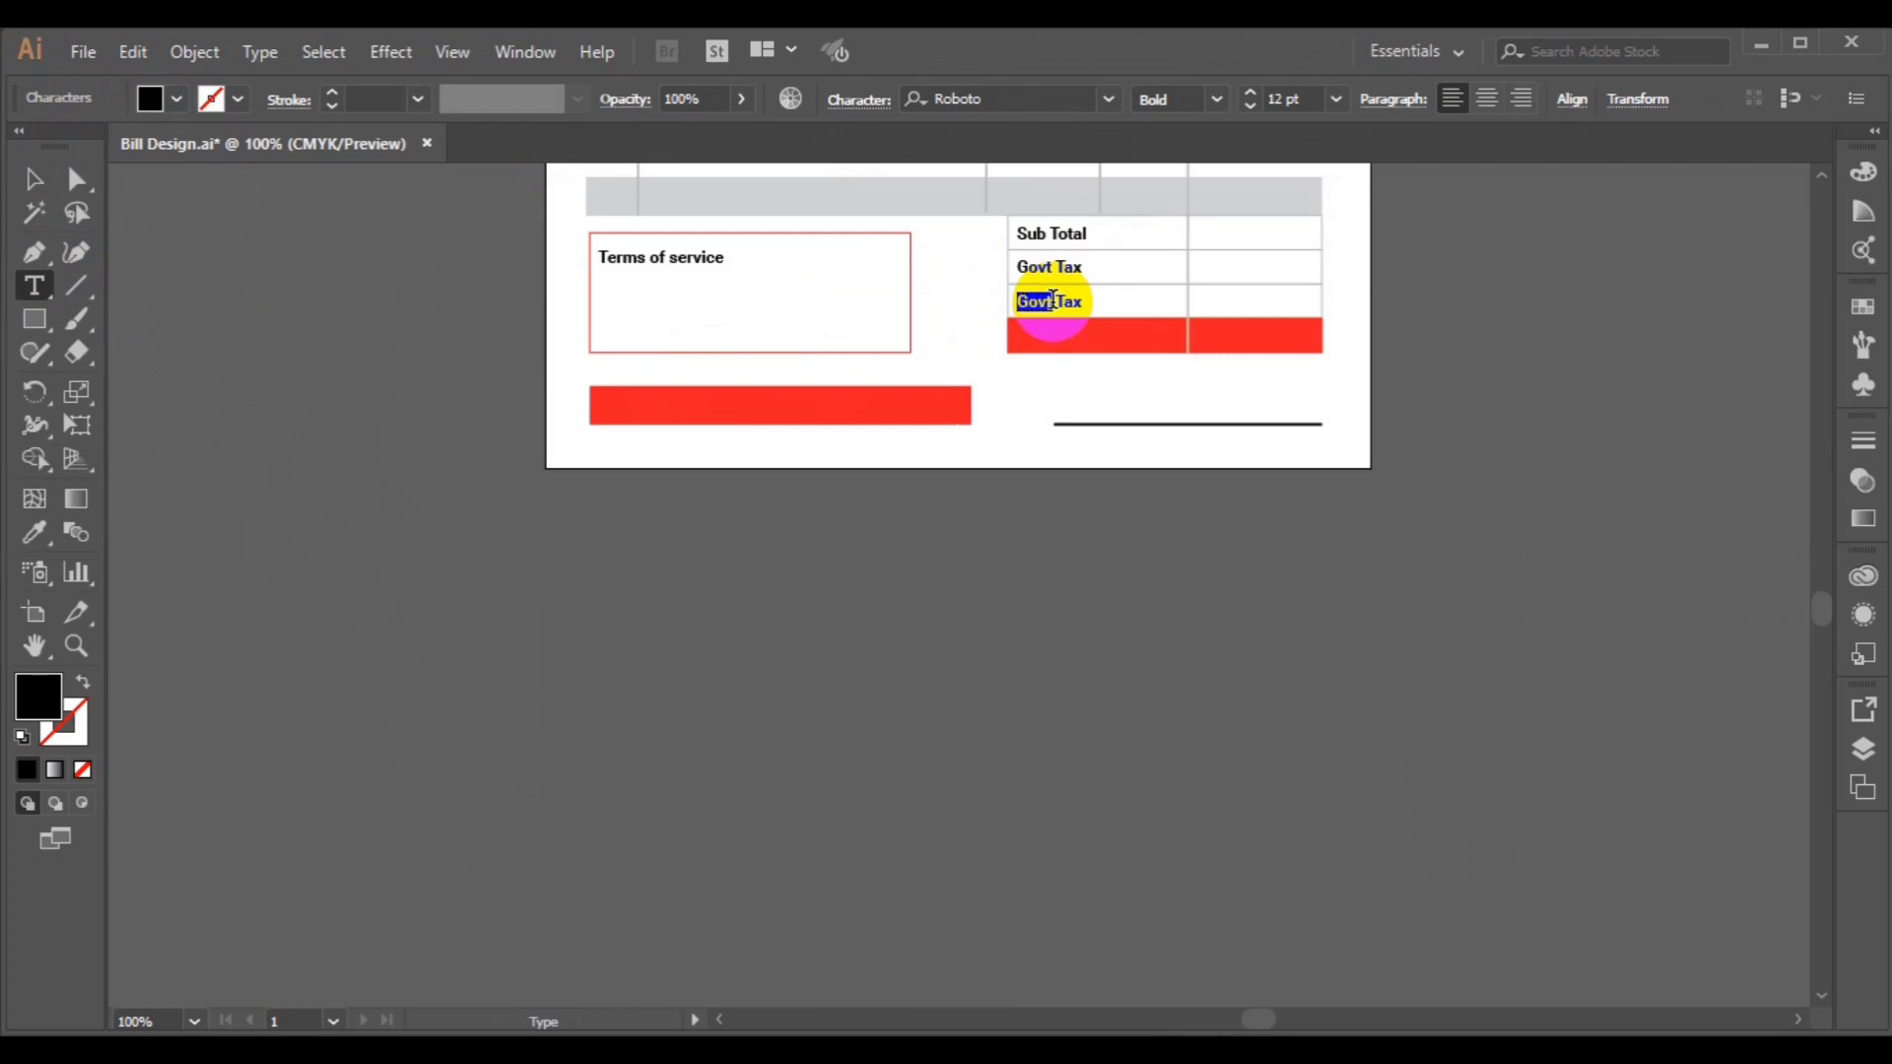
type("Cons")
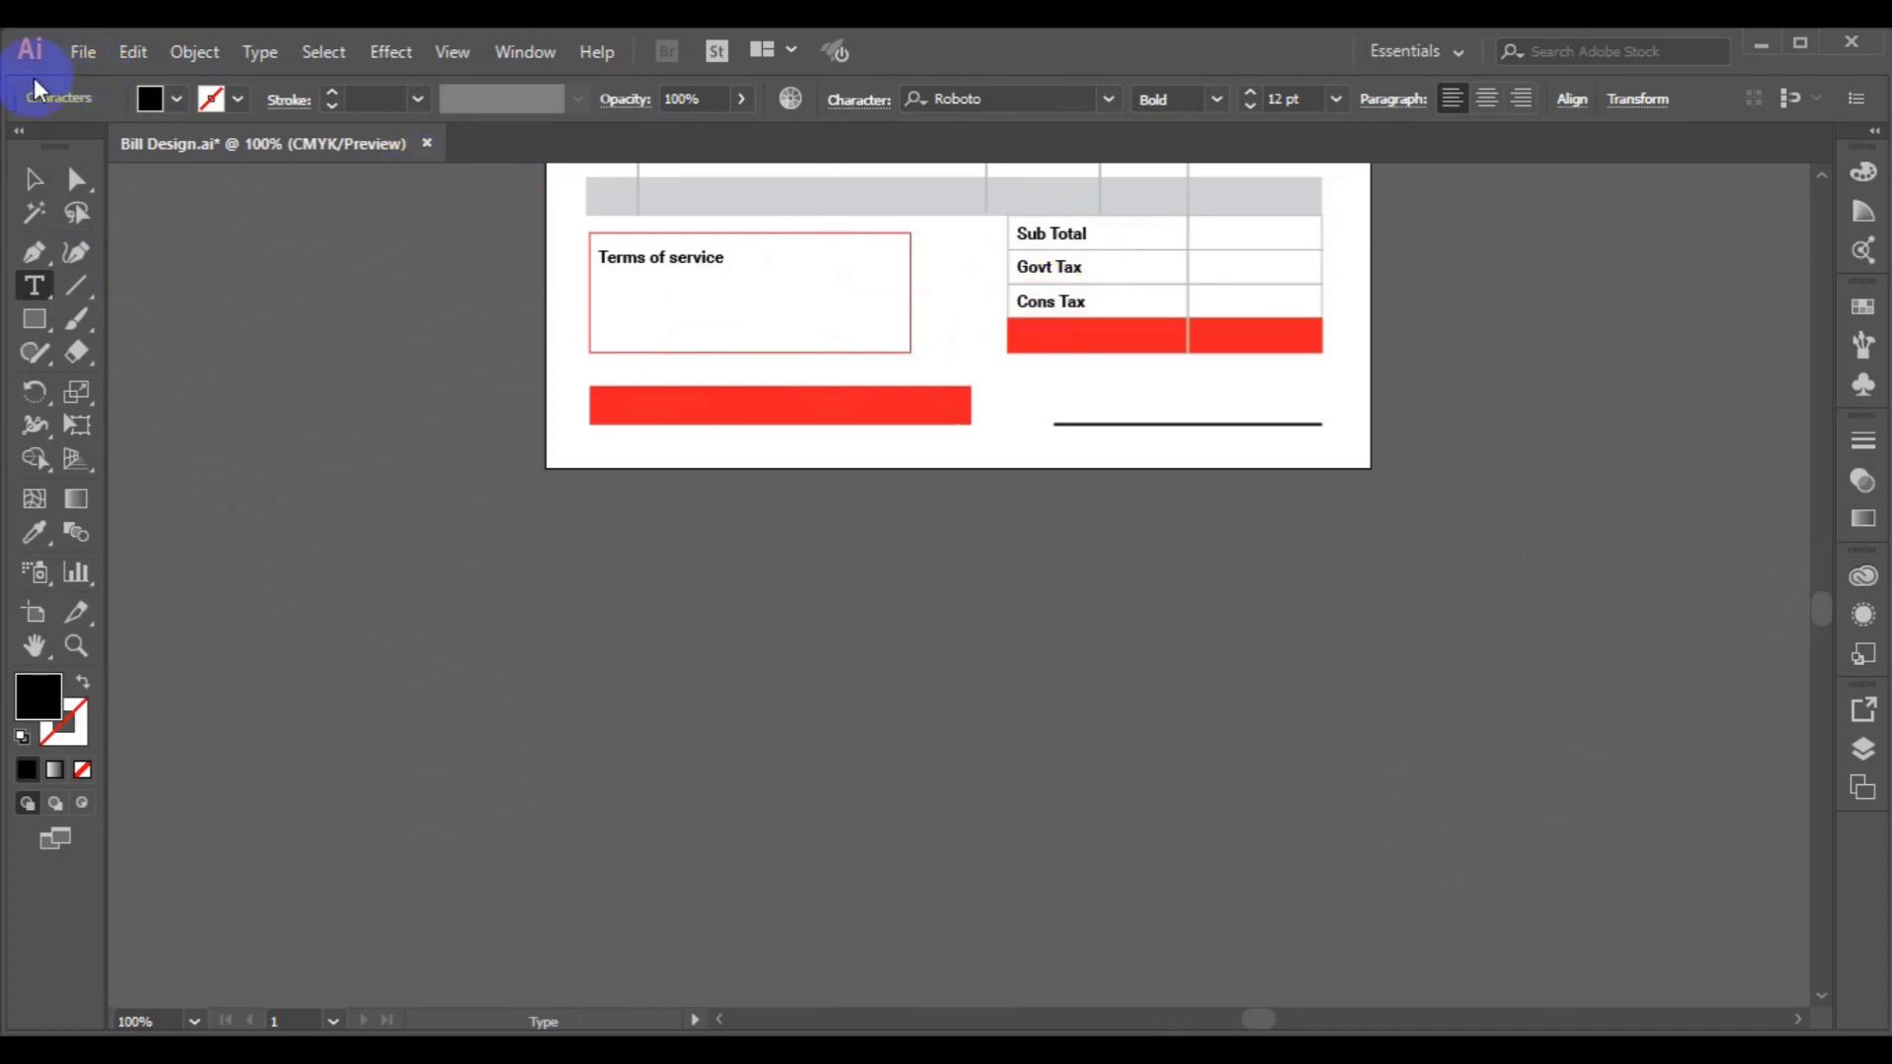
left_click(38, 175)
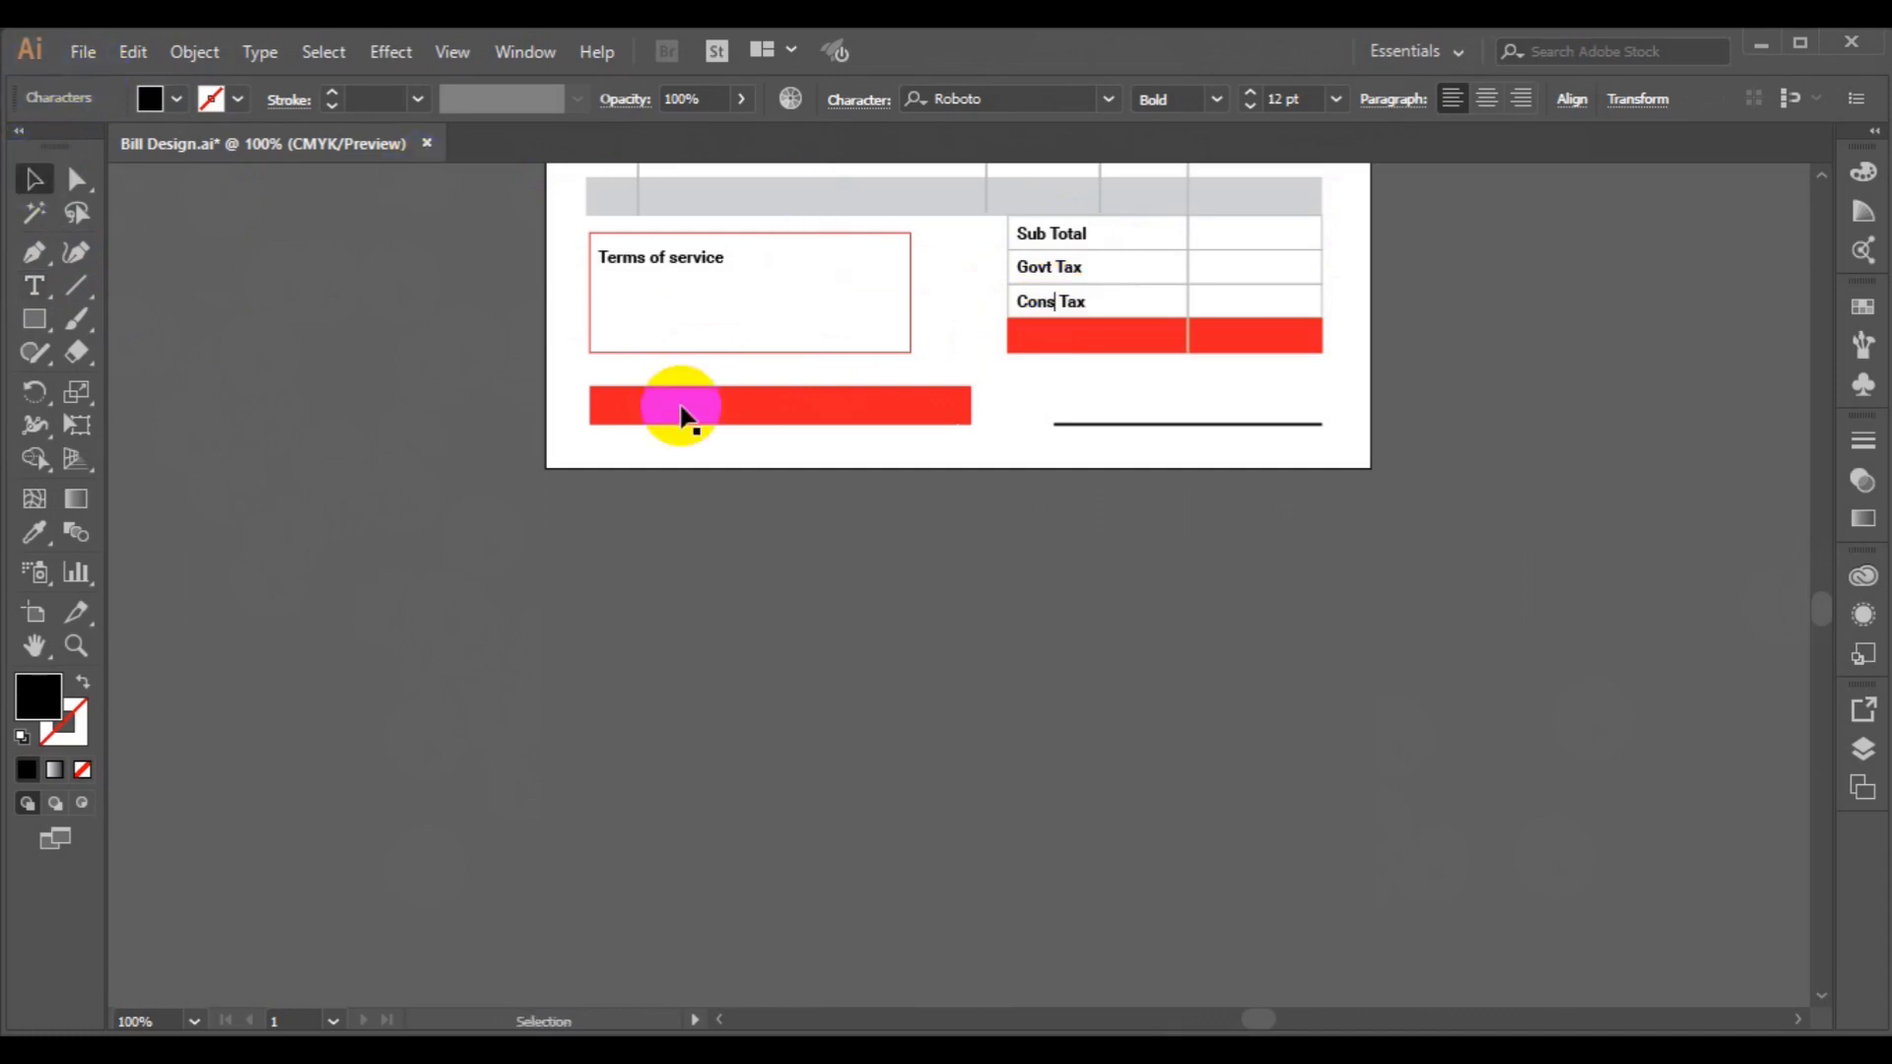
Copy the Cons Tax label down into the red totals row and change the copy's text to "GRAND TOTAL".
left_click(1049, 305)
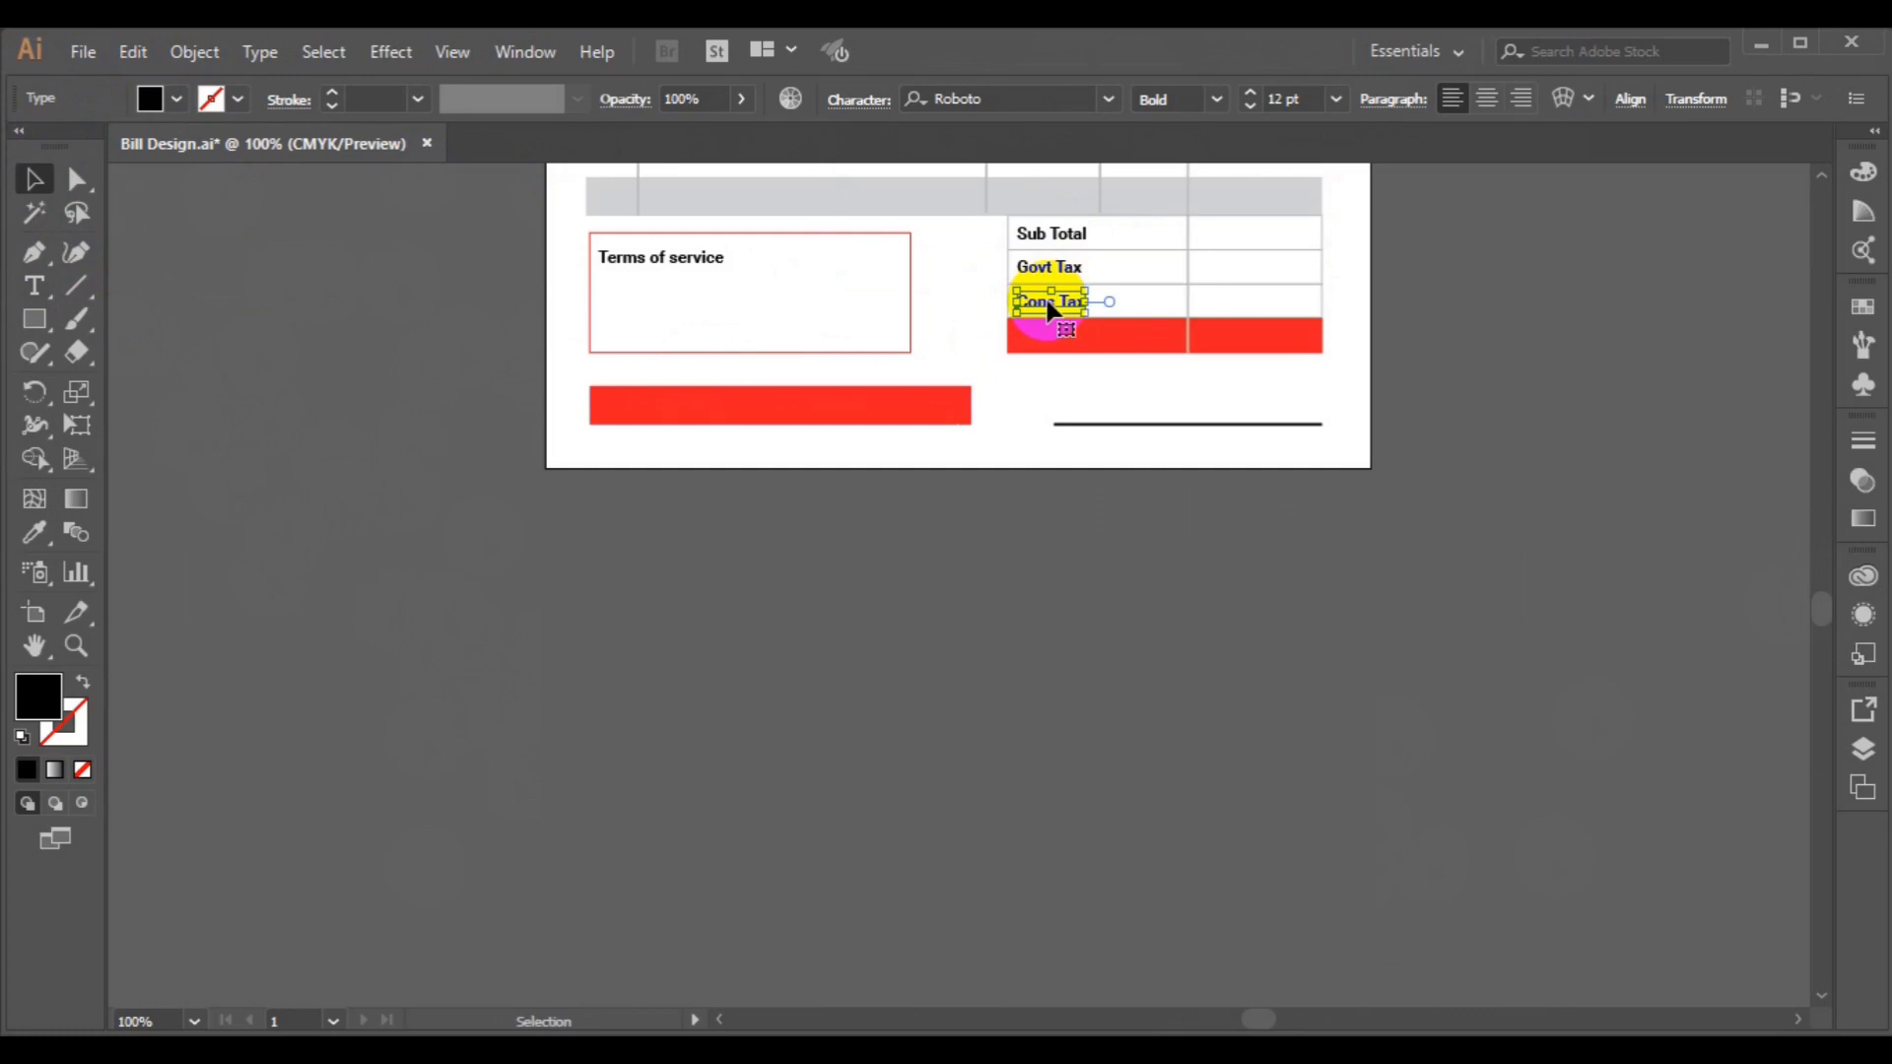
left_click_drag(1050, 308, 1048, 338)
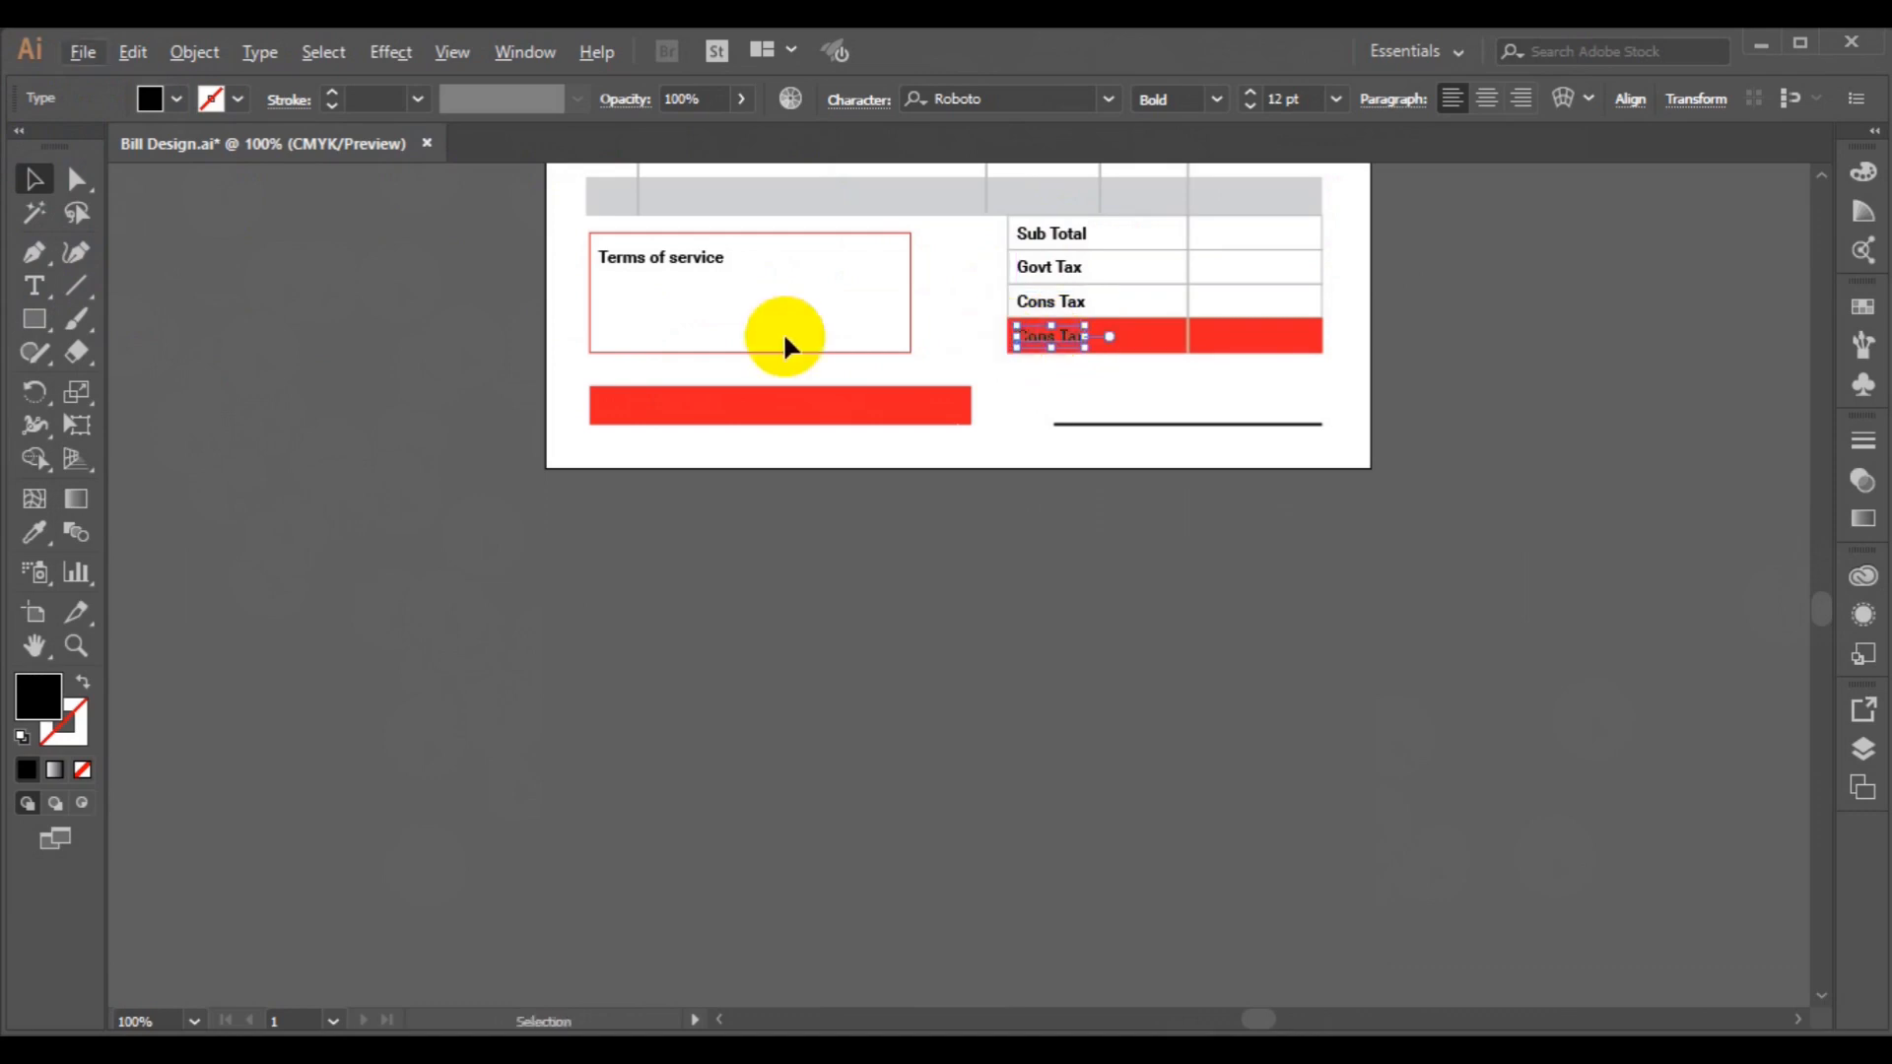
left_click(34, 286)
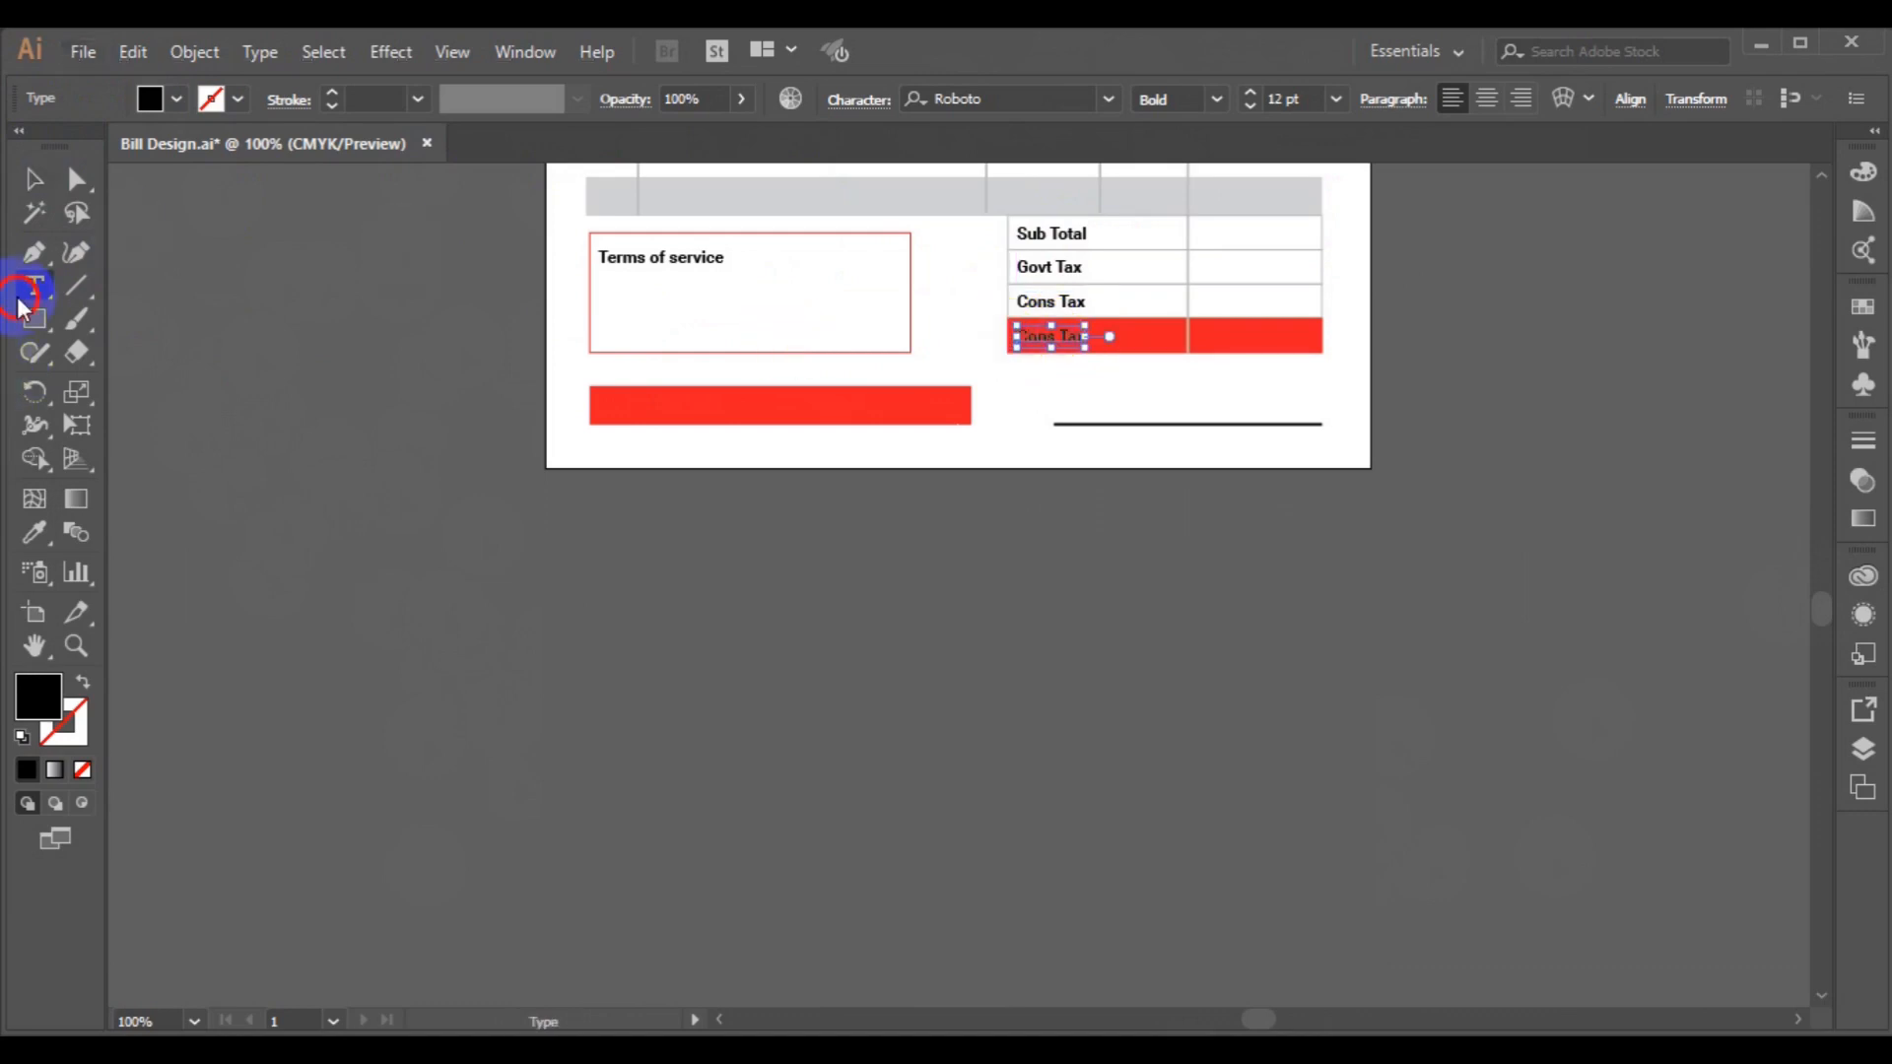
triple_click(1045, 336)
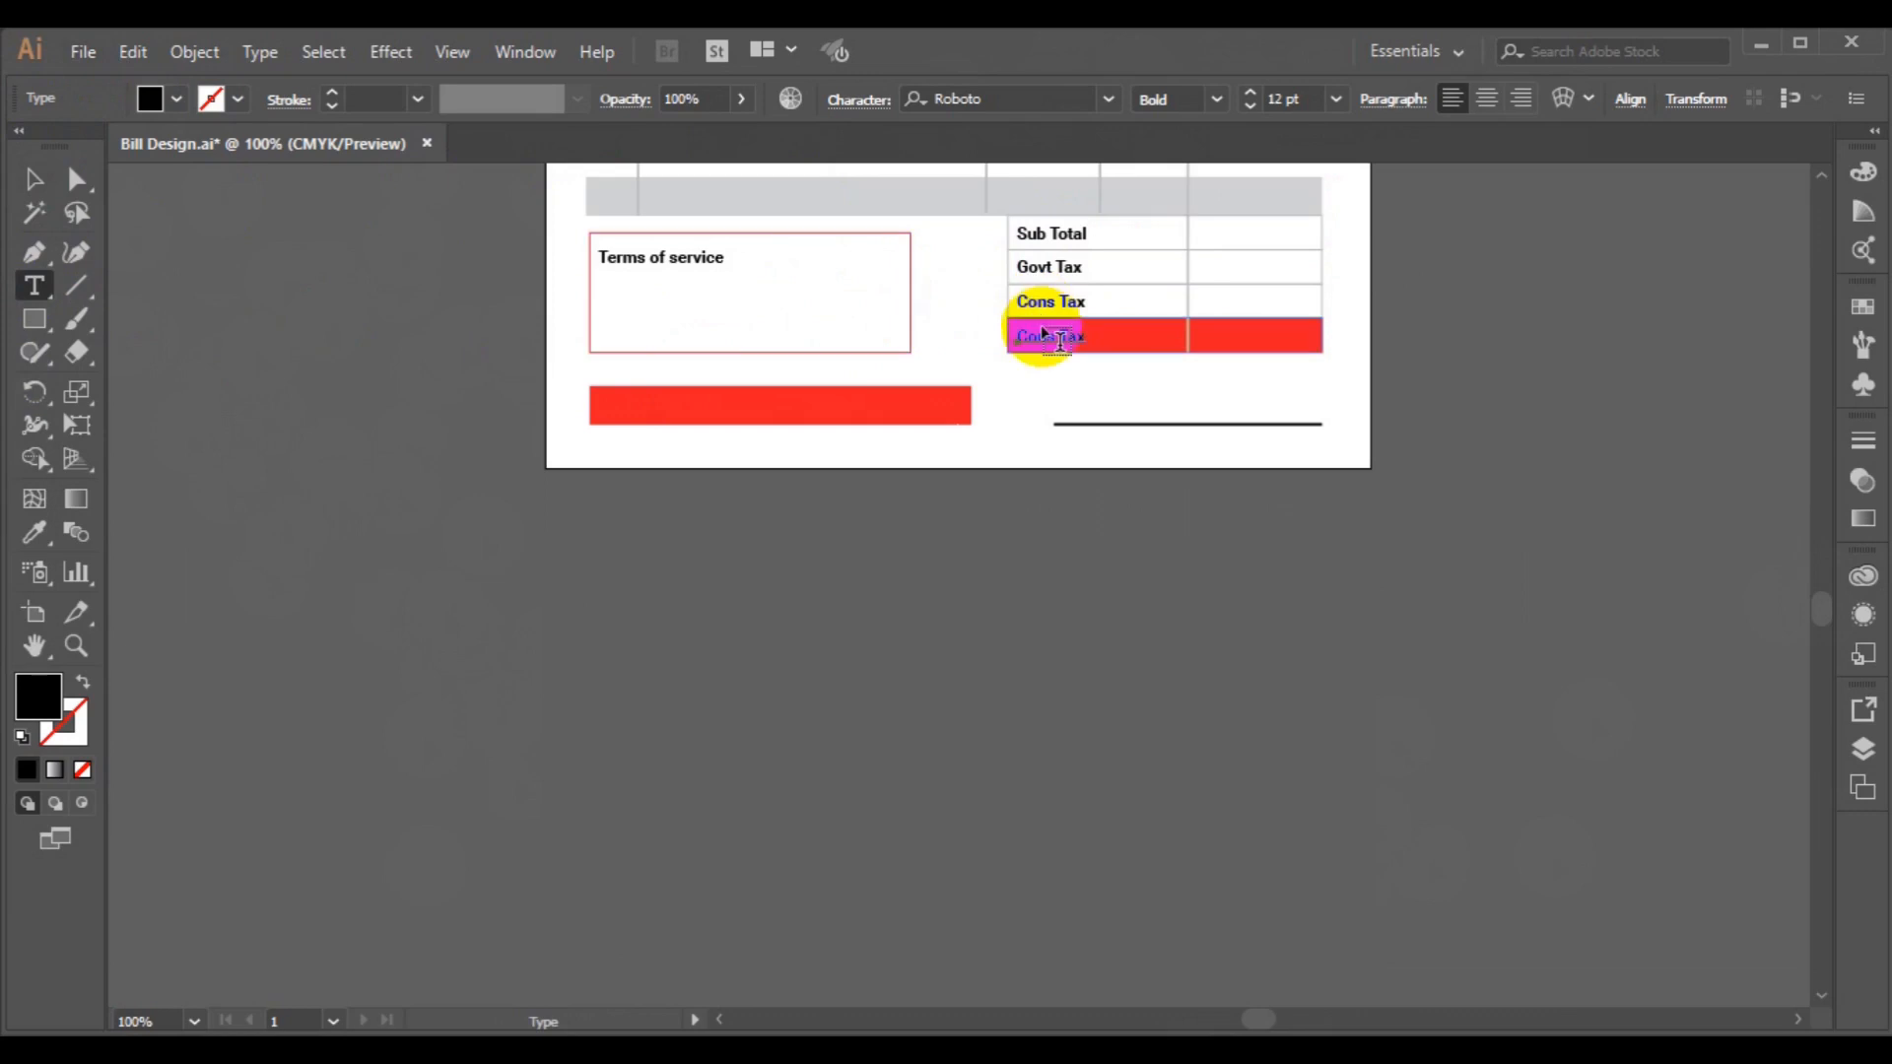
left_click(1042, 336)
key("ctrl+a")
type("GRAND TOTAL")
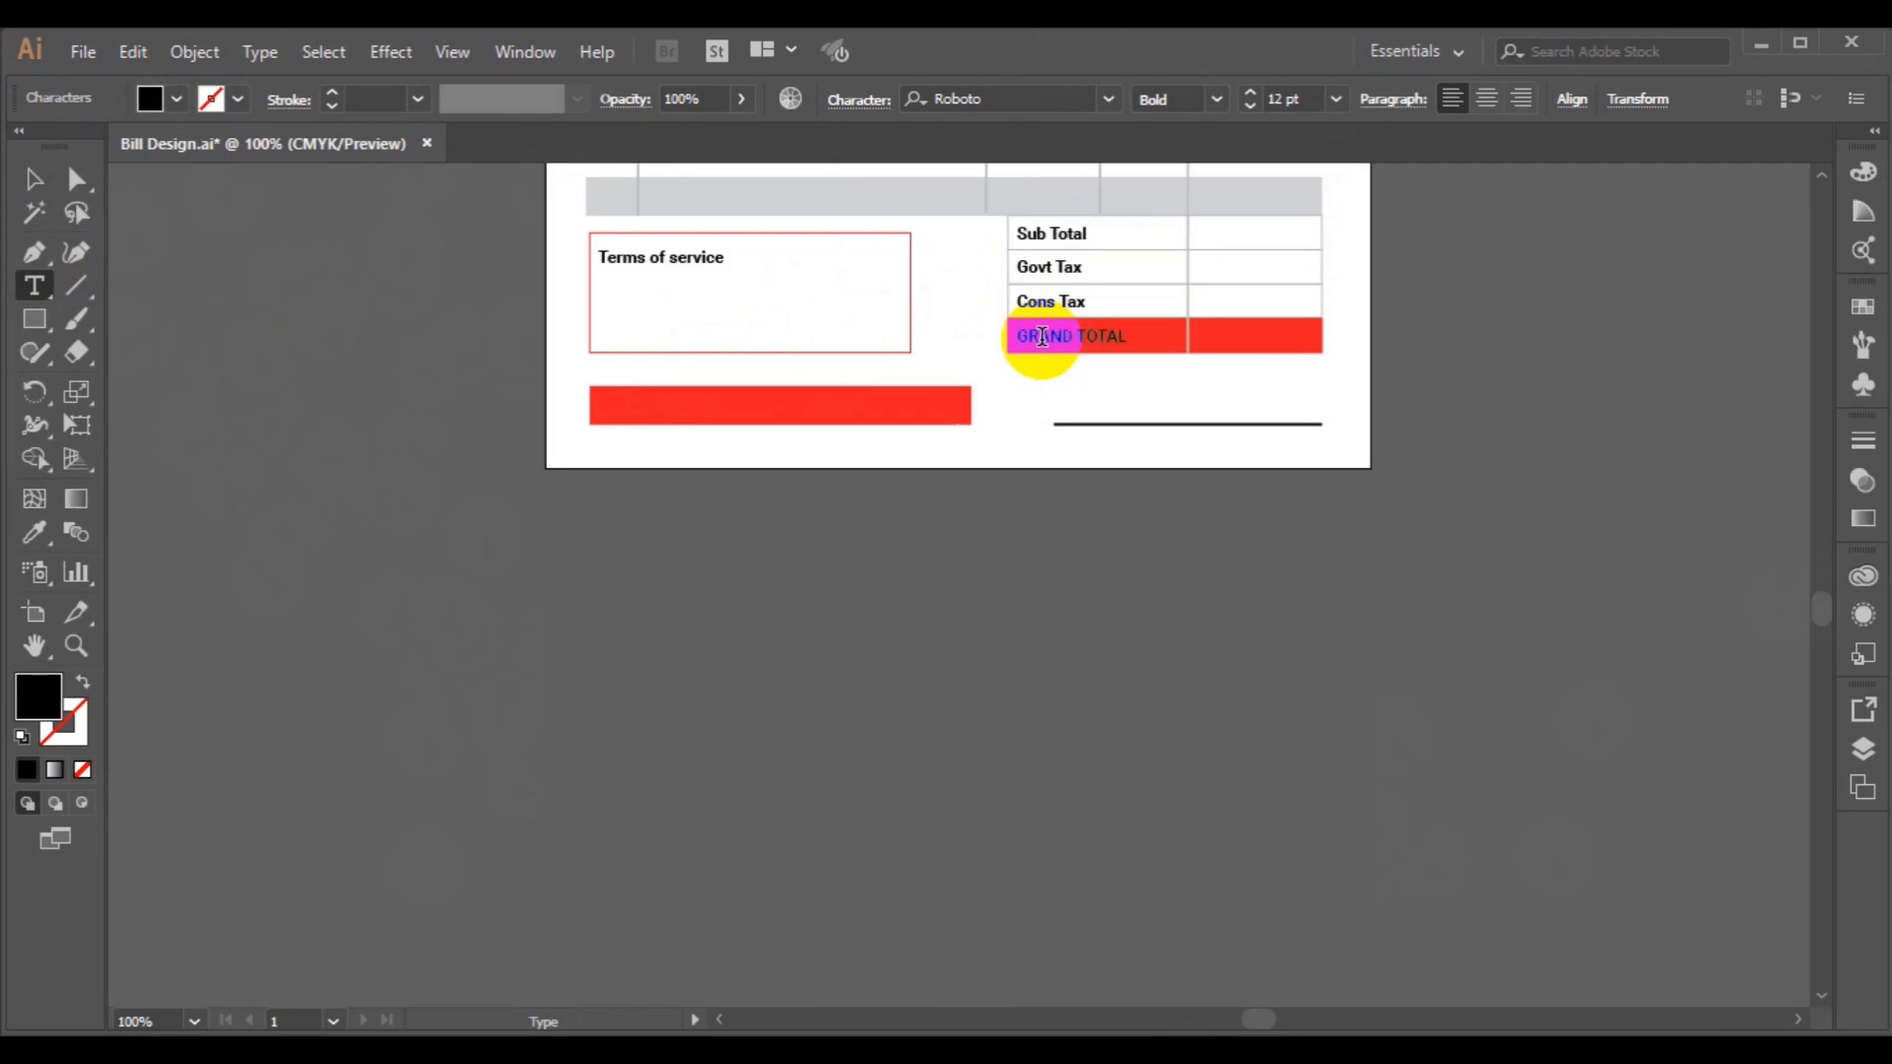
Set the fill of the GRAND TOTAL text to white and deselect it.
key("ctrl+a")
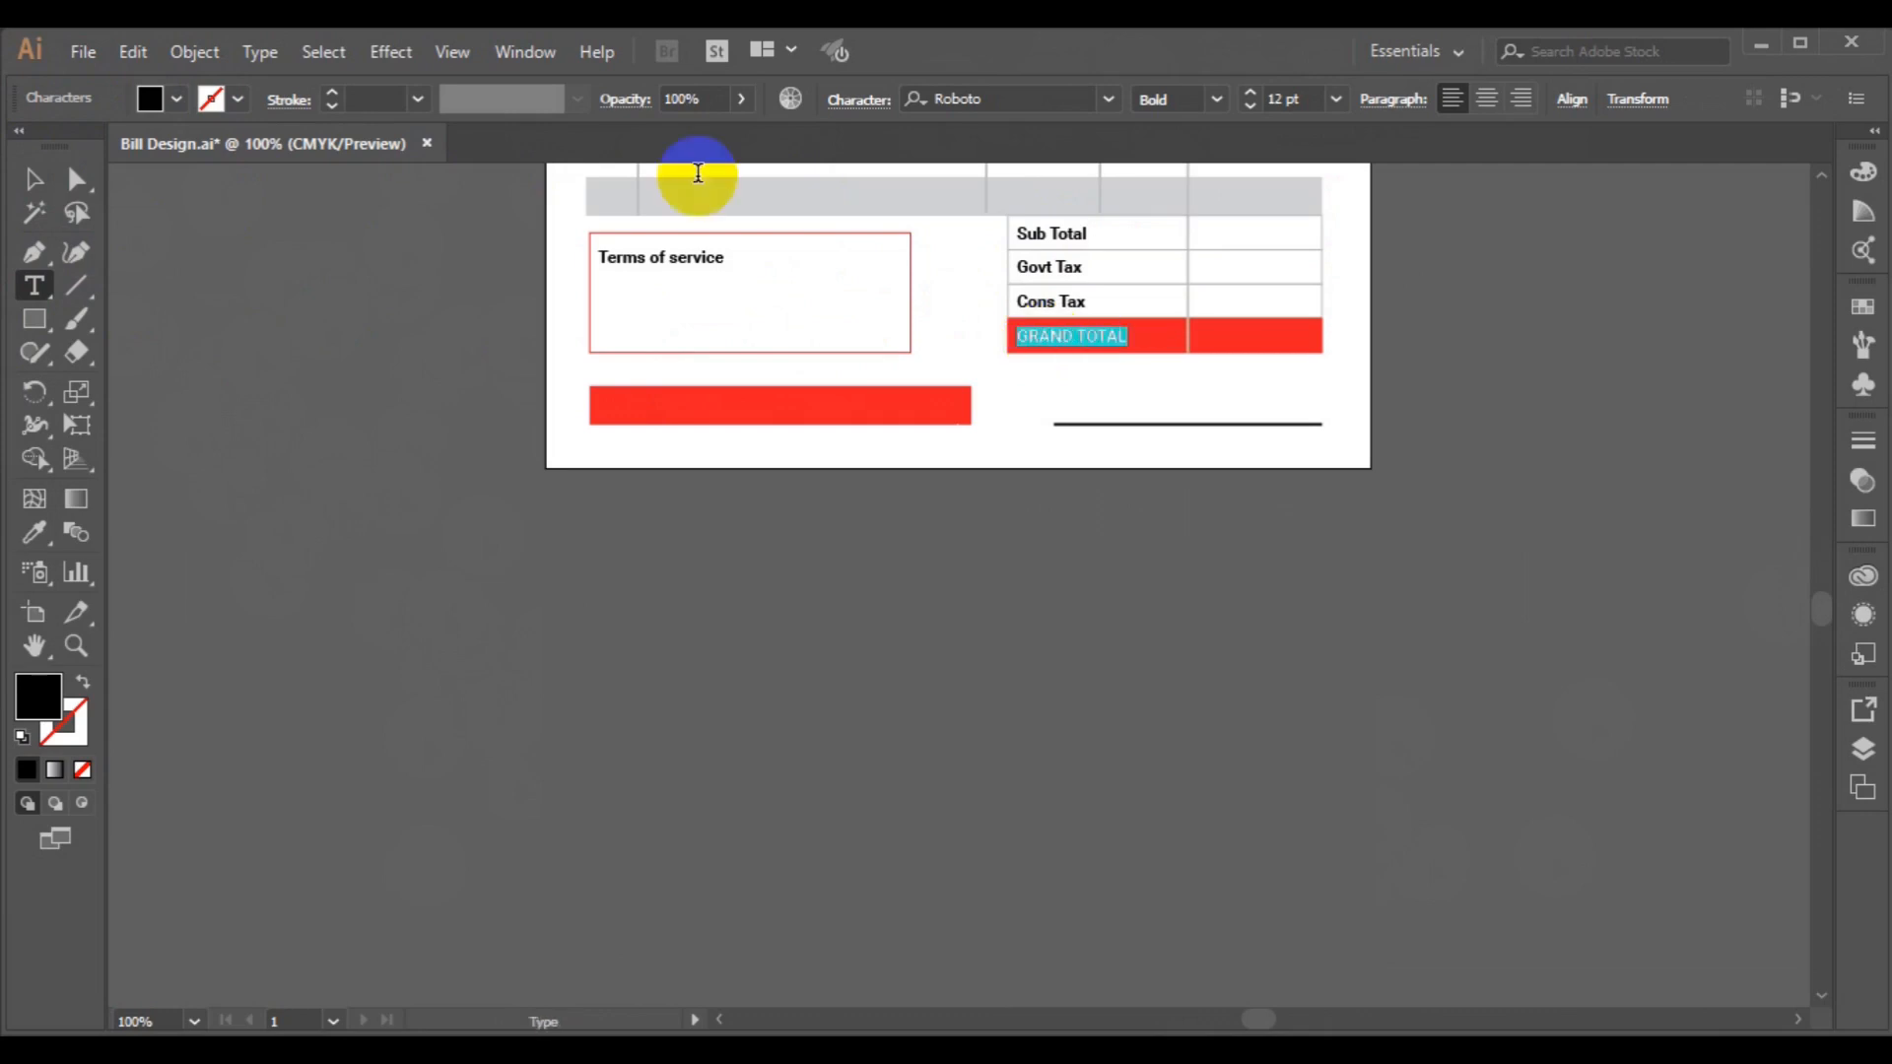
left_click(175, 99)
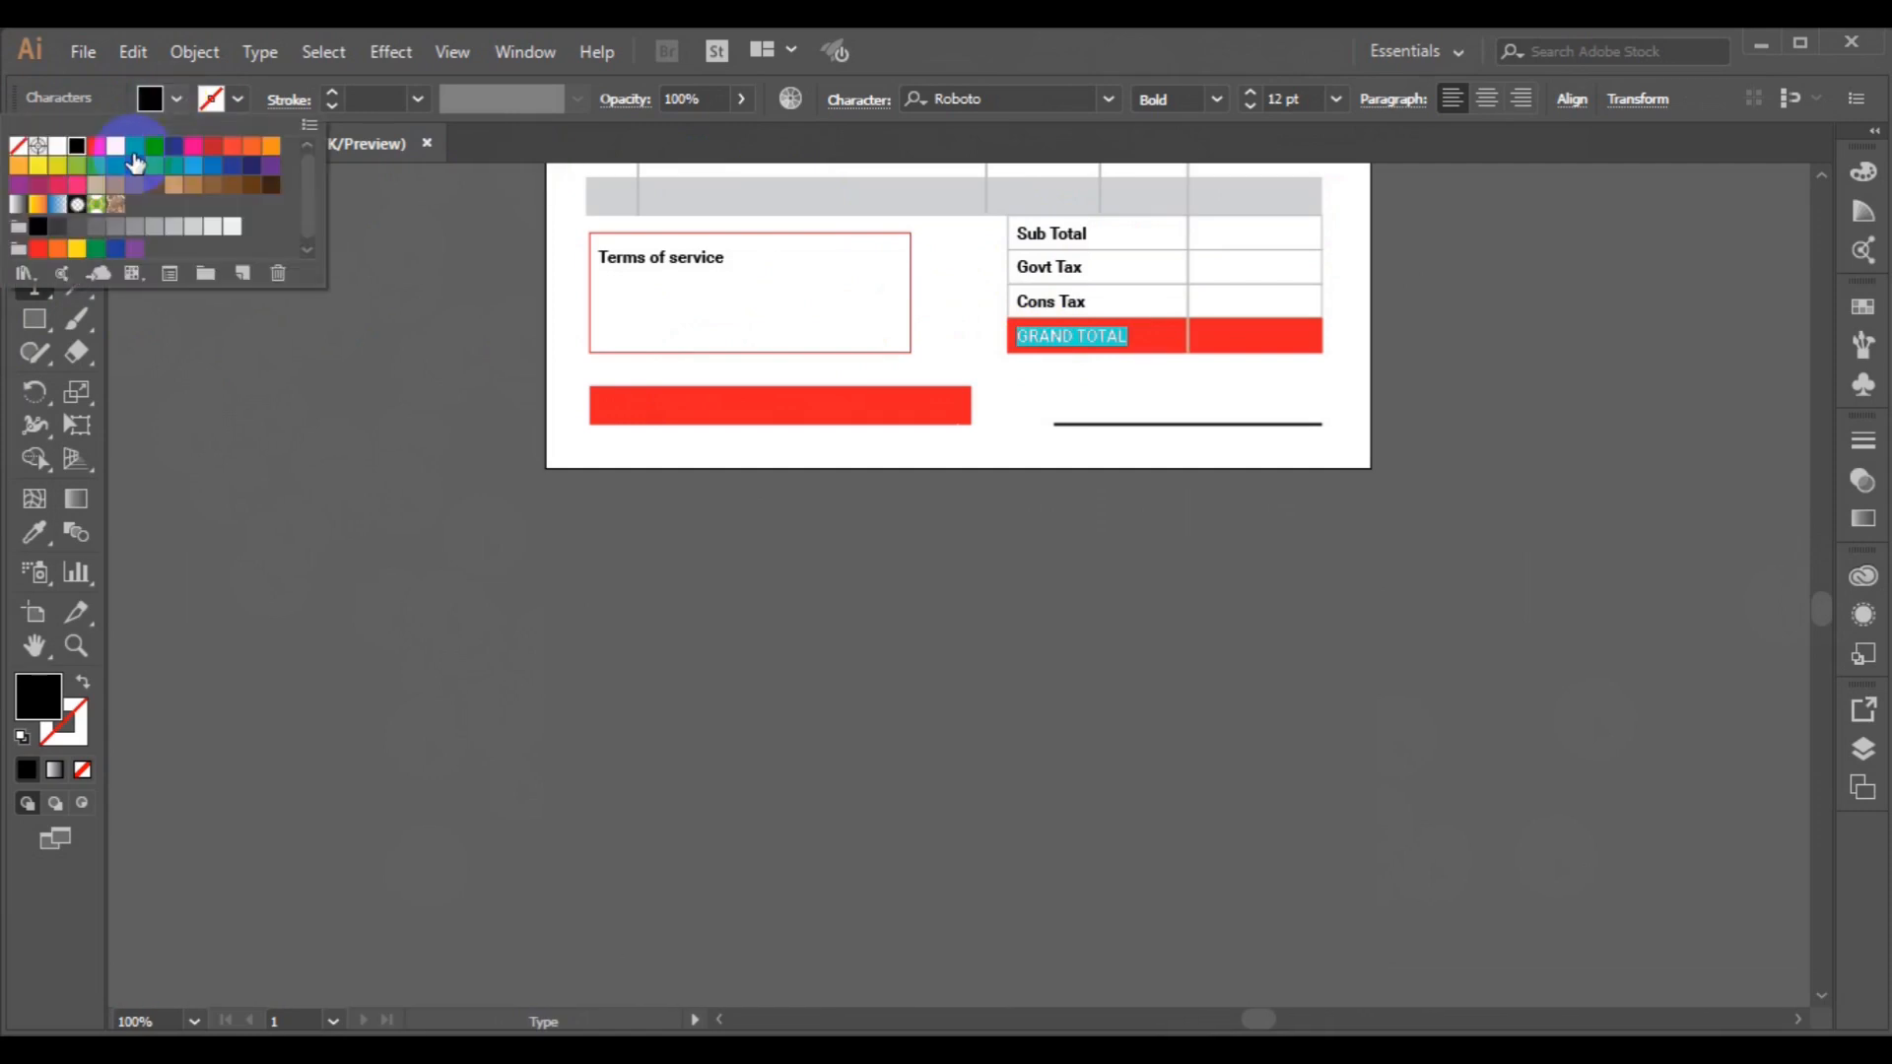
left_click(60, 148)
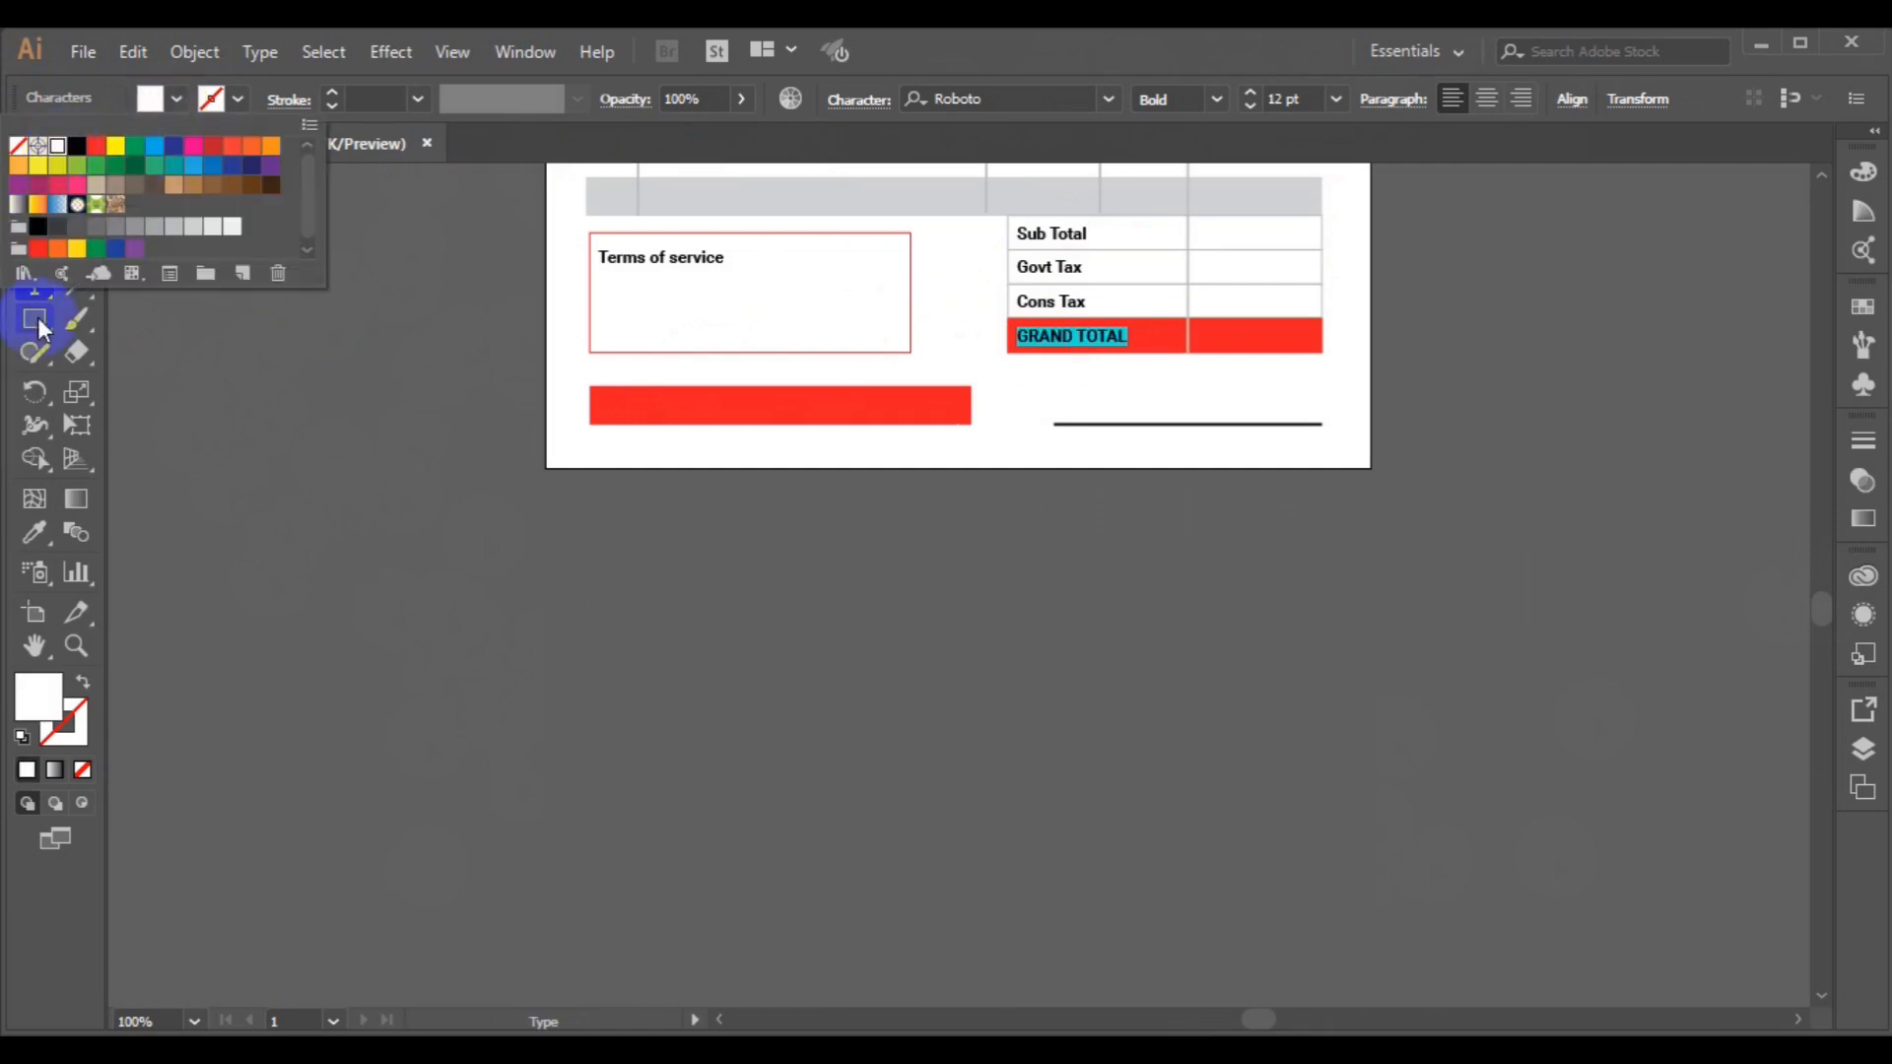
left_click(34, 179)
left_click(305, 534)
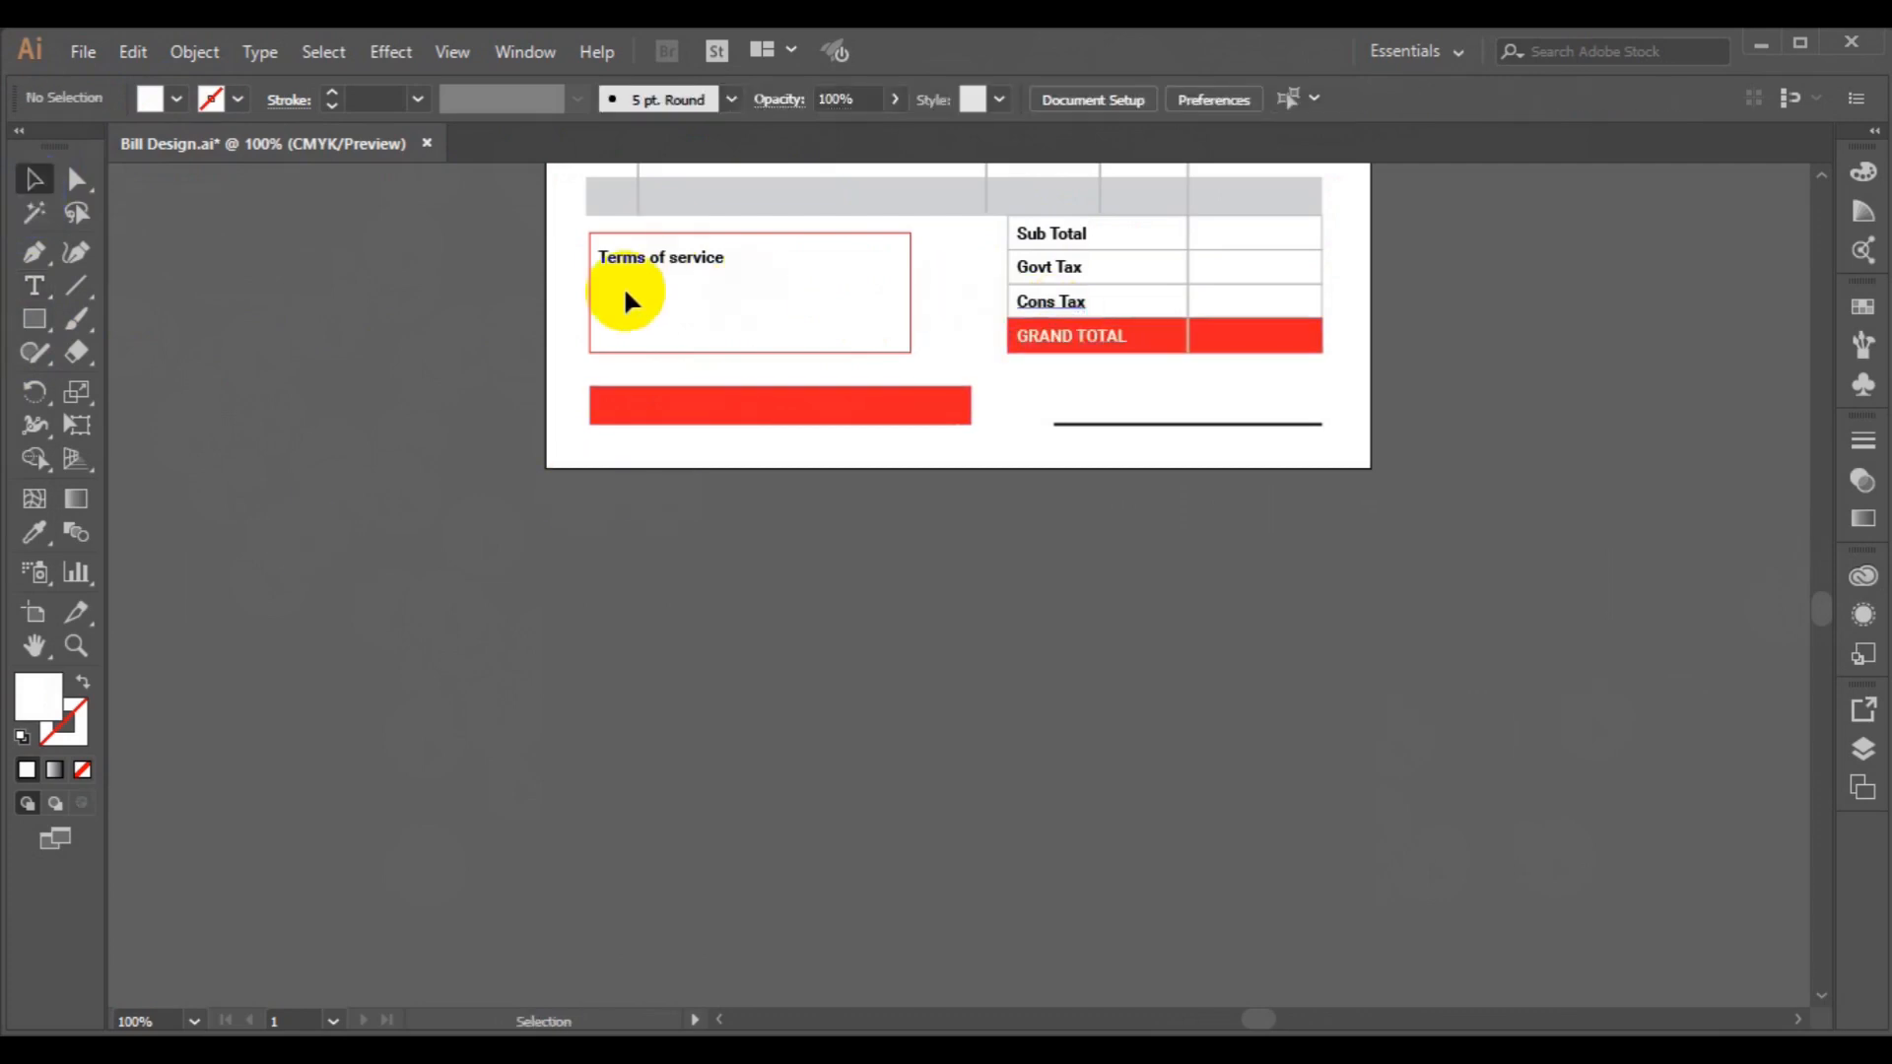
Copy the Terms of service label onto the red bar below its box and change the copy's text to "Thank you for your business.".
left_click(648, 256)
left_click(651, 262)
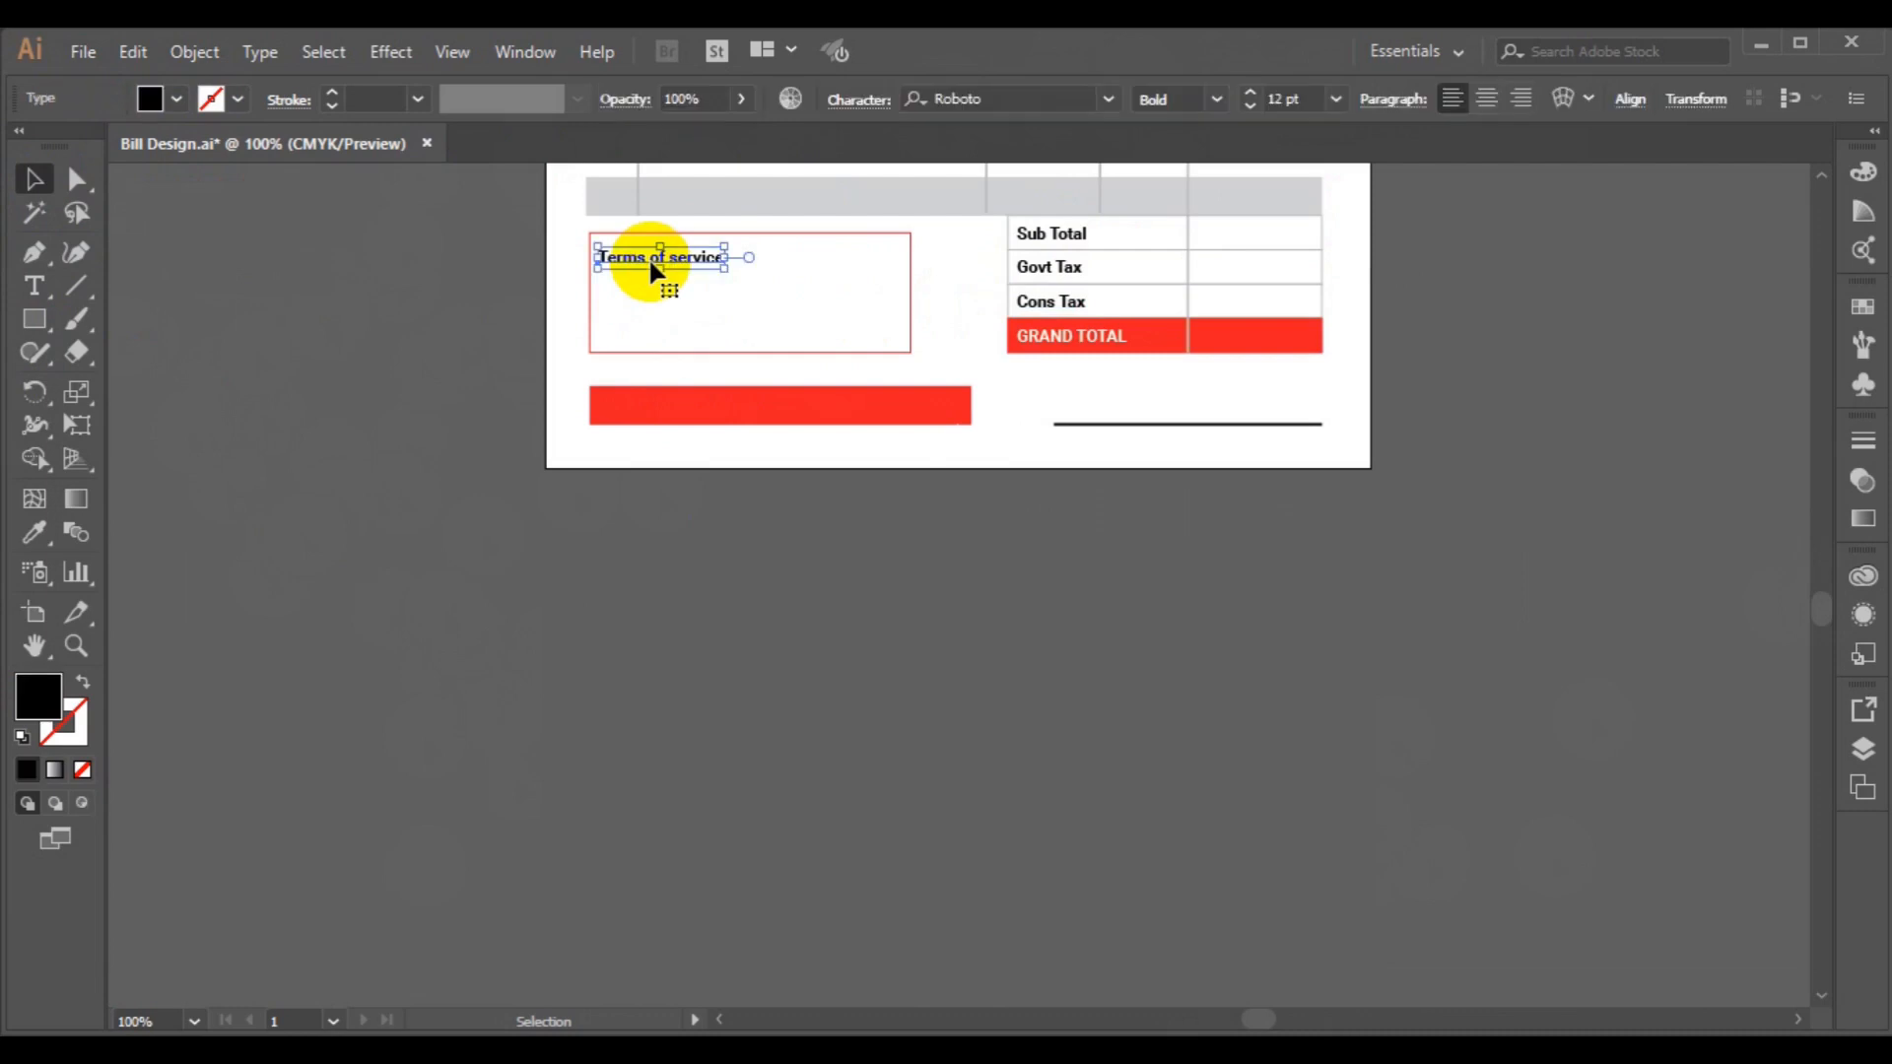
left_click_drag(647, 272, 669, 380)
left_click_drag(675, 404, 677, 412)
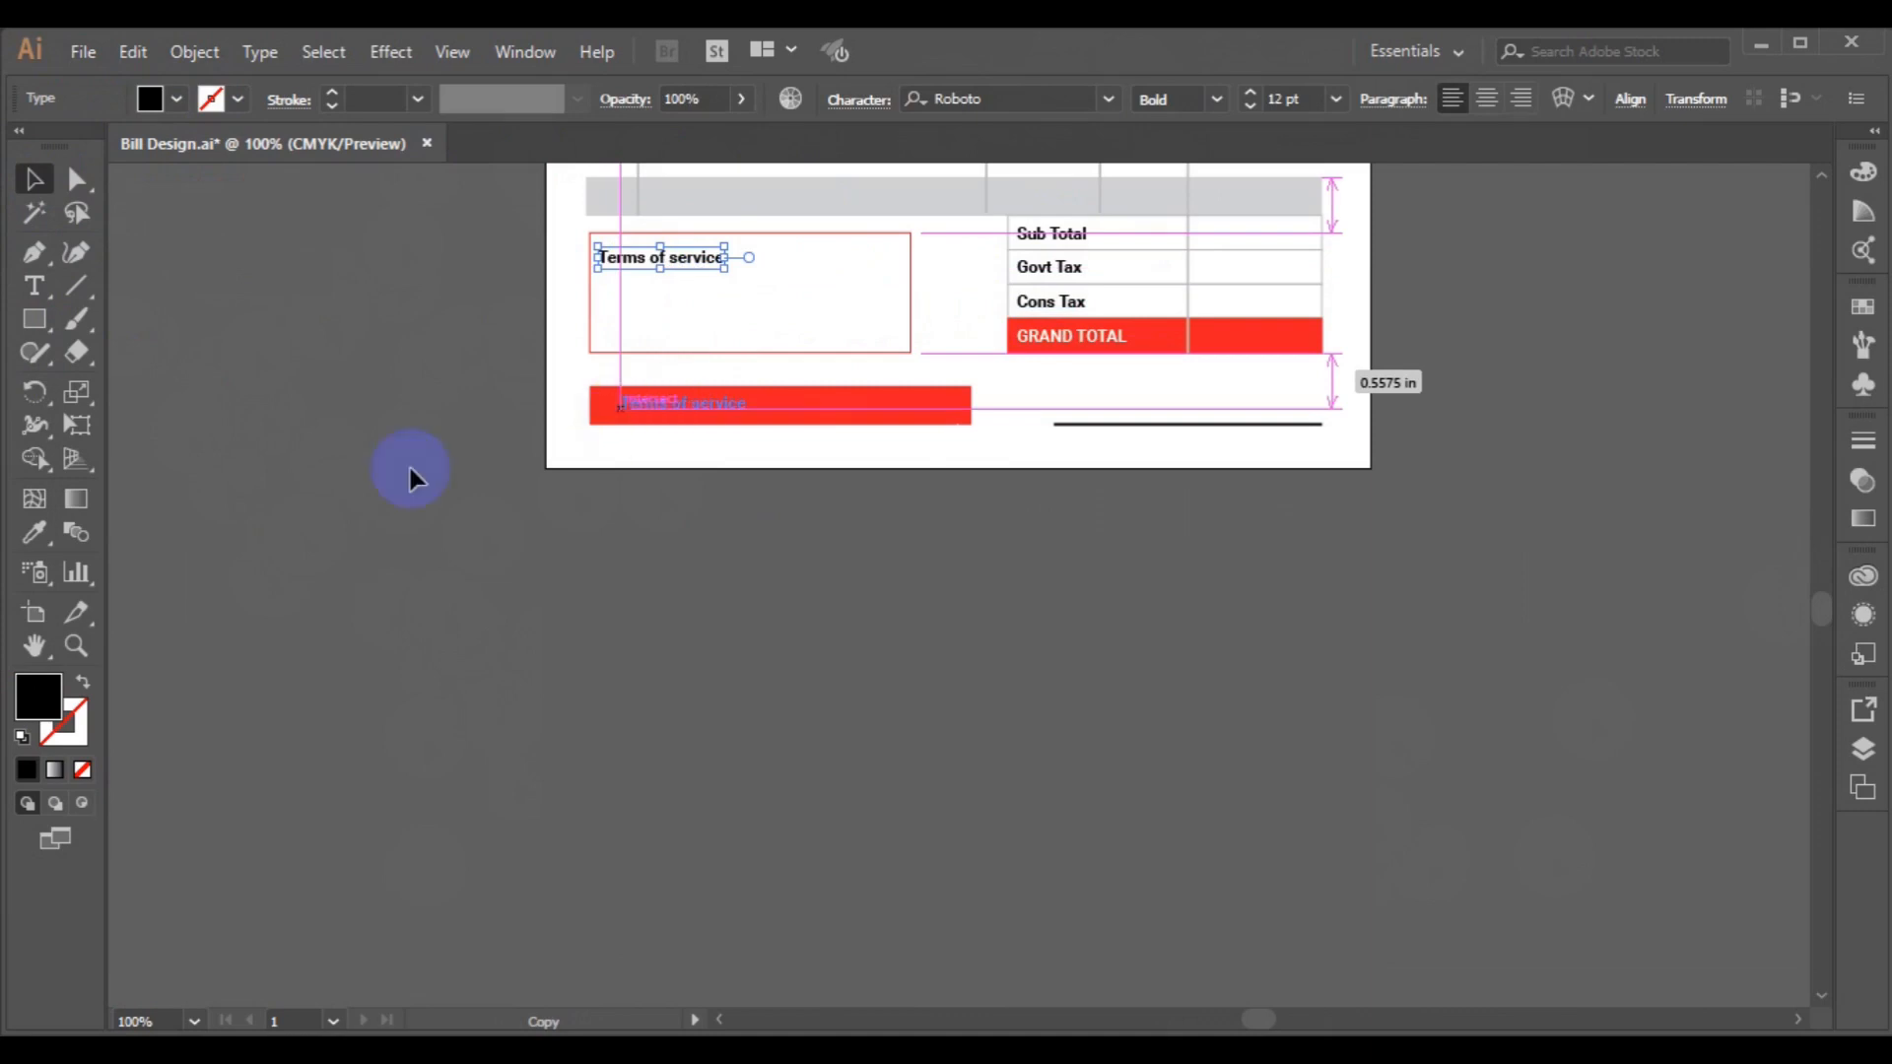
left_click(30, 287)
left_click(627, 404)
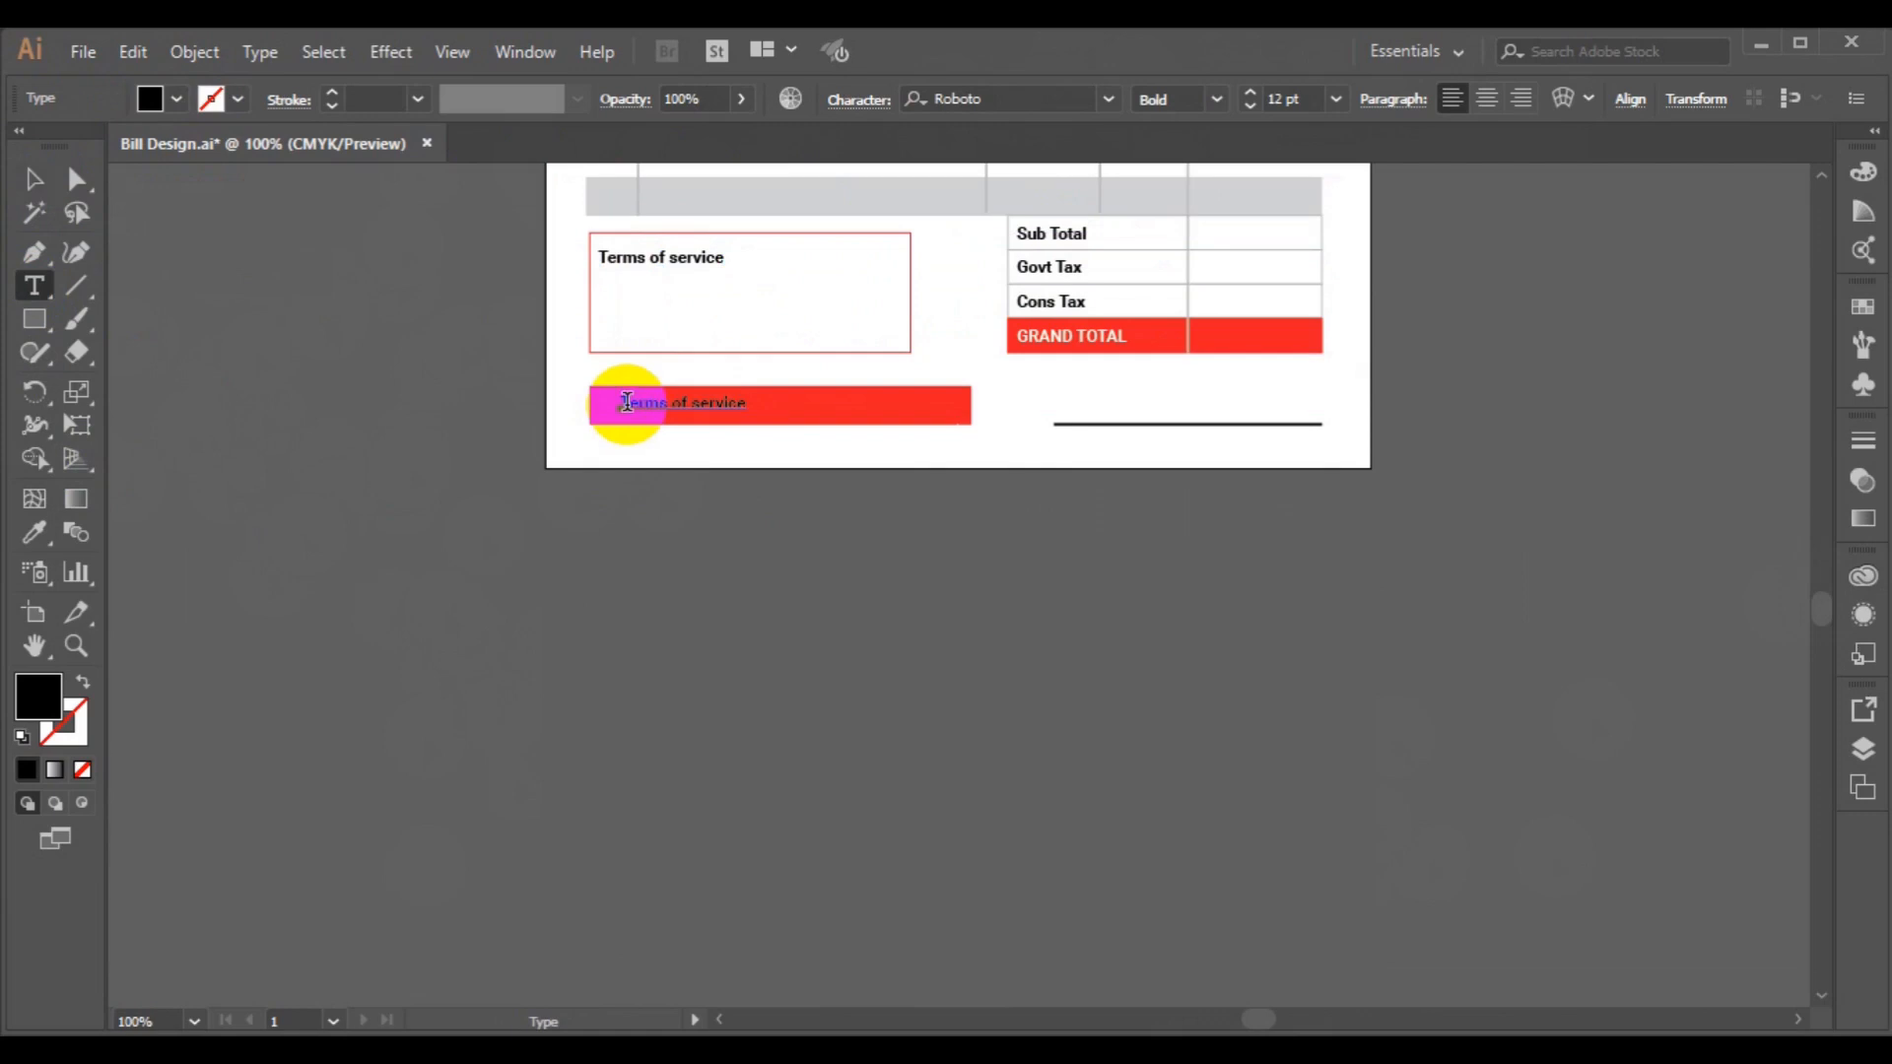
triple_click(627, 404)
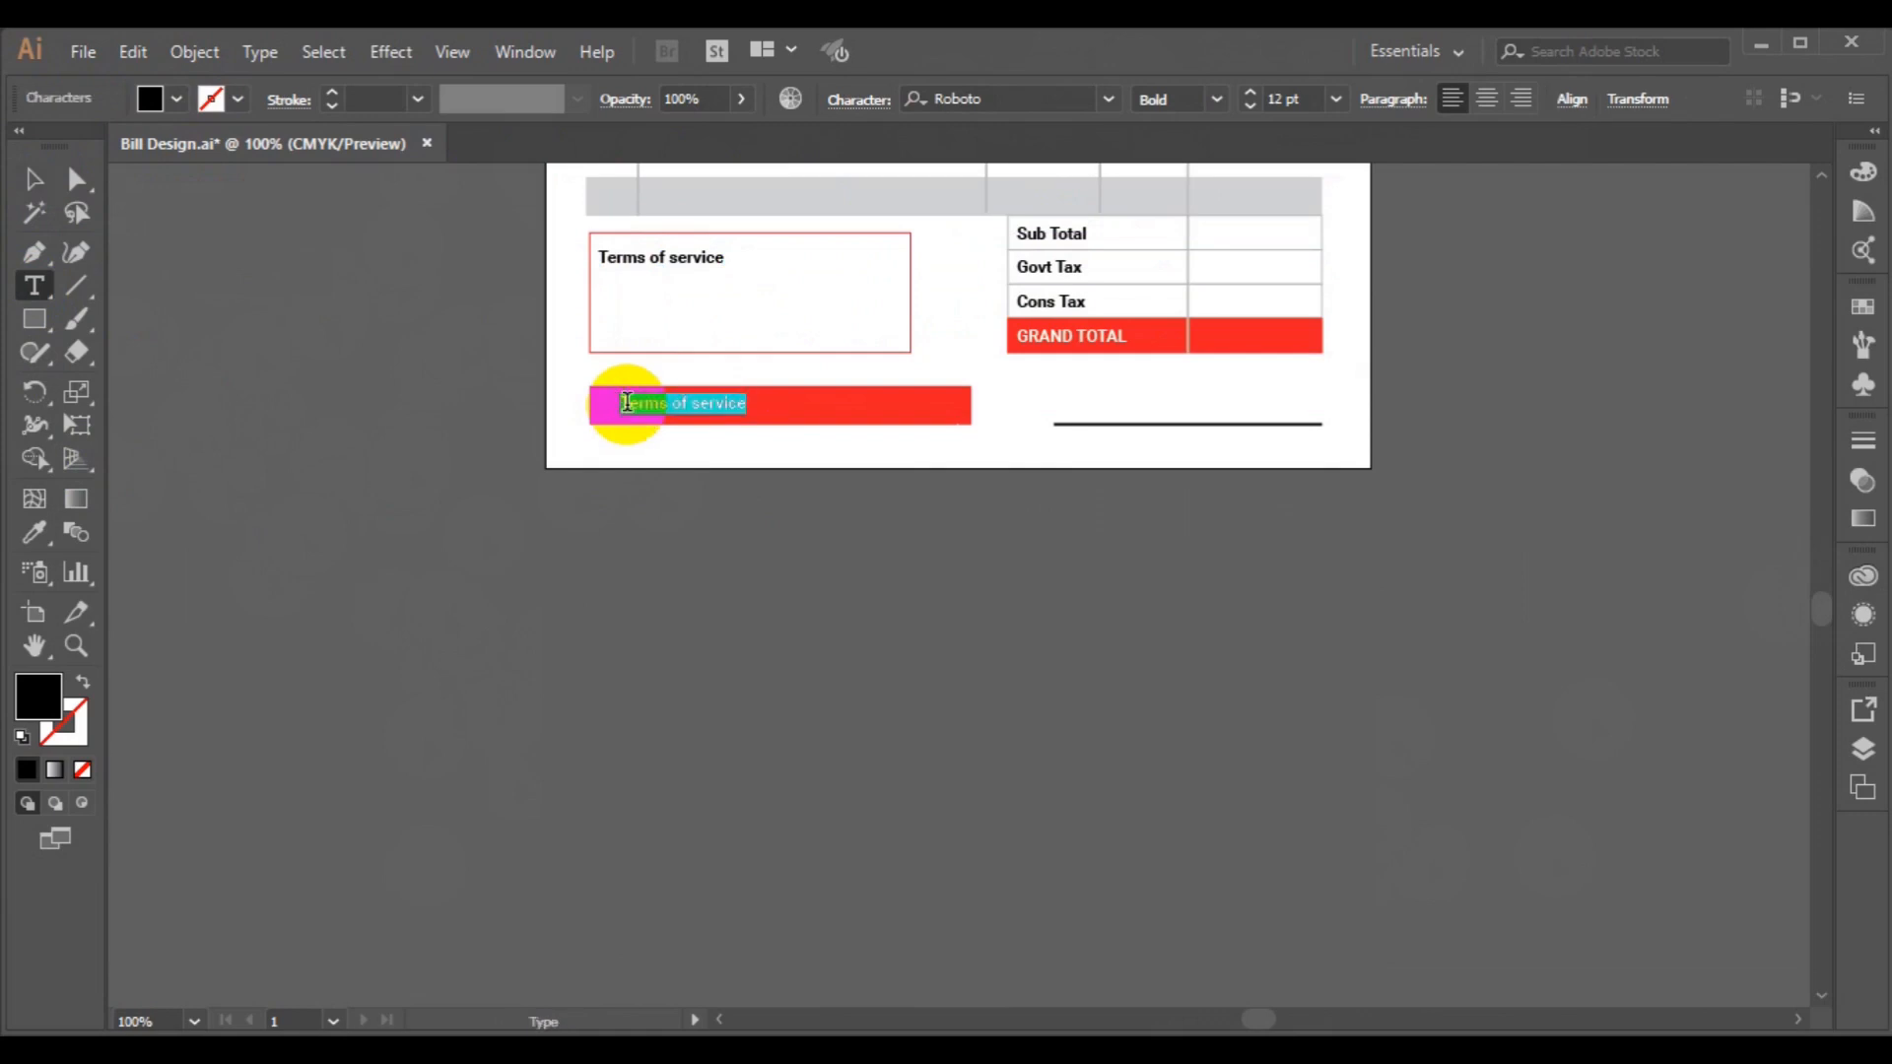
key("BackSpace")
type("Thank you for y")
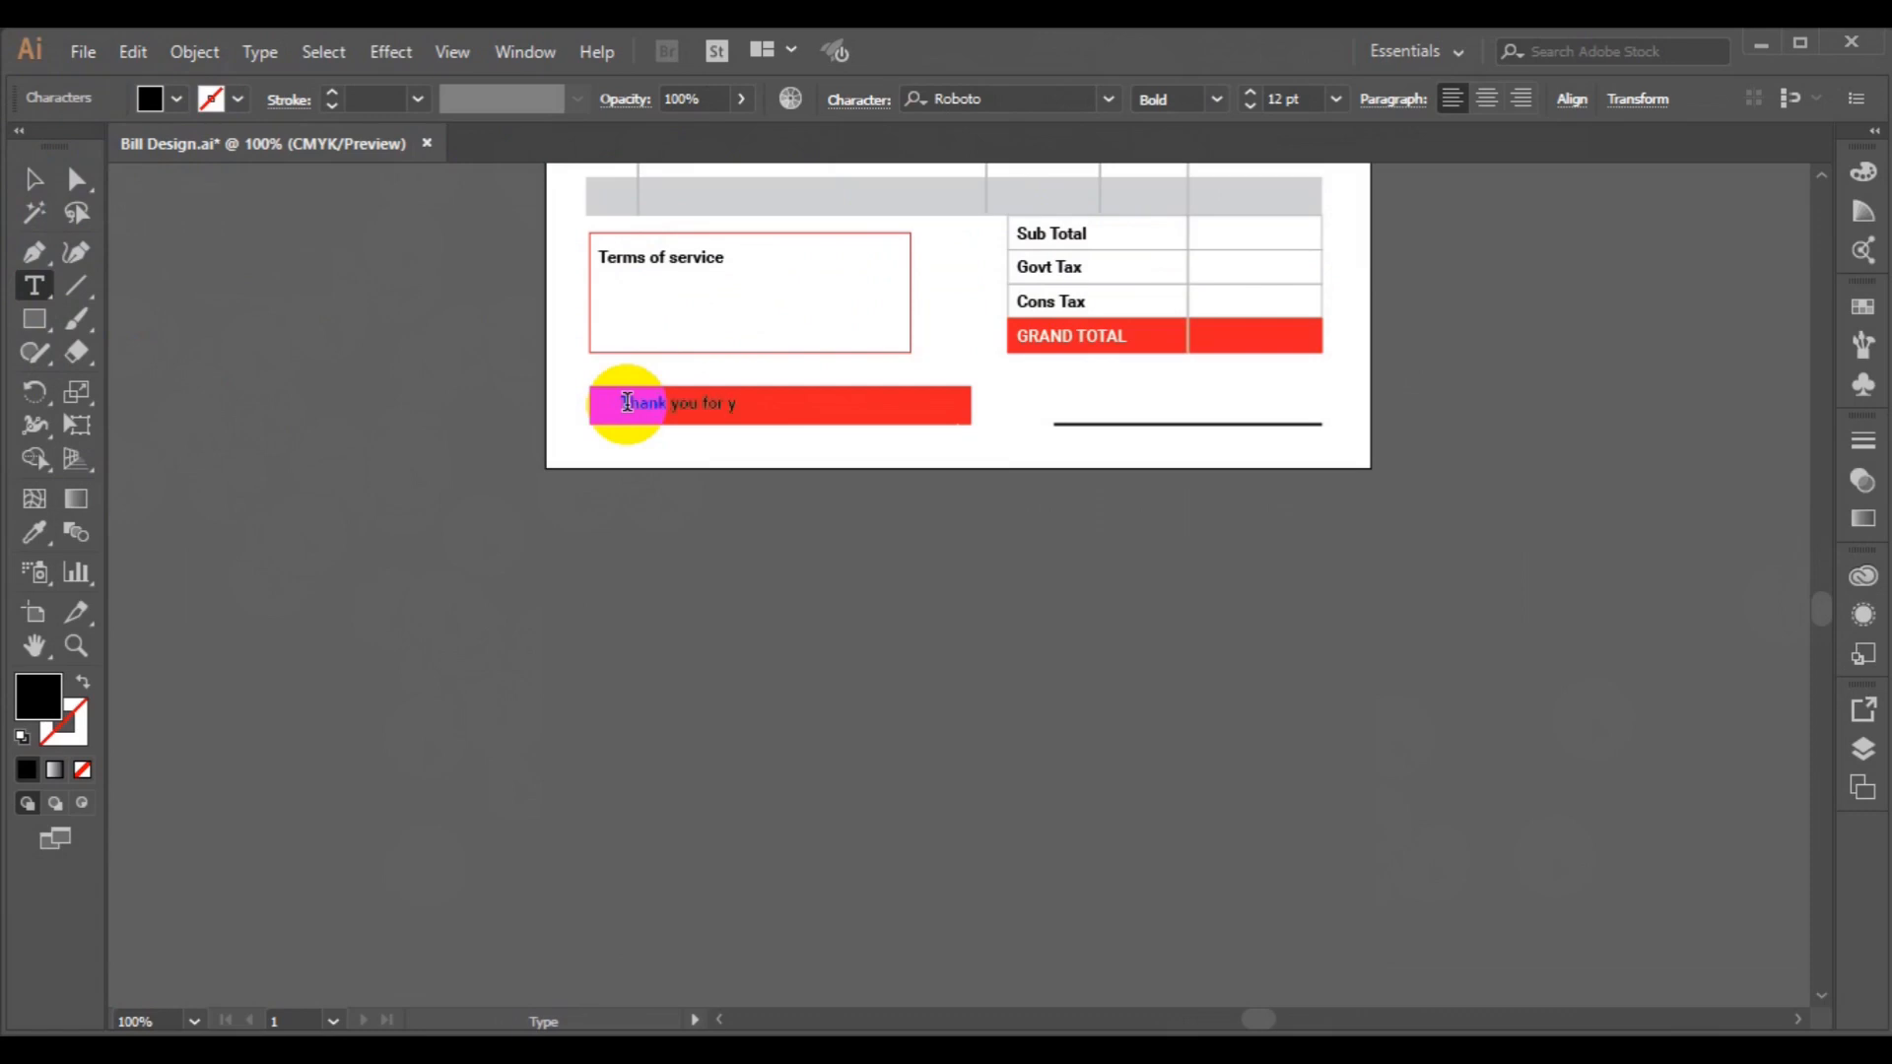
type("our business.")
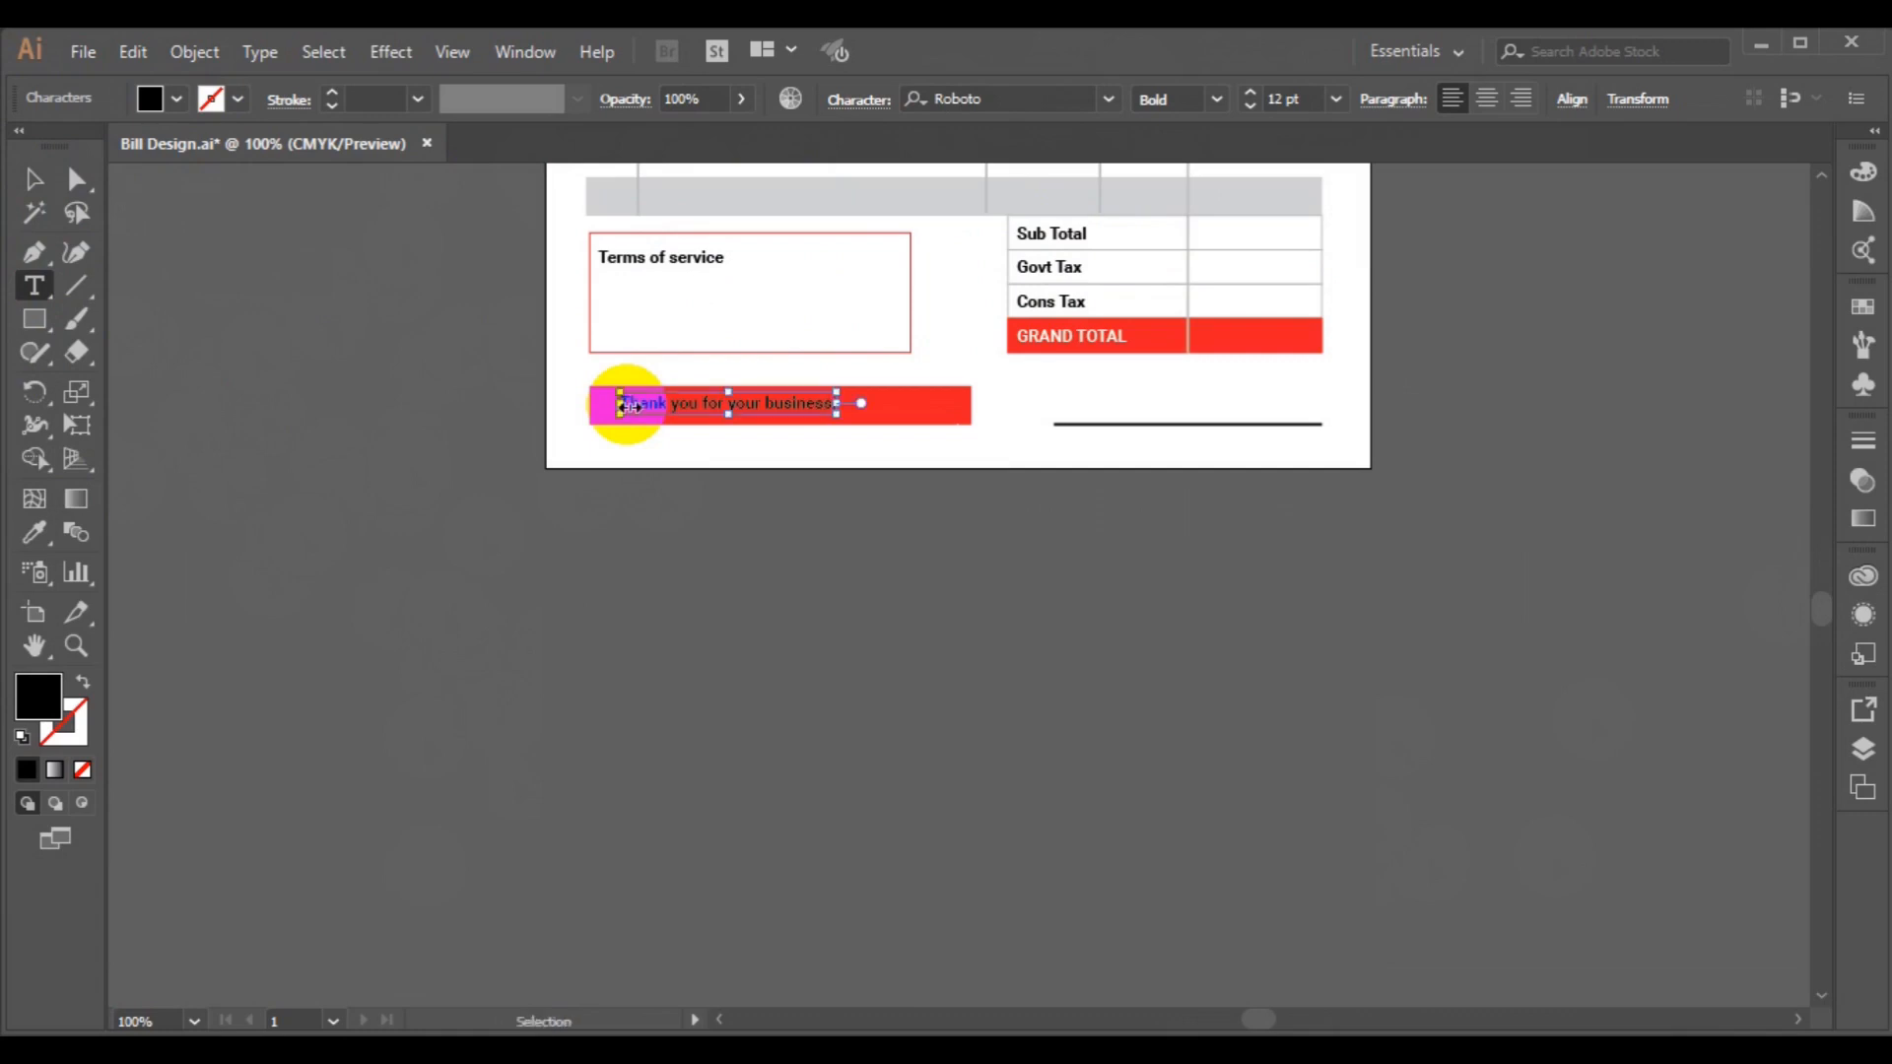
Set the fill of the thank-you text on the red bar to white and deselect it.
key("ctrl+a")
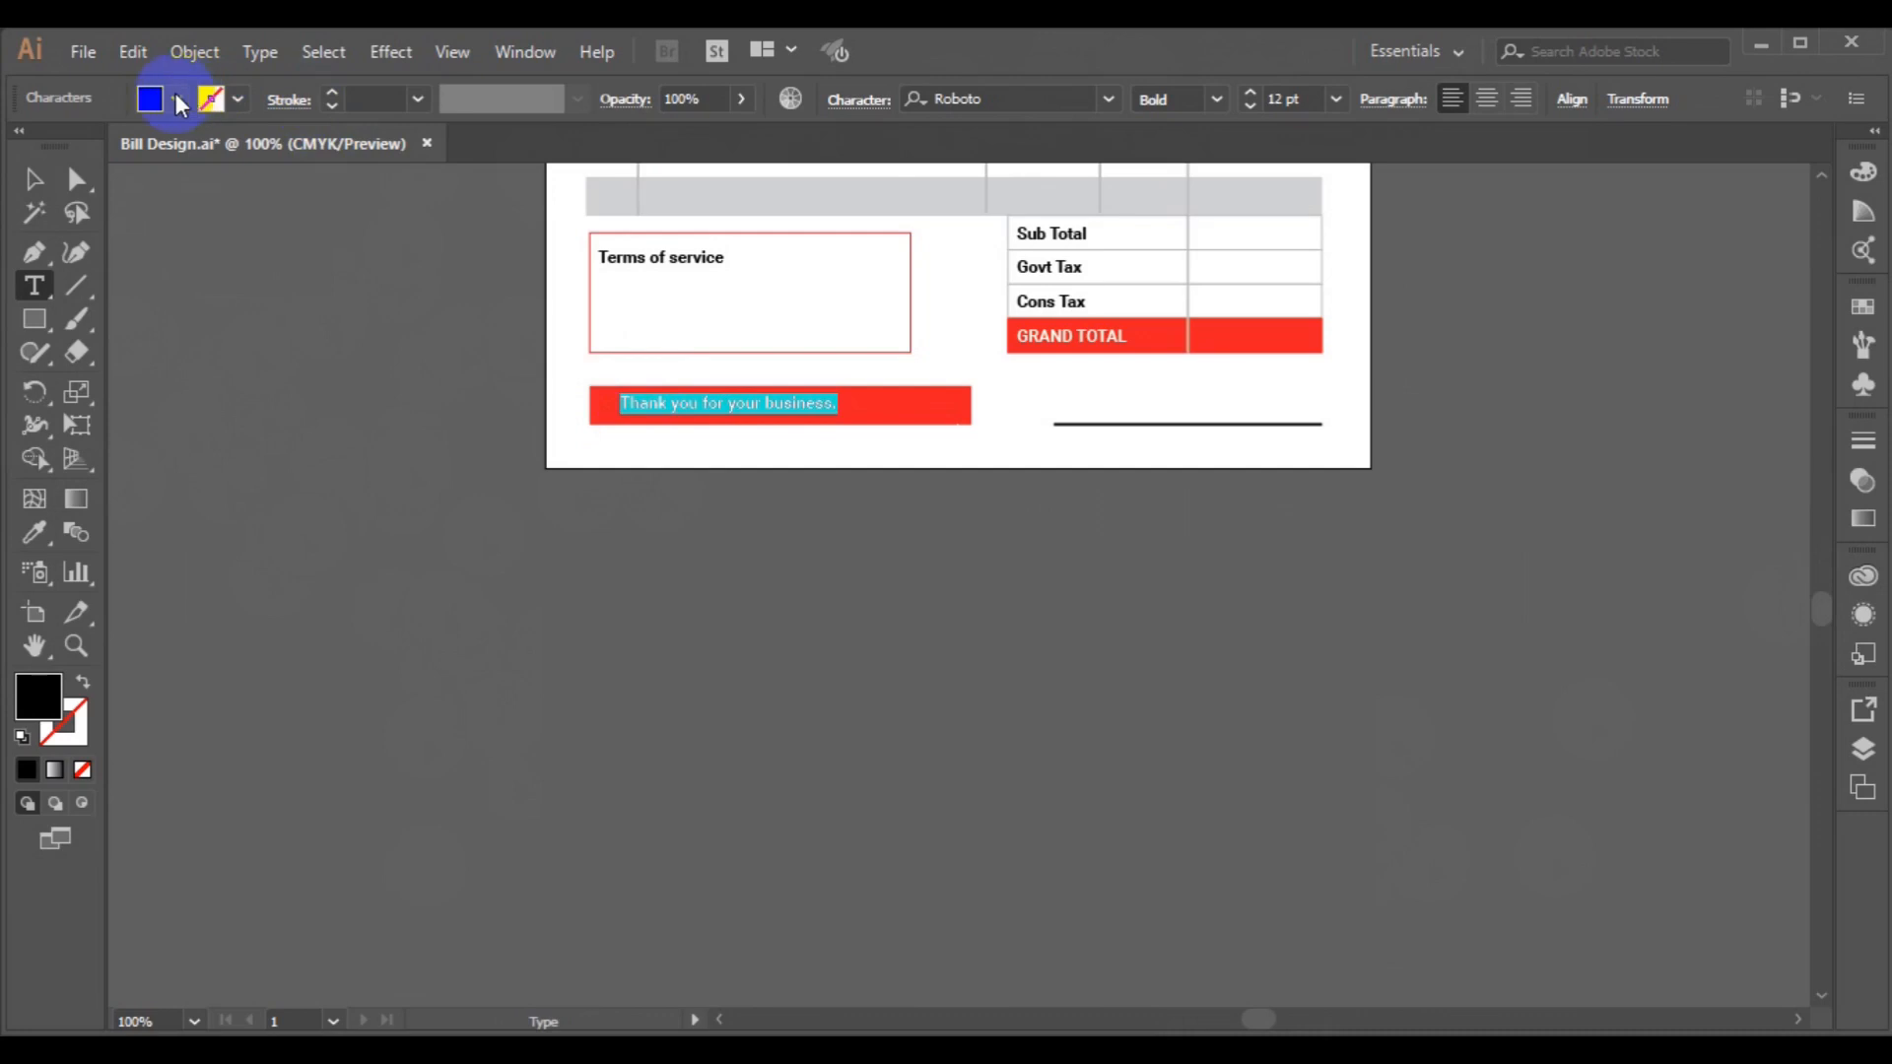
left_click(173, 98)
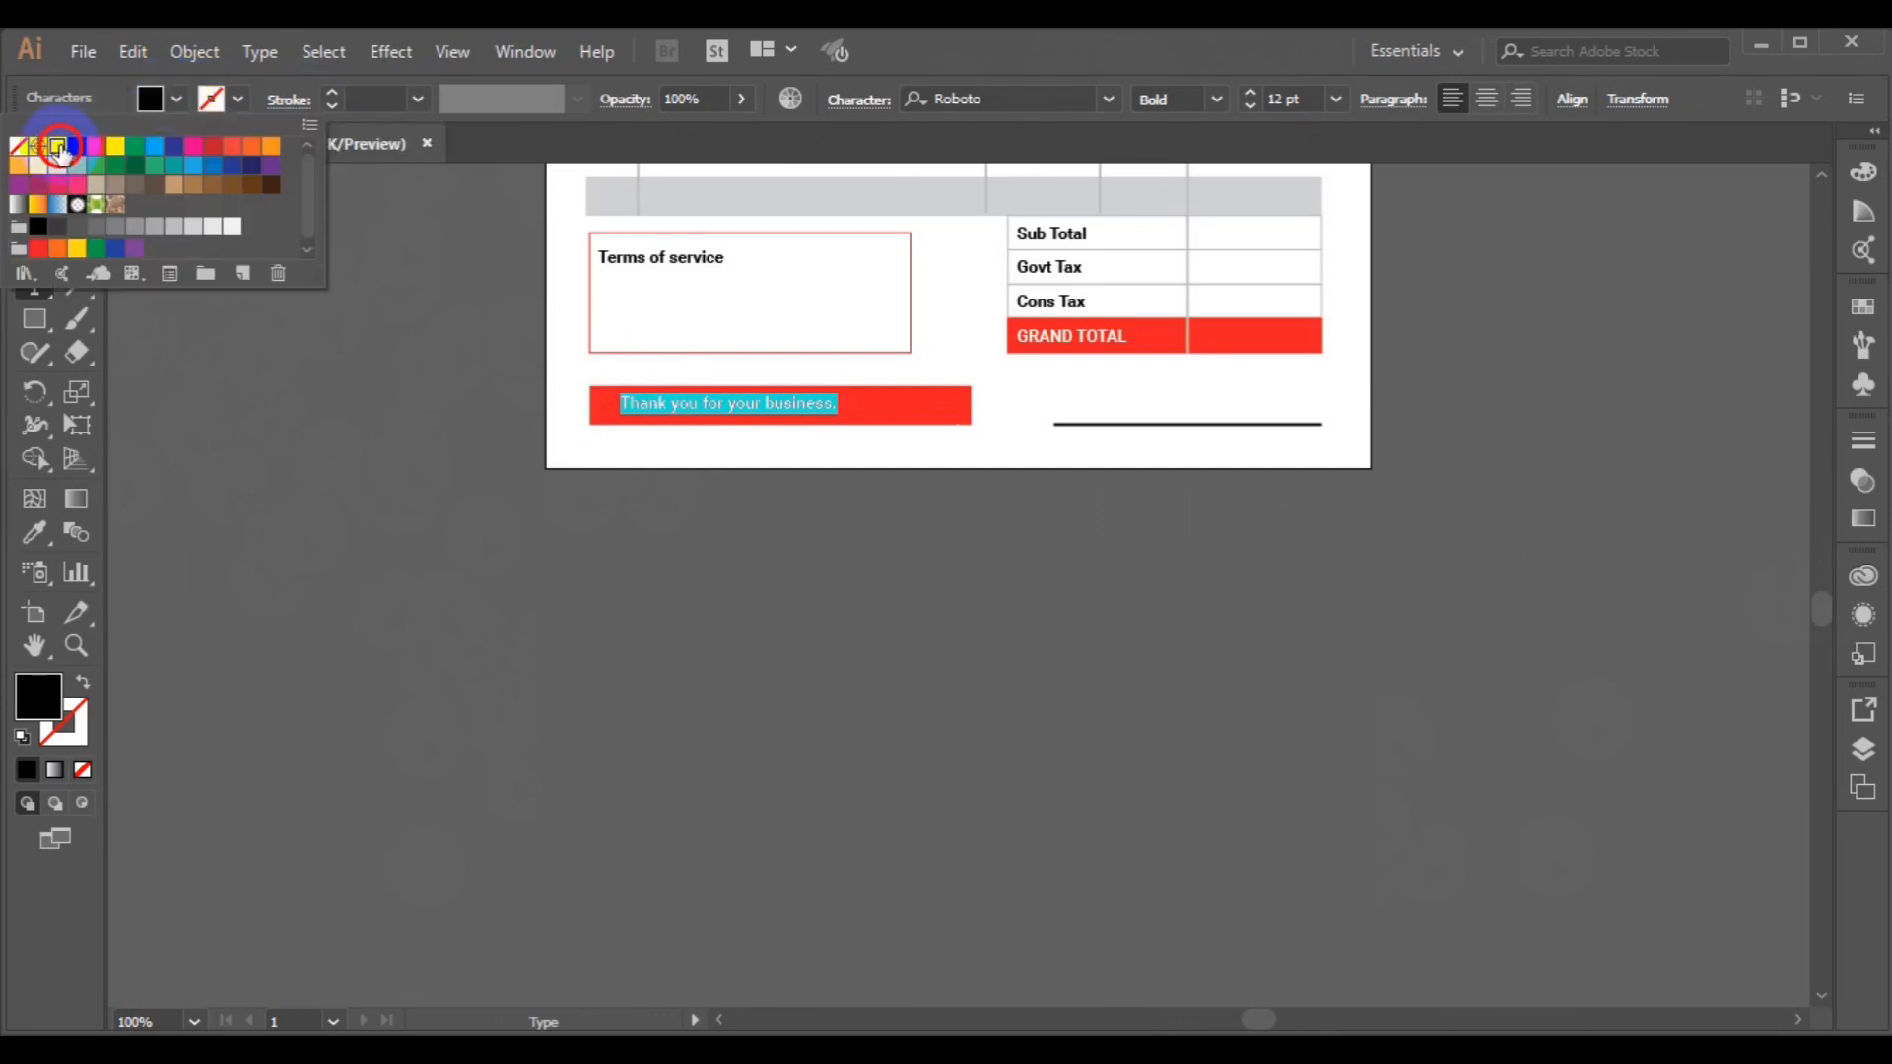
left_click(57, 145)
left_click(34, 186)
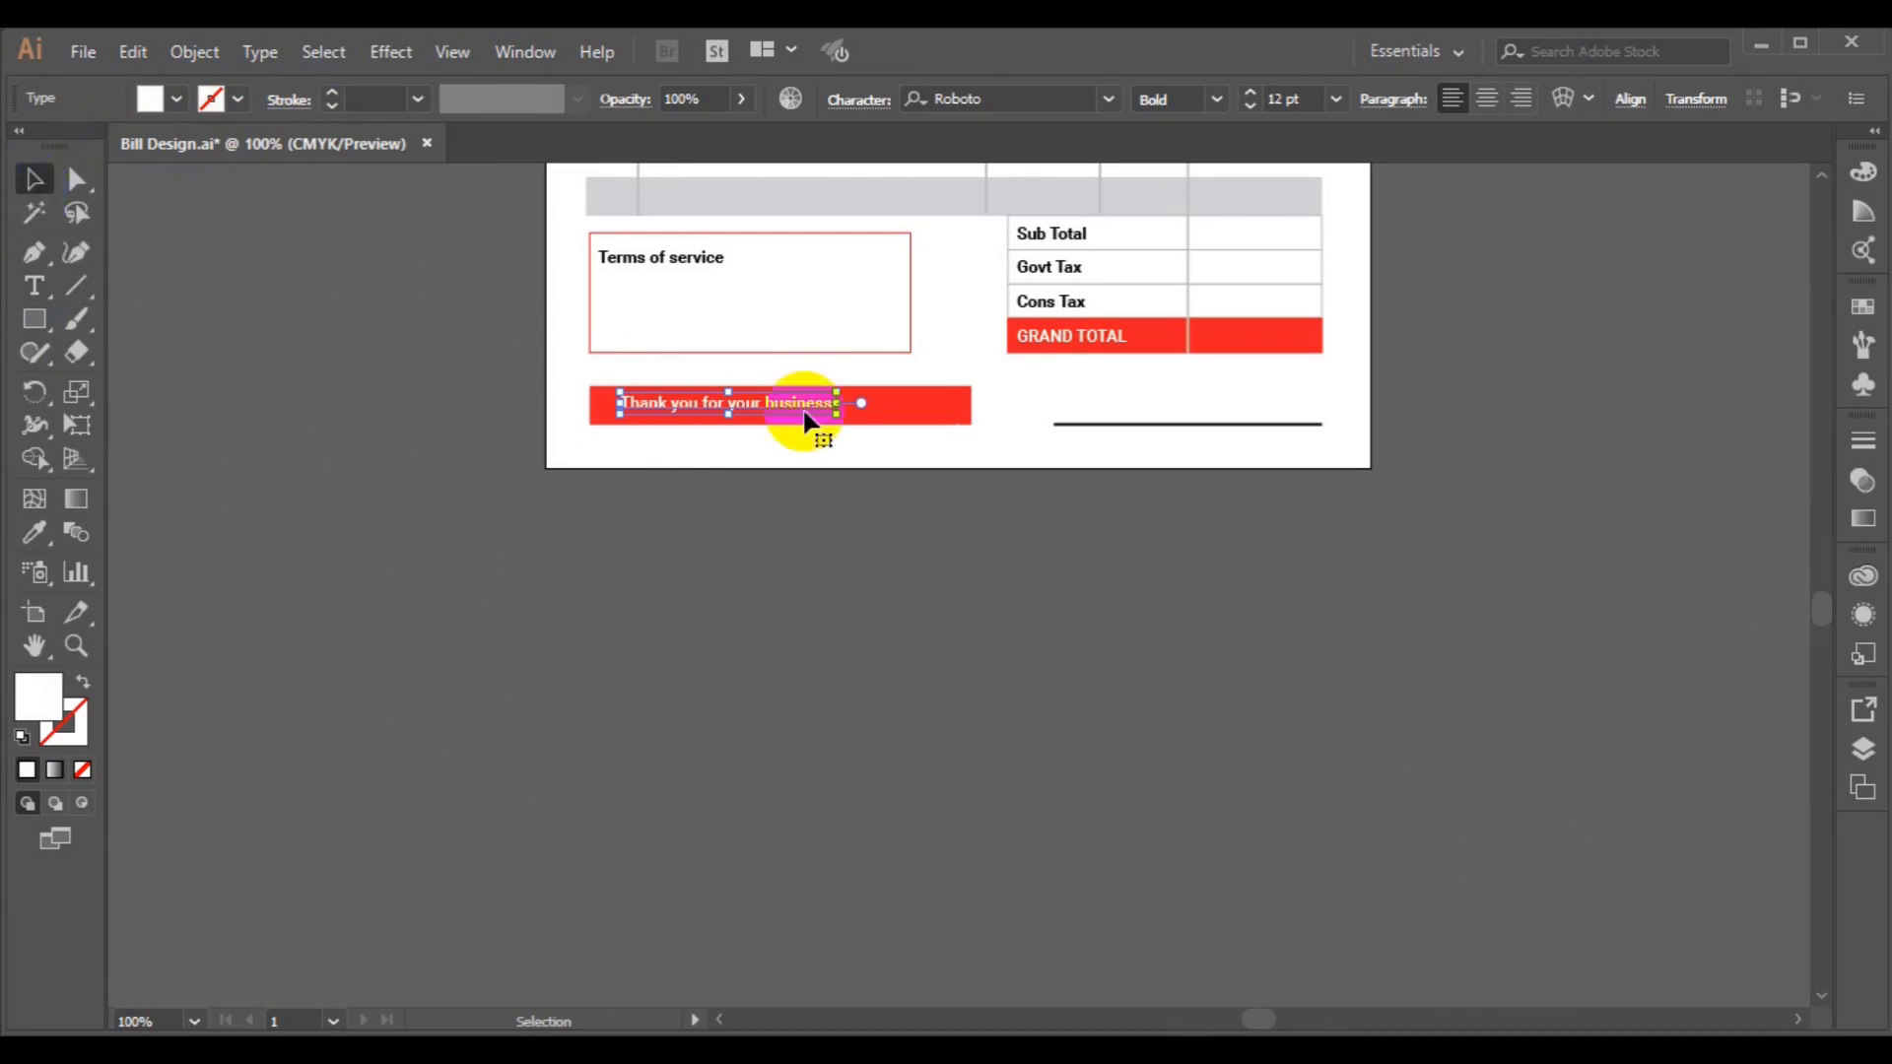
left_click(990, 582)
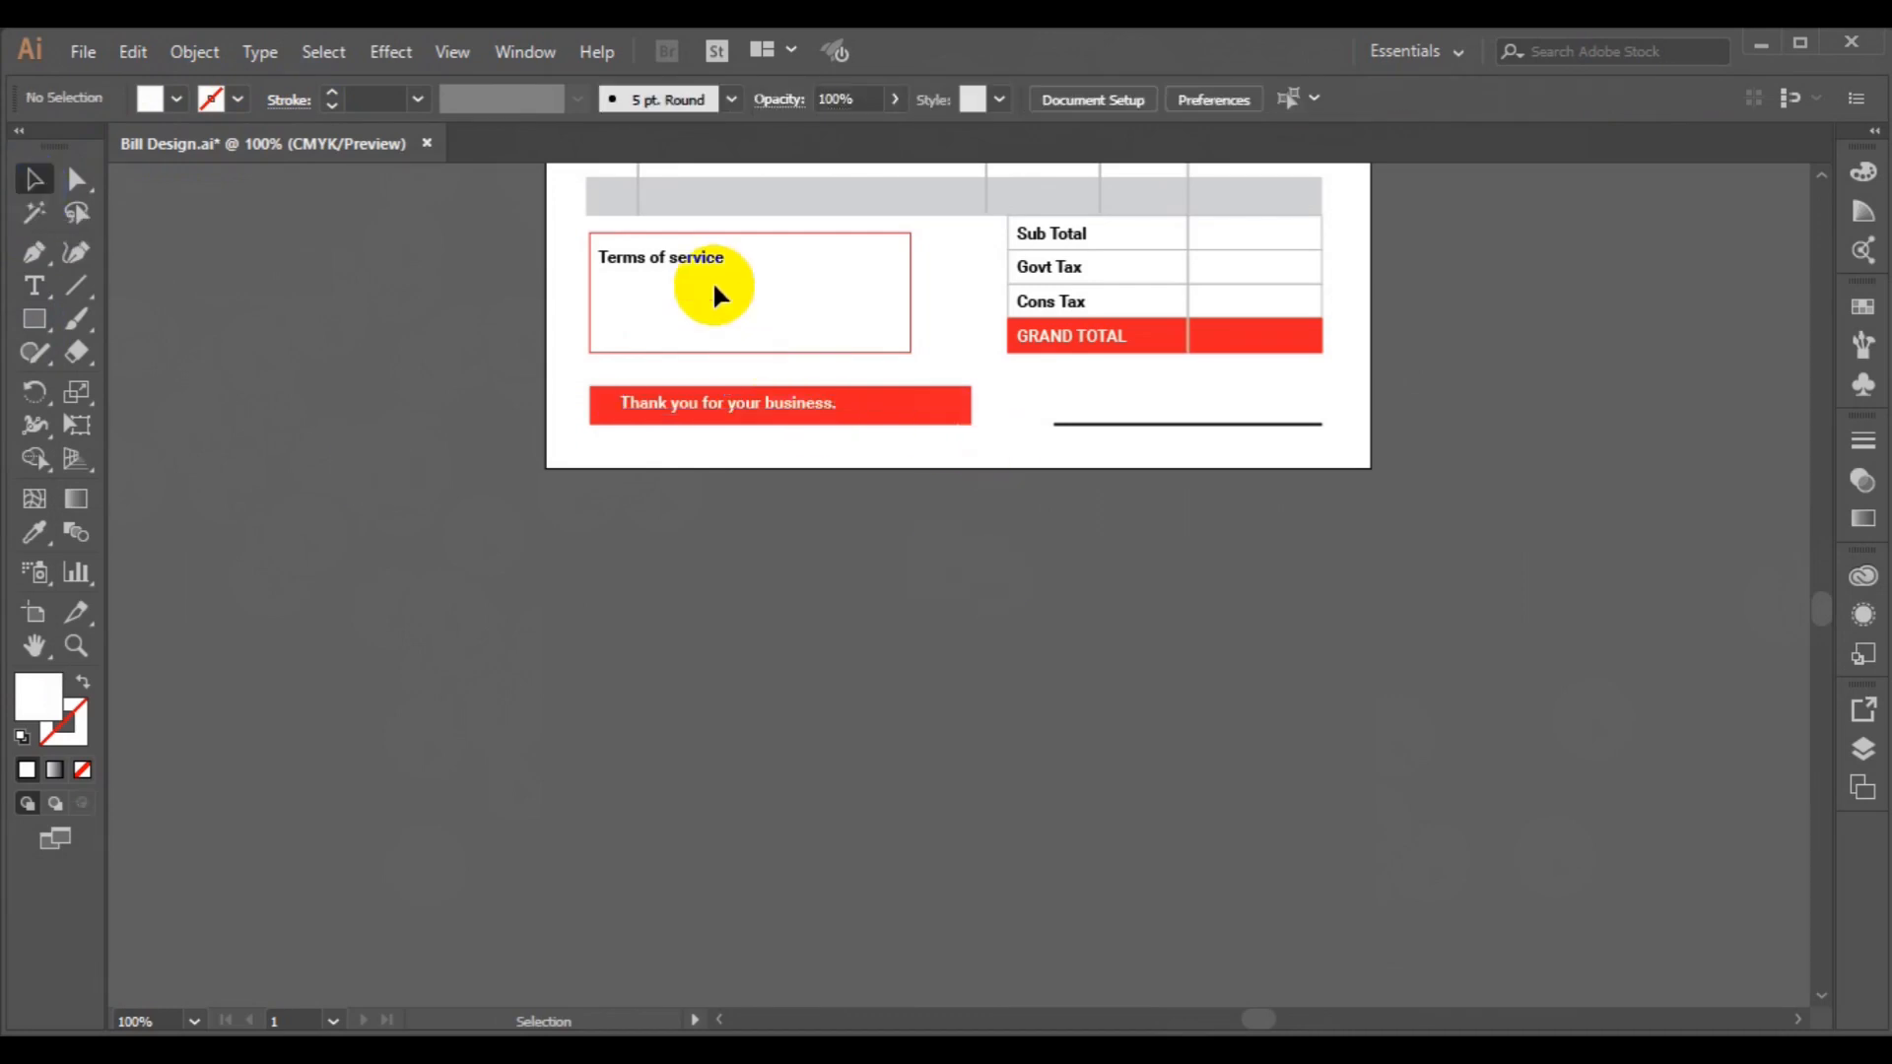
Copy the Terms of service label to just below the black signature line and change the copy's text to "Signature".
left_click(672, 259)
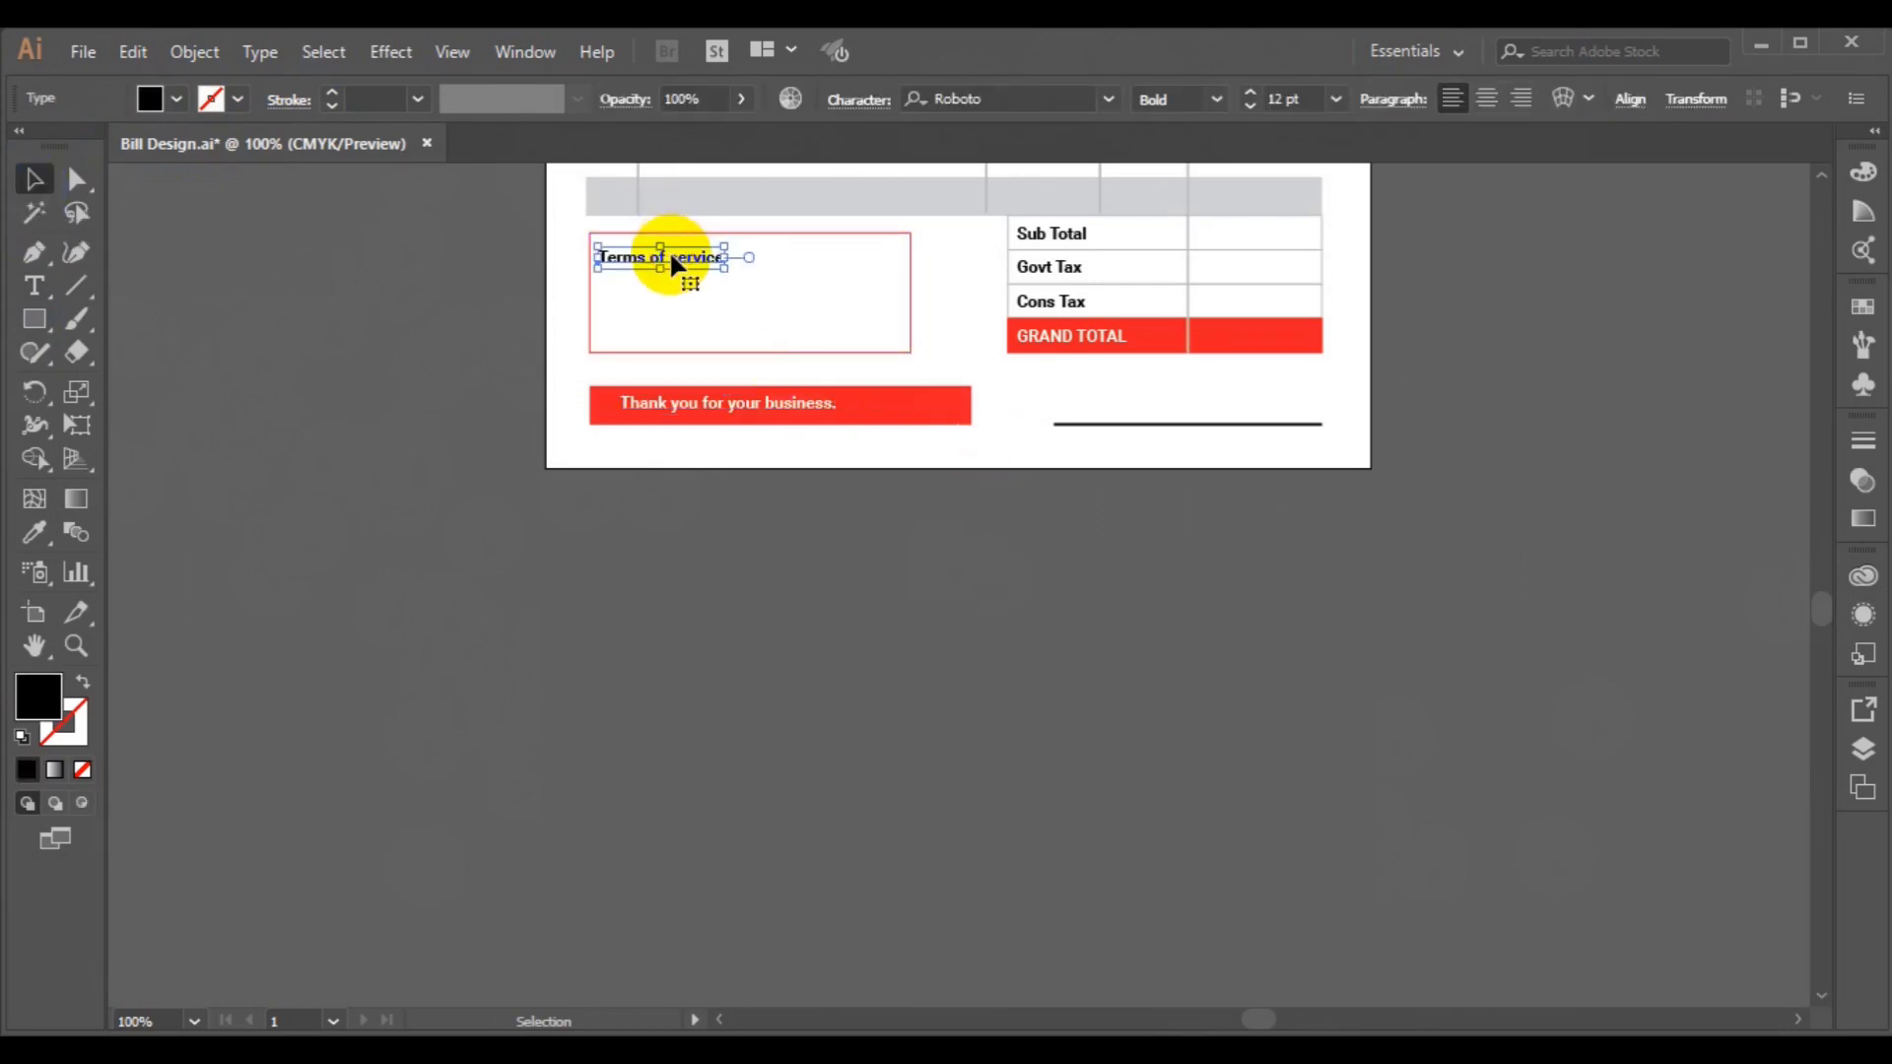
mouse_move(670, 258)
left_mouse_down()
mouse_move(856, 430)
mouse_move(1203, 441)
left_mouse_up()
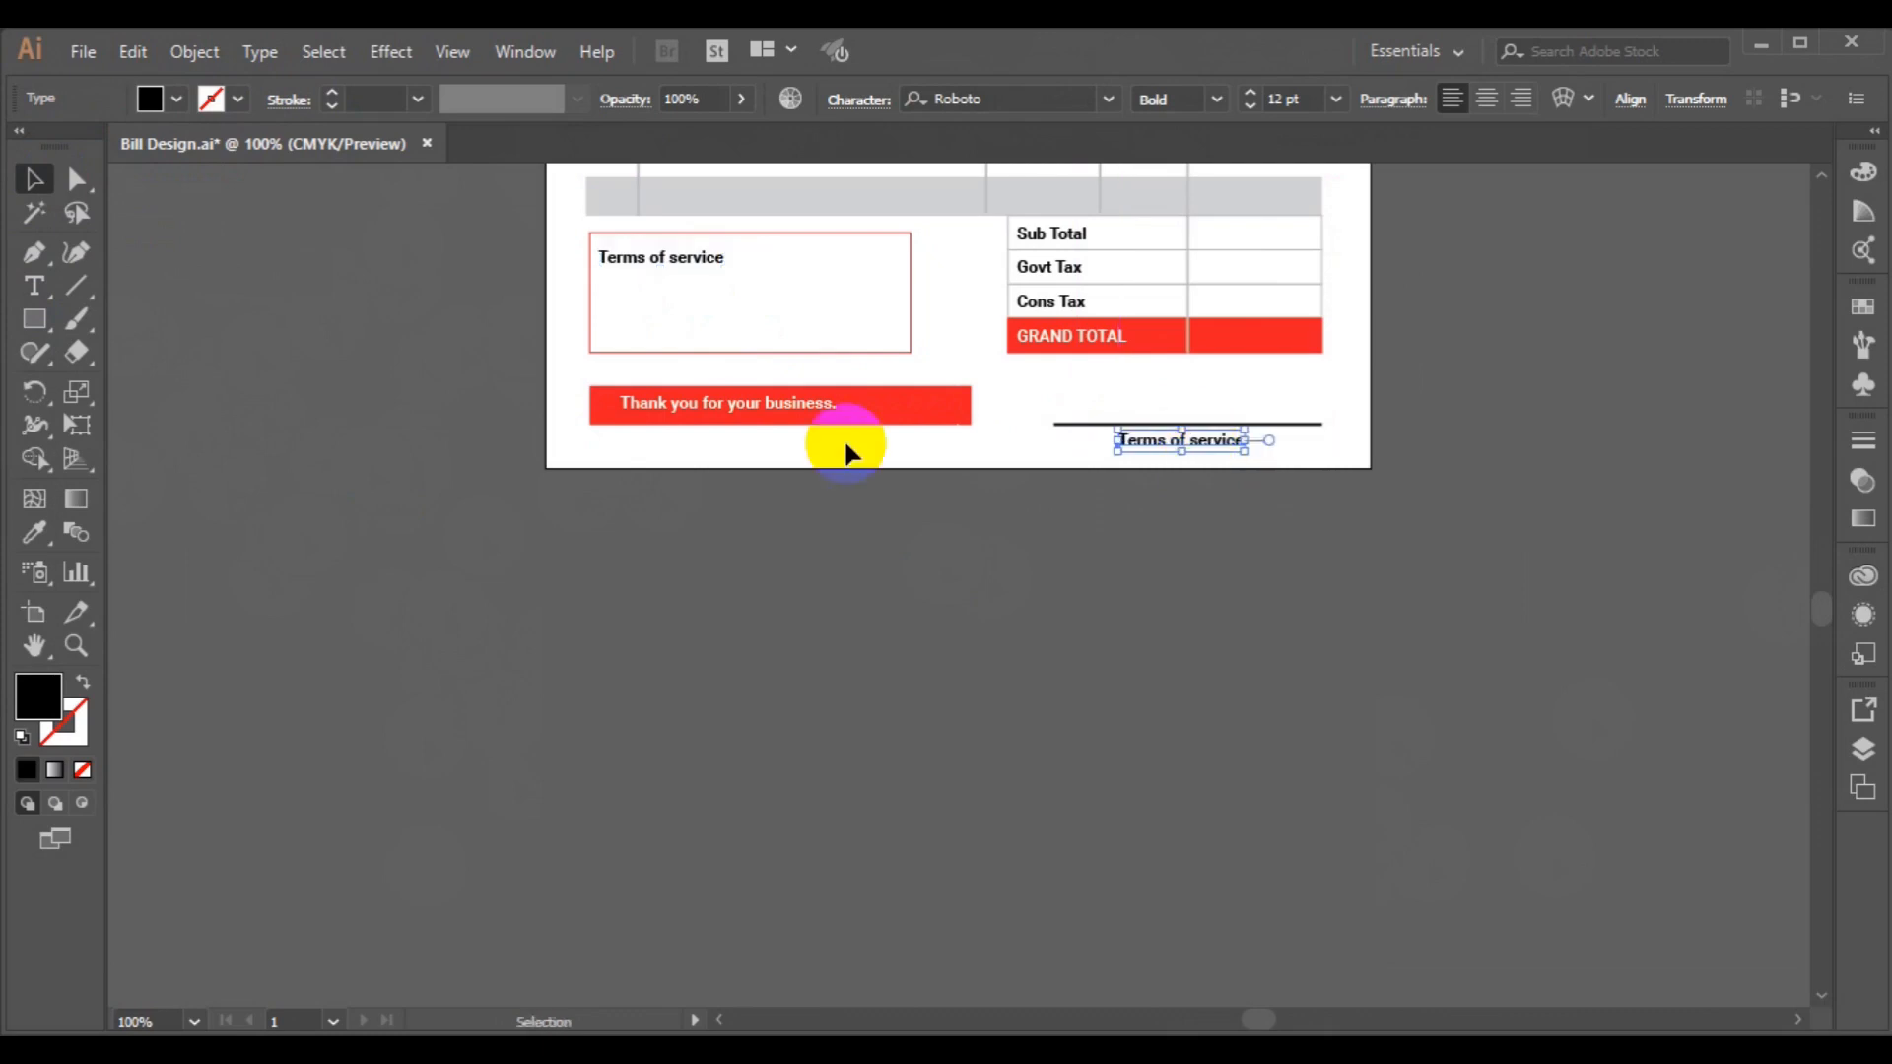
left_click(36, 287)
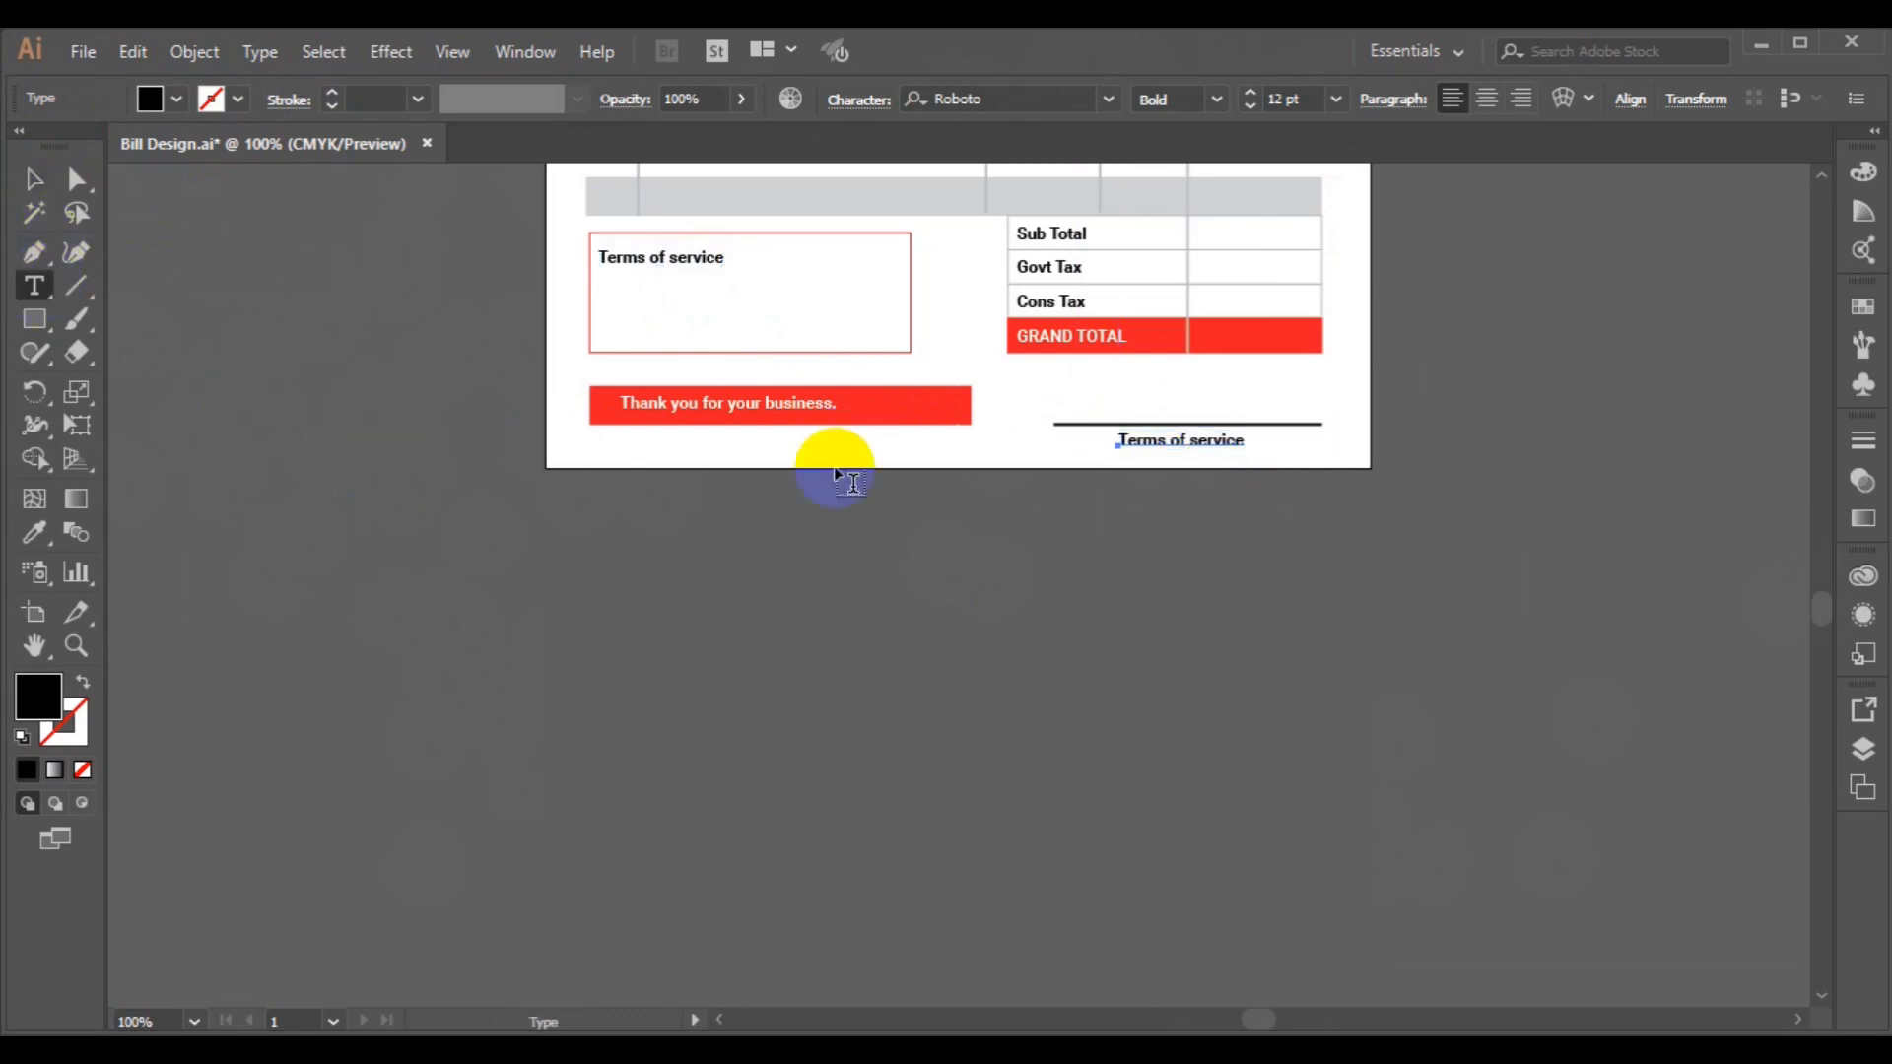
left_click(1171, 441)
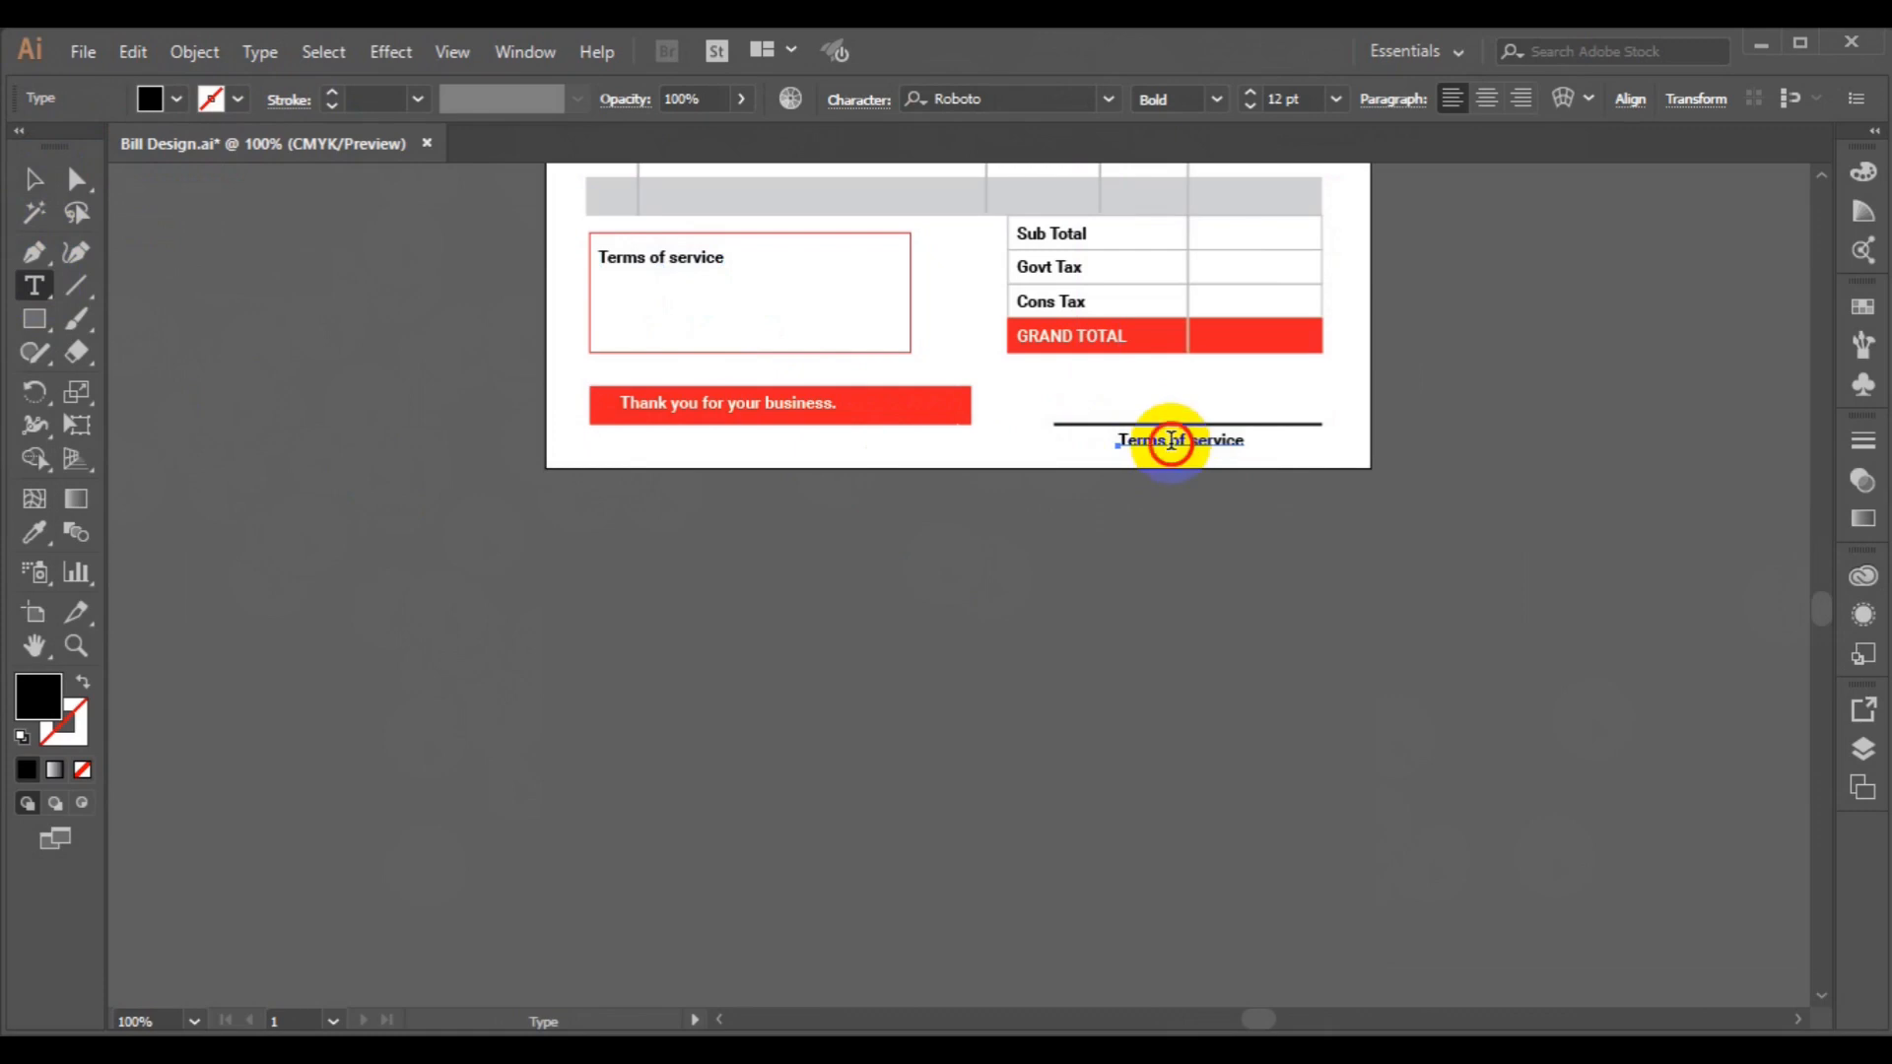
triple_click(1171, 441)
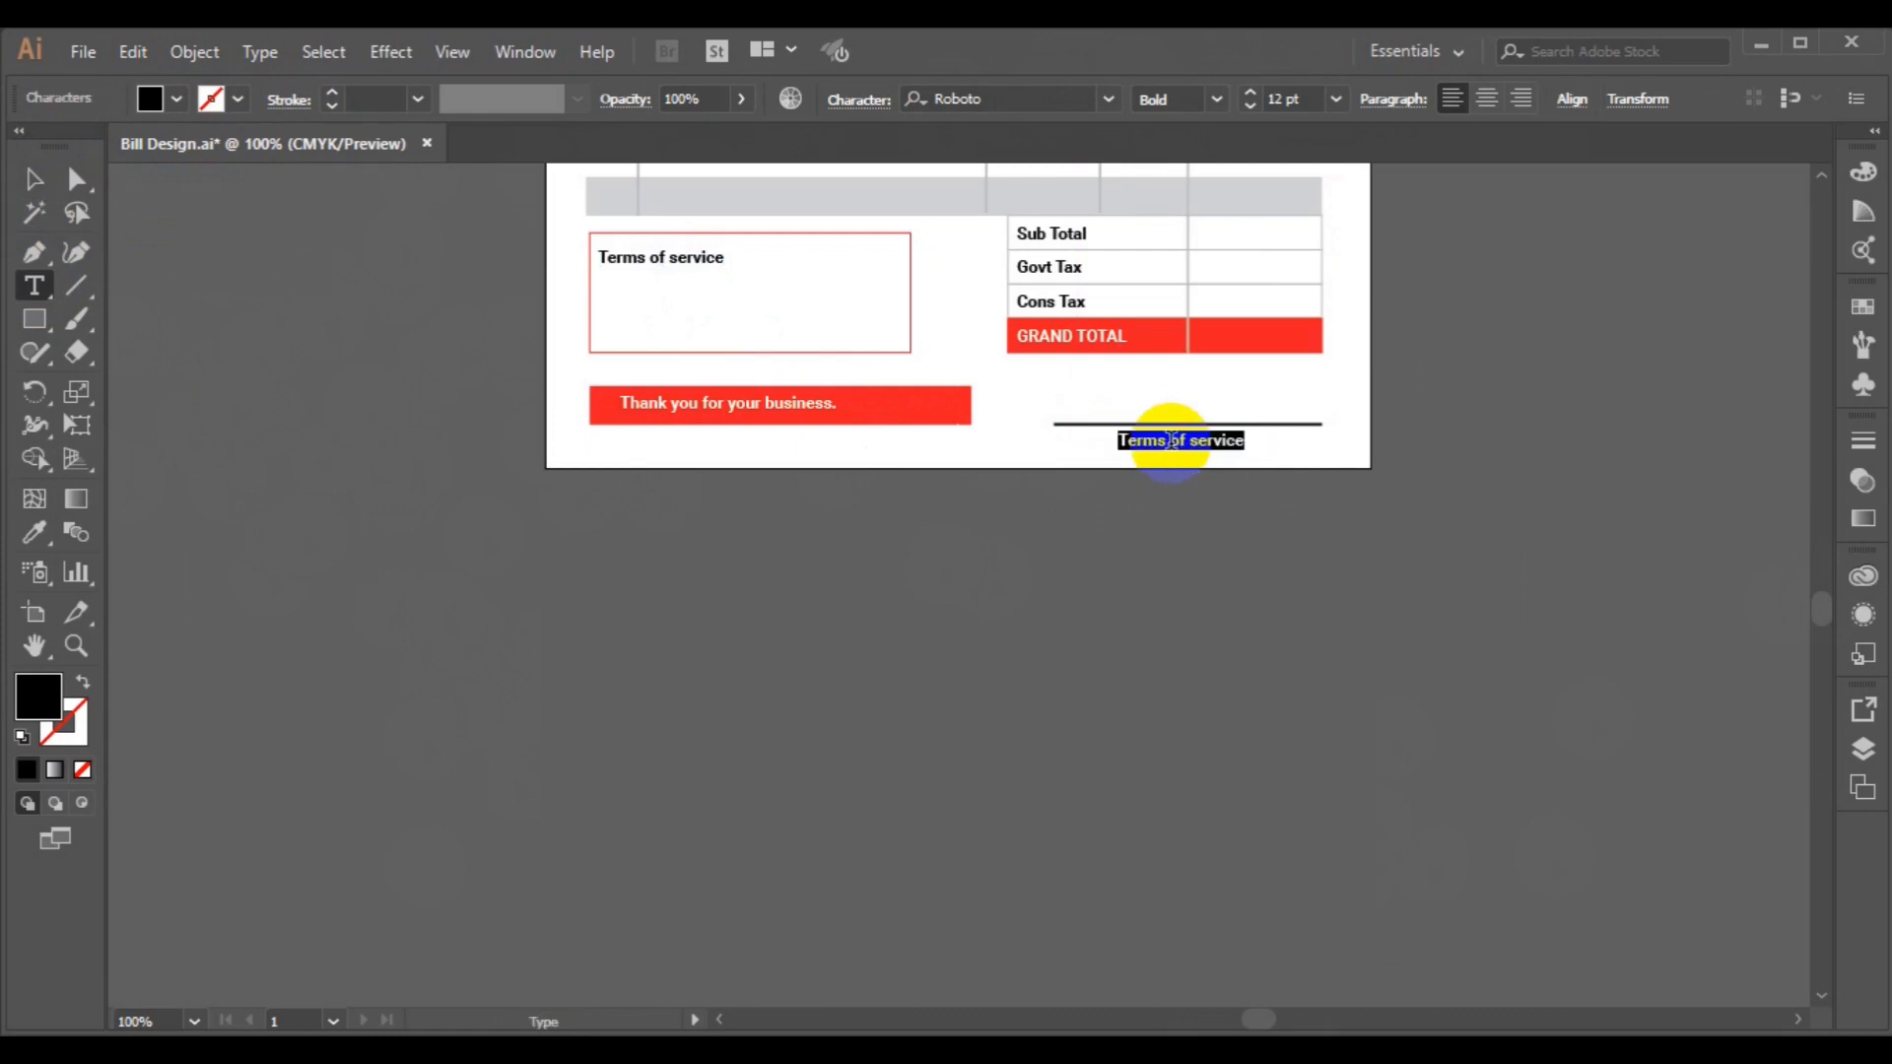
type("Signature")
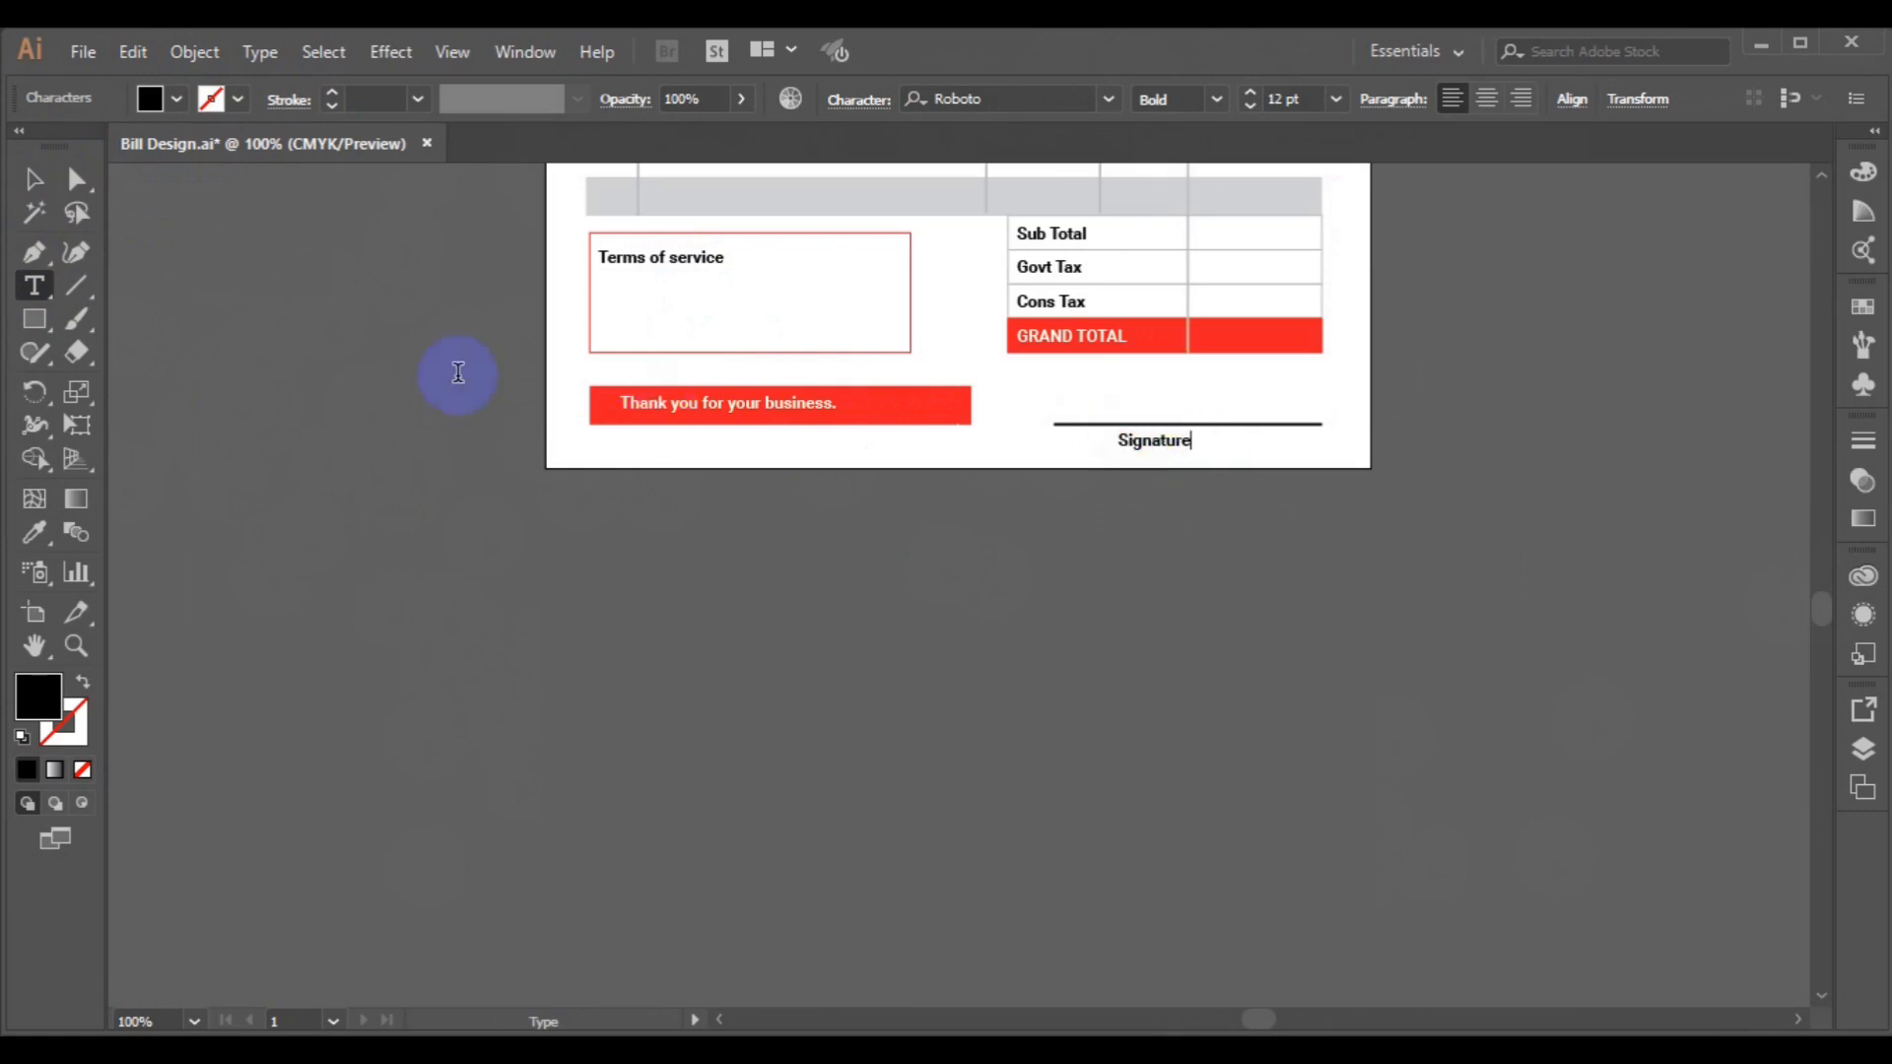
Align the Signature label and the black signature line to each other's horizontal centre.
left_click(35, 181)
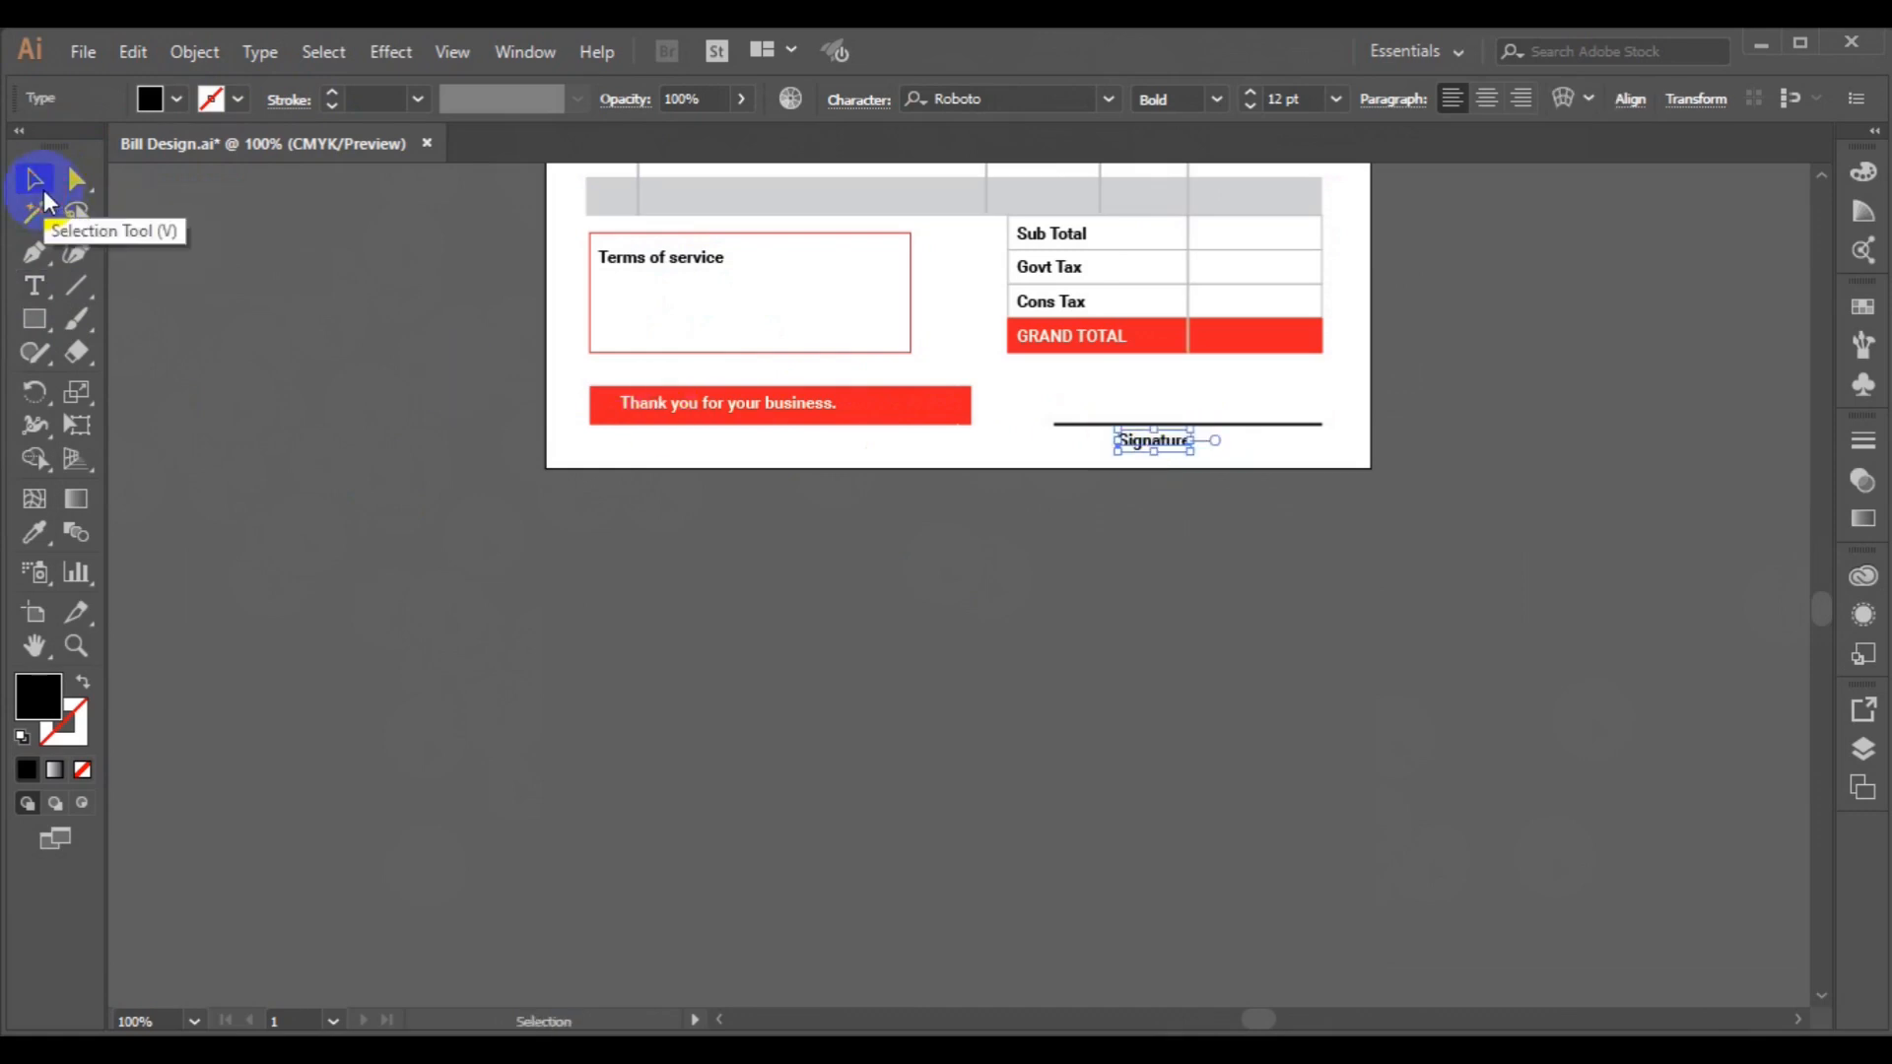
left_click(1238, 425, "shift")
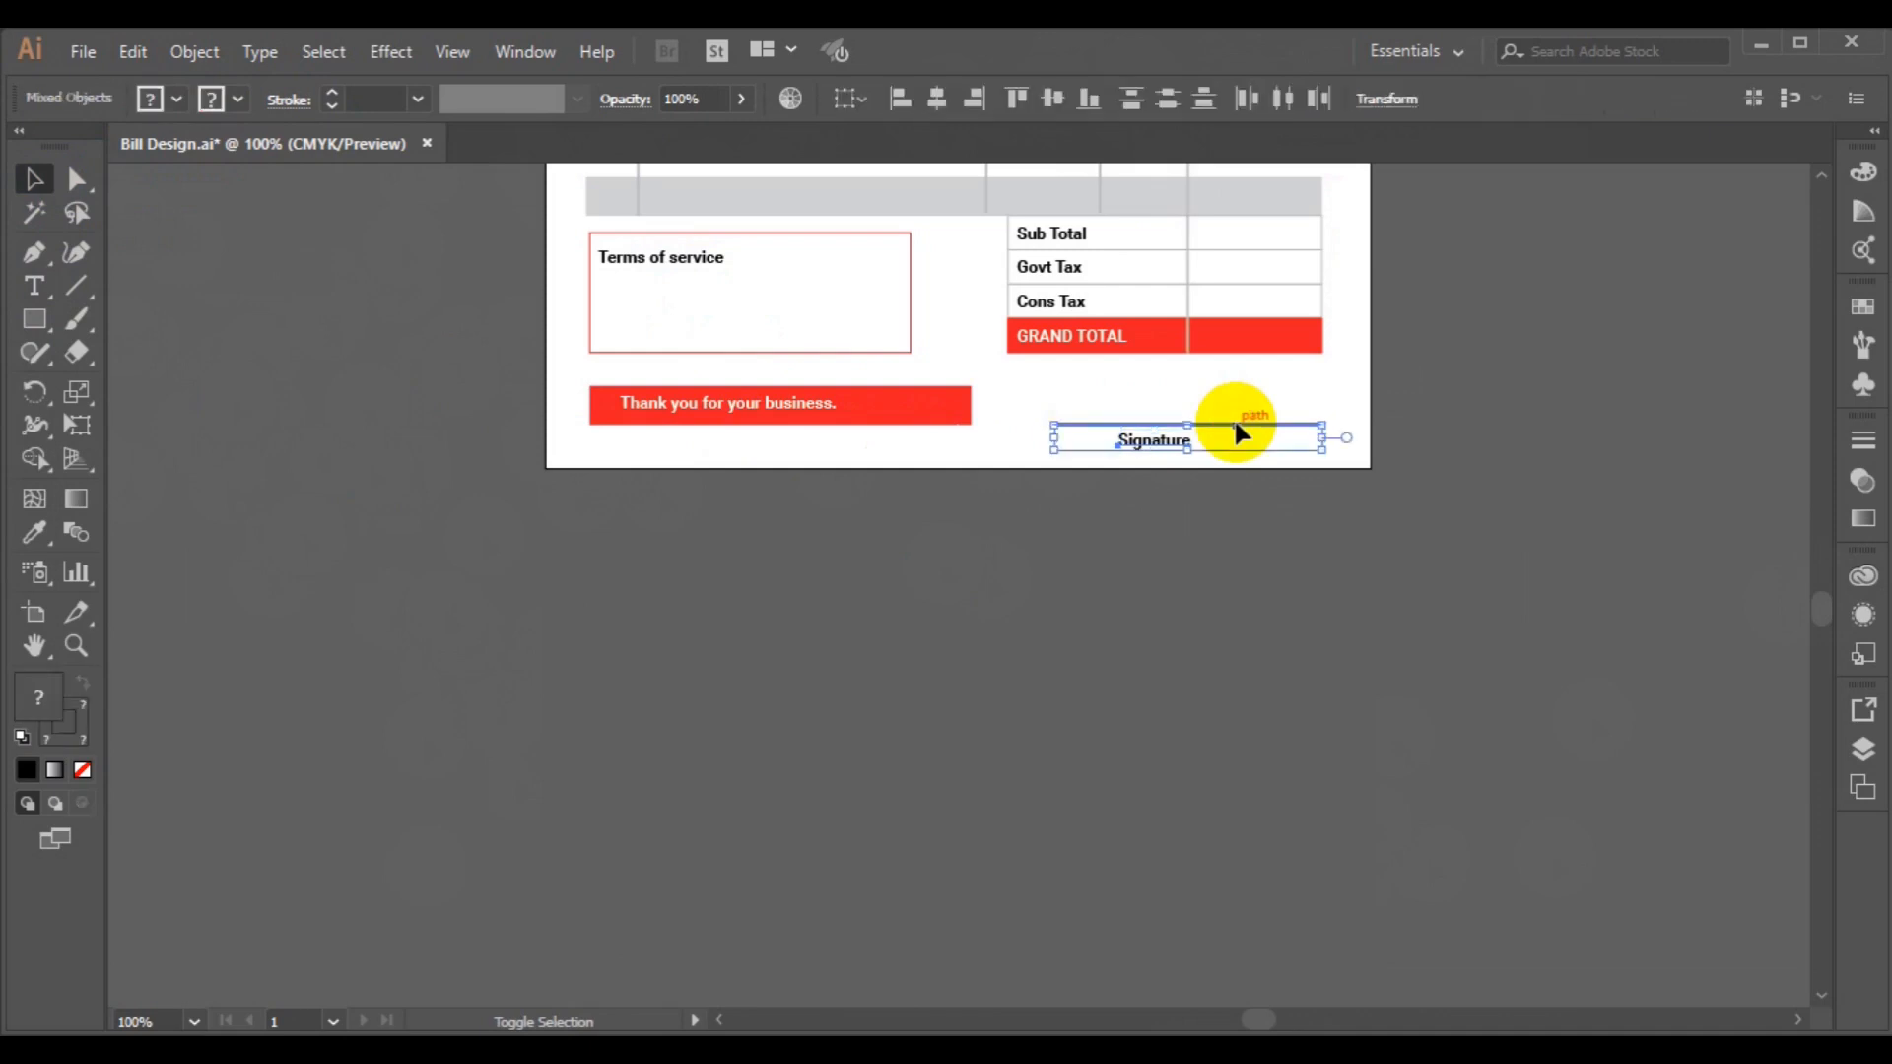
left_click(1041, 99)
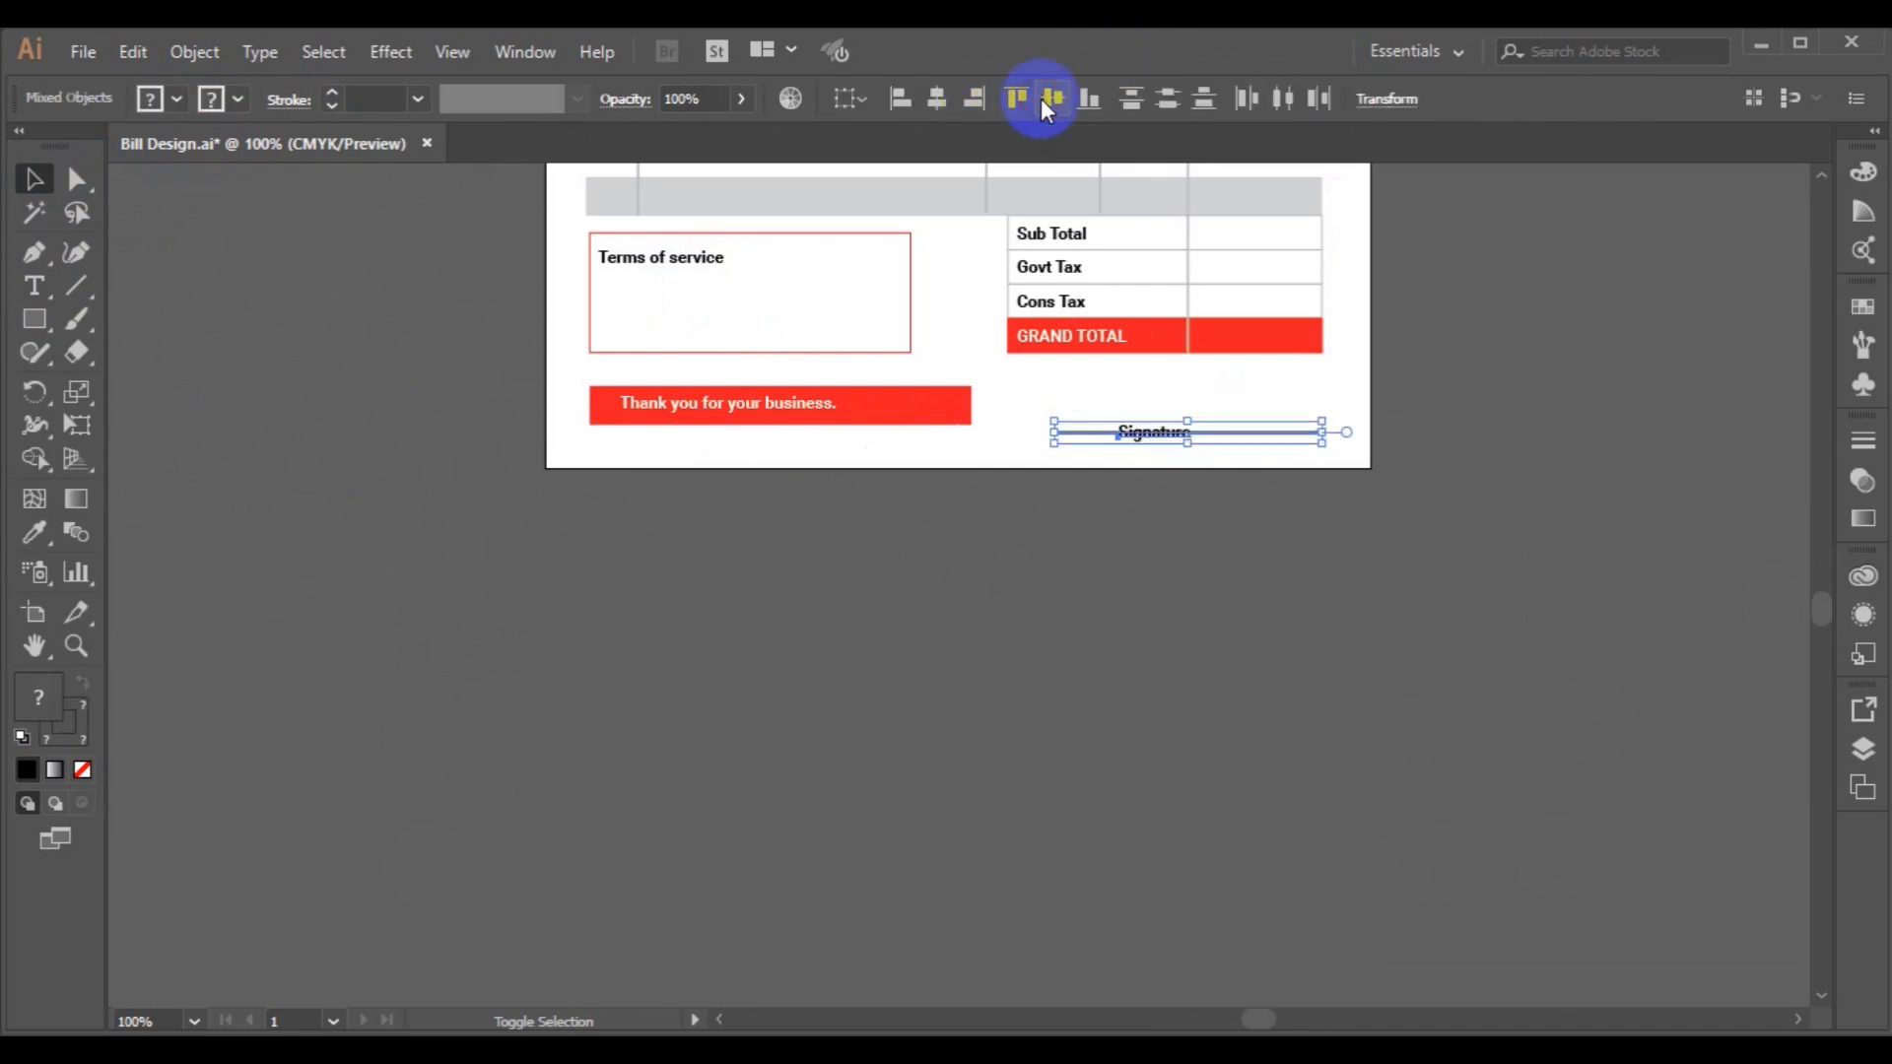
key("ctrl+z")
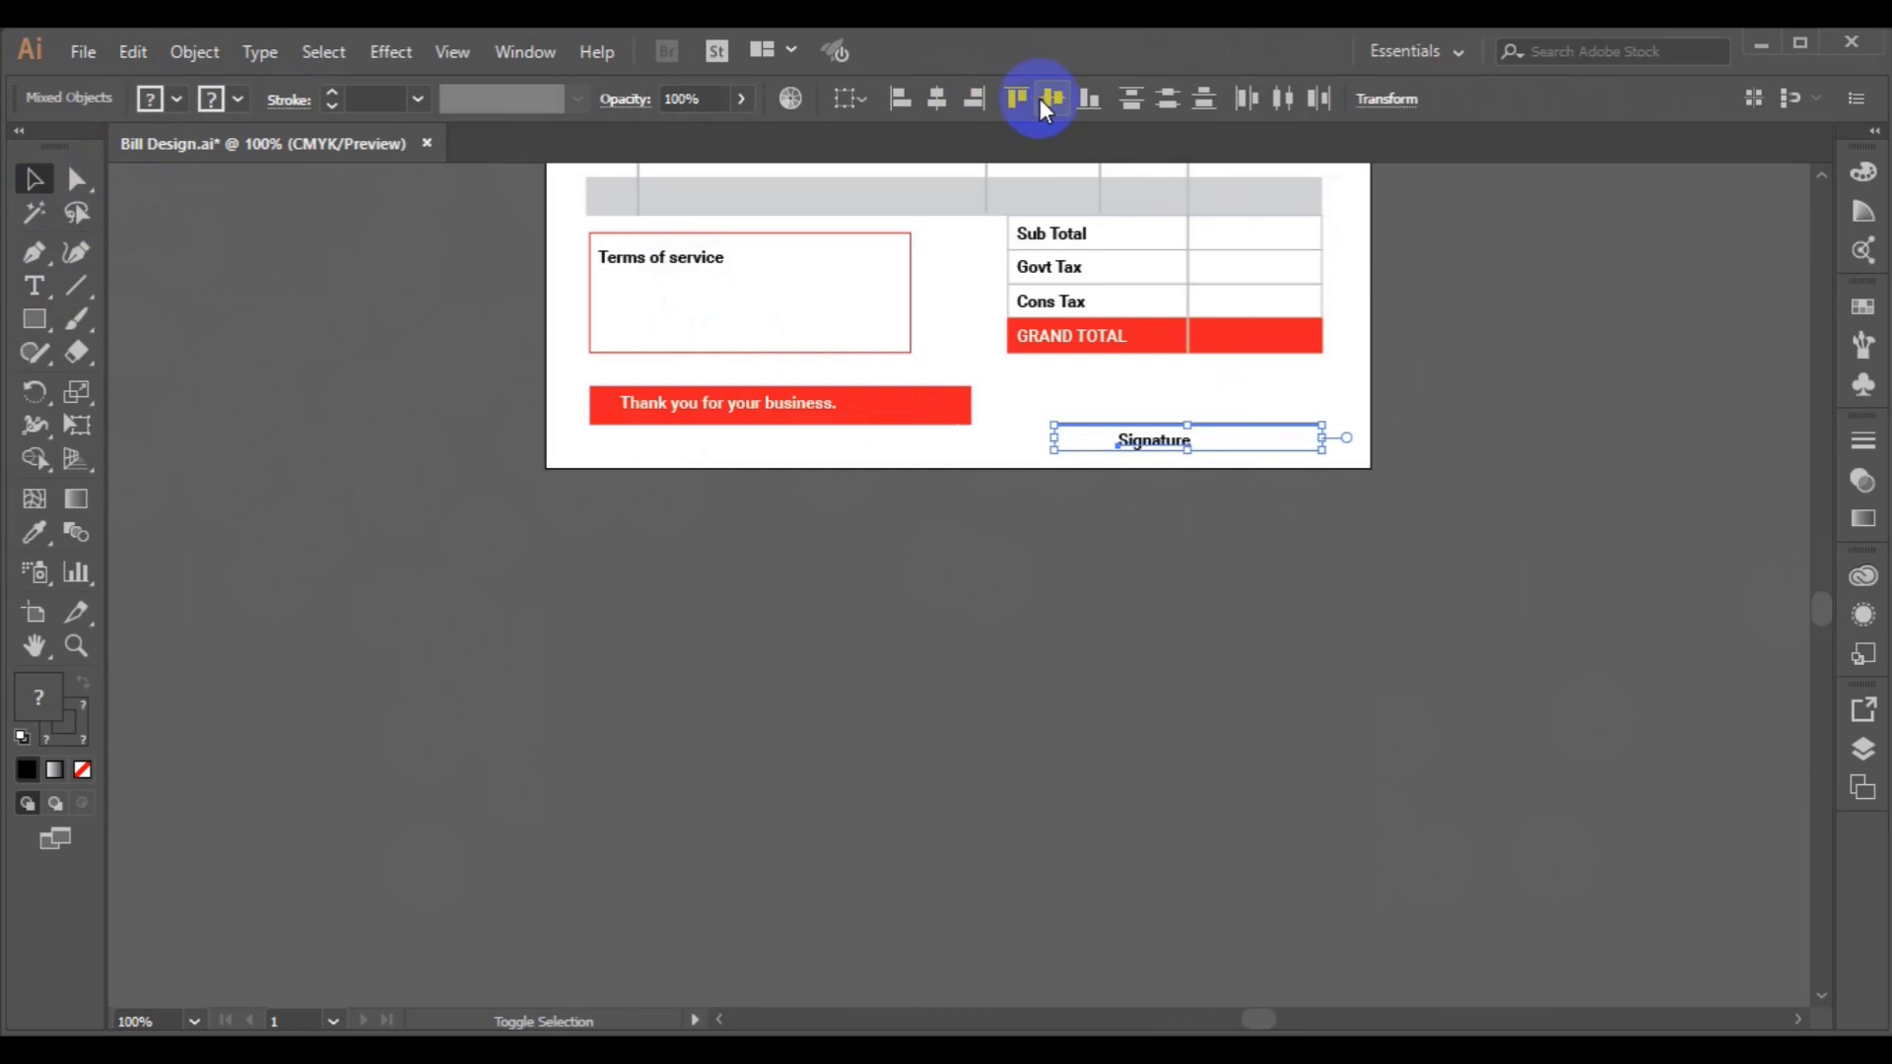
left_click(925, 109)
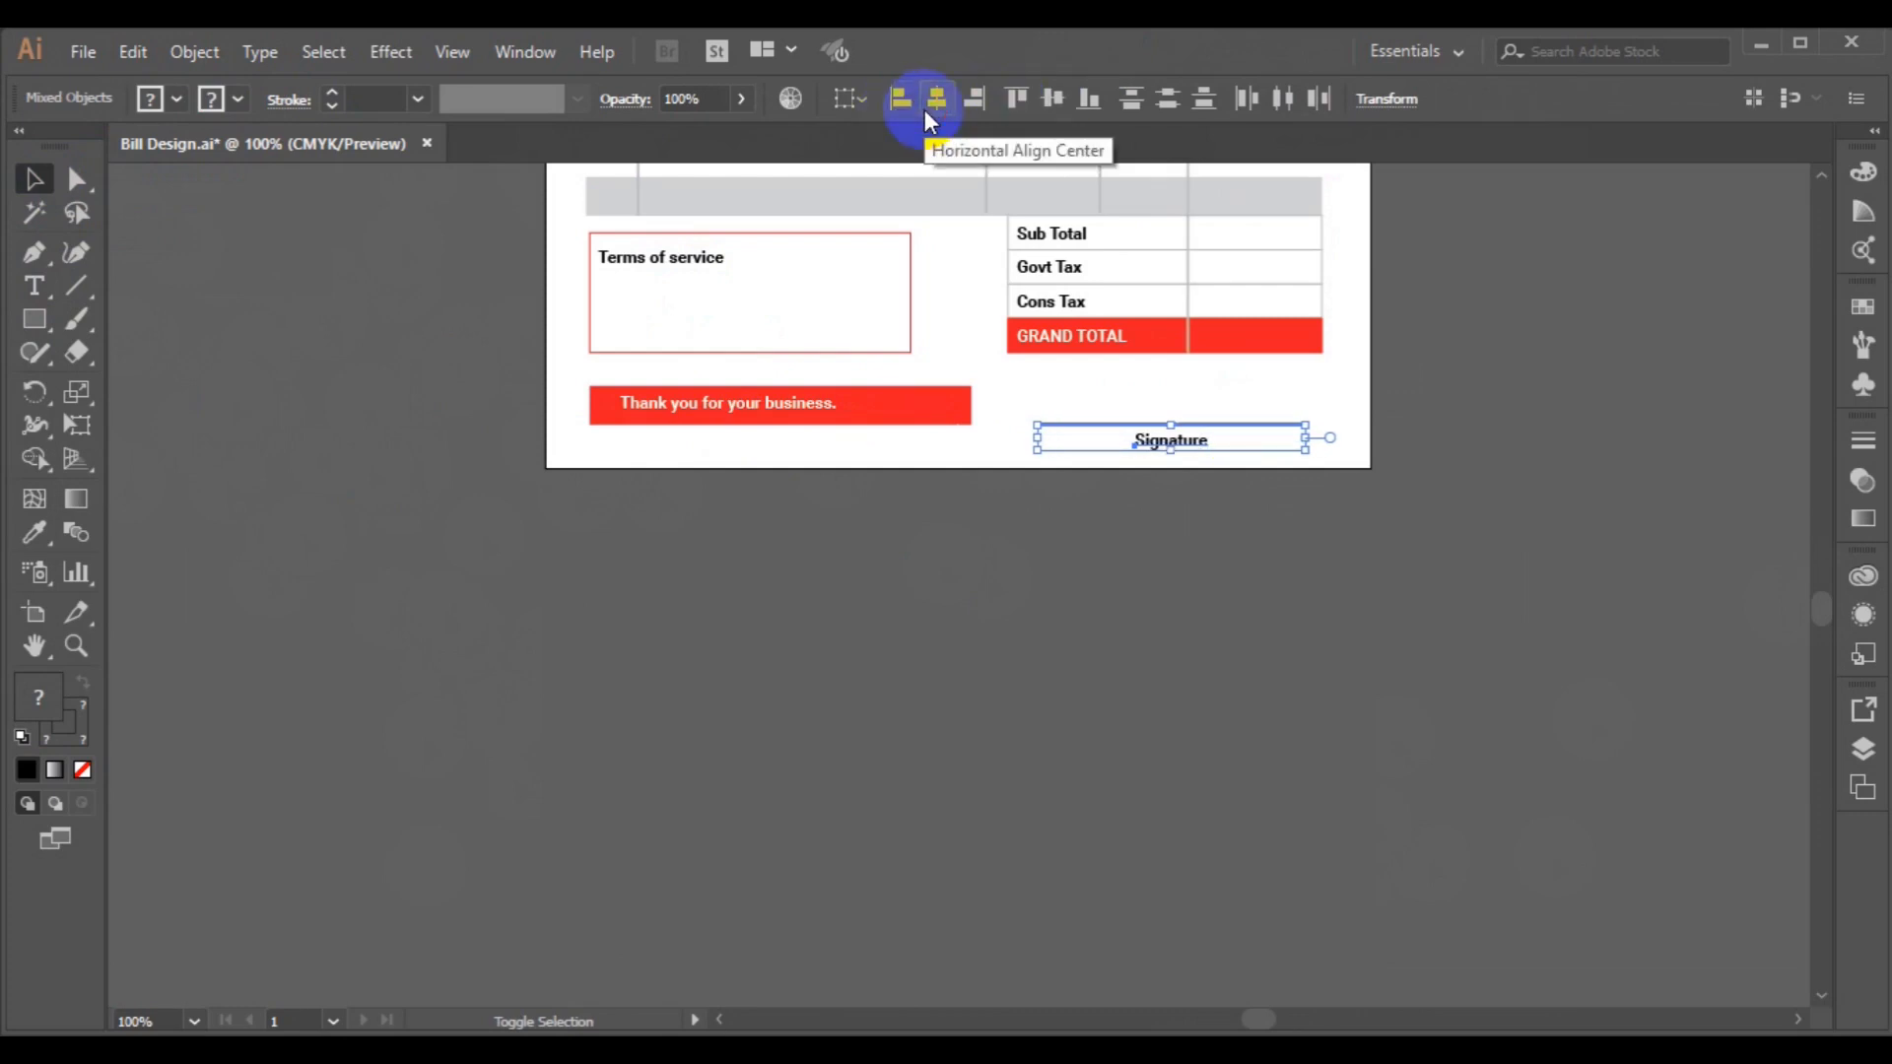
Nudge the Signature label and its line together to the right until the line ends flush with the totals table's right edge.
key("Right")
key("Right")
key("Right")
key("Right")
key("Right")
key("Right")
key("Right")
key("Right")
key("Right")
key("Right")
key("Right")
key("Right")
key("Right")
key("Right")
key("Right")
key("Right")
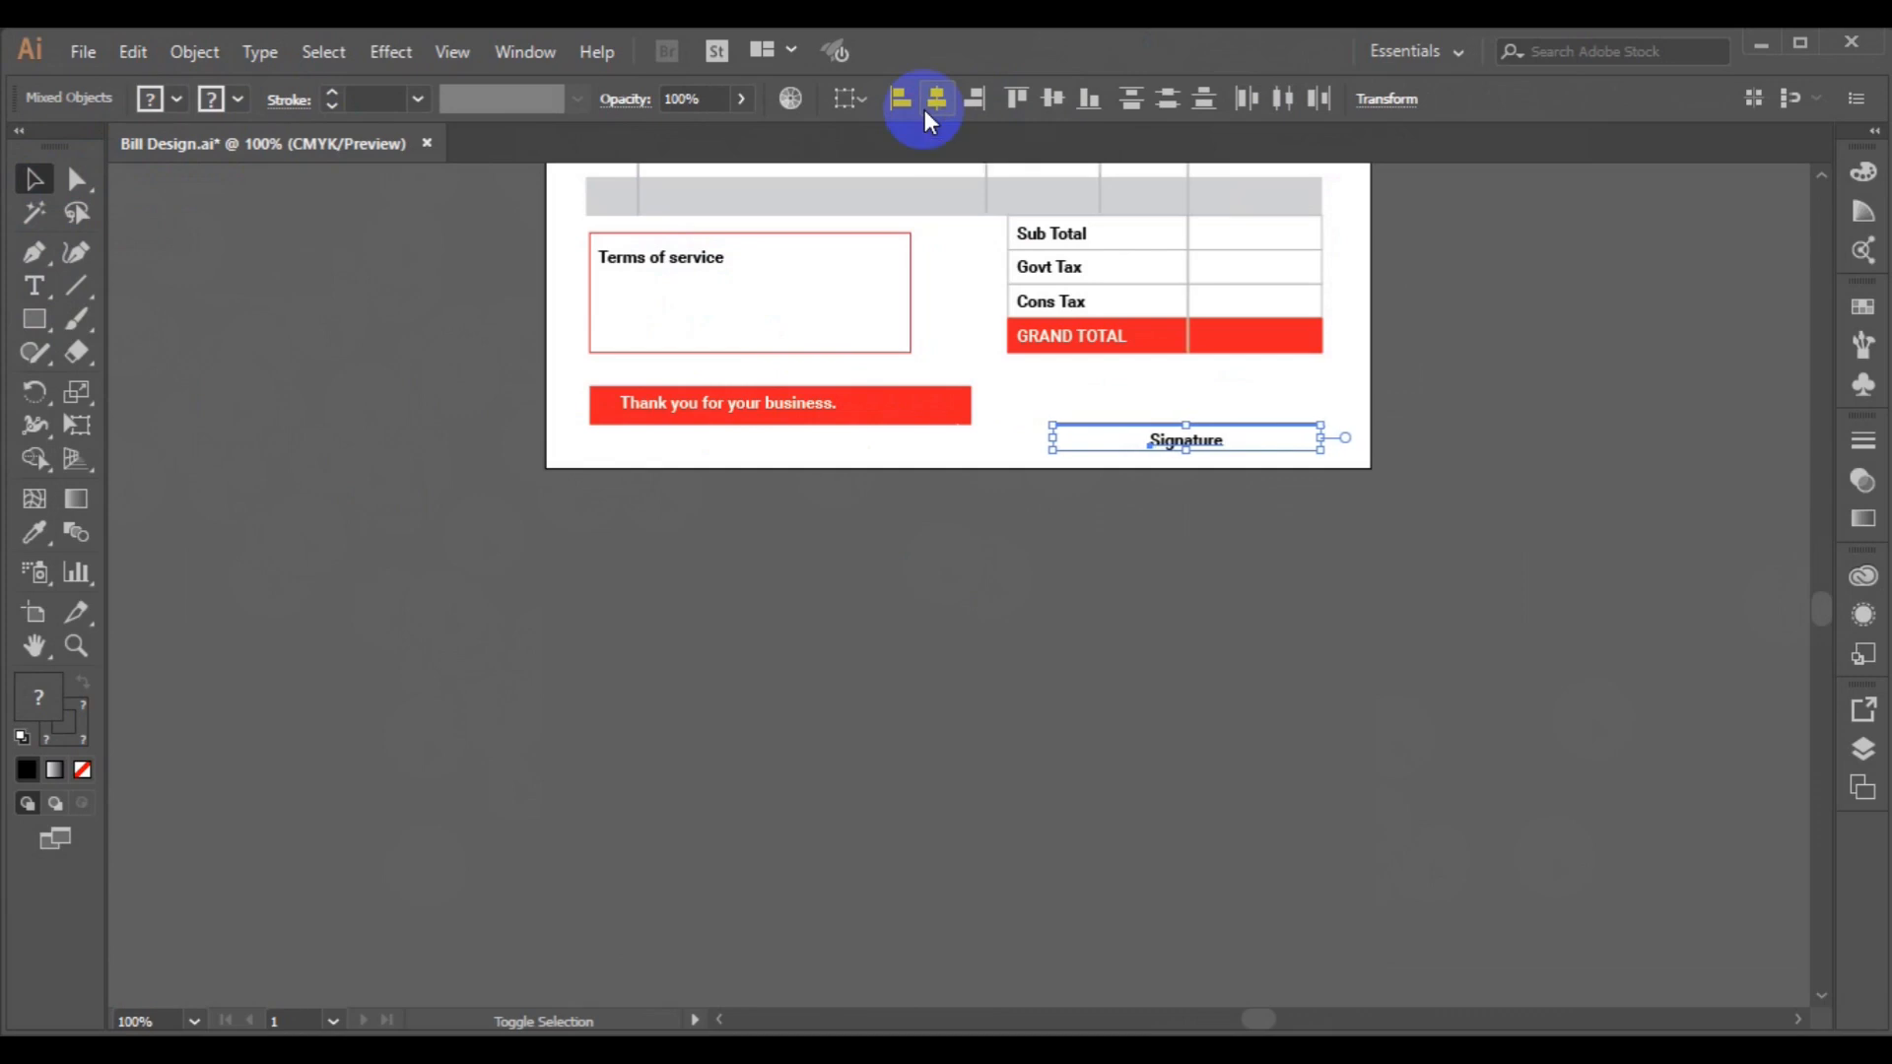
key("Left")
key("Left")
key("ctrl+0")
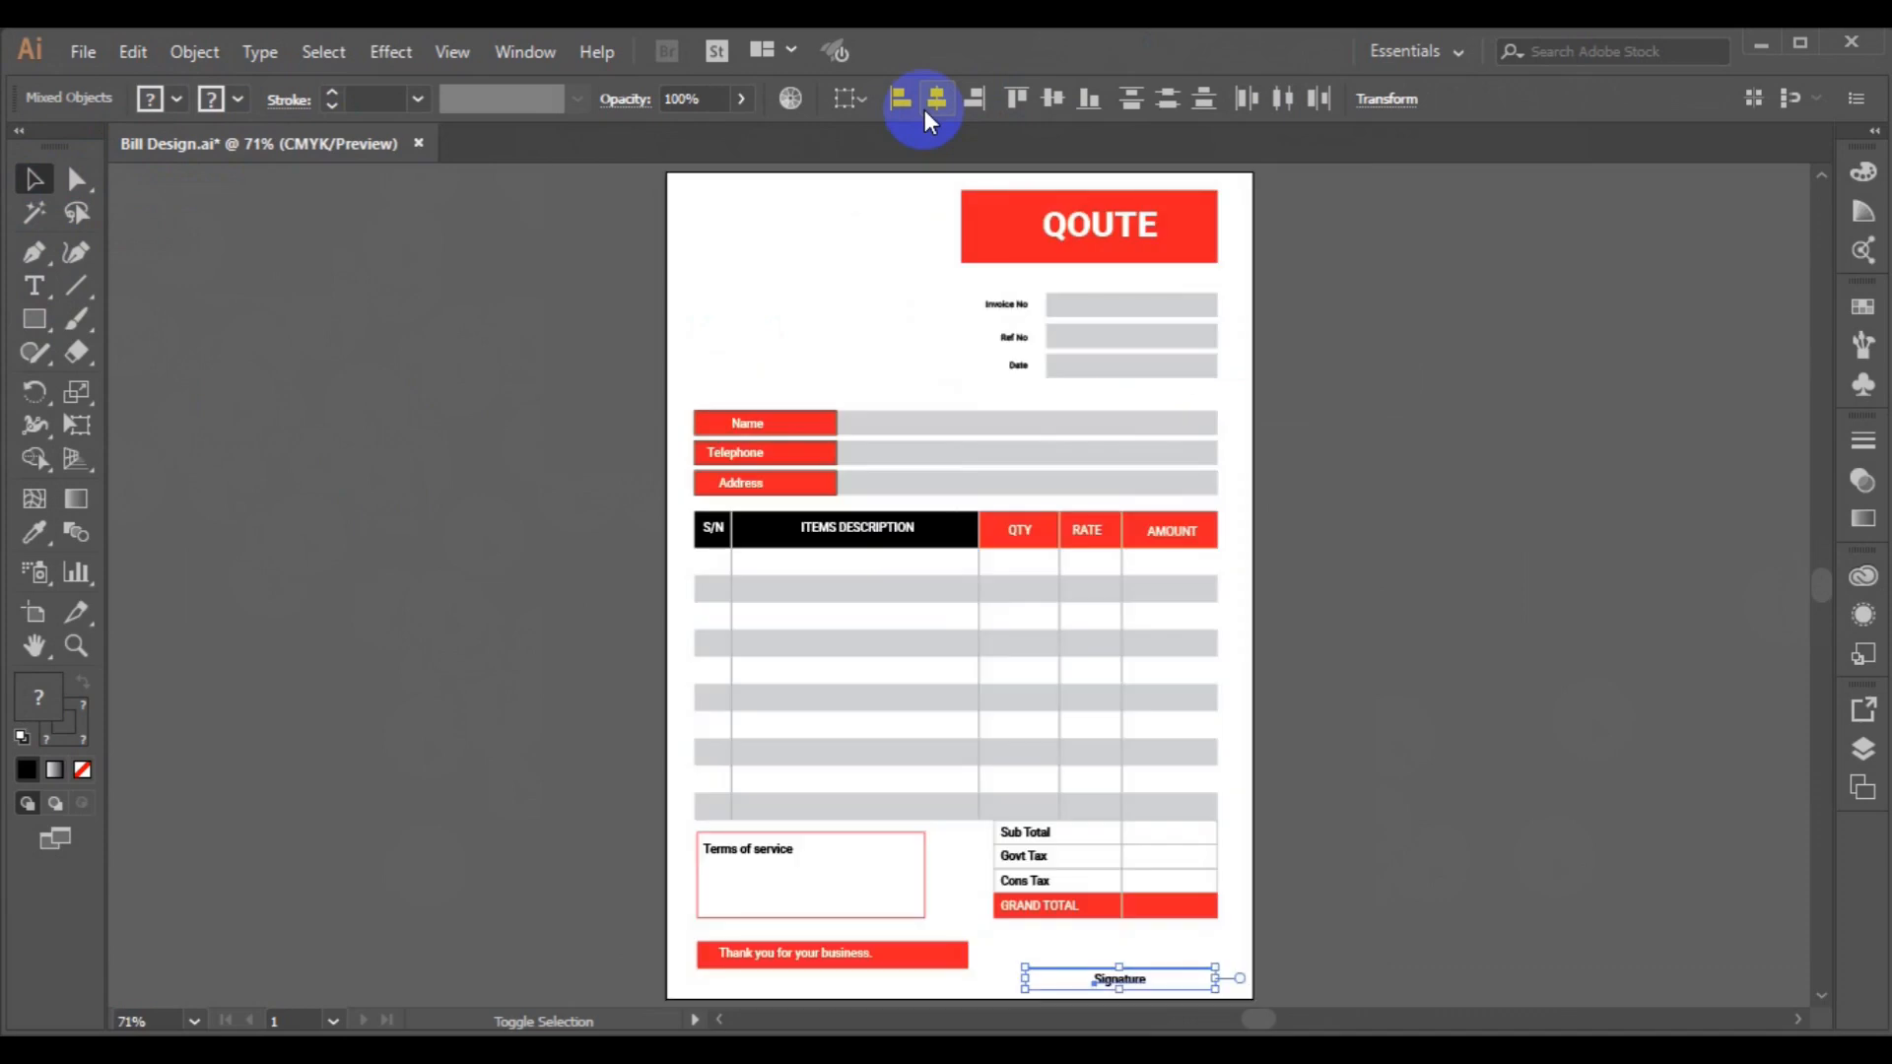
Copy the white QOUTE heading from the red box to the blank upper-left corner of the page.
left_click(32, 288)
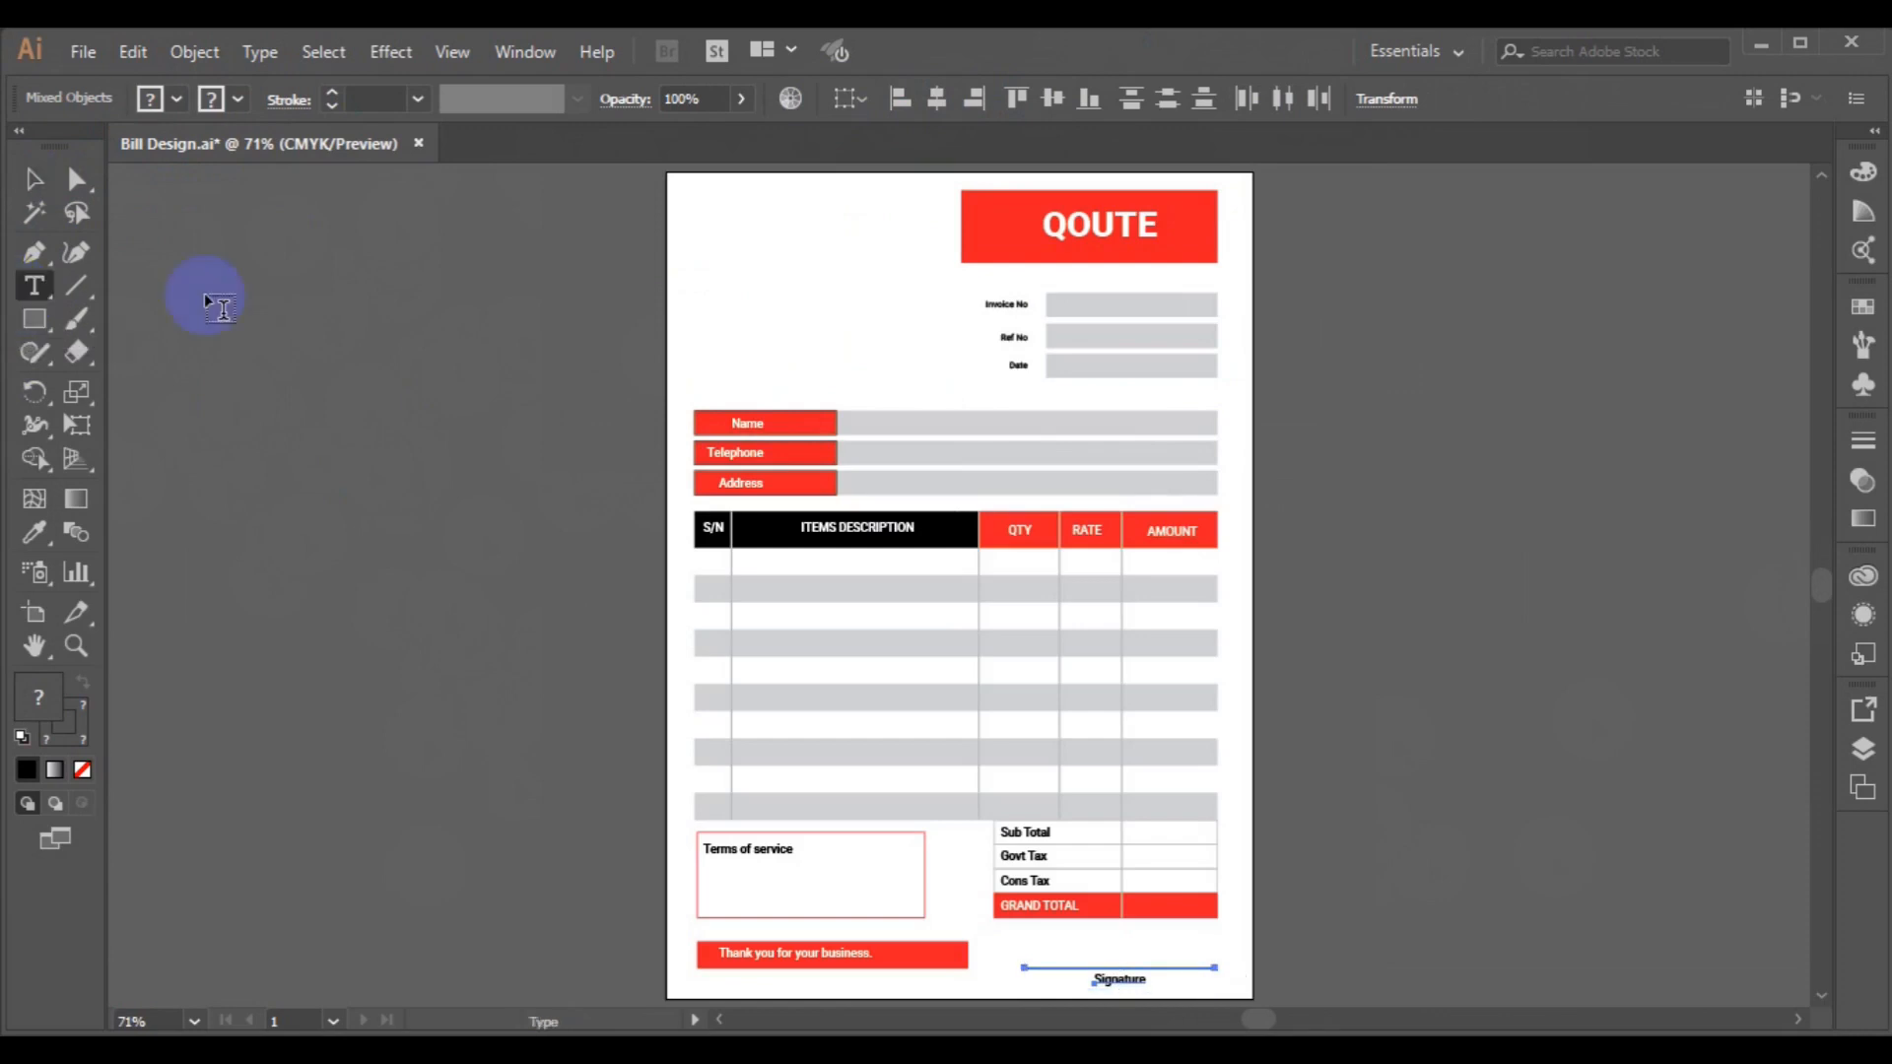
left_click(32, 179)
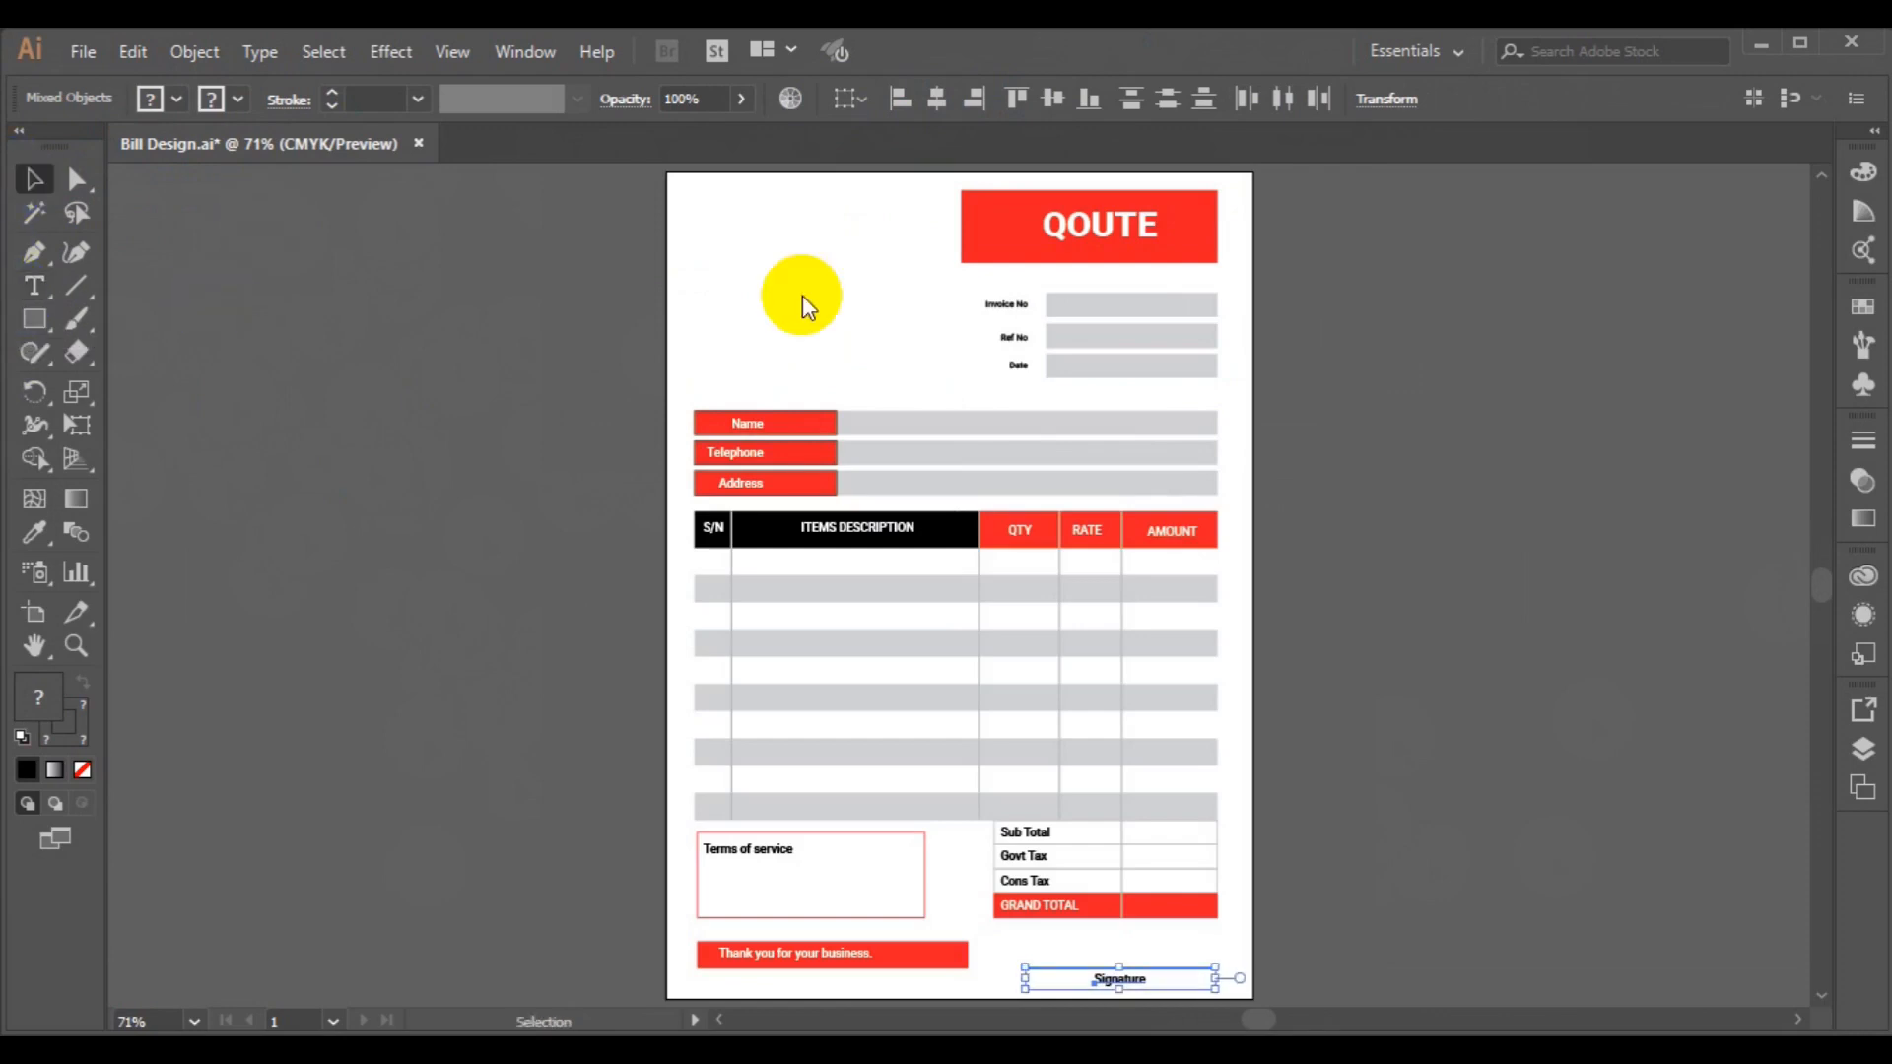
left_click(1055, 241)
left_click_drag(1055, 241, 706, 237)
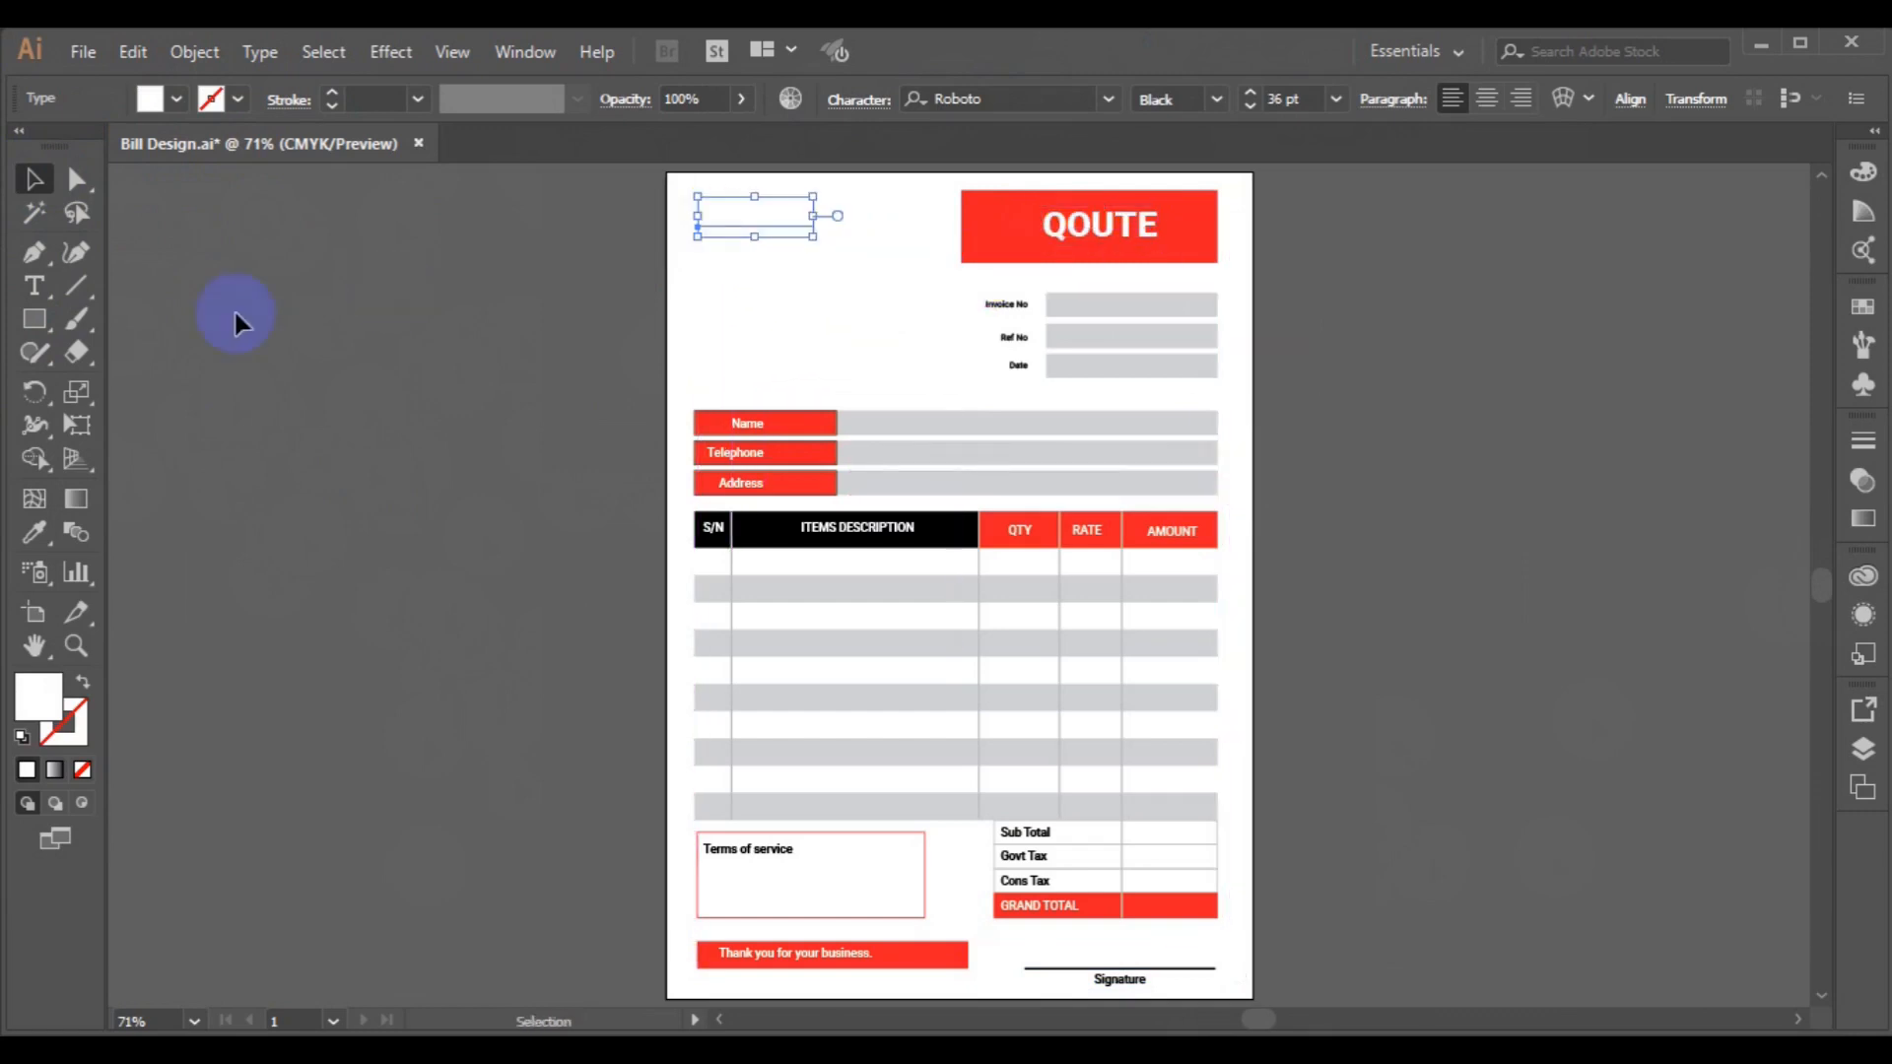
Set the copied QOUTE text's fill to black and its font size to 24 pt.
left_click(38, 302)
left_click(712, 213)
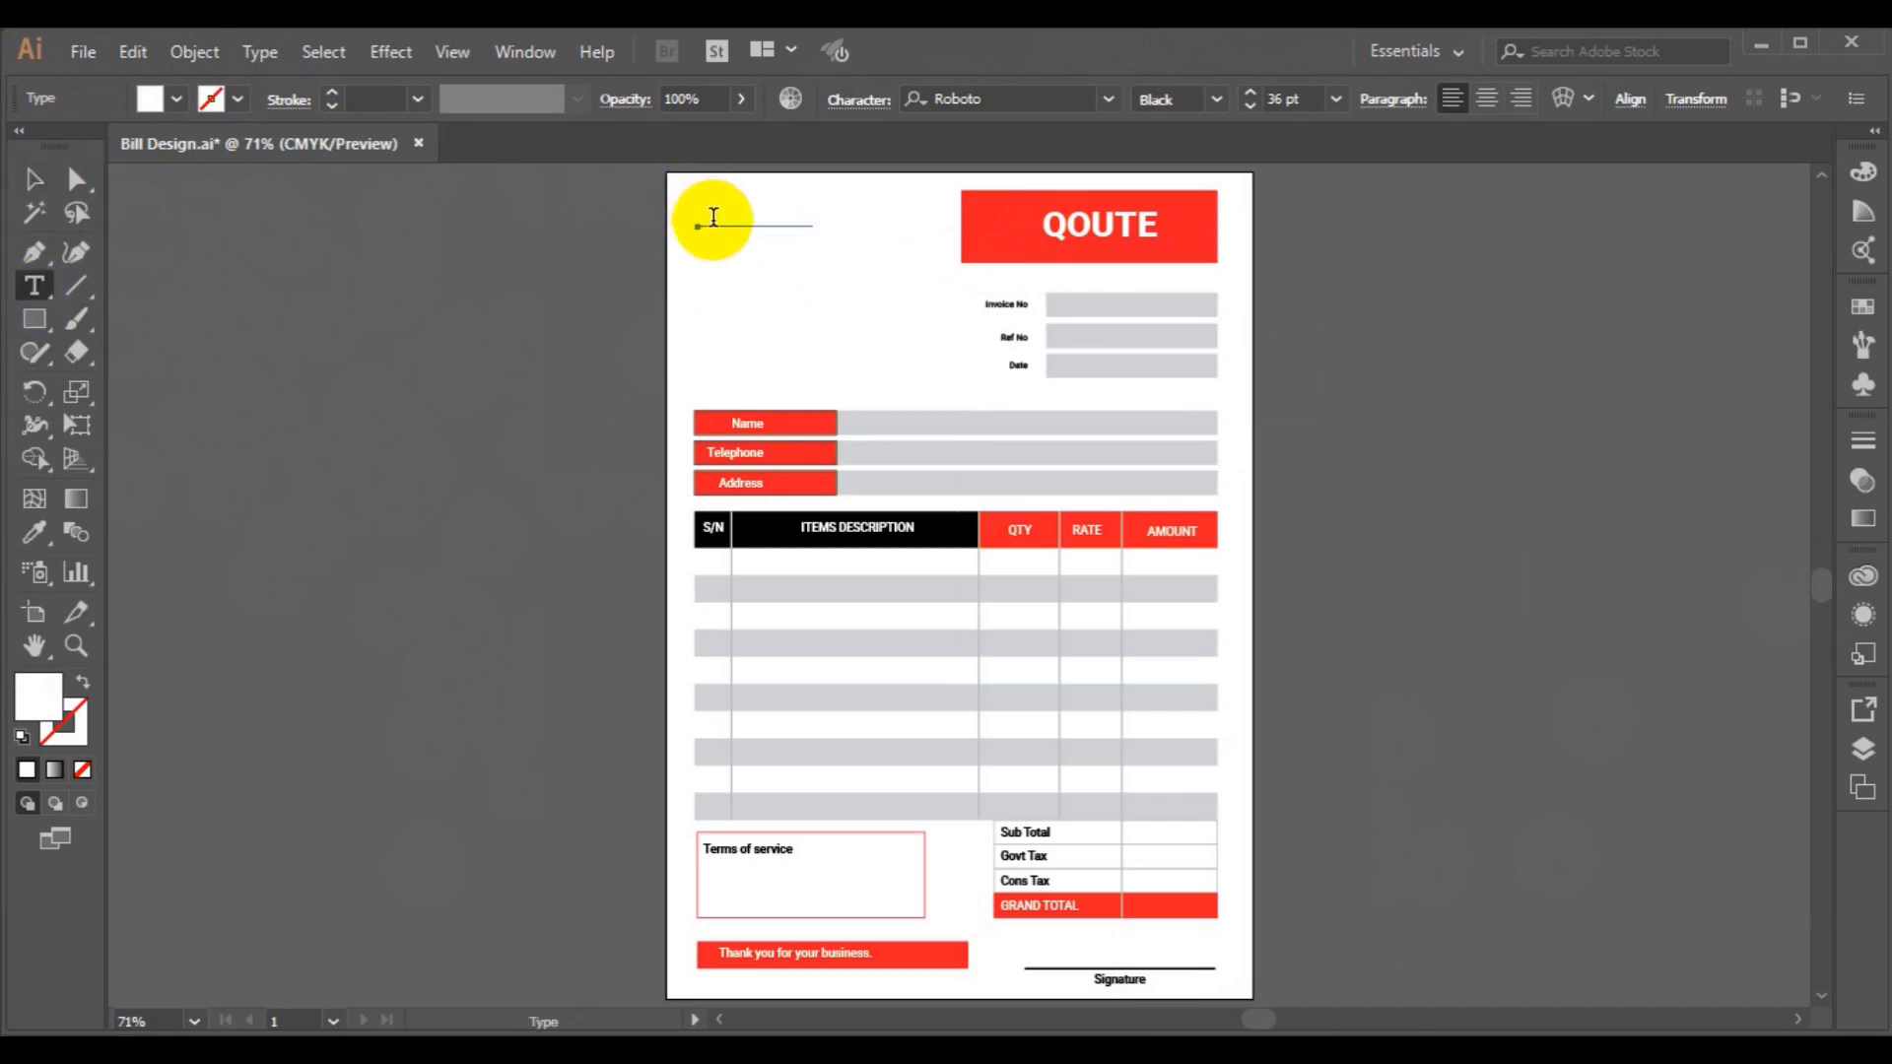
double_click(712, 215)
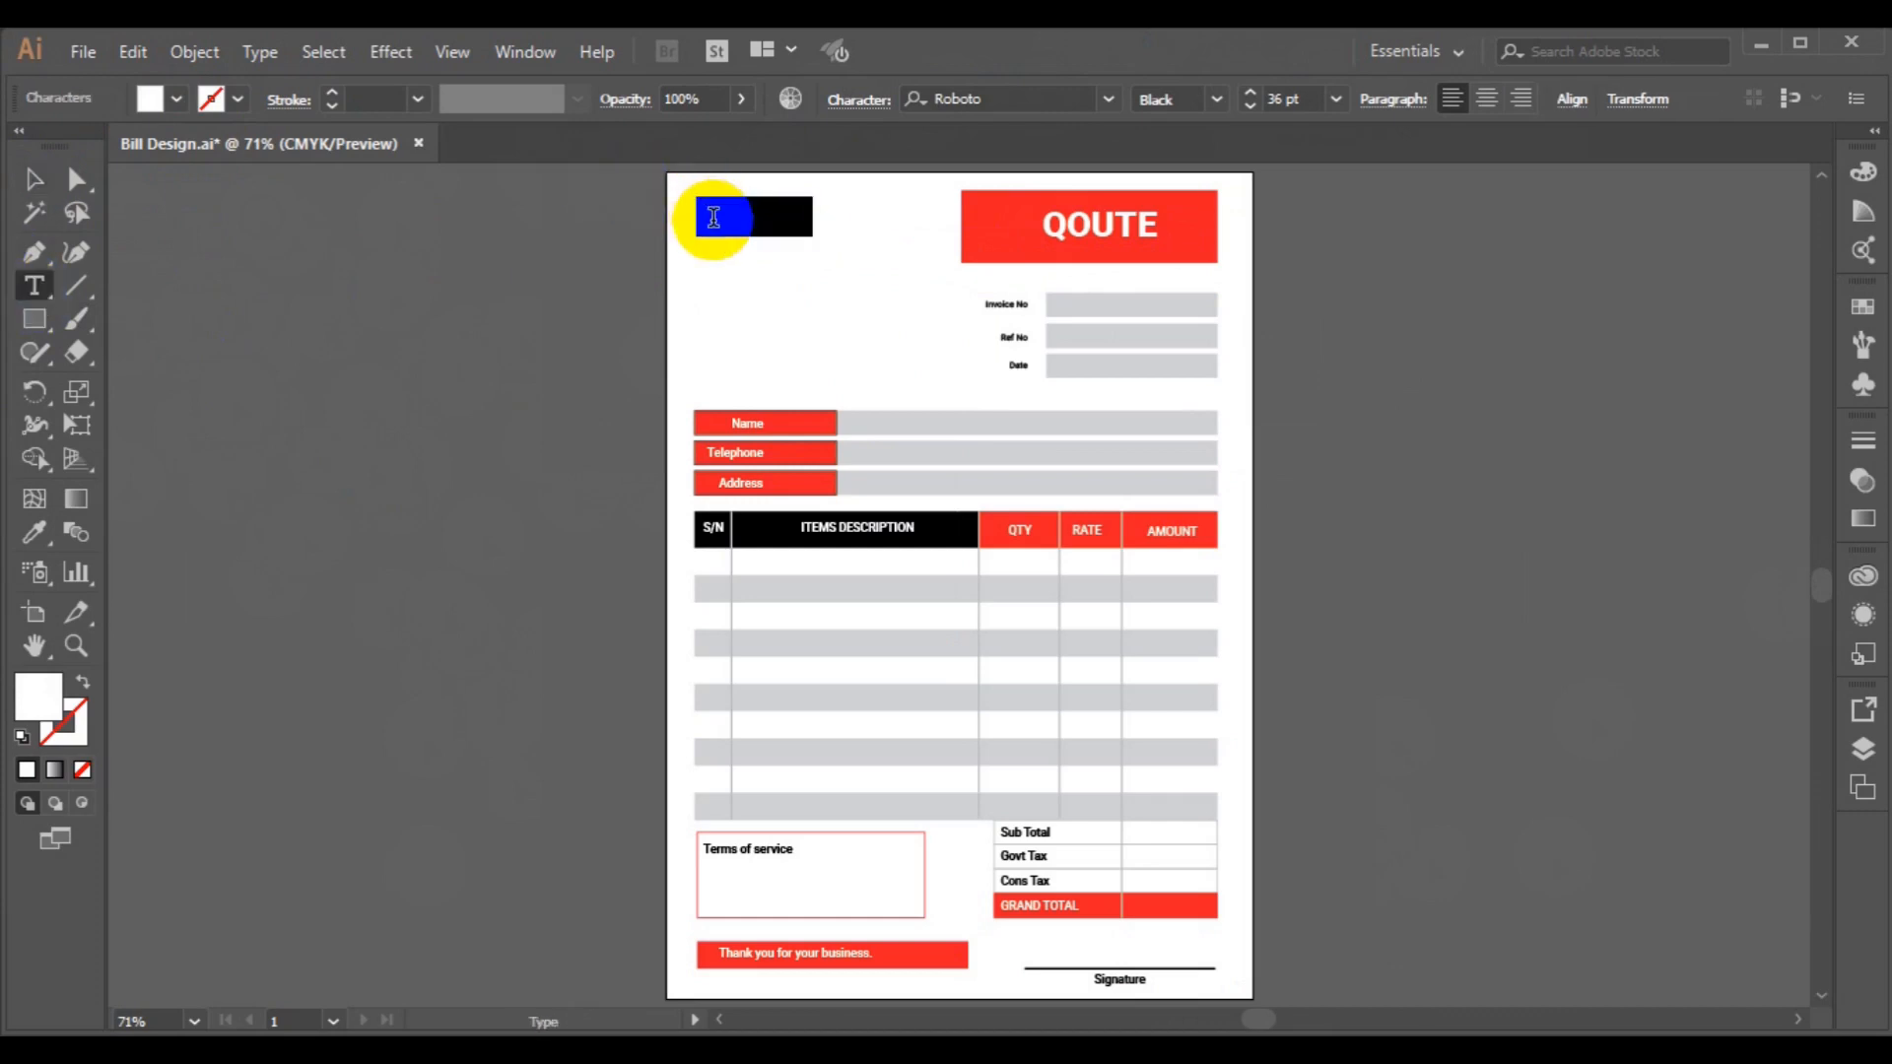
left_click(174, 102)
left_click(58, 146)
left_click(75, 150)
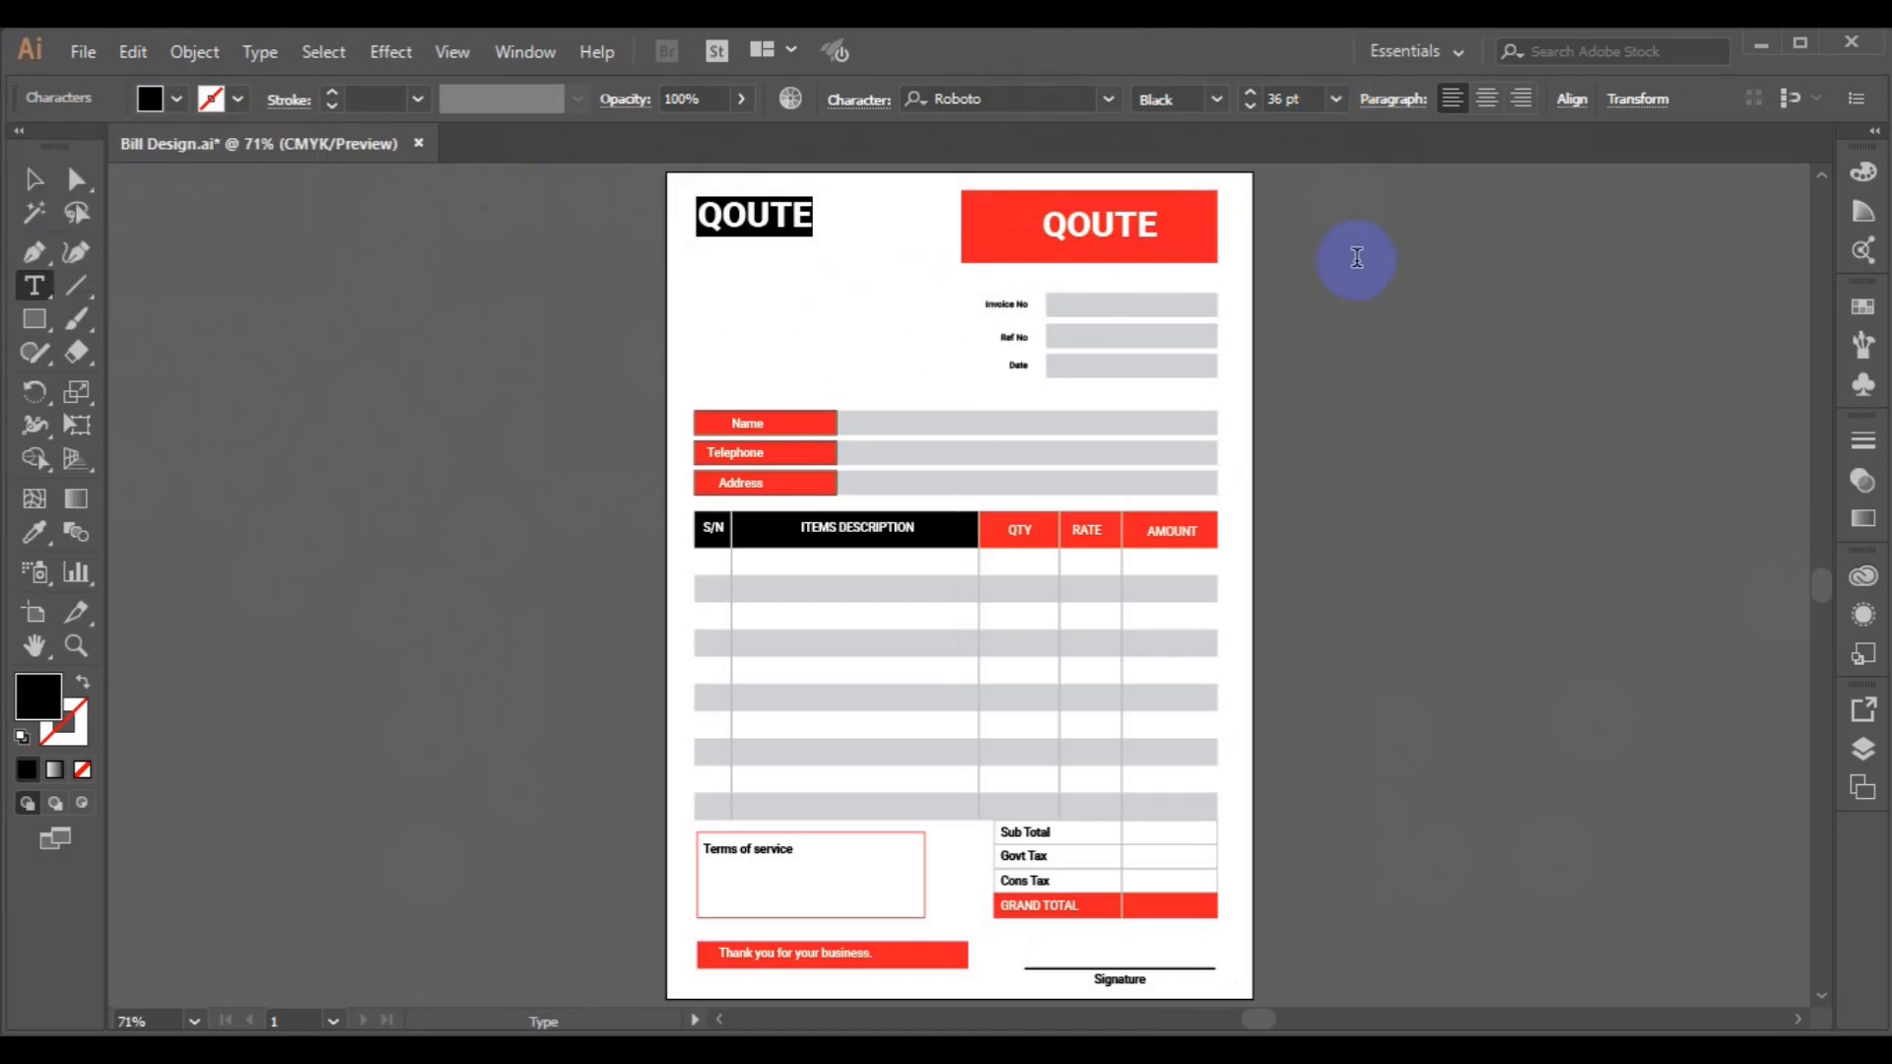
left_click(1337, 101)
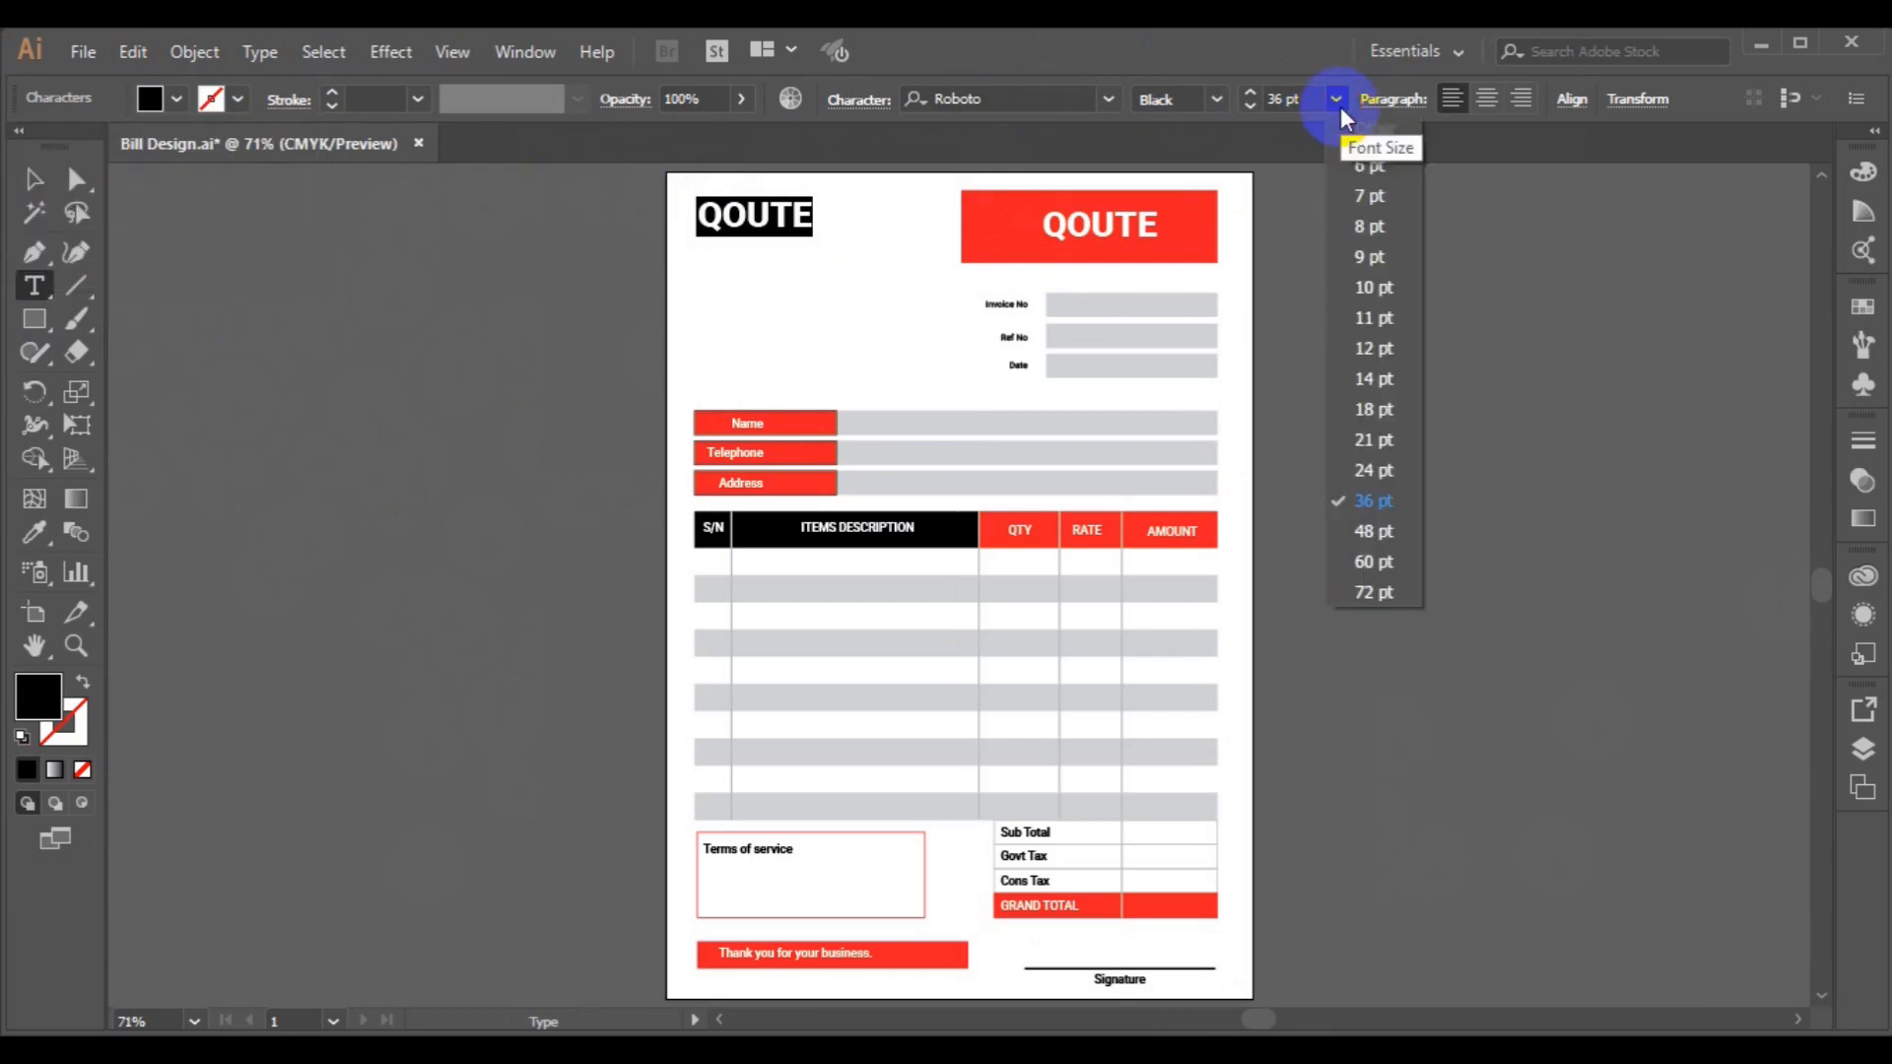
left_click(1374, 471)
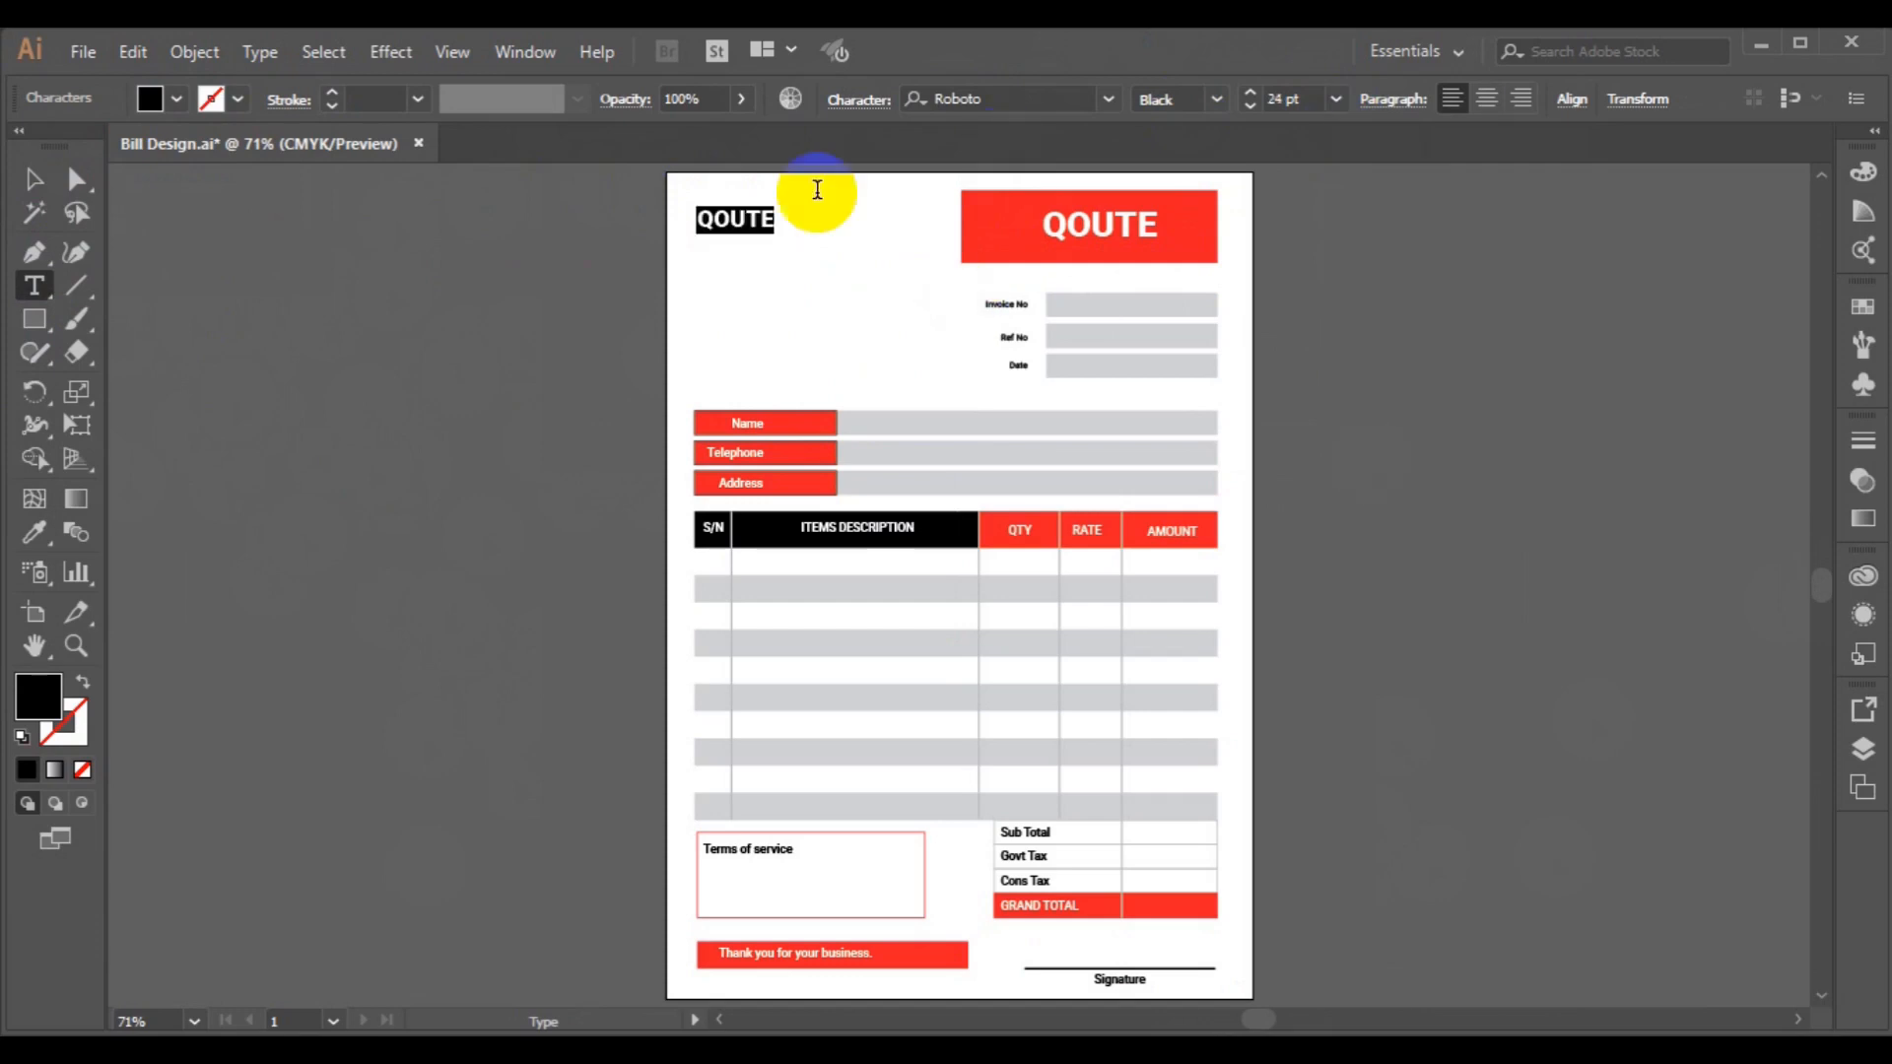
Replace the copied heading's text with "EXCEL GRAPHICS" and "AND MULTIMEDIA" on two lines.
left_click_drag(746, 218, 779, 209)
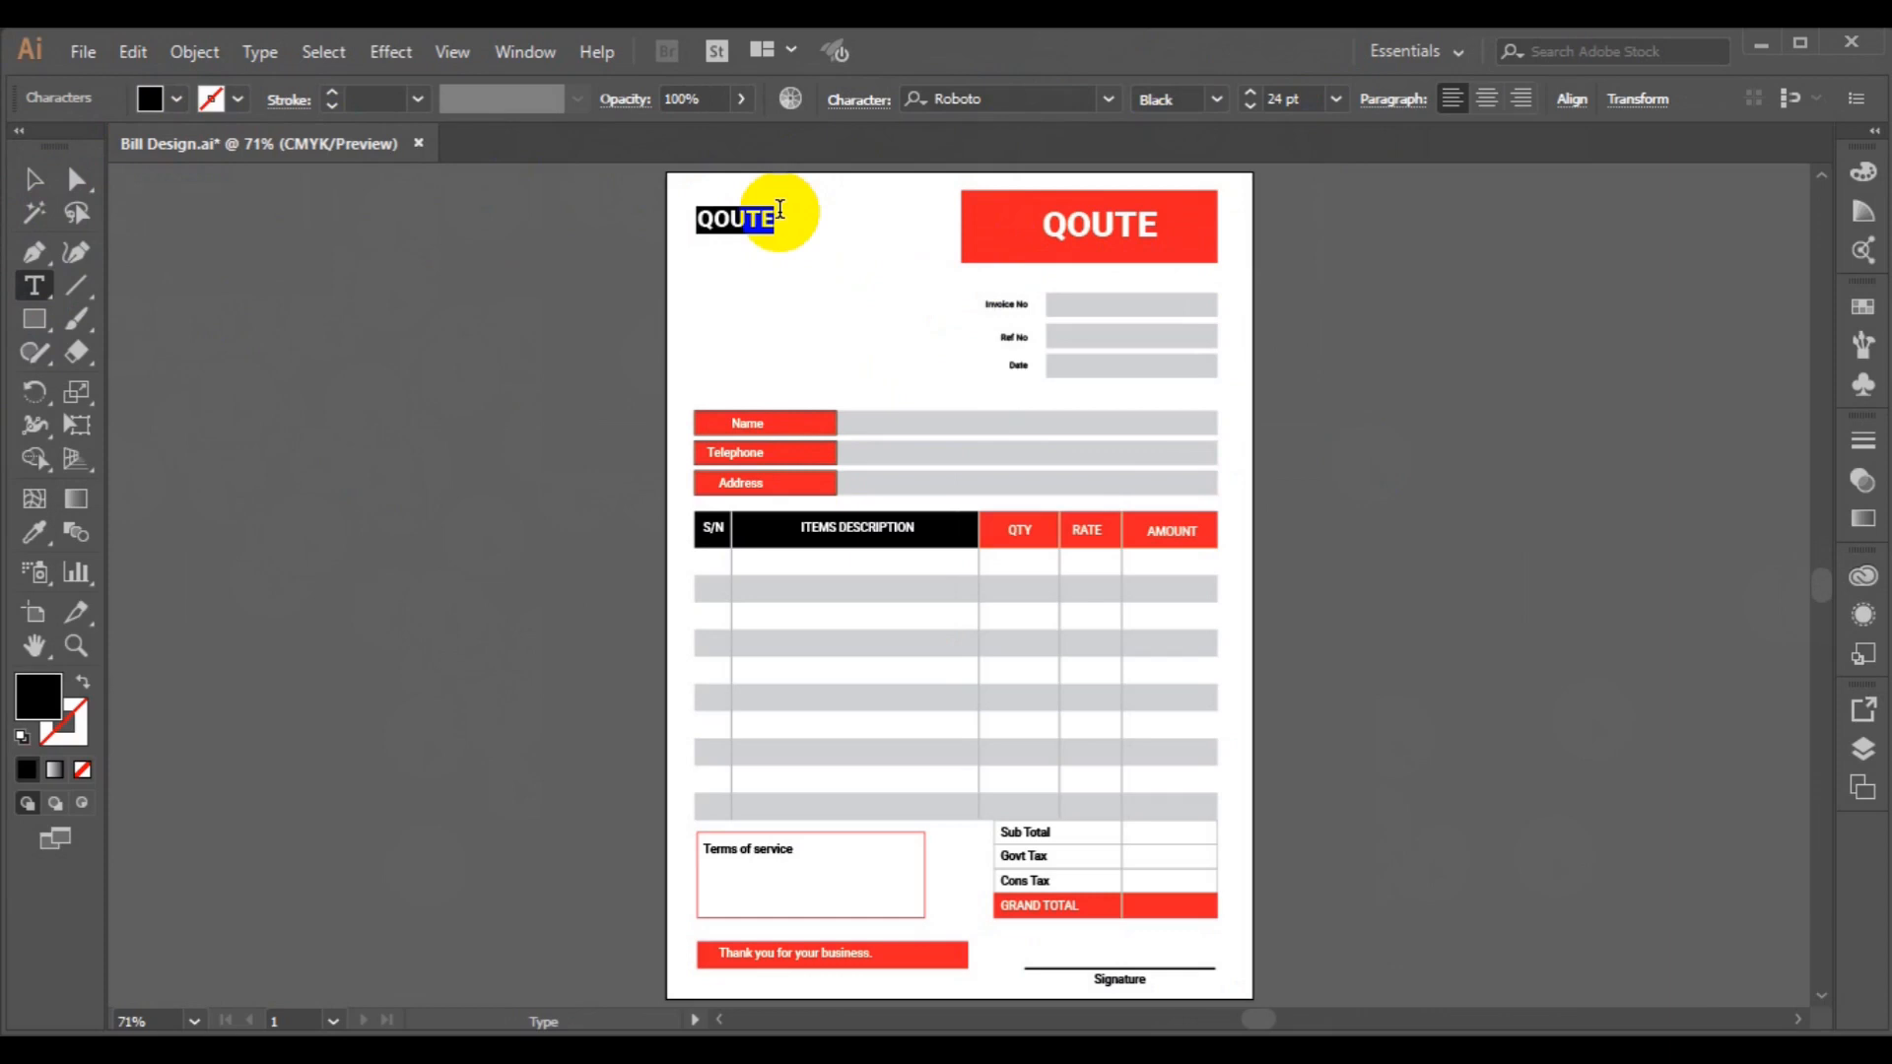
type("EXCEL GRAPHICS")
key("Return")
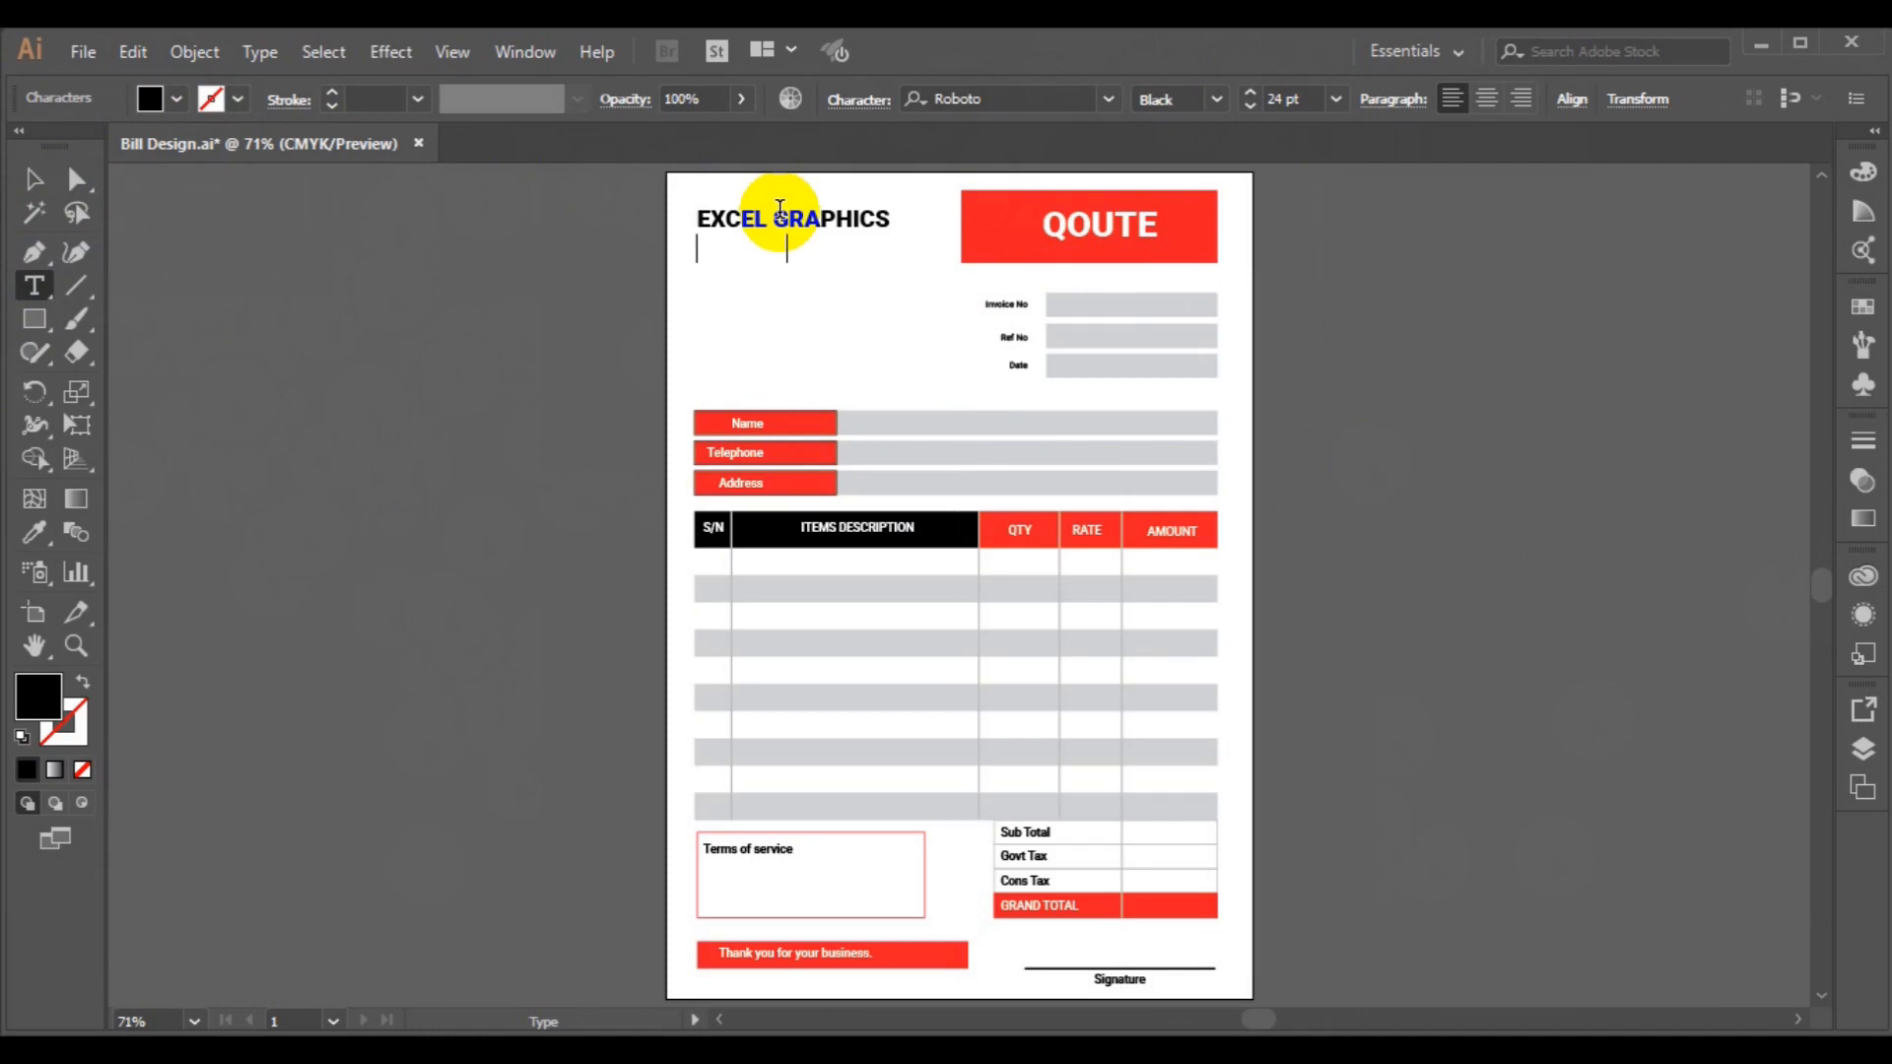
type("AND MULTIMEDIA")
Set both lines of the company name to Roboto Medium at 23 pt.
key("ctrl")
key("ctrl+a")
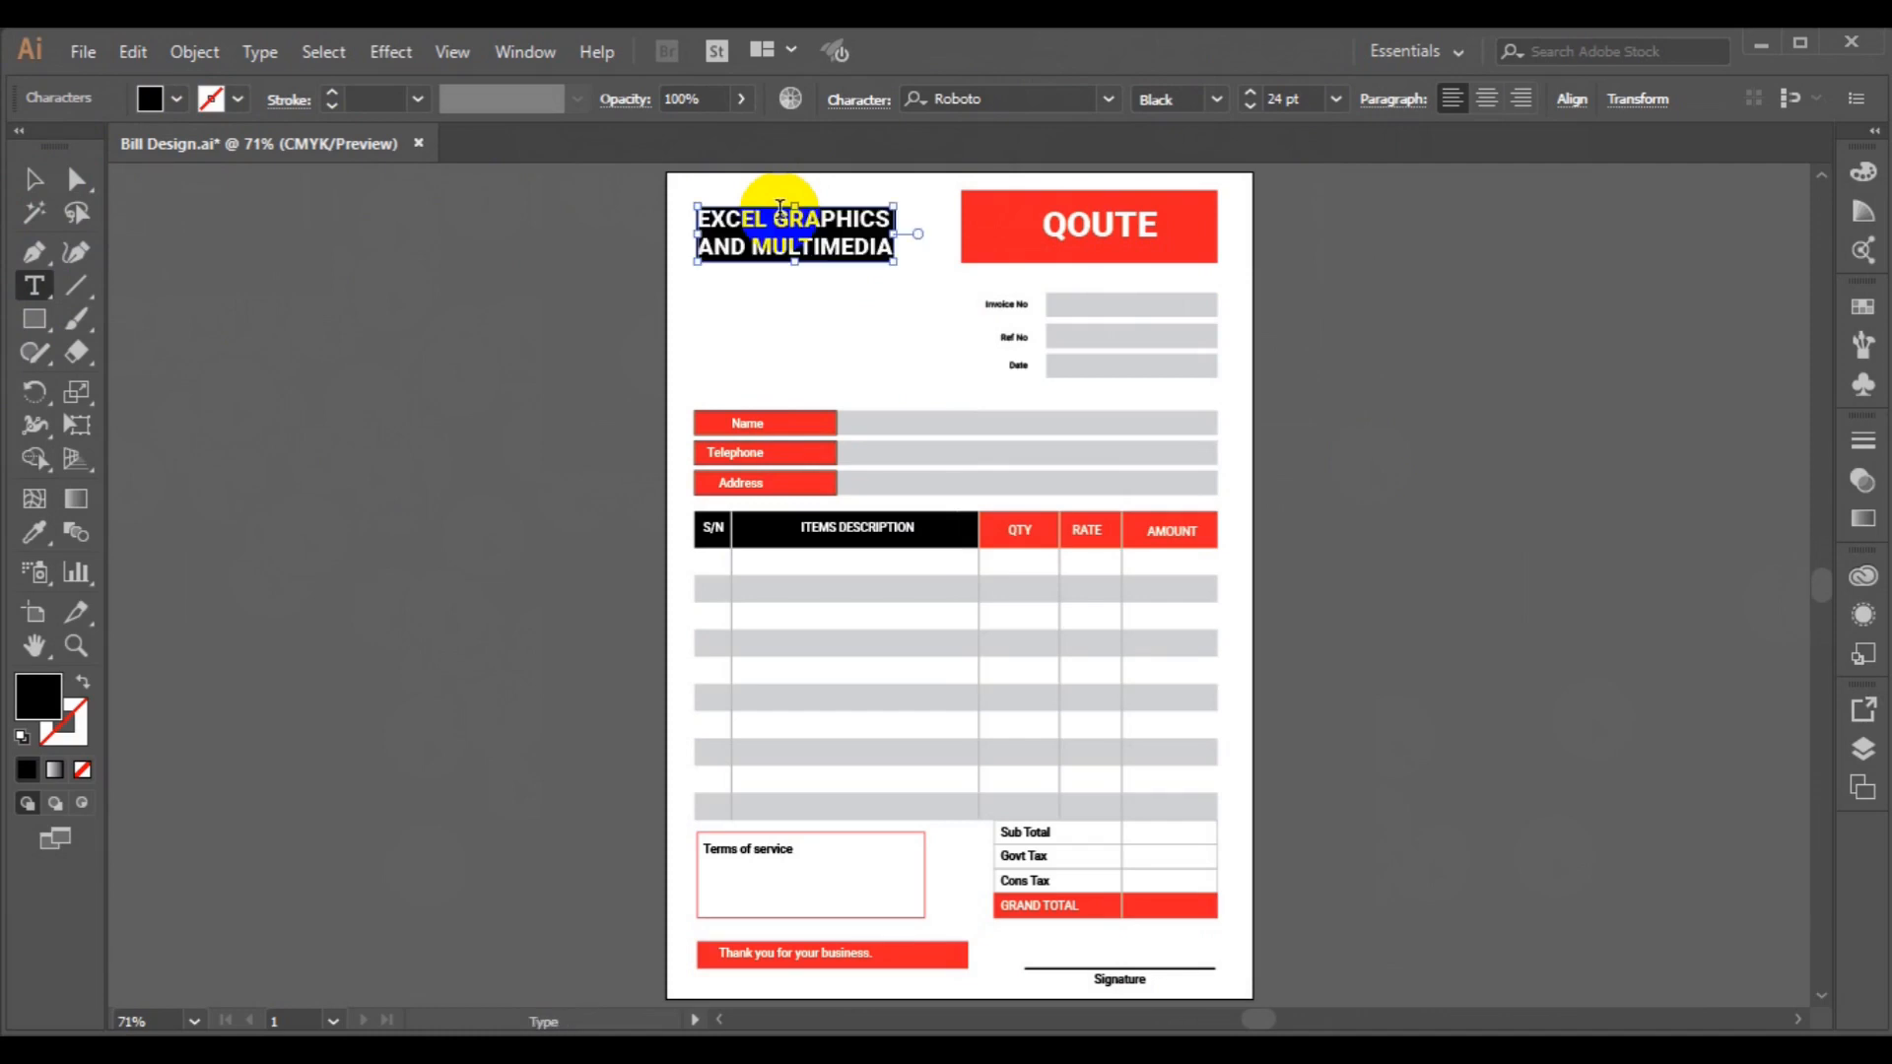
left_click(1227, 99)
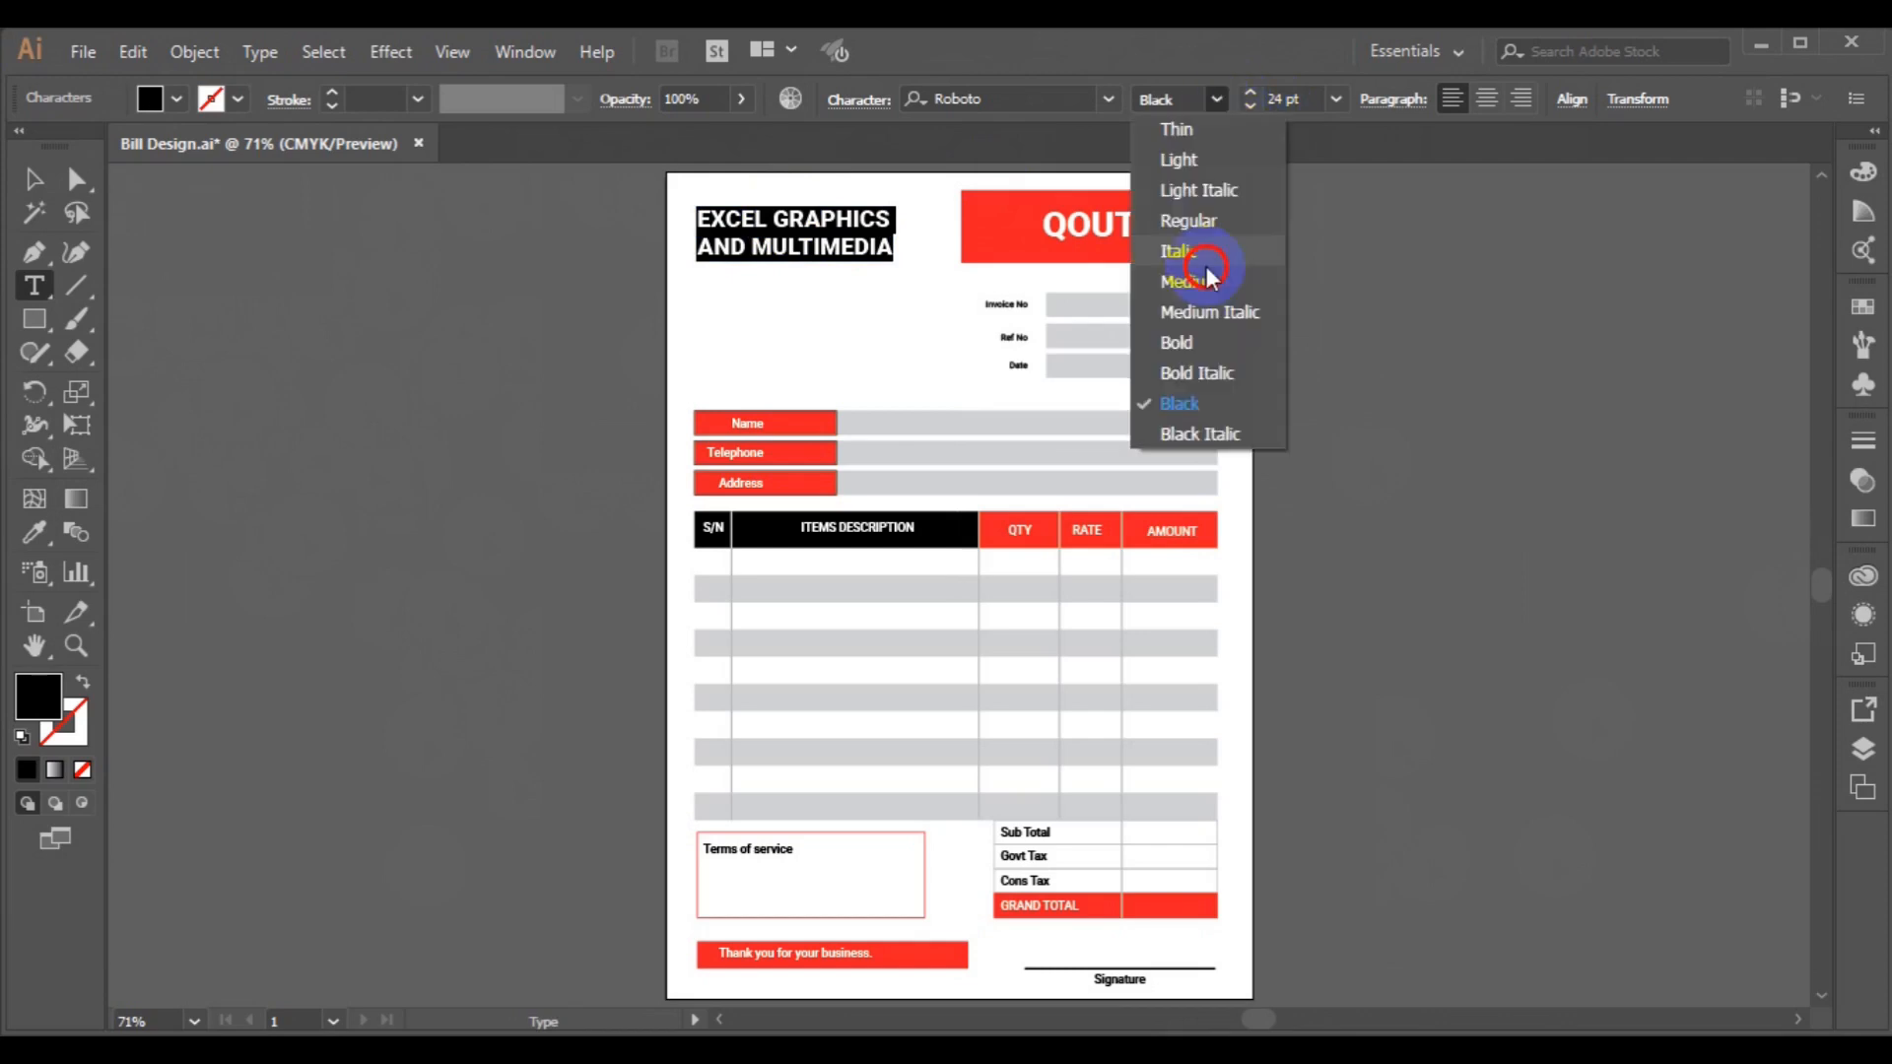
left_click(1208, 276)
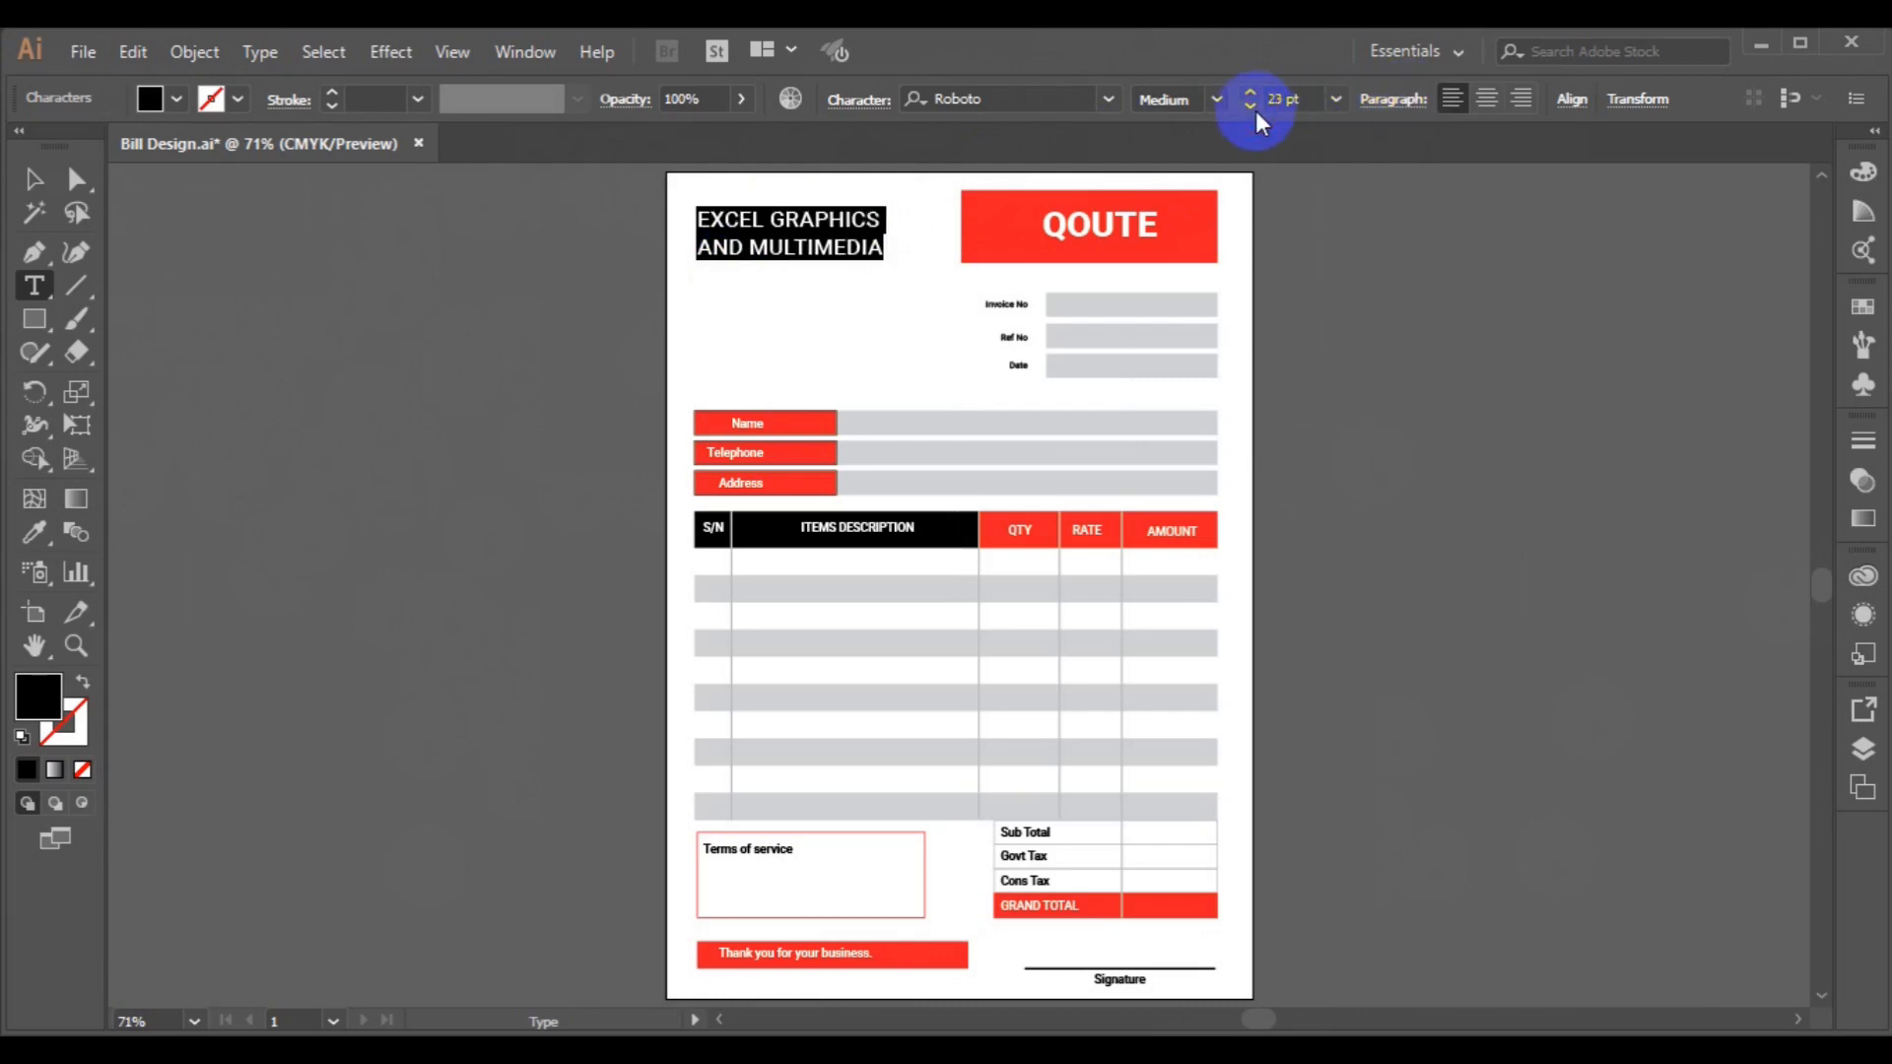
Set the fill of the "AND MULTIMEDIA" line to red.
left_click(699, 256)
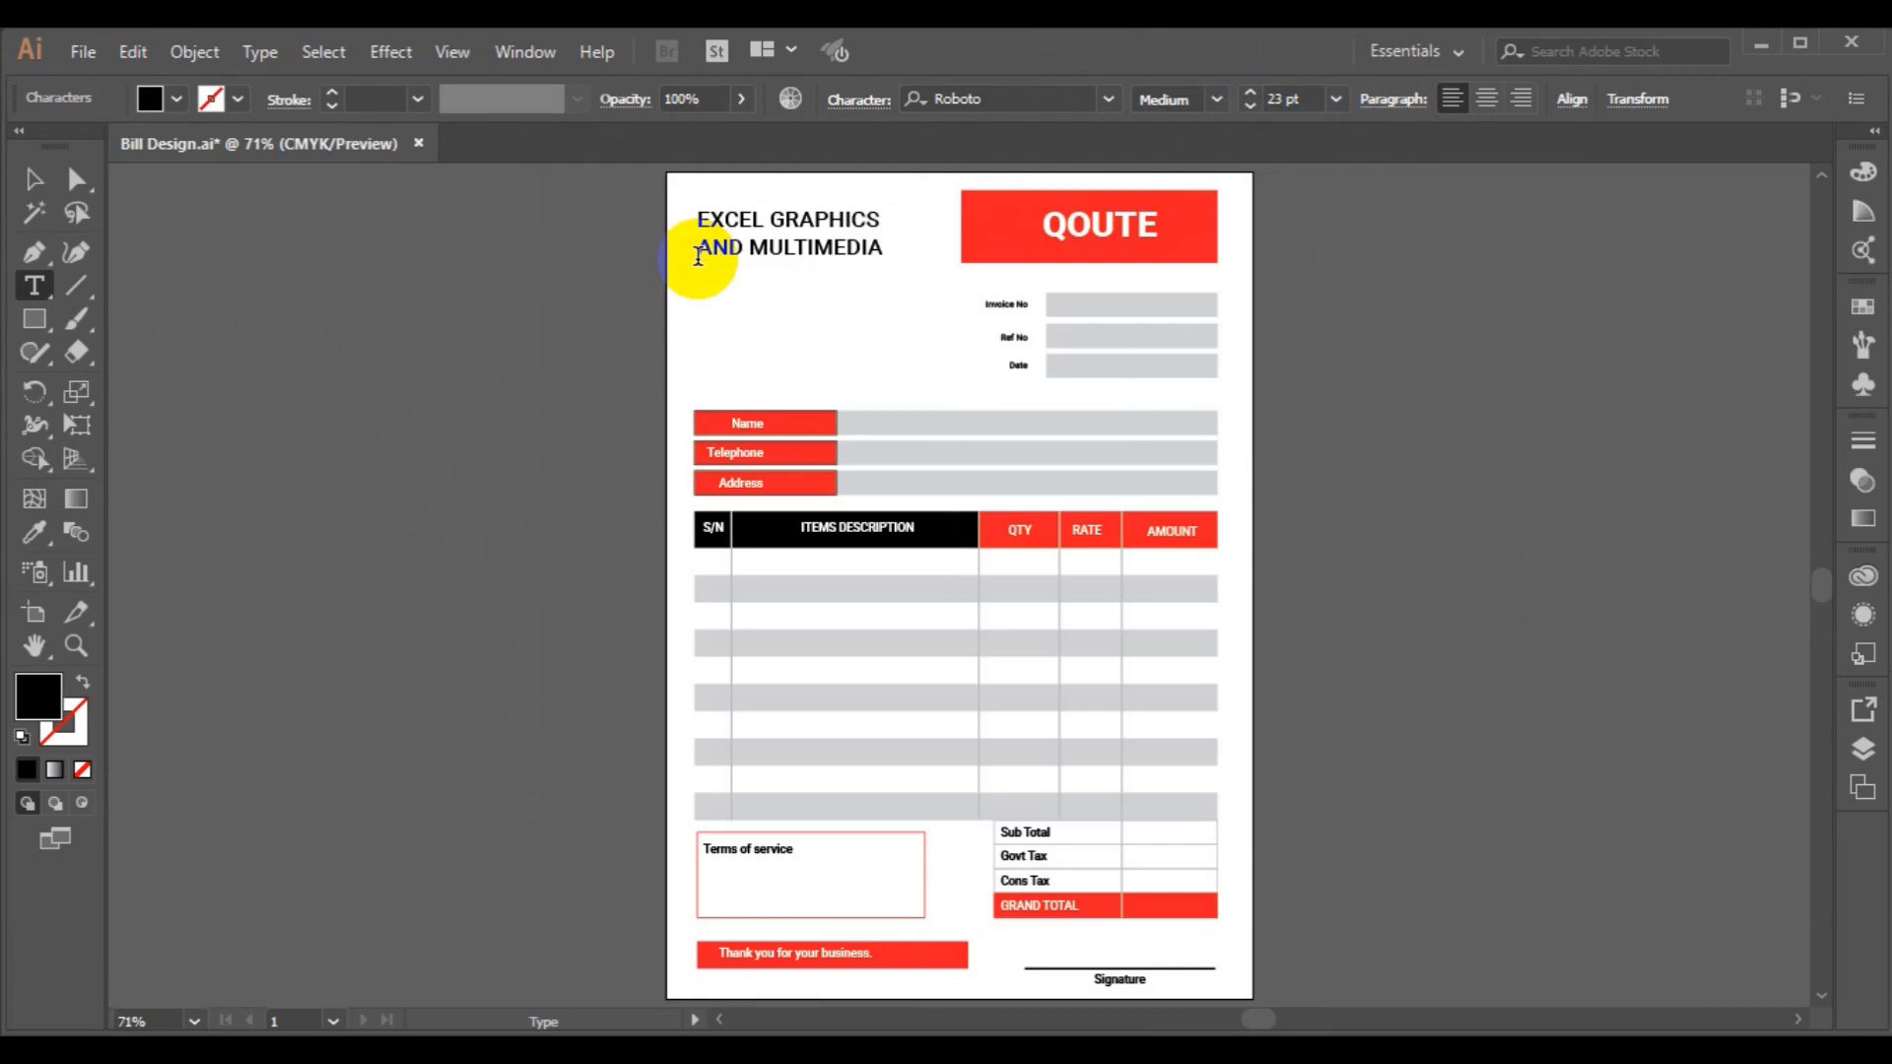
triple_click(699, 255)
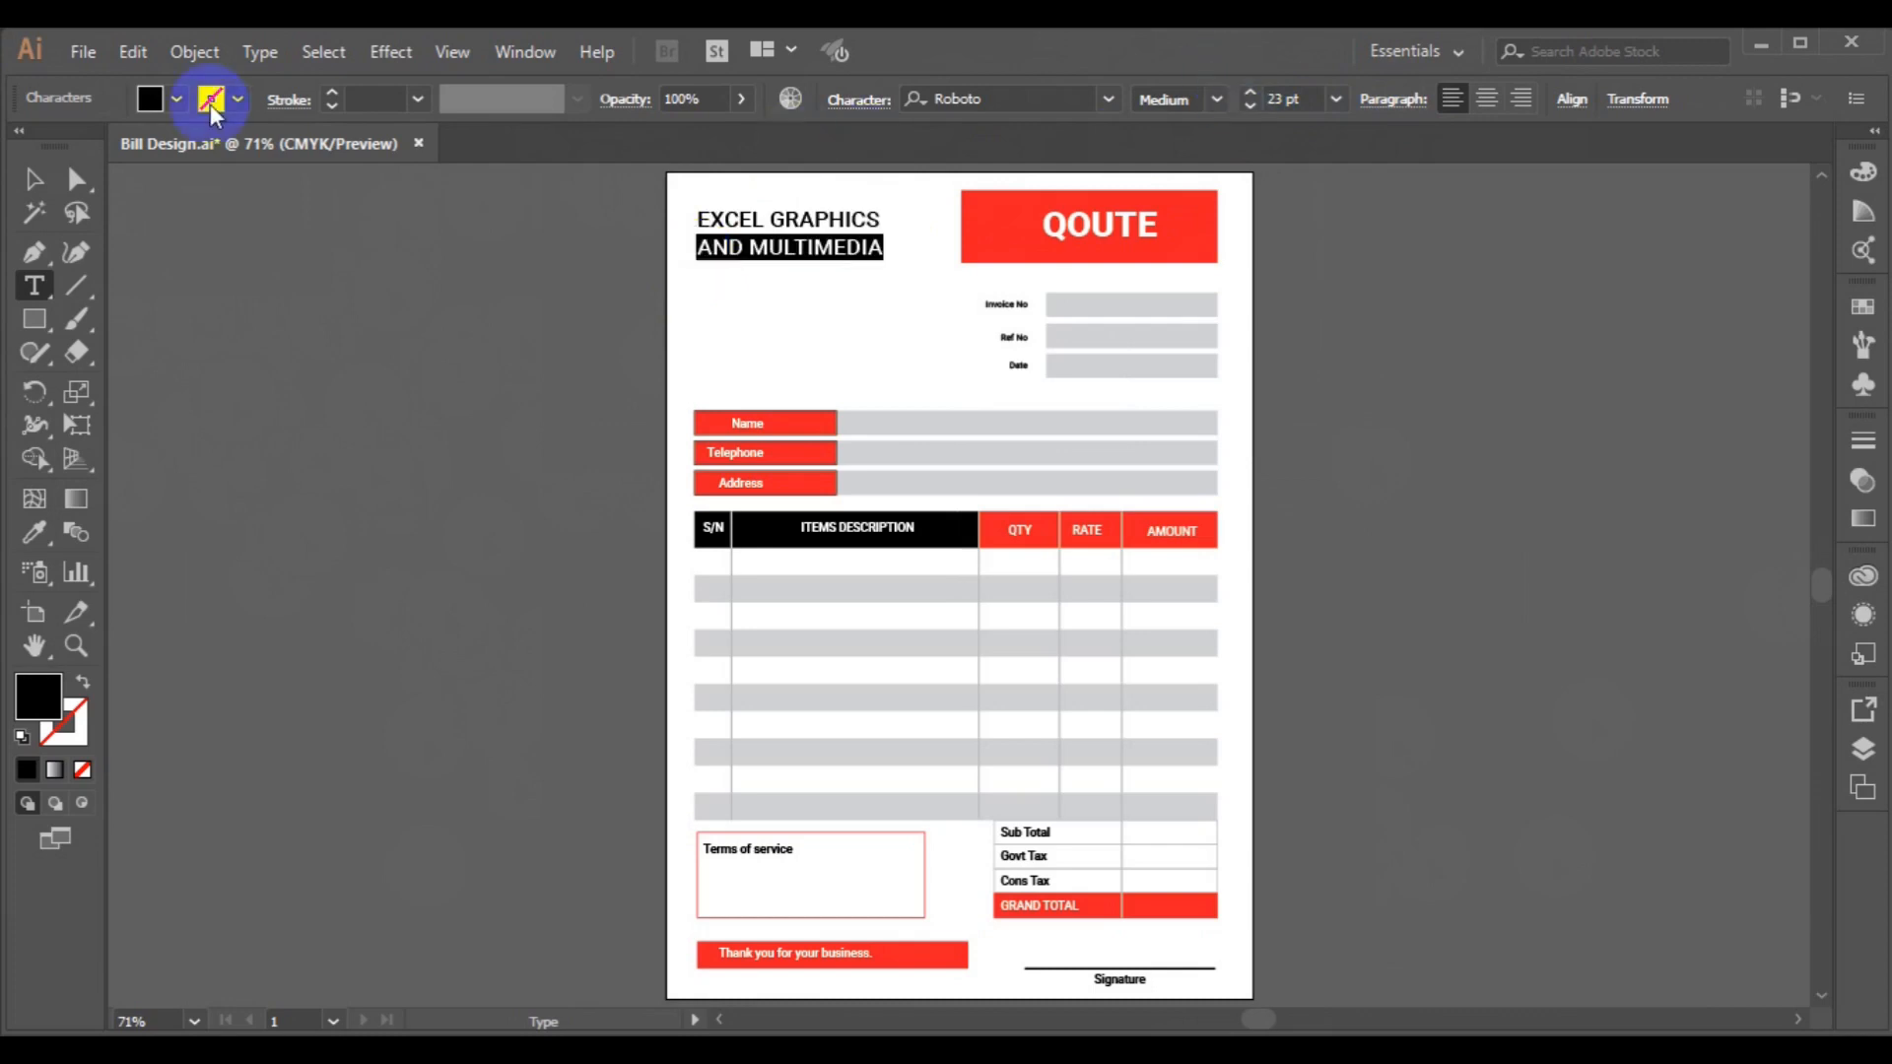
left_click(179, 99)
left_click(96, 147)
left_click(46, 306)
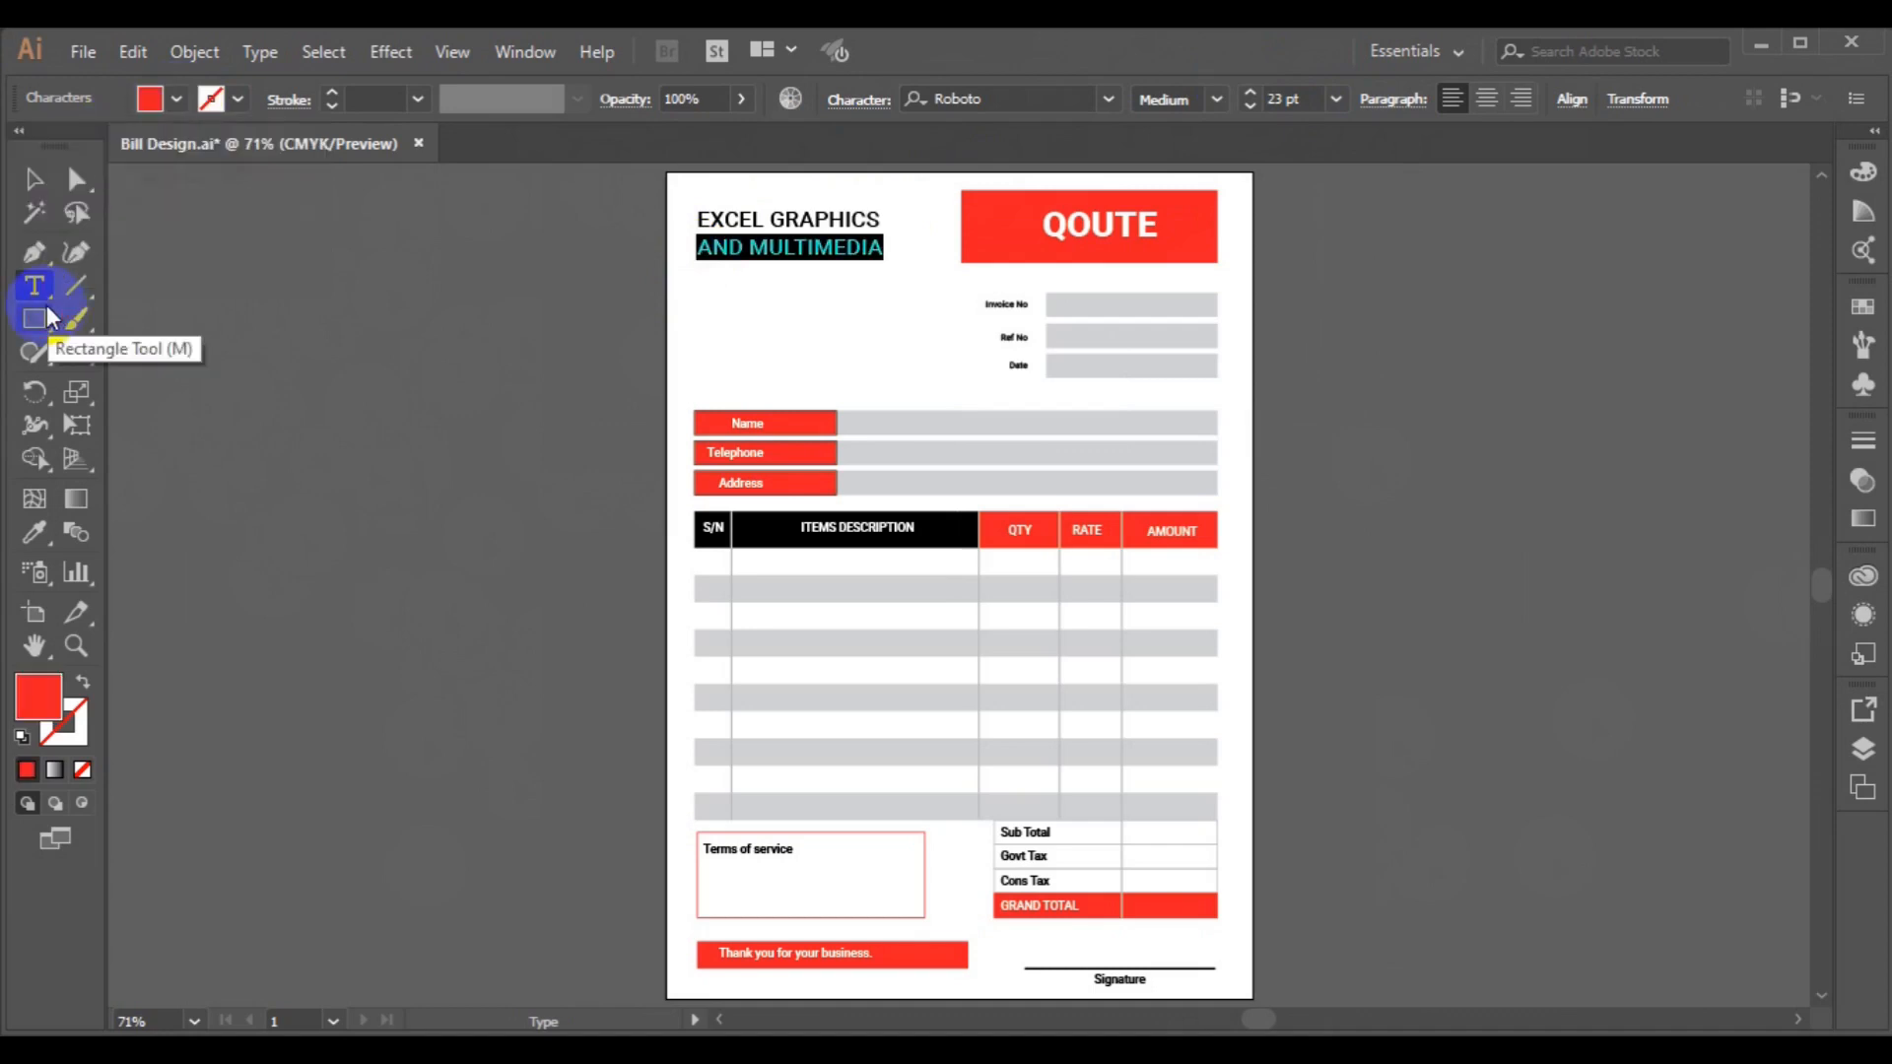
left_click(40, 187)
Shift the company name slightly left to line up with the red customer labels' left edge, and deselect it.
left_click(786, 234)
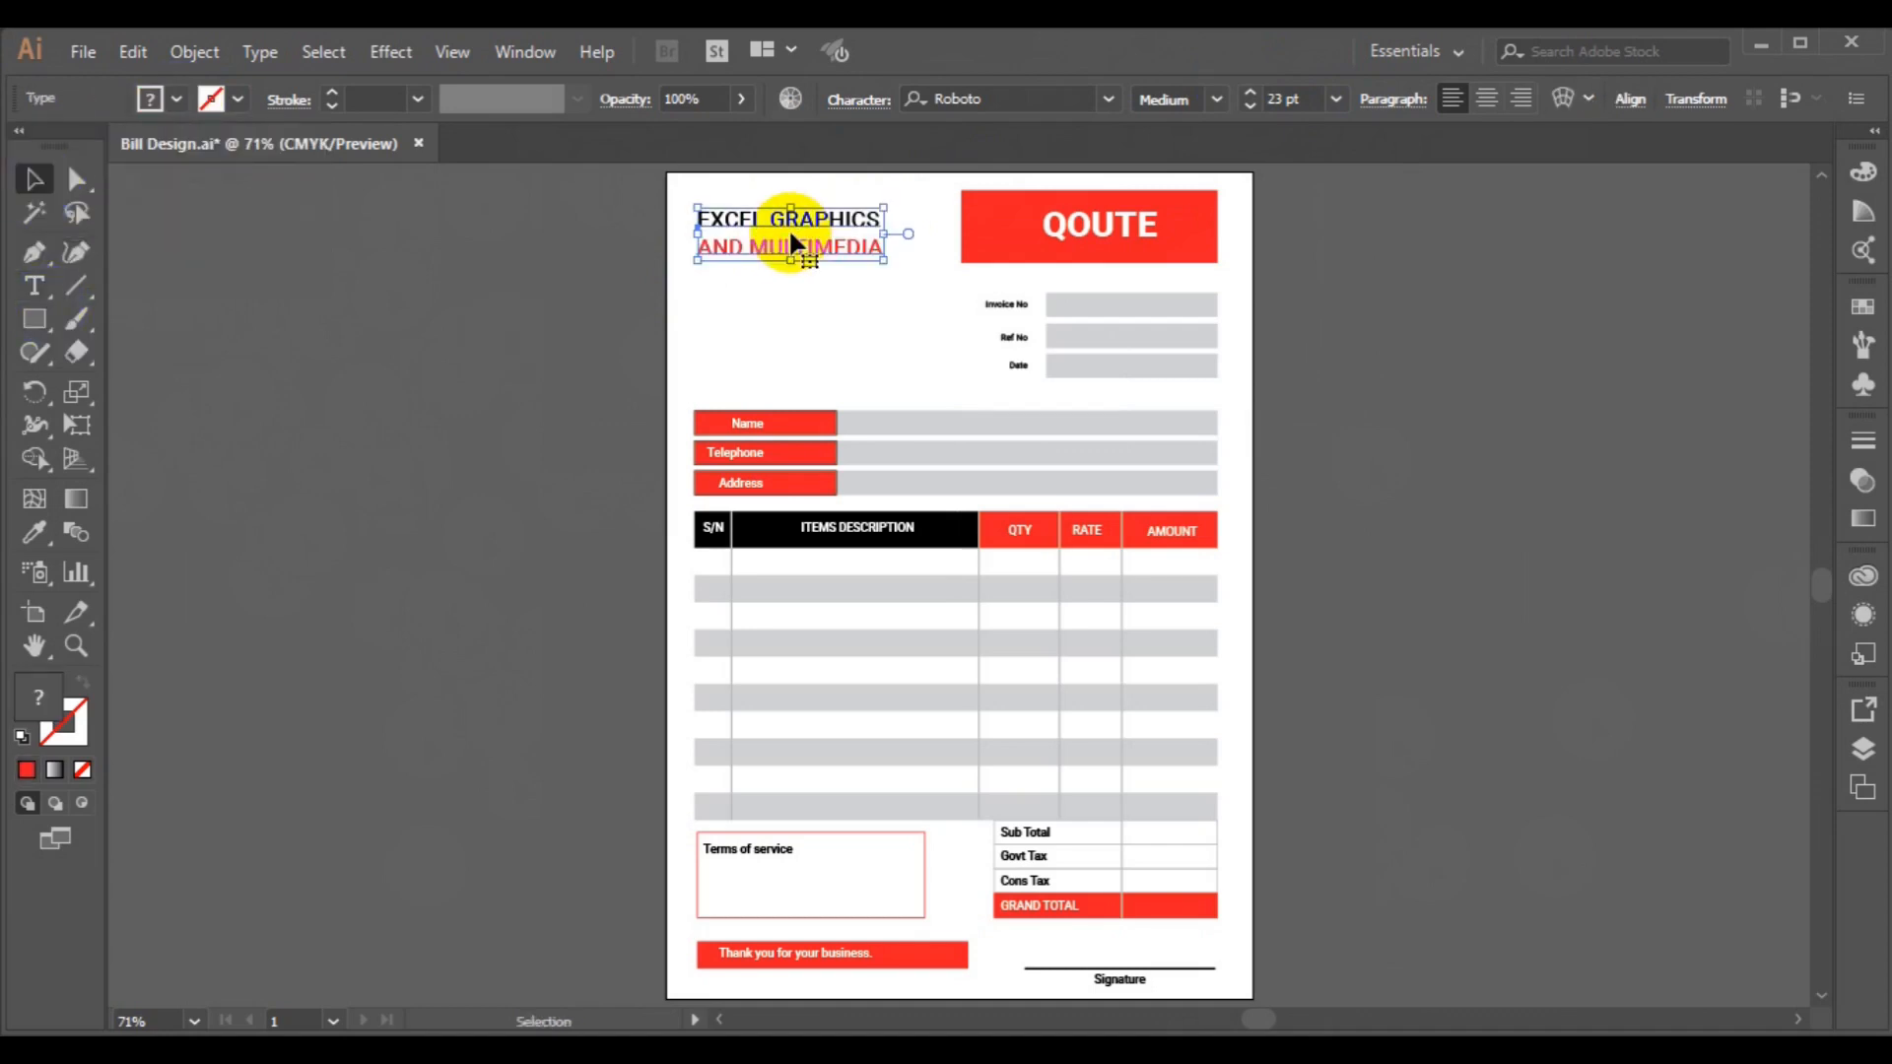
left_click_drag(778, 228, 779, 227)
left_click(1483, 333)
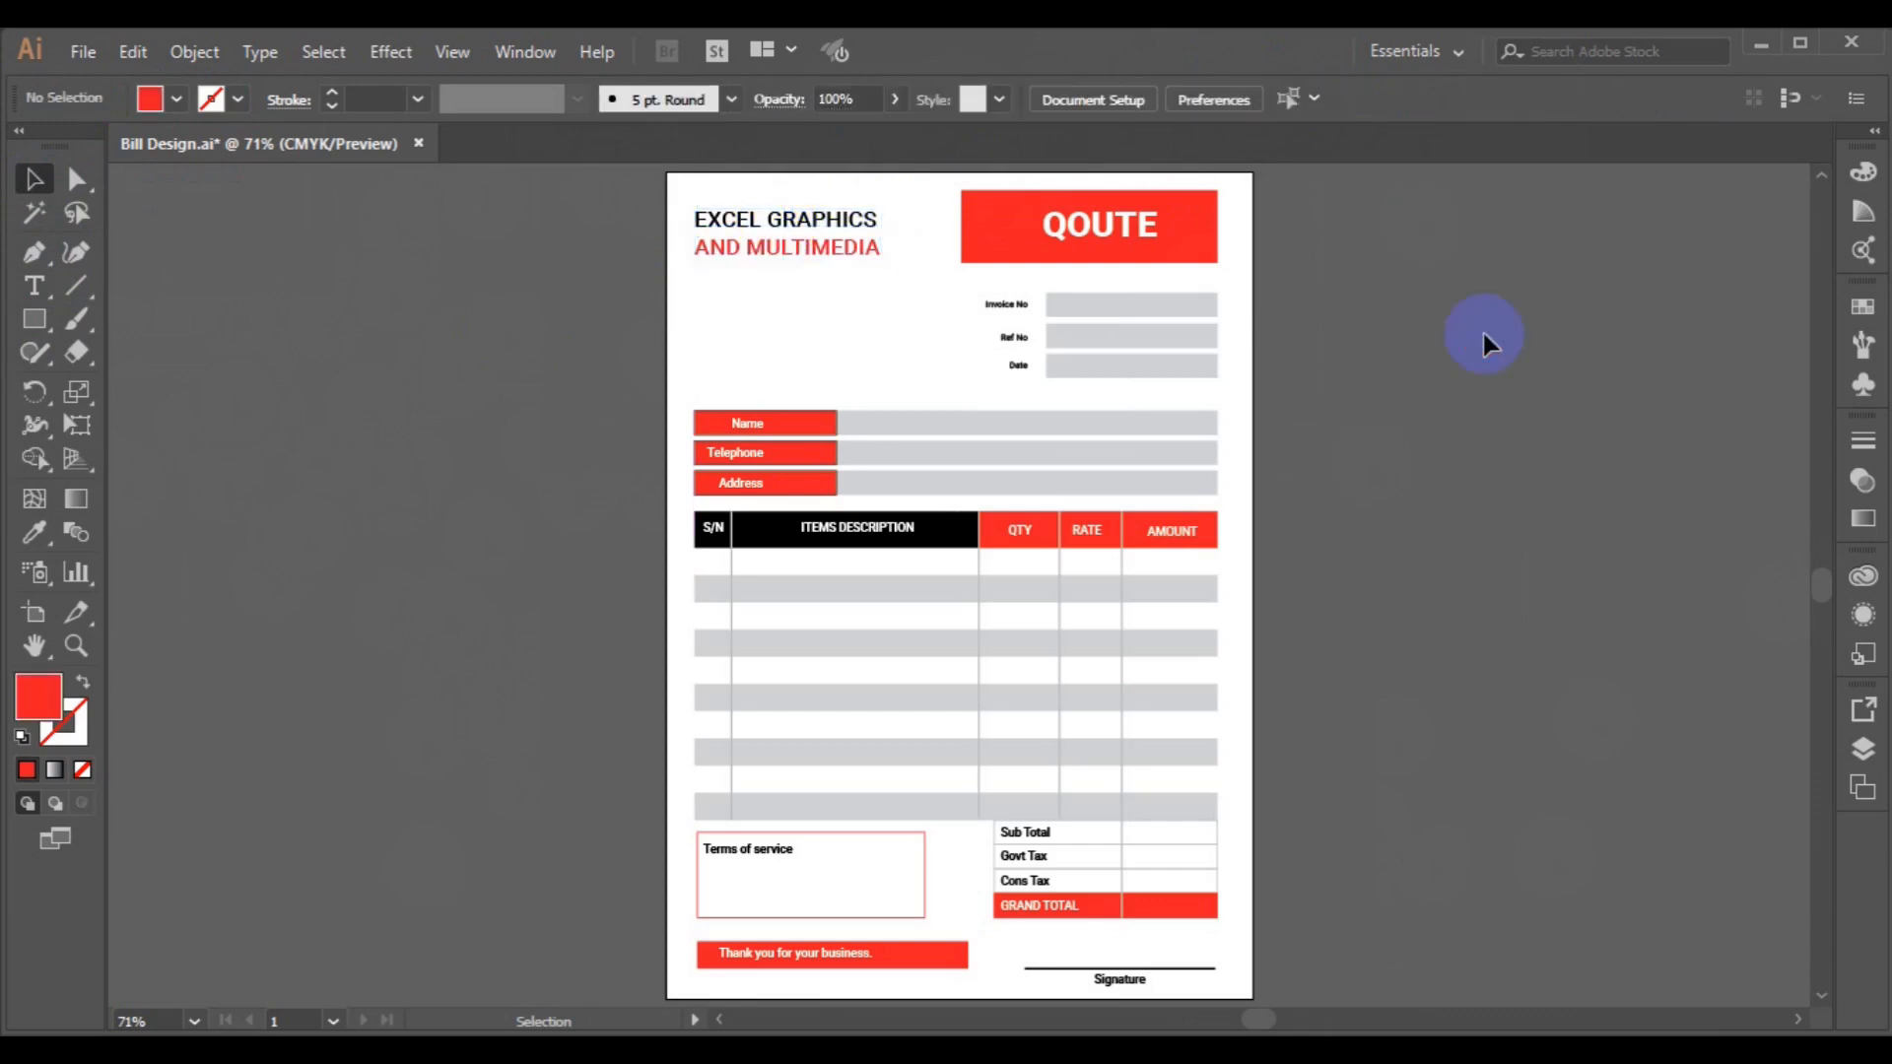